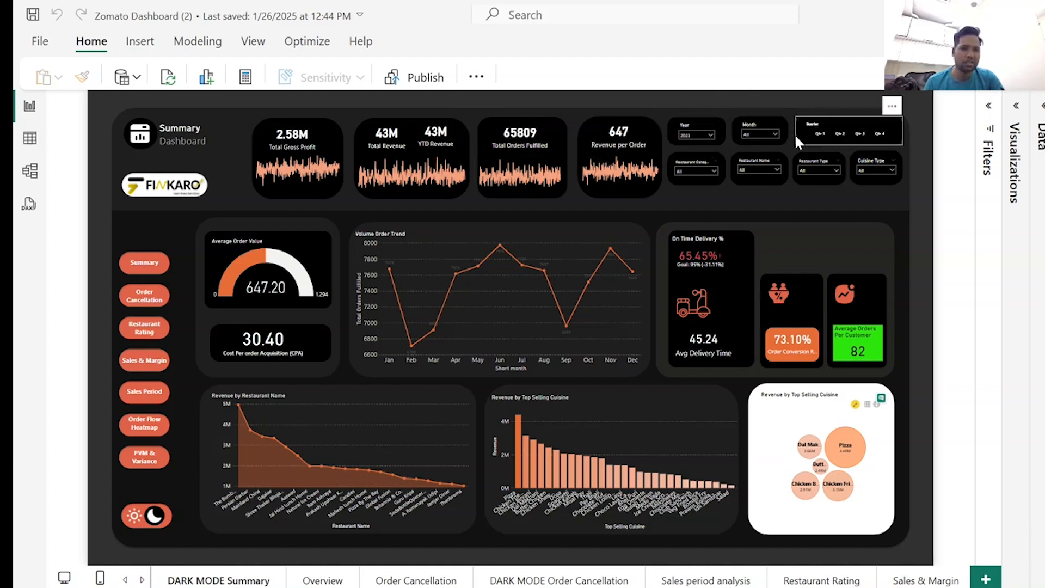
Examine the dark mode summary dashboard, including the April to June points of the Volume Order Trend chart.
{"action": "mouse_move", "coordinate": [257, 282]}
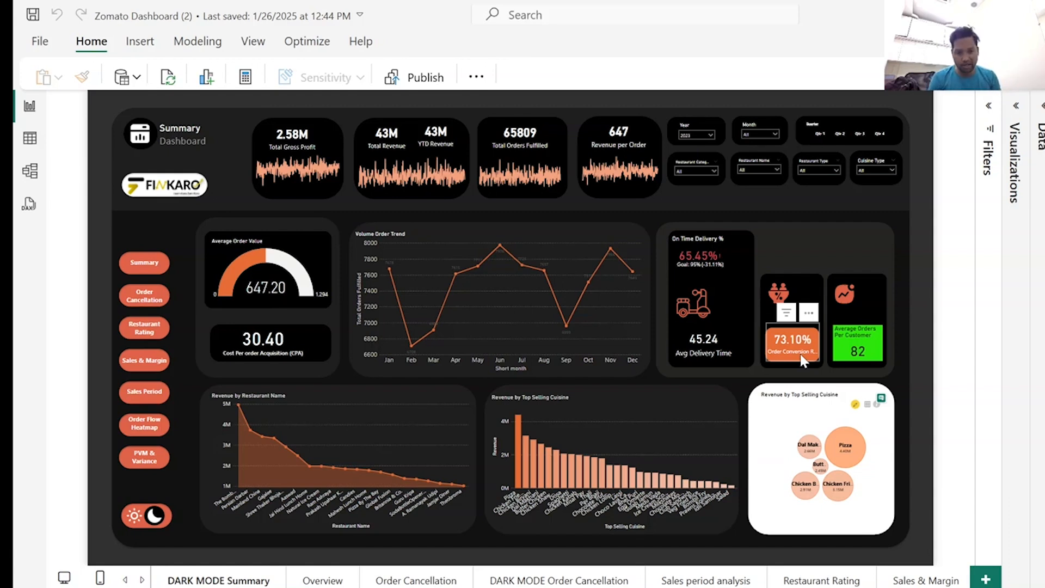
{"action": "left_click", "coordinate": [845, 453]}
{"action": "mouse_move", "coordinate": [846, 453]}
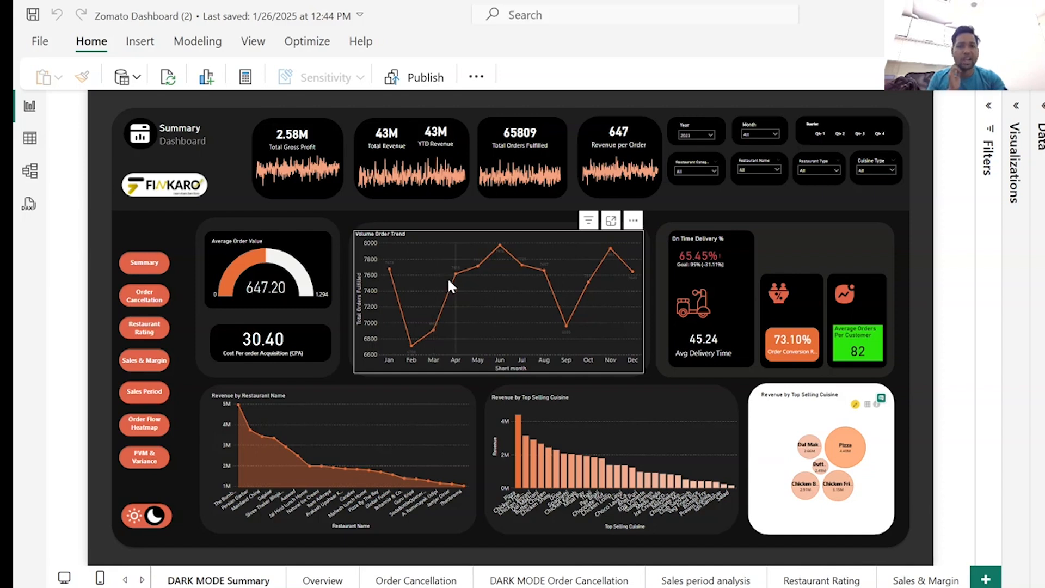
{"action": "mouse_move", "coordinate": [457, 277]}
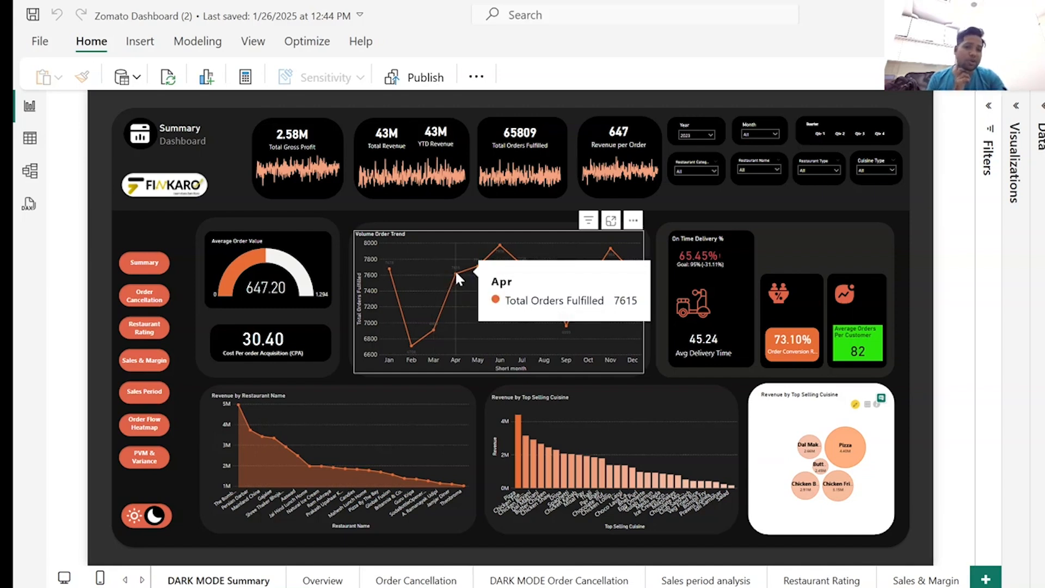
{"action": "mouse_move", "coordinate": [483, 262]}
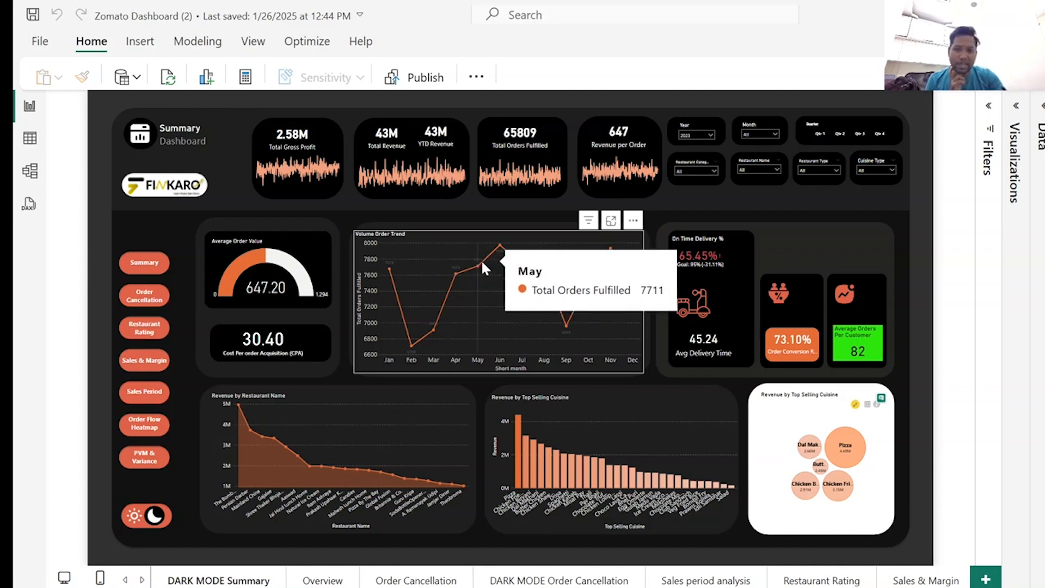
{"action": "mouse_move", "coordinate": [565, 327]}
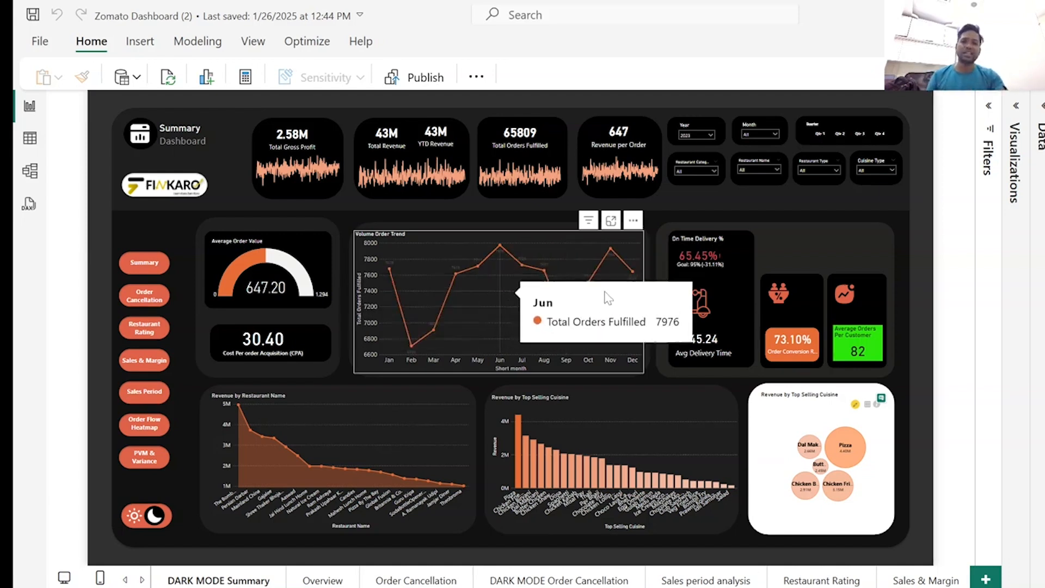
{"action": "mouse_move", "coordinate": [607, 295]}
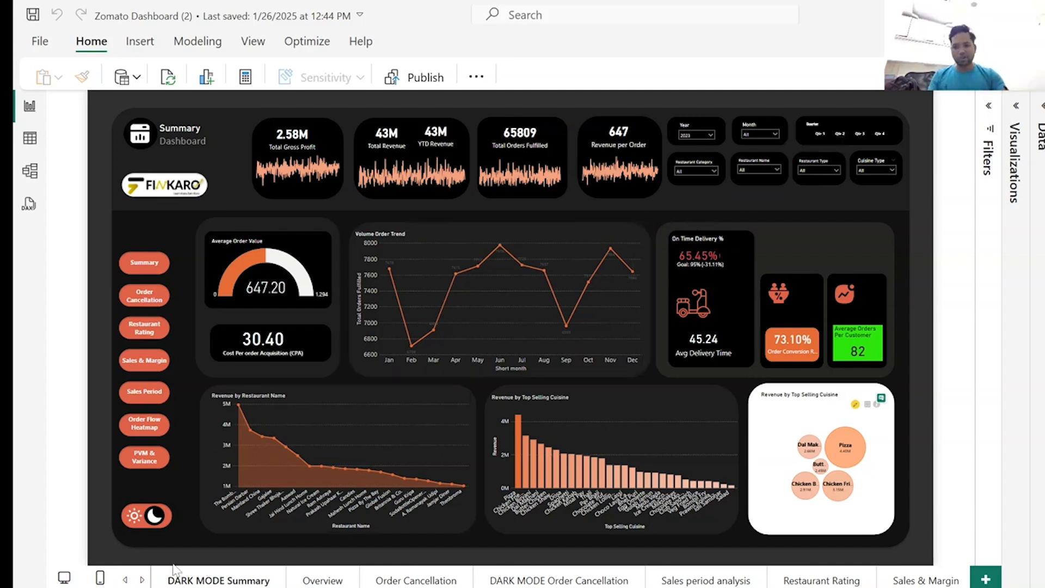
Switch the summary dashboard to light mode and open the Order Cancellation dashboard.
{"action": "left_click", "coordinate": [135, 522], "text": "ctrl"}
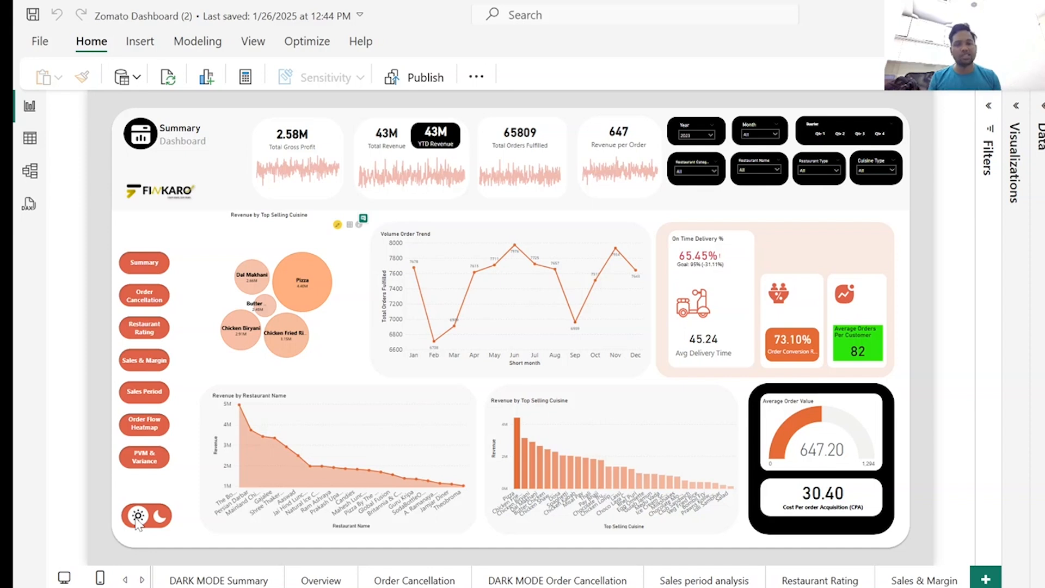
{"action": "left_click", "coordinate": [144, 297], "text": "ctrl"}
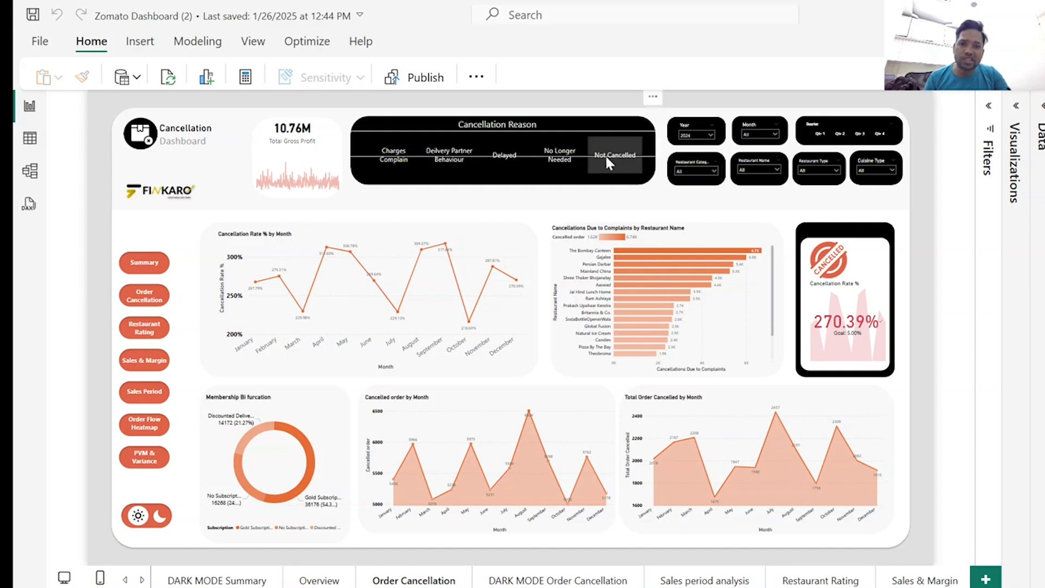
Filter the cancellation dashboard by Charges Complain, switch to Delivery Partner Behaviour, and clear the Cancellation Reason selection.
{"action": "left_click", "coordinate": [390, 163]}
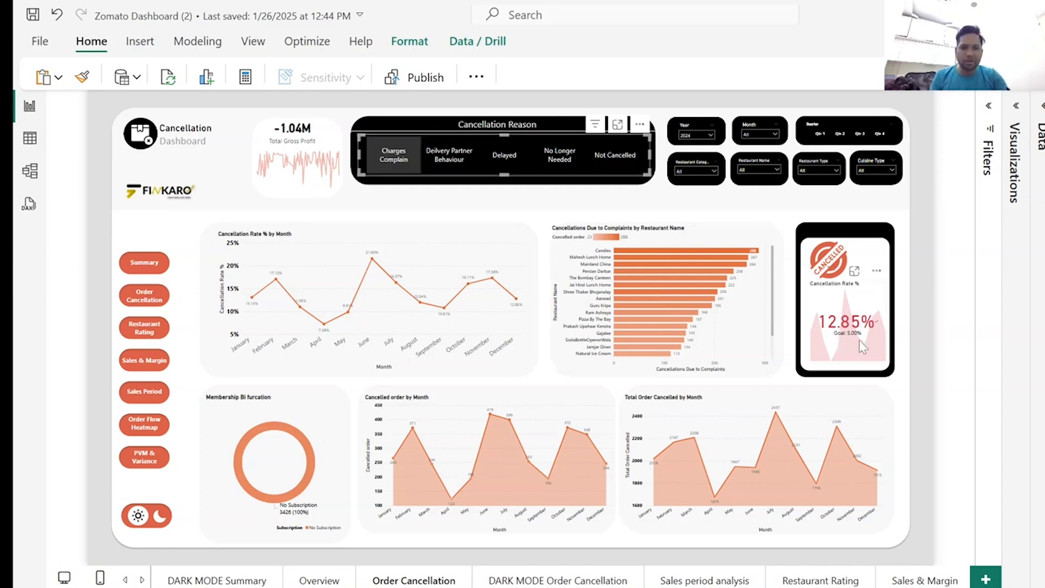
{"action": "left_click", "coordinate": [451, 157]}
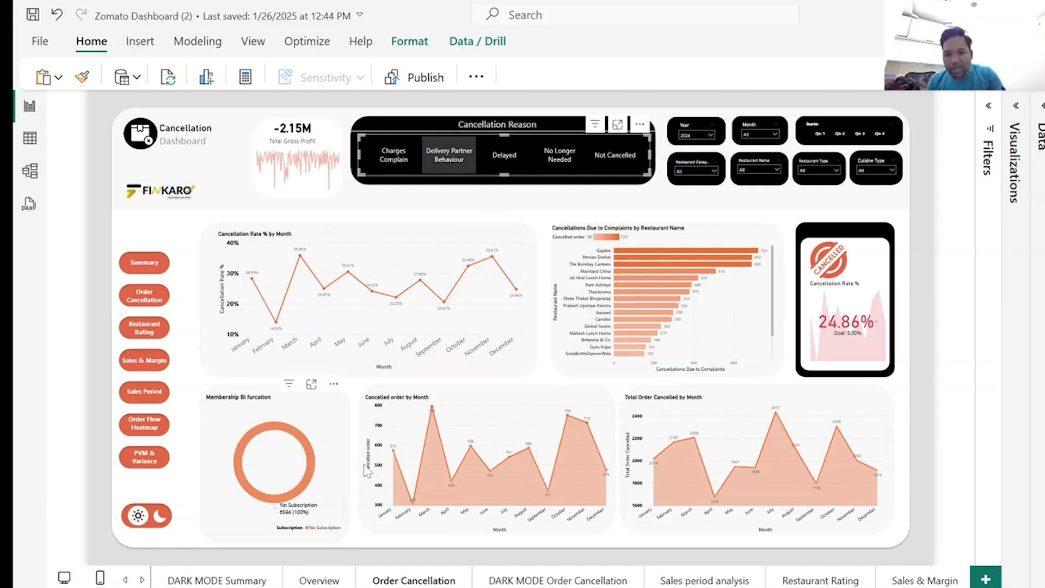
{"action": "left_click", "coordinate": [447, 157]}
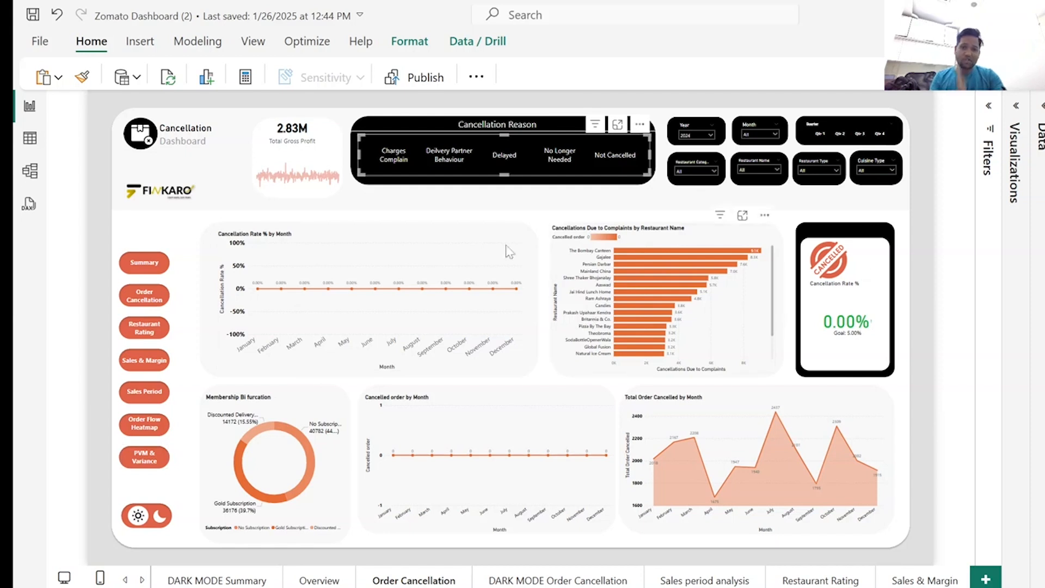
View the light Summary report page and return to the DARK MODE Summary page.
{"action": "left_click", "coordinate": [125, 580]}
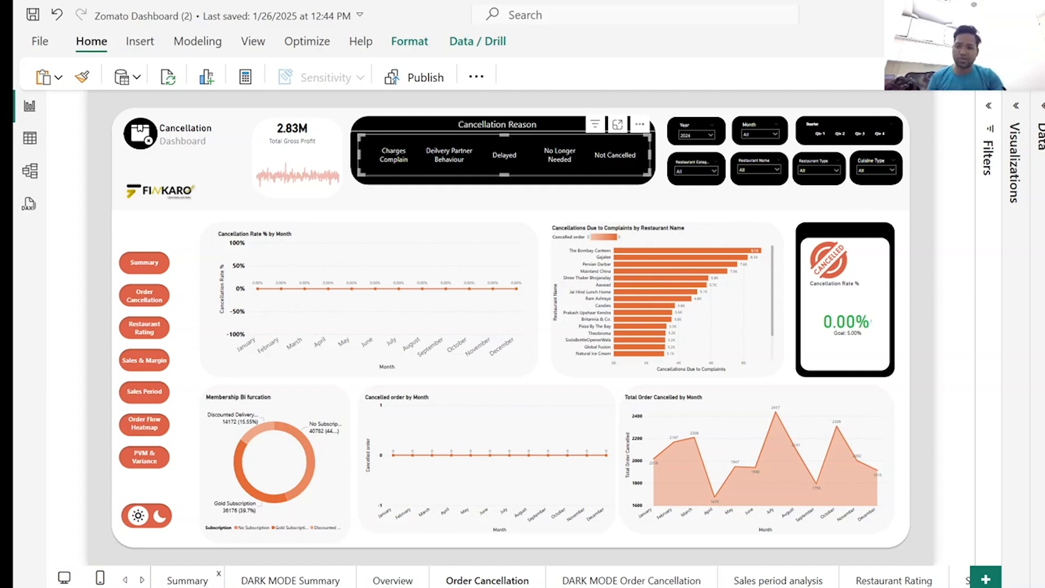
{"action": "left_click", "coordinate": [191, 580]}
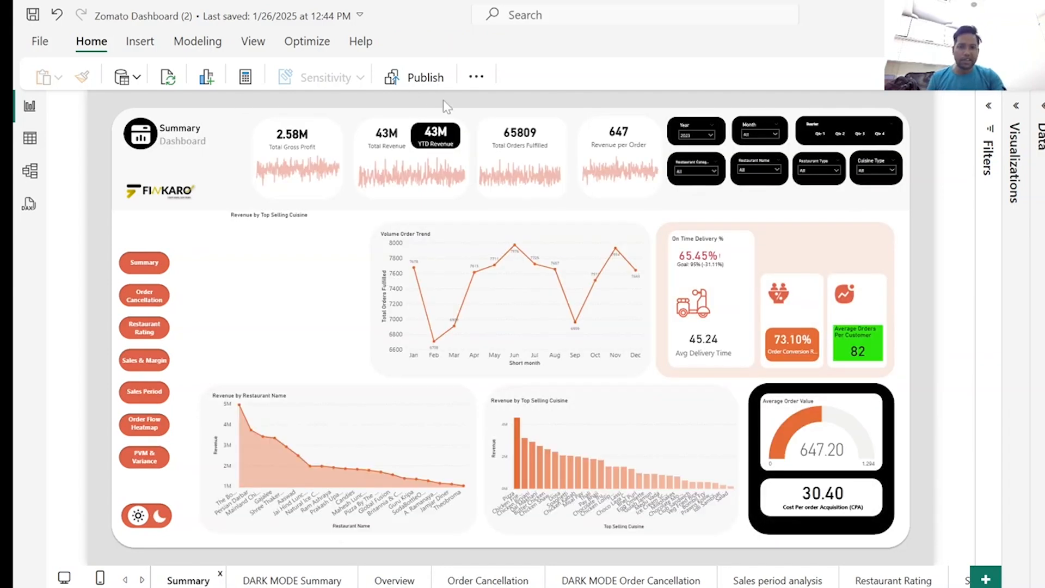
{"action": "left_click", "coordinate": [300, 582]}
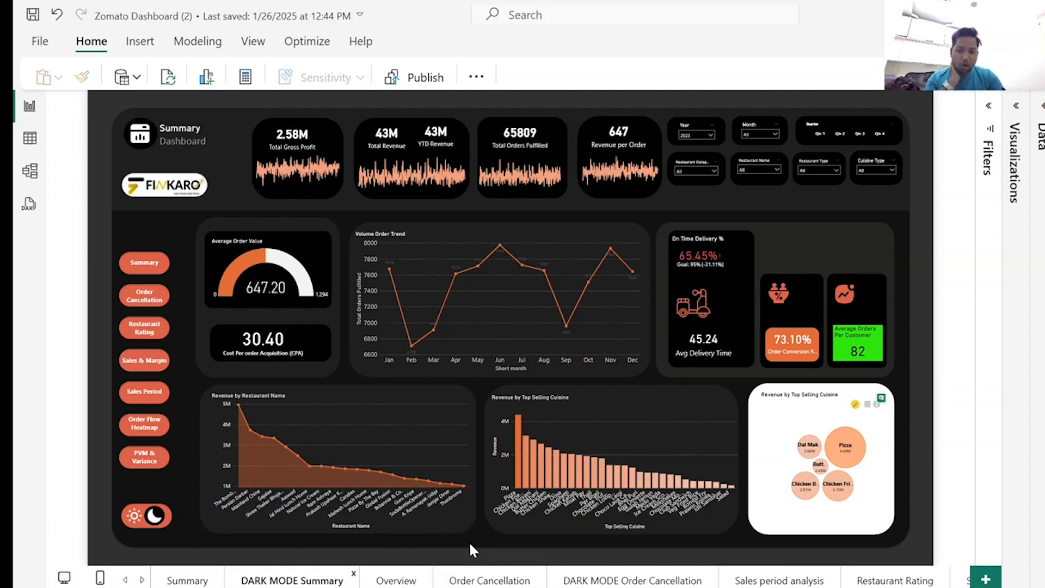
Switch to the food delivery company overview PDF in Edge and read its introductory paragraph and Objective section.
{"action": "left_click", "coordinate": [483, 582]}
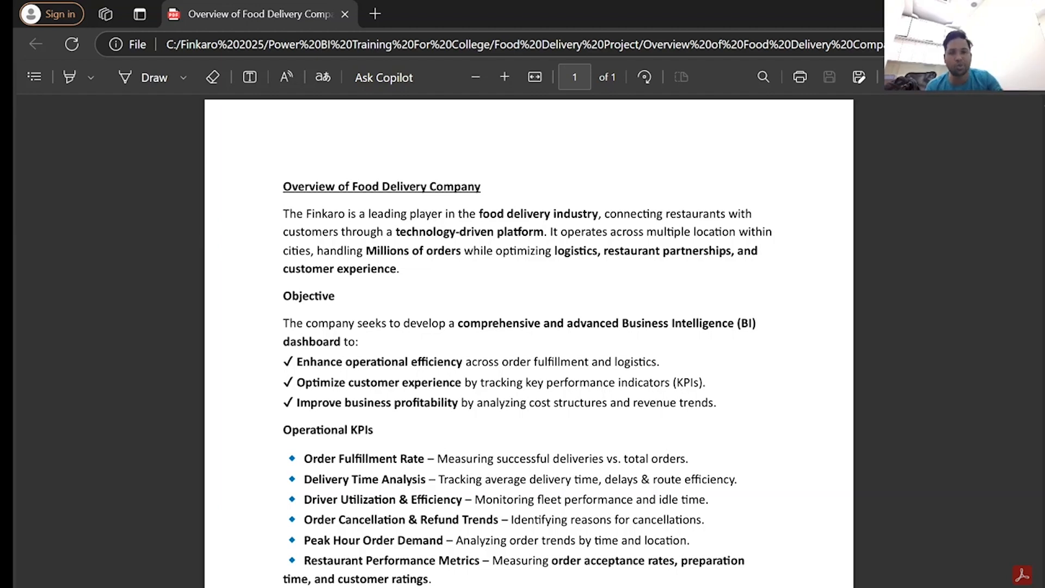
{"action": "left_click_drag", "start_coordinate": [283, 214], "coordinate": [415, 287]}
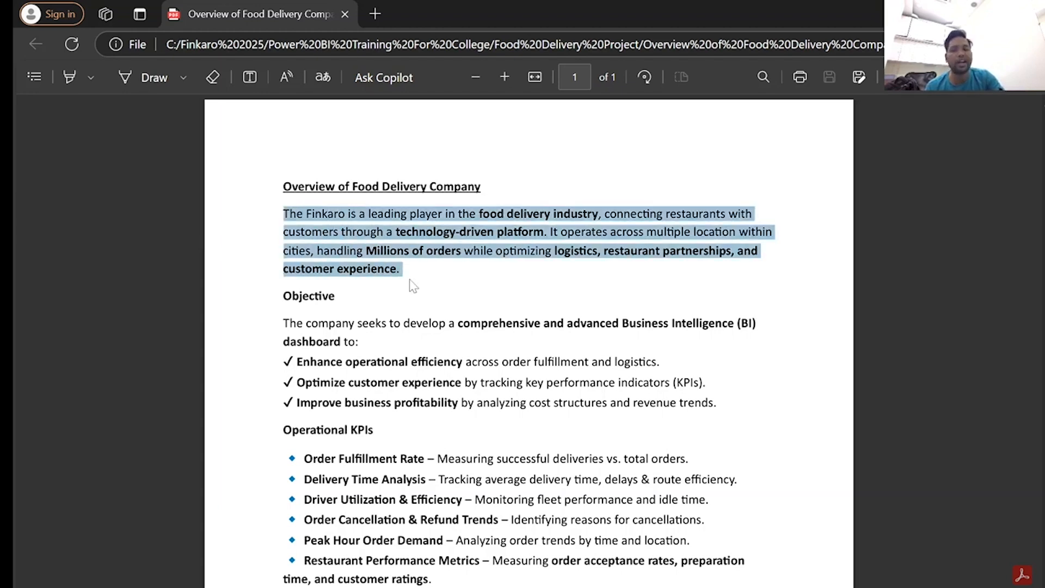
{"action": "left_click", "coordinate": [457, 313]}
{"action": "scroll", "coordinate": [457, 313], "scroll_direction": "down", "scroll_amount": 2}
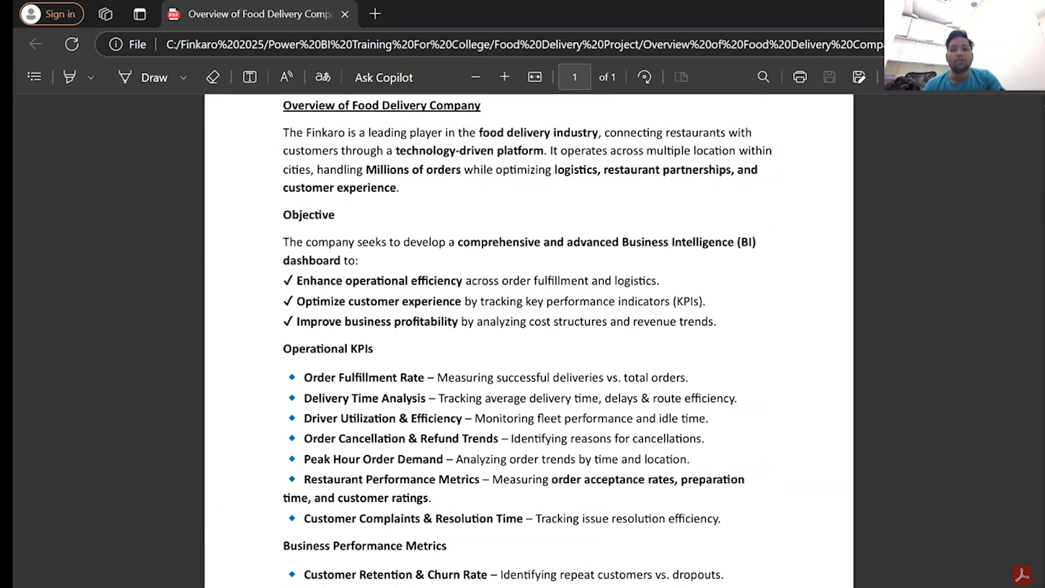
{"action": "double_click", "coordinate": [313, 215]}
{"action": "left_click", "coordinate": [374, 244]}
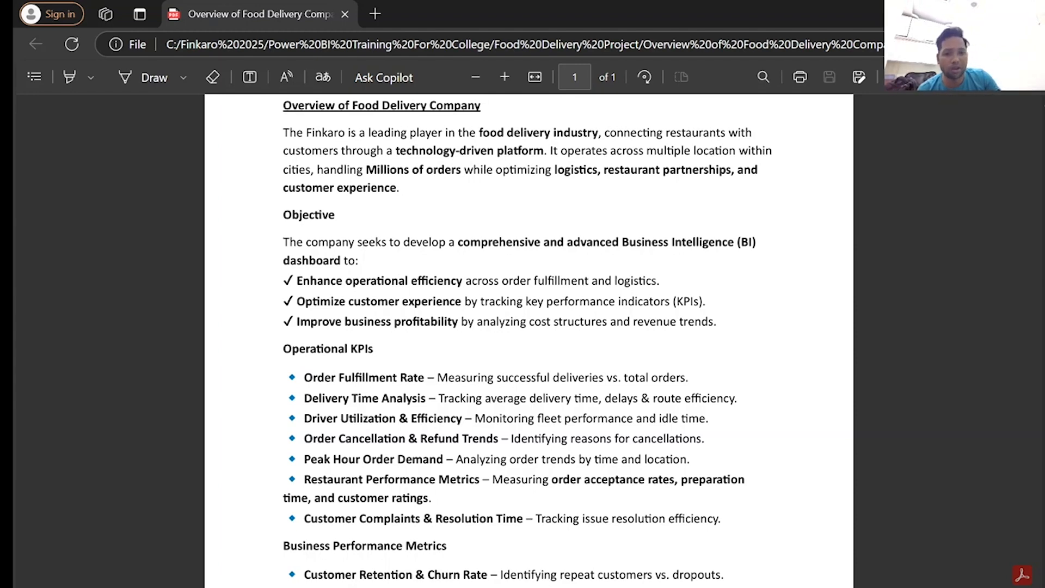
Review the dashboard objectives in the PDF, highlighting the text about analyzing cost structures and revenue trends.
{"action": "scroll", "coordinate": [462, 220], "scroll_direction": "up", "scroll_amount": 2}
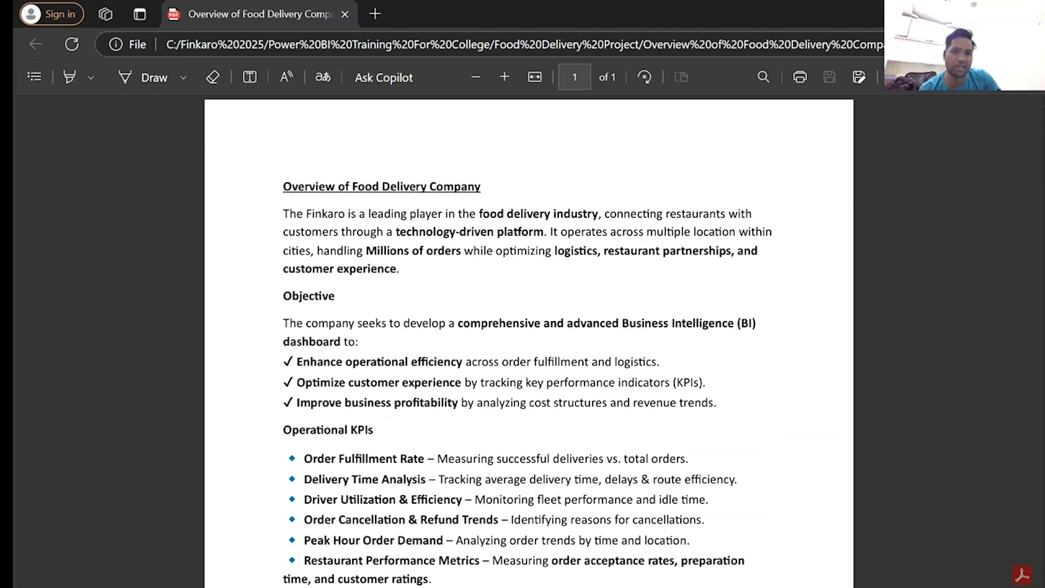
{"action": "scroll", "coordinate": [528, 338], "scroll_direction": "down", "scroll_amount": 2}
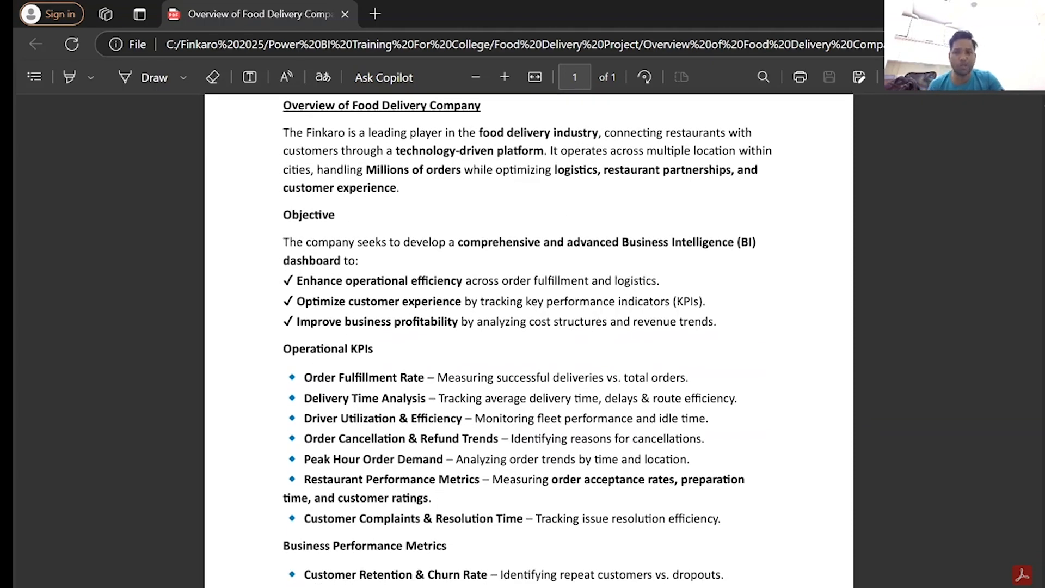
{"action": "scroll", "coordinate": [612, 347], "scroll_direction": "down", "scroll_amount": 2}
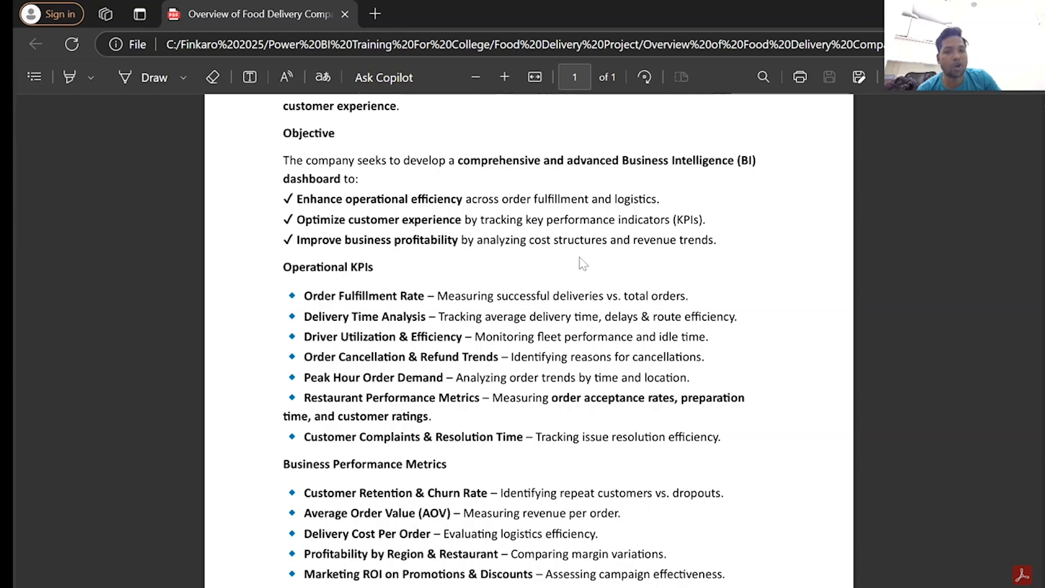
{"action": "left_click_drag", "start_coordinate": [718, 240], "coordinate": [510, 245]}
{"action": "left_click", "coordinate": [494, 271]}
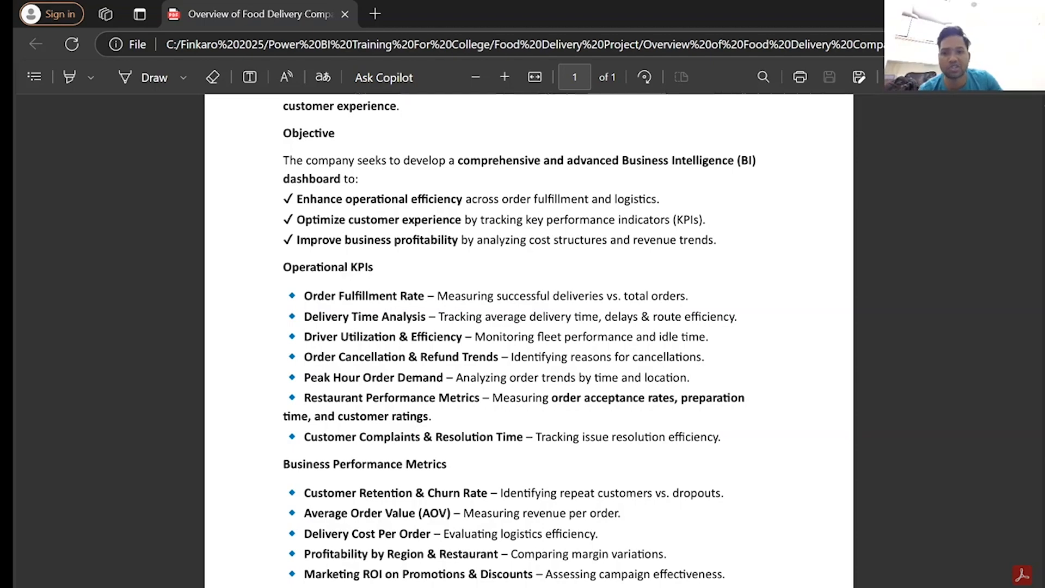
Review the Operational KPIs list, highlighting text in the Order Fulfillment Rate and Delivery Time Analysis entries.
{"action": "scroll", "coordinate": [494, 271], "scroll_direction": "down", "scroll_amount": 3}
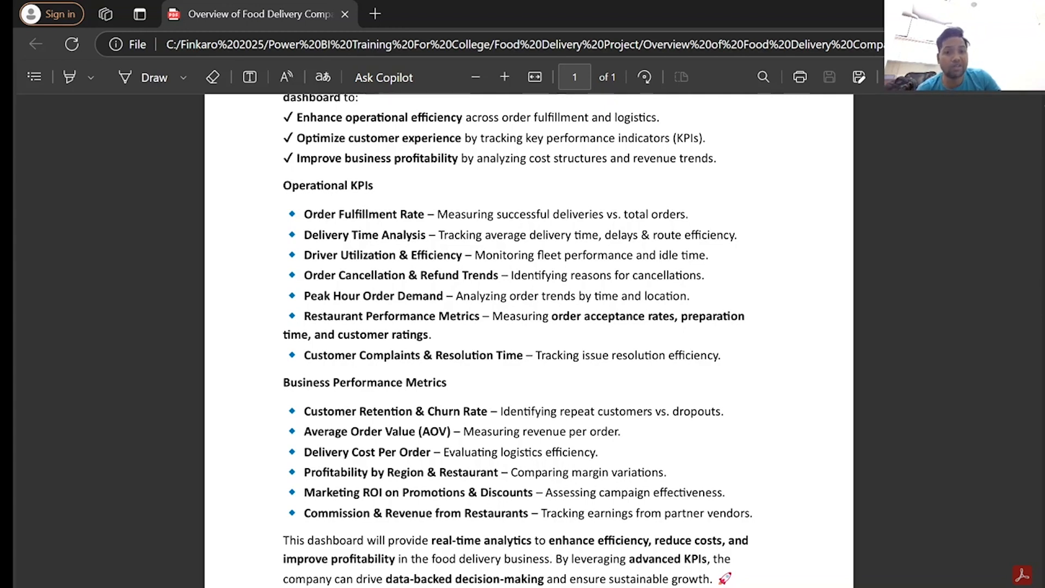
{"action": "left_click_drag", "start_coordinate": [691, 215], "coordinate": [621, 218]}
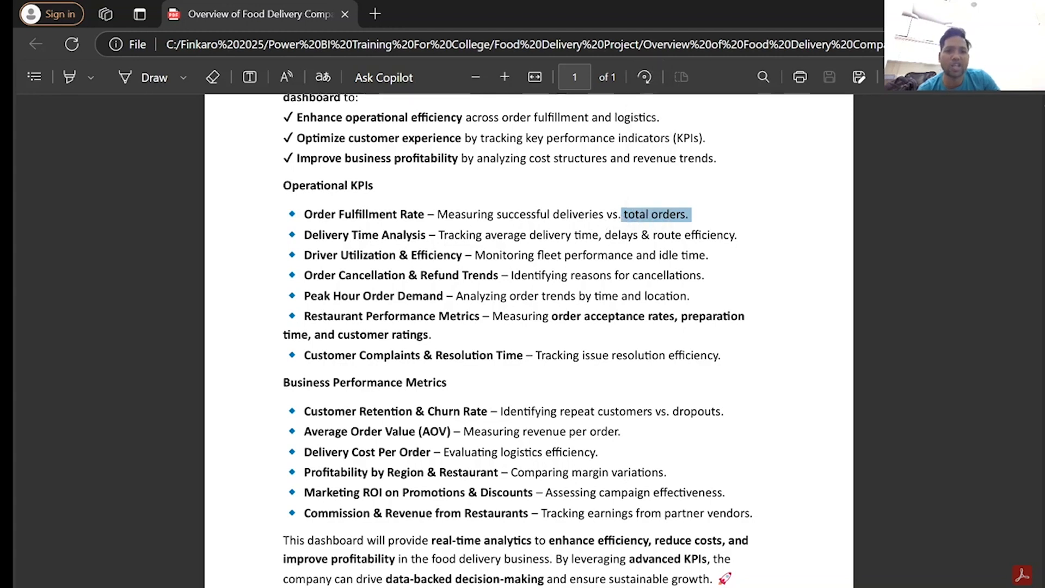
{"action": "left_click_drag", "start_coordinate": [739, 235], "coordinate": [646, 243]}
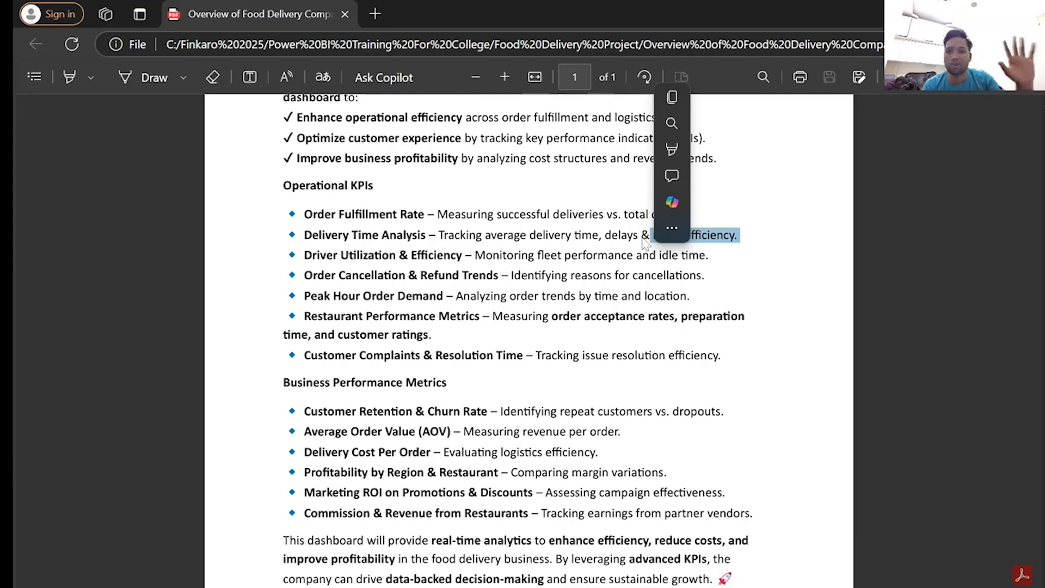
{"action": "left_click", "coordinate": [560, 275]}
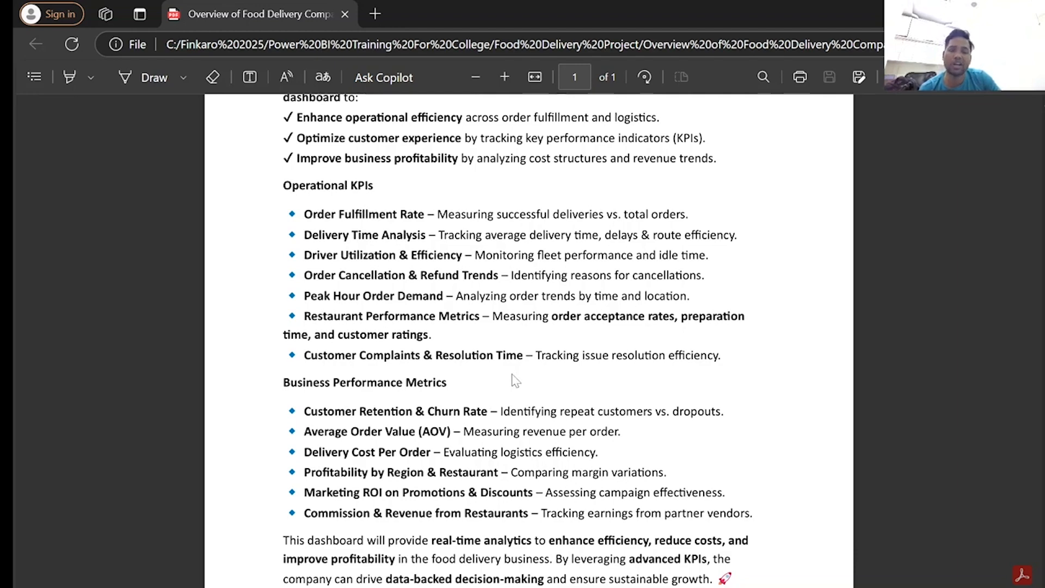
Highlight the whole Operational KPIs section, from its heading through Customer Complaints & Resolution Time, and clear the selection.
{"action": "scroll", "coordinate": [514, 379], "scroll_direction": "down", "scroll_amount": 2}
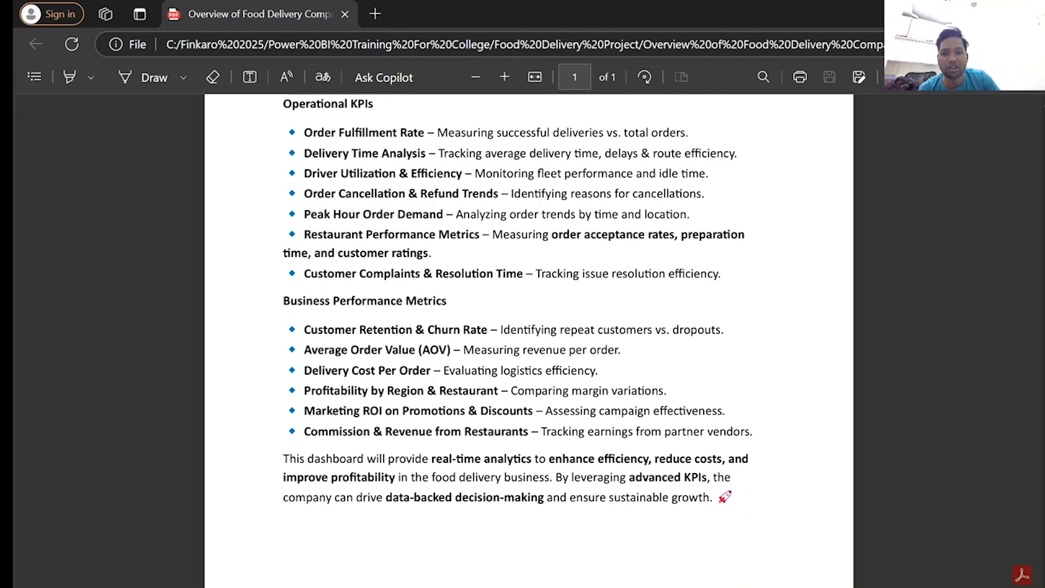
{"action": "scroll", "coordinate": [528, 341], "scroll_direction": "up", "scroll_amount": 2}
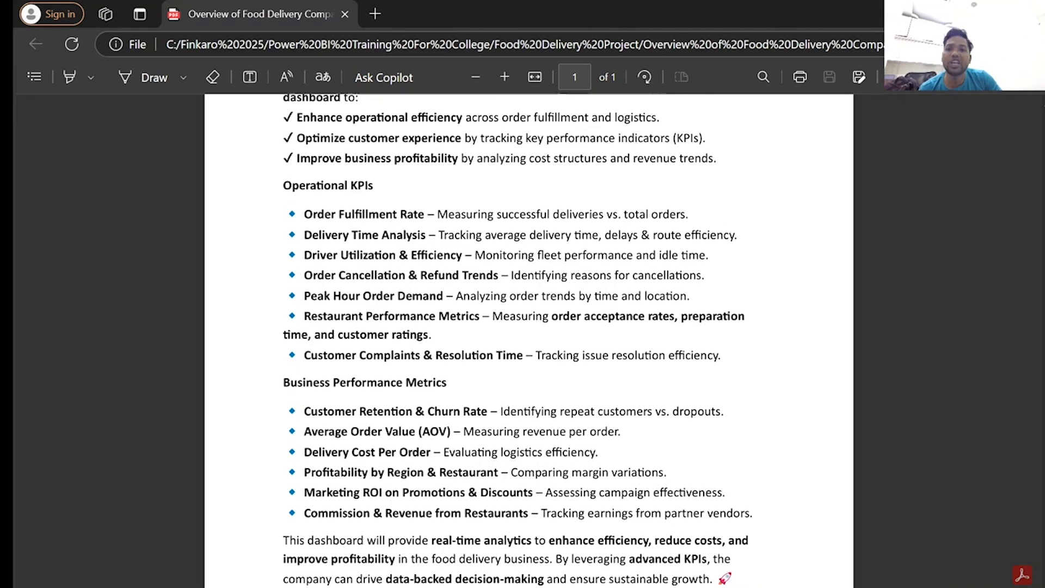
{"action": "left_click_drag", "start_coordinate": [283, 185], "coordinate": [727, 362]}
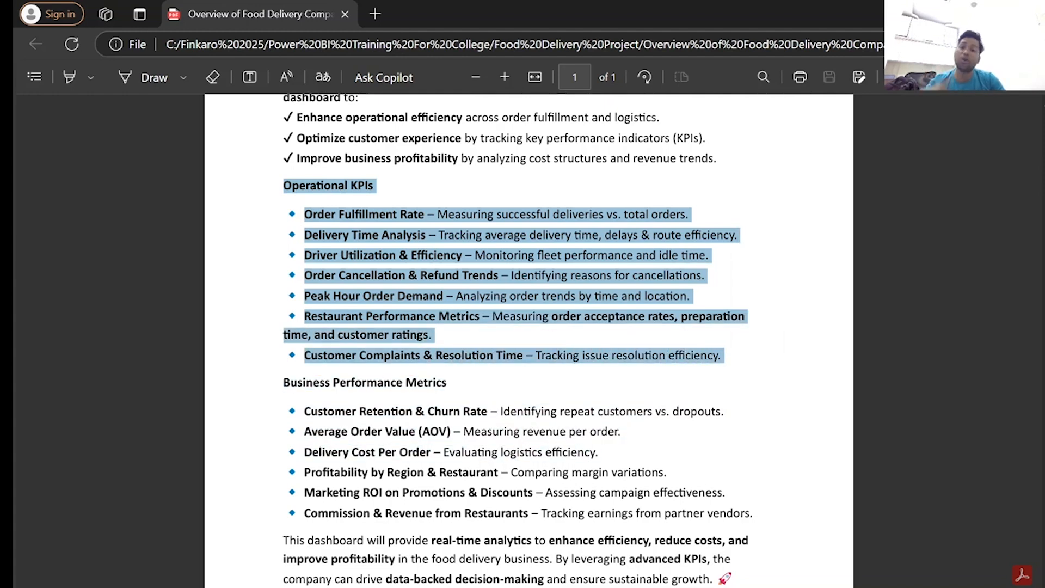
{"action": "left_click", "coordinate": [480, 339]}
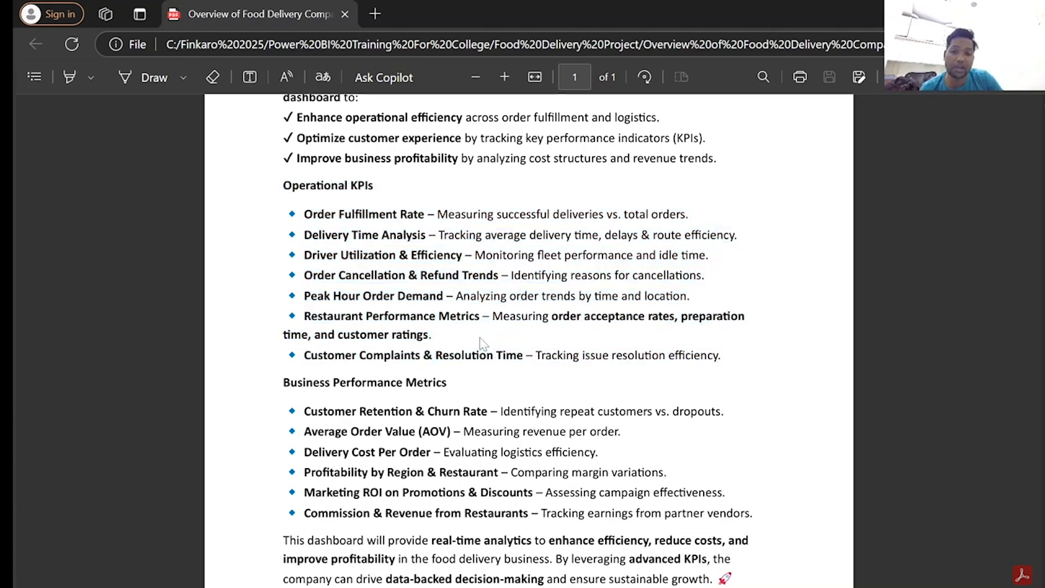
Review the Business Performance Metrics and the closing paragraph, then return to the beginning of the document.
{"action": "scroll", "coordinate": [480, 339], "scroll_direction": "down", "scroll_amount": 2}
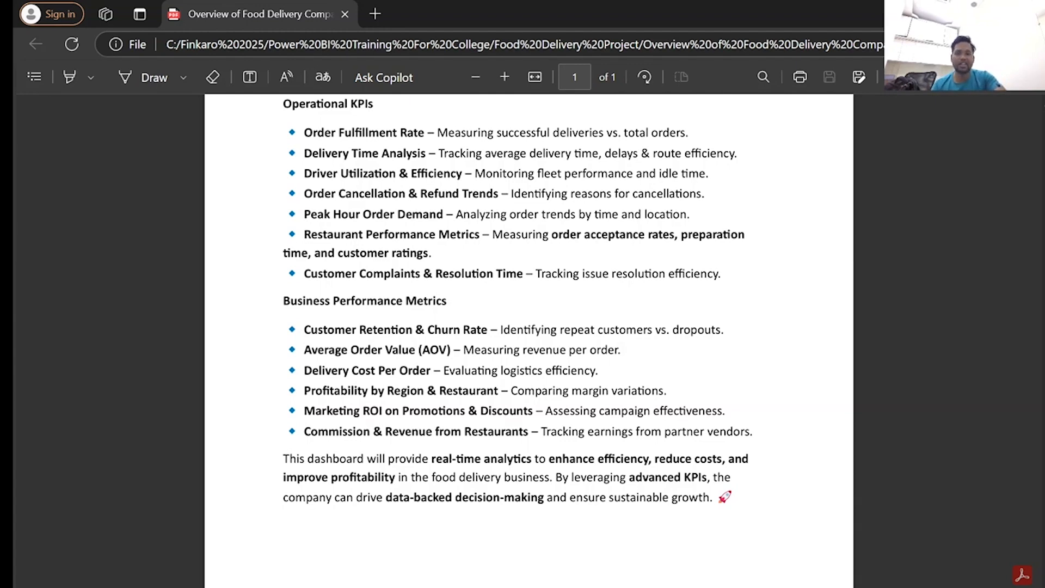
{"action": "scroll", "coordinate": [529, 340], "scroll_direction": "up", "scroll_amount": 2}
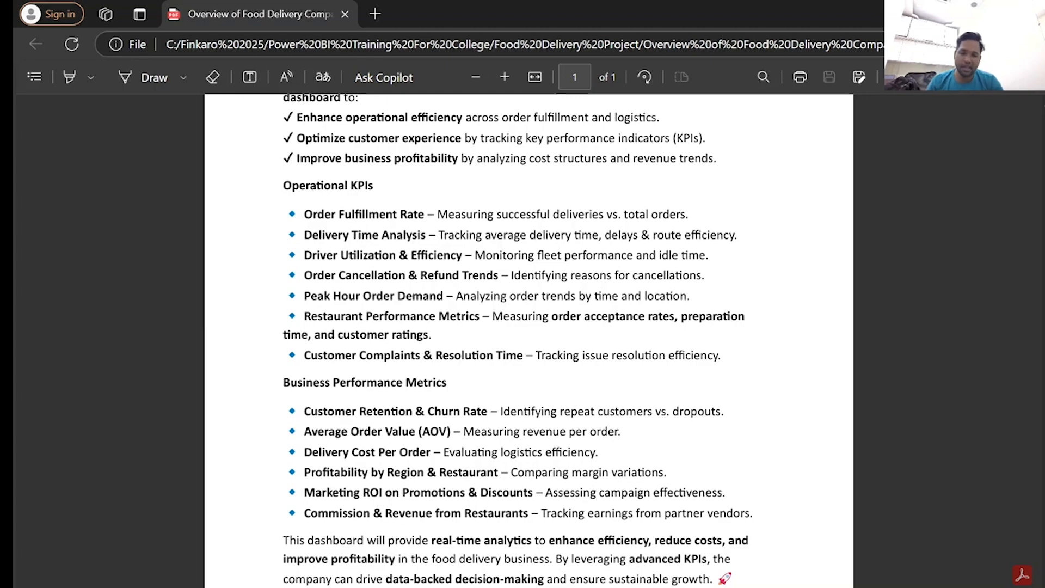
{"action": "scroll", "coordinate": [528, 338], "scroll_direction": "down", "scroll_amount": 2}
{"action": "scroll", "coordinate": [528, 338], "scroll_direction": "up", "scroll_amount": 6}
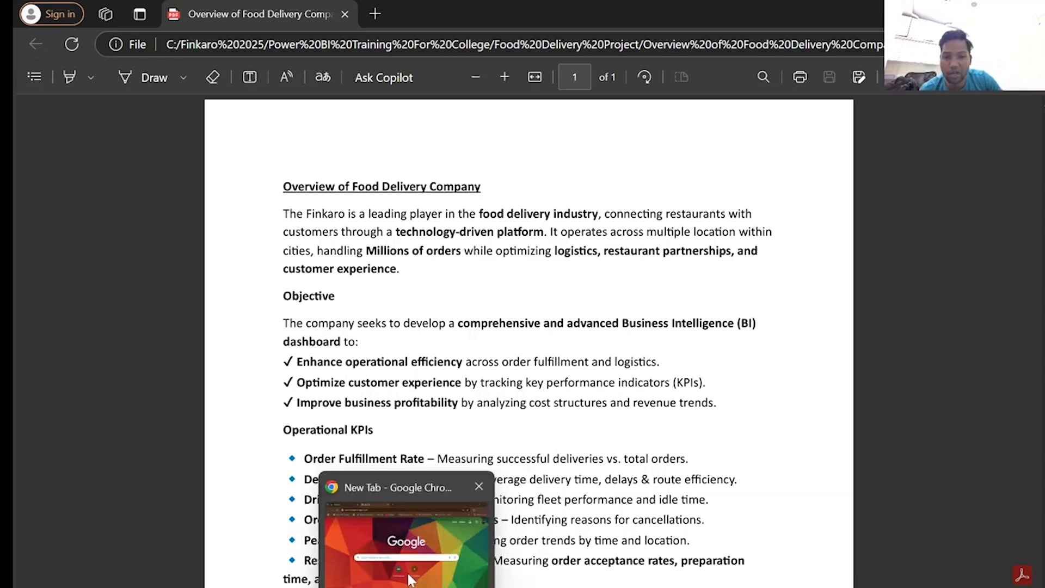
Switch to Chrome, search YouTube for "finkaro analytics" and open the Finkaro Analytics channel.
{"action": "left_click", "coordinate": [409, 580]}
{"action": "left_click", "coordinate": [430, 81]}
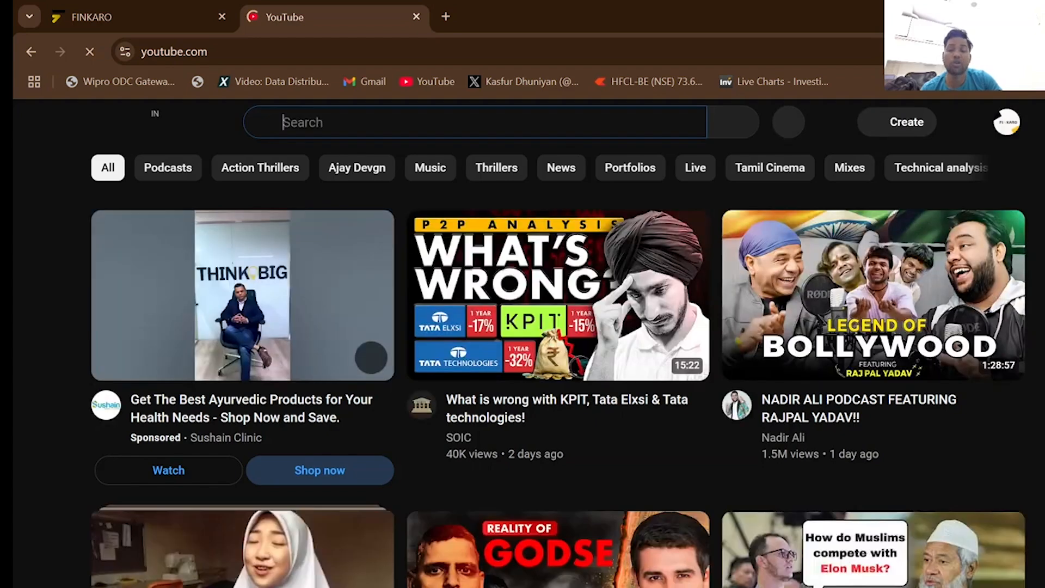
{"action": "left_click", "coordinate": [329, 123]}
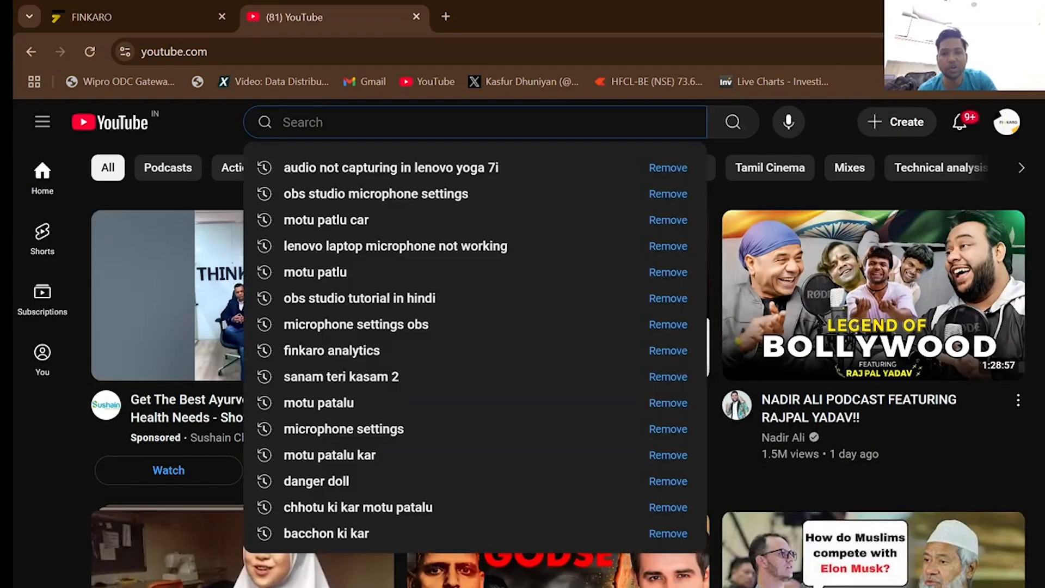
{"action": "type", "text": "finkaro"}
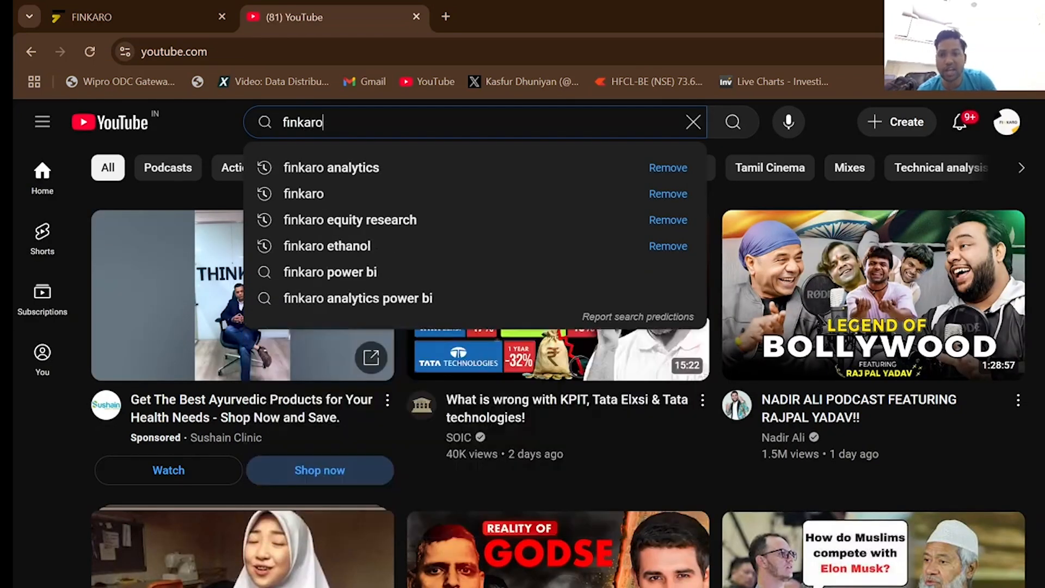
{"action": "left_click", "coordinate": [361, 168]}
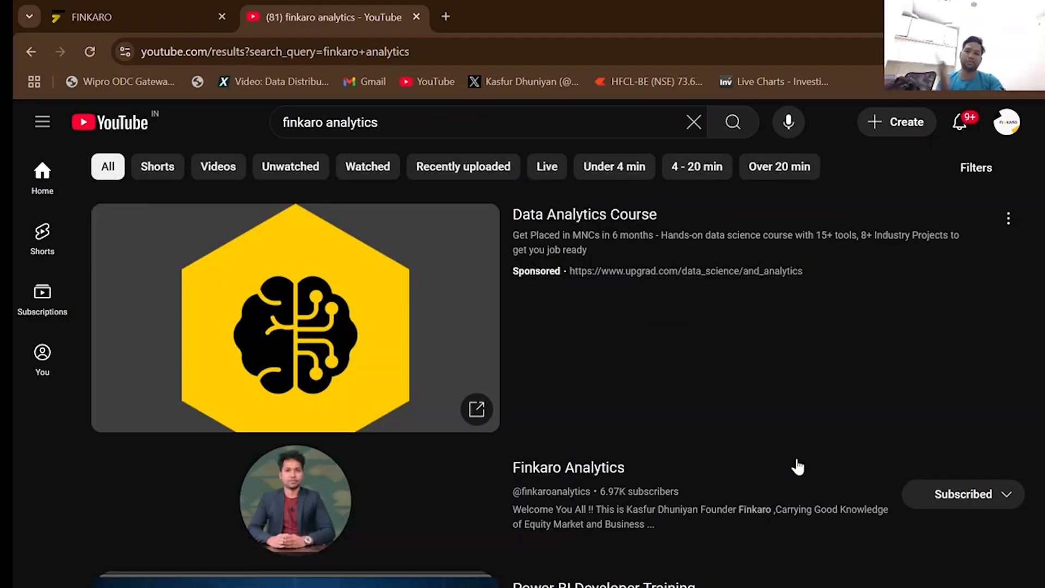
{"action": "left_click", "coordinate": [469, 508]}
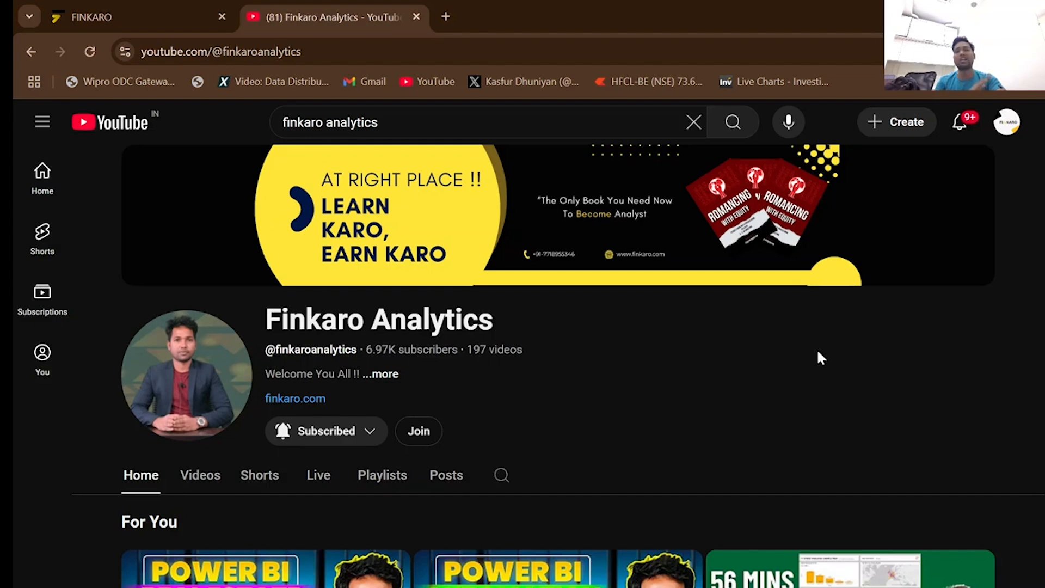
Browse the Finkaro Analytics channel's full list of uploaded videos, looking over the Power BI projects, and return to the latest ones.
{"action": "scroll", "coordinate": [806, 346], "scroll_direction": "down", "scroll_amount": 3}
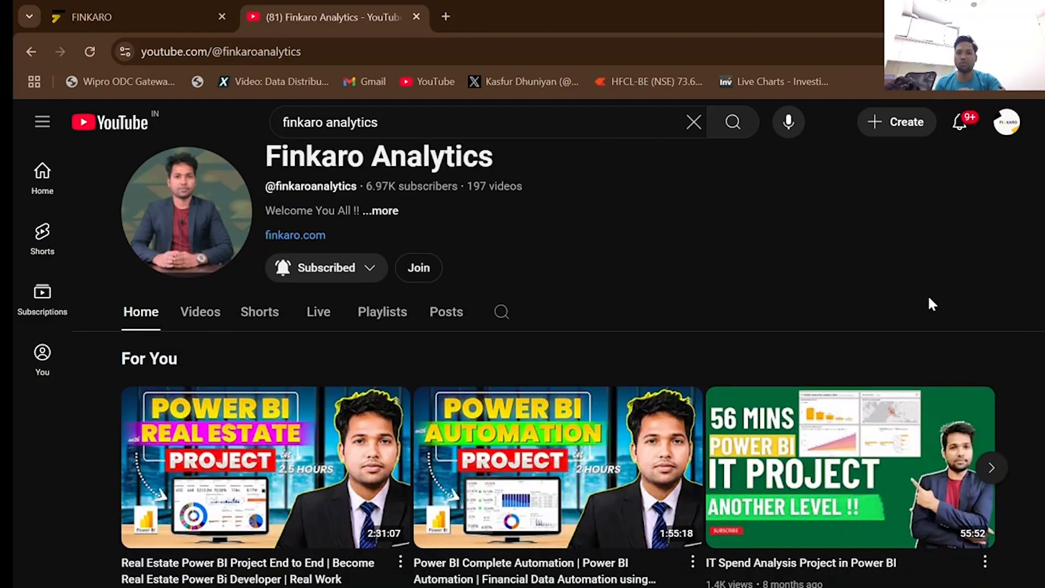
{"action": "left_click", "coordinate": [218, 314]}
{"action": "scroll", "coordinate": [751, 222], "scroll_direction": "up", "scroll_amount": 3}
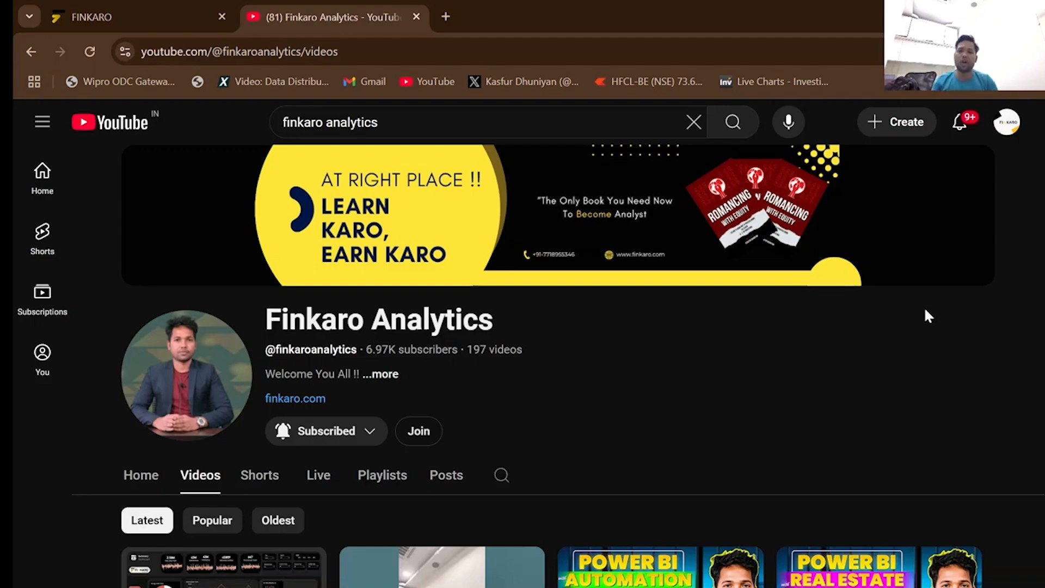
{"action": "scroll", "coordinate": [868, 287], "scroll_direction": "down", "scroll_amount": 5}
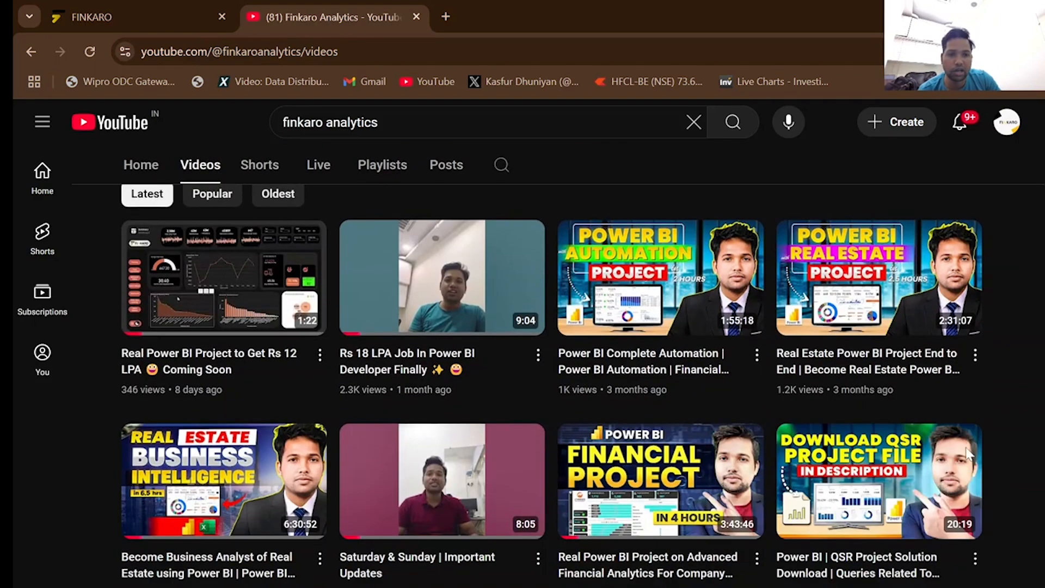
{"action": "scroll", "coordinate": [1011, 461], "scroll_direction": "down", "scroll_amount": 4}
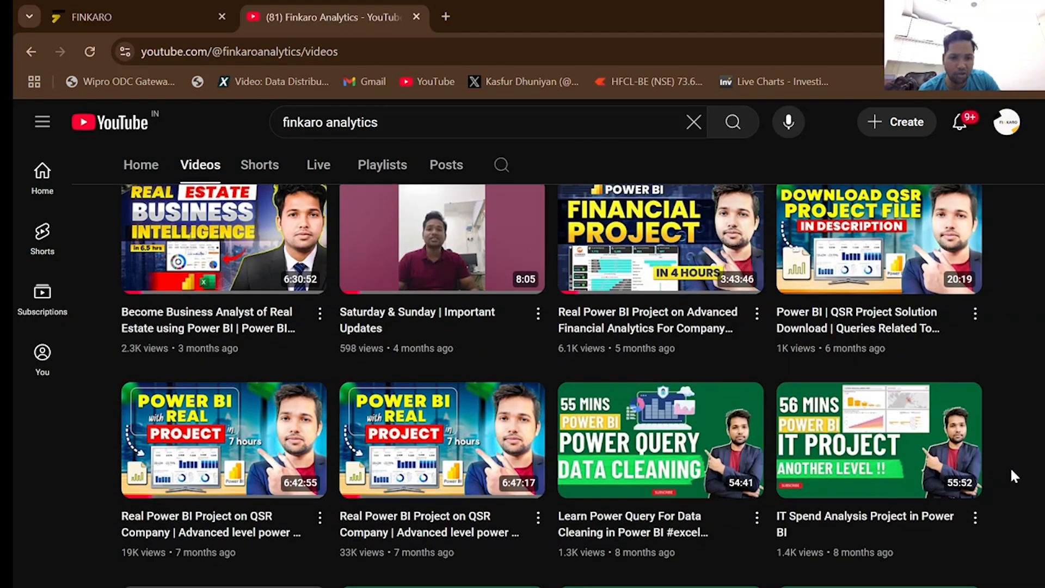
{"action": "scroll", "coordinate": [1014, 475], "scroll_direction": "down", "scroll_amount": 4}
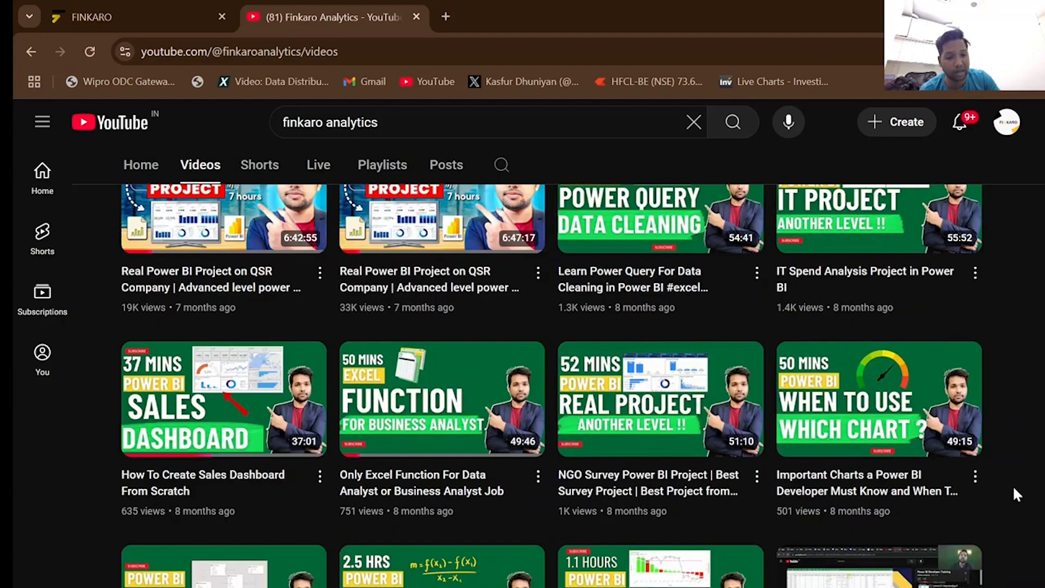
{"action": "scroll", "coordinate": [1013, 485], "scroll_direction": "down", "scroll_amount": 3}
{"action": "scroll", "coordinate": [1013, 488], "scroll_direction": "down", "scroll_amount": 3}
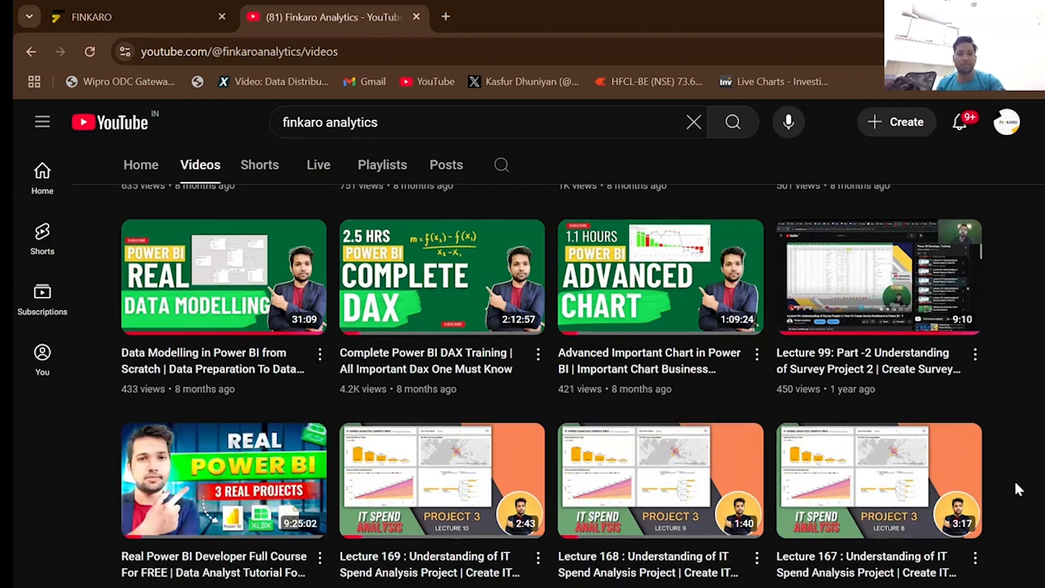
{"action": "scroll", "coordinate": [1017, 485], "scroll_direction": "up", "scroll_amount": 6}
{"action": "scroll", "coordinate": [1020, 480], "scroll_direction": "up", "scroll_amount": 3}
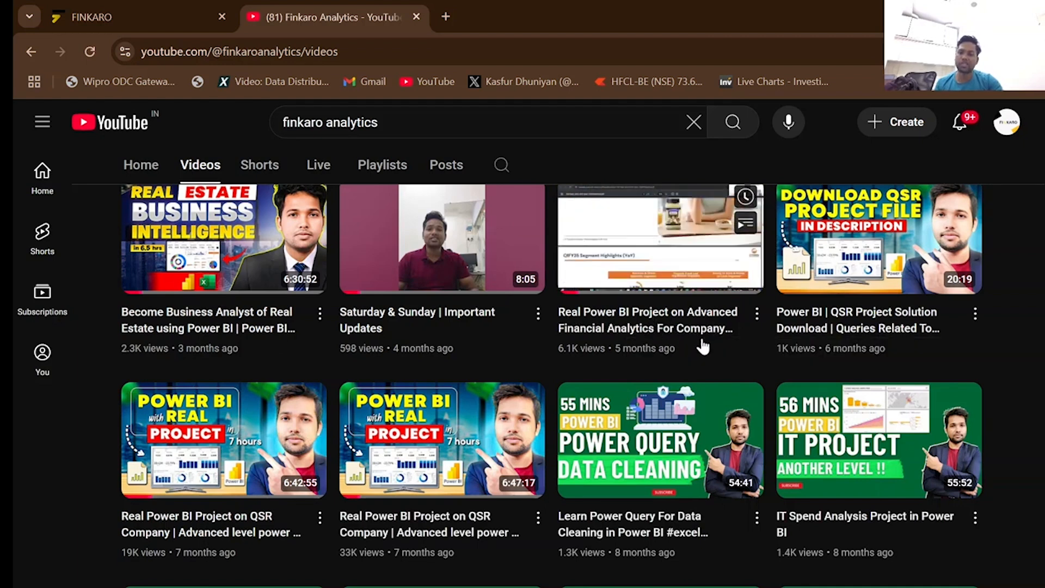
{"action": "scroll", "coordinate": [1018, 408], "scroll_direction": "up", "scroll_amount": 2}
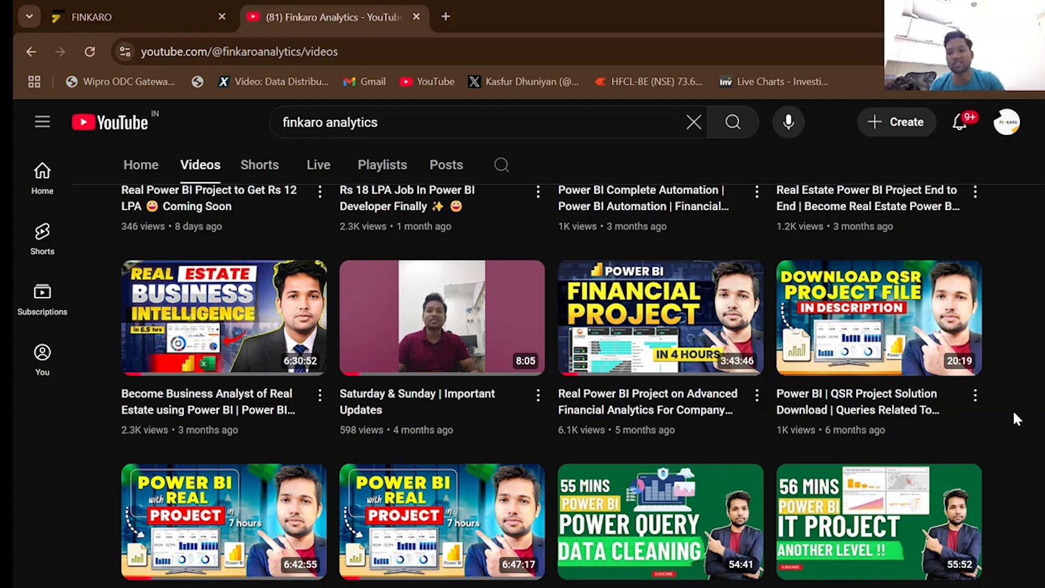
{"action": "mouse_move", "coordinate": [238, 356]}
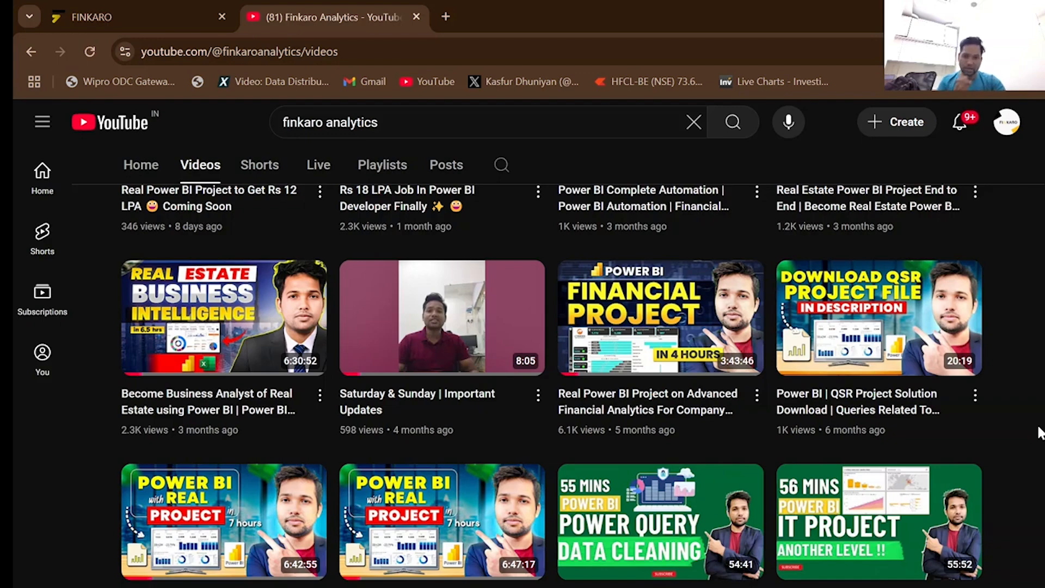
{"action": "scroll", "coordinate": [1040, 433], "scroll_direction": "up", "scroll_amount": 3}
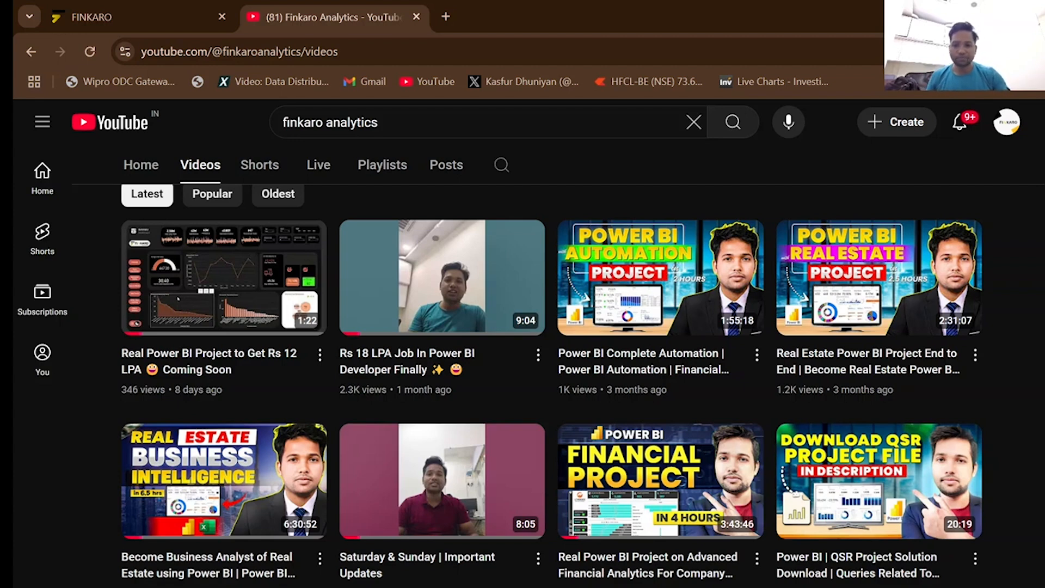
Switch to File Explorer and open the Zomato Output workbook from the Food Delivery Project folder.
{"action": "mouse_move", "coordinate": [443, 585]}
{"action": "left_click", "coordinate": [439, 537]}
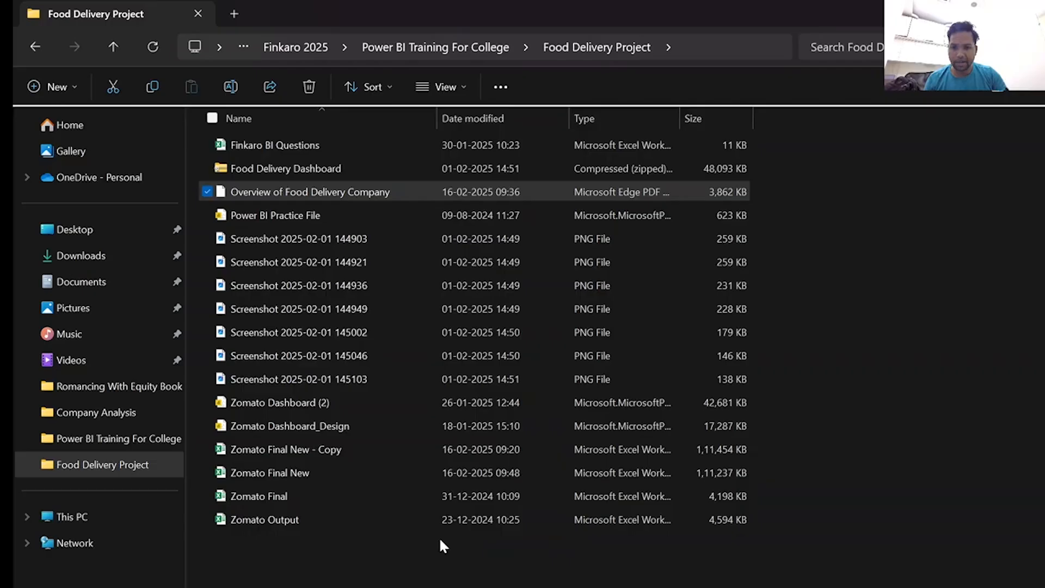
{"action": "left_click", "coordinate": [331, 518]}
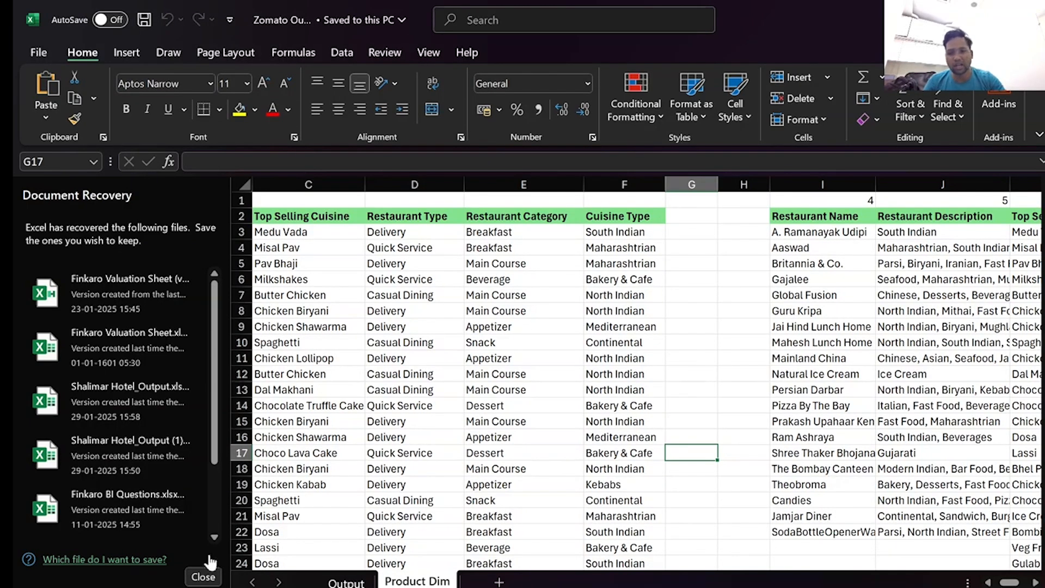
Dismiss Excel's document recovery list, choosing to view the recovered files later.
{"action": "left_click", "coordinate": [205, 577]}
{"action": "left_click", "coordinate": [261, 229]}
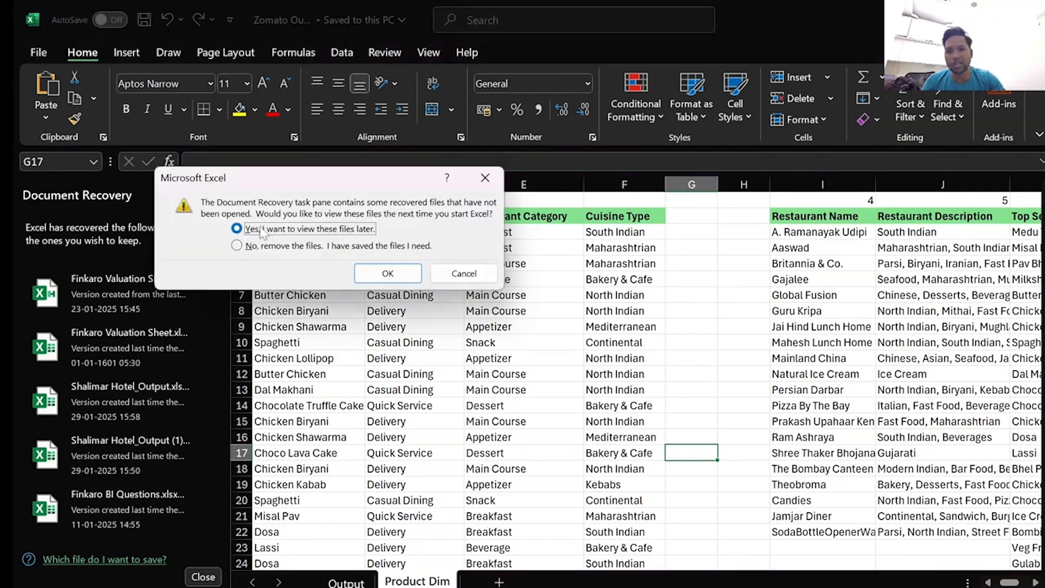
{"action": "left_click", "coordinate": [377, 272]}
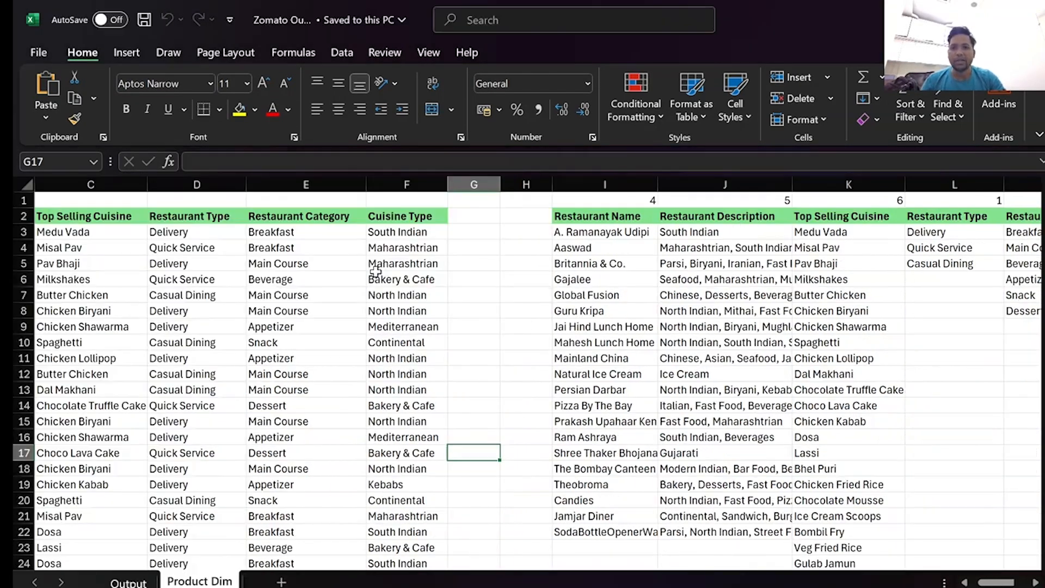
Show the Output sheet from its first columns and inspect individual Order Date & Time entries, including A6 and A5.
{"action": "left_click", "coordinate": [135, 581]}
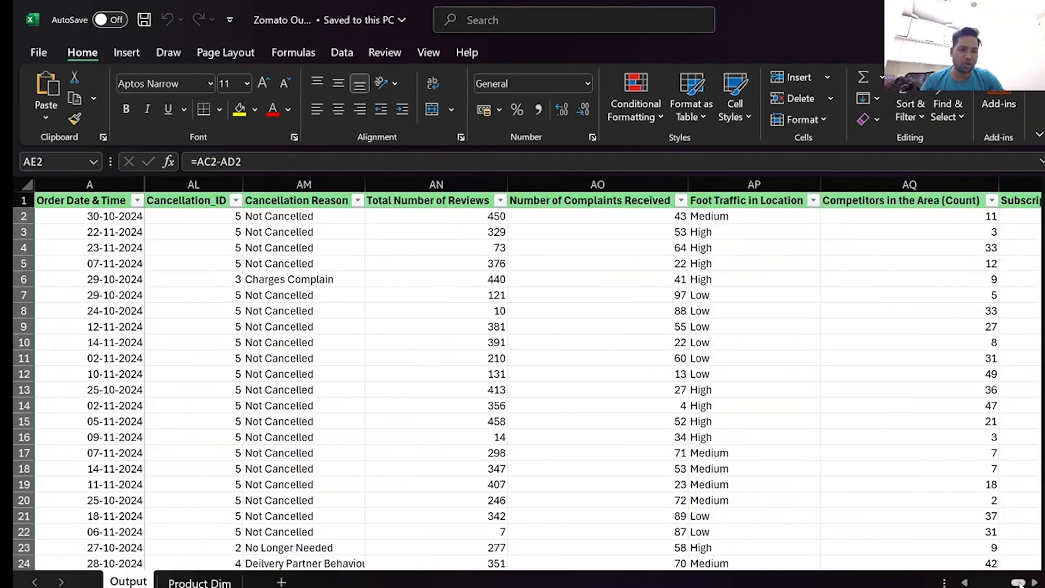
{"action": "left_click_drag", "start_coordinate": [1018, 583], "coordinate": [957, 585]}
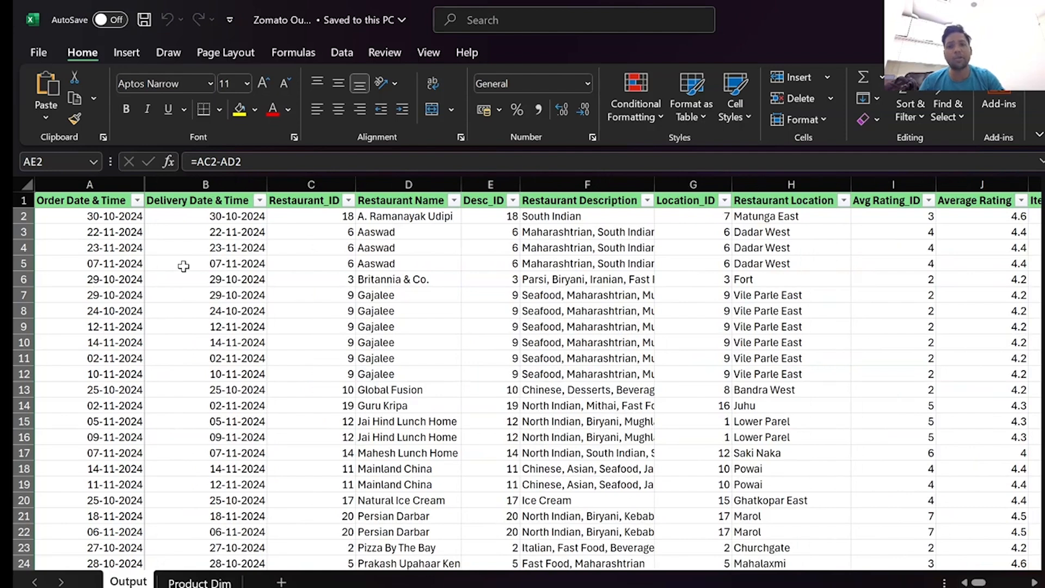
{"action": "left_click", "coordinate": [139, 277]}
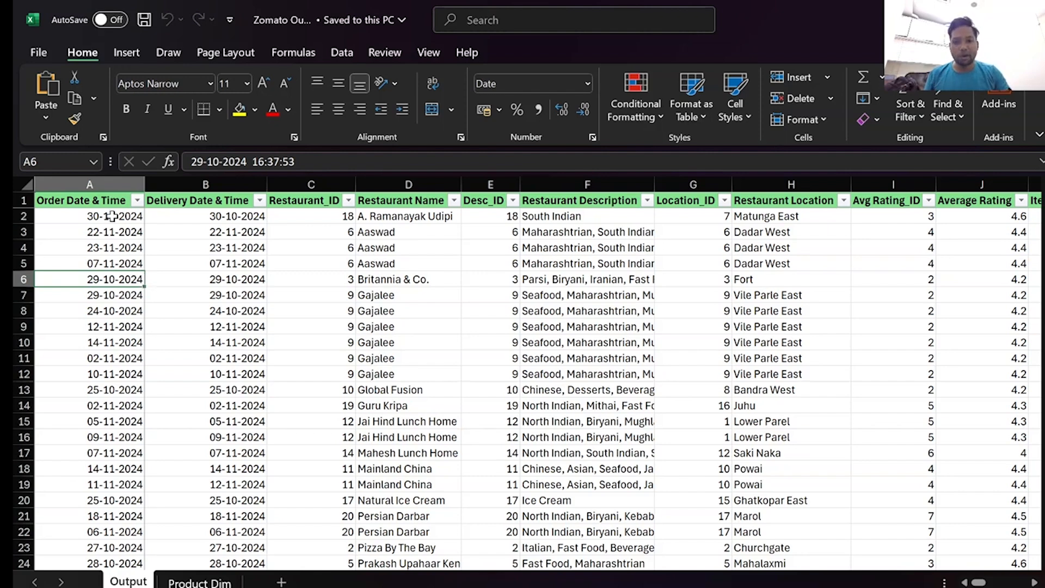
{"action": "left_click", "coordinate": [260, 266]}
{"action": "key", "text": "Left"}
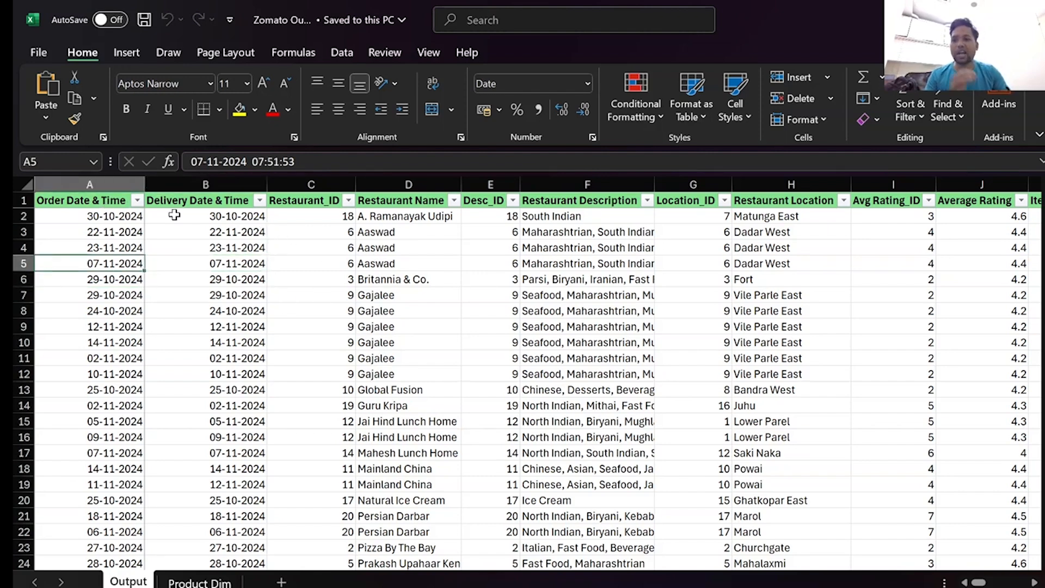
Examine the Restaurant_ID, Restaurant Name, Restaurant Description and Restaurant Location columns on the Output sheet.
{"action": "left_click", "coordinate": [425, 202]}
{"action": "left_click", "coordinate": [304, 200]}
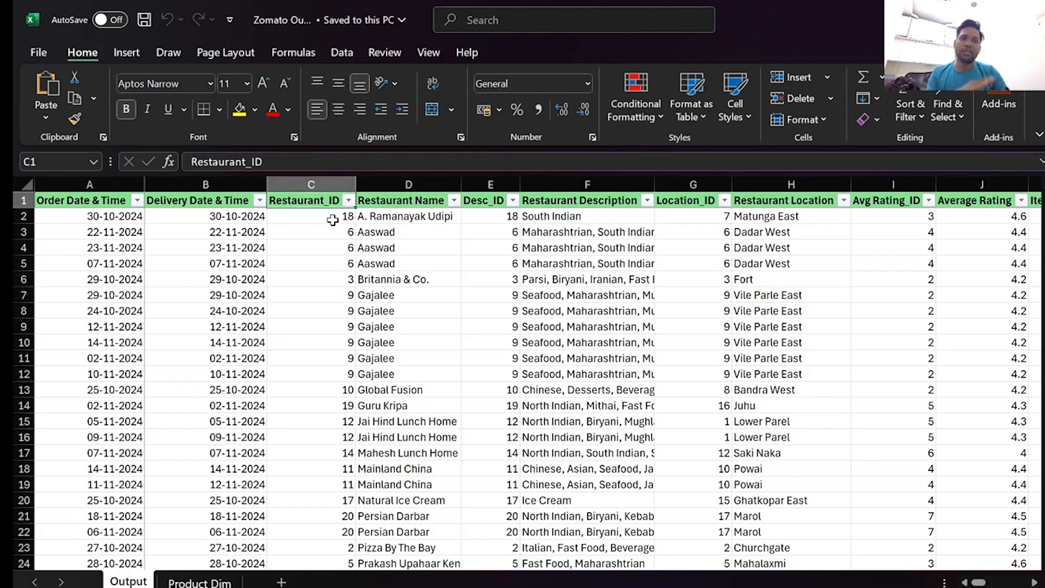
{"action": "left_click", "coordinate": [392, 183]}
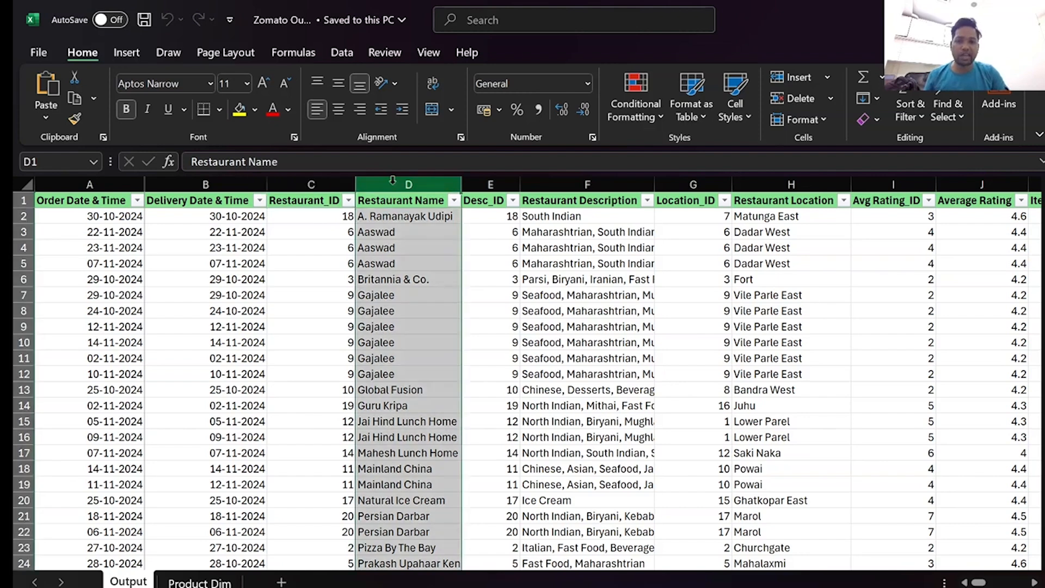
{"action": "left_click", "coordinate": [317, 216]}
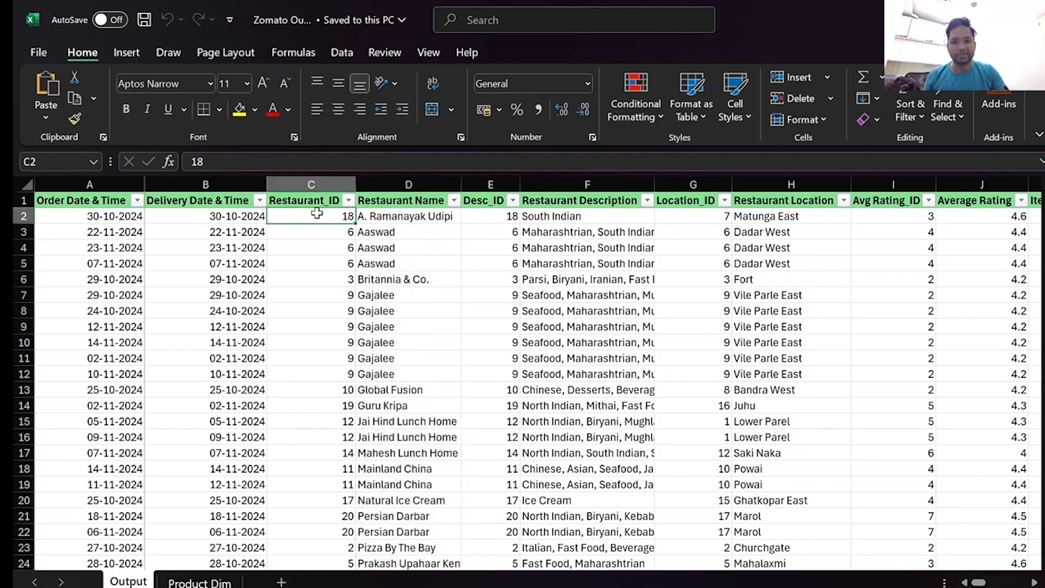
{"action": "left_click", "coordinate": [573, 199]}
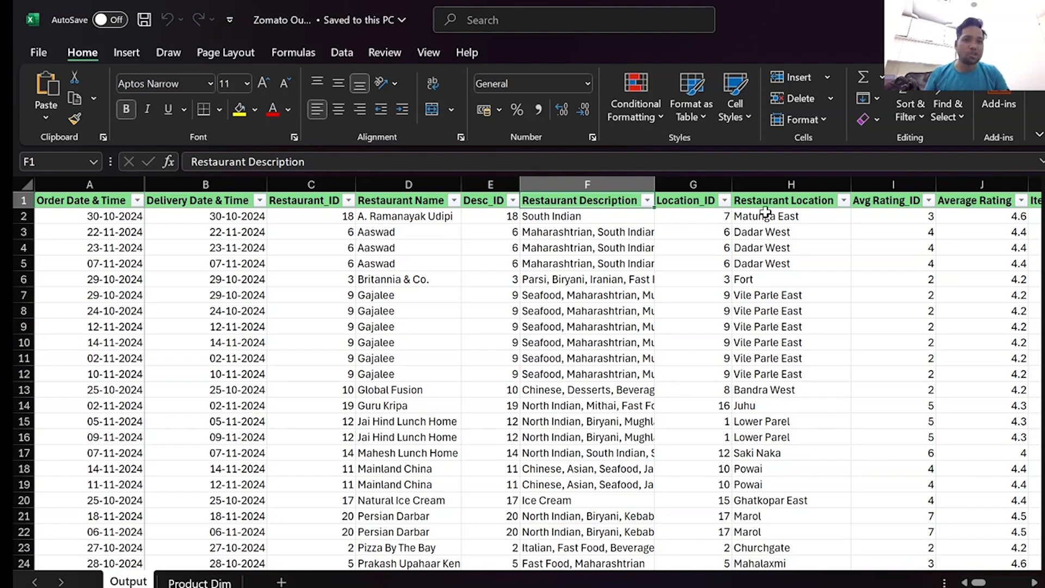
{"action": "left_click", "coordinate": [798, 217]}
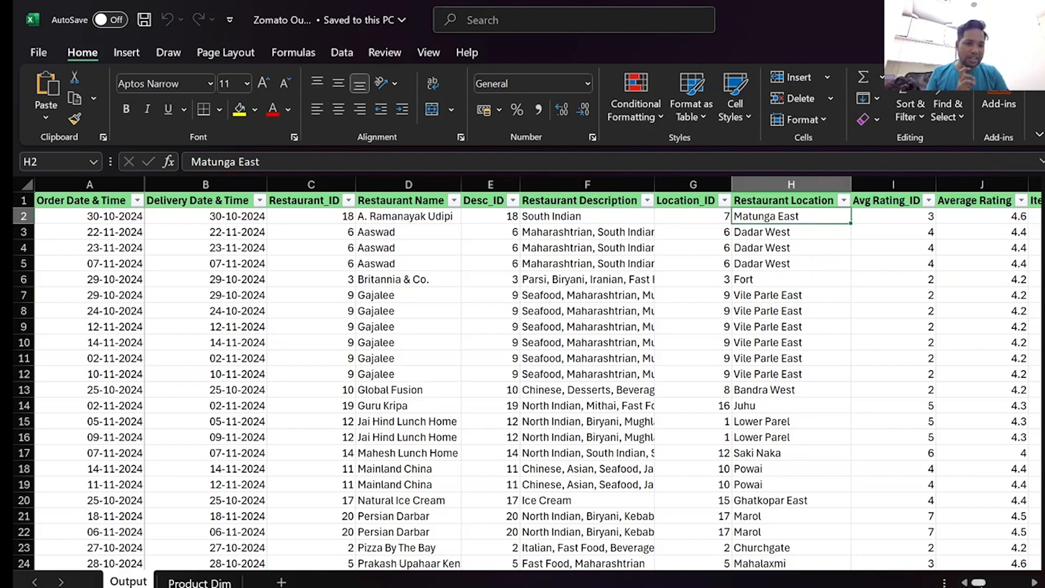
Review the distinct values in the Restaurant Location filter and close it without applying a filter.
{"action": "left_click_drag", "start_coordinate": [978, 584], "coordinate": [979, 584]}
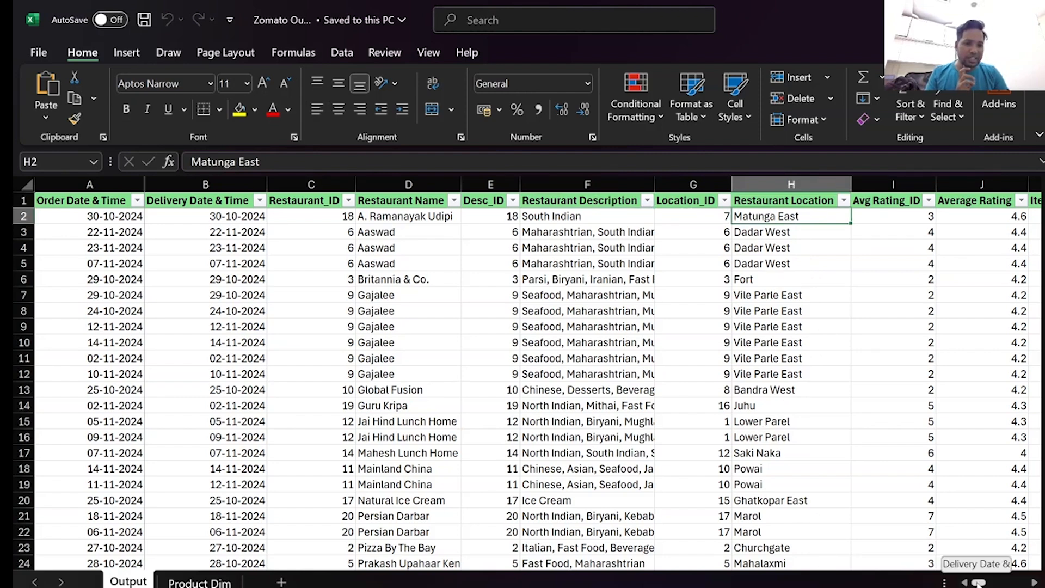
{"action": "left_click", "coordinate": [844, 201]}
{"action": "scroll", "coordinate": [753, 463], "scroll_direction": "down", "scroll_amount": 2}
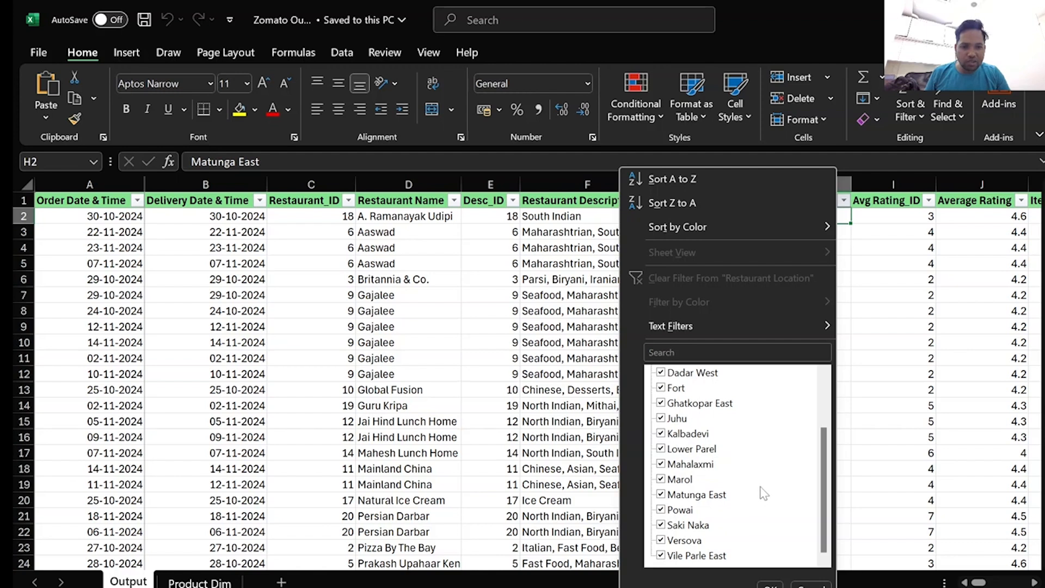
{"action": "scroll", "coordinate": [770, 452], "scroll_direction": "up", "scroll_amount": 2}
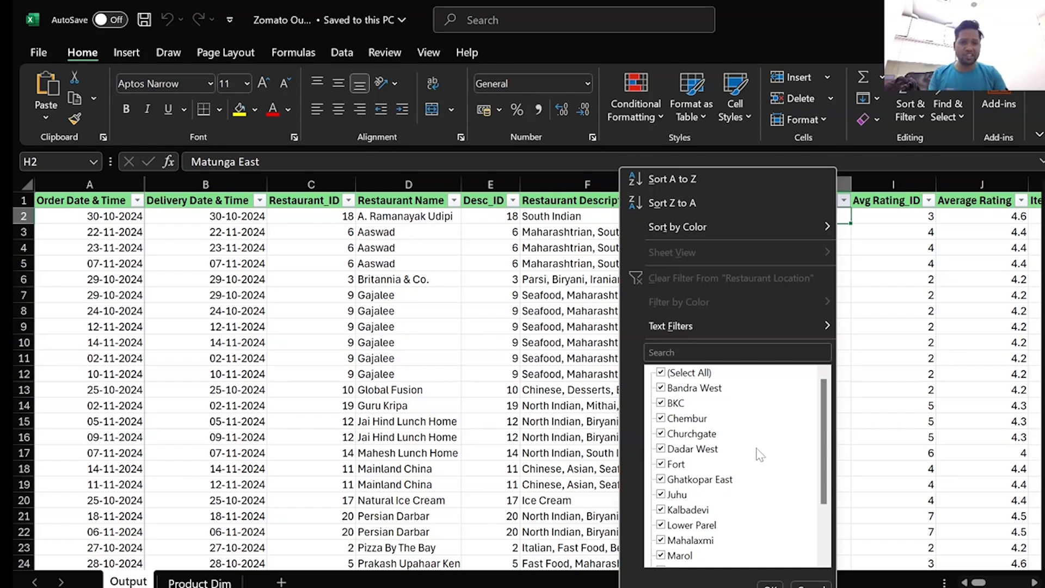
{"action": "left_click", "coordinate": [812, 585]}
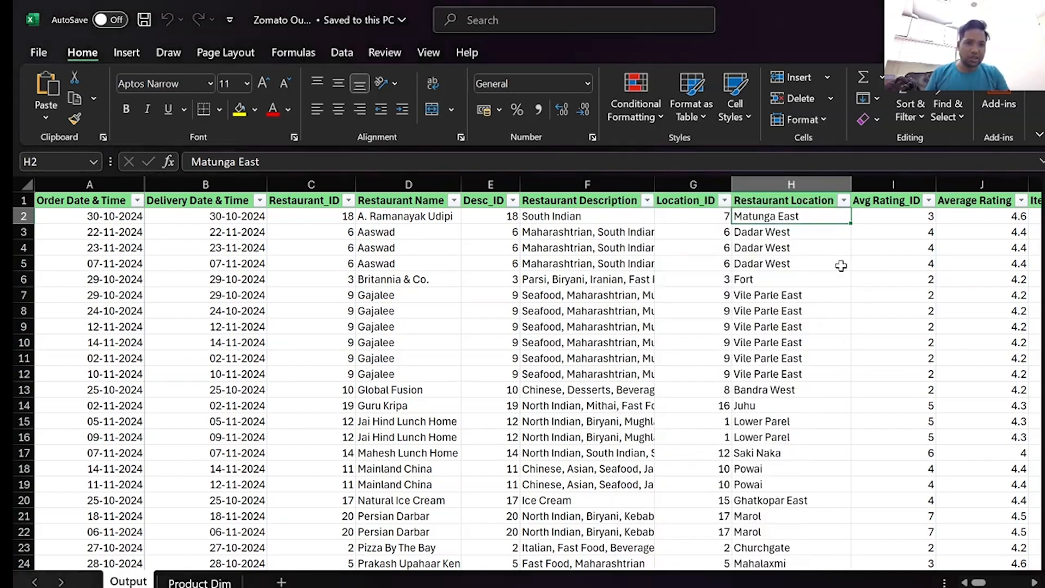
Examine the Avg Rating_ID column, review the distinct values in the Top Selling Cuisine filter and close it without filtering.
{"action": "left_click", "coordinate": [898, 215]}
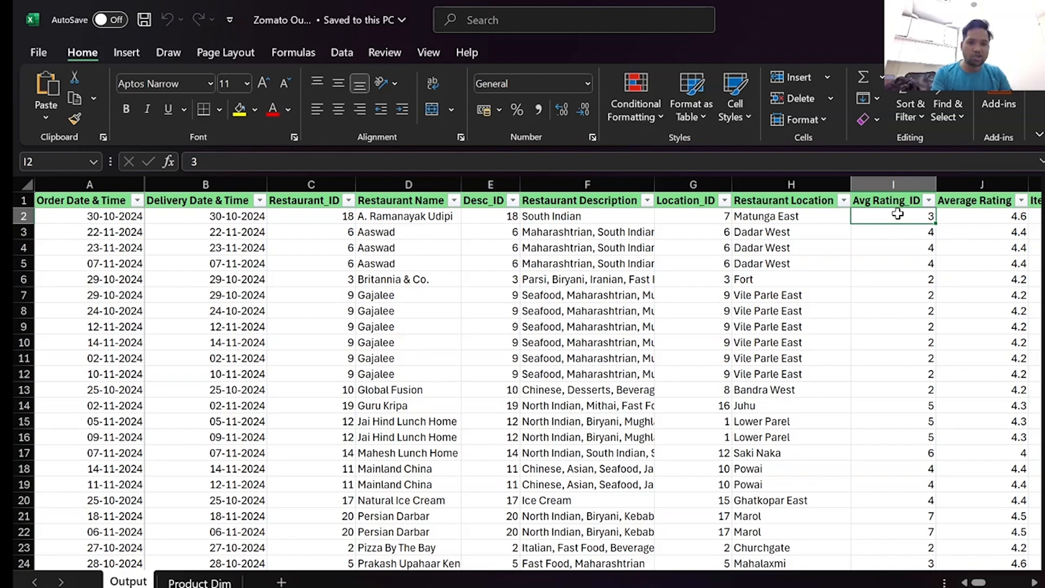
{"action": "key", "text": "Right"}
{"action": "key", "text": "Right"}
{"action": "key", "text": "Right"}
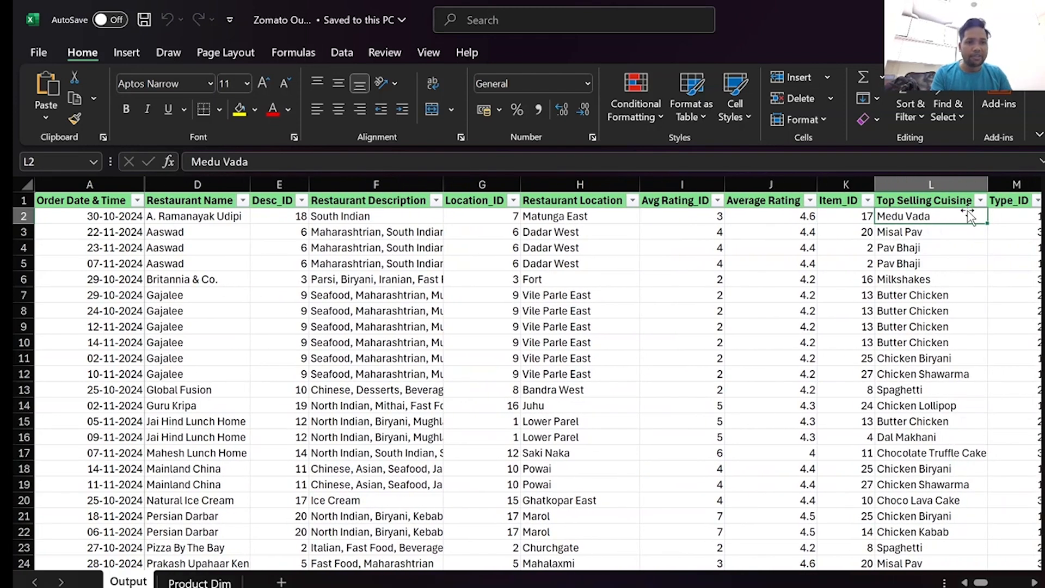
{"action": "left_click", "coordinate": [980, 200]}
{"action": "scroll", "coordinate": [877, 434], "scroll_direction": "down", "scroll_amount": 5}
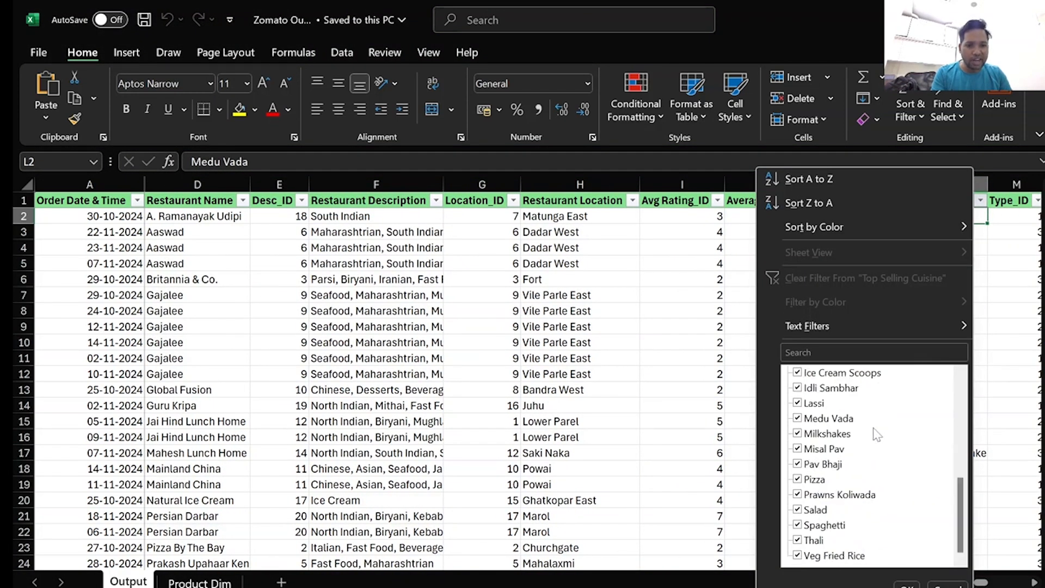
{"action": "scroll", "coordinate": [882, 433], "scroll_direction": "up", "scroll_amount": 5}
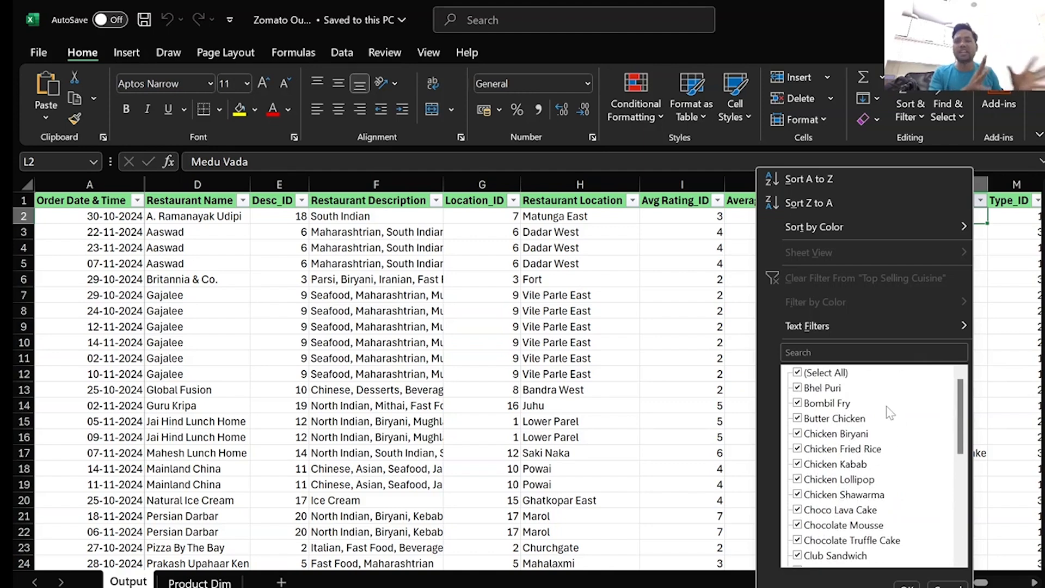
{"action": "left_click", "coordinate": [731, 296]}
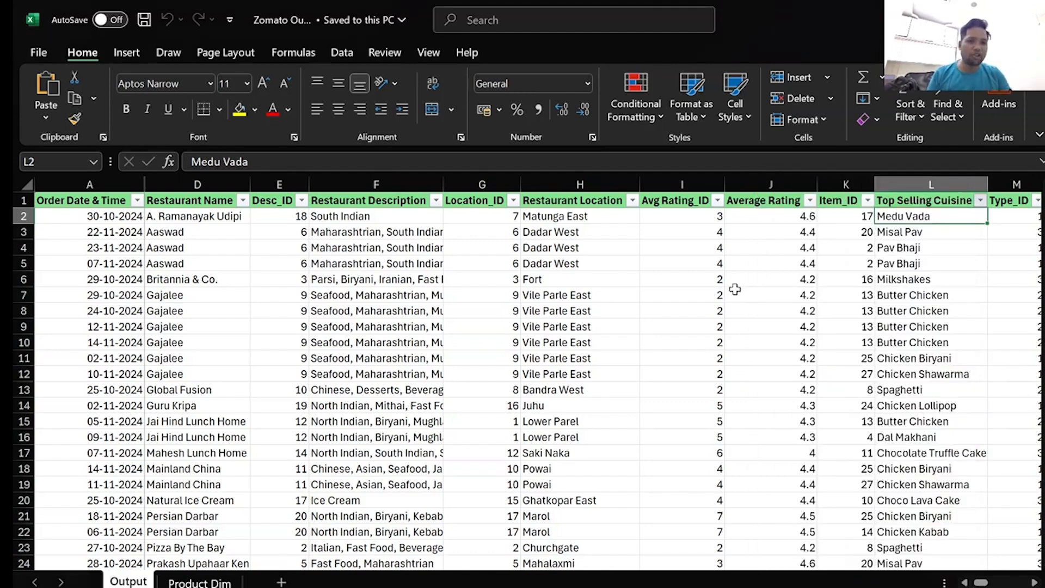
Review the distinct values in the Restaurant Type filter and close it without applying a filter.
{"action": "key", "text": "Right"}
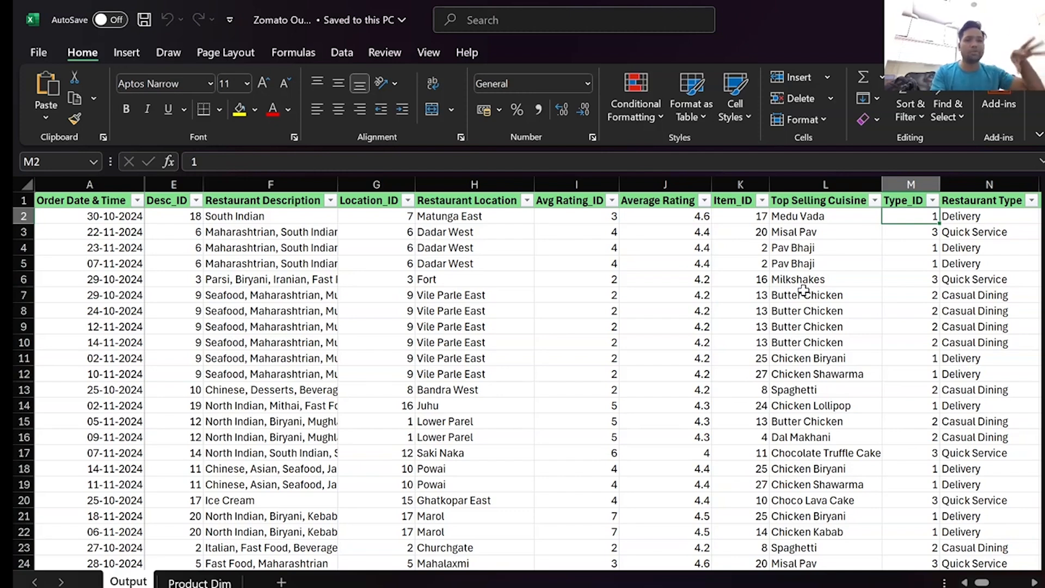
{"action": "key", "text": "Right"}
{"action": "key", "text": "Right"}
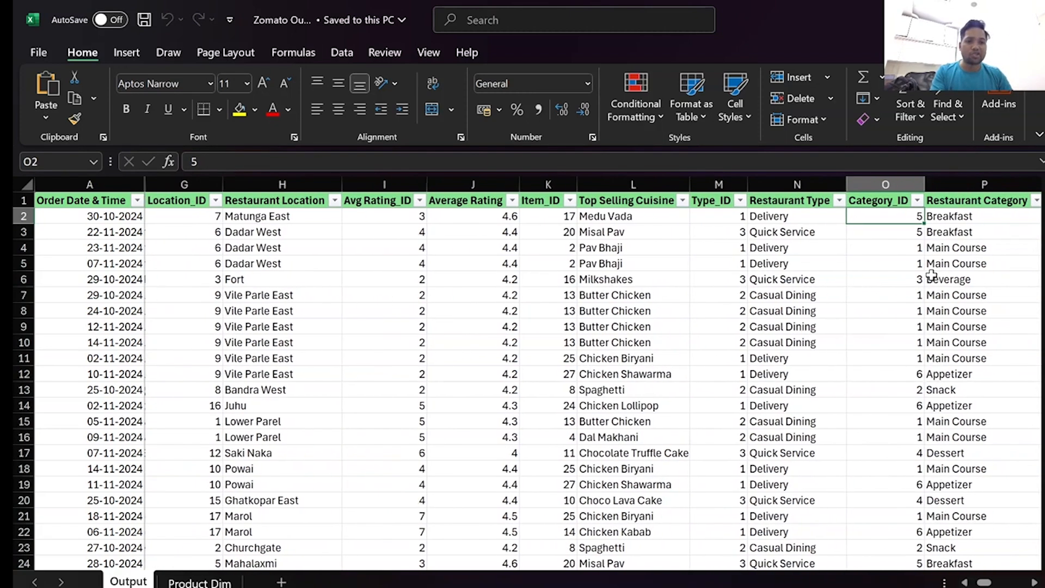
{"action": "left_click", "coordinate": [839, 200]}
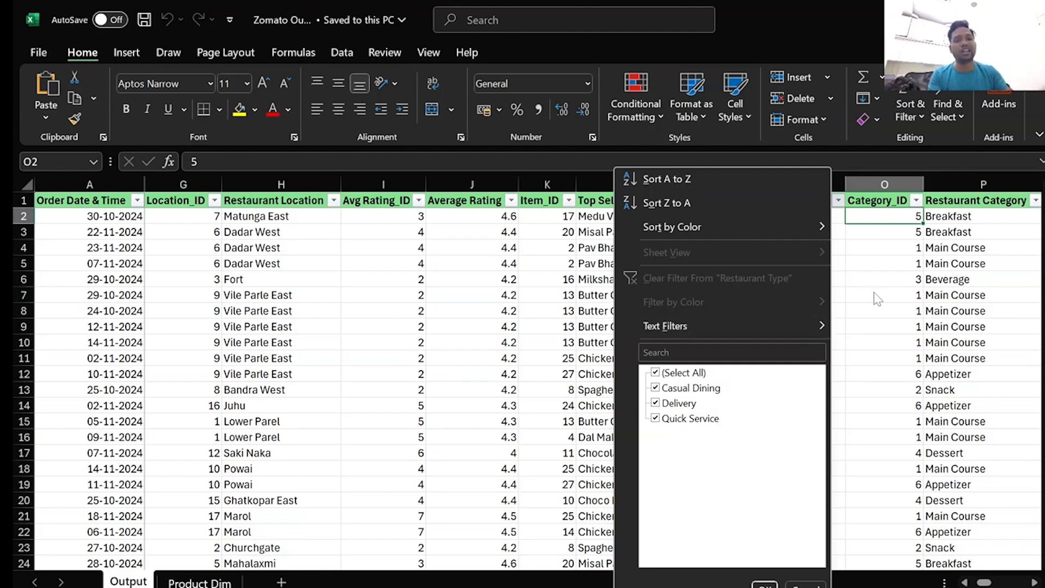
{"action": "left_click", "coordinate": [851, 300]}
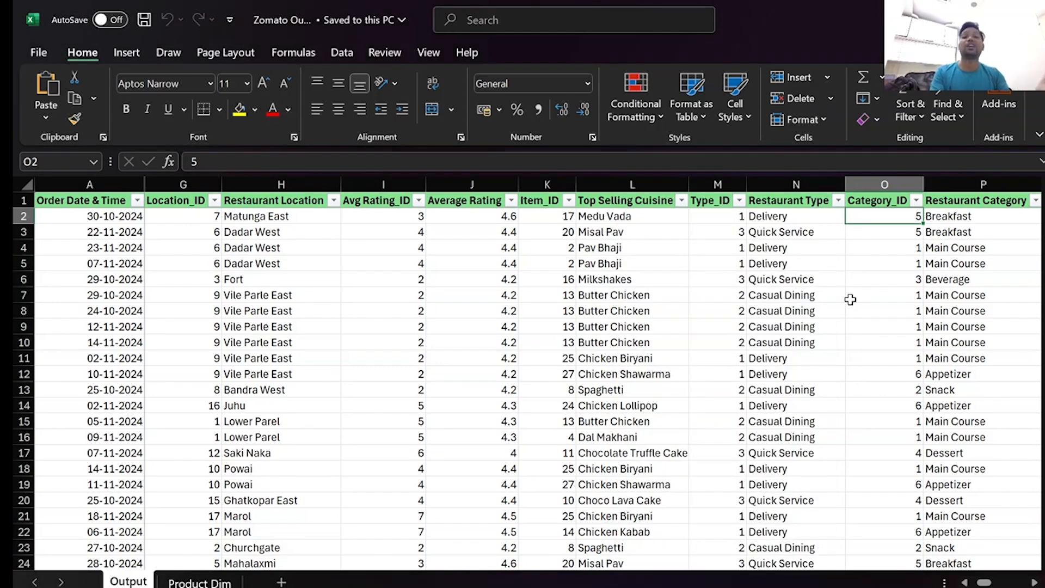
Review the distinct values in the Restaurant Category filter, close it without filtering and select cell P13.
{"action": "key", "text": "Right"}
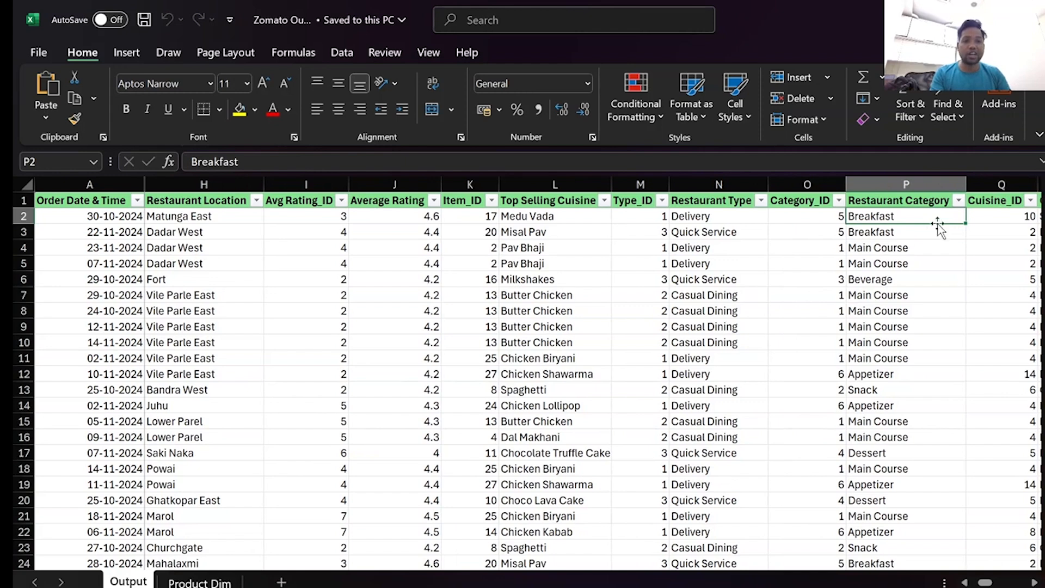
{"action": "left_click", "coordinate": [959, 201]}
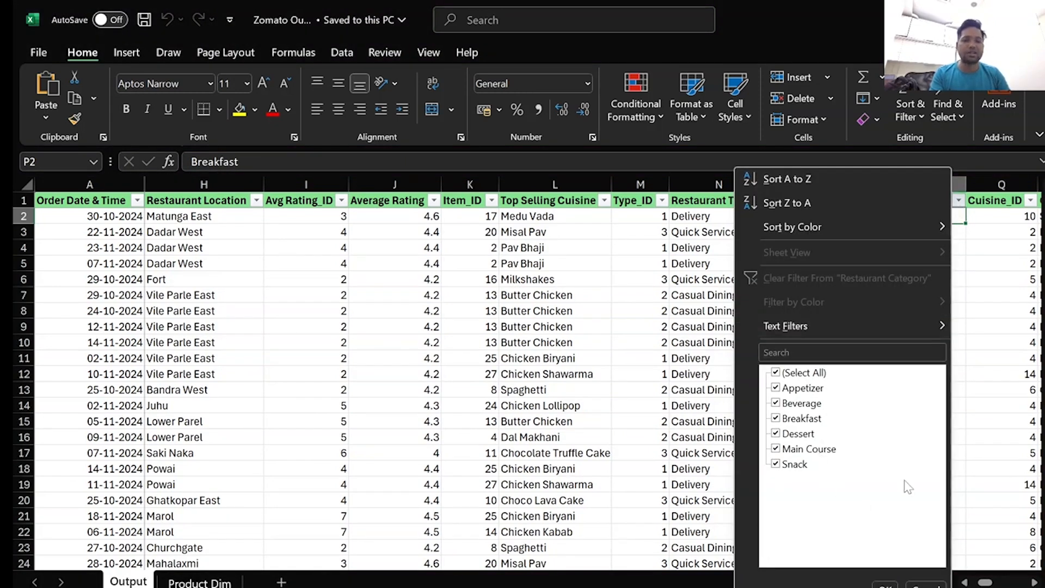
{"action": "left_click", "coordinate": [947, 584]}
{"action": "left_click", "coordinate": [946, 388]}
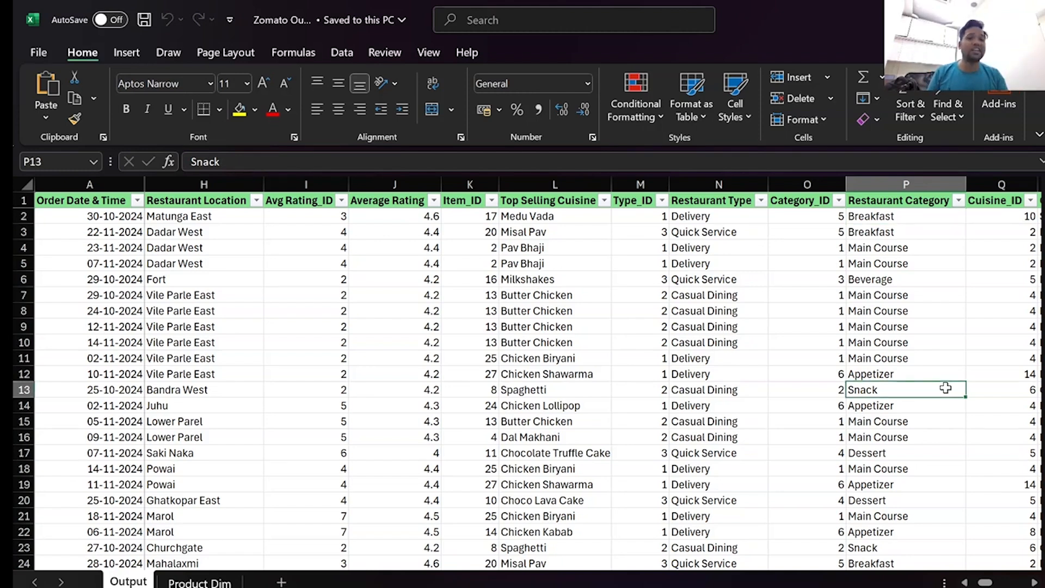
Examine the Output columns from Cuisine Type and Working Hrs through the delivery, pricing and revenue fields to Customer Name.
{"action": "key", "text": "Right"}
{"action": "key", "text": "Right"}
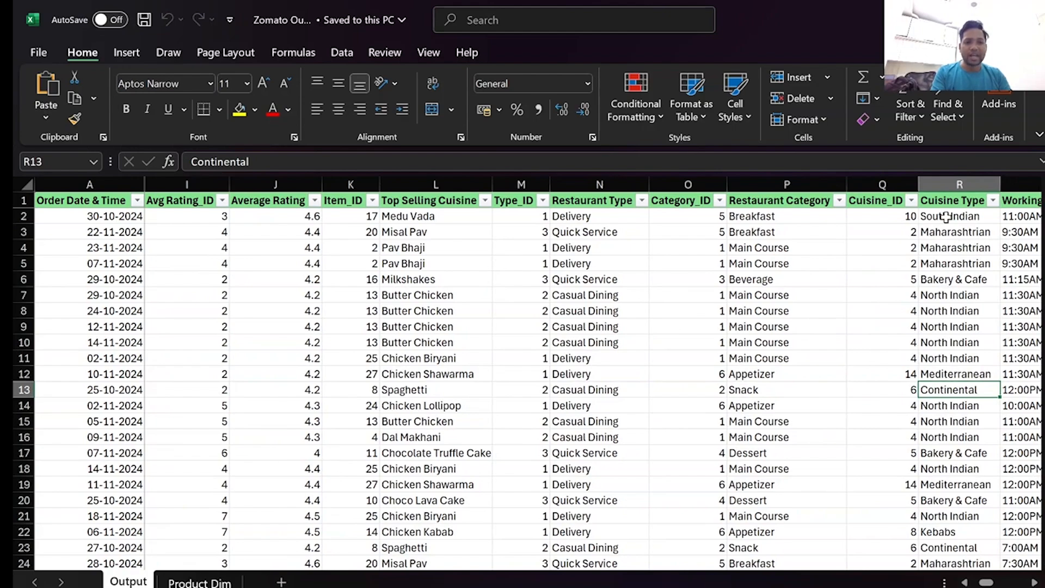
{"action": "key", "text": "Right"}
{"action": "key", "text": "Right"}
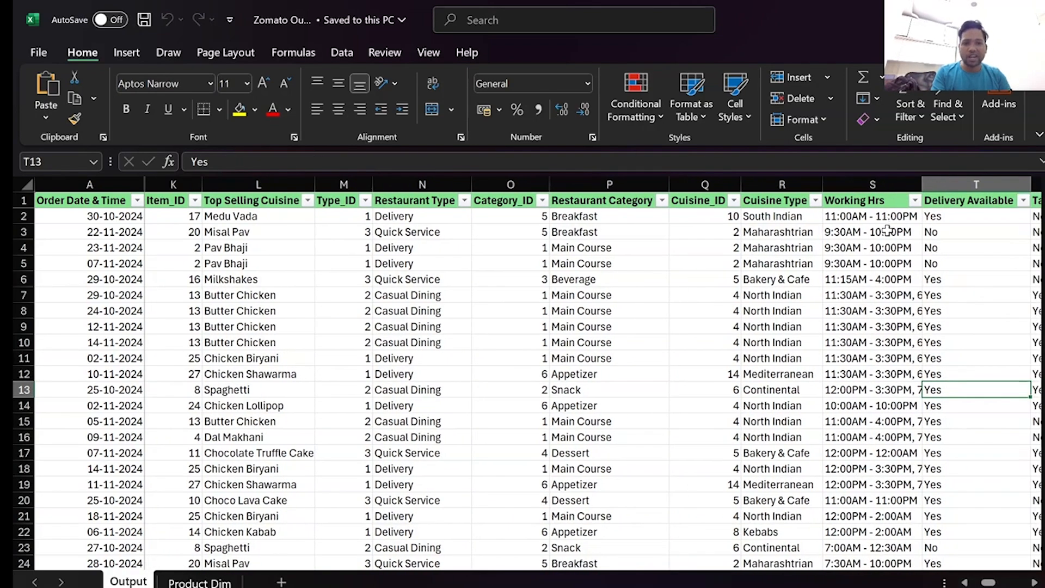
{"action": "key", "text": "Right"}
{"action": "key", "text": "Right"}
{"action": "key", "text": "Right"}
{"action": "key", "text": "Right"}
{"action": "key", "text": "Right"}
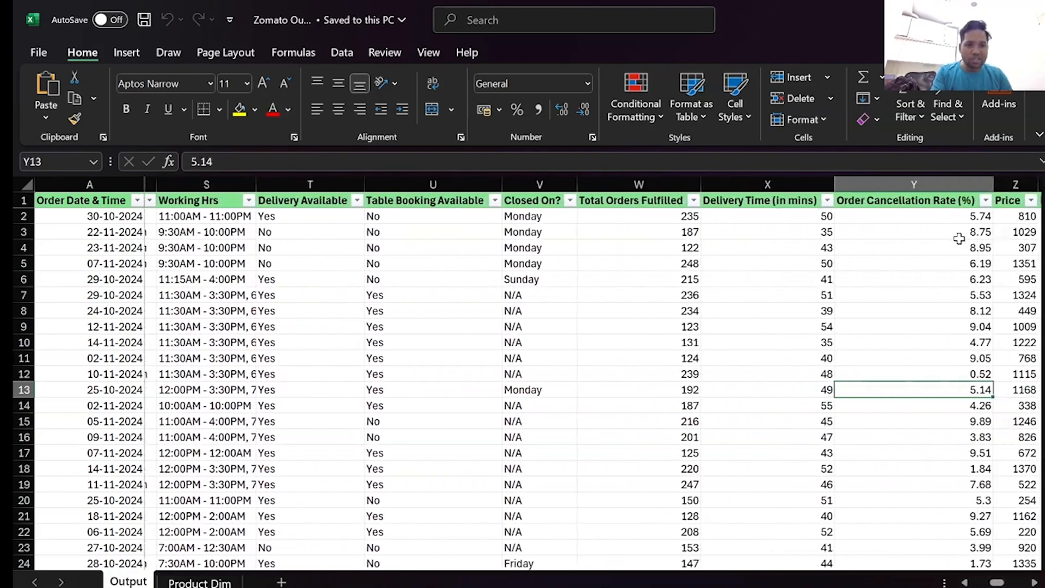
{"action": "key", "text": "Right"}
{"action": "key", "text": "Right"}
{"action": "key", "text": "Right"}
{"action": "key", "text": "Right"}
{"action": "key", "text": "Right"}
{"action": "key", "text": "Right"}
{"action": "key", "text": "Right"}
{"action": "key", "text": "Right"}
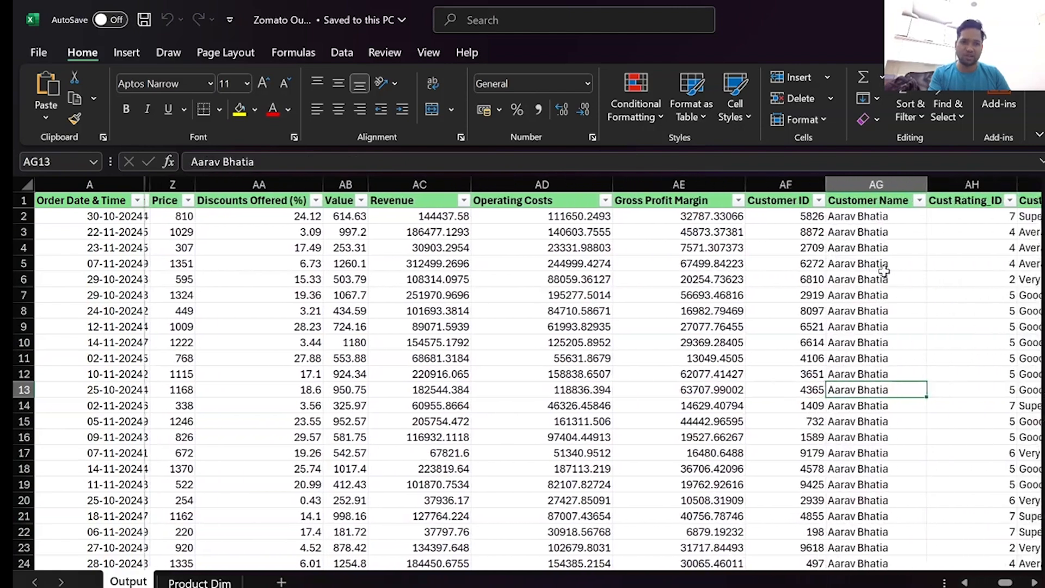
Examine the order status and cancellation columns and review the Customer Rating filter's distinct values without applying a filter.
{"action": "key", "text": "Right"}
{"action": "key", "text": "Right"}
{"action": "key", "text": "Right"}
{"action": "key", "text": "Right"}
{"action": "key", "text": "Right"}
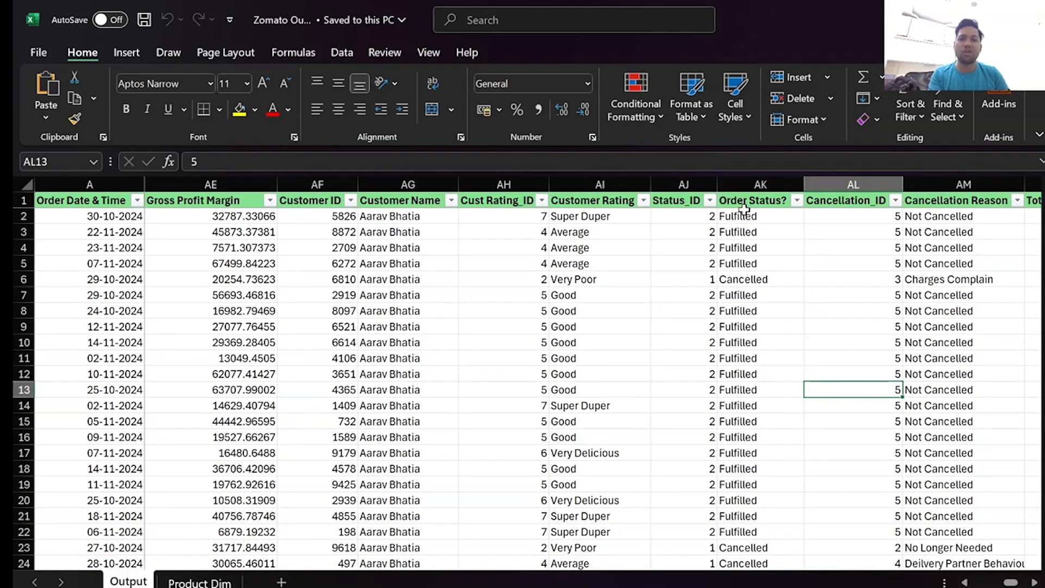
{"action": "left_click", "coordinate": [644, 200]}
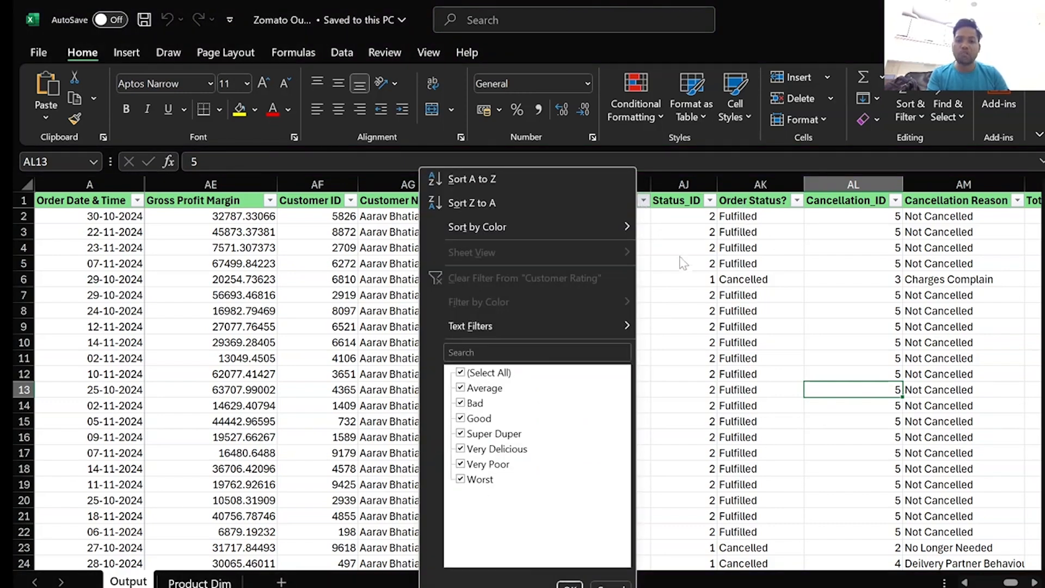
{"action": "left_click", "coordinate": [684, 402]}
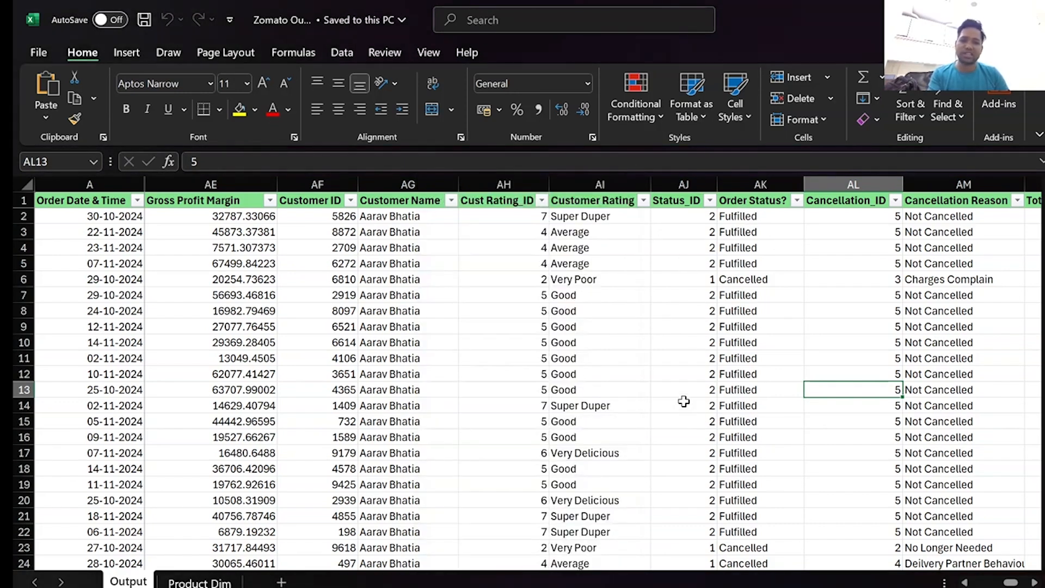
Examine the Foot Traffic in Location column down to its last record, then return to the first rows and select AP3.
{"action": "key", "text": "Right"}
{"action": "key", "text": "Right"}
{"action": "key", "text": "Right"}
{"action": "key", "text": "Right"}
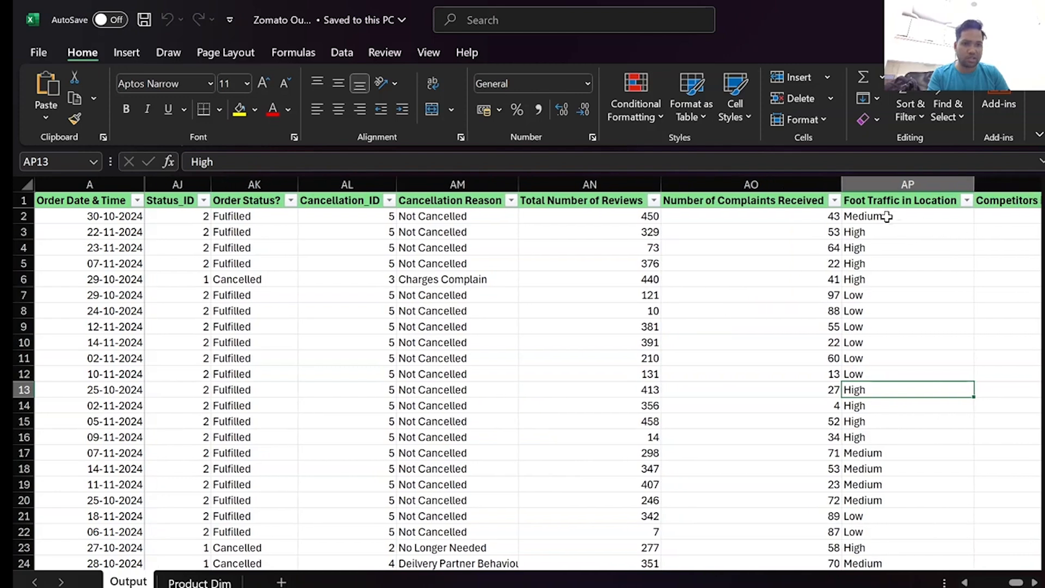
{"action": "left_click", "coordinate": [876, 203]}
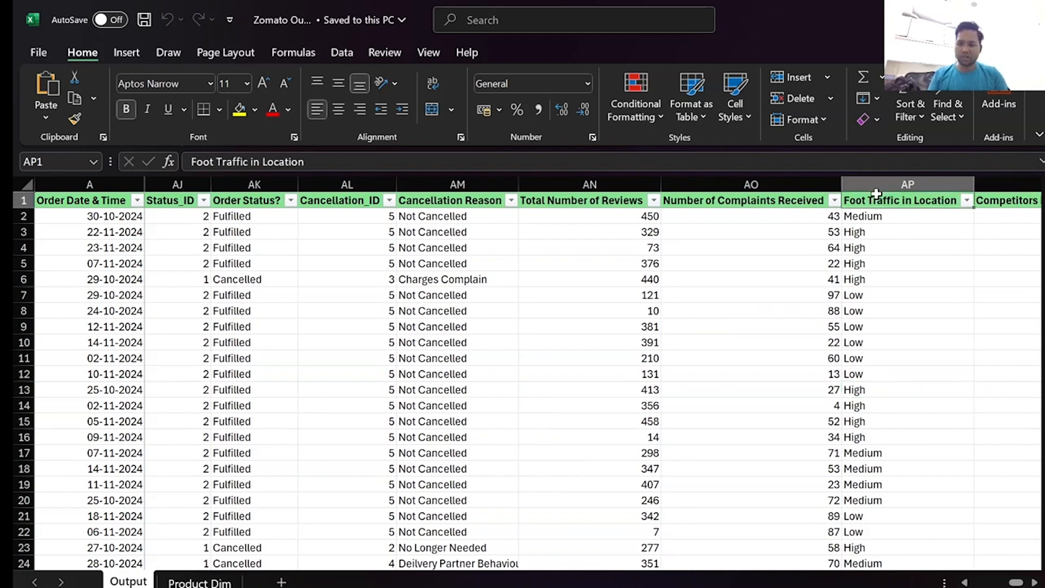
{"action": "key", "text": "ctrl+shift+Down"}
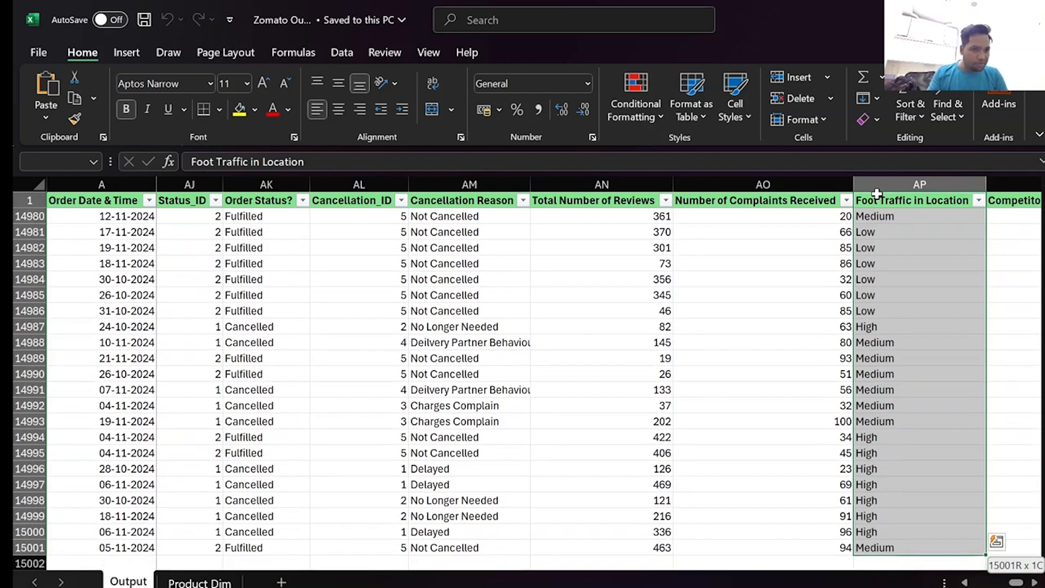
{"action": "left_click", "coordinate": [877, 195]}
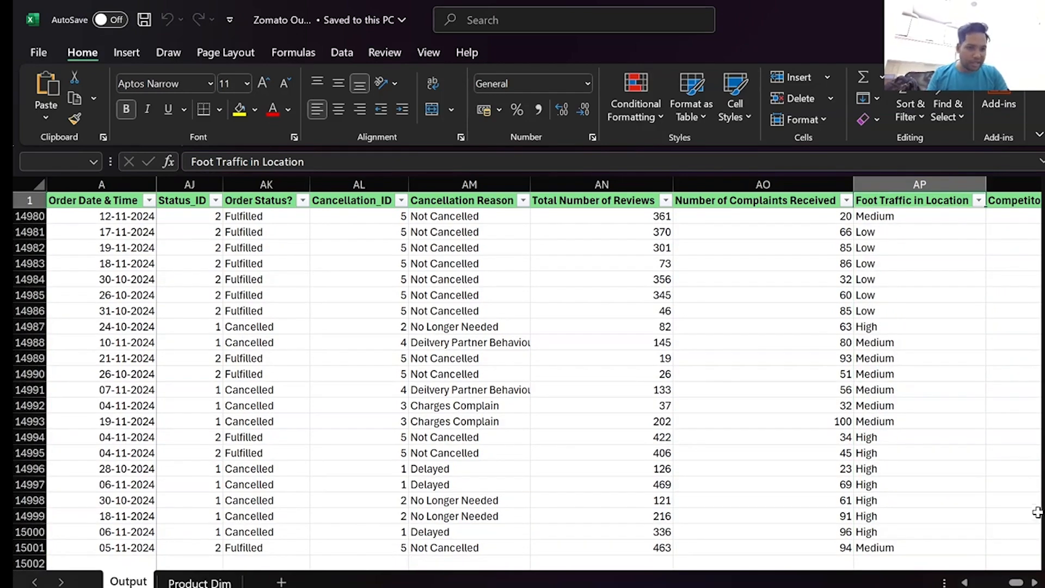
{"action": "left_click_drag", "start_coordinate": [1044, 551], "coordinate": [1044, 196]}
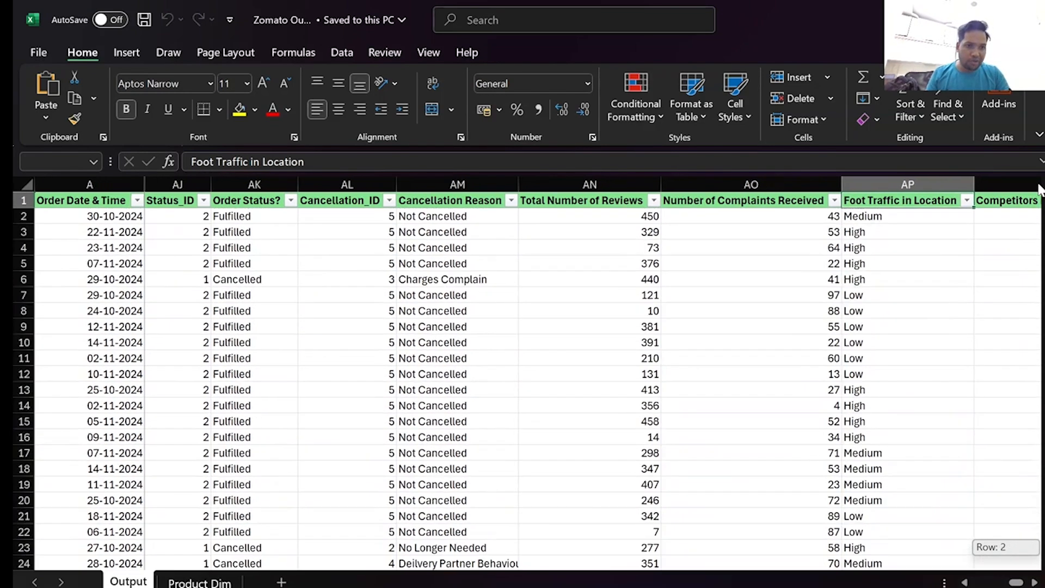
{"action": "left_click", "coordinate": [873, 230]}
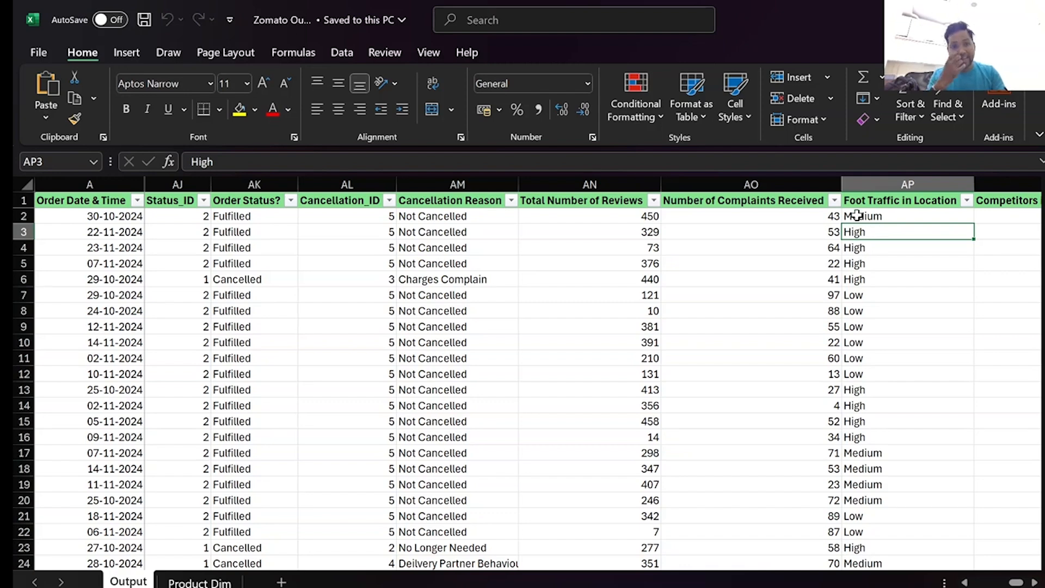
Open the Zomato Final New workbook from the Food Delivery Project folder and select the first Item_ID record on the Output sheet.
{"action": "left_click", "coordinate": [962, 19]}
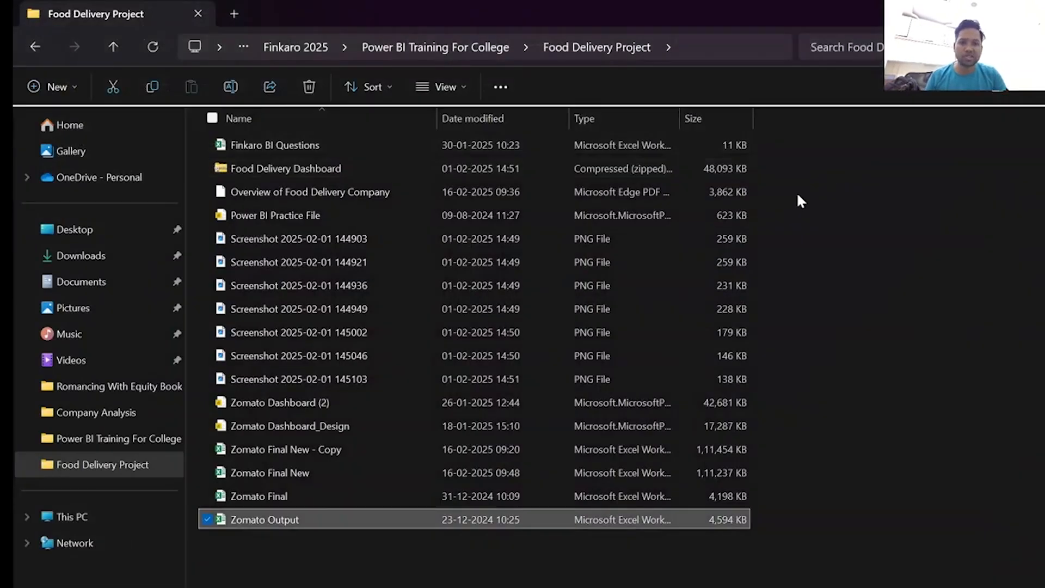
{"action": "double_click", "coordinate": [281, 478]}
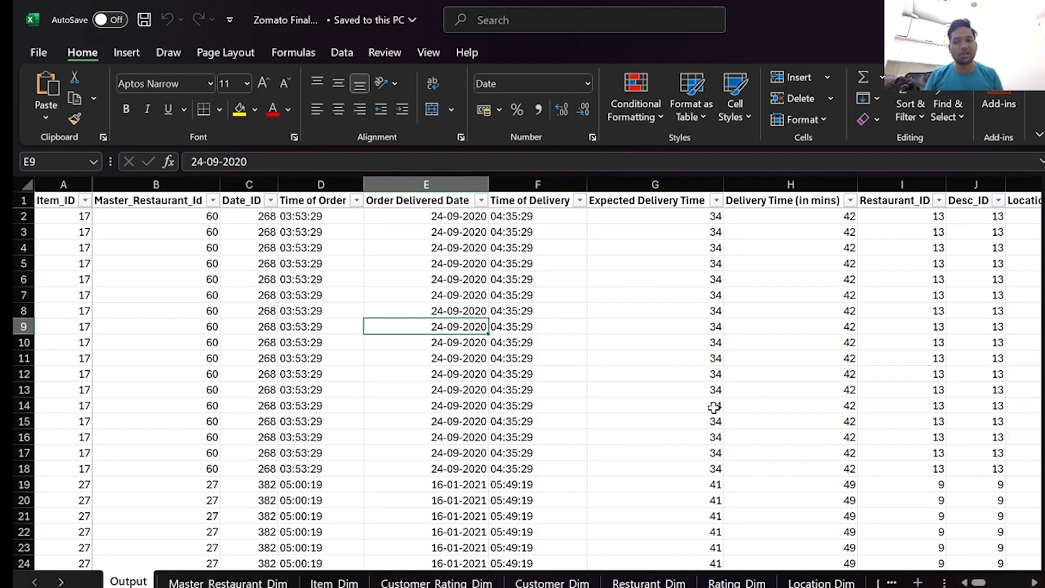
{"action": "left_click", "coordinate": [113, 219]}
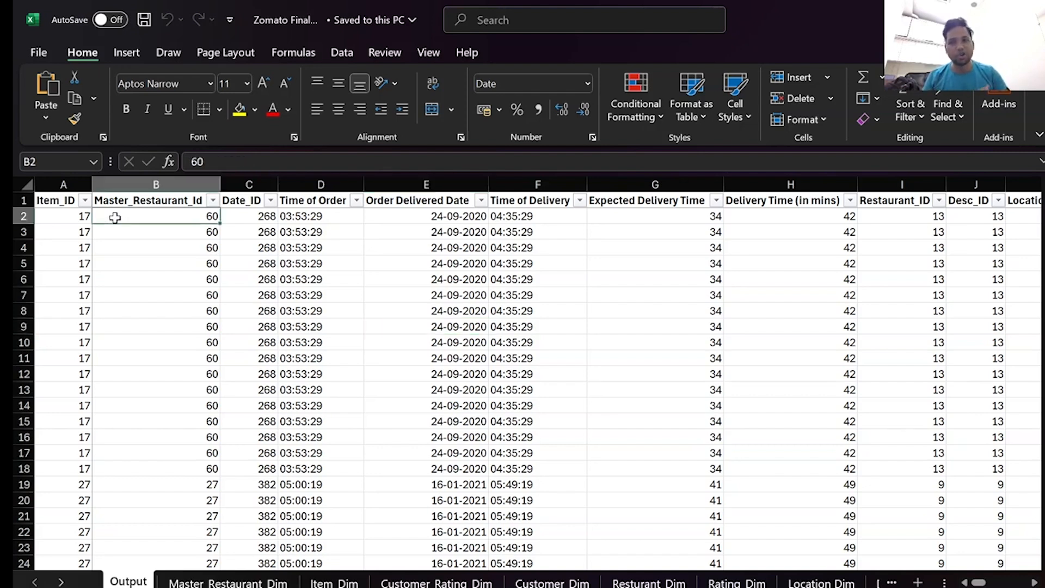
{"action": "key", "text": "Left"}
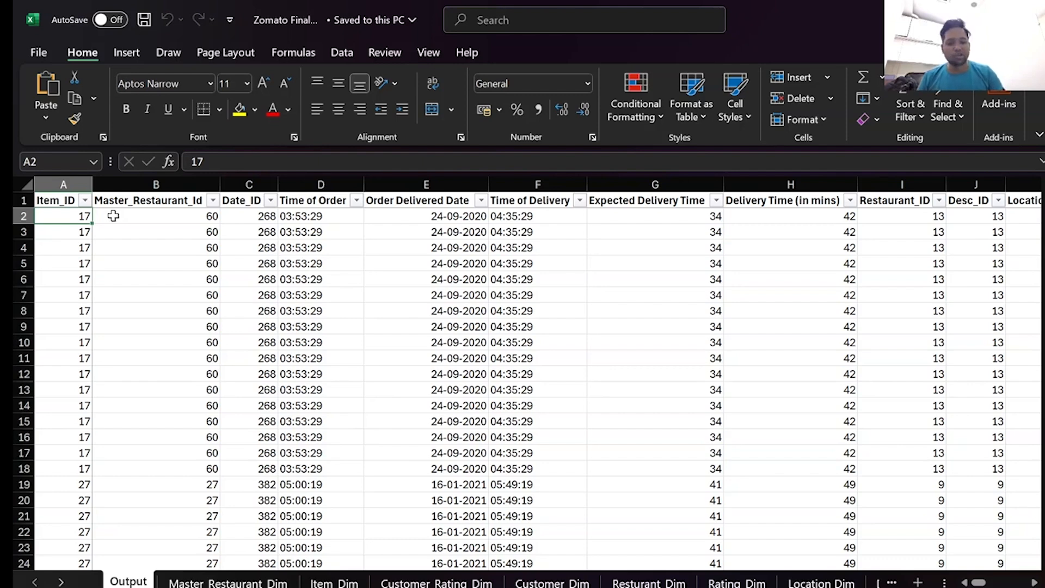
Examine the Output sheet's columns from Master_Restaurant_Id through the delivery, restaurant and pricing fields to Expected Revenue.
{"action": "key", "text": "Right"}
{"action": "key", "text": "Right"}
{"action": "key", "text": "Right"}
{"action": "key", "text": "Right"}
{"action": "key", "text": "Right"}
{"action": "key", "text": "Right"}
{"action": "key", "text": "Right"}
{"action": "key", "text": "Right"}
{"action": "key", "text": "Right"}
{"action": "key", "text": "Right"}
{"action": "key", "text": "Right"}
{"action": "key", "text": "Right"}
{"action": "key", "text": "Right"}
{"action": "key", "text": "Right"}
{"action": "key", "text": "Right"}
{"action": "key", "text": "Right"}
{"action": "key", "text": "Right"}
{"action": "key", "text": "Right"}
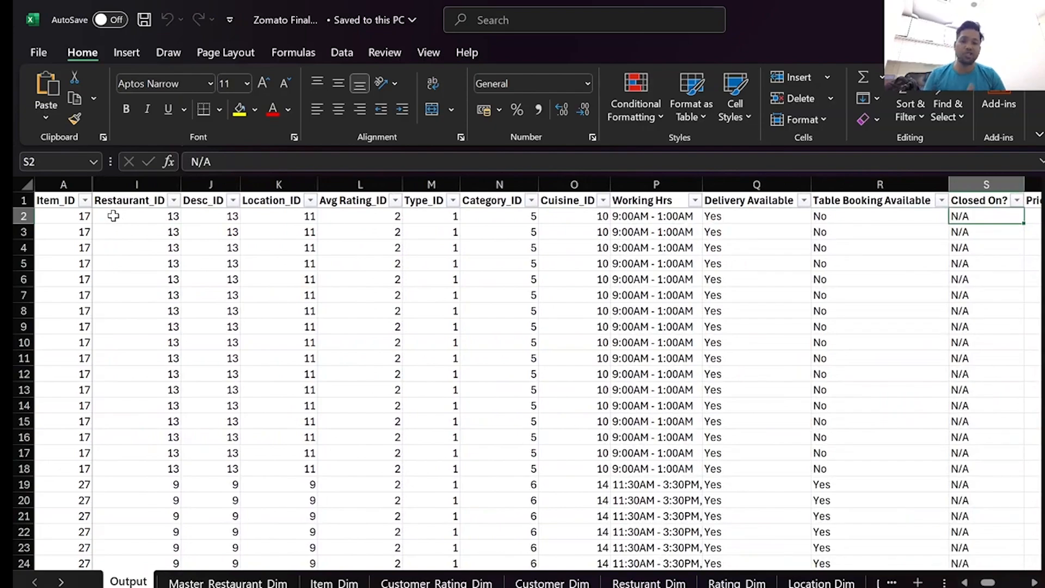
{"action": "key", "text": "Right"}
{"action": "key", "text": "Right"}
{"action": "key", "text": "Right"}
{"action": "key", "text": "Right"}
{"action": "key", "text": "Right"}
{"action": "key", "text": "Right"}
{"action": "key", "text": "Right"}
{"action": "key", "text": "Right"}
{"action": "key", "text": "Right"}
{"action": "key", "text": "Right"}
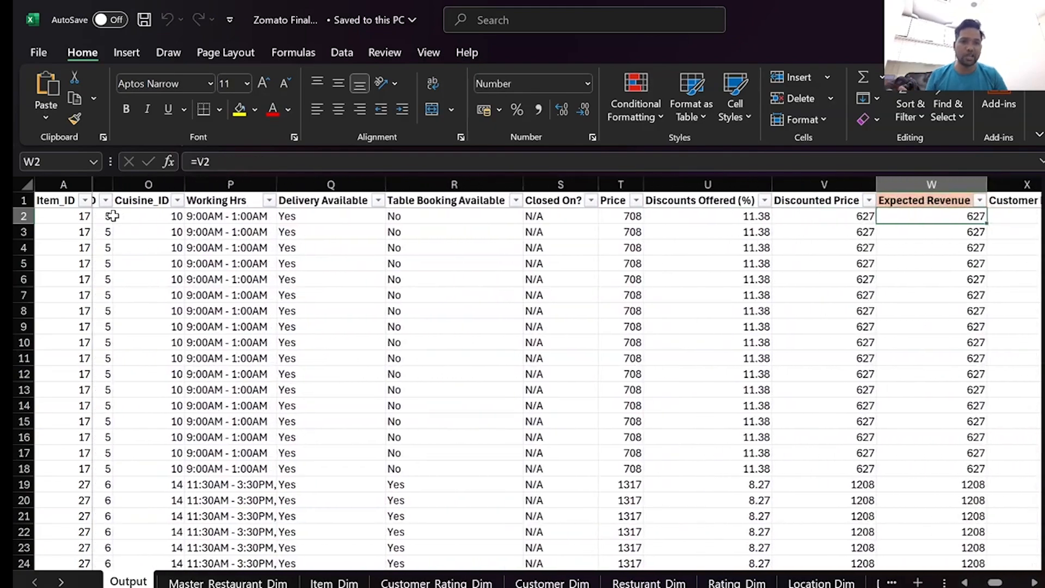
Examine the remaining Output columns from Actual Revenue through Competitors in the Area and the budget fields to Value.
{"action": "key", "text": "Right"}
{"action": "key", "text": "Right"}
{"action": "key", "text": "Right"}
{"action": "key", "text": "Right"}
{"action": "key", "text": "Right"}
{"action": "key", "text": "Right"}
{"action": "key", "text": "Right"}
{"action": "key", "text": "Right"}
{"action": "key", "text": "Right"}
{"action": "key", "text": "Right"}
{"action": "key", "text": "Right"}
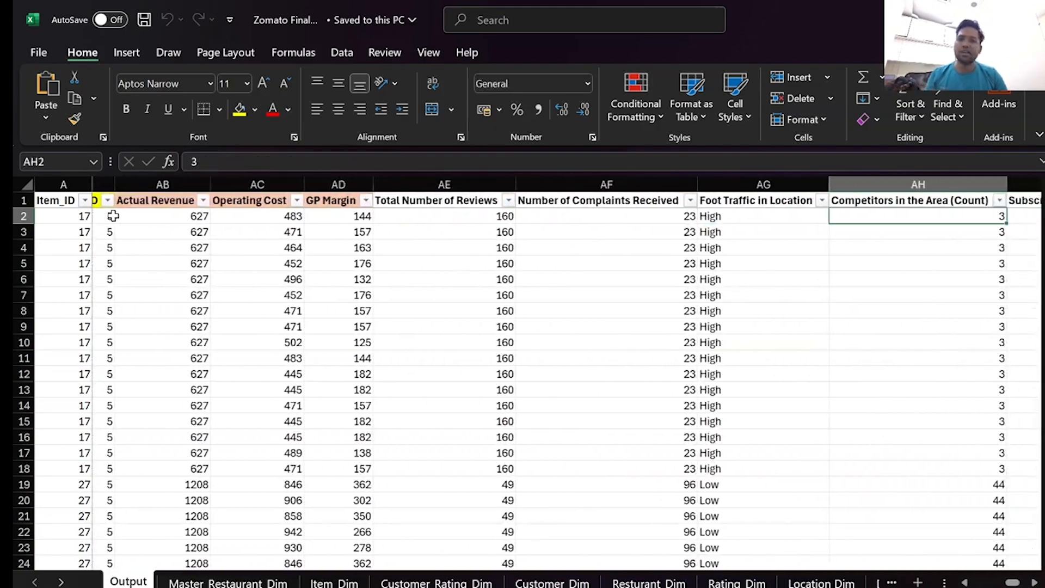
{"action": "key", "text": "Right"}
{"action": "key", "text": "Right"}
{"action": "key", "text": "Right"}
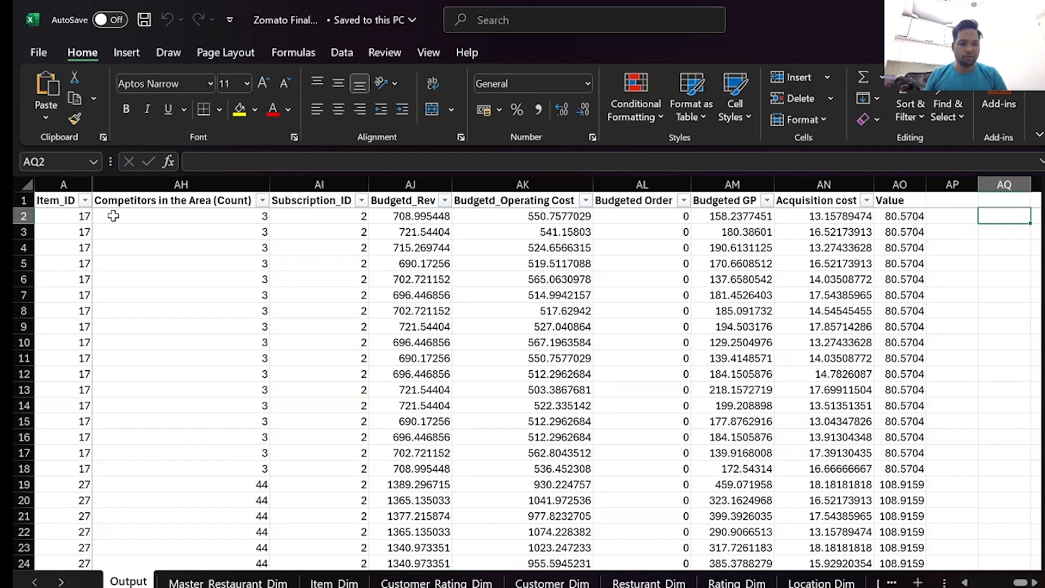
Inspect the row 2 formulas in the Budgeted GP and Budgetd_Operating Cost columns.
{"action": "key", "text": "Left"}
{"action": "key", "text": "Left"}
{"action": "key", "text": "Left"}
{"action": "key", "text": "Left"}
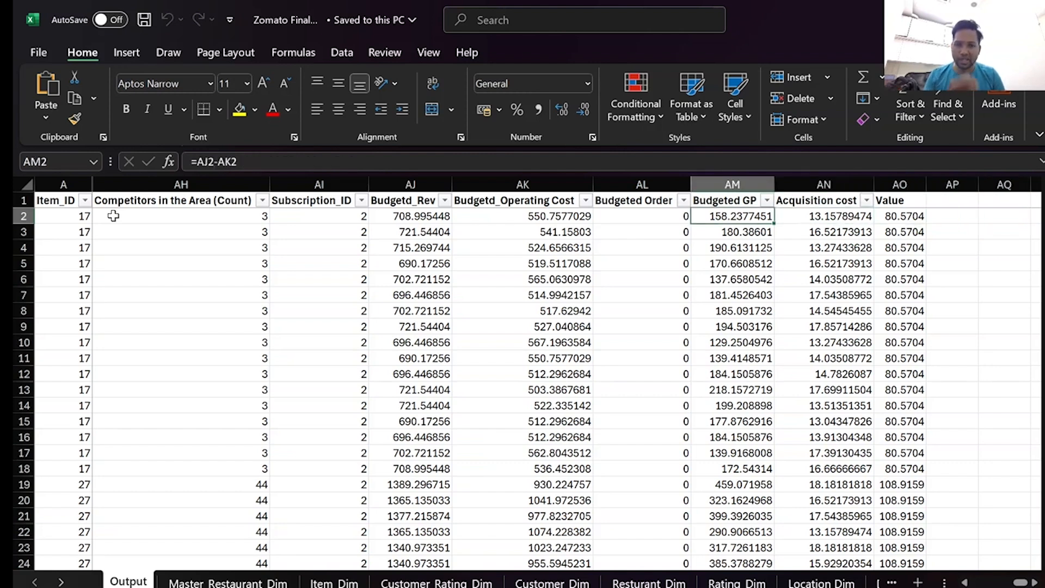
{"action": "key", "text": "Left"}
{"action": "key", "text": "Left"}
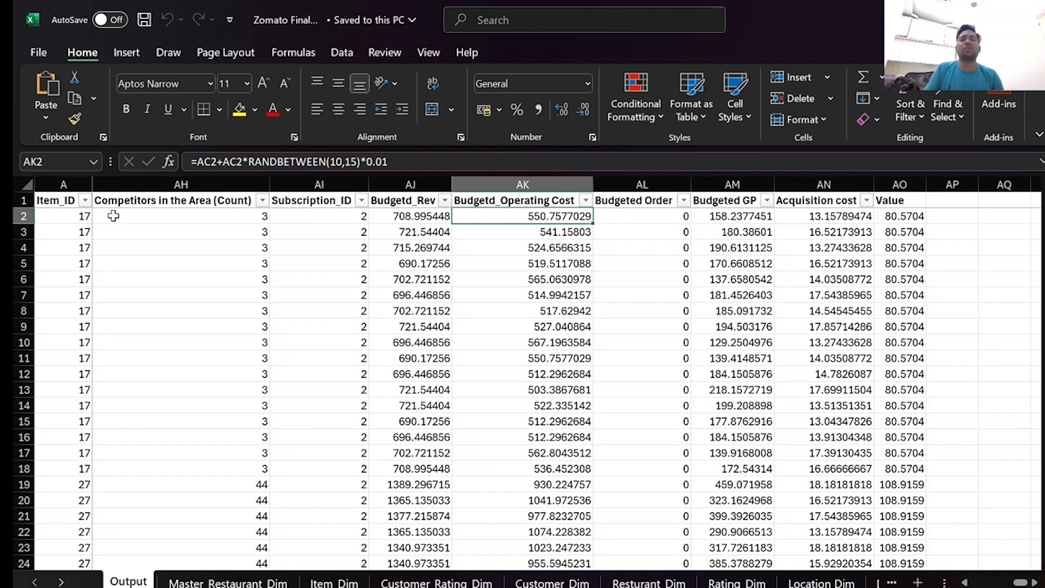
Inspect the row 2 formula in the Acquisition cost column, and return to the first Item_ID record on the Output sheet.
{"action": "key", "text": "Right"}
{"action": "key", "text": "Right"}
{"action": "key", "text": "Right"}
{"action": "key", "text": "Right"}
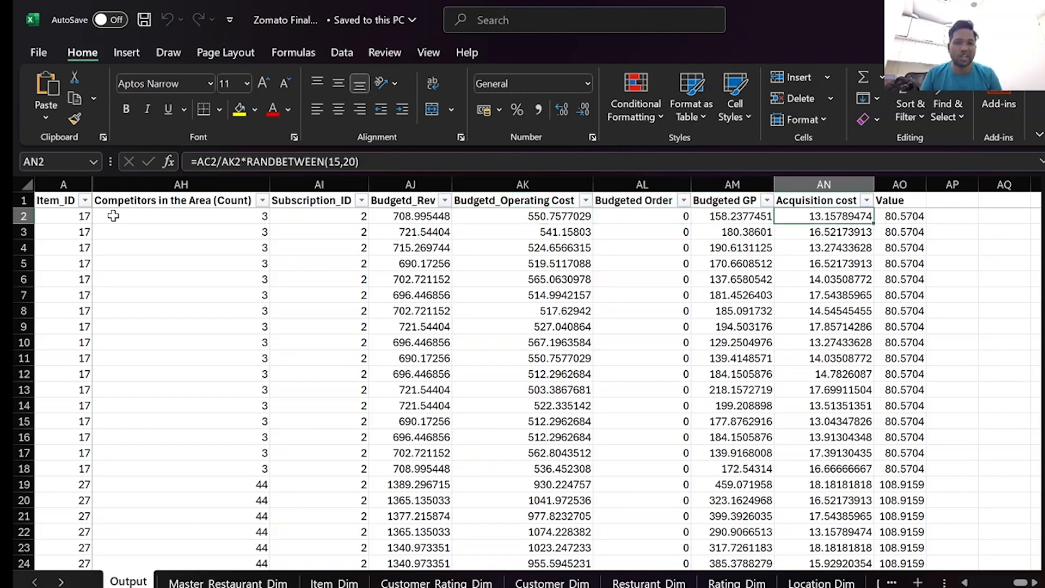
{"action": "key", "text": "Left"}
{"action": "key", "text": "Left"}
{"action": "key", "text": "Left"}
{"action": "key", "text": "Left"}
{"action": "key", "text": "Left"}
{"action": "key", "text": "Left"}
{"action": "key", "text": "Left"}
{"action": "key", "text": "Left"}
{"action": "key", "text": "Left"}
{"action": "key", "text": "Left"}
{"action": "key", "text": "Left"}
{"action": "key", "text": "Left"}
{"action": "key", "text": "Left"}
{"action": "key", "text": "Left"}
{"action": "key", "text": "Left"}
{"action": "key", "text": "Left"}
{"action": "key", "text": "Left"}
{"action": "key", "text": "Left"}
{"action": "key", "text": "Left"}
{"action": "key", "text": "Left"}
{"action": "key", "text": "Left"}
{"action": "key", "text": "Left"}
{"action": "key", "text": "Left"}
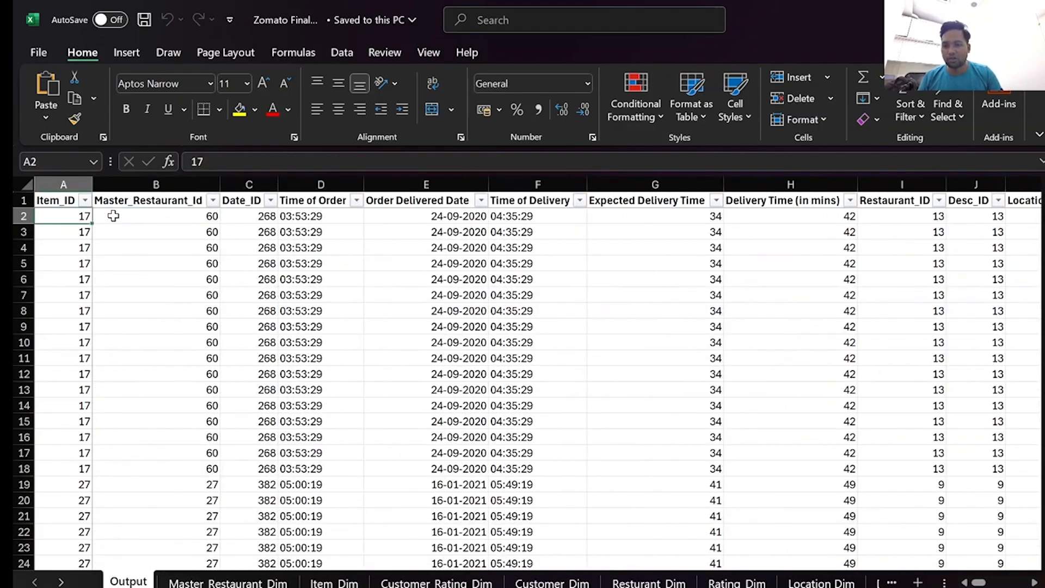
View the Master_Restaurant_Dim sheet, and return to the Output sheet's first Master_Restaurant_Id record.
{"action": "left_click", "coordinate": [226, 581]}
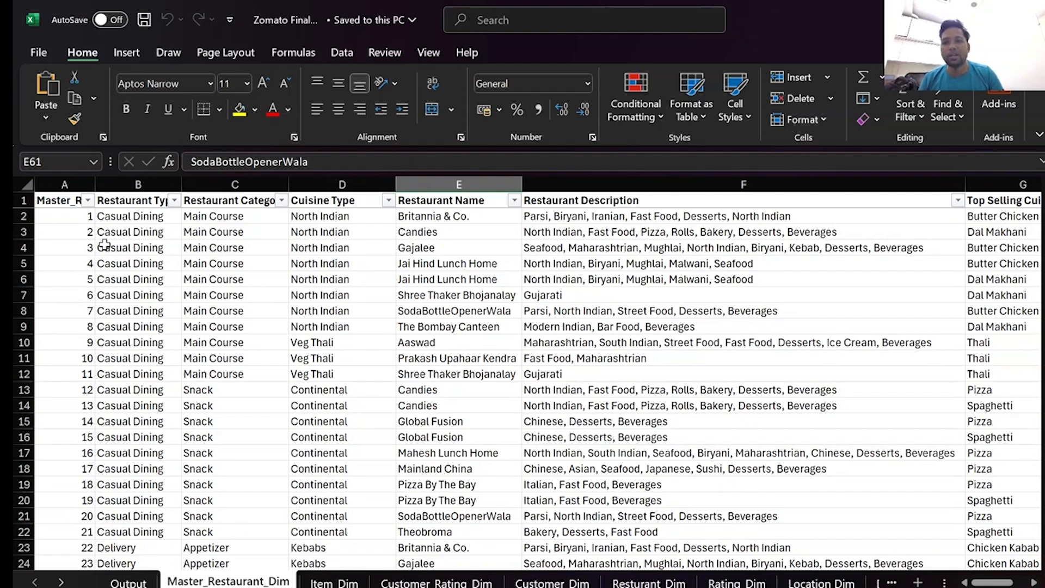
{"action": "left_click", "coordinate": [129, 579]}
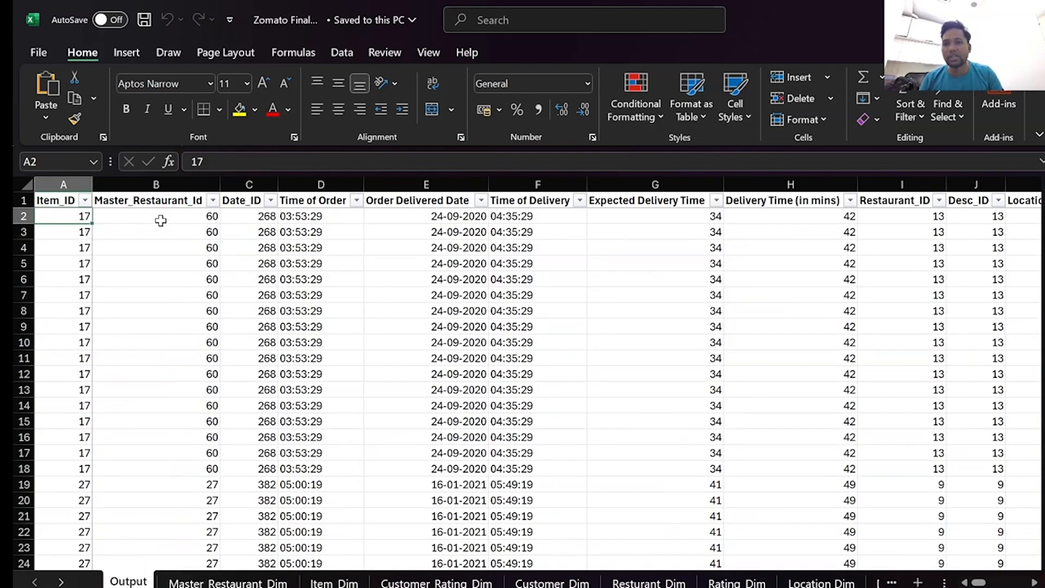
{"action": "left_click", "coordinate": [109, 216]}
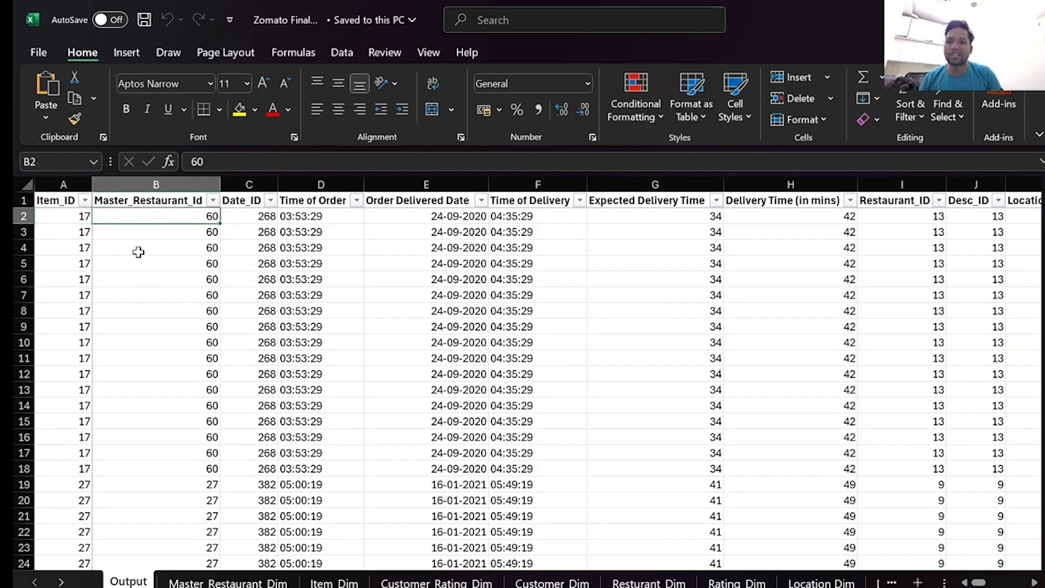
View the Item_Dim sheet and highlight the Cust Rating_ID and Customer Rating columns on the Customer_Rating_Dim sheet.
{"action": "left_click", "coordinate": [334, 582]}
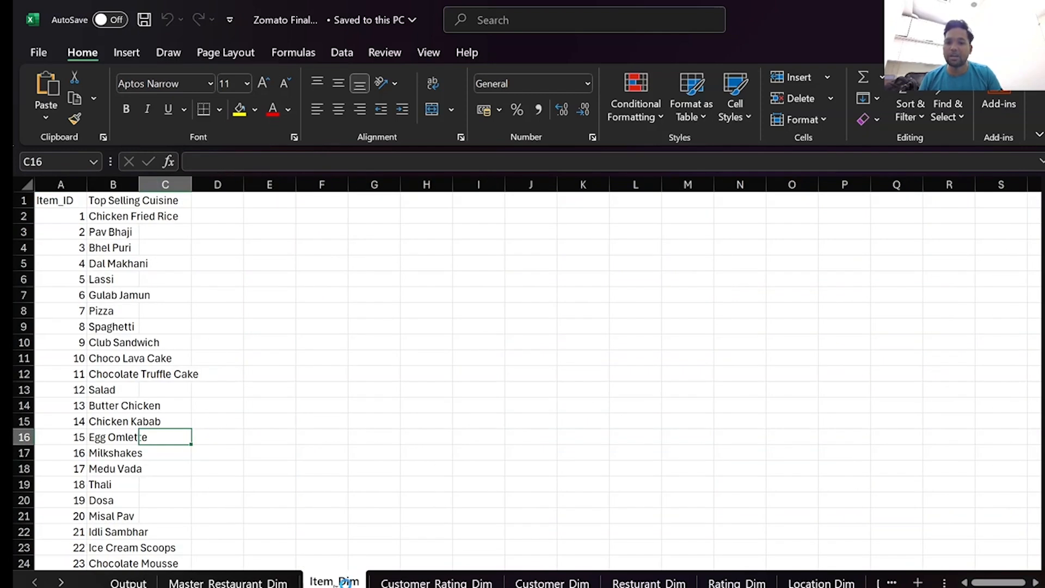
{"action": "left_click", "coordinate": [436, 582]}
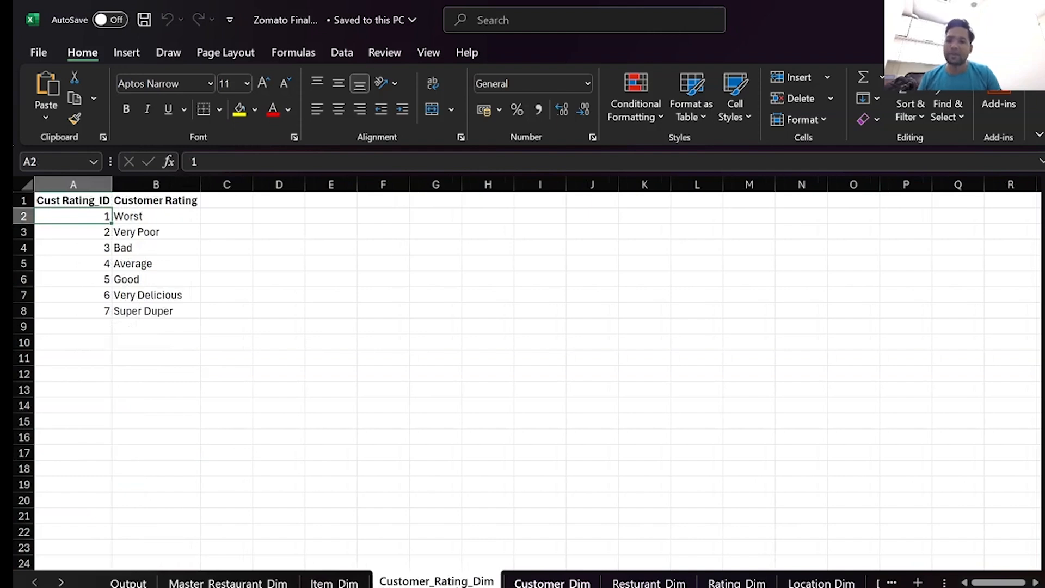
{"action": "left_click_drag", "start_coordinate": [69, 184], "coordinate": [156, 184]}
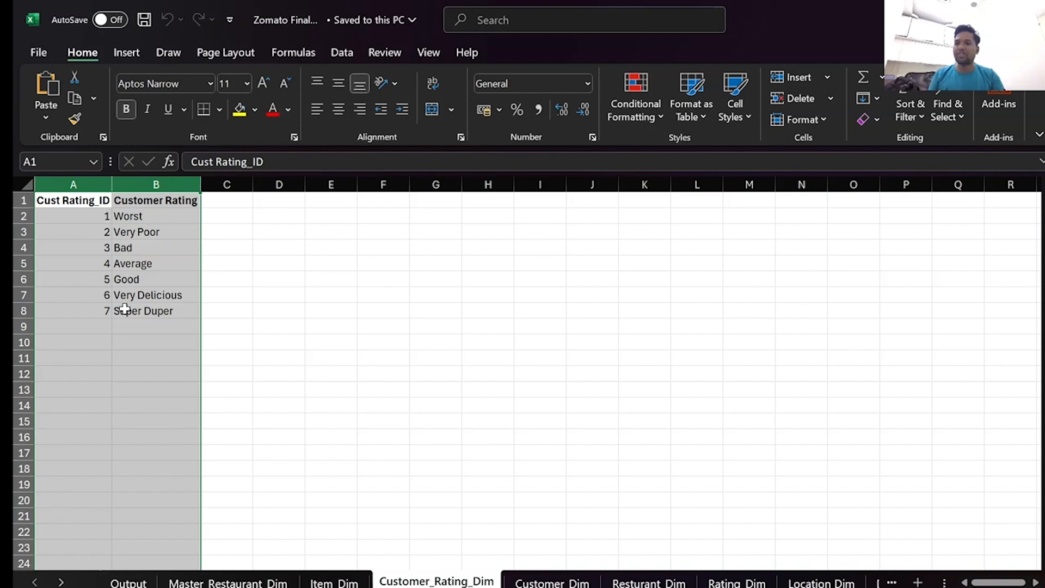
Examine the Customer_Dim sheet by highlighting its Customer Name column and checking how far the list of names extends.
{"action": "left_click", "coordinate": [567, 585]}
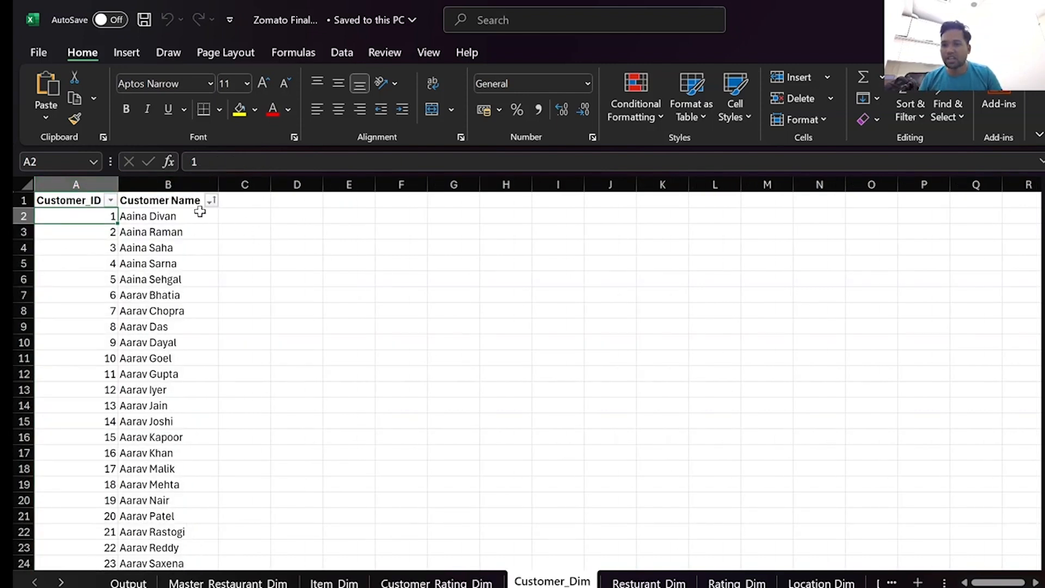
{"action": "left_click", "coordinate": [171, 179]}
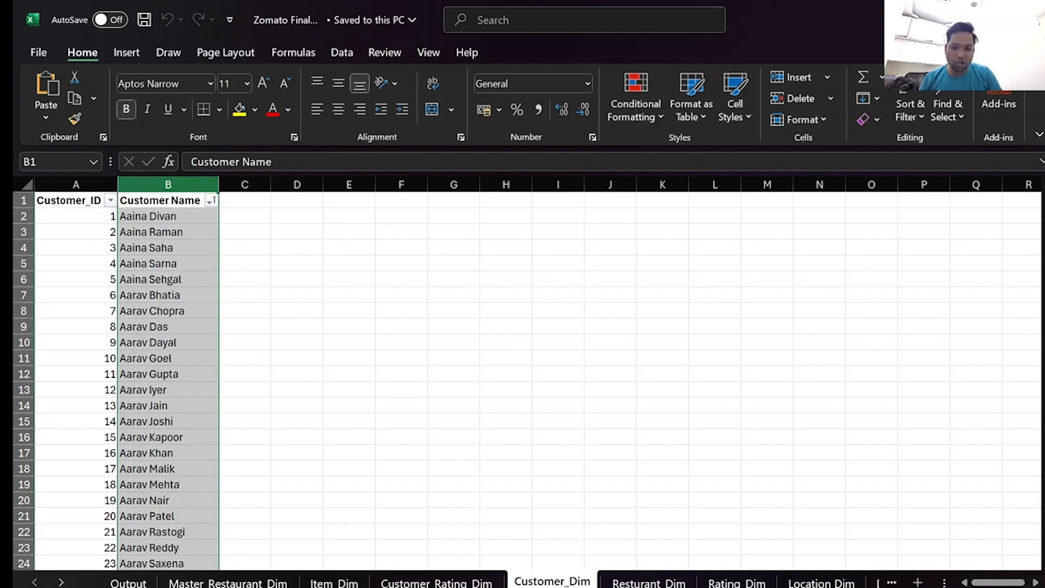
{"action": "mouse_move", "coordinate": [694, 587]}
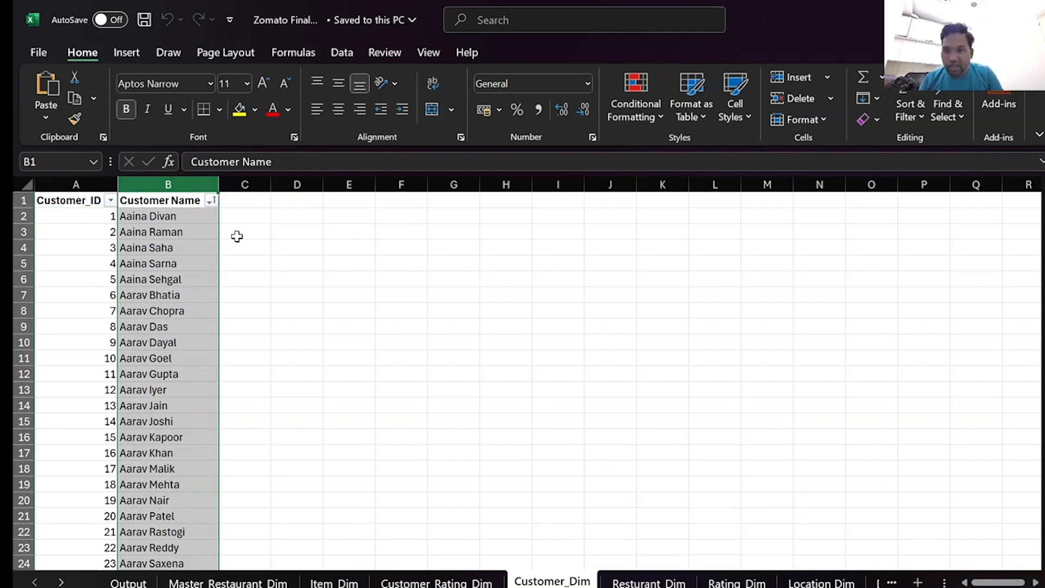
{"action": "left_click", "coordinate": [170, 215]}
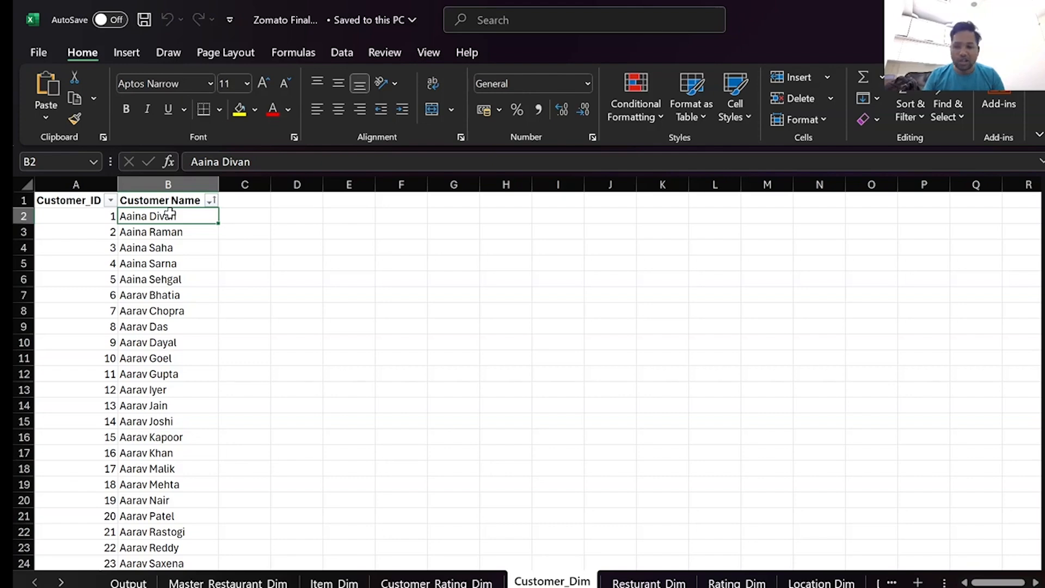
{"action": "key", "text": "ctrl+shift+Down"}
{"action": "key", "text": "ctrl+shift+Up"}
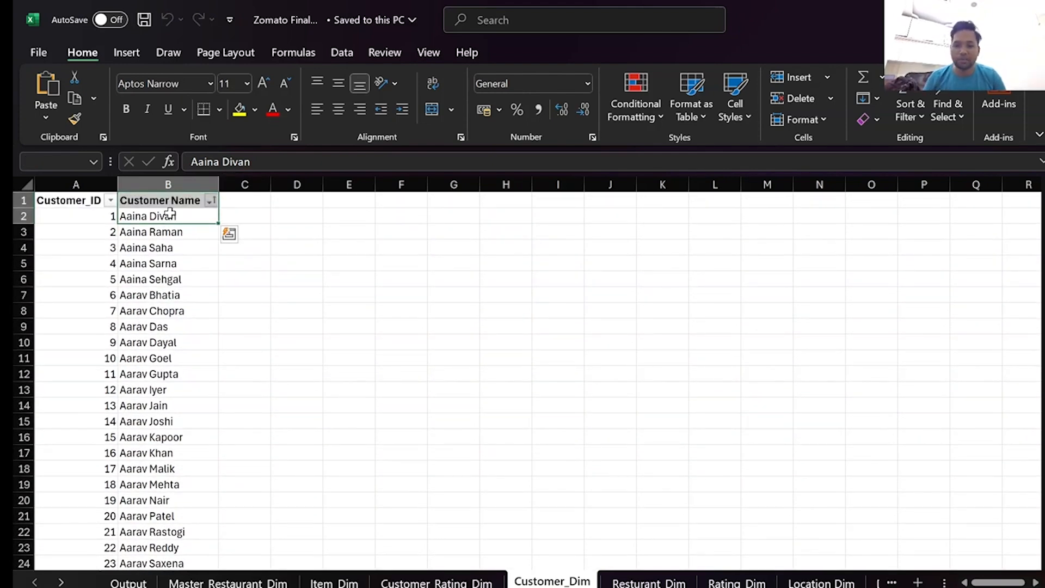
Select the Output sheet's Time of Order column from its header down to the last record to check the dataset's length.
{"action": "left_click", "coordinate": [129, 581]}
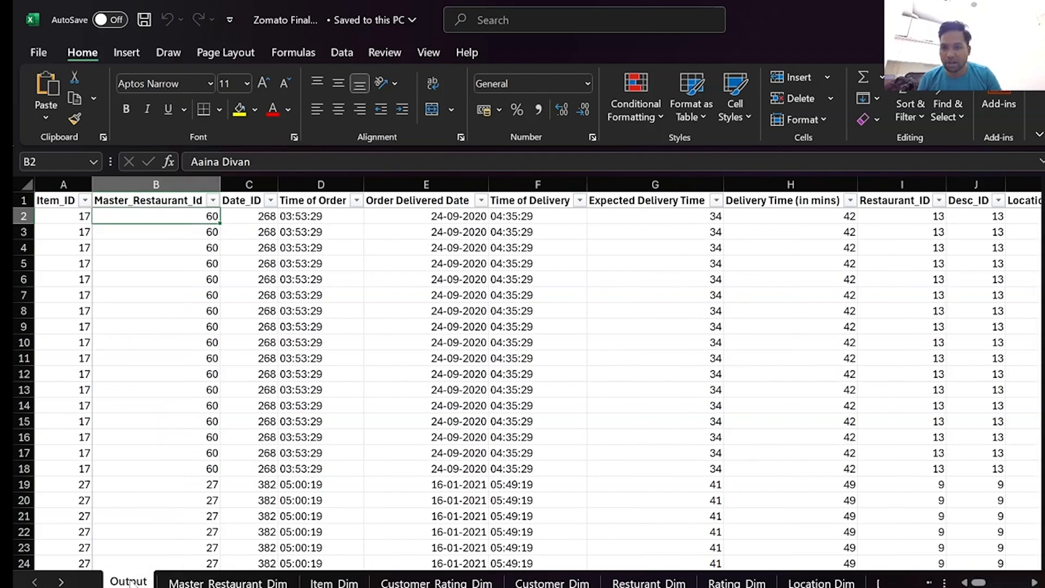
{"action": "left_click", "coordinate": [299, 194]}
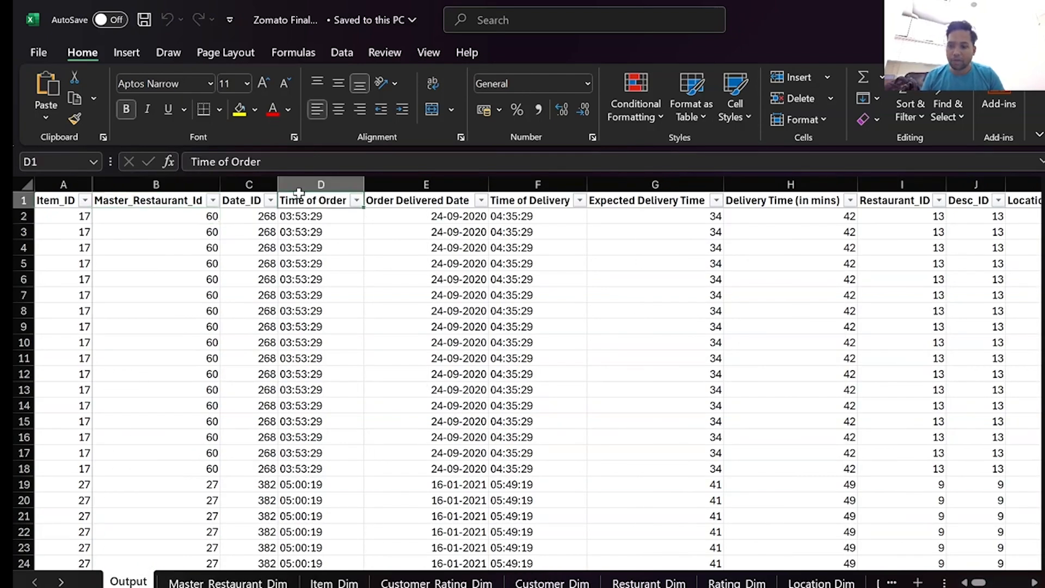
{"action": "key", "text": "ctrl+shift+Down"}
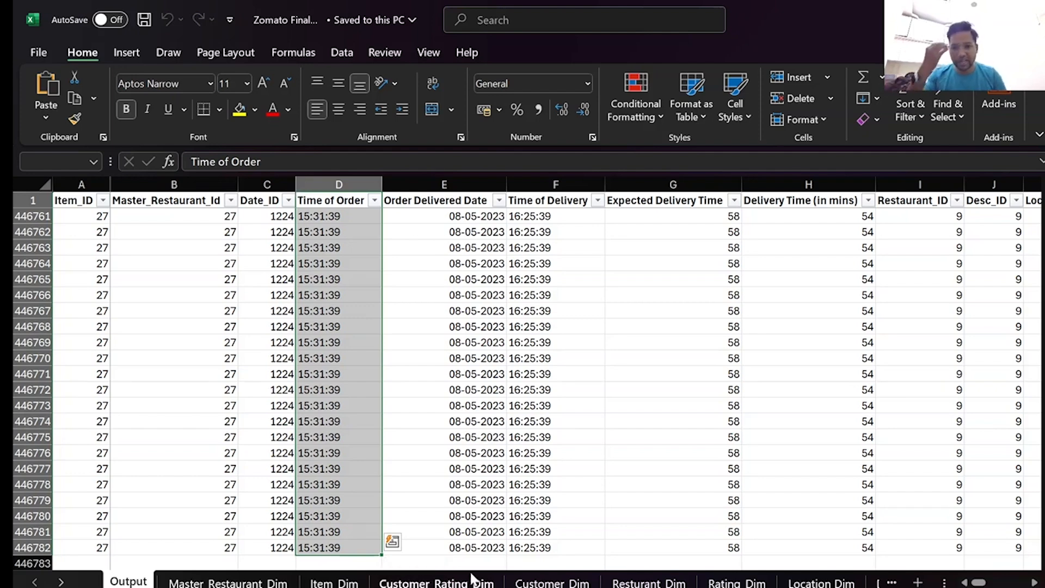
Review the Customer_Dim, Resturant_Dim, Rating_Dim and Location Dim sheets in turn.
{"action": "left_click", "coordinate": [552, 583]}
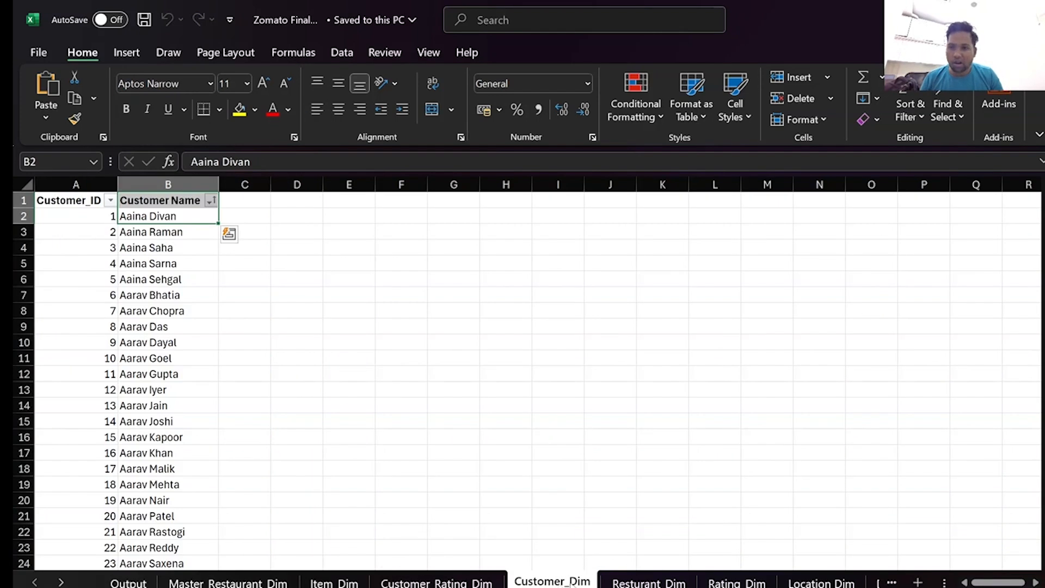
{"action": "left_click", "coordinate": [651, 582]}
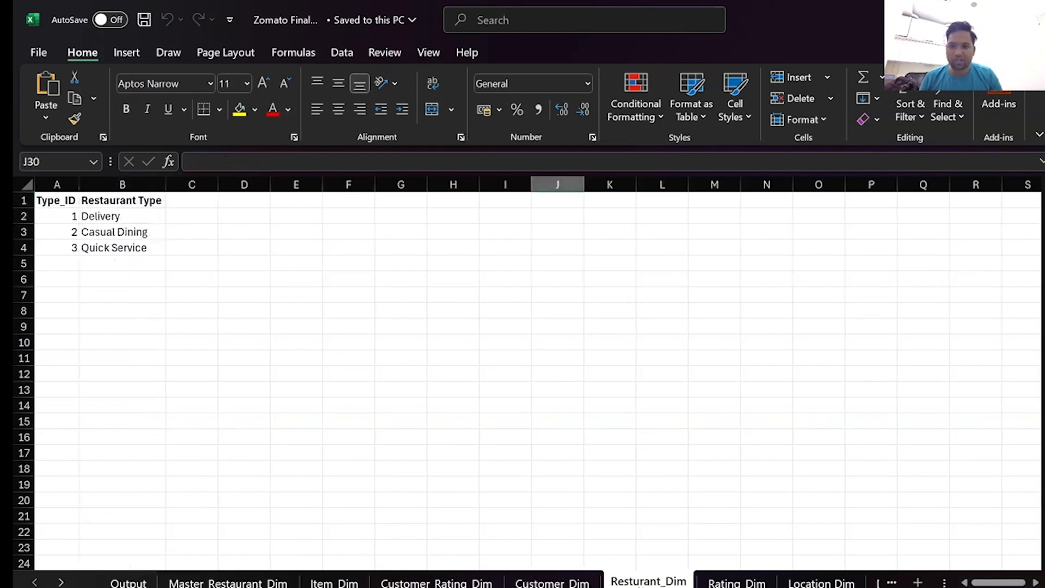
{"action": "left_click", "coordinate": [748, 581]}
{"action": "left_click", "coordinate": [822, 582]}
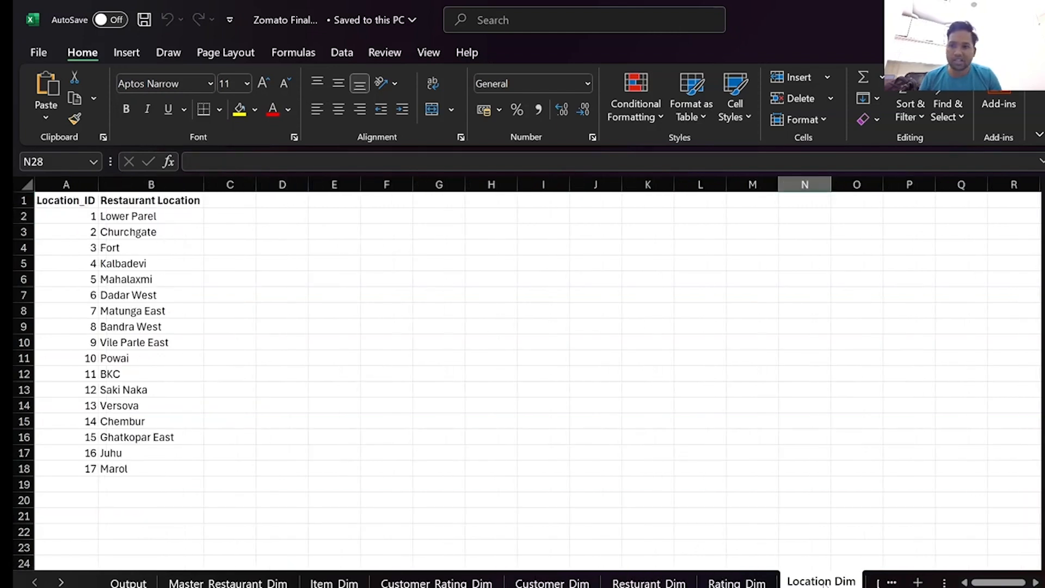
Review the remaining Date_Dim, Order_Status_Dim and Subcription_Dim lookup sheets.
{"action": "left_click", "coordinate": [62, 583]}
{"action": "left_click", "coordinate": [61, 582]}
{"action": "left_click", "coordinate": [62, 582]}
{"action": "left_click", "coordinate": [62, 582]}
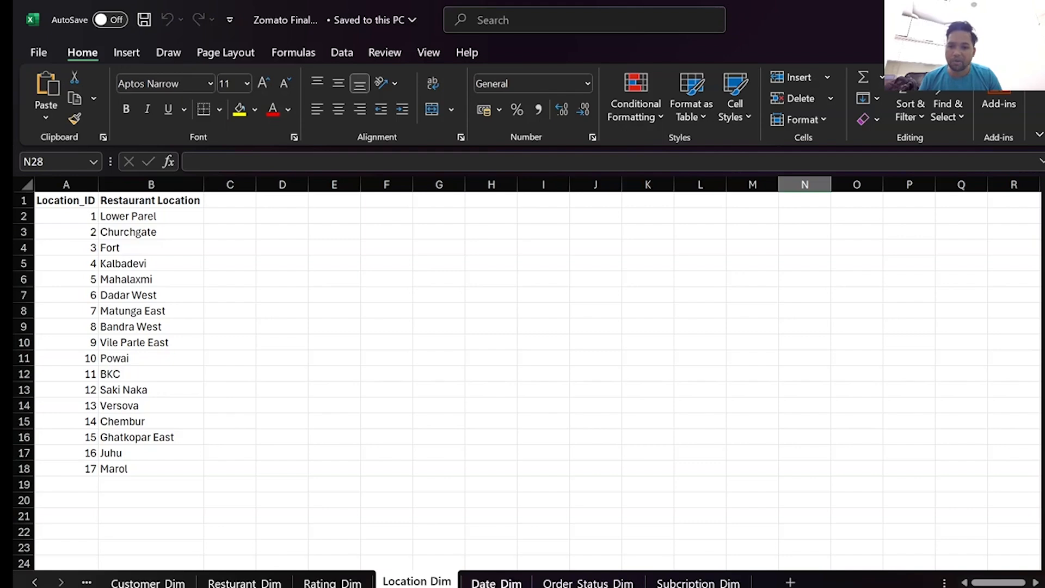
{"action": "key", "text": "ctrl+Page_Down"}
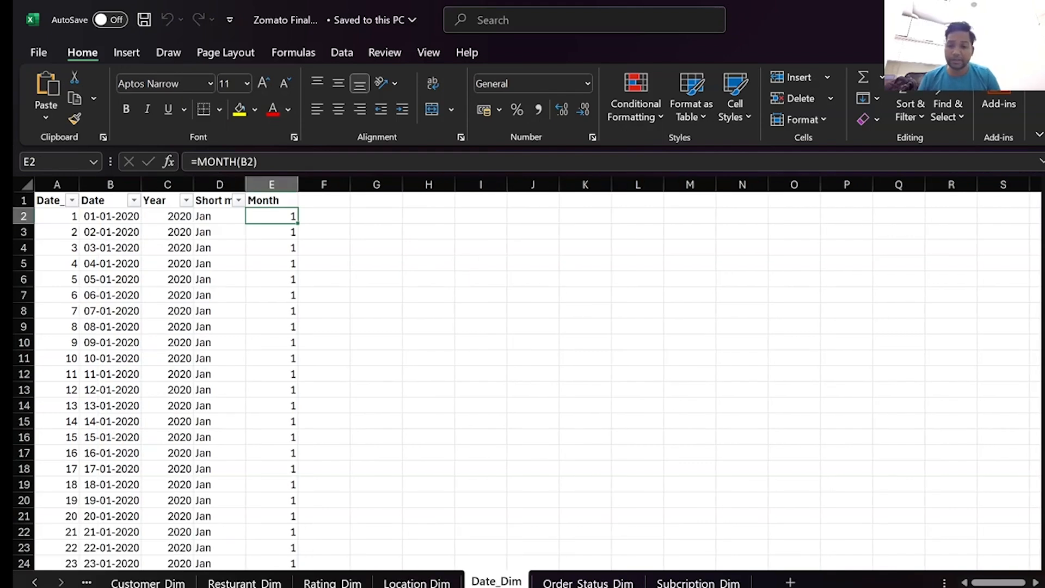
{"action": "left_click", "coordinate": [588, 582]}
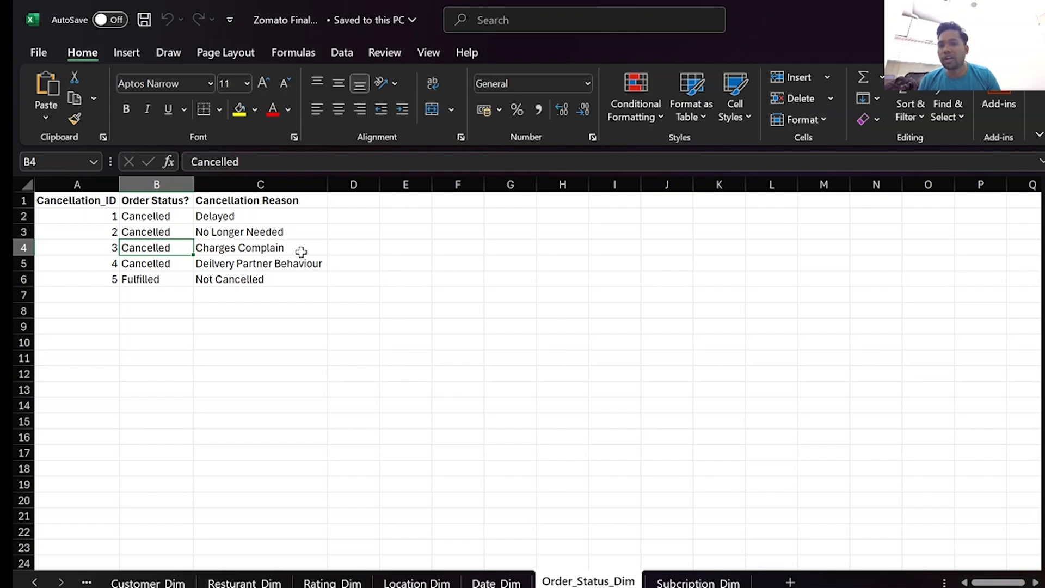
{"action": "left_click", "coordinate": [667, 582]}
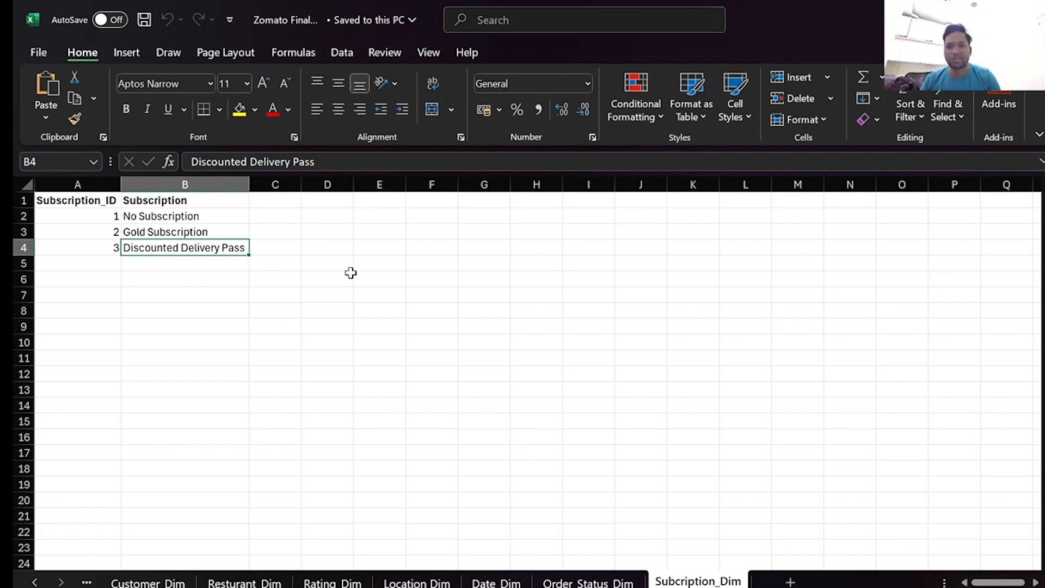
Return to the beginning of the Output sheet and select its first Date_ID record.
{"action": "left_click", "coordinate": [35, 581]}
{"action": "left_click", "coordinate": [35, 581]}
{"action": "left_click", "coordinate": [35, 582]}
{"action": "left_click", "coordinate": [35, 581]}
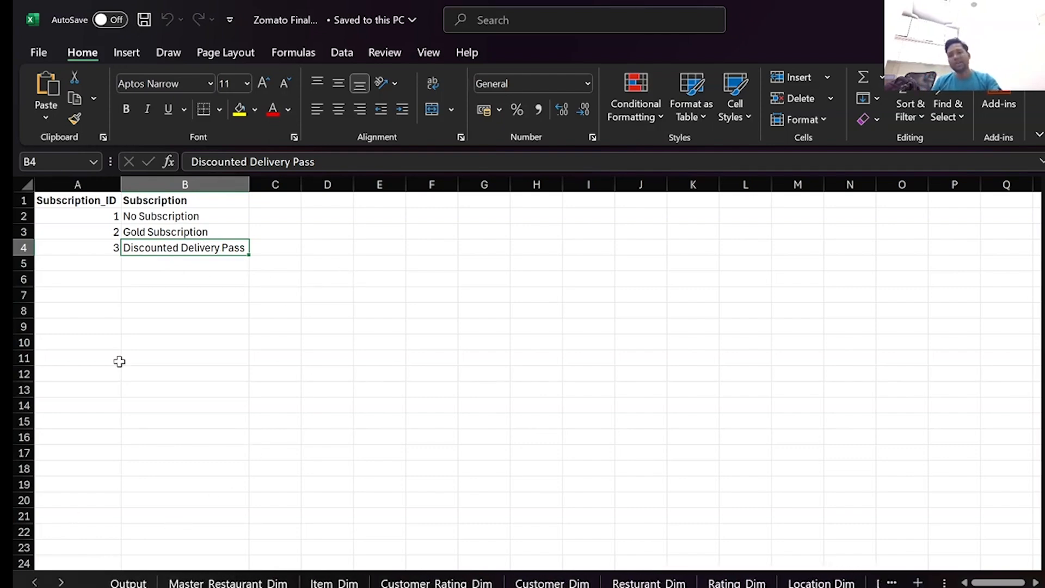
{"action": "left_click", "coordinate": [129, 583]}
{"action": "left_click", "coordinate": [136, 344]}
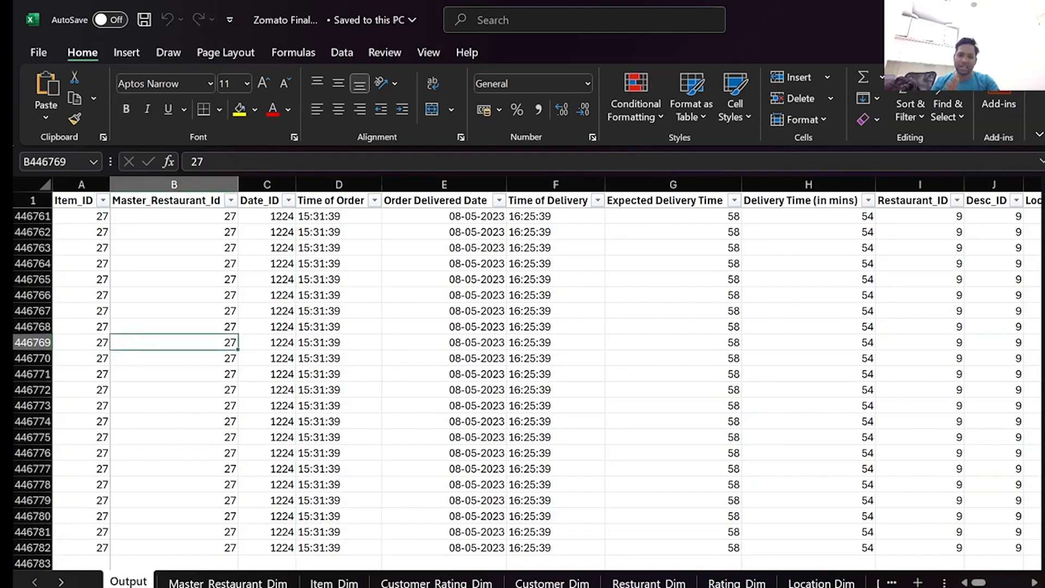
{"action": "left_click_drag", "start_coordinate": [1041, 556], "coordinate": [1027, 193]}
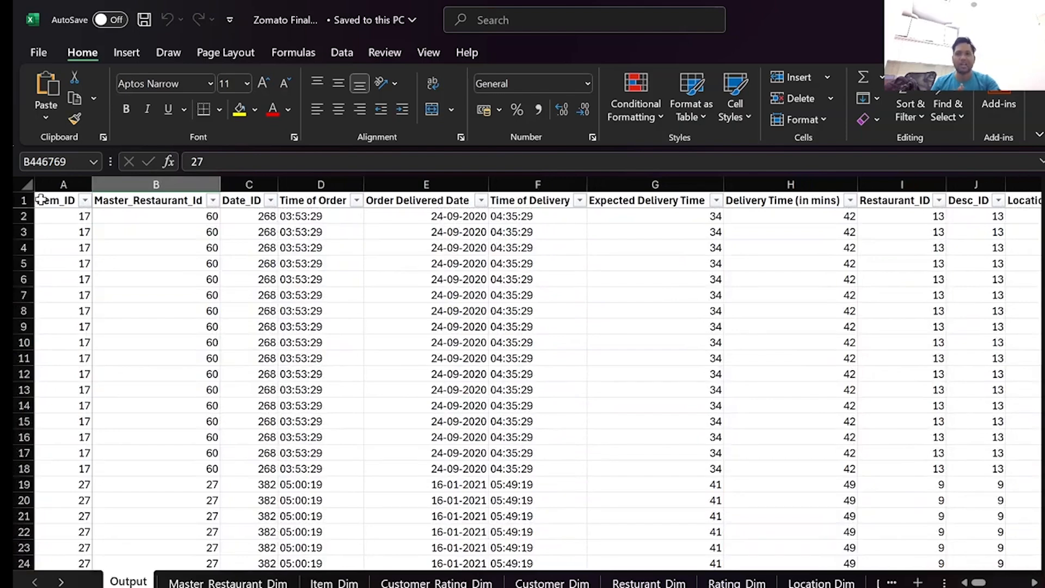
{"action": "left_click", "coordinate": [245, 216]}
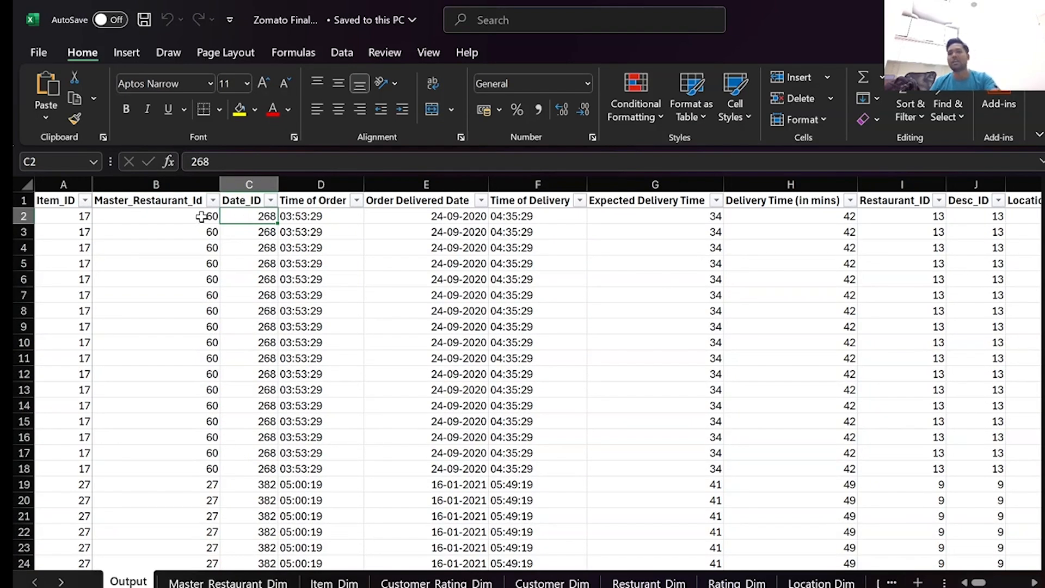
Highlight the Restaurant Type through Restaurant Description columns on the Master_Restaurant_Dim sheet to examine the restaurant attributes.
{"action": "left_click", "coordinate": [224, 582]}
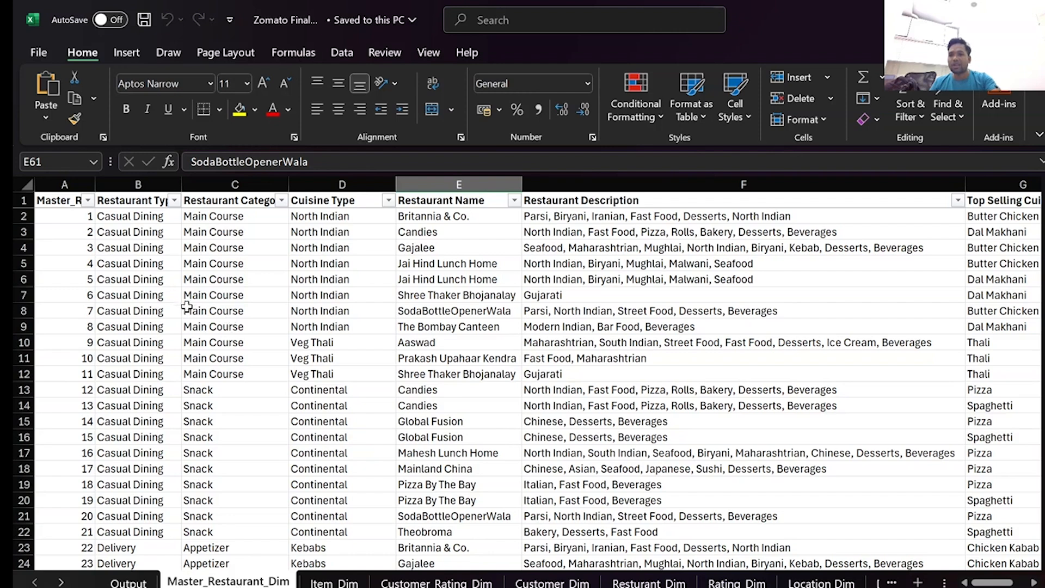
{"action": "left_click", "coordinate": [140, 184]}
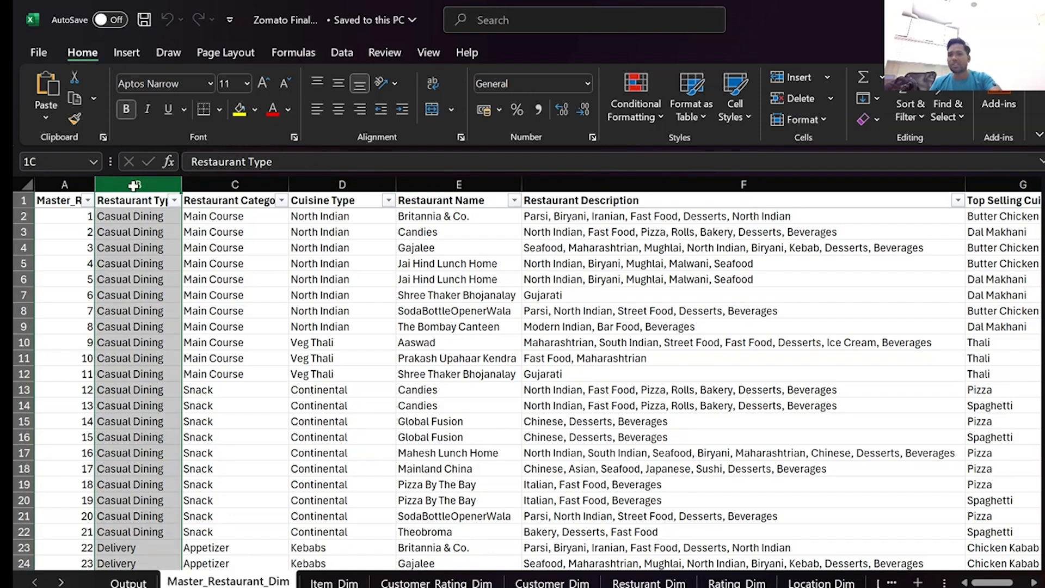
{"action": "left_click_drag", "start_coordinate": [140, 190], "coordinate": [809, 207]}
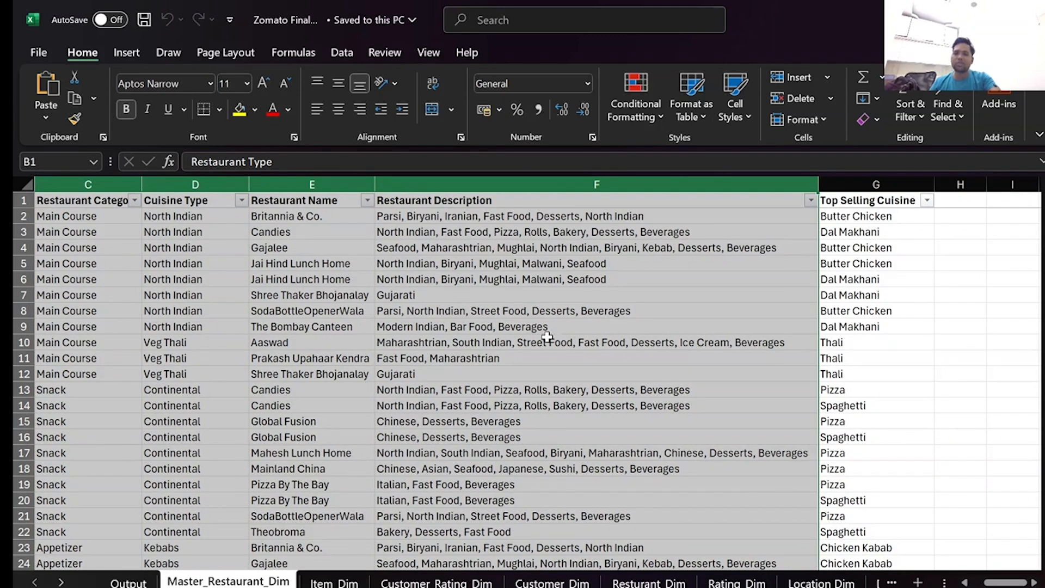
{"action": "left_click_drag", "start_coordinate": [1000, 583], "coordinate": [949, 584]}
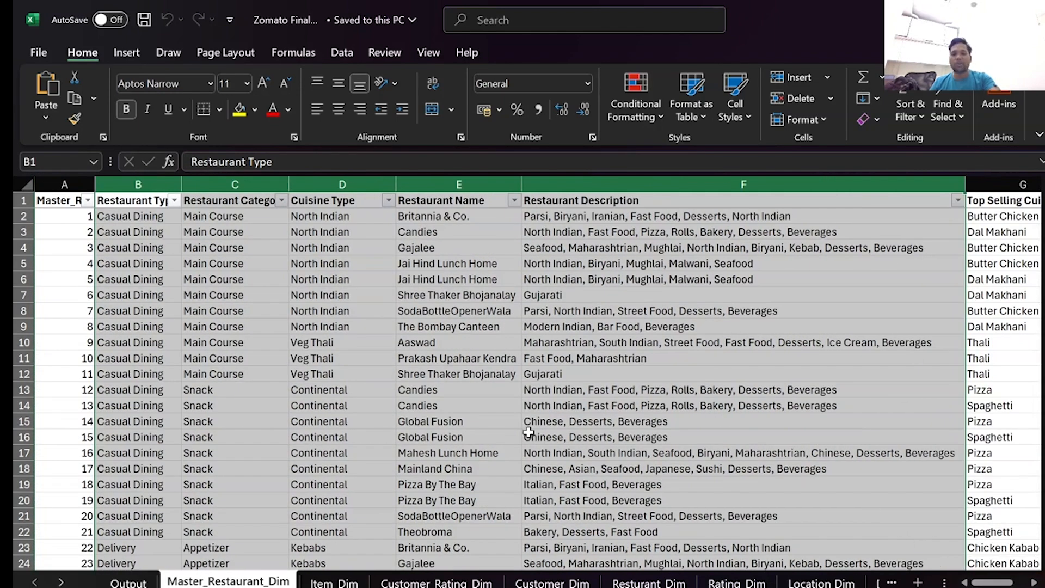
Return the workbook to its Output sheet, minimize it, and switch to the Zomato Dashboard (2) report in Power BI Desktop.
{"action": "left_click", "coordinate": [128, 582]}
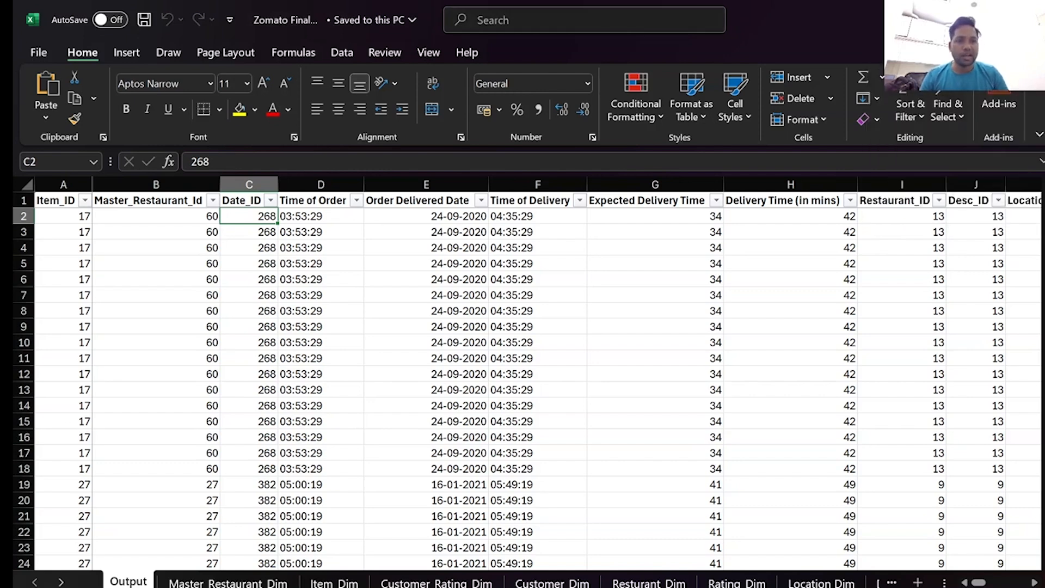
{"action": "left_click", "coordinate": [953, 20]}
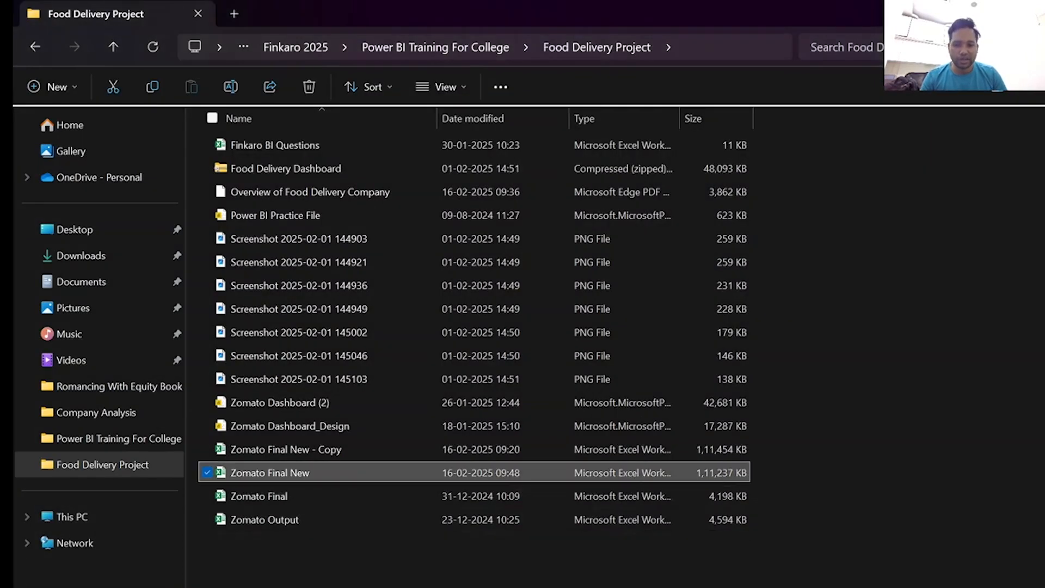
{"action": "mouse_move", "coordinate": [693, 587]}
{"action": "left_click", "coordinate": [674, 546]}
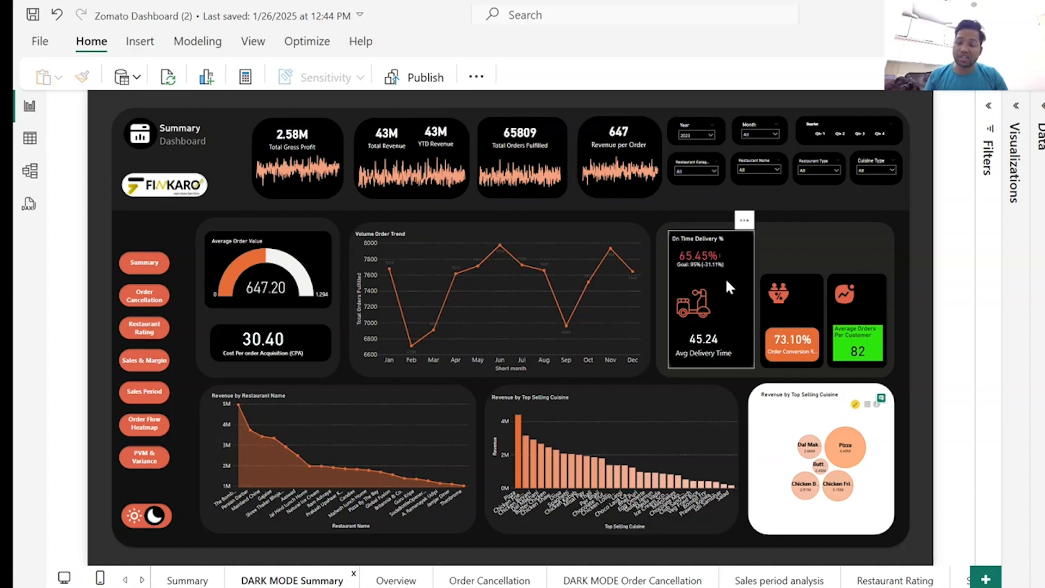
{"action": "mouse_move", "coordinate": [407, 587]}
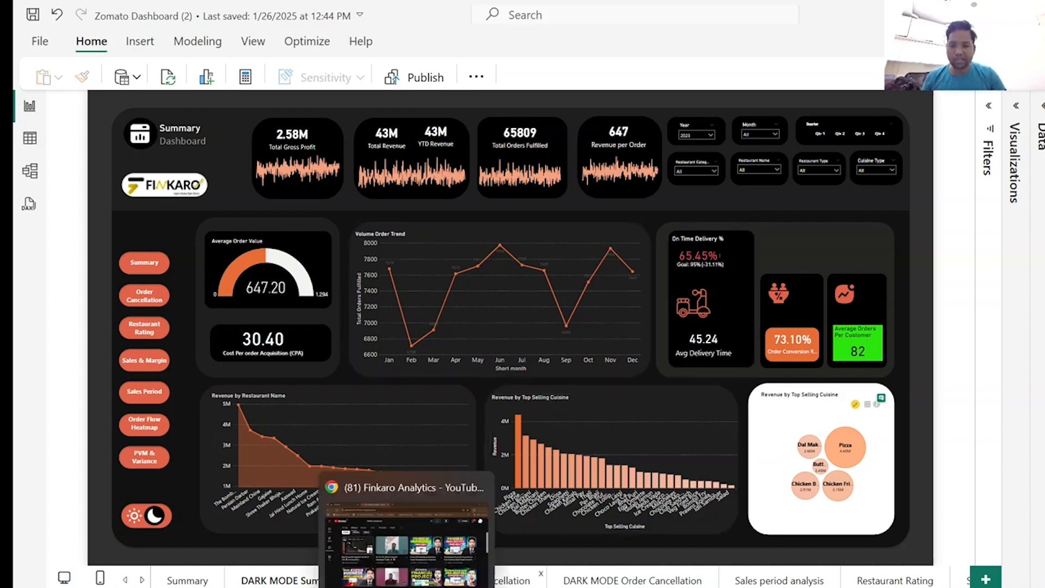
Switch to the Chrome browser and open the Food Delivery Advanced level Dashboard for Monitoring page on the Finkaro website.
{"action": "left_click", "coordinate": [406, 544]}
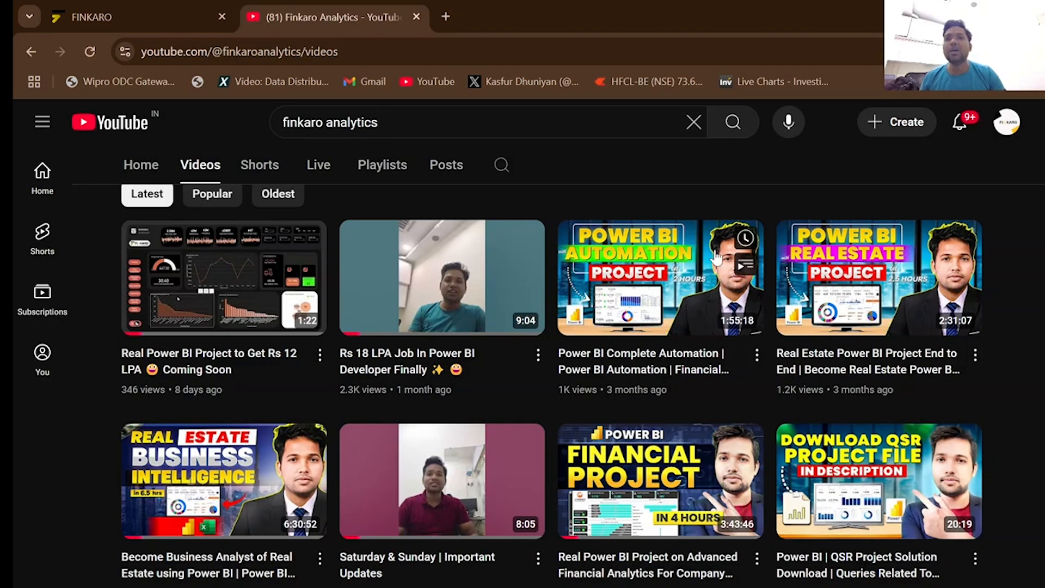
{"action": "left_click", "coordinate": [187, 14]}
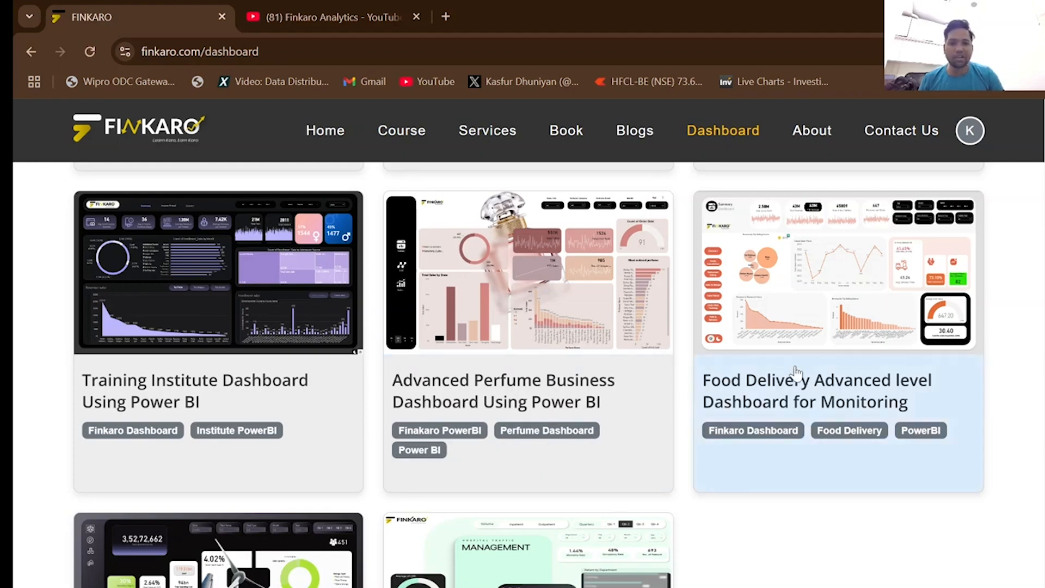
{"action": "left_click", "coordinate": [819, 334]}
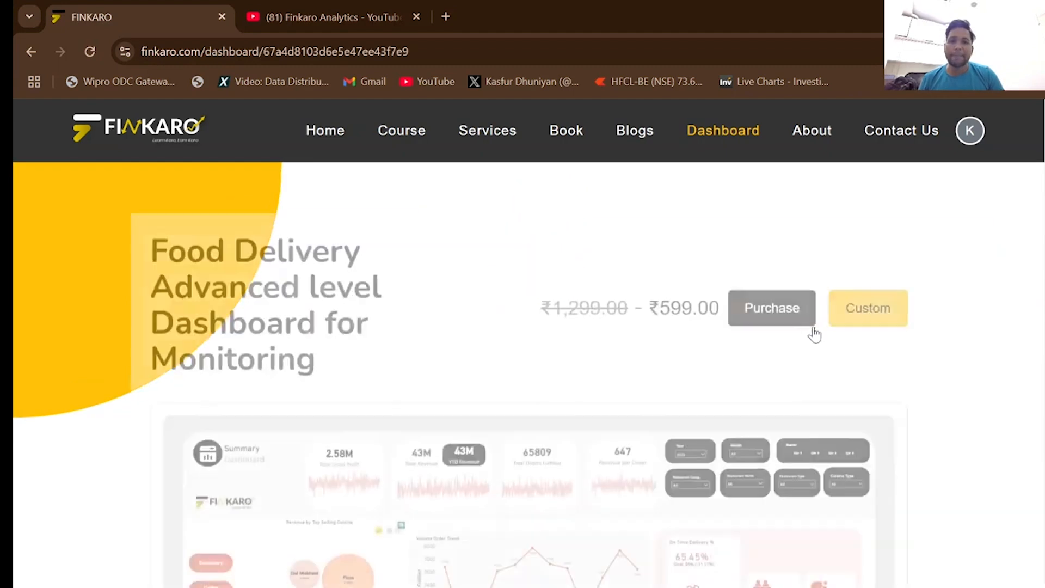
Review the food delivery product page, including its dashboard preview, Summary overview and Operational KPIs.
{"action": "scroll", "coordinate": [915, 402], "scroll_direction": "down", "scroll_amount": 5}
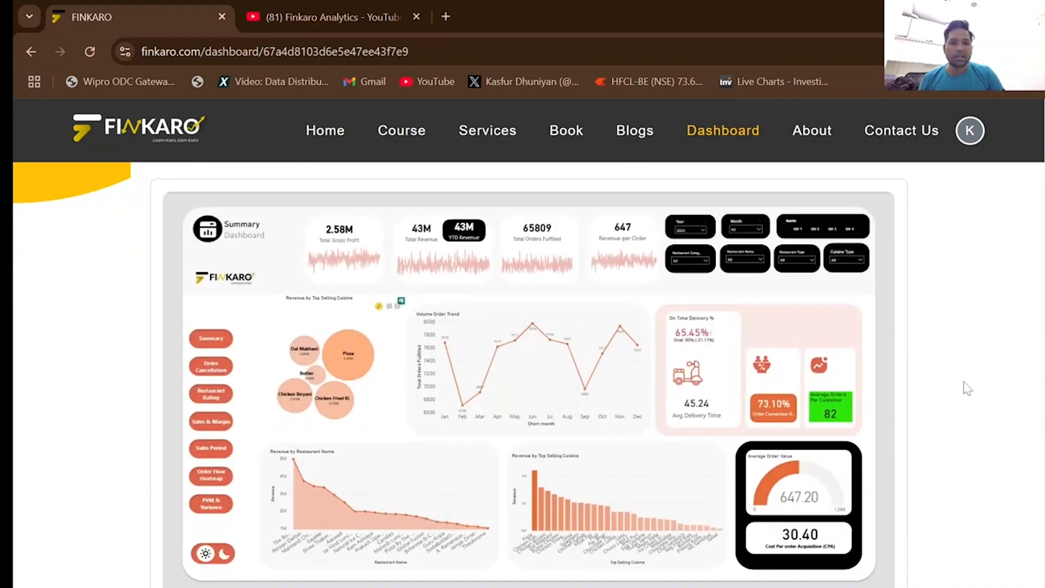
{"action": "scroll", "coordinate": [610, 307], "scroll_direction": "up", "scroll_amount": 3}
{"action": "scroll", "coordinate": [966, 422], "scroll_direction": "down", "scroll_amount": 4}
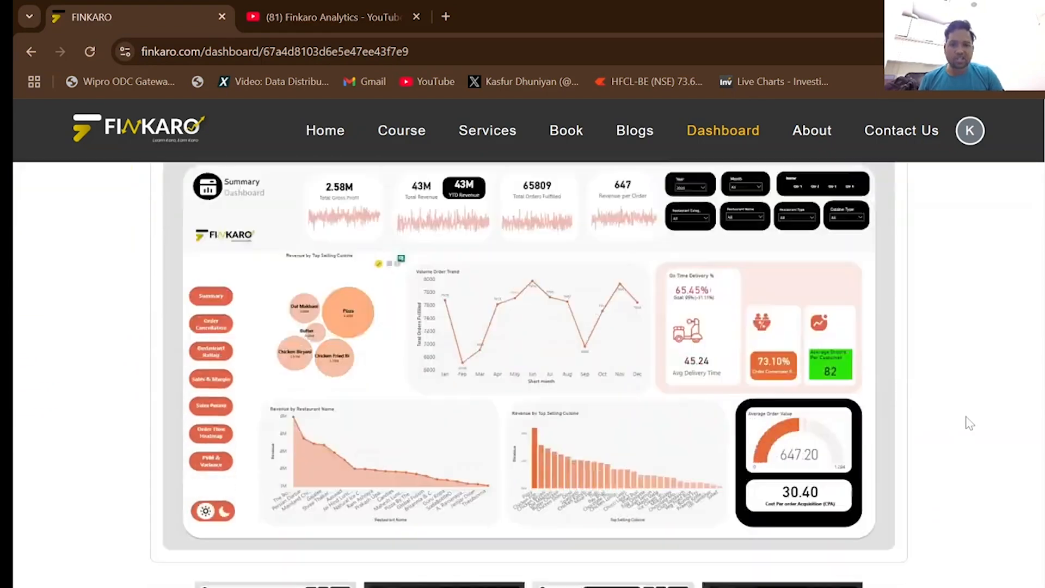
{"action": "scroll", "coordinate": [978, 415], "scroll_direction": "down", "scroll_amount": 6}
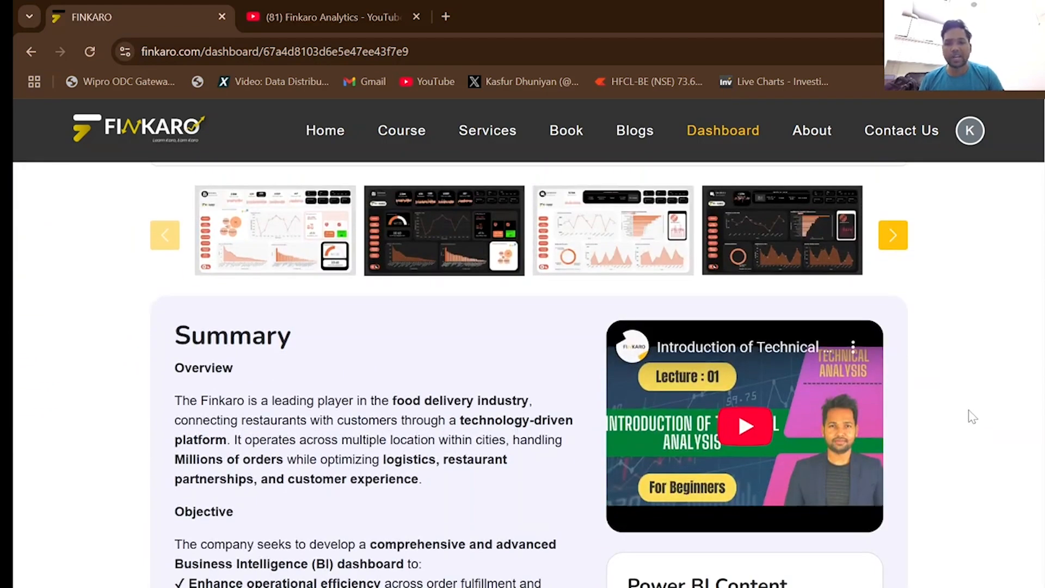
{"action": "scroll", "coordinate": [978, 415], "scroll_direction": "down", "scroll_amount": 17}
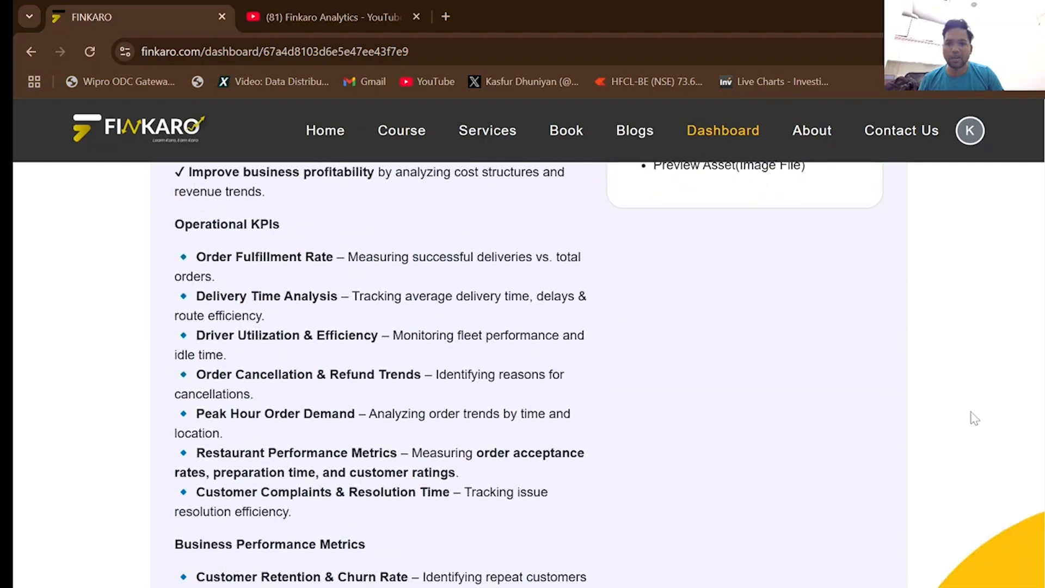
{"action": "scroll", "coordinate": [376, 381], "scroll_direction": "up", "scroll_amount": 20}
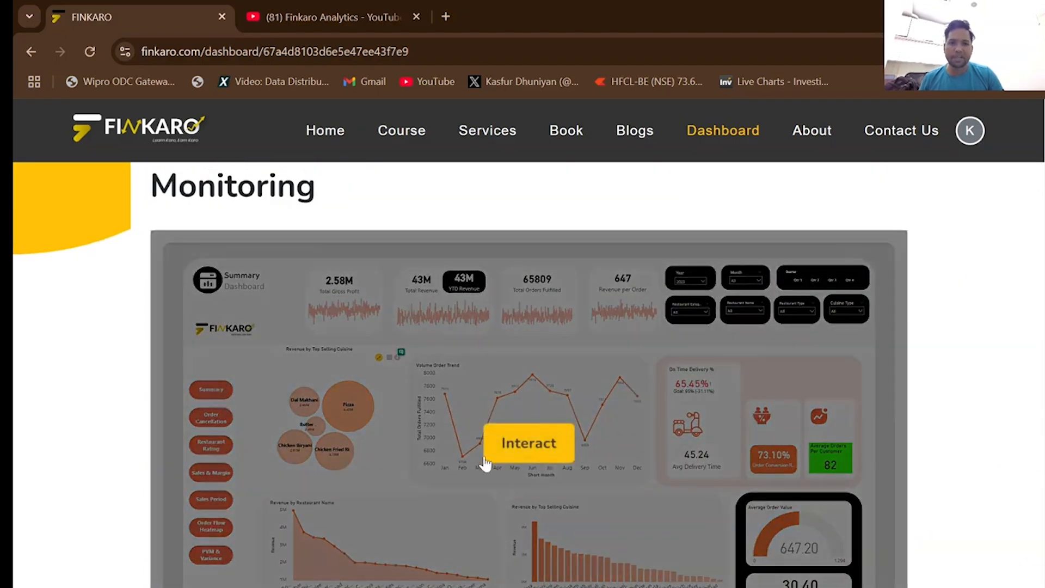
Browse the enlarged food delivery previews from the Summary page through to the Sales & Margin page, and close the viewer.
{"action": "left_click", "coordinate": [525, 444]}
{"action": "left_click", "coordinate": [932, 389]}
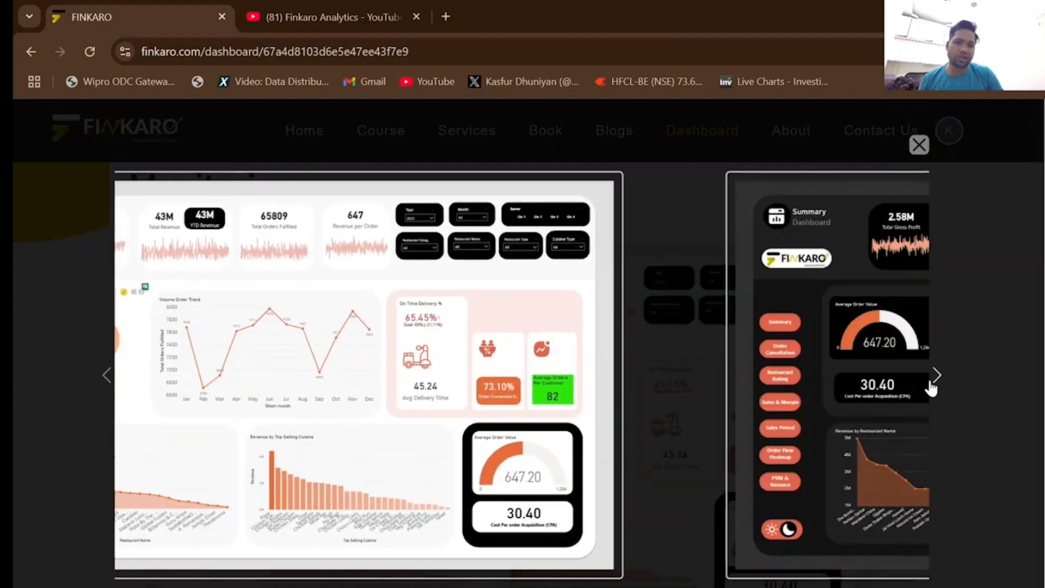
{"action": "left_click", "coordinate": [931, 384]}
{"action": "left_click", "coordinate": [938, 381]}
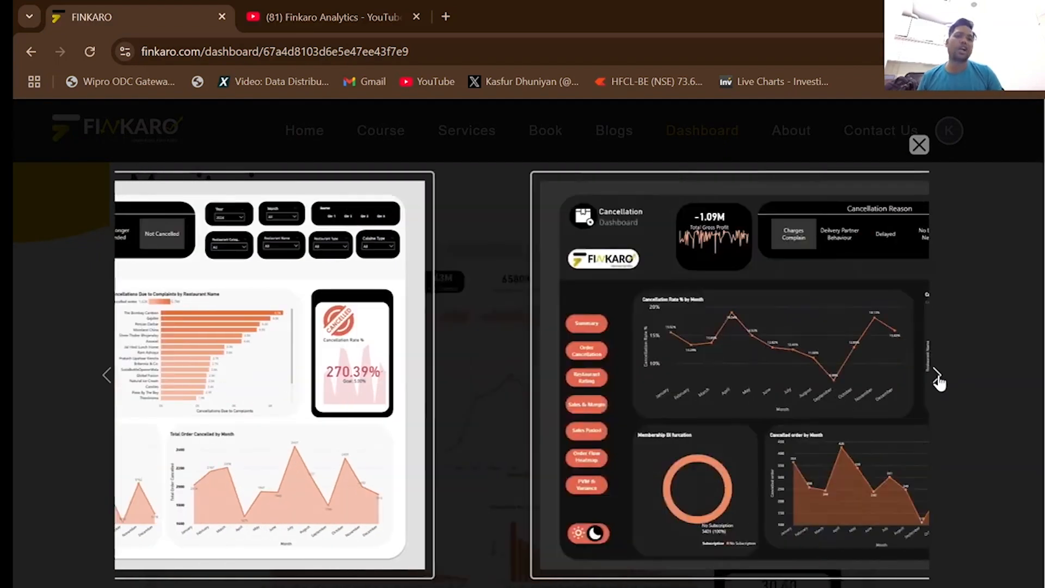
{"action": "left_click", "coordinate": [937, 379]}
{"action": "left_click", "coordinate": [937, 378]}
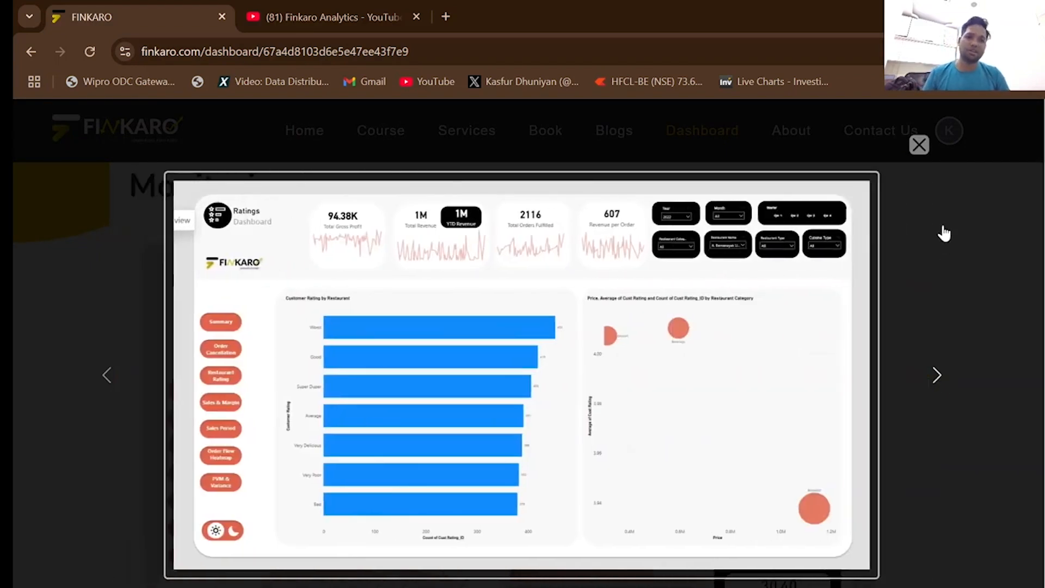
{"action": "left_click", "coordinate": [937, 376]}
{"action": "left_click", "coordinate": [937, 377]}
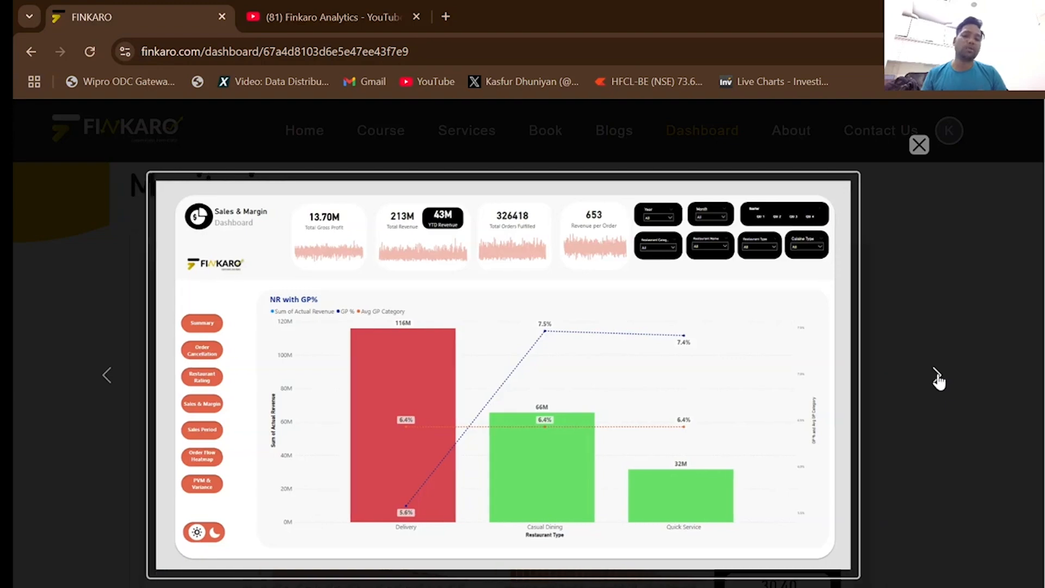
{"action": "left_click", "coordinate": [928, 161]}
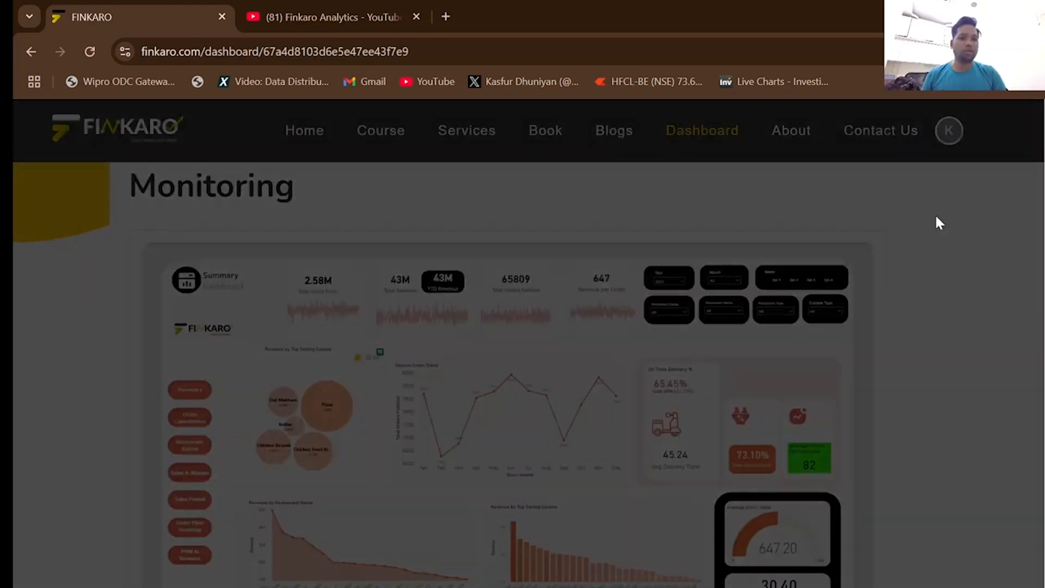
Return to the Finkaro Dashboard catalogue and look through the training institute, perfume, food delivery, power generation and hospital projects.
{"action": "left_click", "coordinate": [746, 146]}
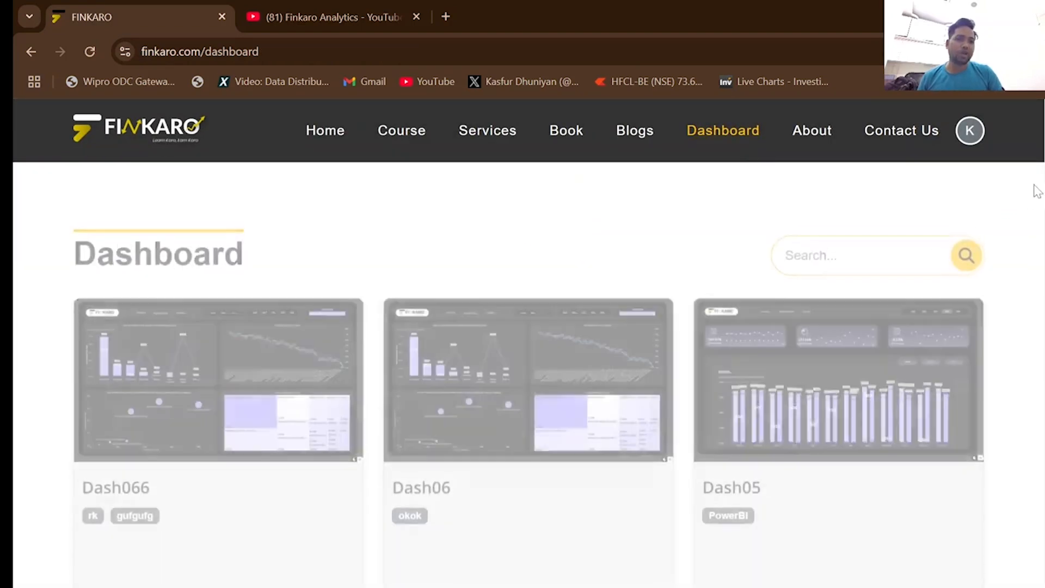
{"action": "scroll", "coordinate": [1034, 187], "scroll_direction": "down", "scroll_amount": 10}
{"action": "scroll", "coordinate": [523, 374], "scroll_direction": "down", "scroll_amount": 3}
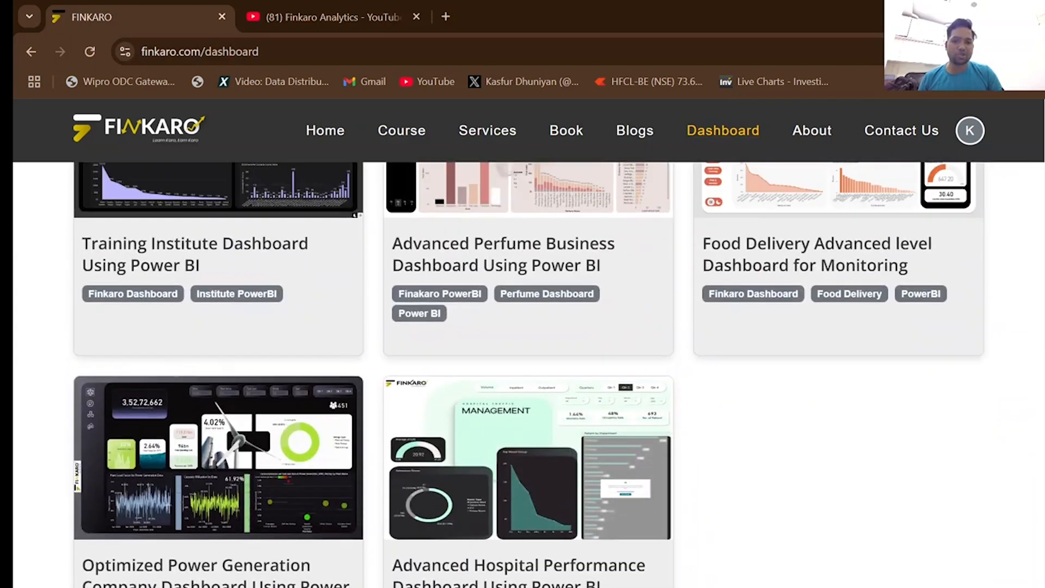
{"action": "scroll", "coordinate": [523, 374], "scroll_direction": "up", "scroll_amount": 2}
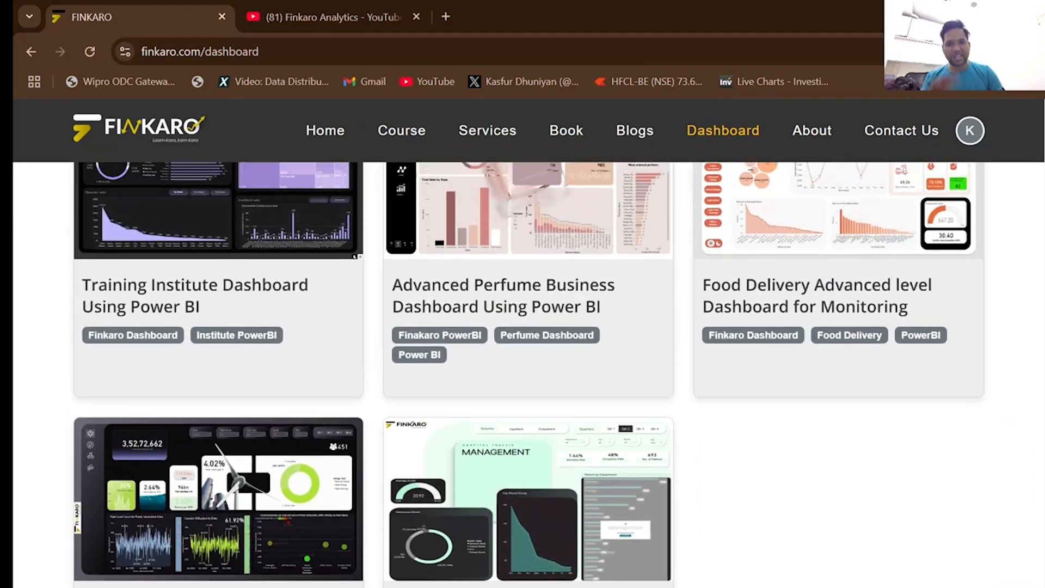
{"action": "scroll", "coordinate": [780, 381], "scroll_direction": "up", "scroll_amount": 1}
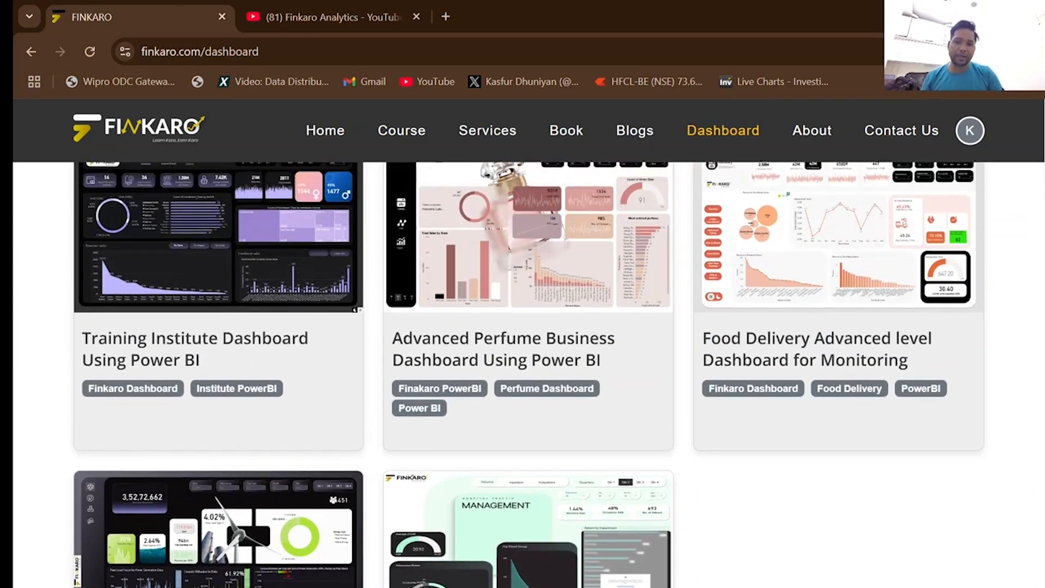
{"action": "scroll", "coordinate": [780, 381], "scroll_direction": "up", "scroll_amount": 2}
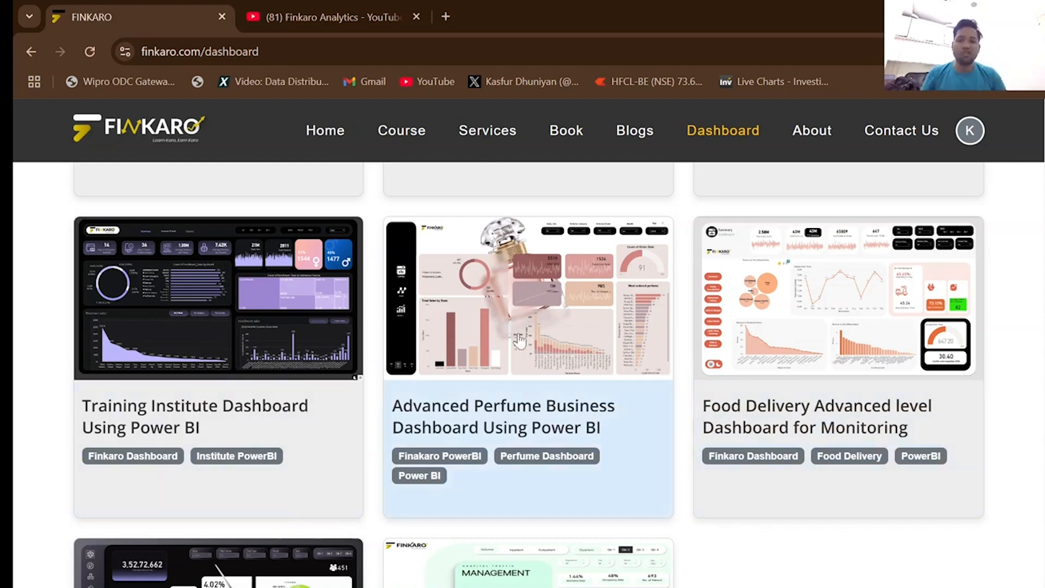
Open the Advanced Perfume Business Dashboard Using Power BI page and review its preview images, Summary and Operational KPIs.
{"action": "left_click", "coordinate": [530, 353]}
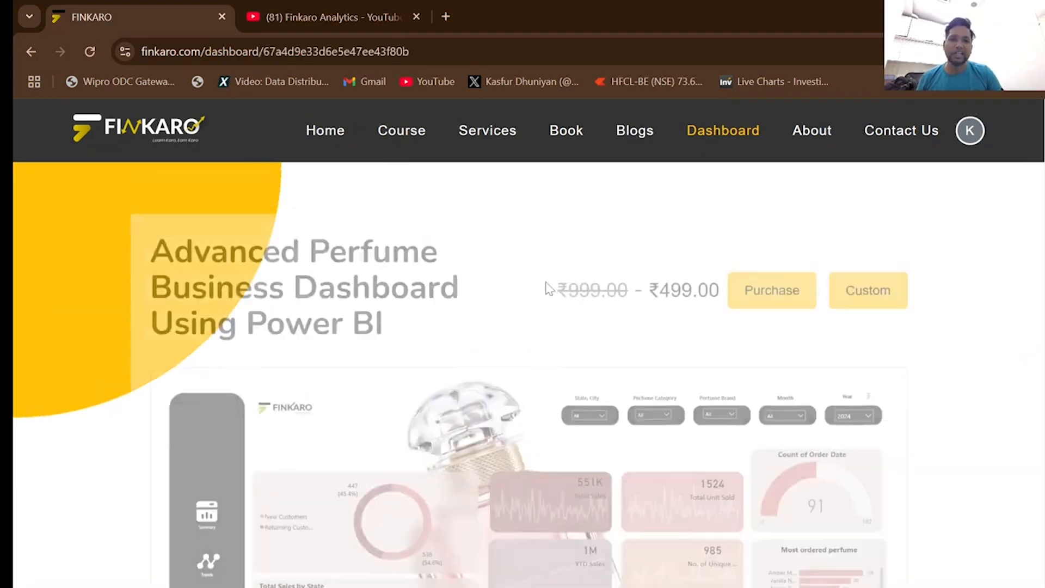
{"action": "scroll", "coordinate": [893, 350], "scroll_direction": "down", "scroll_amount": 8}
{"action": "scroll", "coordinate": [872, 338], "scroll_direction": "up", "scroll_amount": 6}
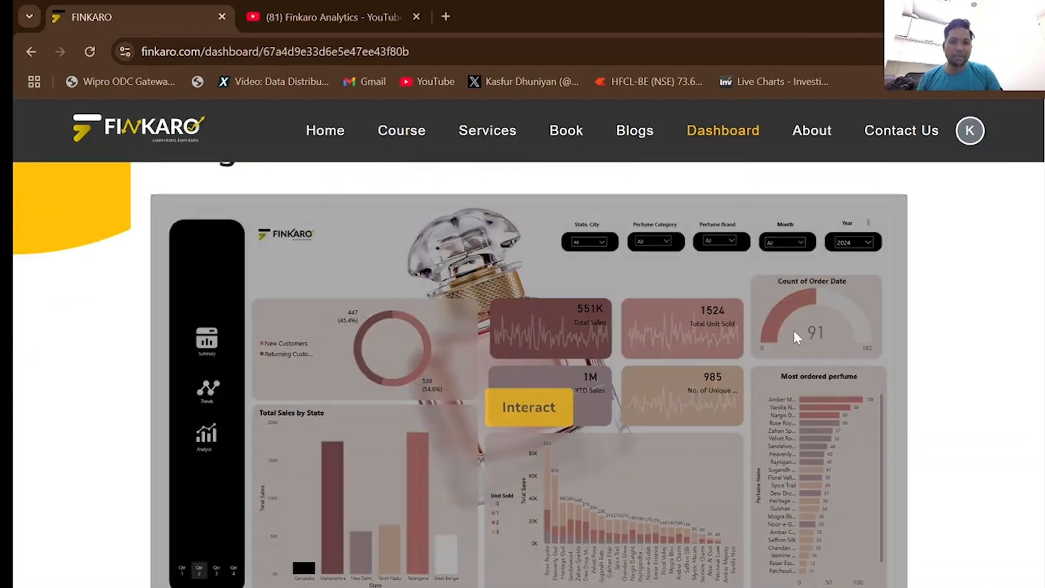
{"action": "scroll", "coordinate": [867, 373], "scroll_direction": "down", "scroll_amount": 13}
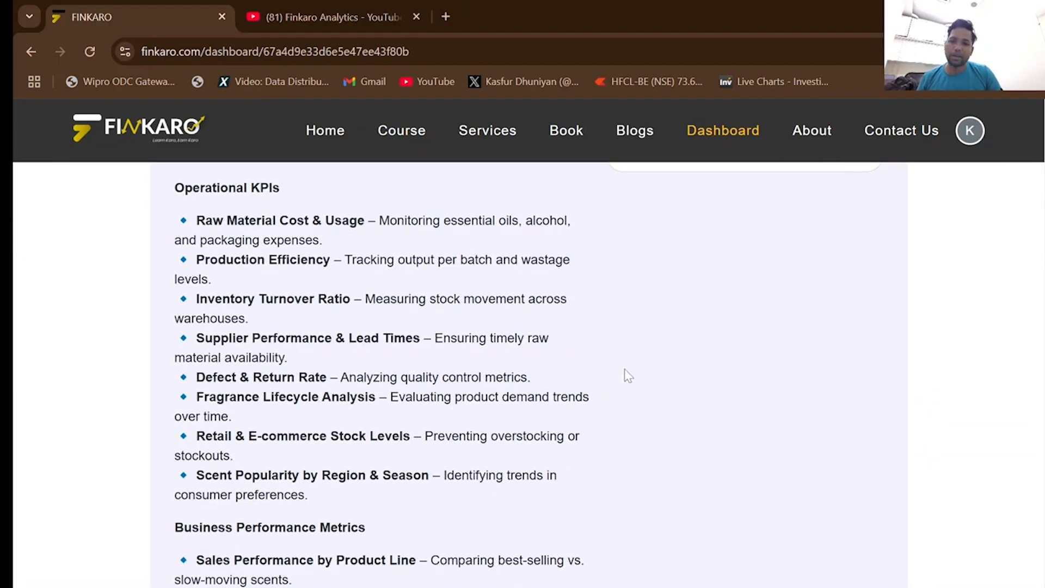
{"action": "scroll", "coordinate": [629, 376], "scroll_direction": "up", "scroll_amount": 10}
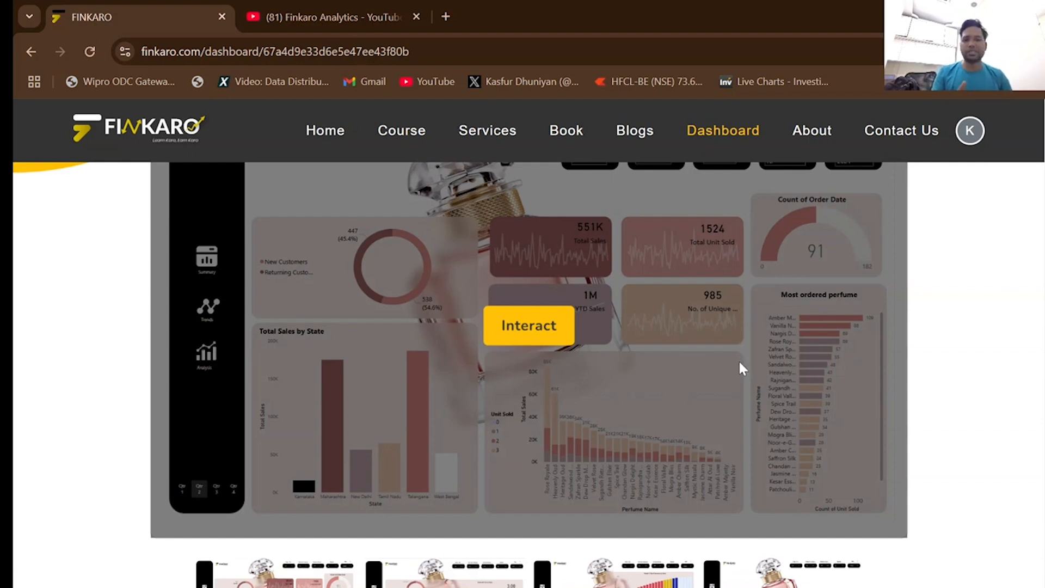
{"action": "scroll", "coordinate": [817, 380], "scroll_direction": "down", "scroll_amount": 4}
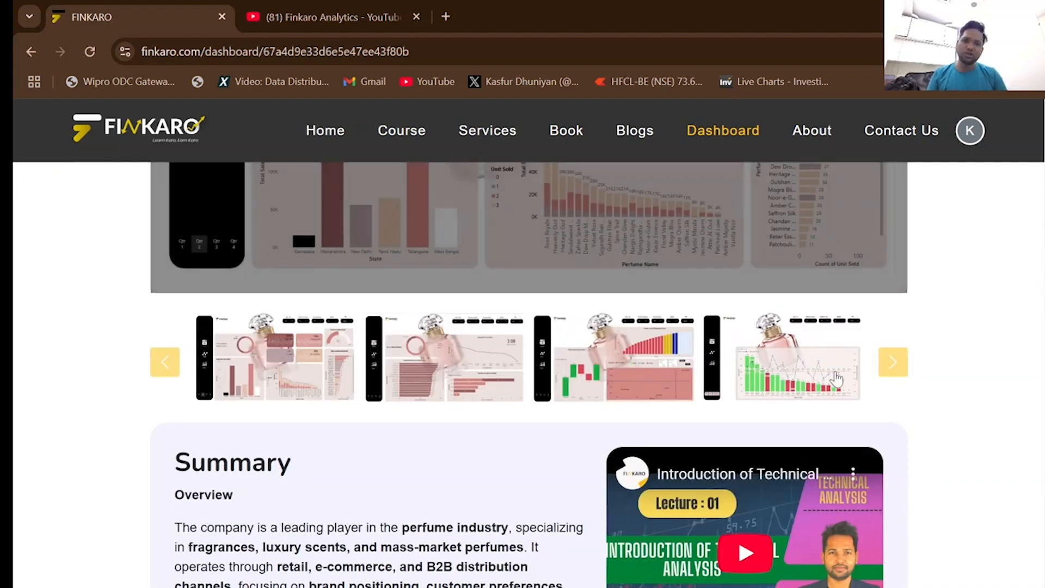
View the custom dashboard request form for the perfume dashboard and close it without filling it in.
{"action": "scroll", "coordinate": [432, 408], "scroll_direction": "up", "scroll_amount": 7}
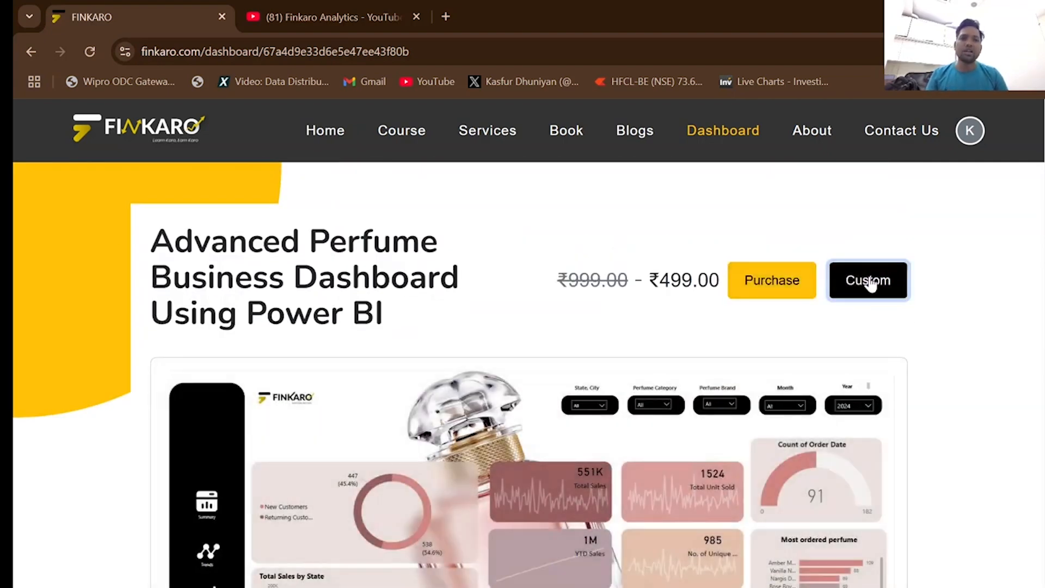
{"action": "left_click", "coordinate": [868, 286]}
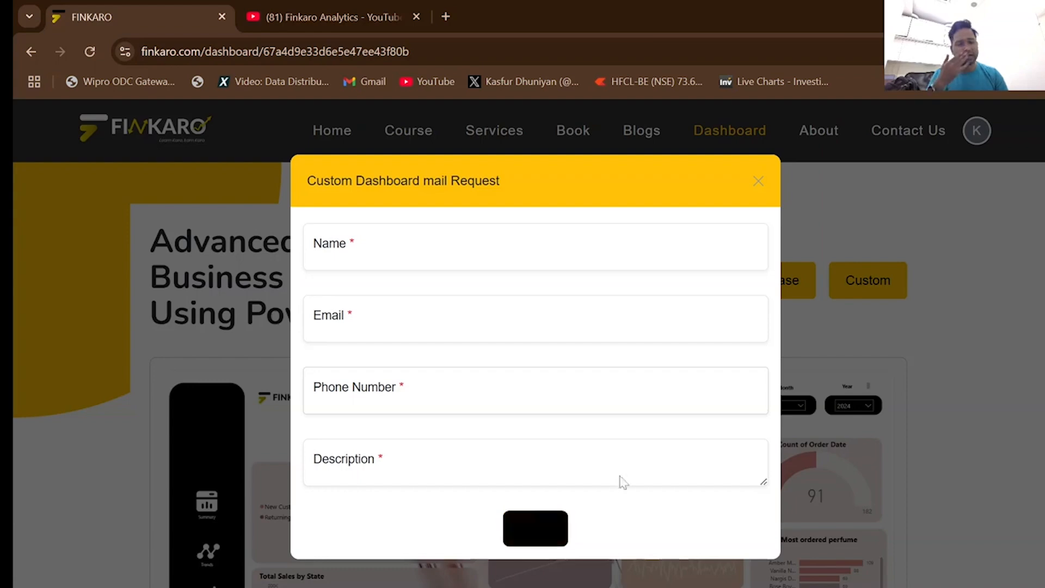
{"action": "left_click", "coordinate": [758, 183]}
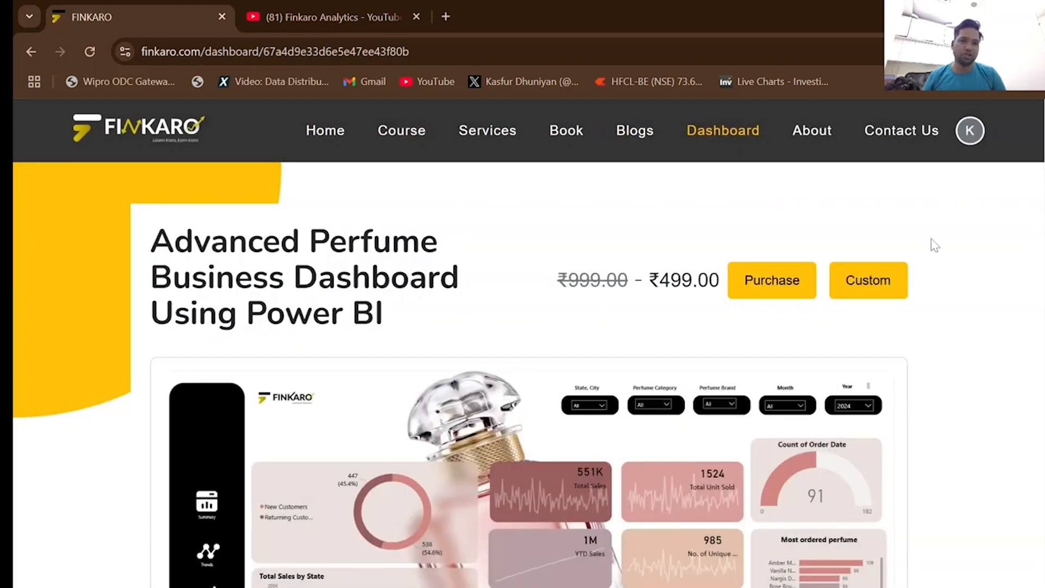
Glance over the perfume page again, return to the Dashboard catalogue and browse its project cards down to the hospital performance dashboard.
{"action": "scroll", "coordinate": [941, 259], "scroll_direction": "down", "scroll_amount": 7}
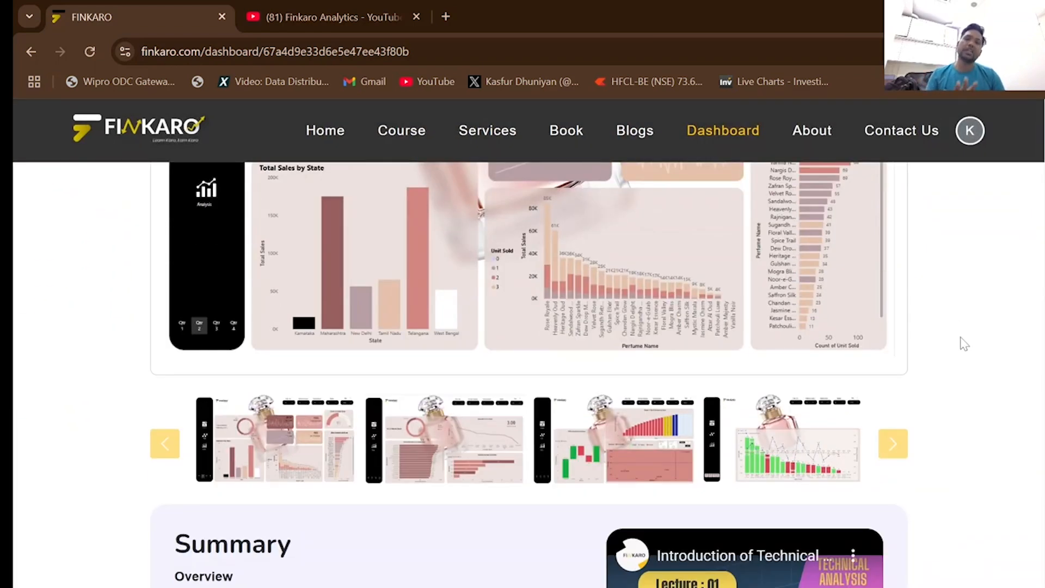
{"action": "scroll", "coordinate": [965, 343], "scroll_direction": "up", "scroll_amount": 7}
{"action": "left_click", "coordinate": [733, 137]}
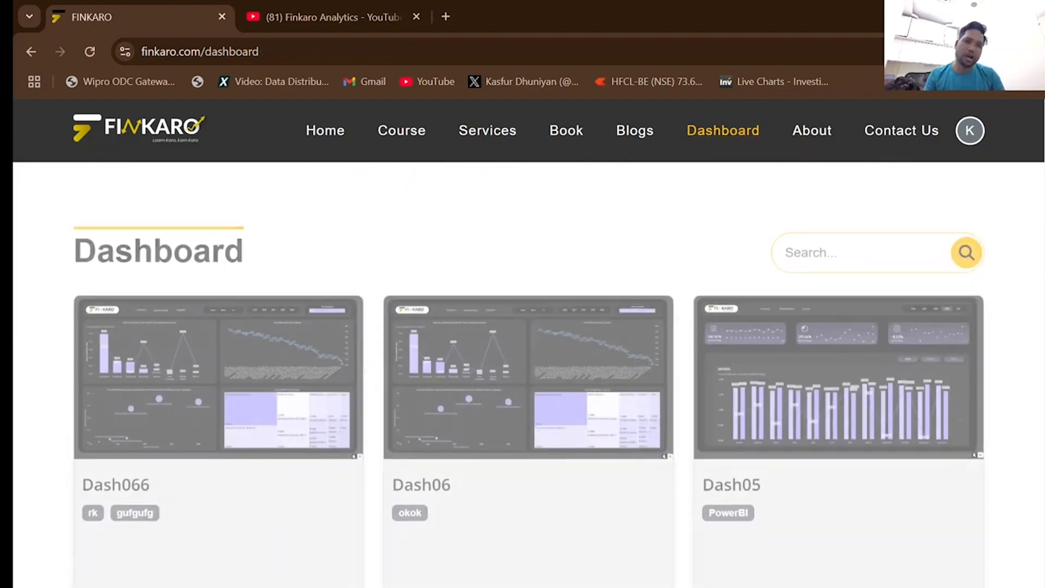
{"action": "scroll", "coordinate": [529, 376], "scroll_direction": "down", "scroll_amount": 20}
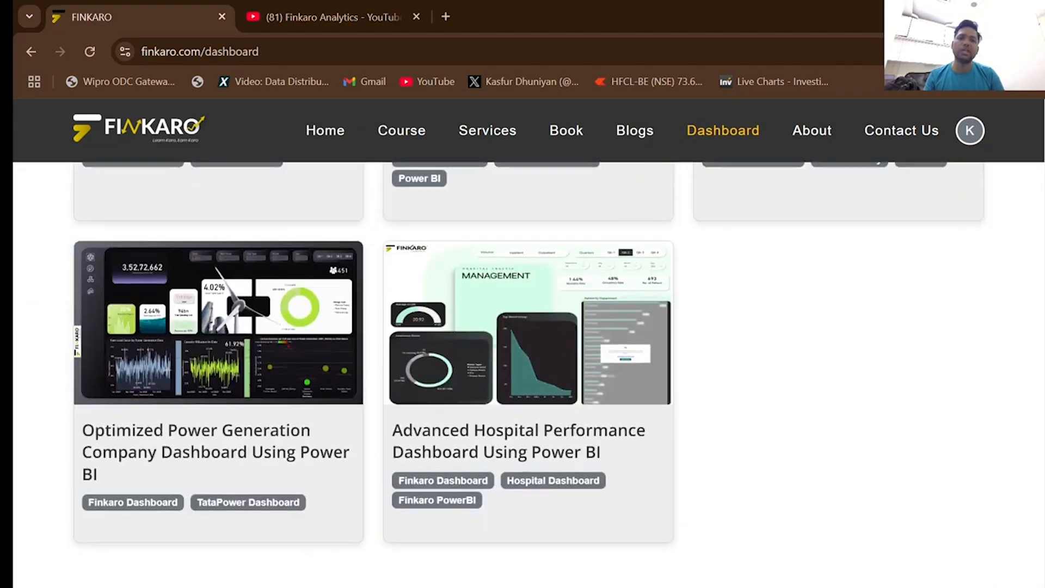
{"action": "scroll", "coordinate": [528, 375], "scroll_direction": "up", "scroll_amount": 1}
{"action": "scroll", "coordinate": [529, 376], "scroll_direction": "down", "scroll_amount": 3}
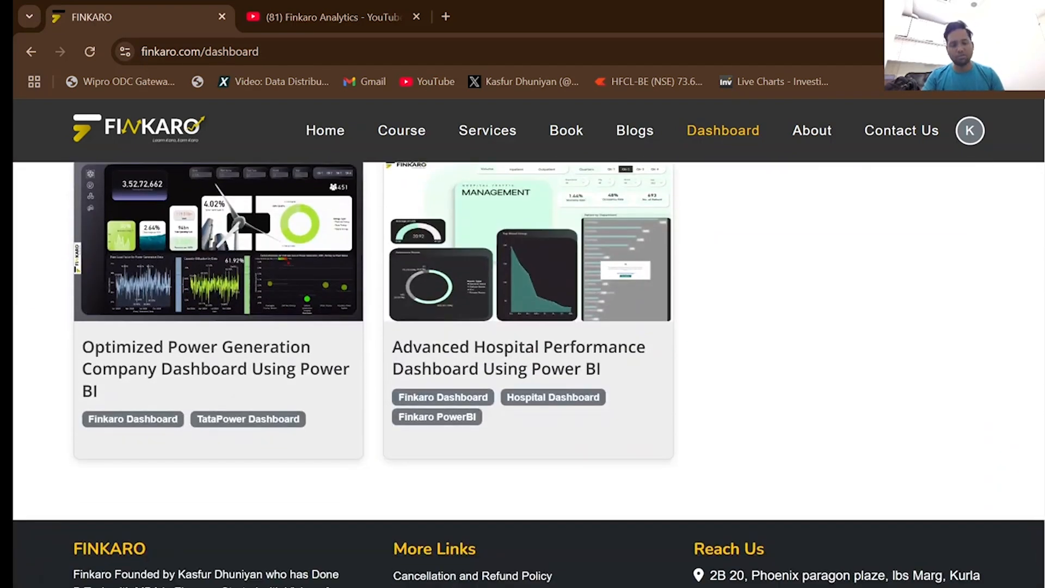
{"action": "scroll", "coordinate": [528, 375], "scroll_direction": "up", "scroll_amount": 2}
{"action": "scroll", "coordinate": [970, 453], "scroll_direction": "up", "scroll_amount": 1}
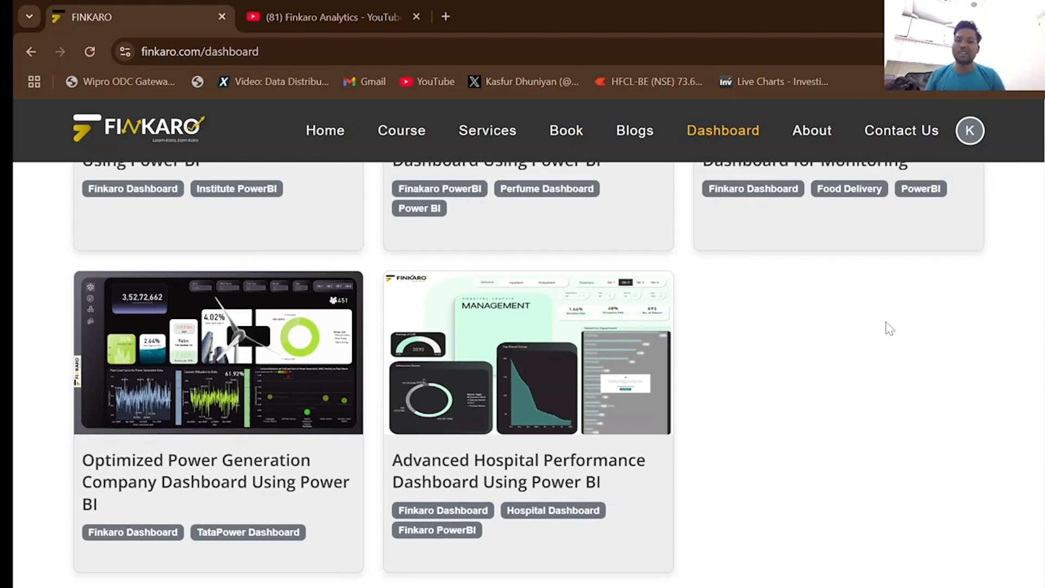
{"action": "scroll", "coordinate": [835, 354], "scroll_direction": "up", "scroll_amount": 4}
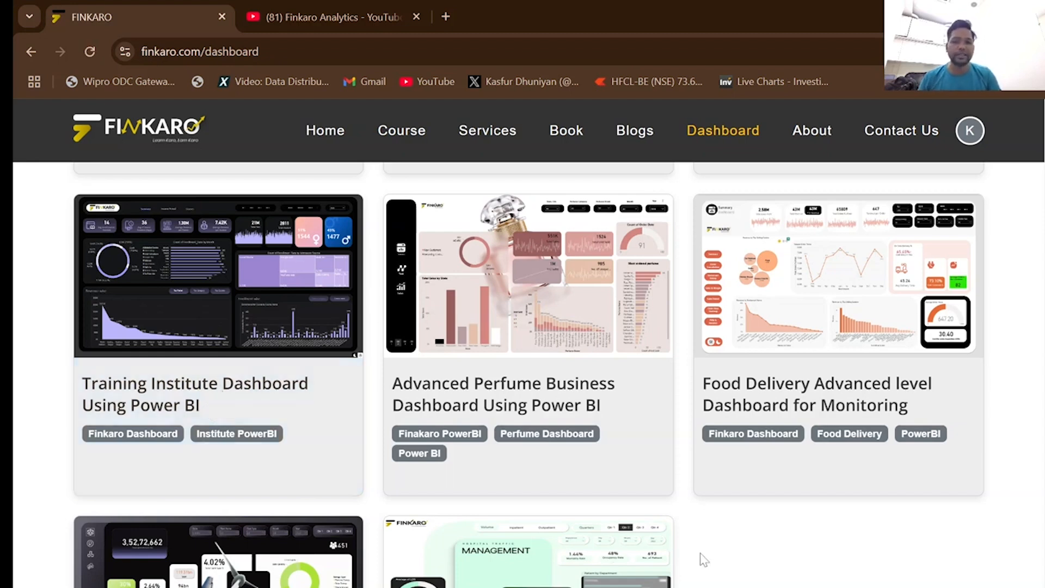
{"action": "scroll", "coordinate": [704, 560], "scroll_direction": "down", "scroll_amount": 3}
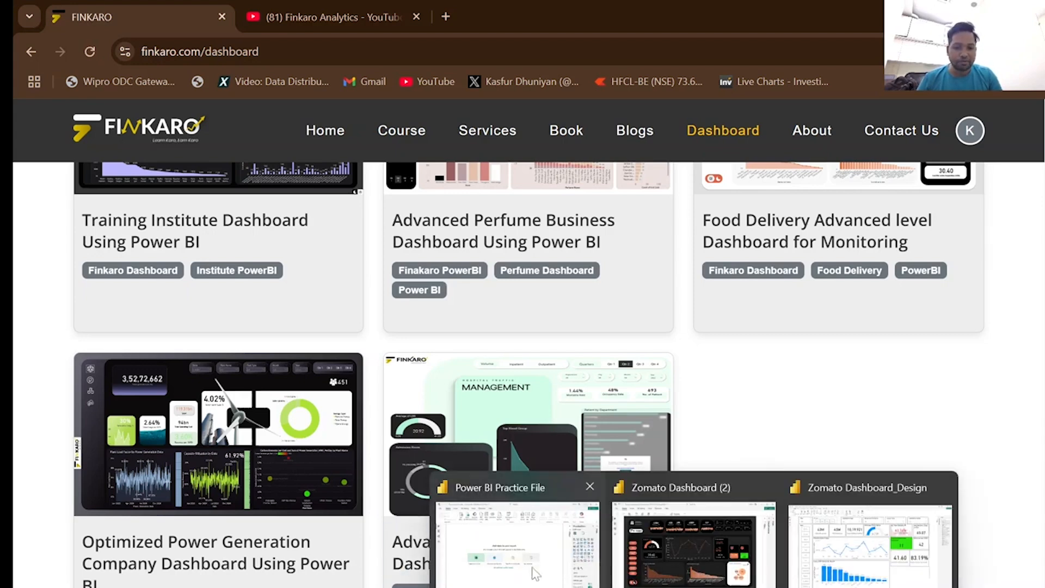
Switch to the Power BI Practice File and connect to the Zomato Final New Excel workbook in the Food Delivery Project folder.
{"action": "left_click", "coordinate": [517, 550]}
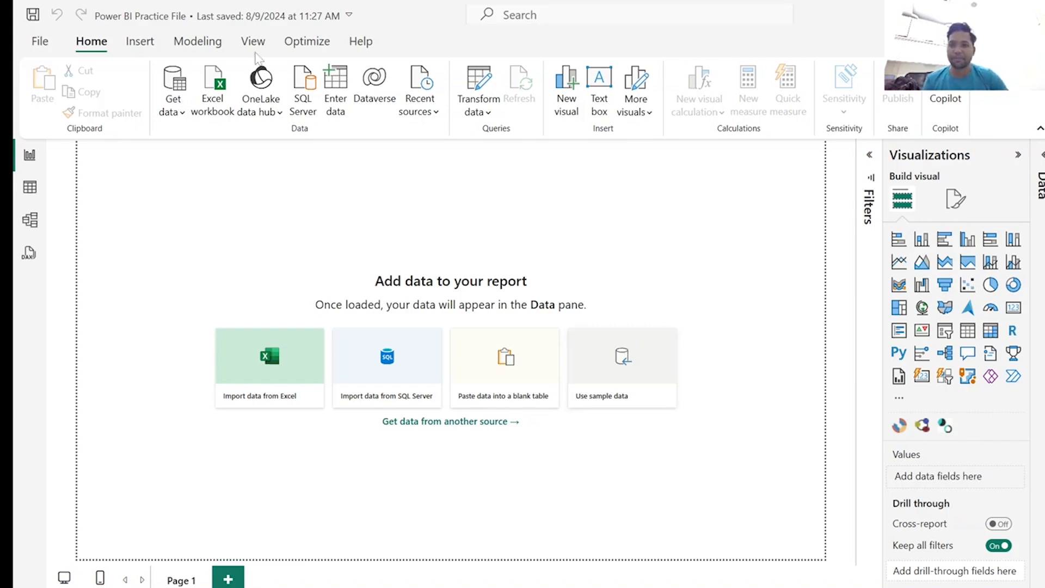
{"action": "left_click", "coordinate": [175, 113]}
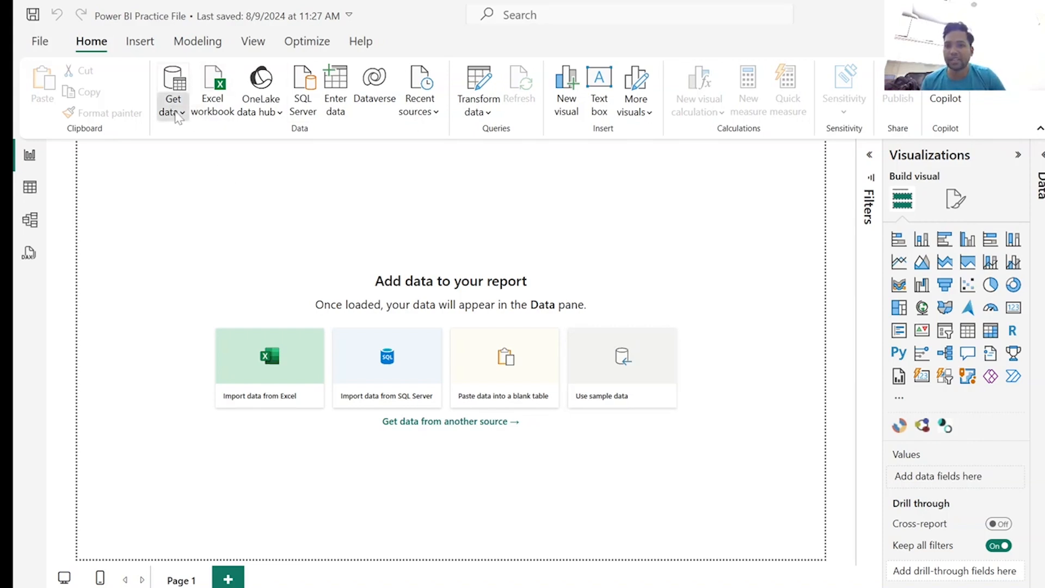
{"action": "left_click", "coordinate": [211, 170]}
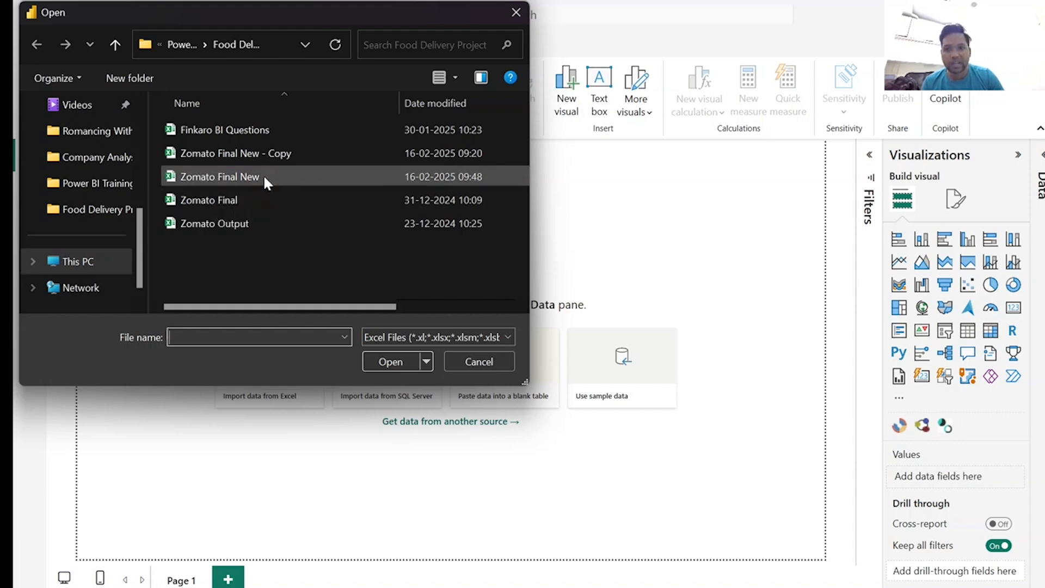
{"action": "left_click", "coordinate": [208, 176]}
{"action": "left_click", "coordinate": [390, 361]}
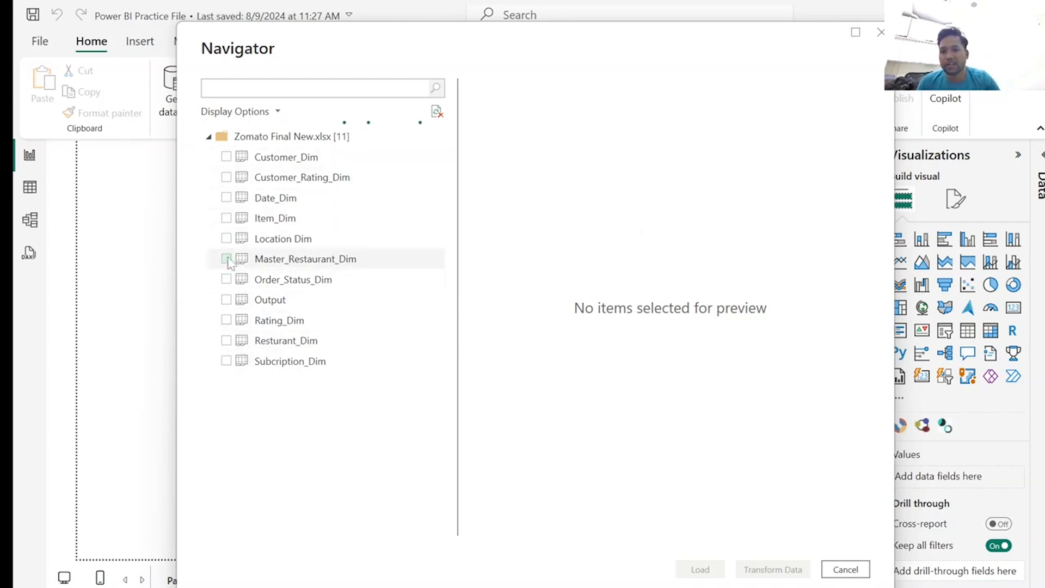
Load the Customer_Dim, Date_Dim, Location Dim, Master_Restaurant_Dim, Order_Status_Dim, Output, Rating_Dim, Resturant_Dim and Subcription_Dim sheets from the workbook.
{"action": "left_click", "coordinate": [226, 158]}
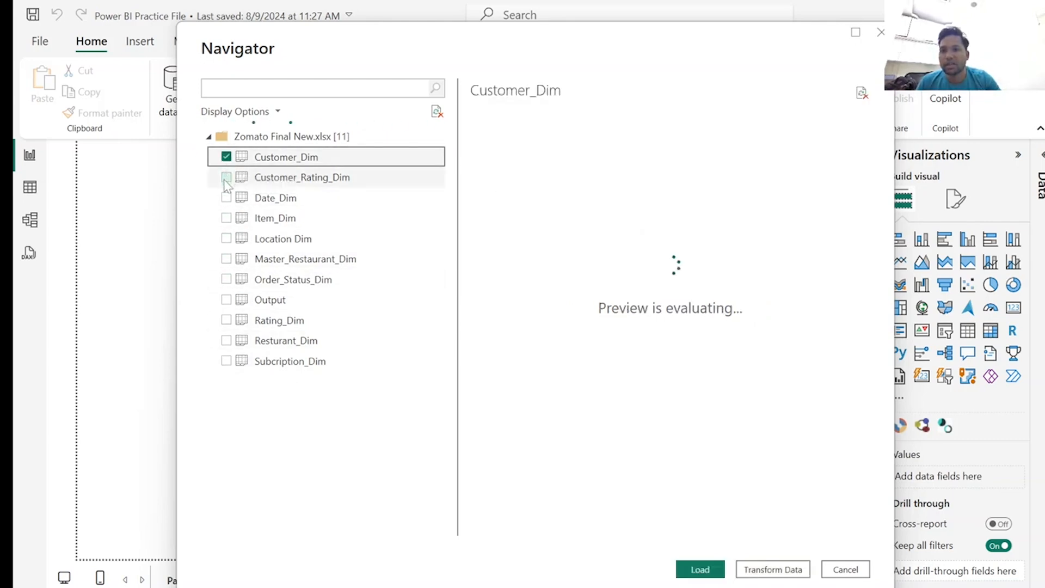
{"action": "left_click", "coordinate": [226, 177]}
{"action": "left_click", "coordinate": [226, 198]}
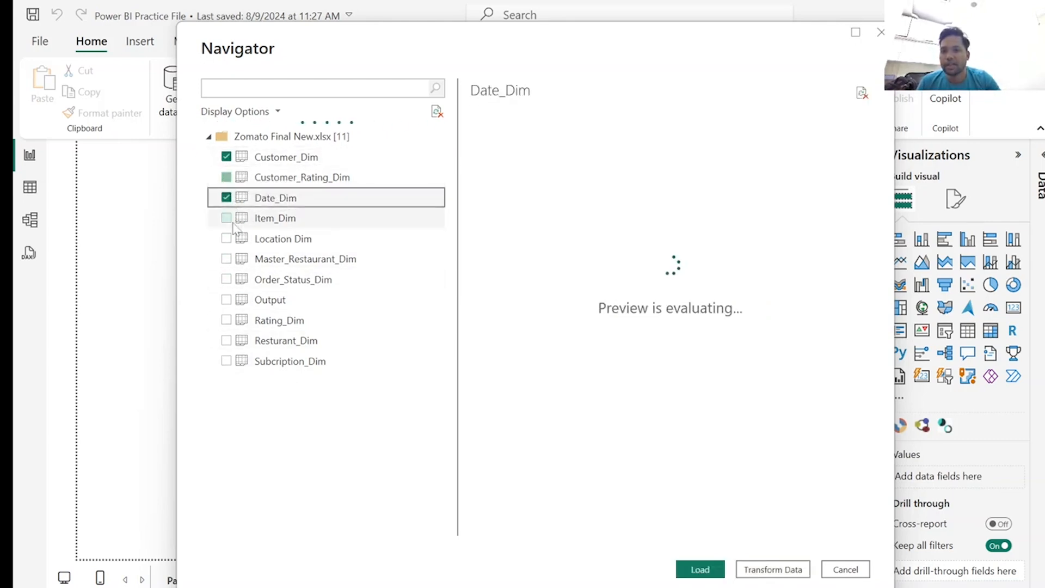
{"action": "left_click", "coordinate": [226, 238]}
{"action": "left_click", "coordinate": [226, 259]}
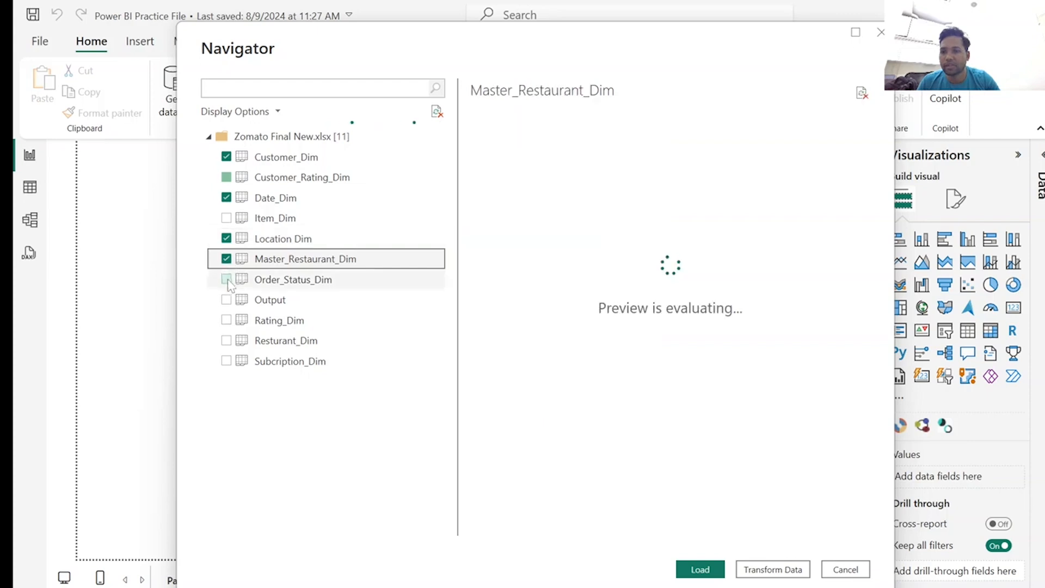
{"action": "left_click", "coordinate": [226, 280]}
{"action": "left_click", "coordinate": [226, 300]}
{"action": "left_click", "coordinate": [226, 320]}
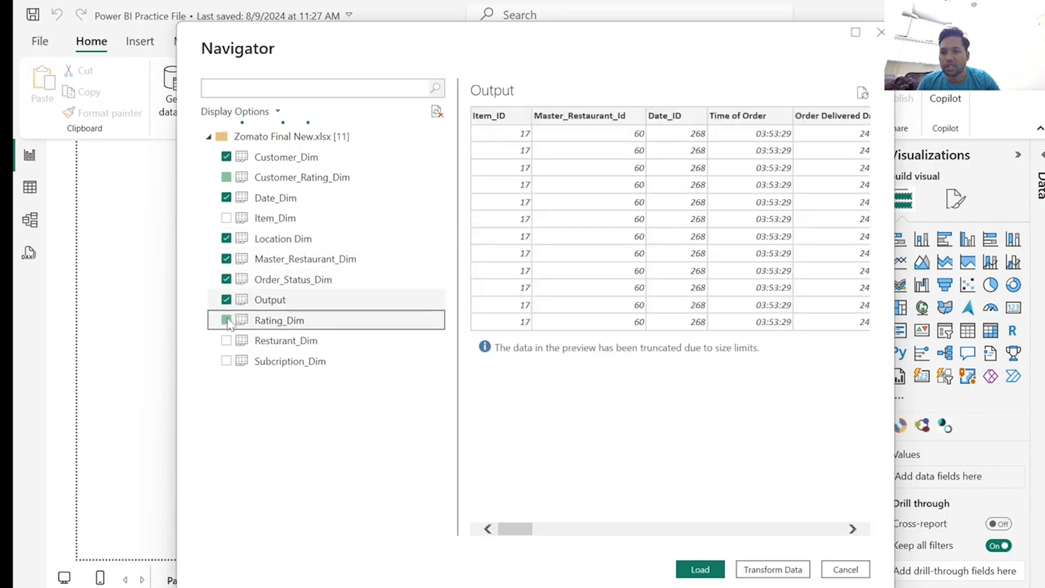
{"action": "left_click", "coordinate": [226, 340]}
{"action": "left_click", "coordinate": [227, 362]}
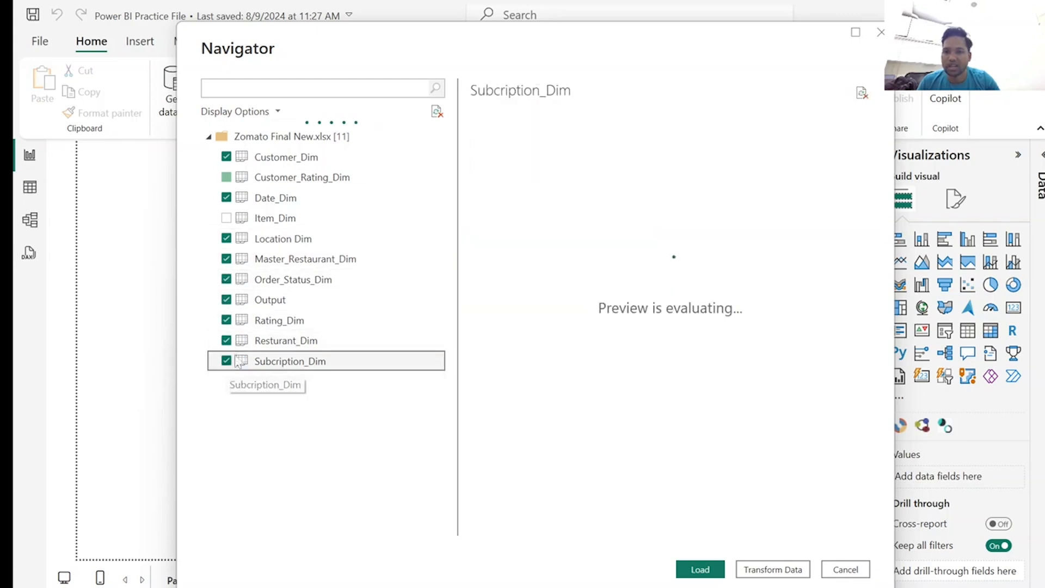
{"action": "left_click", "coordinate": [708, 570]}
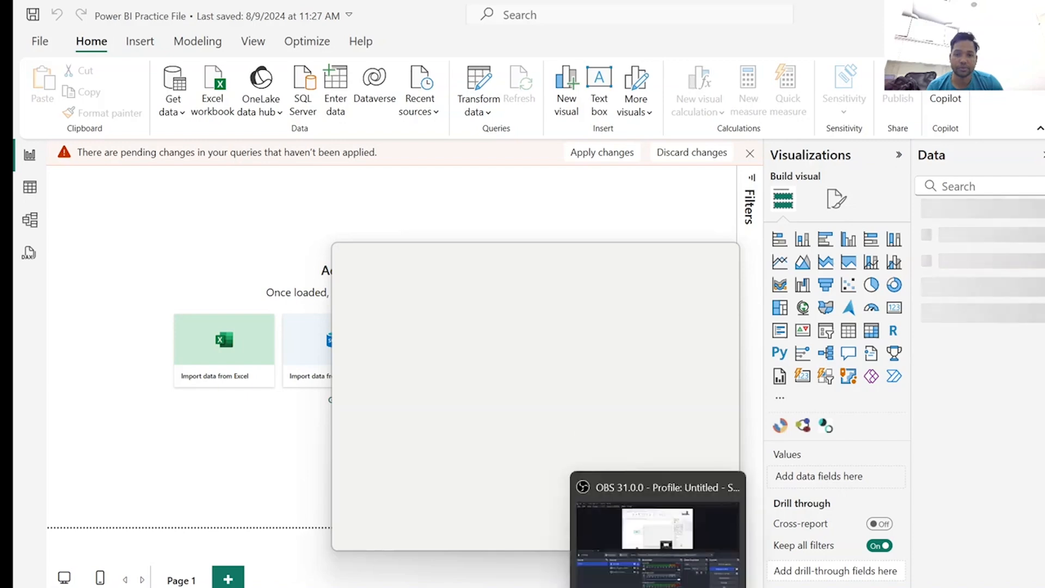
{"action": "left_click", "coordinate": [639, 520]}
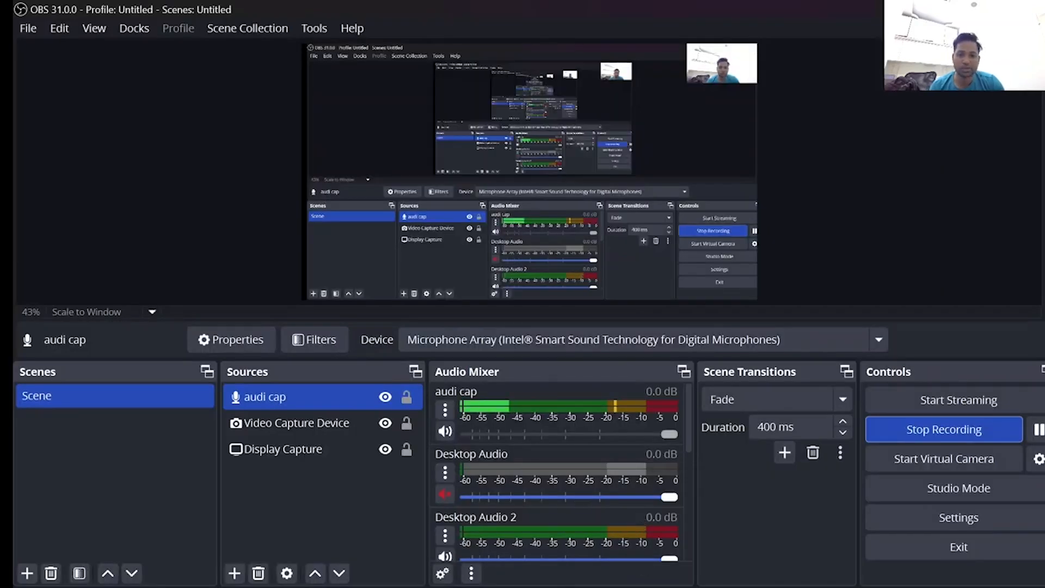
{"action": "left_click", "coordinate": [635, 586]}
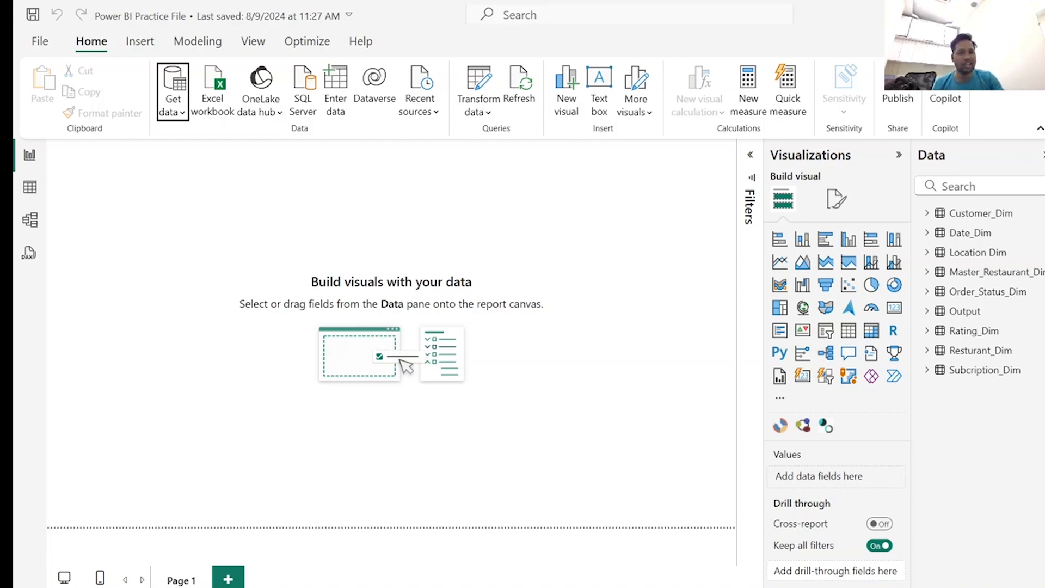
Show the data model diagram and collapse the Properties and Data panes to give it more room.
{"action": "left_click", "coordinate": [28, 218]}
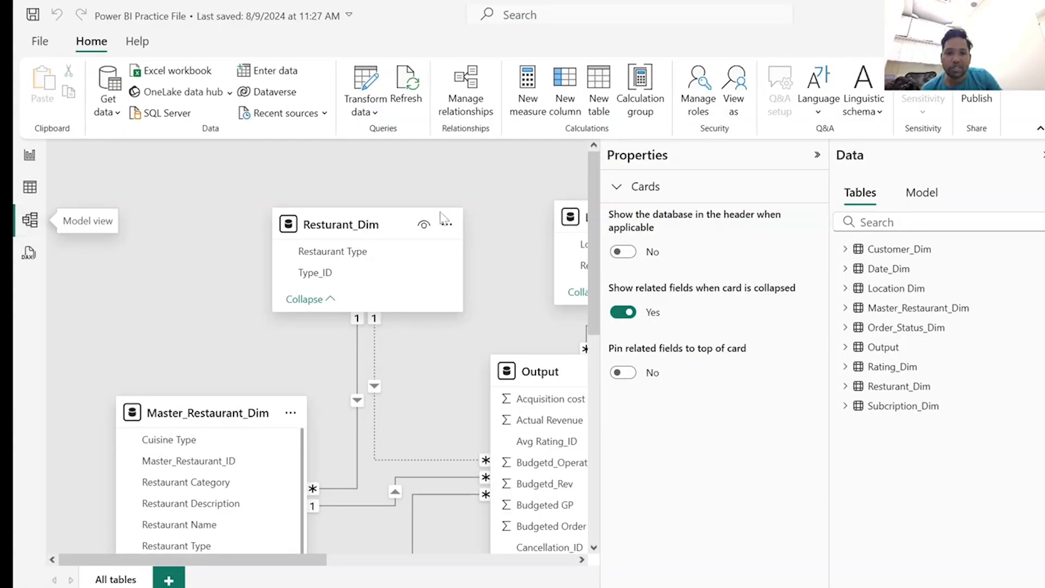
{"action": "left_click", "coordinate": [818, 155]}
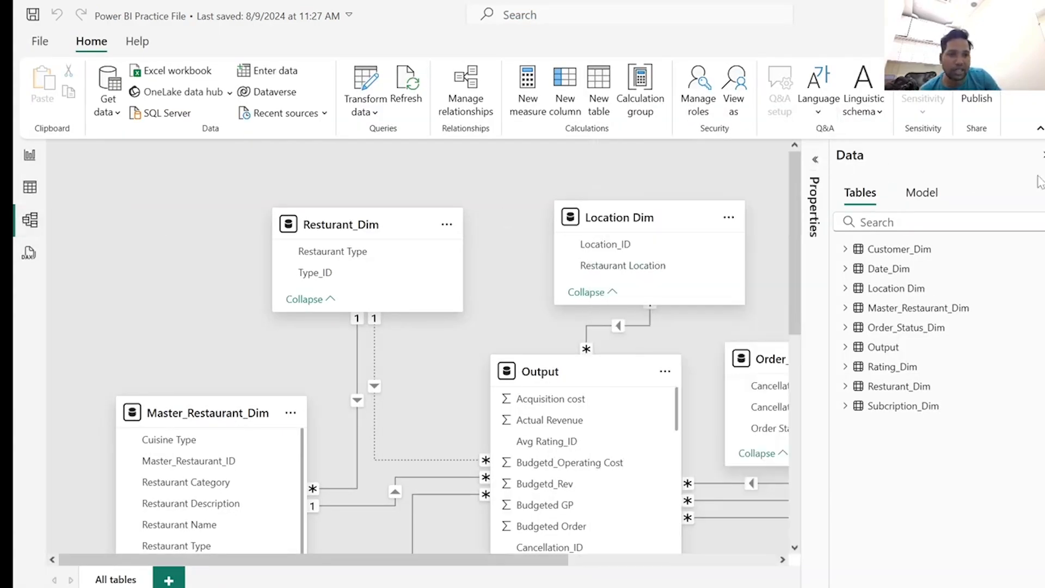
{"action": "left_click", "coordinate": [1042, 156]}
Examine the relationships linking the Output table to the restaurant, location, date, customer, rating, order status and subscription tables.
{"action": "scroll", "coordinate": [763, 409], "scroll_direction": "down", "scroll_amount": 8}
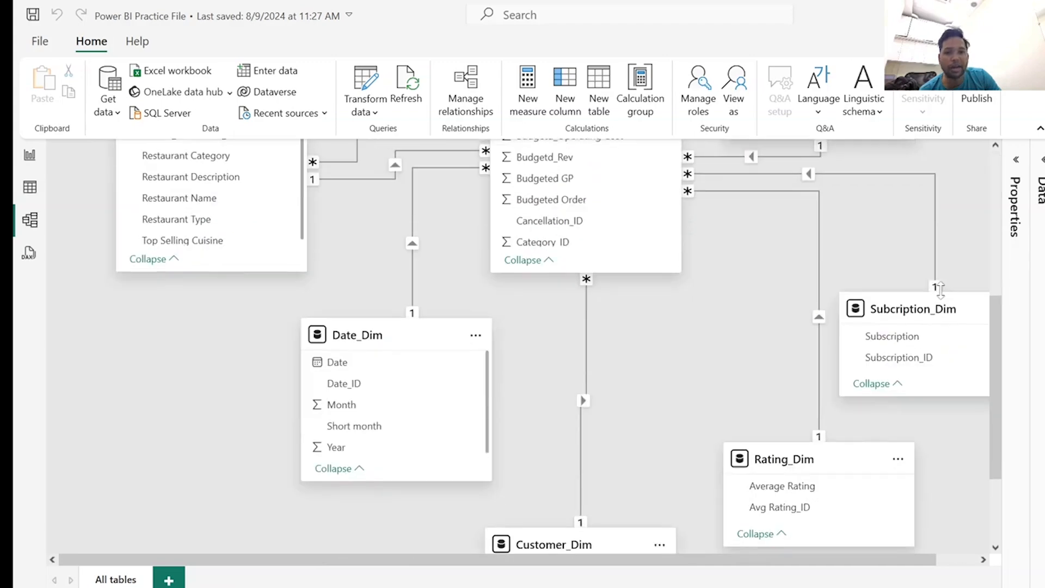
{"action": "scroll", "coordinate": [768, 492], "scroll_direction": "up", "scroll_amount": 5}
{"action": "scroll", "coordinate": [768, 492], "scroll_direction": "up", "scroll_amount": 3}
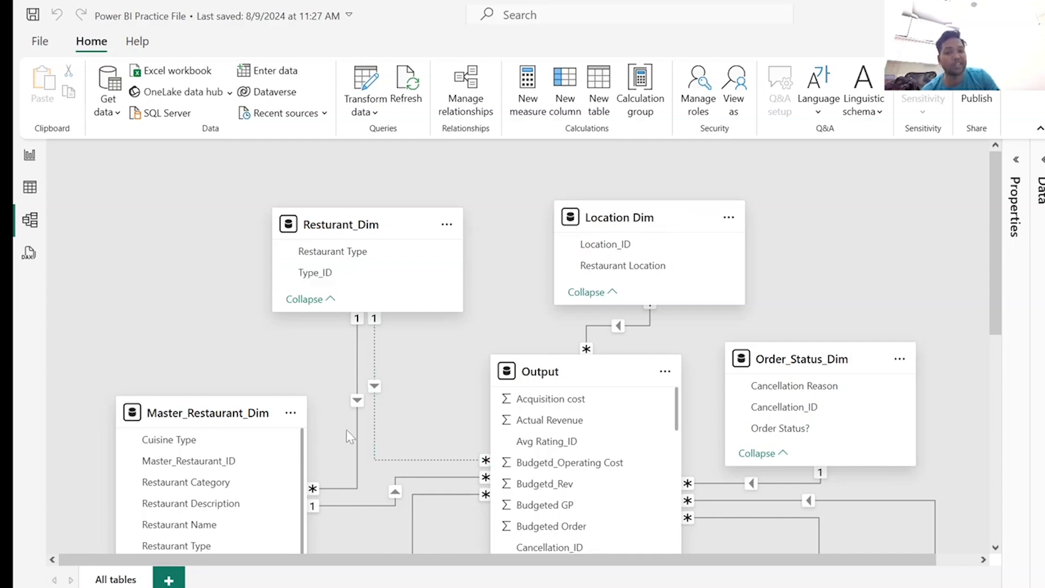
{"action": "scroll", "coordinate": [804, 495], "scroll_direction": "down", "scroll_amount": 3}
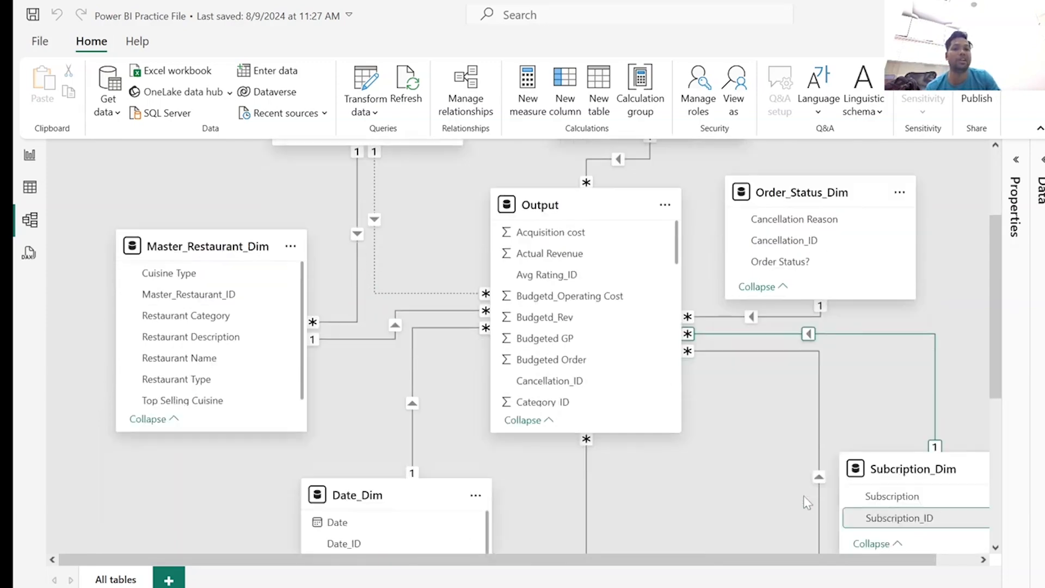
{"action": "scroll", "coordinate": [804, 495], "scroll_direction": "down", "scroll_amount": 2}
{"action": "scroll", "coordinate": [928, 300], "scroll_direction": "up", "scroll_amount": 3}
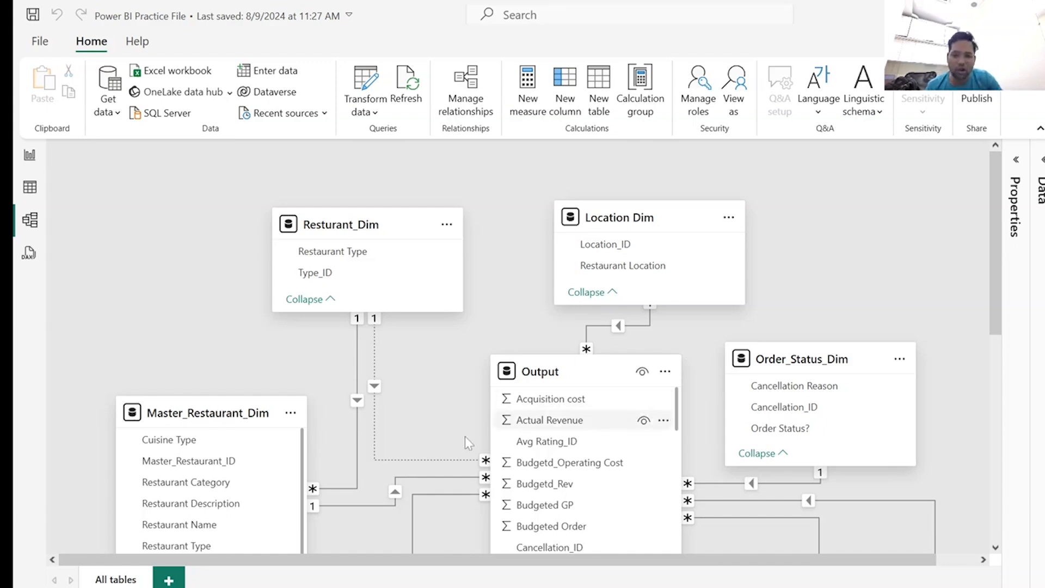
Switch to the Finkaro website's Book page and look through its introduction, summary, learning journey and FAQ sections.
{"action": "left_click", "coordinate": [419, 583]}
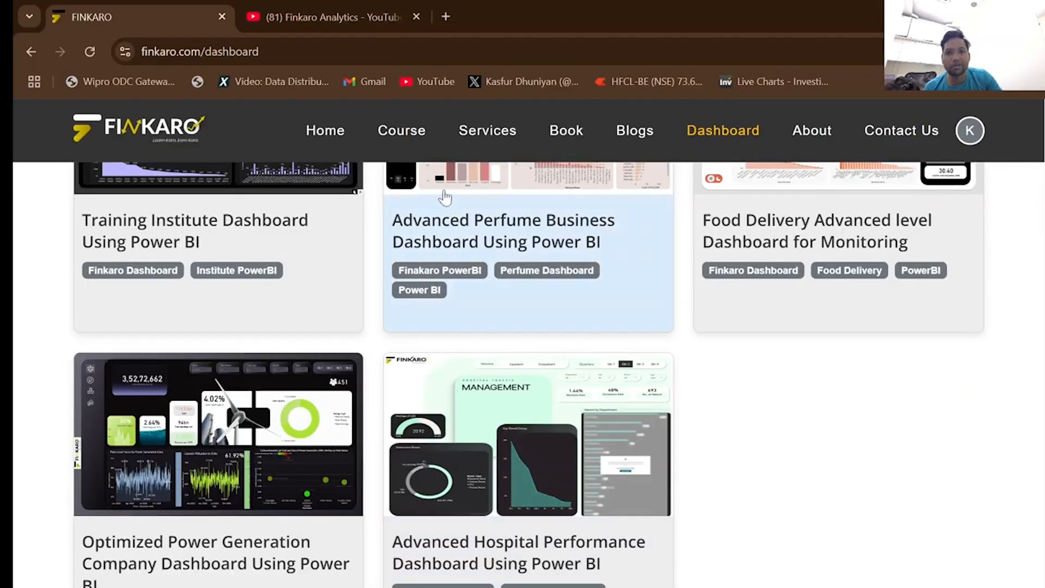
{"action": "left_click", "coordinate": [566, 133]}
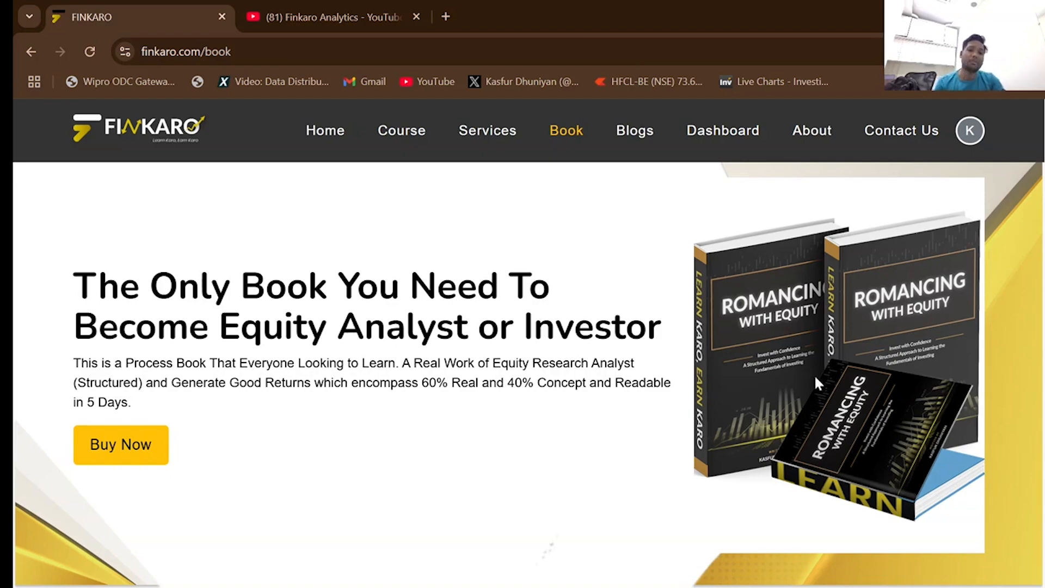
{"action": "scroll", "coordinate": [561, 392], "scroll_direction": "down", "scroll_amount": 6}
{"action": "scroll", "coordinate": [454, 401], "scroll_direction": "down", "scroll_amount": 10}
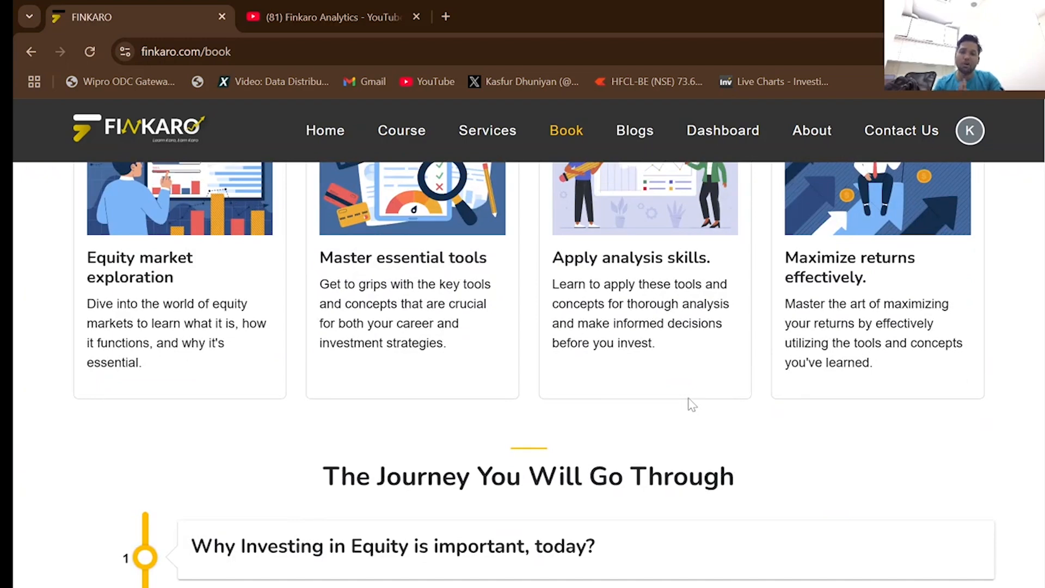
{"action": "scroll", "coordinate": [672, 463], "scroll_direction": "down", "scroll_amount": 3}
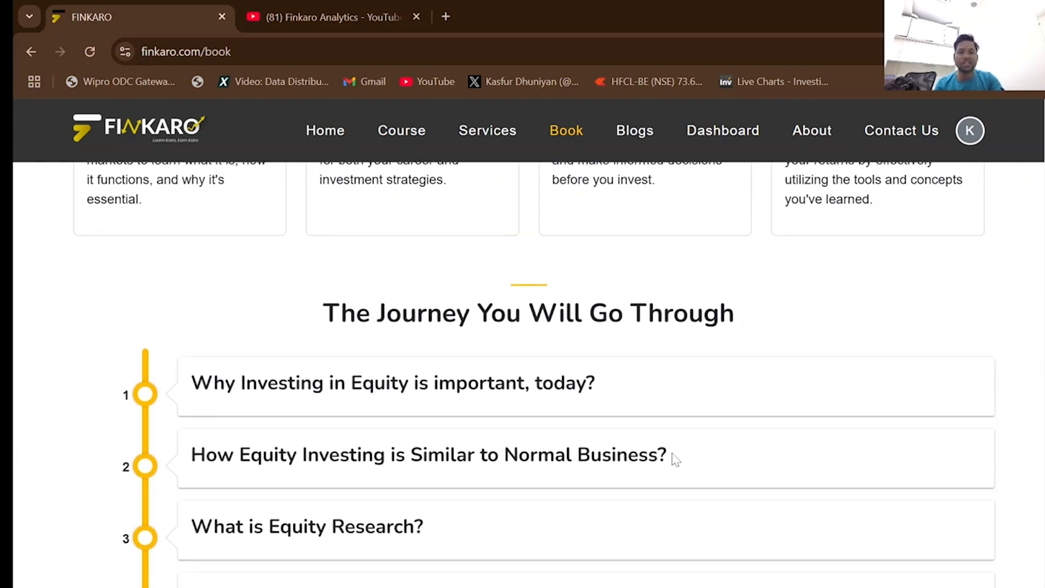
{"action": "scroll", "coordinate": [675, 468], "scroll_direction": "down", "scroll_amount": 5}
{"action": "scroll", "coordinate": [678, 457], "scroll_direction": "down", "scroll_amount": 12}
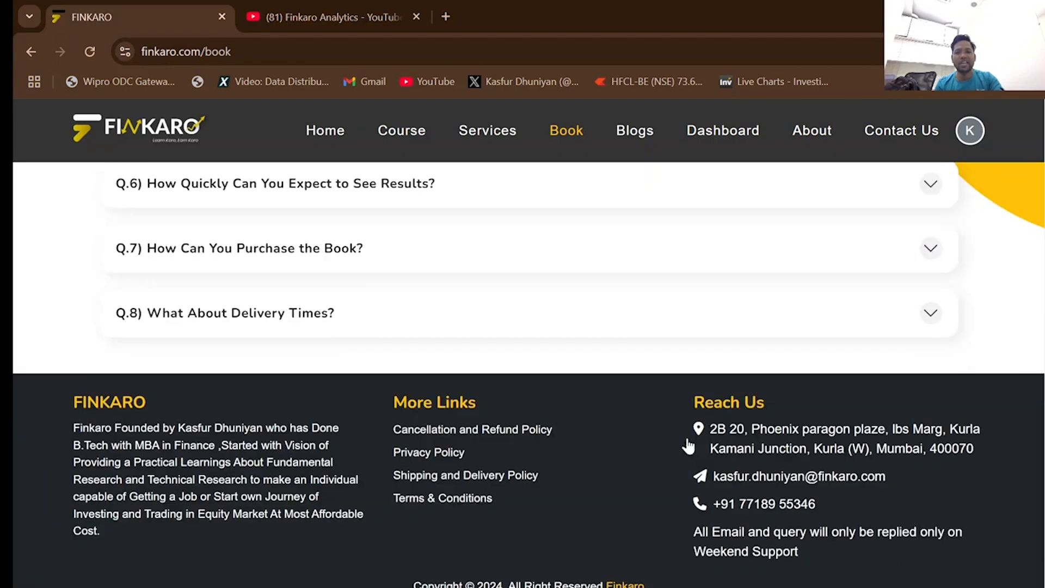
{"action": "scroll", "coordinate": [748, 342], "scroll_direction": "up", "scroll_amount": 16}
{"action": "scroll", "coordinate": [747, 342], "scroll_direction": "up", "scroll_amount": 10}
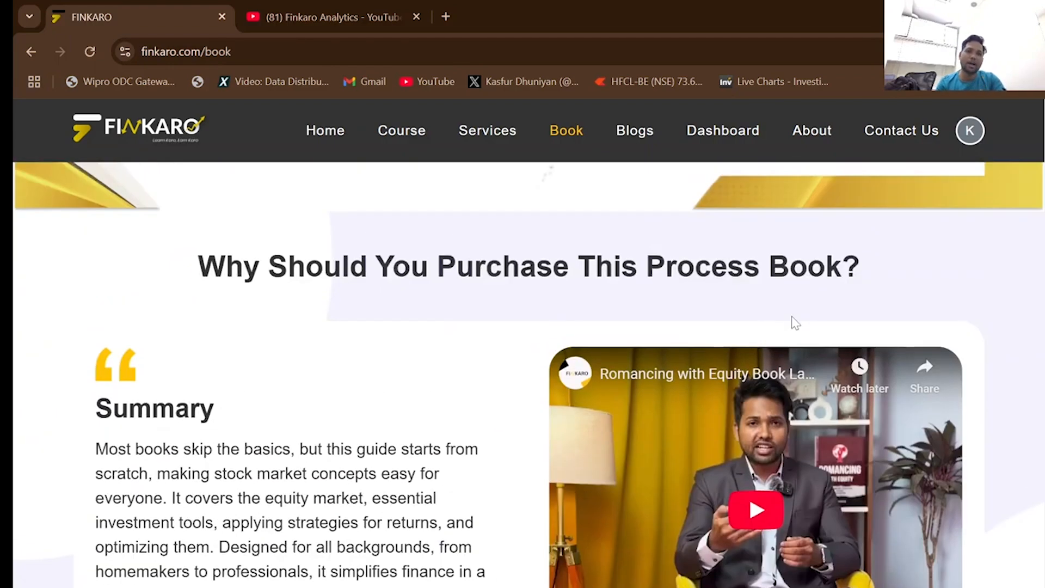
{"action": "scroll", "coordinate": [778, 262], "scroll_direction": "up", "scroll_amount": 5}
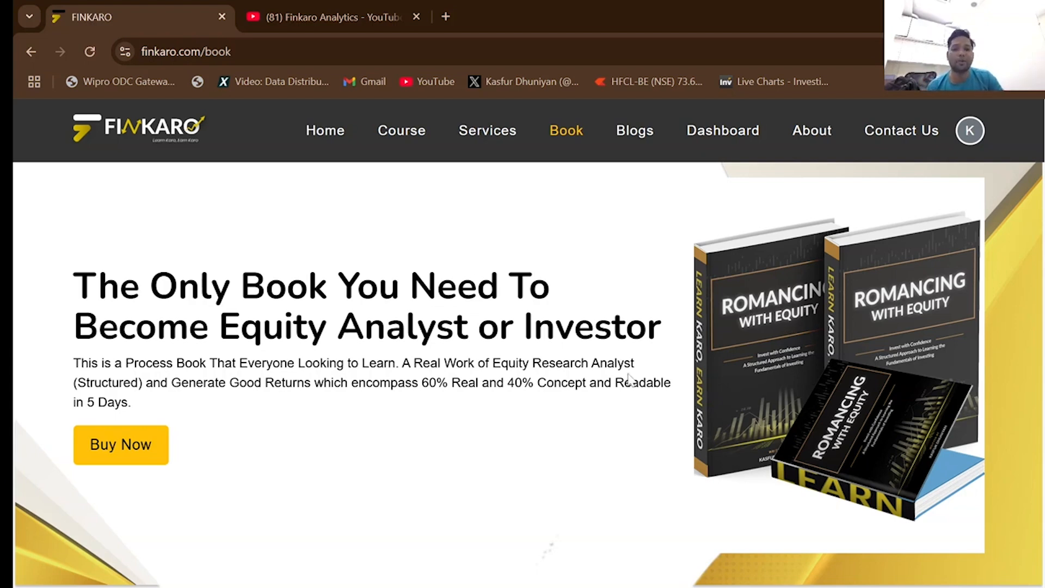
{"action": "scroll", "coordinate": [731, 391], "scroll_direction": "down", "scroll_amount": 6}
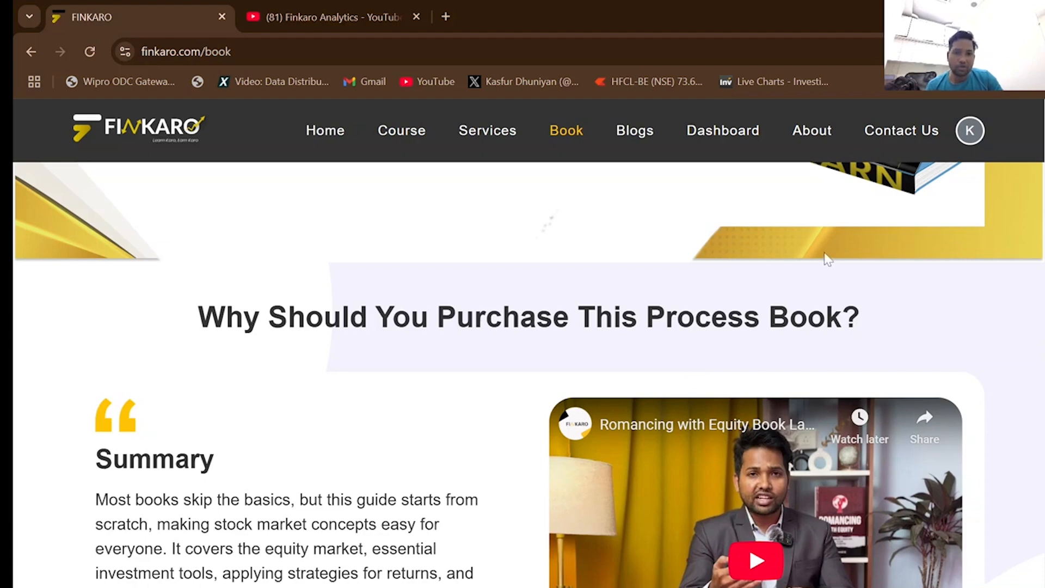
{"action": "scroll", "coordinate": [830, 261], "scroll_direction": "up", "scroll_amount": 4}
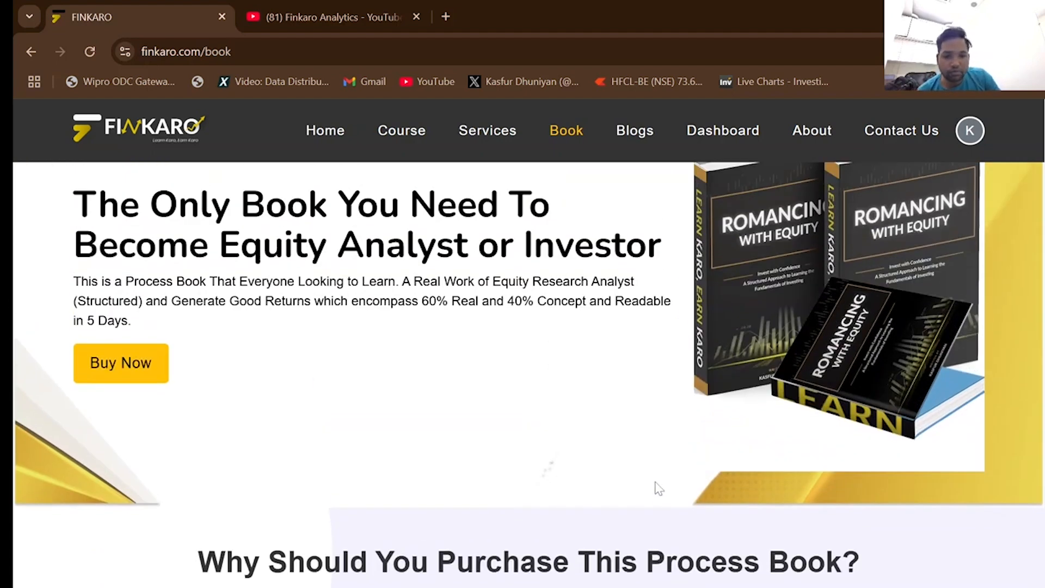
Switch back to the Power BI Practice File and show the blank report page.
{"action": "mouse_move", "coordinate": [695, 585]}
{"action": "left_click", "coordinate": [509, 543]}
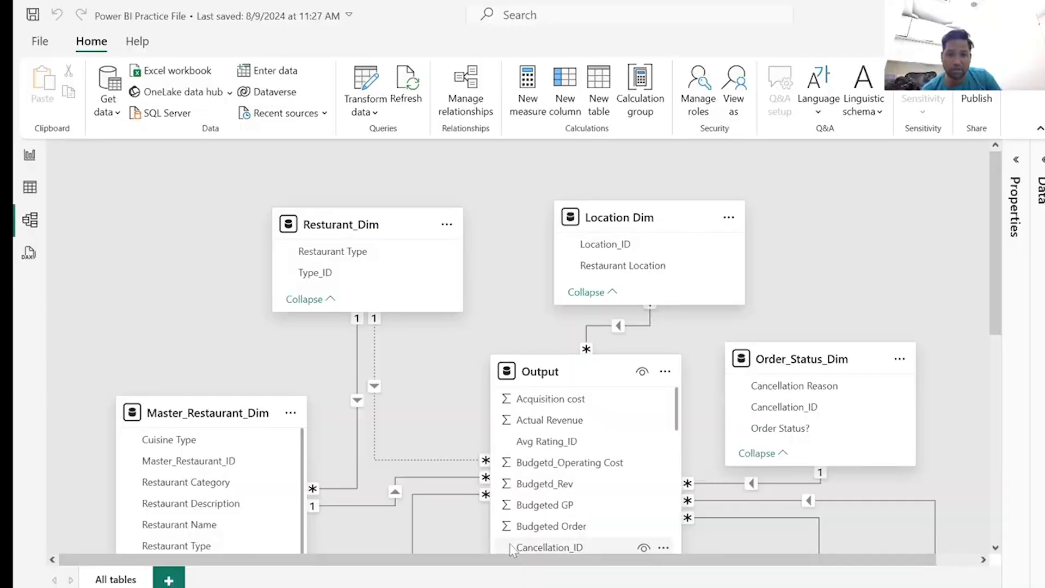
{"action": "left_click", "coordinate": [30, 156]}
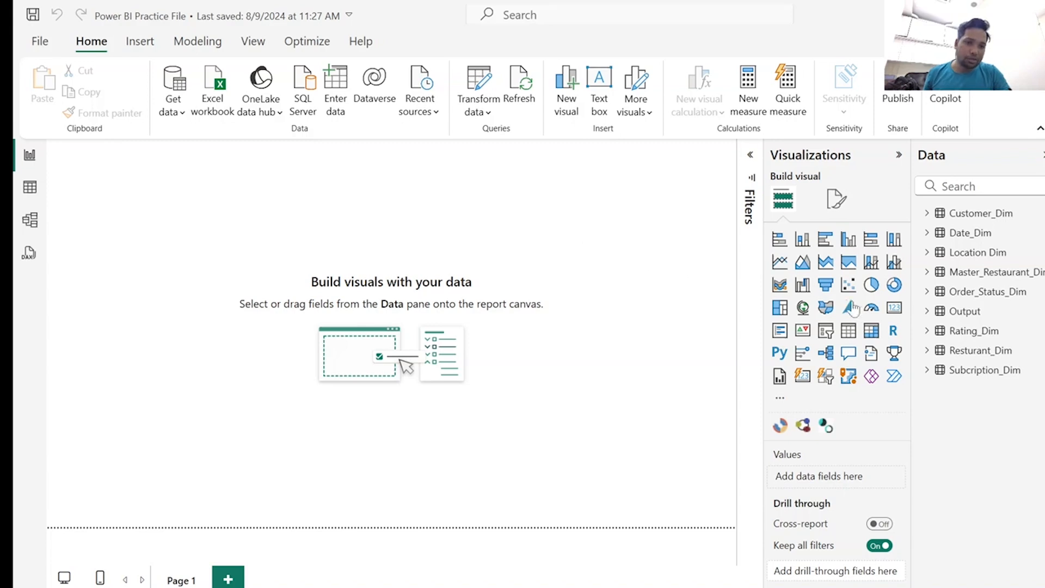
Add a slicer to the page's upper-left corner, shrink it to a short strip and fill it with Date from Date_Dim.
{"action": "left_click", "coordinate": [826, 331]}
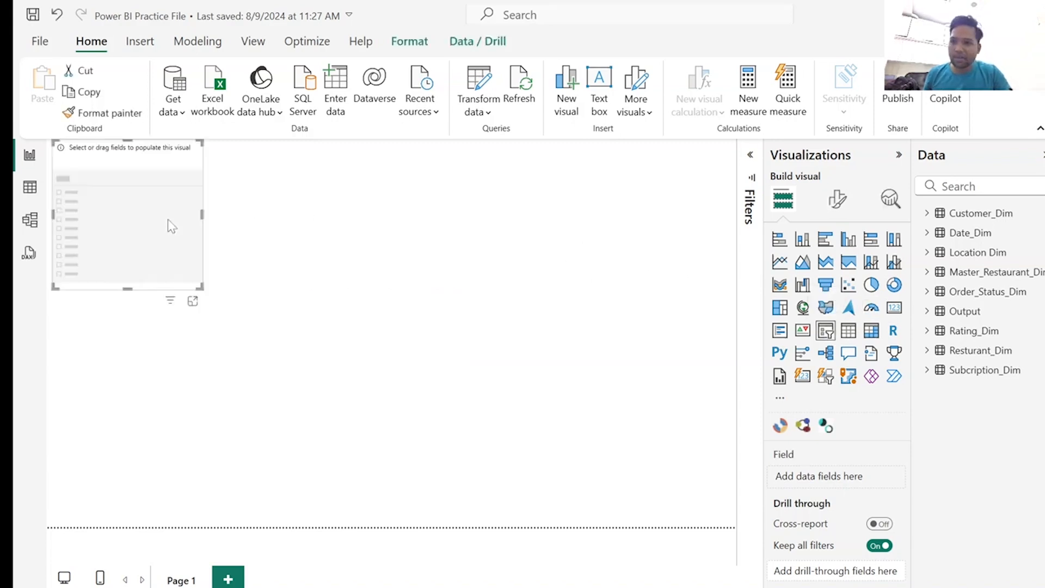
{"action": "left_click_drag", "start_coordinate": [130, 290], "coordinate": [121, 175]}
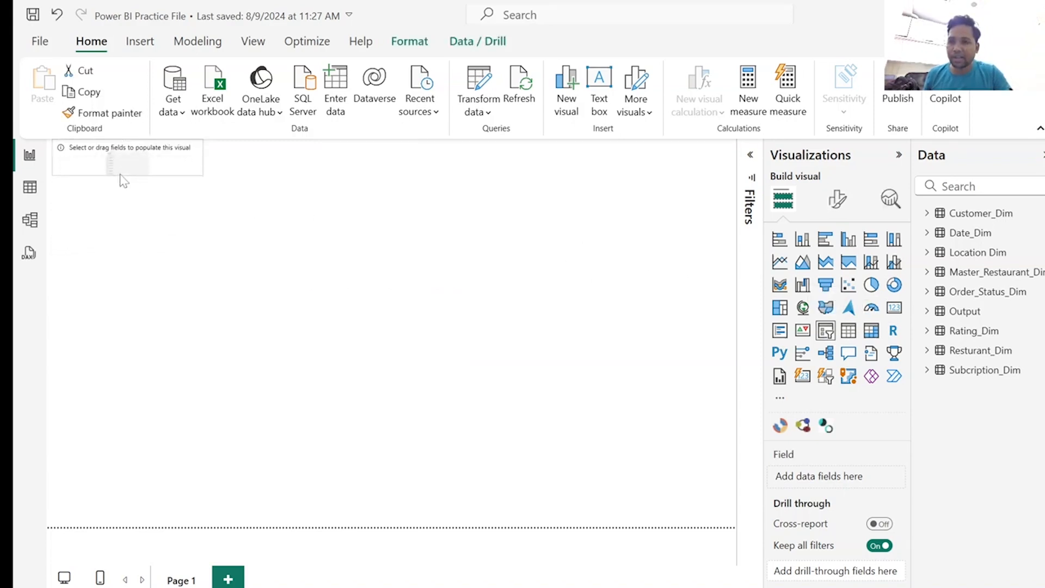
{"action": "left_click", "coordinate": [928, 232]}
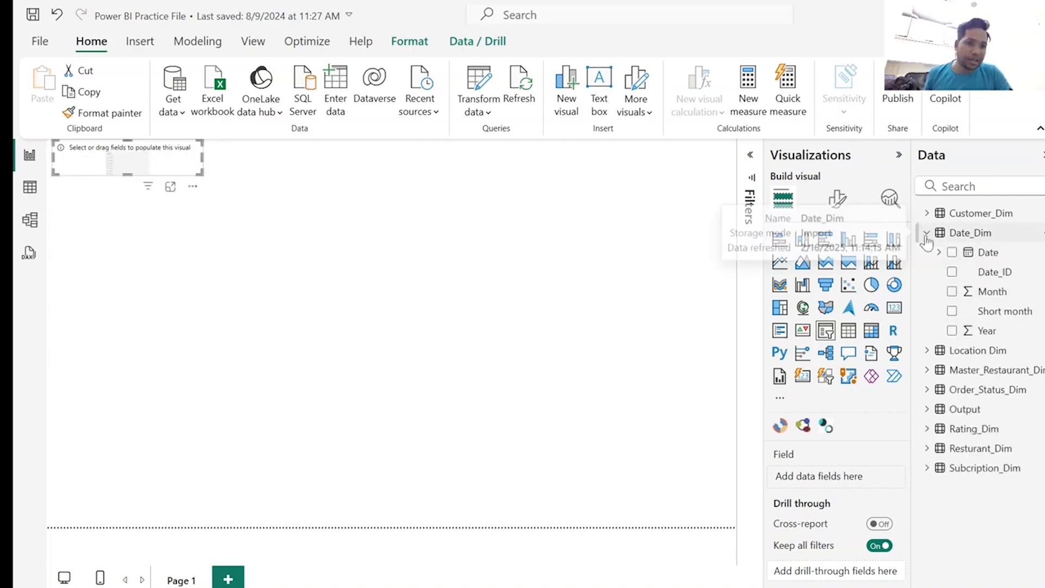
{"action": "left_click", "coordinate": [951, 253]}
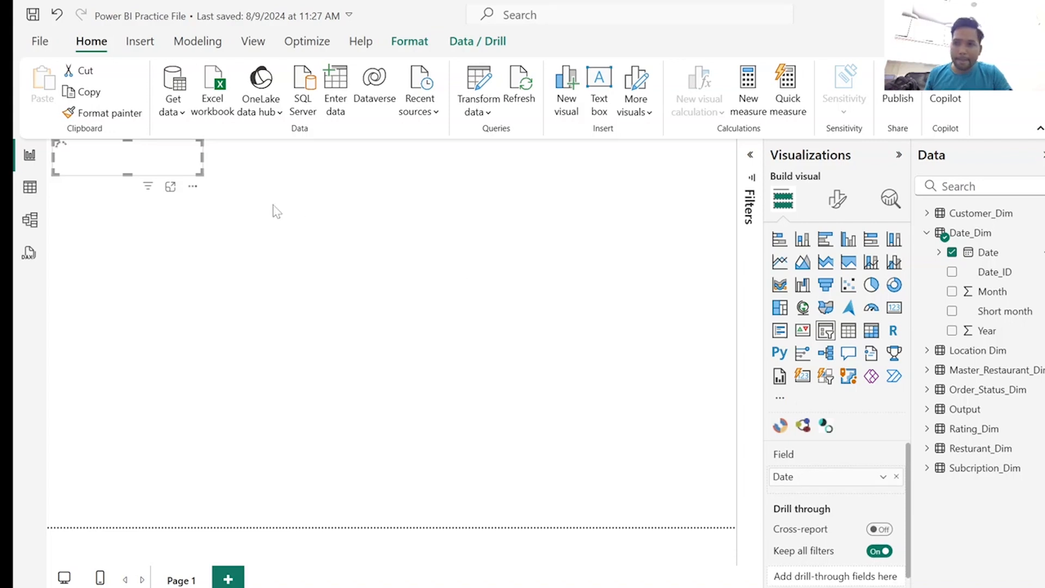
Change the Date slicer's style from Between to Dropdown and check its expanded list of dates.
{"action": "left_click", "coordinate": [838, 200]}
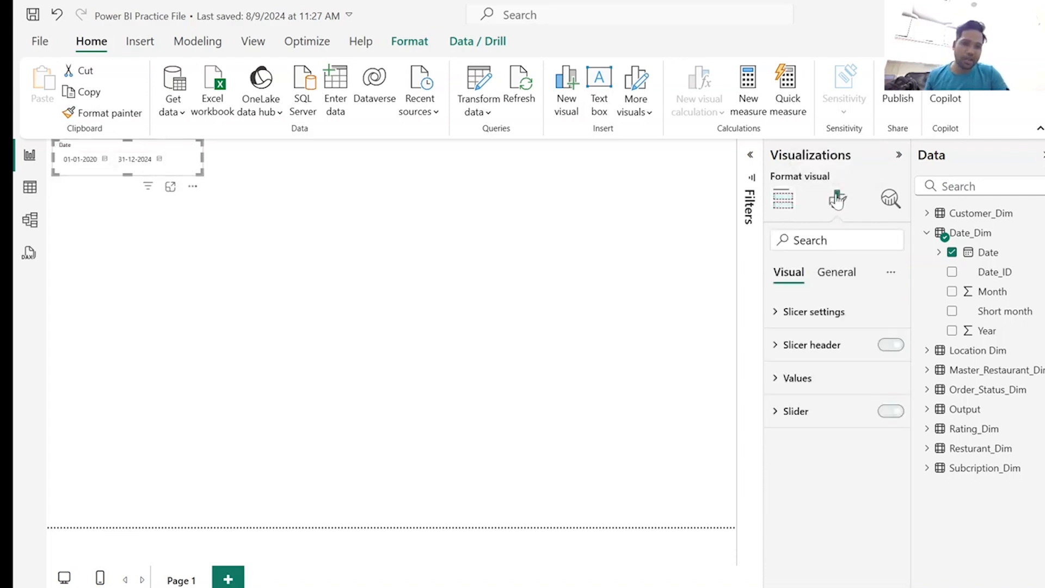
{"action": "left_click", "coordinate": [787, 312]}
{"action": "left_click", "coordinate": [811, 394]}
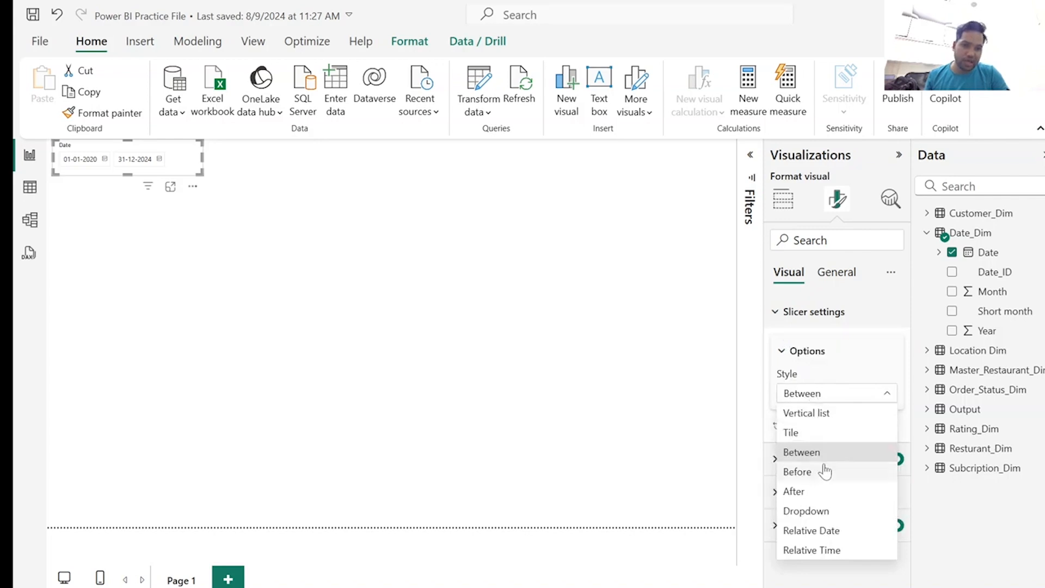
{"action": "left_click", "coordinate": [833, 513]}
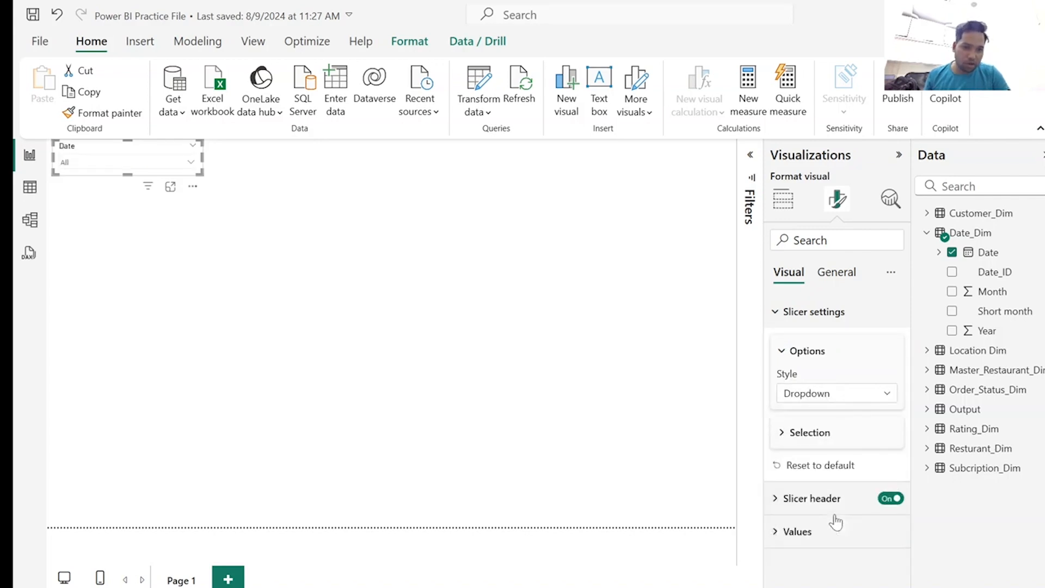
{"action": "left_click", "coordinate": [793, 435]}
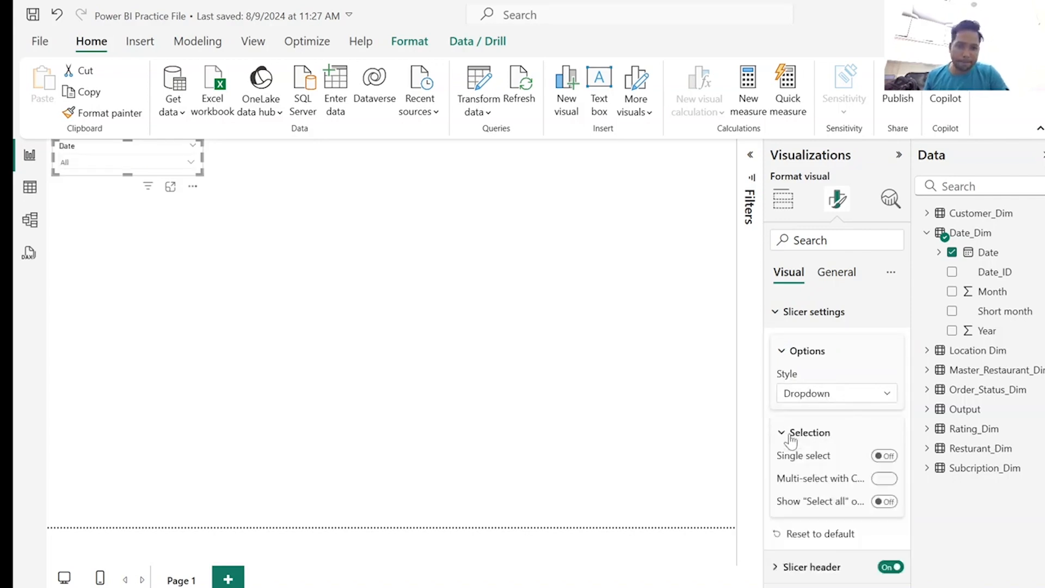
{"action": "left_click", "coordinate": [791, 436]}
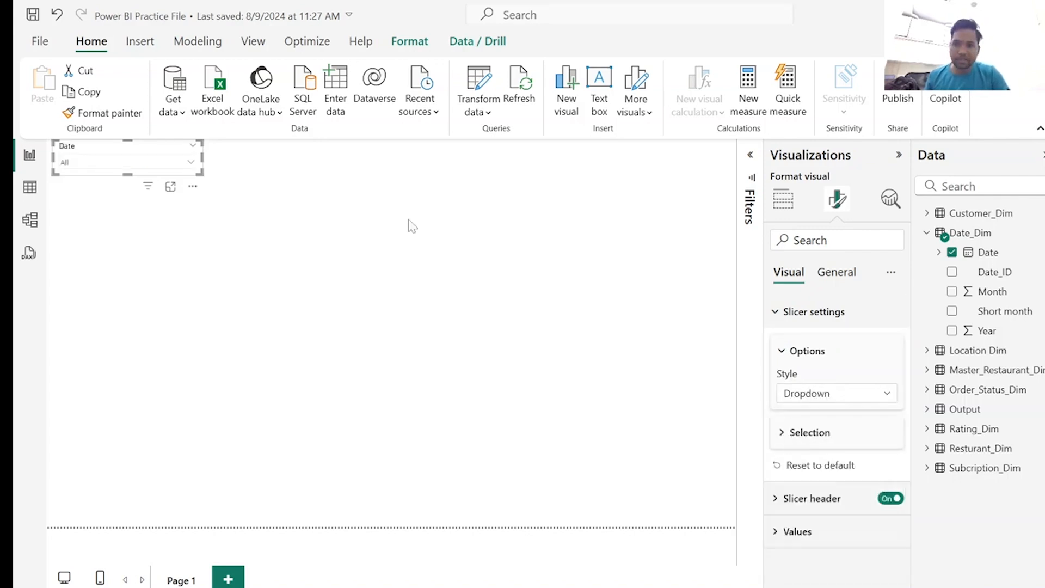
{"action": "left_click", "coordinate": [190, 162]}
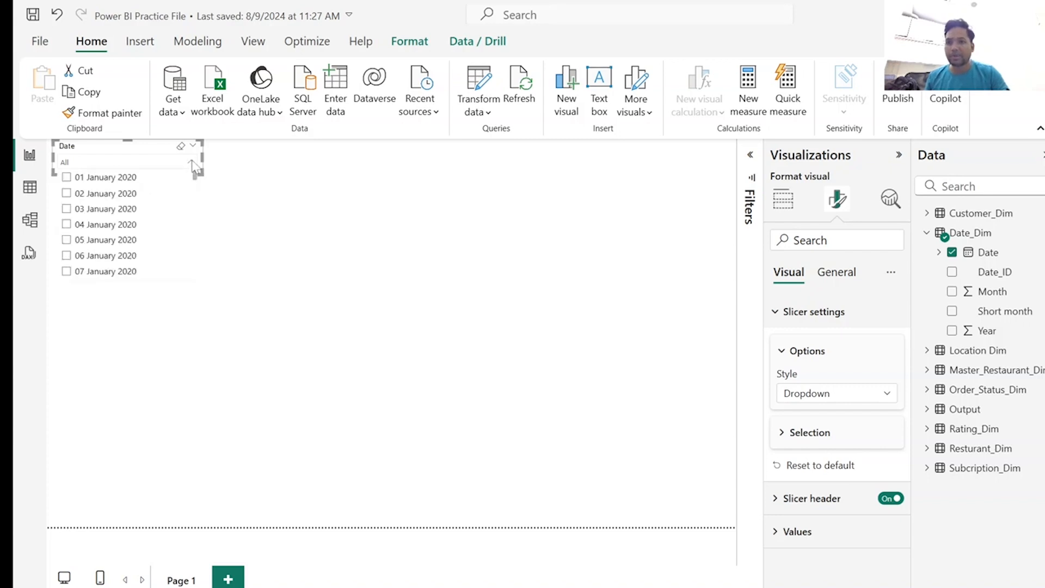
{"action": "left_click", "coordinate": [193, 164]}
{"action": "left_click", "coordinate": [194, 164]}
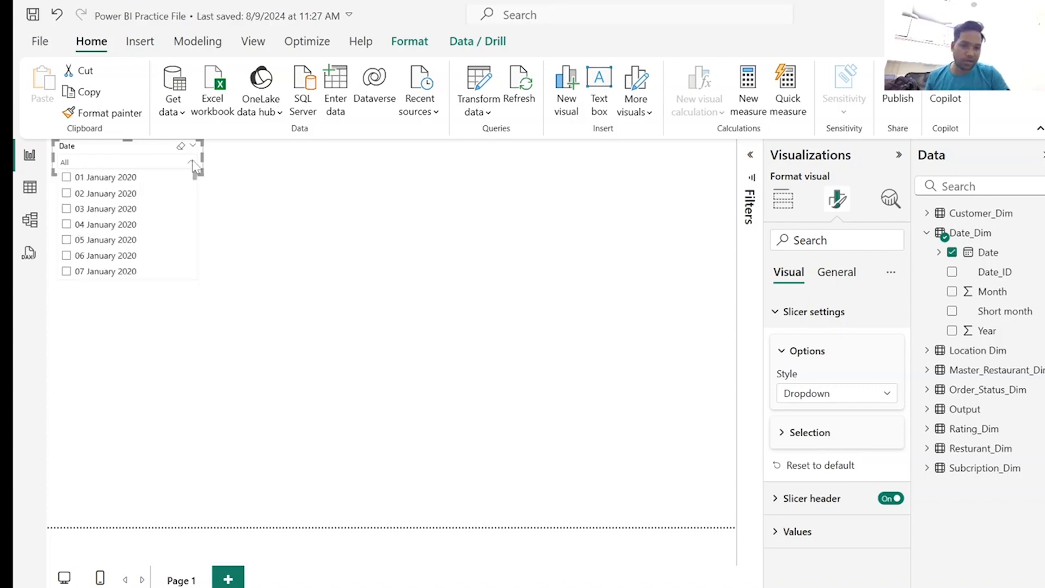
{"action": "left_click", "coordinate": [194, 164]}
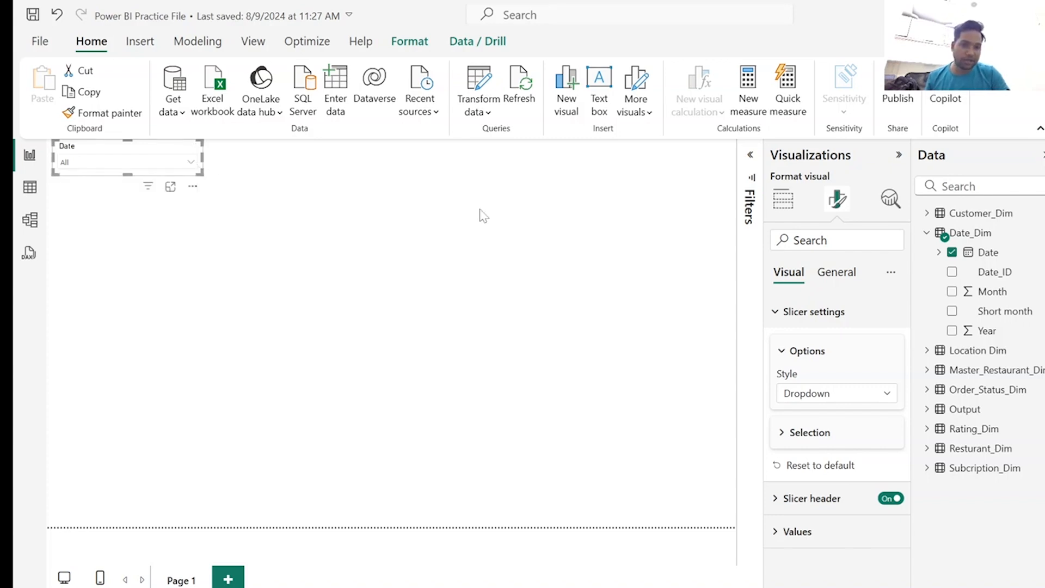
Replace the slicer's Date field with Year from the Date Hierarchy in Date_Dim and check its list of values.
{"action": "left_click", "coordinate": [839, 277]}
{"action": "left_click", "coordinate": [798, 275]}
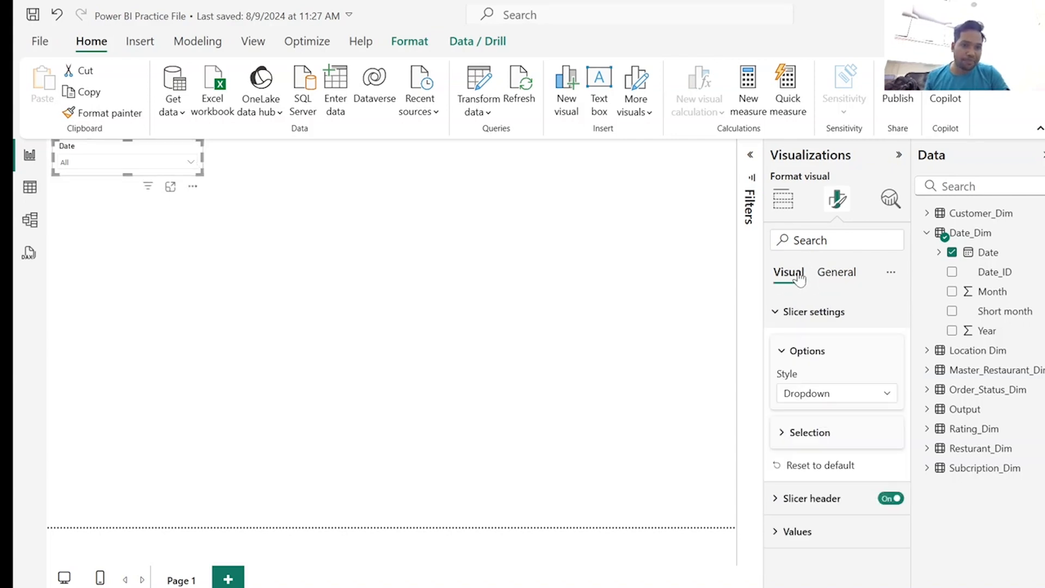
{"action": "left_click", "coordinate": [939, 253]}
{"action": "left_click", "coordinate": [951, 272]}
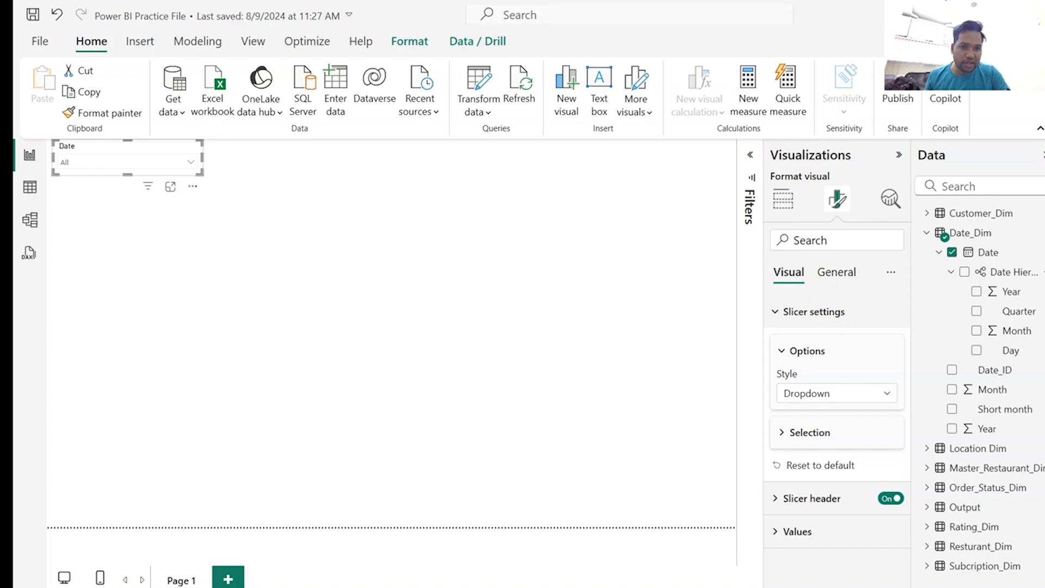
{"action": "left_click", "coordinate": [784, 201]}
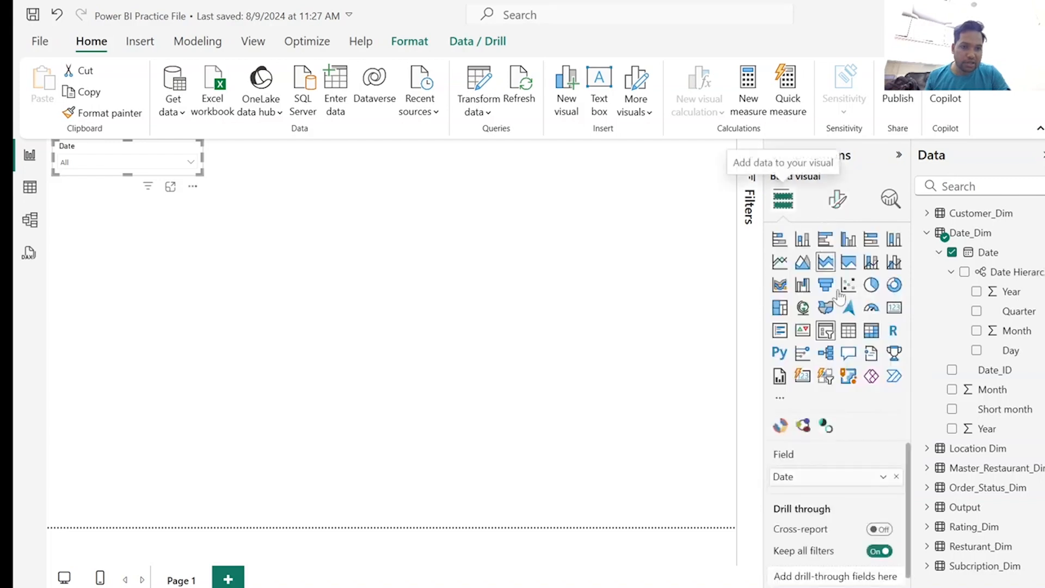
{"action": "left_click", "coordinate": [884, 479]}
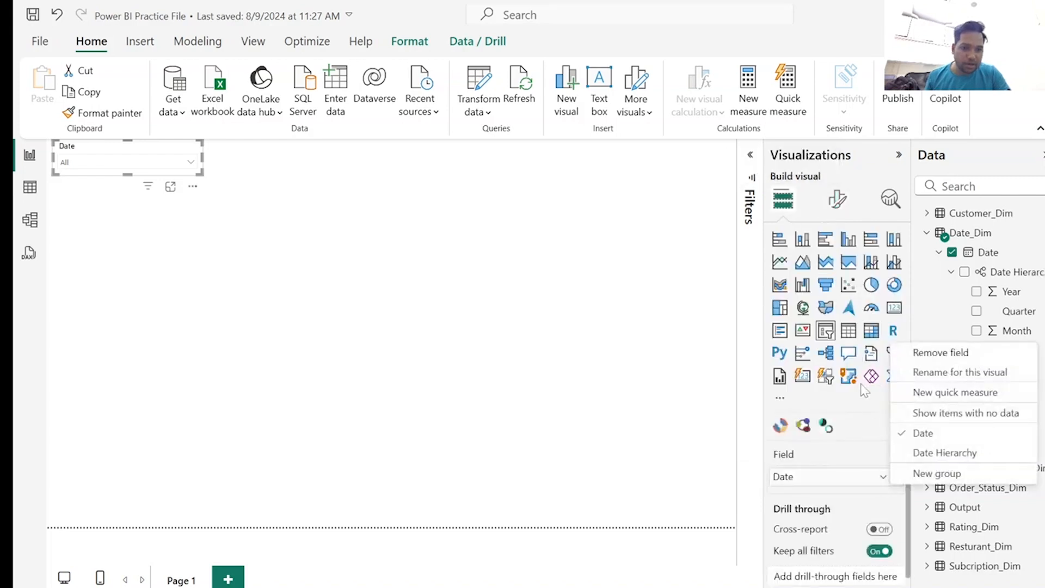
{"action": "left_click", "coordinate": [870, 447]}
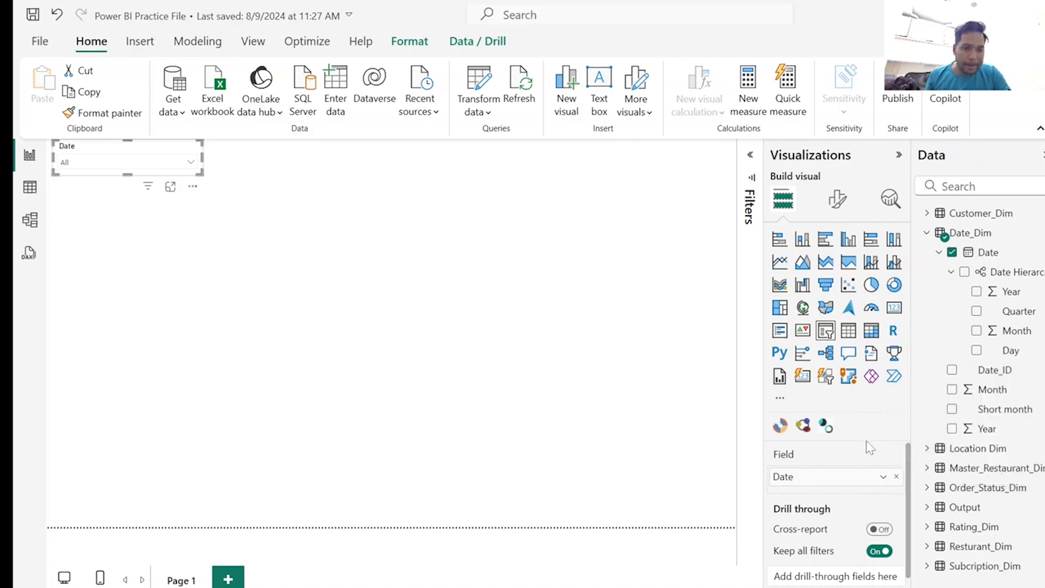
{"action": "left_click", "coordinate": [897, 477]}
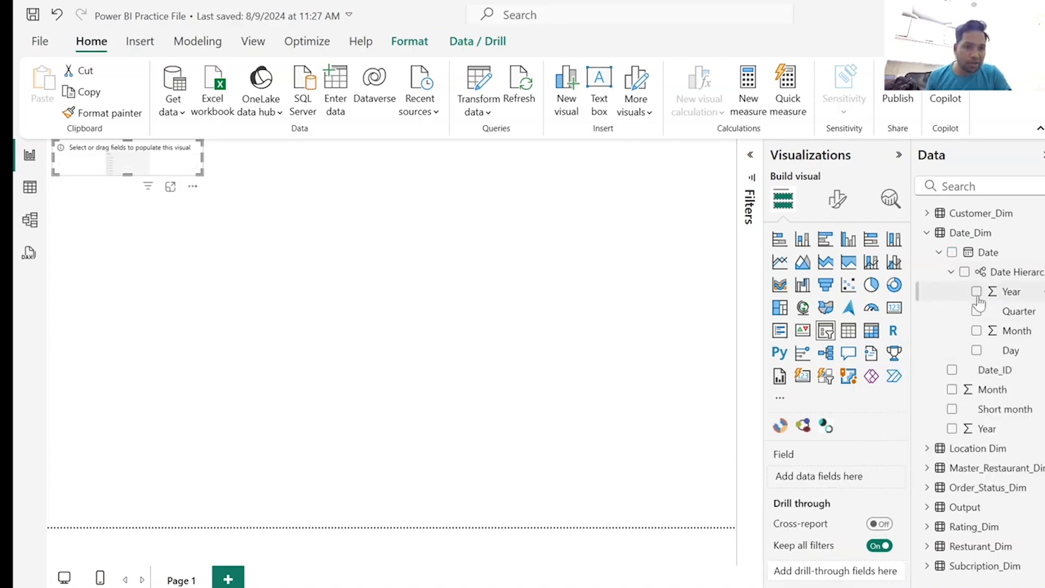
{"action": "left_click", "coordinate": [977, 293]}
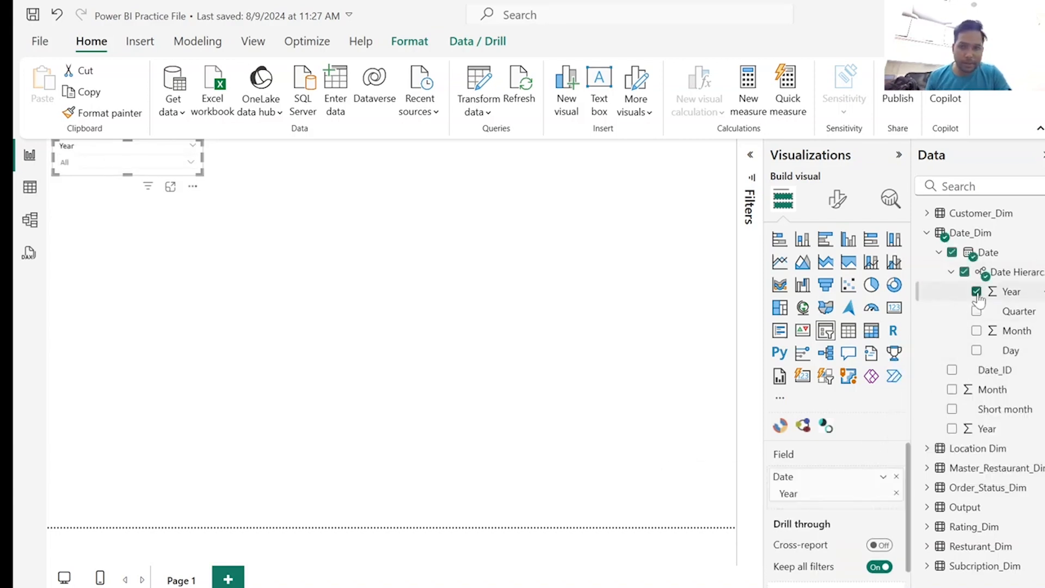
{"action": "left_click", "coordinate": [191, 161]}
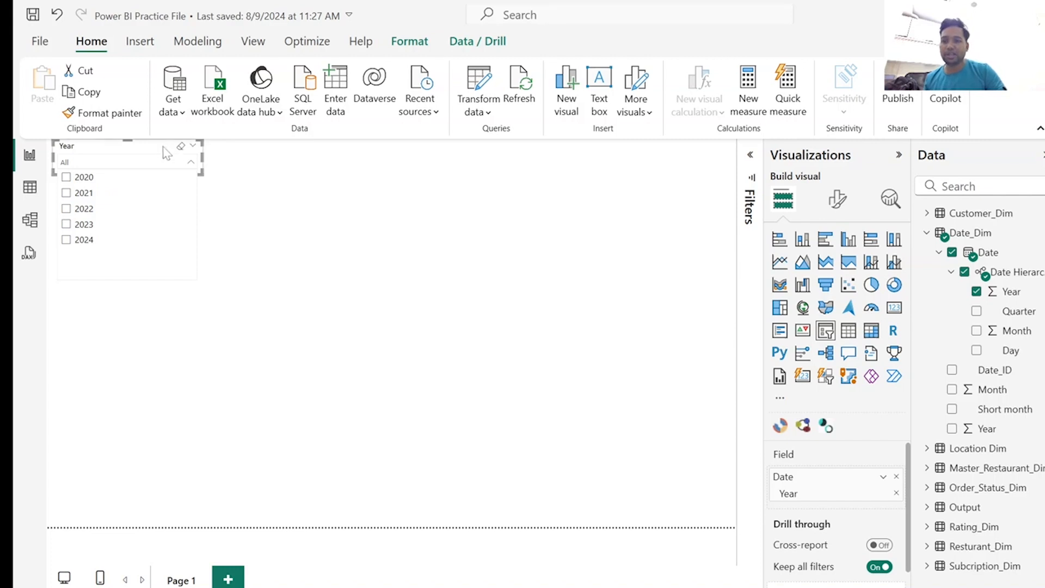
{"action": "left_click", "coordinate": [164, 147]}
Narrow the Year slicer and place four copies of it in a row beside it along the page's upper edge.
{"action": "left_click_drag", "start_coordinate": [202, 157], "coordinate": [151, 164]}
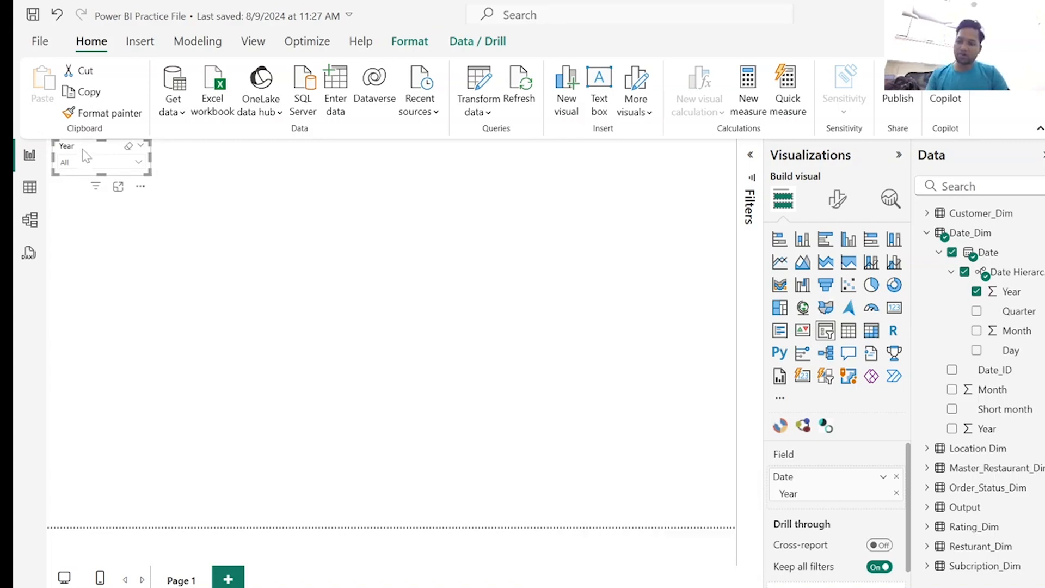
{"action": "key", "text": "ctrl+c"}
{"action": "key", "text": "ctrl+v"}
{"action": "left_click_drag", "start_coordinate": [89, 158], "coordinate": [195, 156]}
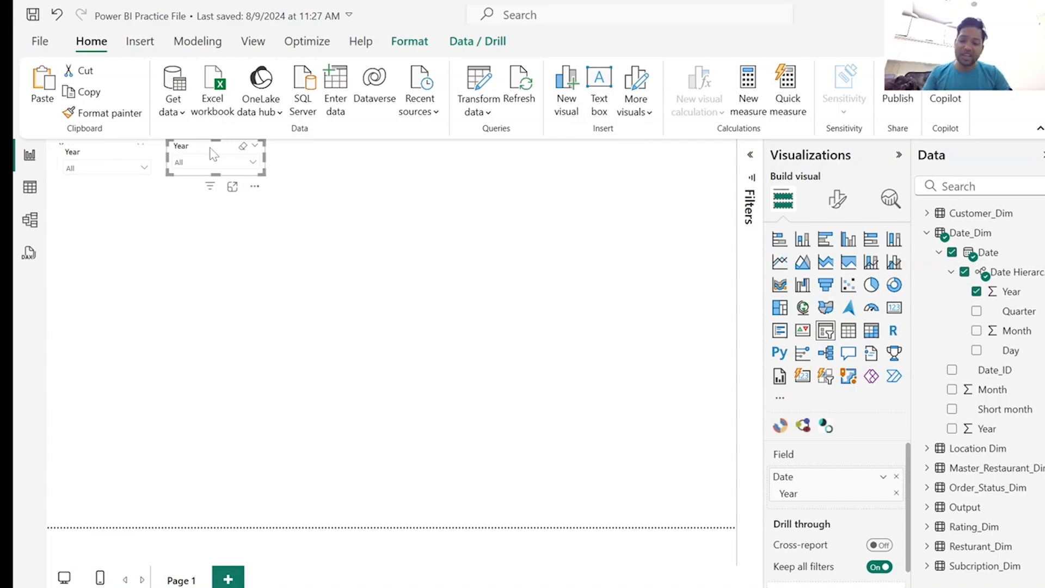
{"action": "key", "text": "ctrl+v"}
{"action": "left_click_drag", "start_coordinate": [208, 155], "coordinate": [320, 157]}
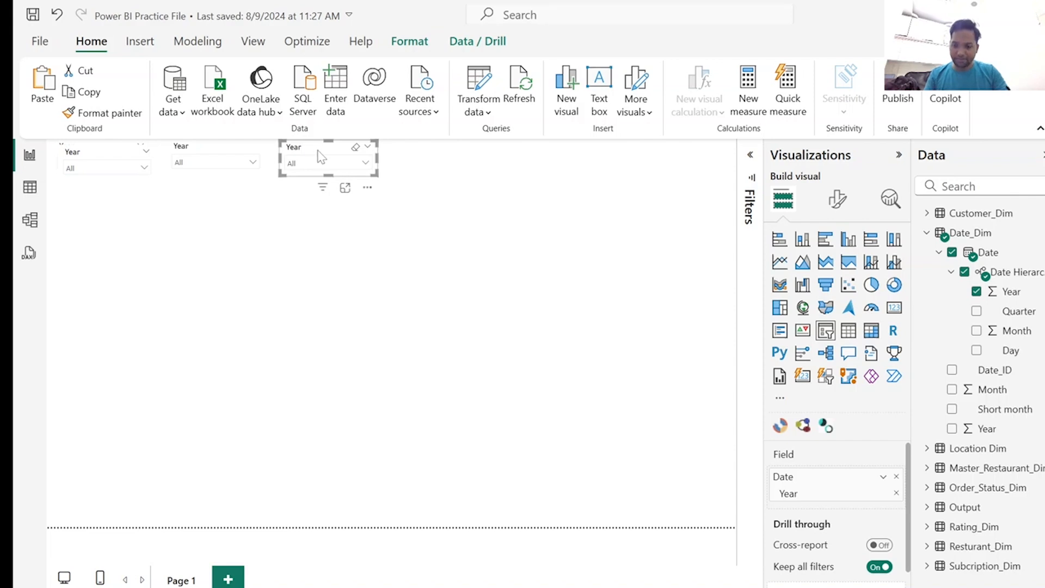
{"action": "key", "text": "ctrl+v"}
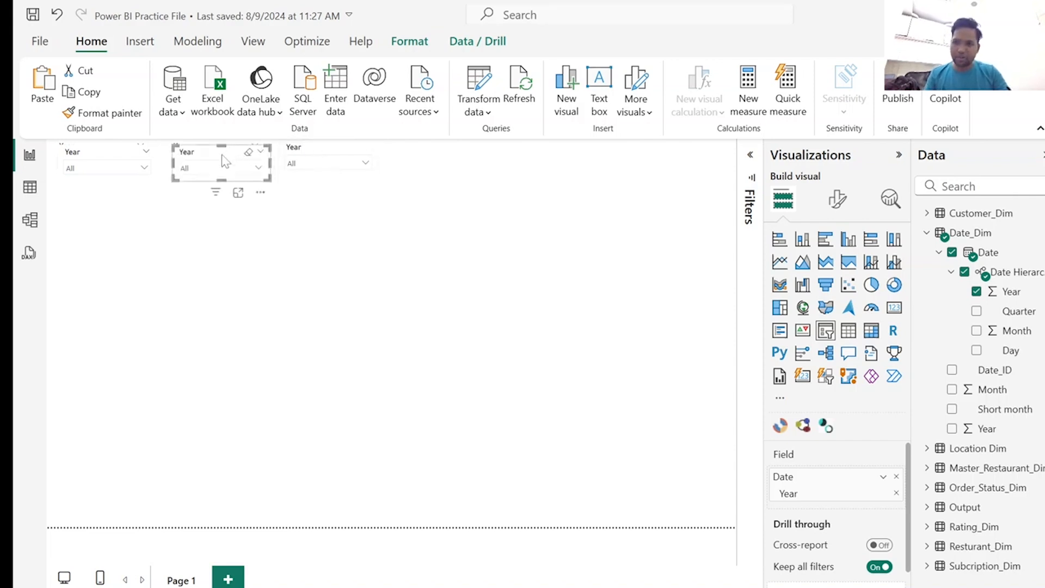
{"action": "left_click_drag", "start_coordinate": [201, 157], "coordinate": [419, 153]}
{"action": "key", "text": "ctrl+v"}
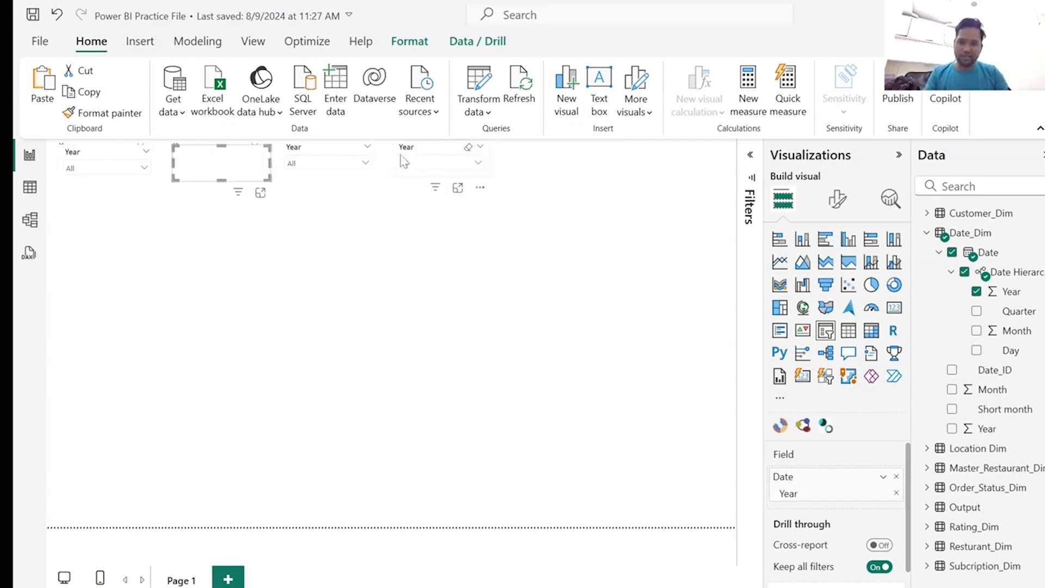
{"action": "left_click_drag", "start_coordinate": [207, 156], "coordinate": [542, 157]}
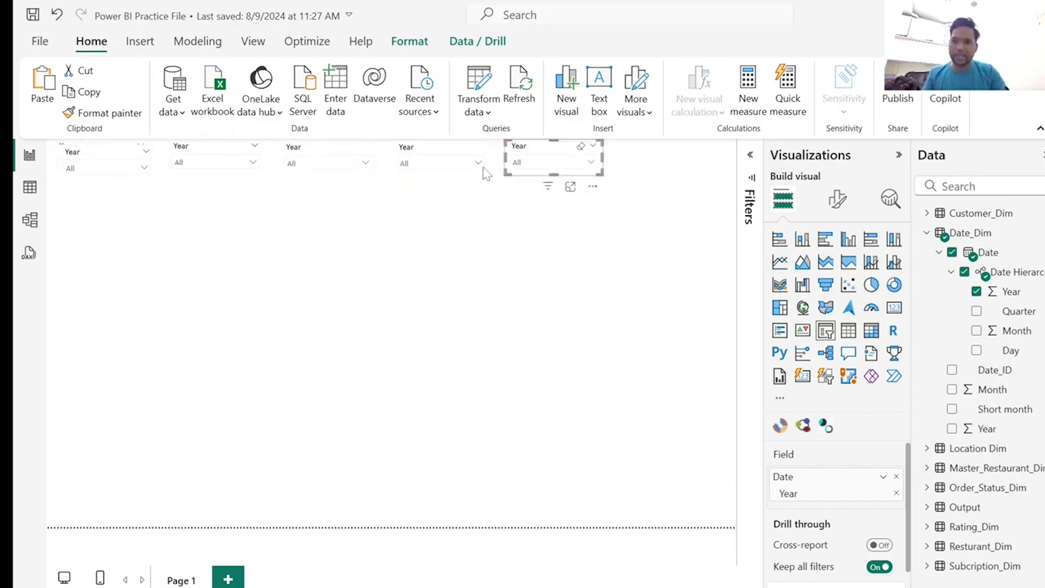
Replace the second slicer's Year field with Quarter from the Date Hierarchy and check its dropdown list.
{"action": "left_click", "coordinate": [204, 155]}
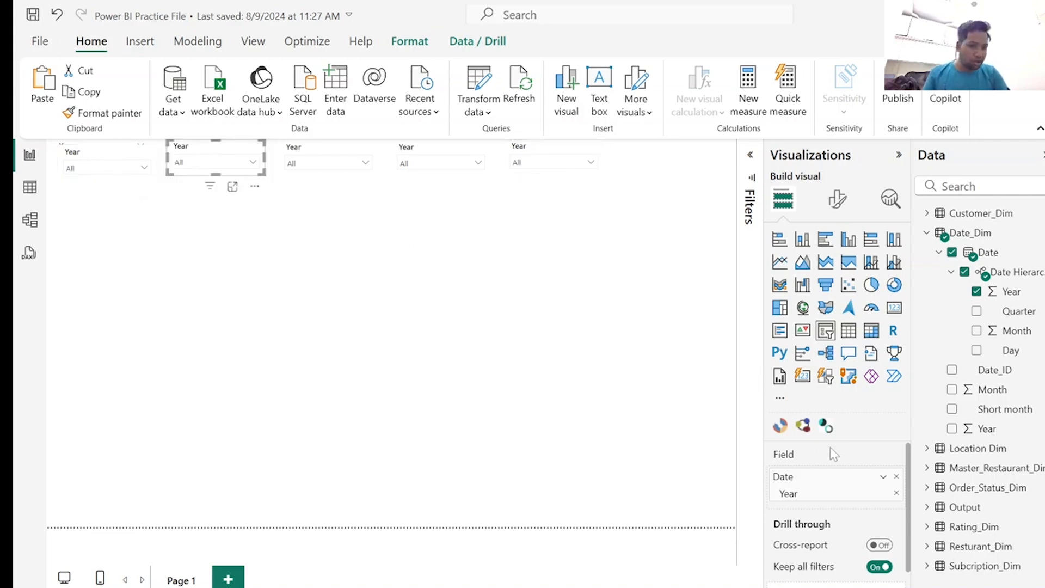
{"action": "left_click", "coordinate": [897, 477]}
{"action": "left_click", "coordinate": [977, 311]}
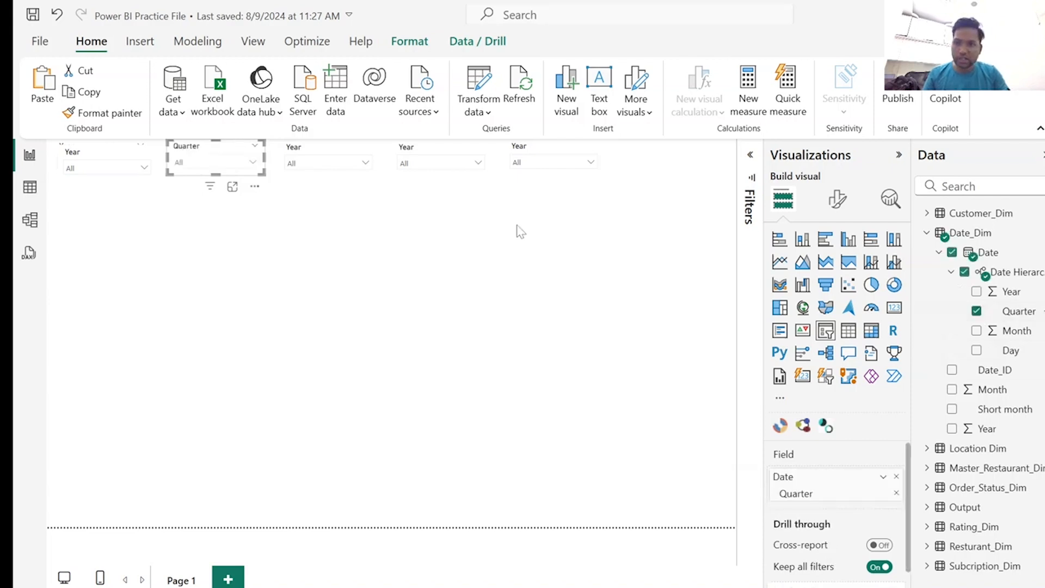
{"action": "left_click", "coordinate": [253, 163]}
{"action": "left_click", "coordinate": [253, 163]}
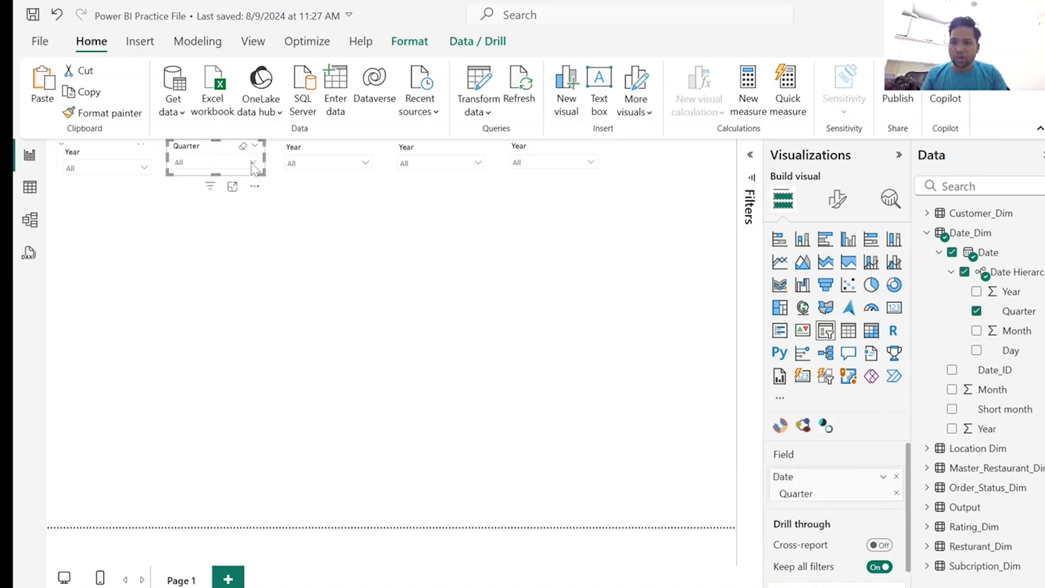
{"action": "left_click", "coordinate": [253, 164]}
{"action": "left_click", "coordinate": [252, 164]}
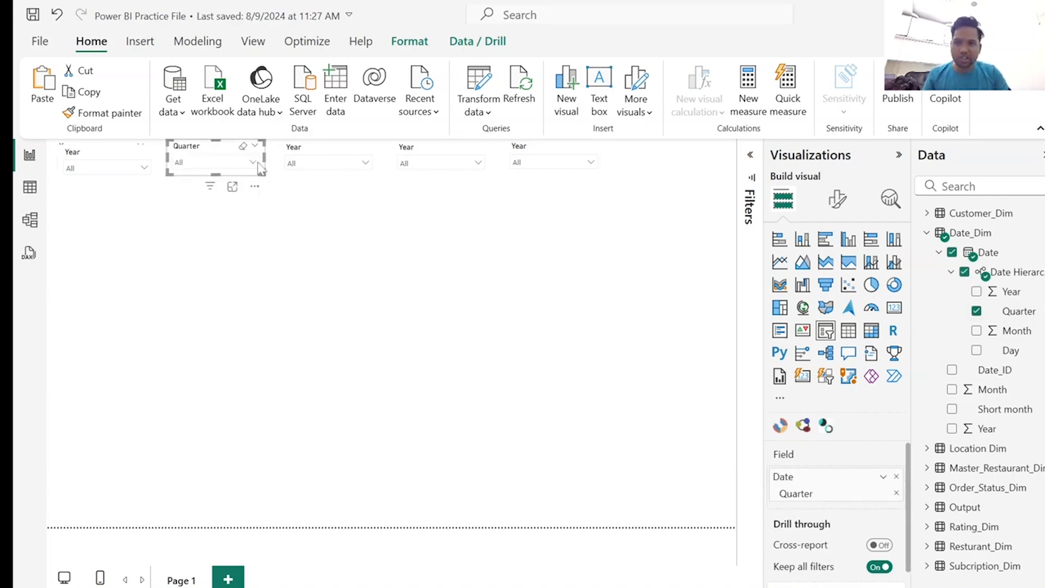
Replace the third slicer's Year field with Month from the Date Hierarchy and check its dropdown list.
{"action": "left_click", "coordinate": [333, 156]}
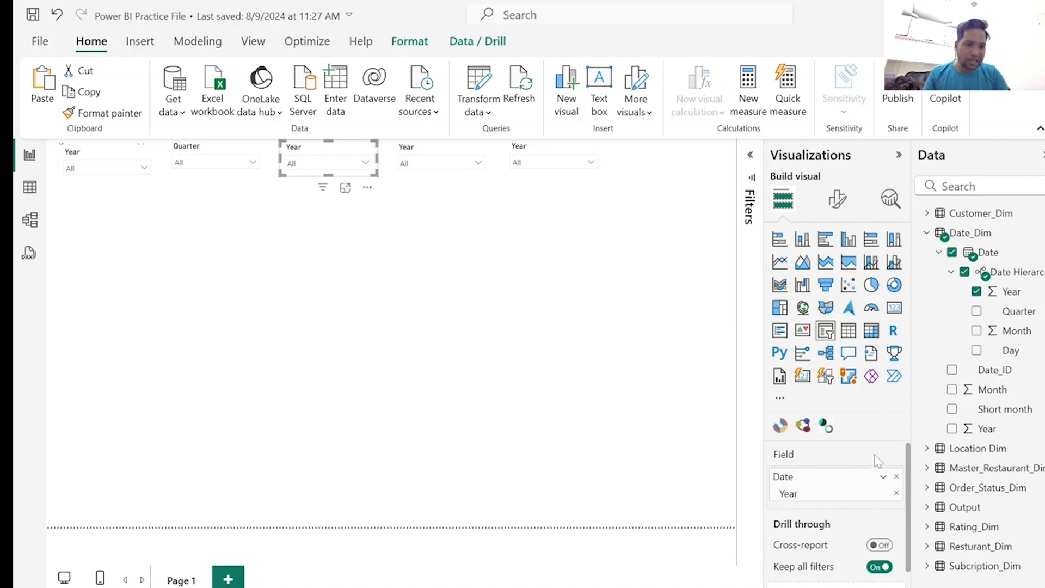
{"action": "left_click", "coordinate": [897, 477]}
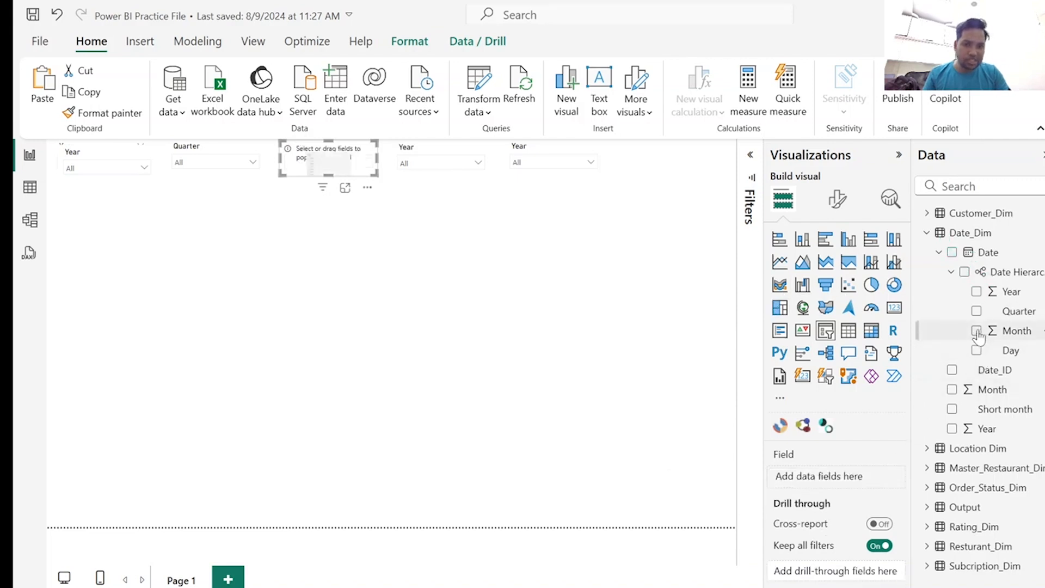
{"action": "left_click", "coordinate": [977, 330]}
{"action": "left_click", "coordinate": [366, 163]}
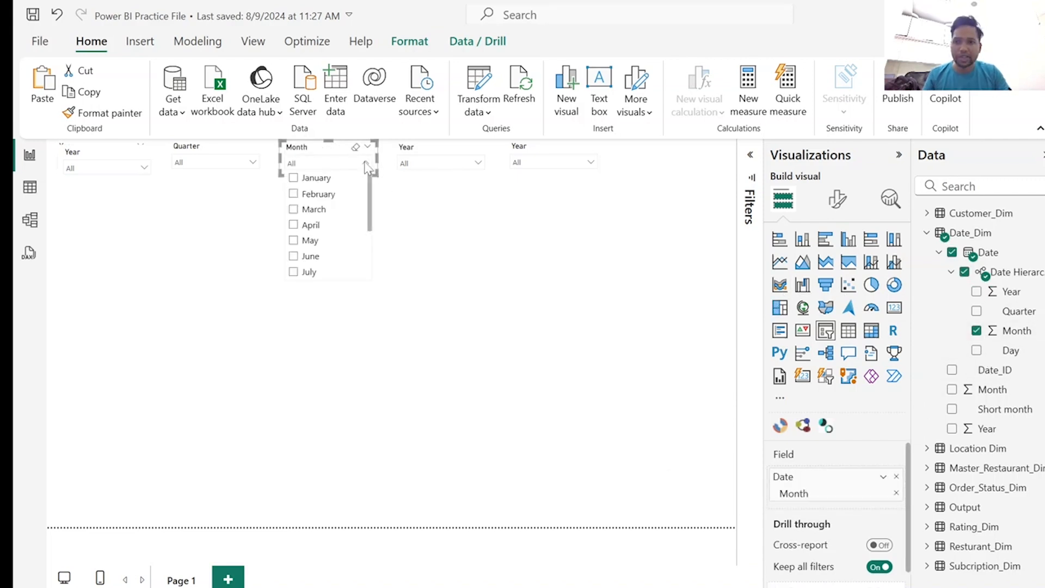
{"action": "left_click", "coordinate": [367, 163]}
Replace the fourth slicer's Year field with Restaurant Type from Resturant_Dim, and look at the Customer_Dim table data before returning to the report.
{"action": "left_click", "coordinate": [439, 151]}
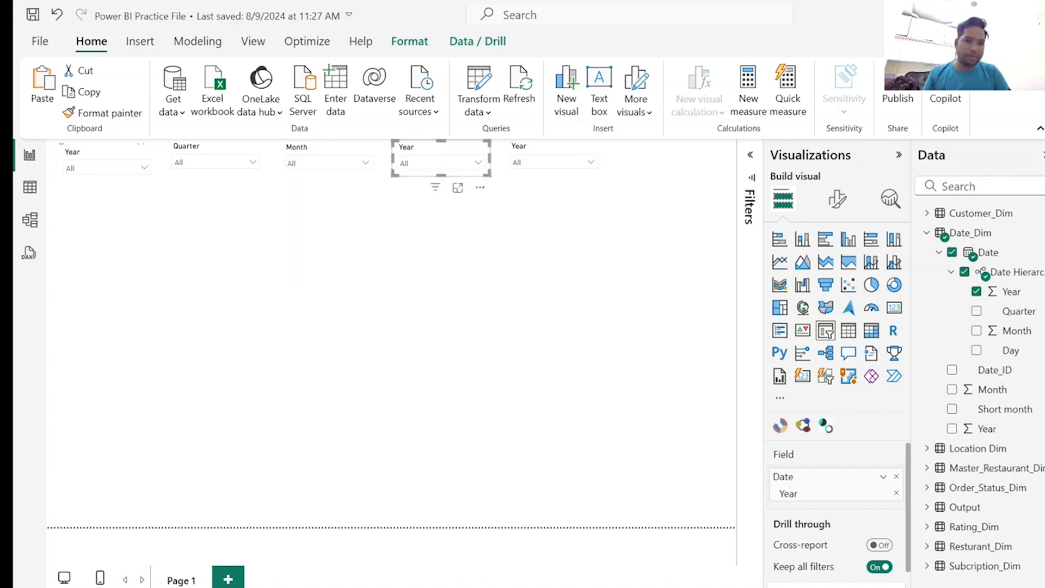
{"action": "left_click", "coordinate": [897, 477]}
{"action": "left_click", "coordinate": [979, 187]}
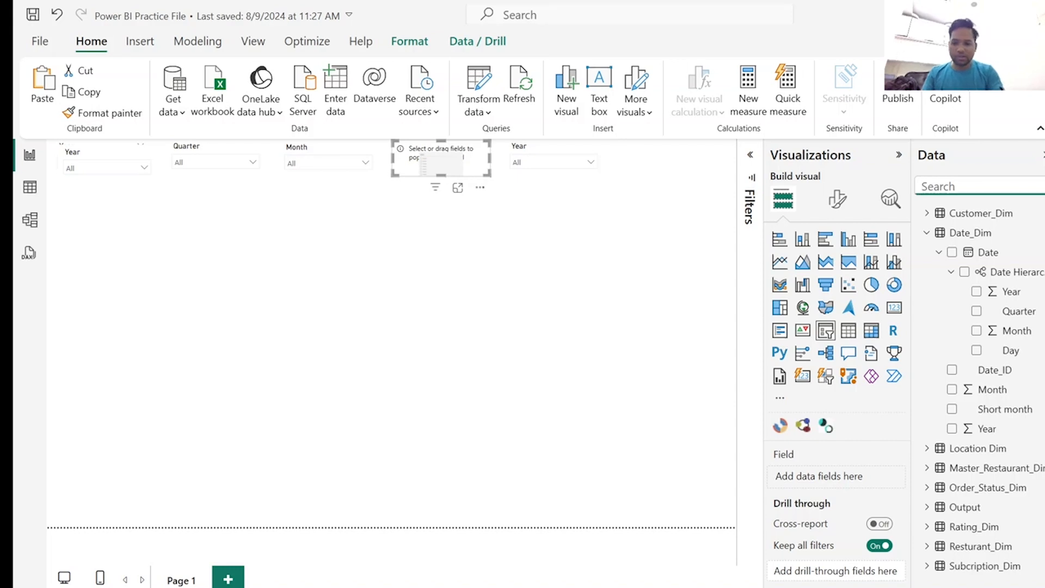
{"action": "type", "text": "rest"}
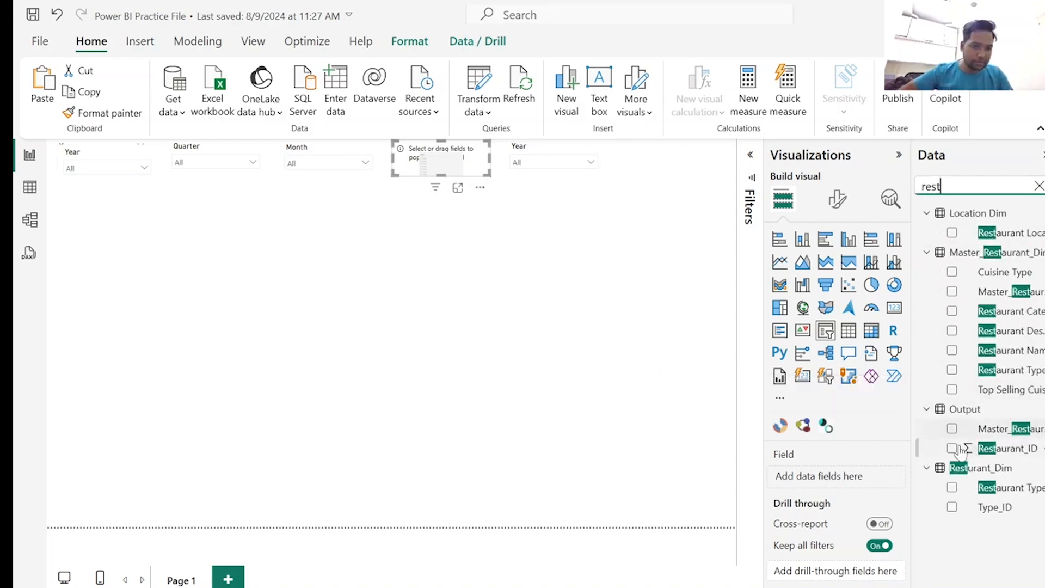
{"action": "left_click", "coordinate": [952, 488]}
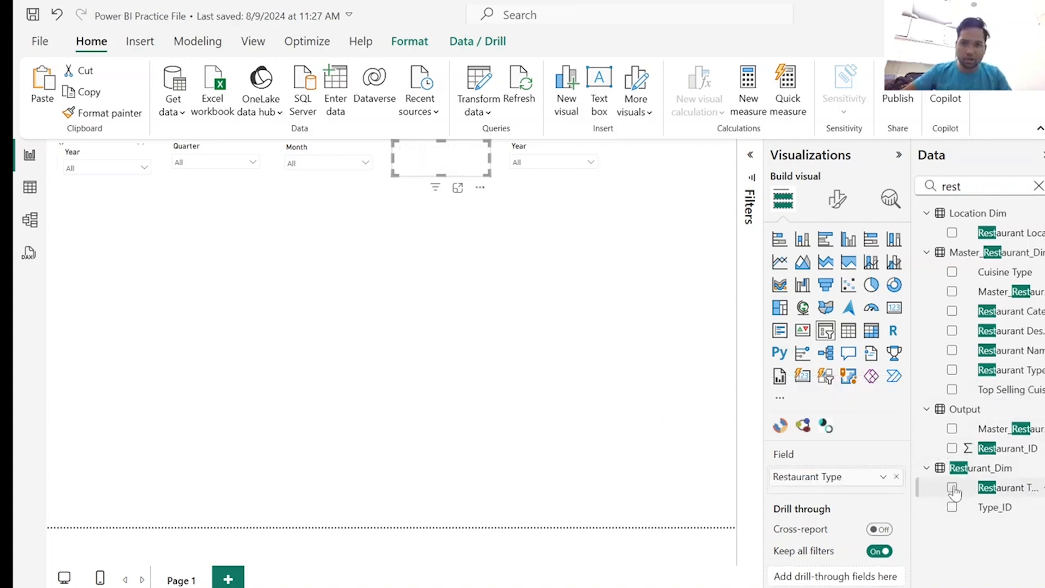
{"action": "left_click", "coordinate": [30, 187]}
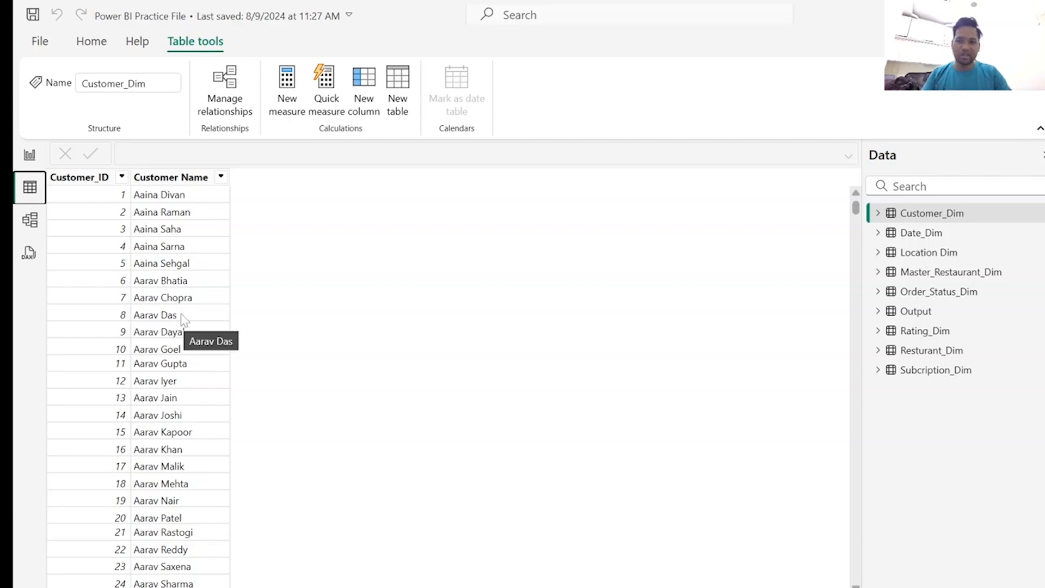
{"action": "left_click", "coordinate": [29, 158]}
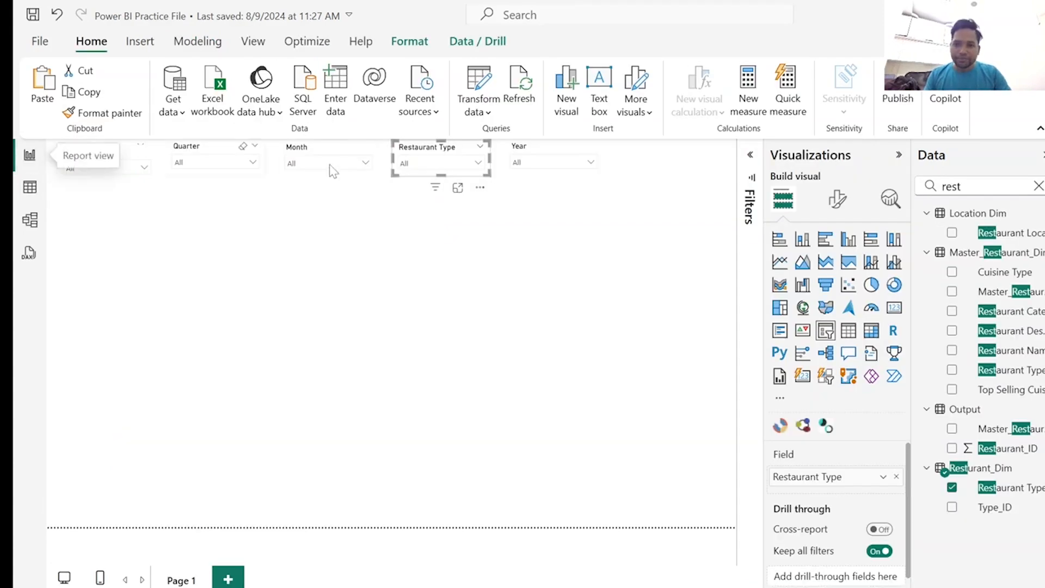
Replace the fifth slicer's Year field with Restaurant Category from Master_Restaurant_Dim.
{"action": "left_click", "coordinate": [541, 152]}
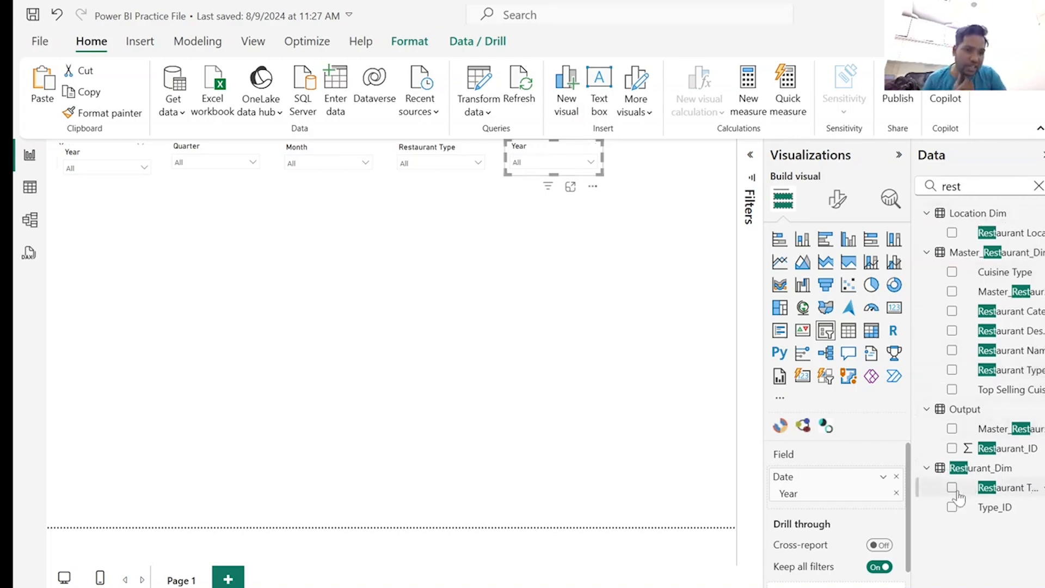
{"action": "left_click", "coordinate": [897, 476]}
{"action": "left_click_drag", "start_coordinate": [914, 332], "coordinate": [850, 343]}
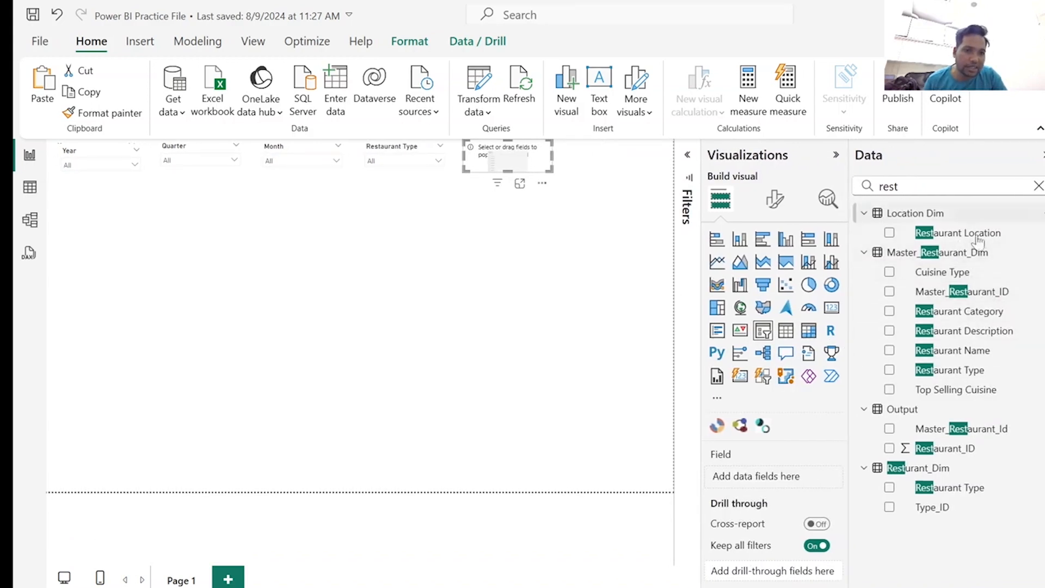
{"action": "left_click", "coordinate": [890, 312]}
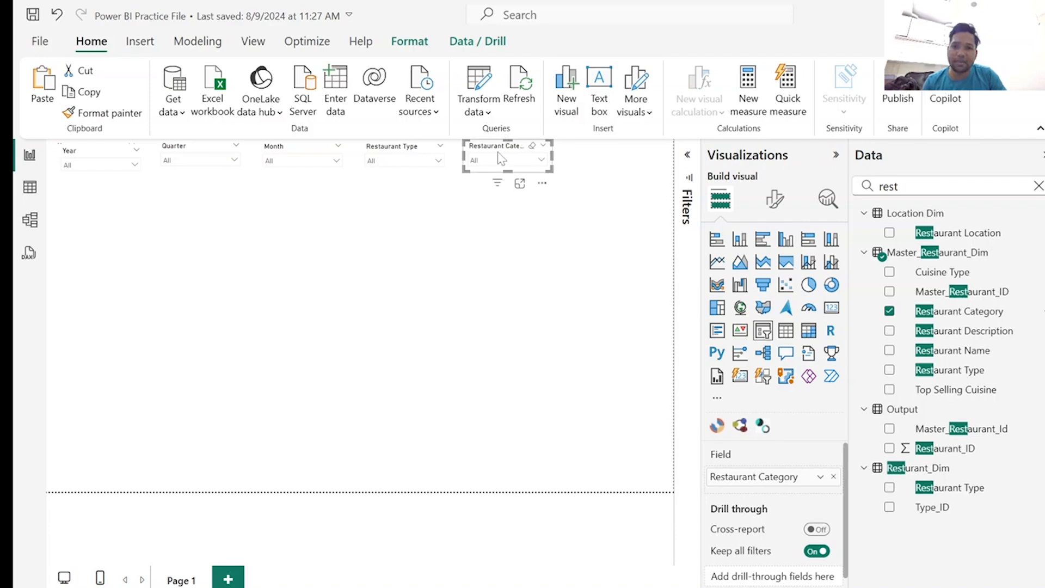
Duplicate the Restaurant Category slicer and place the copy beside it at the end of the slicer row.
{"action": "key", "text": "ctrl+c"}
{"action": "key", "text": "ctrl+v"}
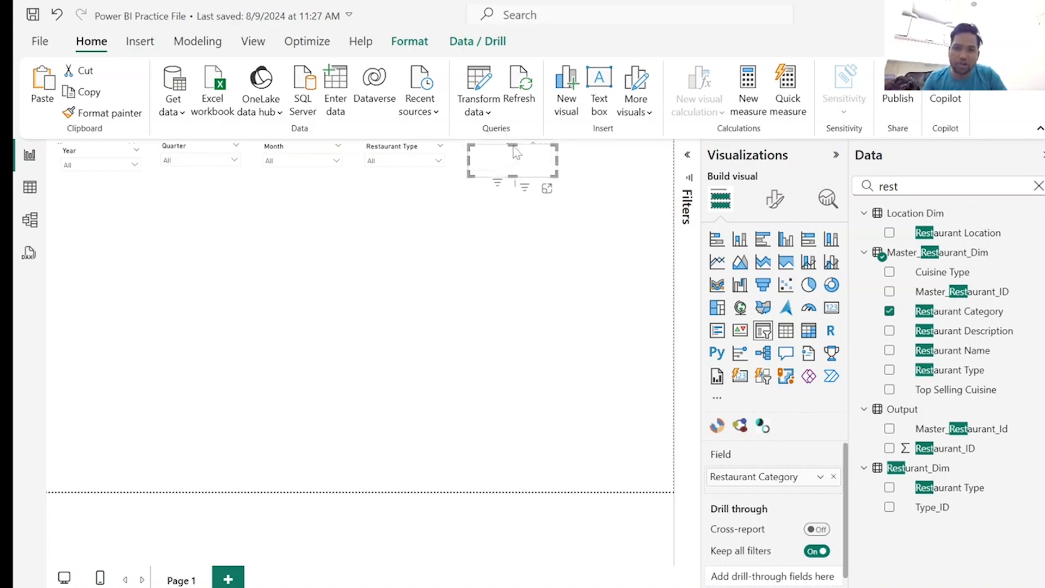
{"action": "left_click_drag", "start_coordinate": [506, 152], "coordinate": [596, 142]}
Replace the sixth slicer's Restaurant Category field with Cuisine Type from Master_Restaurant_Dim and check its dropdown list.
{"action": "left_click_drag", "start_coordinate": [900, 186], "coordinate": [859, 186]}
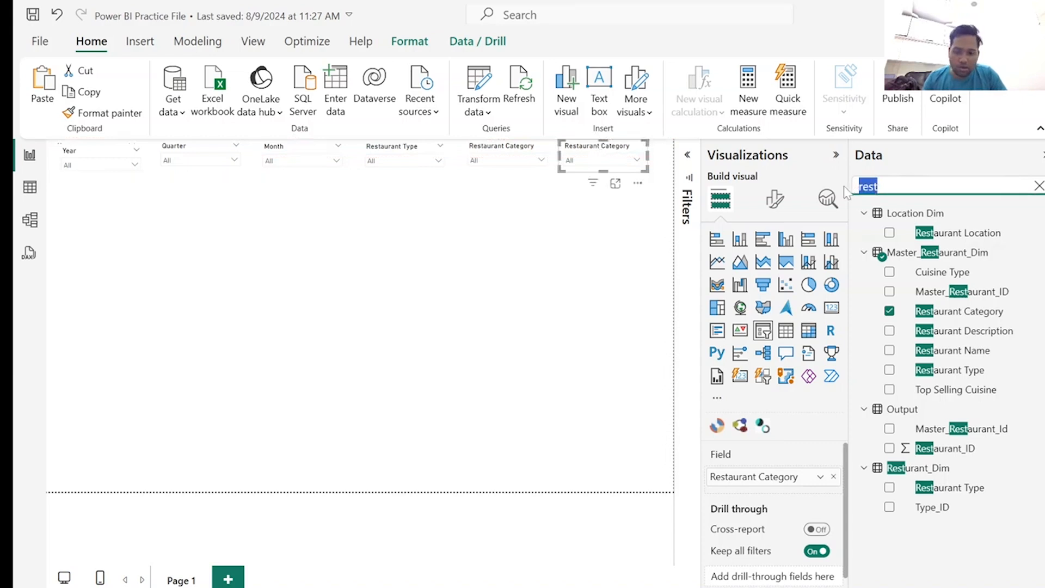
{"action": "key", "text": "BackSpace"}
{"action": "type", "text": "cusi"}
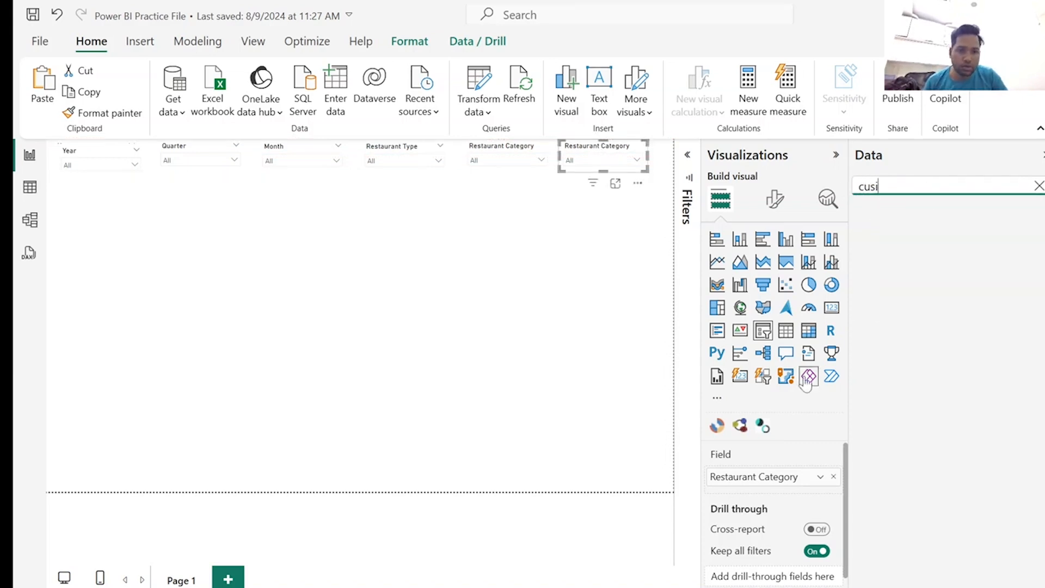
{"action": "left_click", "coordinate": [835, 477]}
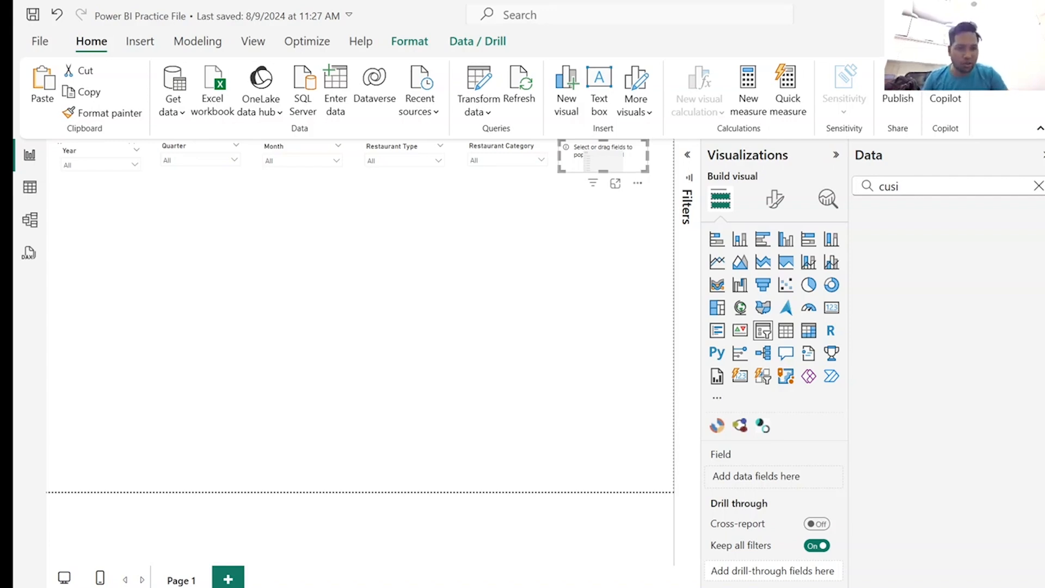
{"action": "left_click", "coordinate": [910, 186]}
{"action": "key", "text": "BackSpace"}
{"action": "key", "text": "BackSpace"}
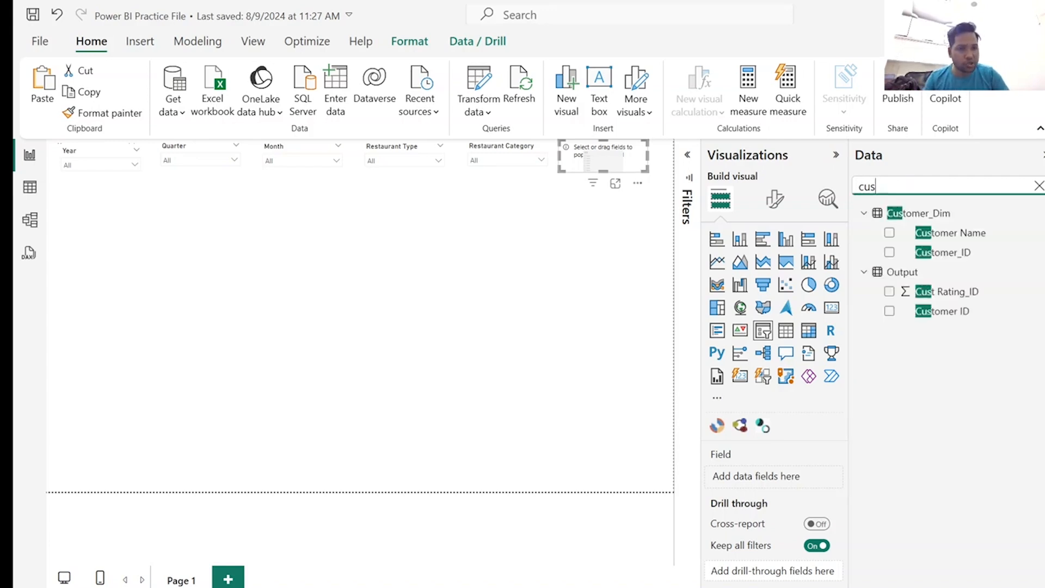
{"action": "type", "text": "is"}
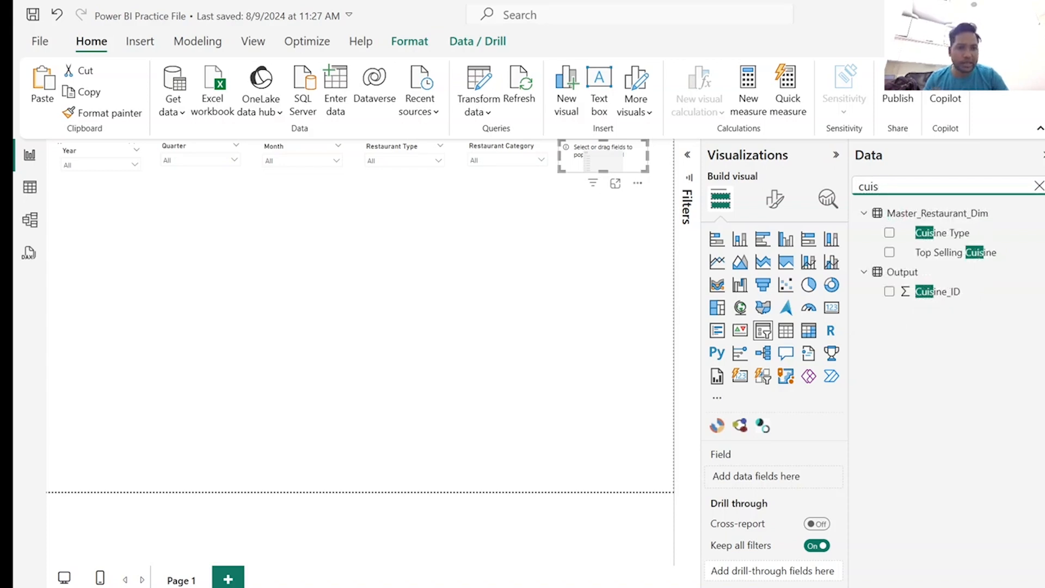
{"action": "left_click", "coordinate": [890, 233]}
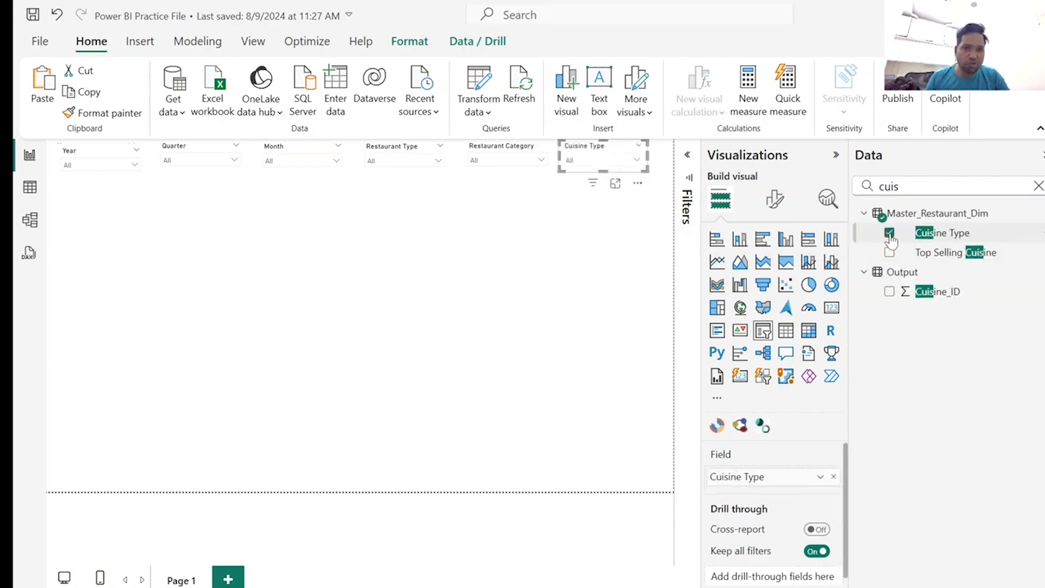
{"action": "left_click", "coordinate": [637, 161]}
{"action": "left_click", "coordinate": [638, 162]}
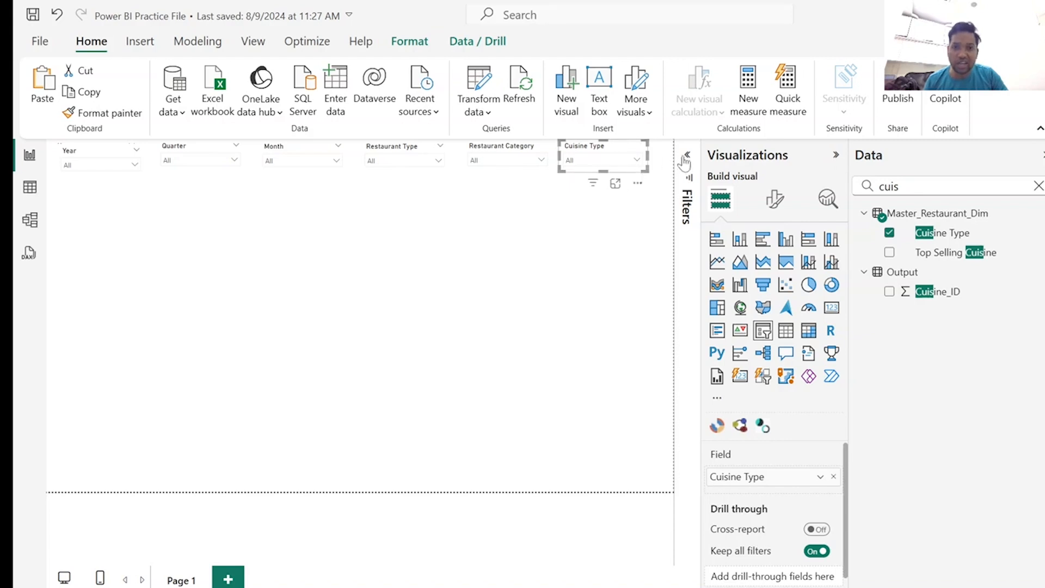
Close the gaps between the slicers along the row and fit a narrower copy of the Cuisine Type slicer at its end.
{"action": "left_click", "coordinate": [835, 157]}
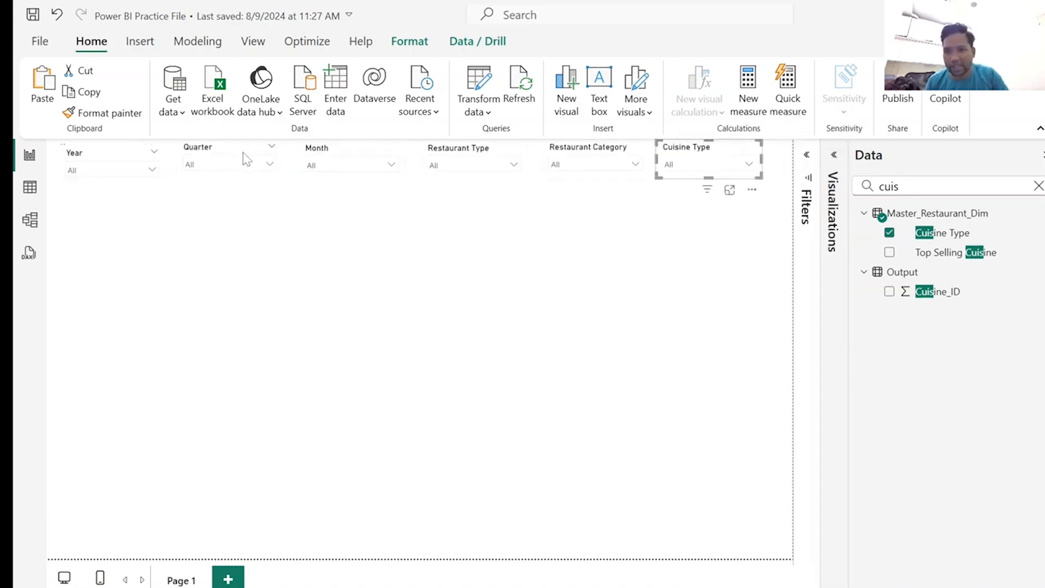
{"action": "left_click", "coordinate": [216, 154]}
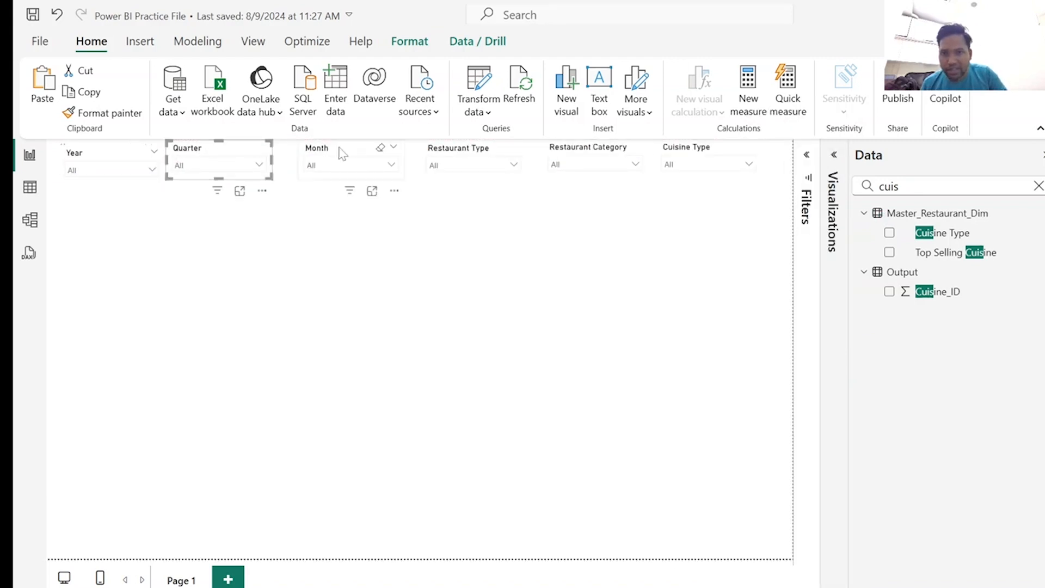
{"action": "left_click_drag", "start_coordinate": [338, 153], "coordinate": [315, 153]}
{"action": "left_click_drag", "start_coordinate": [474, 154], "coordinate": [433, 152]}
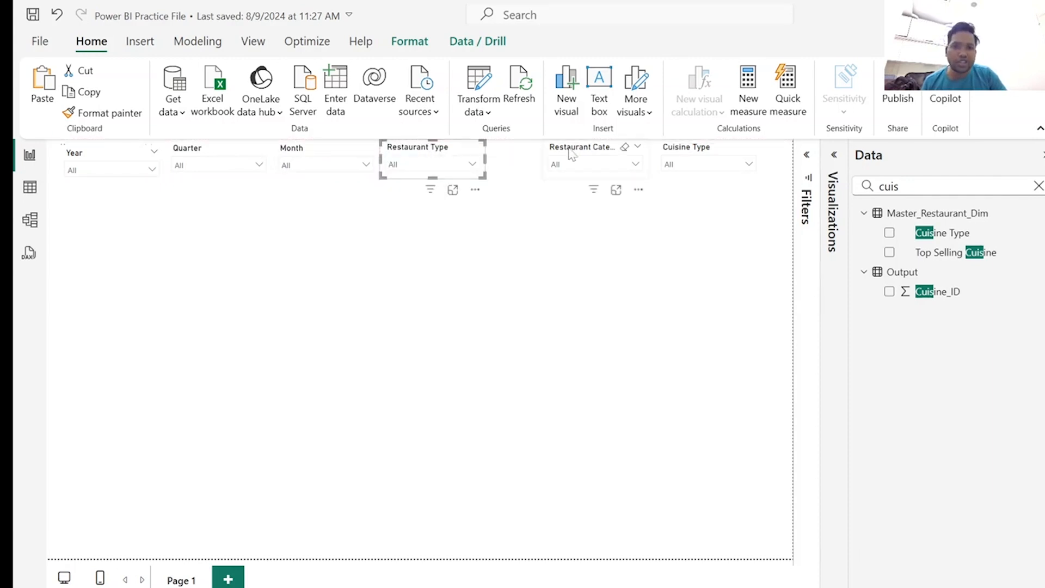
{"action": "left_click_drag", "start_coordinate": [573, 154], "coordinate": [520, 154]}
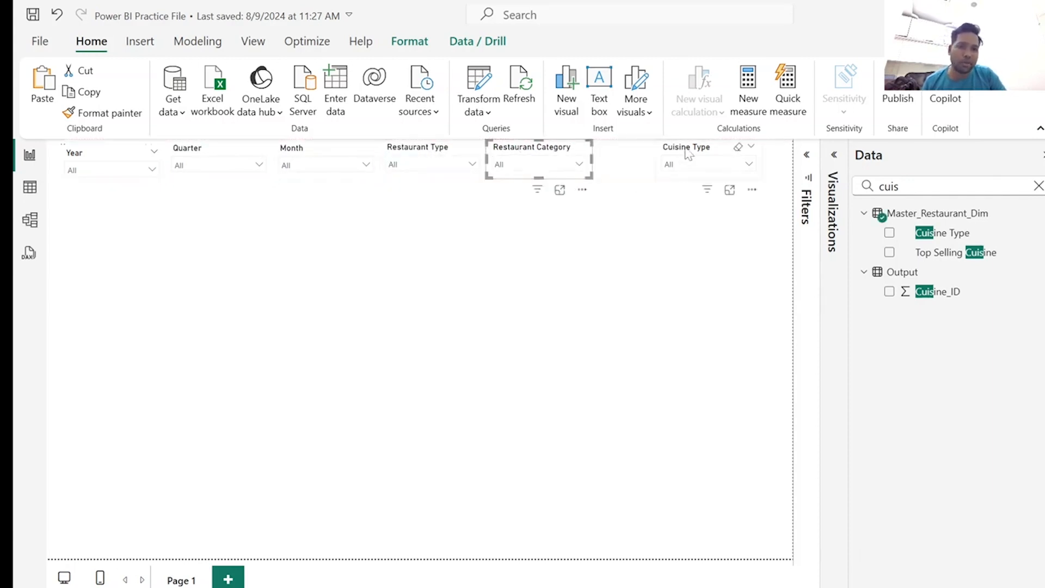
{"action": "mouse_move", "coordinate": [687, 152]}
{"action": "left_mouse_down"}
{"action": "mouse_move", "coordinate": [626, 155]}
{"action": "mouse_move", "coordinate": [743, 158]}
{"action": "mouse_move", "coordinate": [700, 161]}
{"action": "left_mouse_up"}
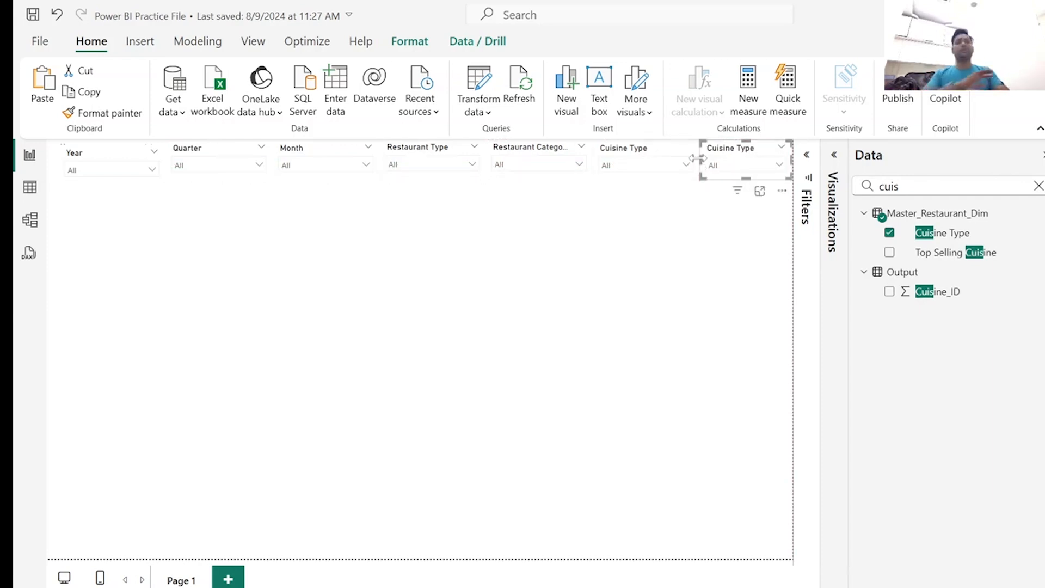
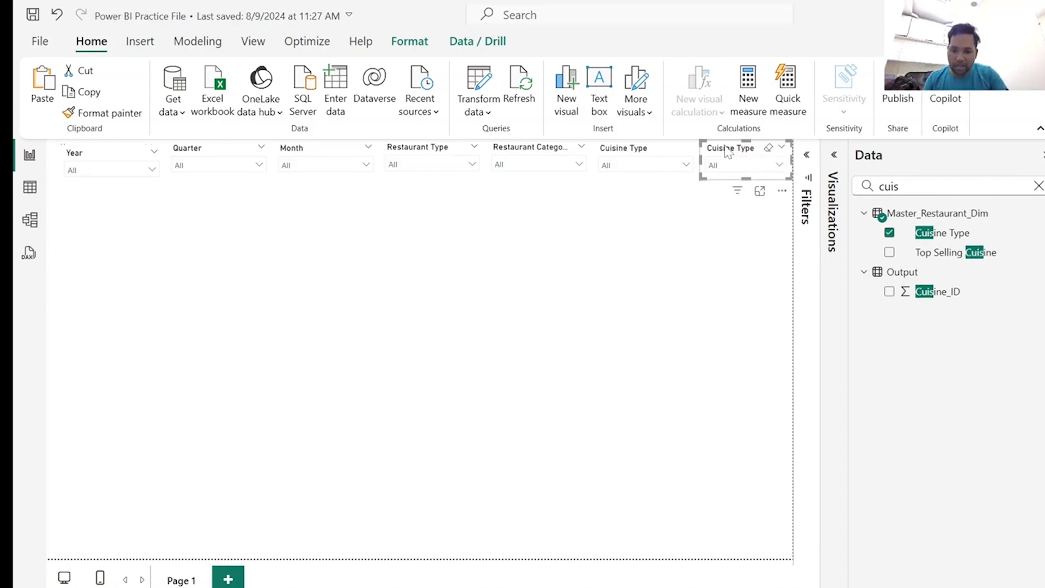
Place another copy of the Cuisine Type slicer below the last one and replace its field with Restaurant Name from Master_Restaurant_Dim.
{"action": "key", "text": "ctrl+v"}
{"action": "left_click_drag", "start_coordinate": [728, 152], "coordinate": [746, 195]}
{"action": "double_click", "coordinate": [888, 186]}
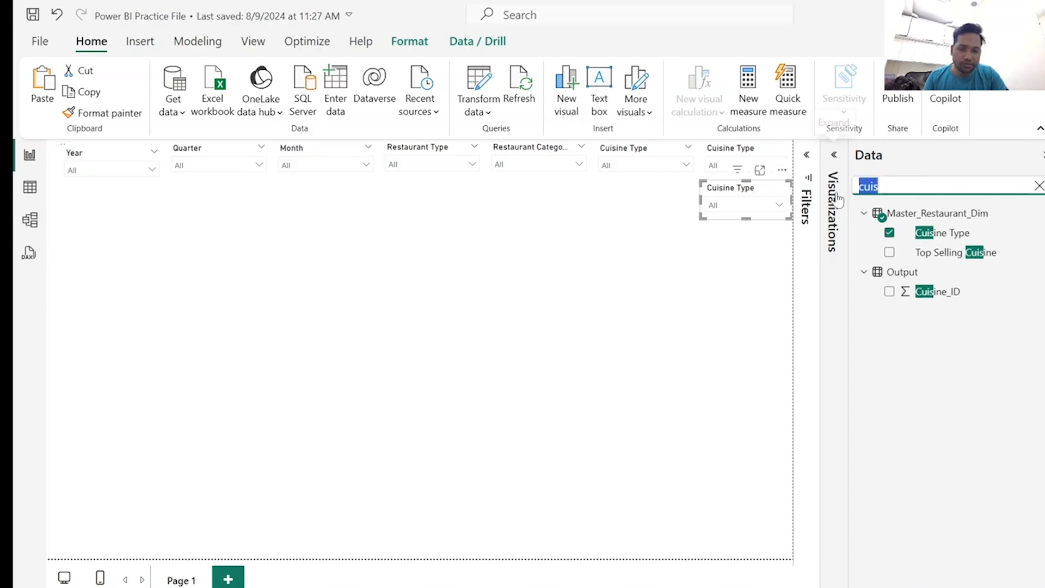
{"action": "type", "text": "res"}
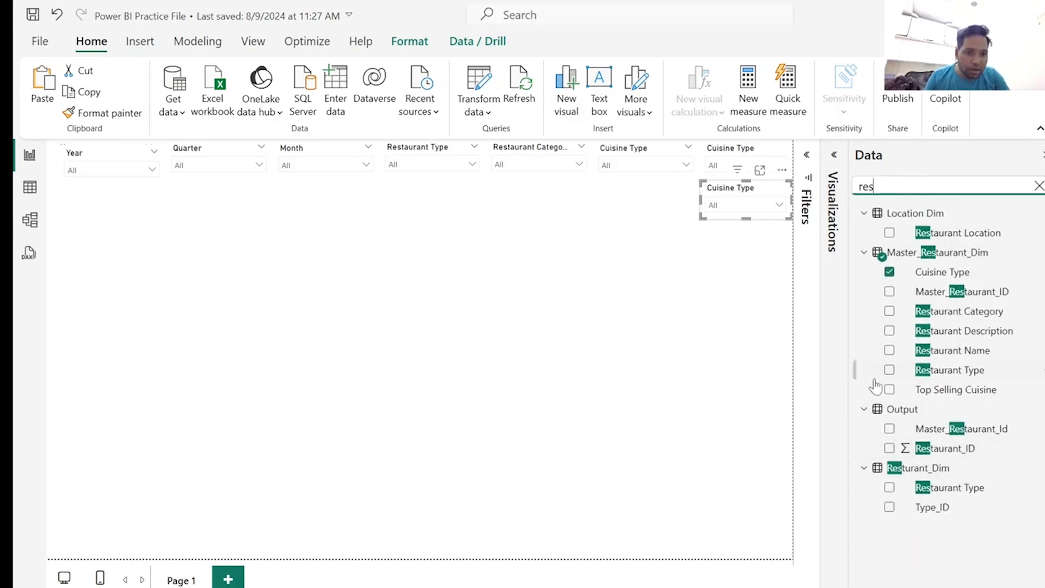
{"action": "left_click", "coordinate": [834, 155]}
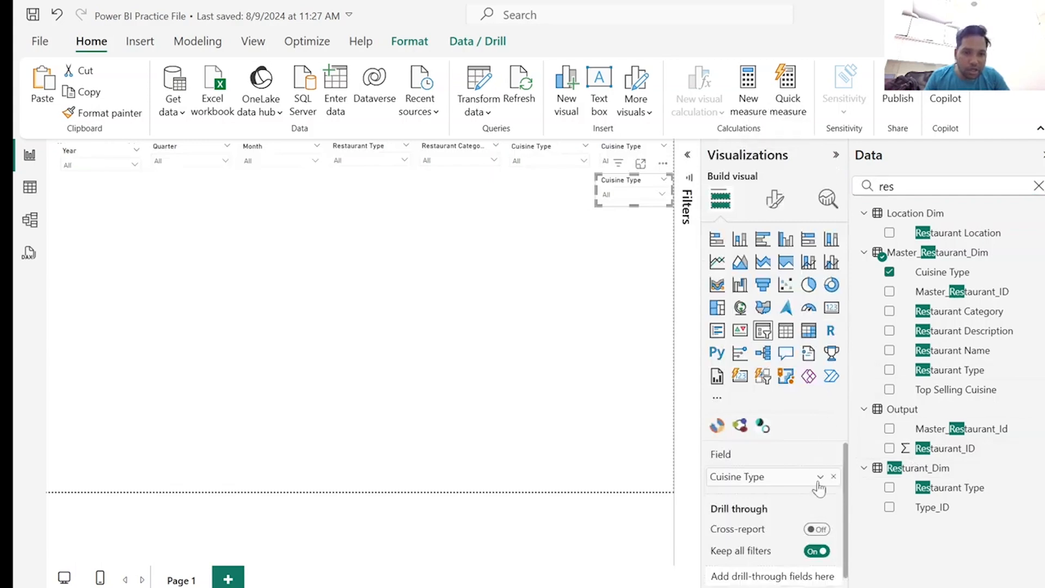
{"action": "left_click", "coordinate": [834, 477]}
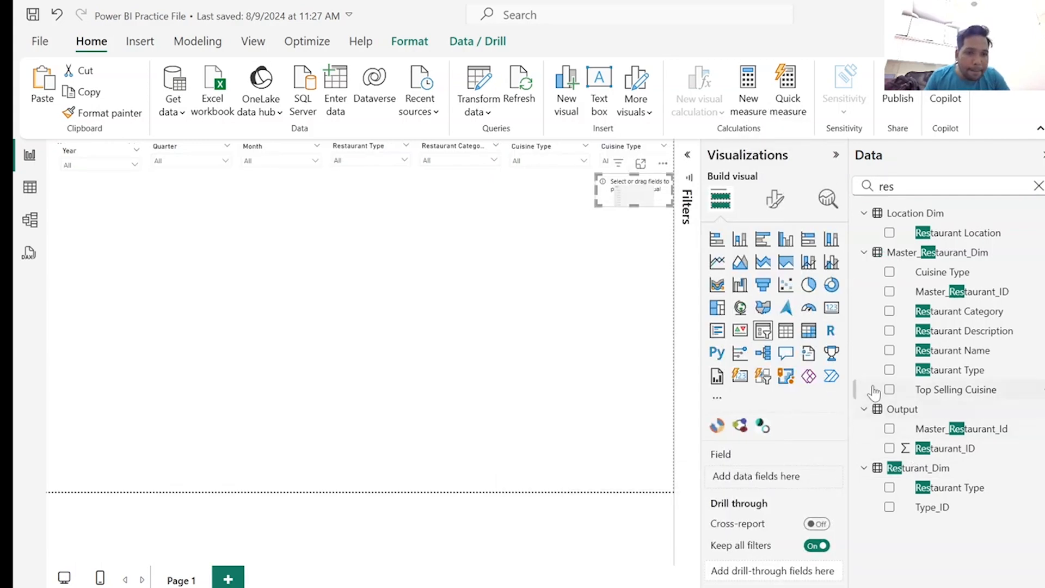
{"action": "left_click", "coordinate": [891, 351]}
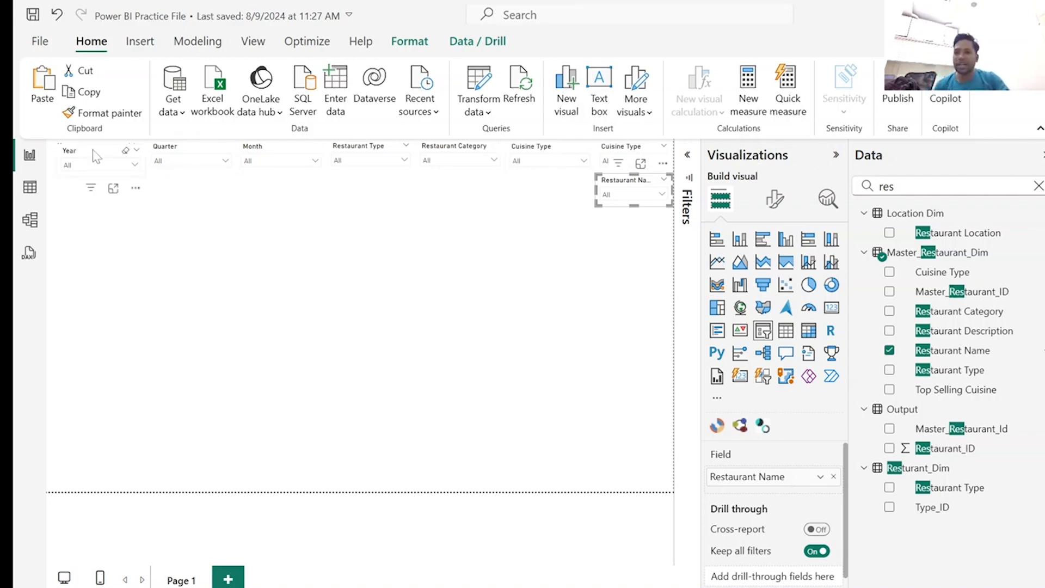
Add an empty card visual to the page and place it directly under the Year slicer.
{"action": "left_click", "coordinate": [454, 314]}
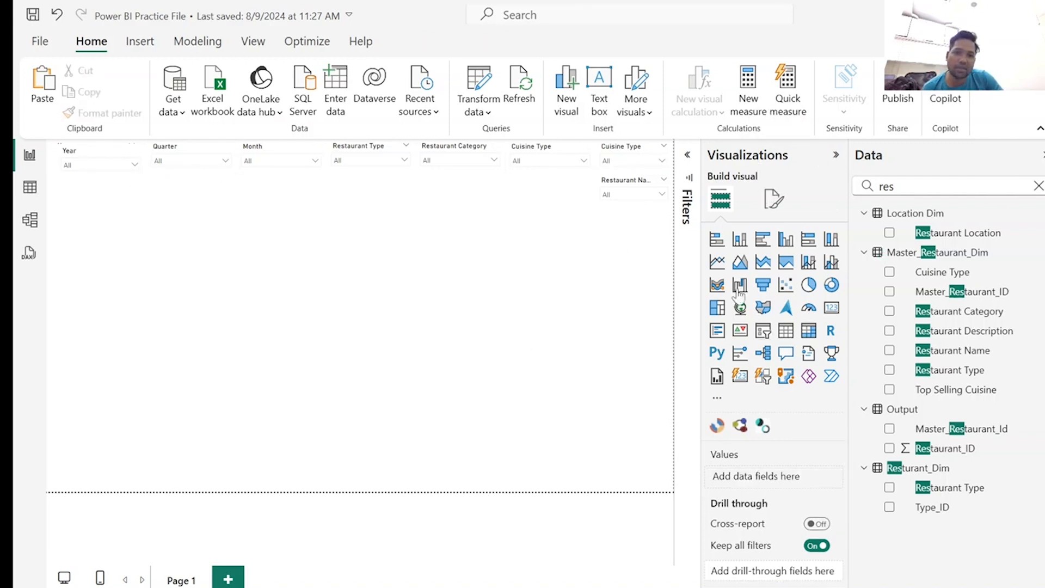
{"action": "left_click", "coordinate": [831, 311]}
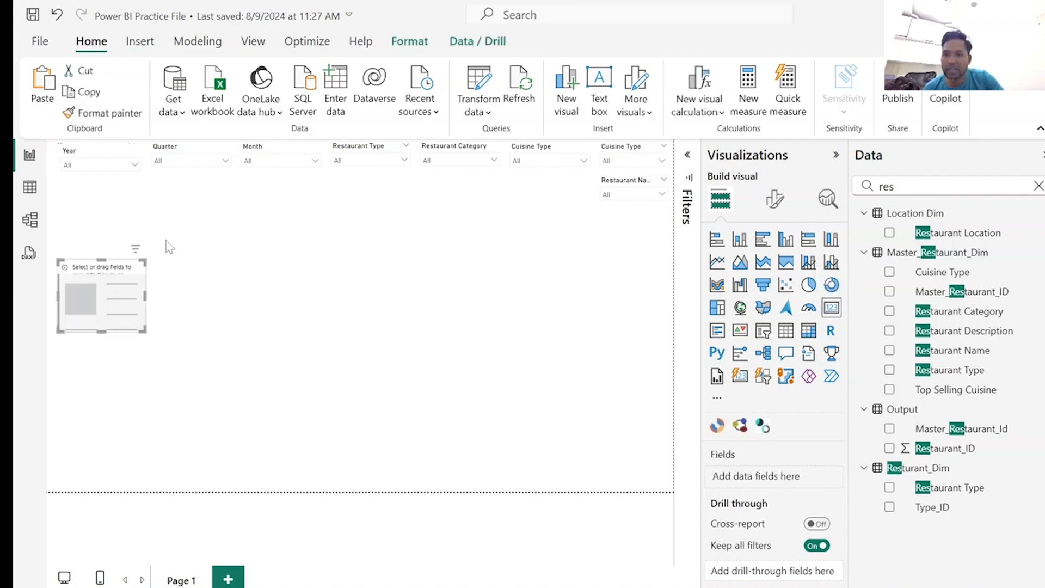
{"action": "left_click_drag", "start_coordinate": [115, 298], "coordinate": [114, 211]}
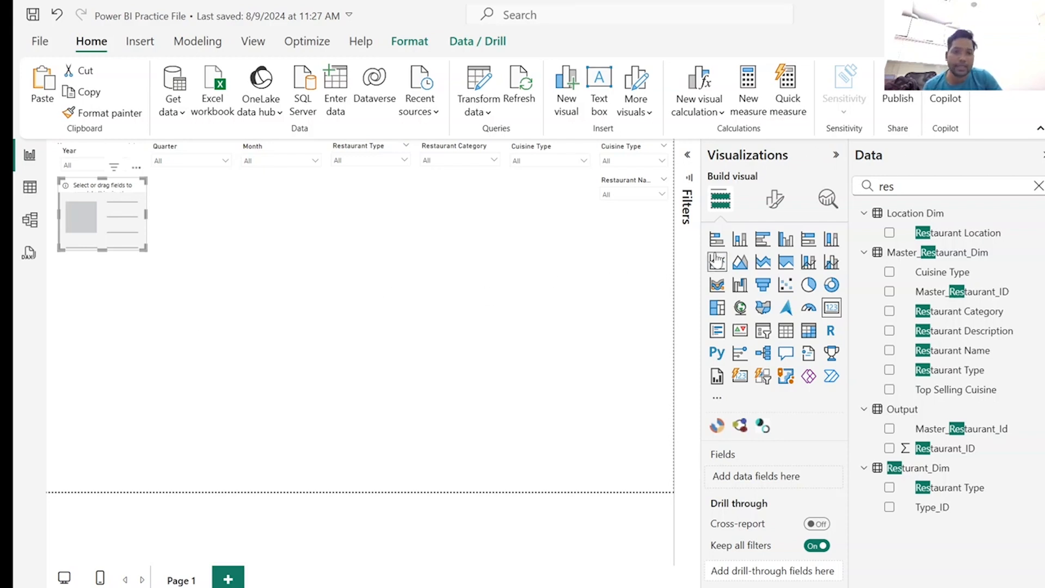
{"action": "left_click_drag", "start_coordinate": [112, 230], "coordinate": [114, 234]}
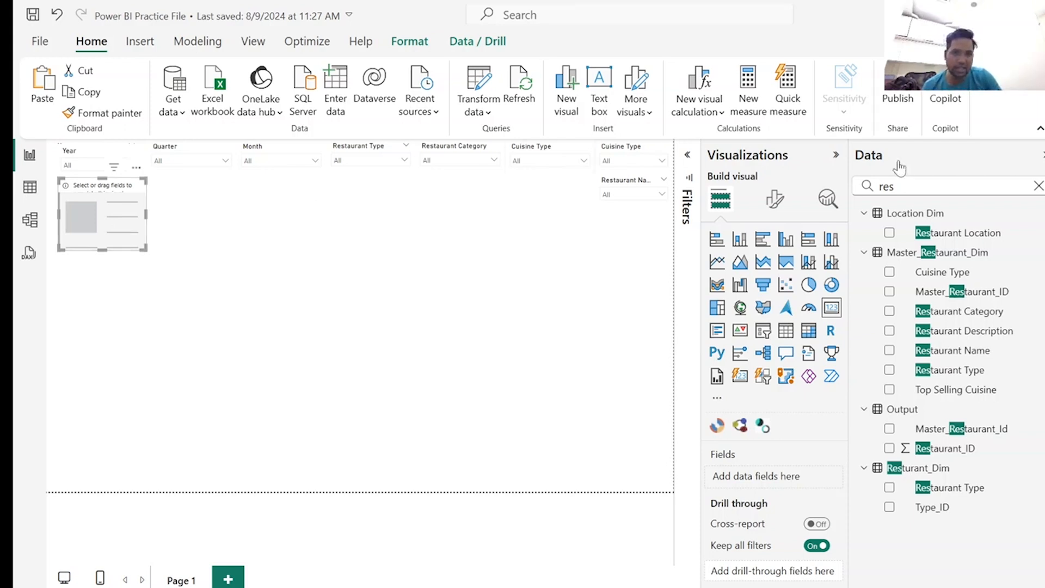
Switch to the Zomato Dashboard (2) report to examine its DARK MODE Summary page, and return to the practice file.
{"action": "left_click_drag", "start_coordinate": [896, 186], "coordinate": [857, 187]}
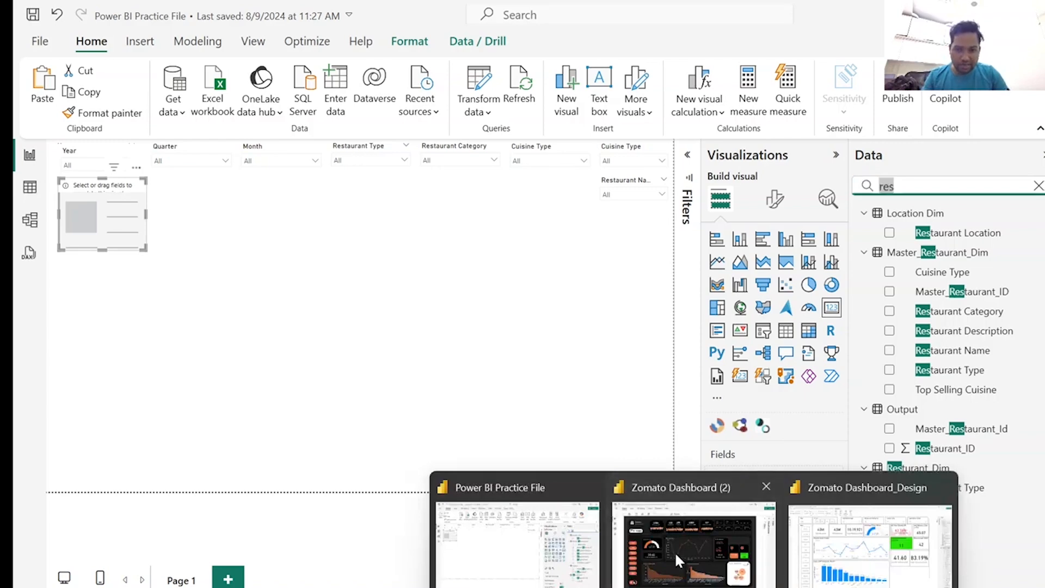
{"action": "left_click", "coordinate": [674, 552]}
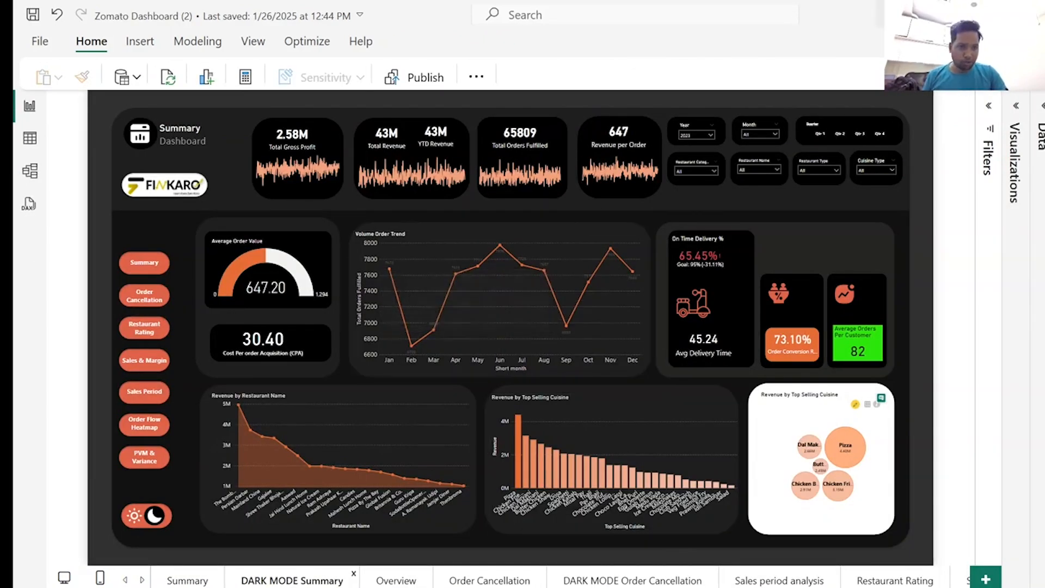
{"action": "left_click_drag", "start_coordinate": [828, 18], "coordinate": [1044, 239]}
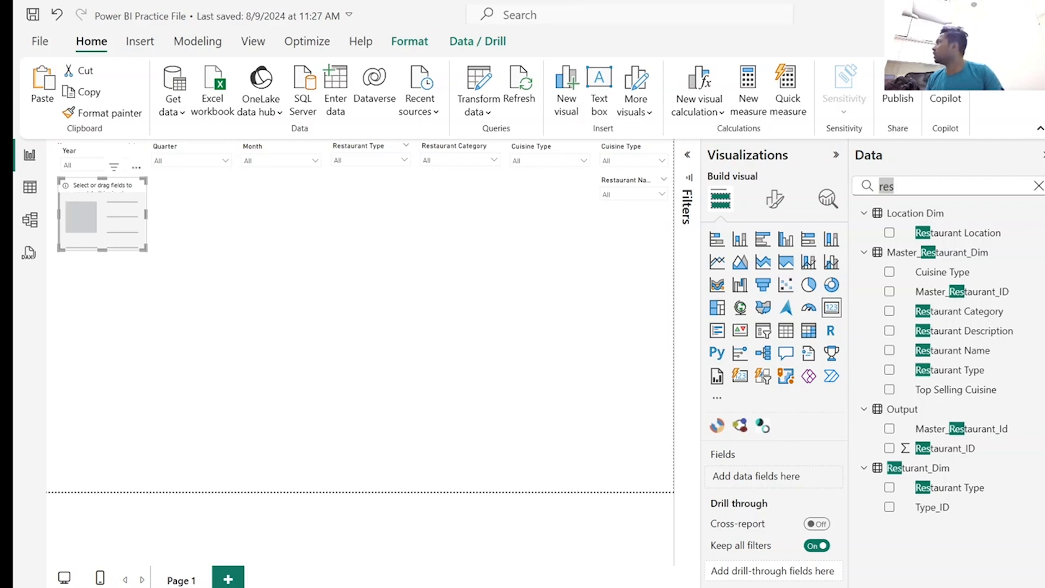
{"action": "left_click_drag", "start_coordinate": [1044, 239], "coordinate": [1044, 206]}
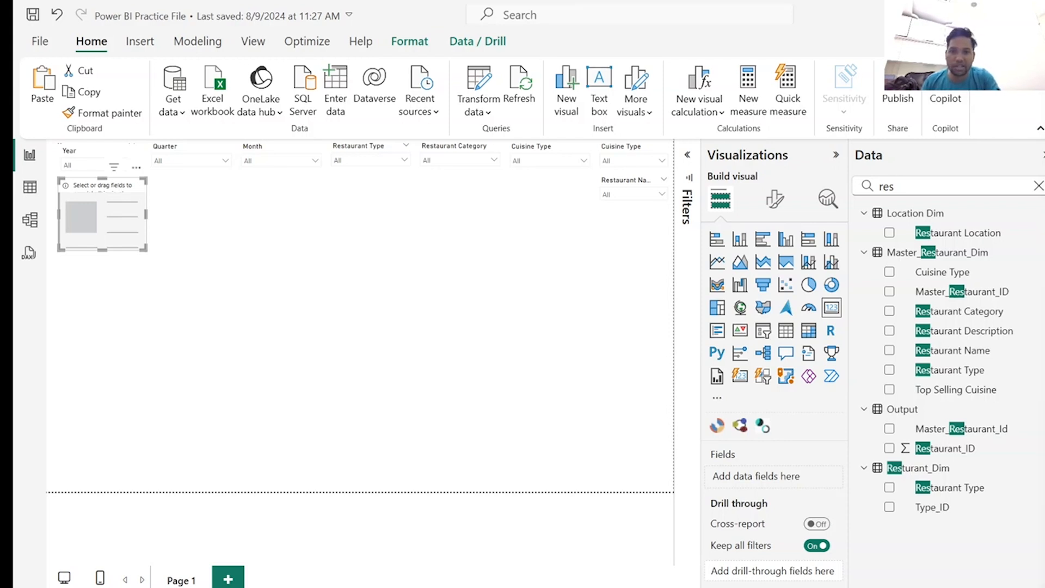
Search the data fields for "rev".
{"action": "left_click", "coordinate": [308, 314]}
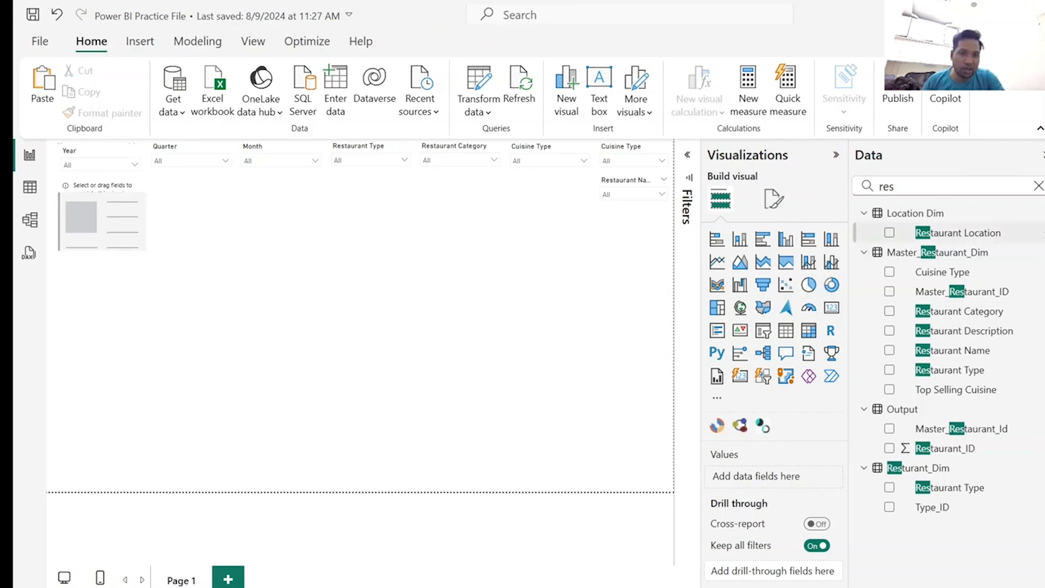
{"action": "double_click", "coordinate": [883, 186]}
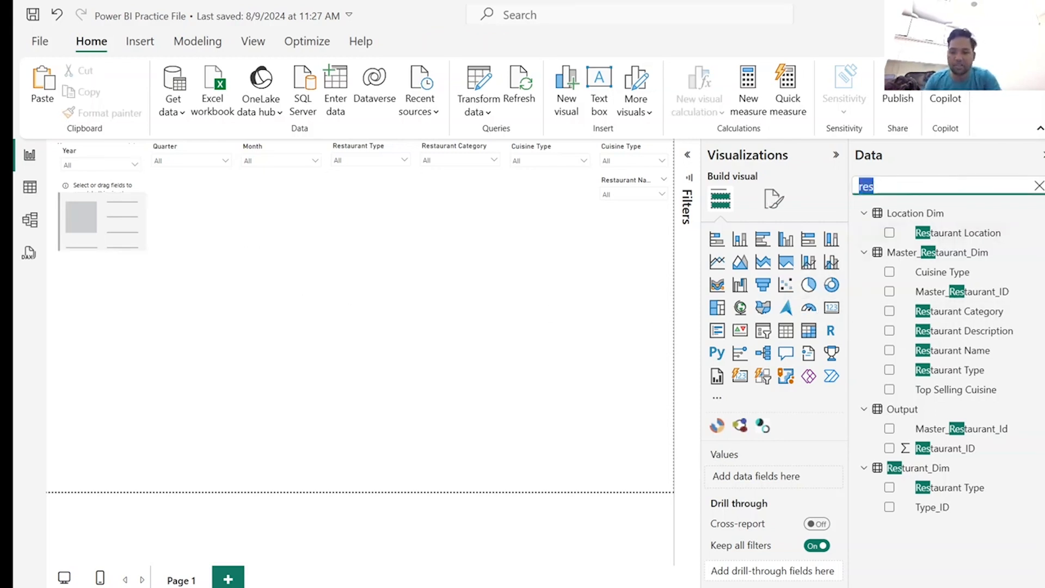
{"action": "type", "text": "rev"}
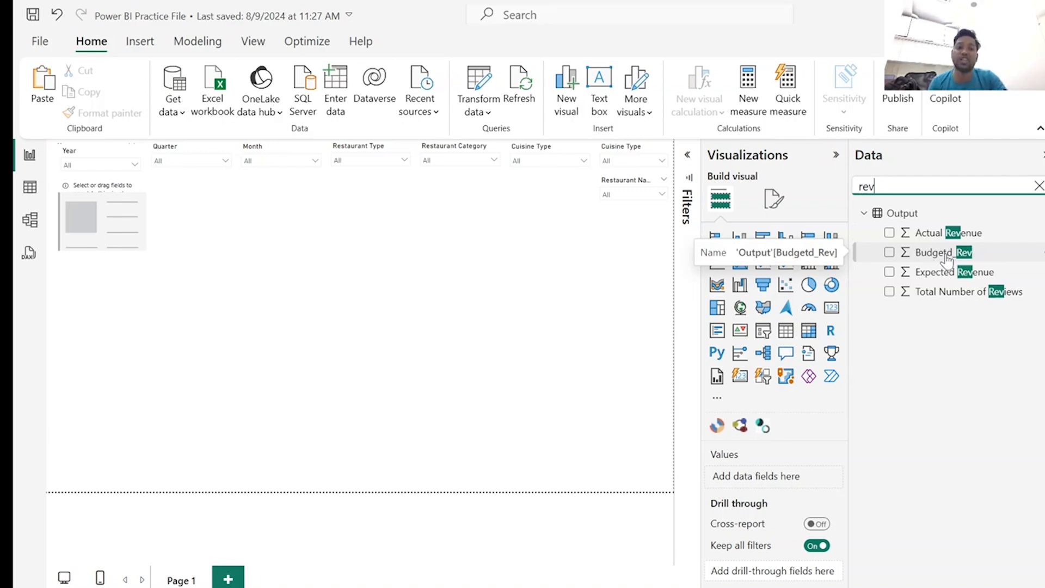
{"action": "left_click", "coordinate": [890, 234]}
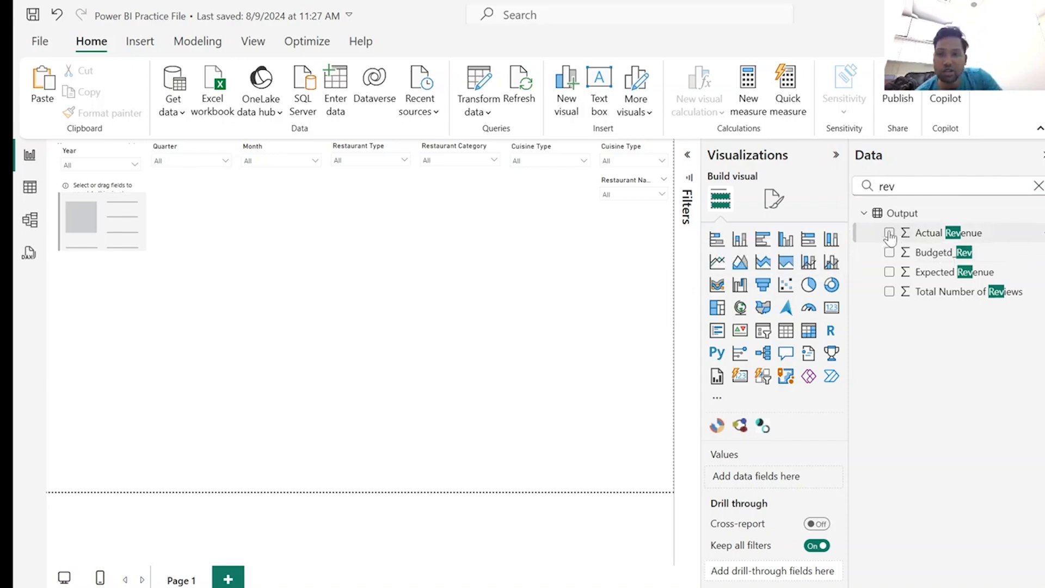
{"action": "left_click", "coordinate": [889, 234]}
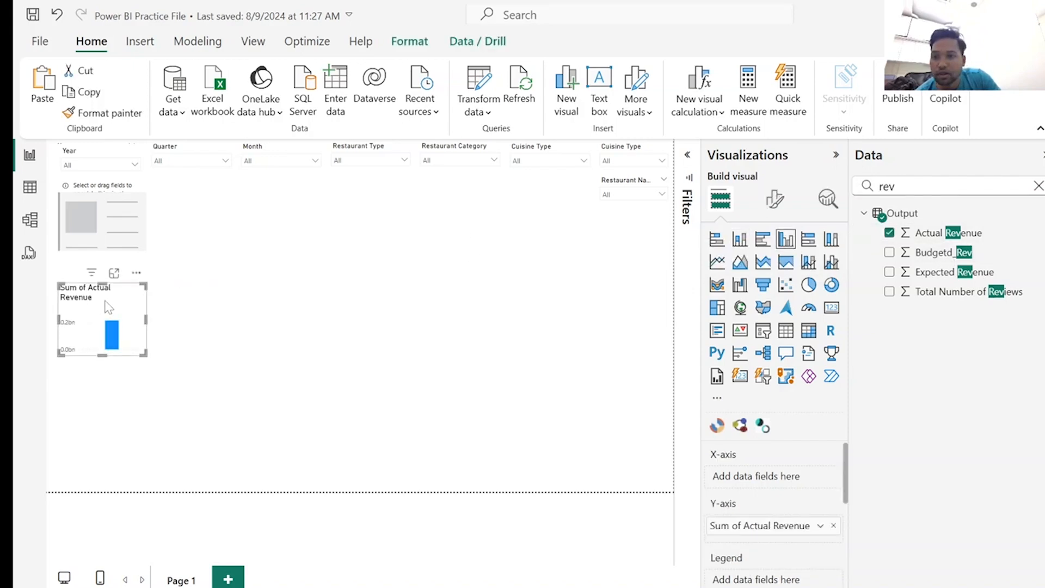
{"action": "key", "text": "Delete"}
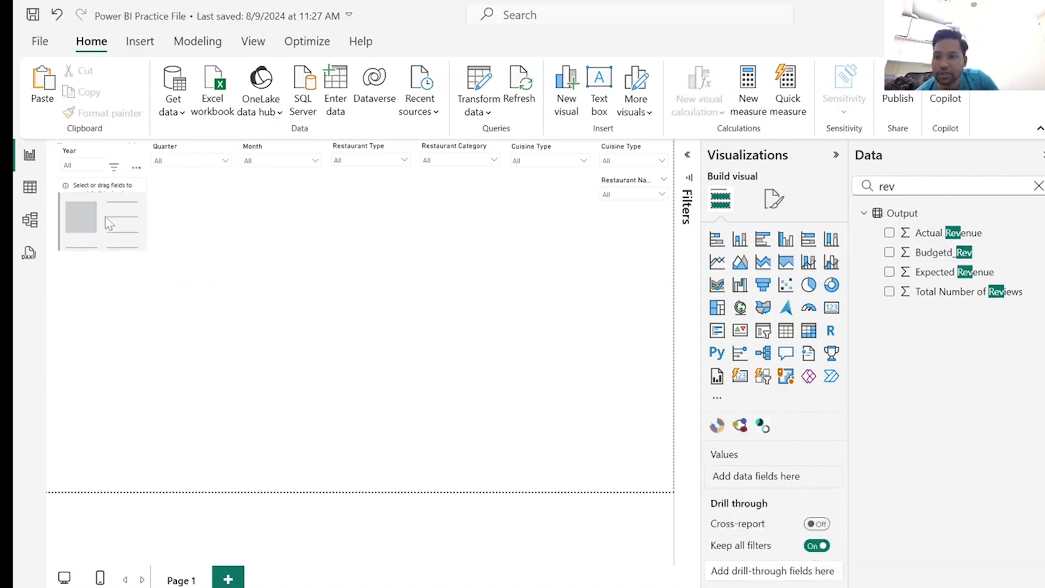
Add Actual Revenue from the Output table to the empty card and enlarge the card so its full value fits.
{"action": "left_click", "coordinate": [109, 226]}
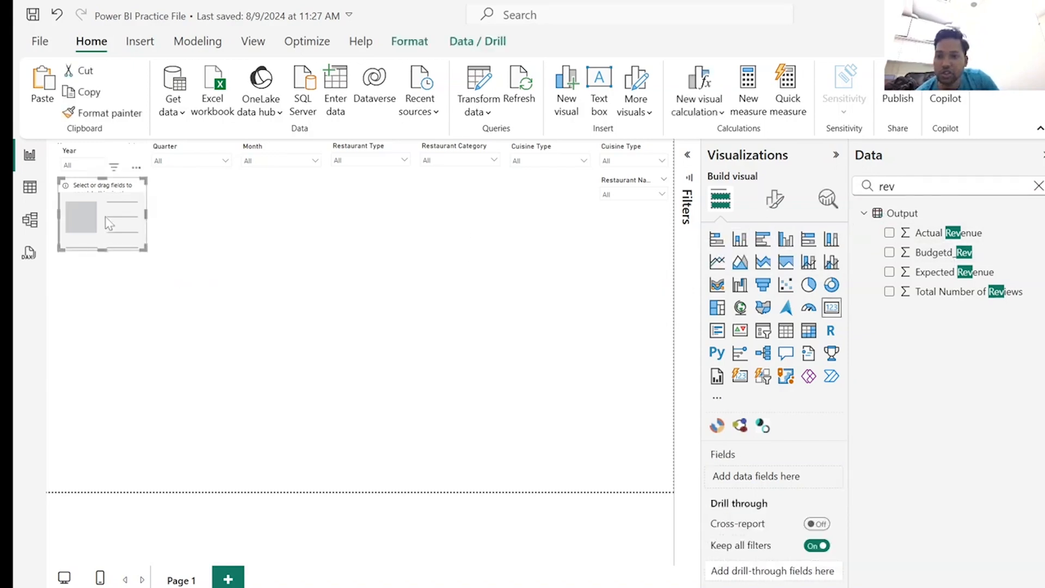
{"action": "left_click", "coordinate": [890, 233]}
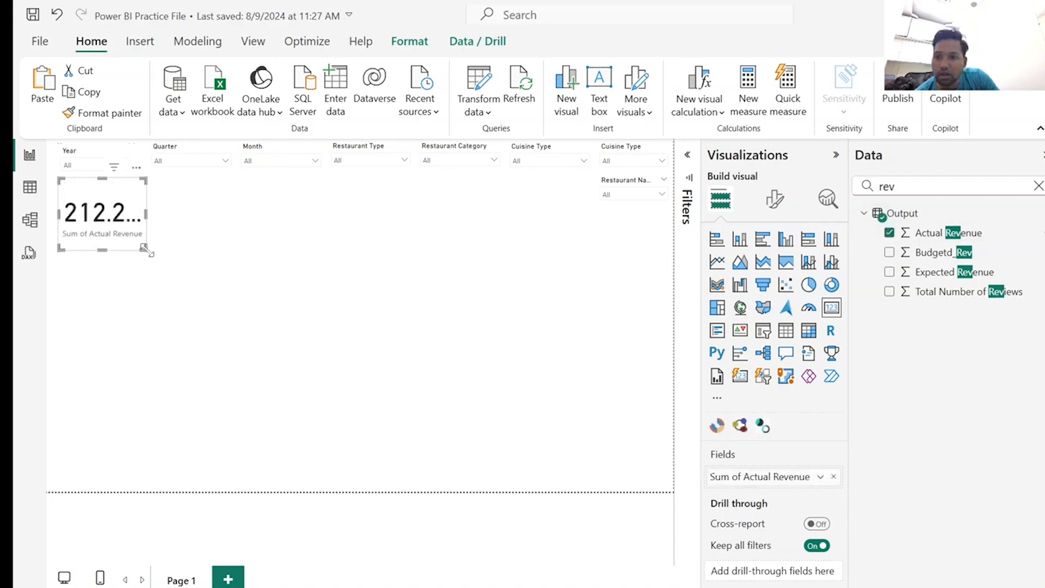
{"action": "left_click_drag", "start_coordinate": [145, 250], "coordinate": [185, 294]}
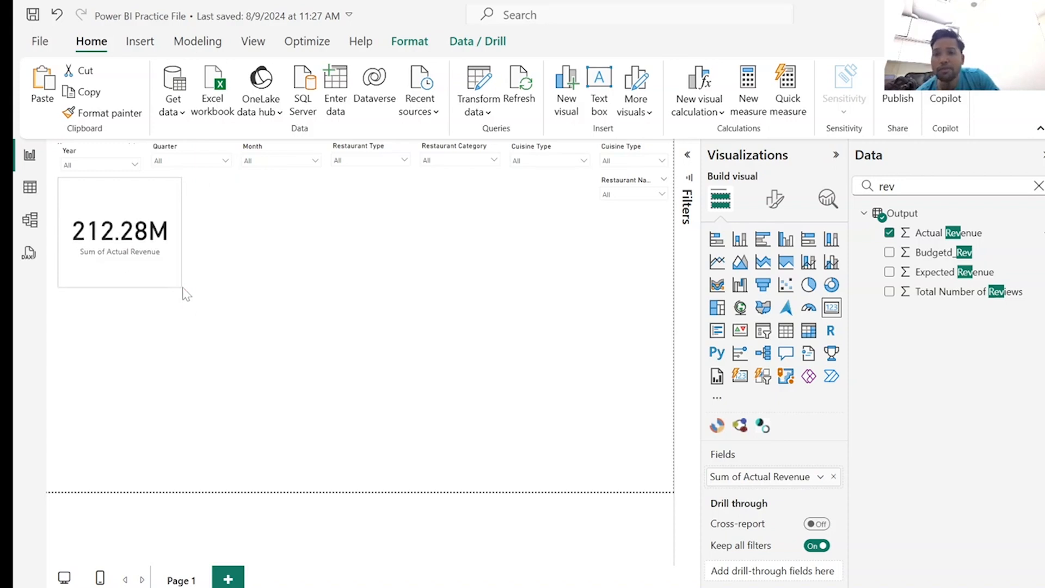
{"action": "left_click_drag", "start_coordinate": [183, 288], "coordinate": [156, 255]}
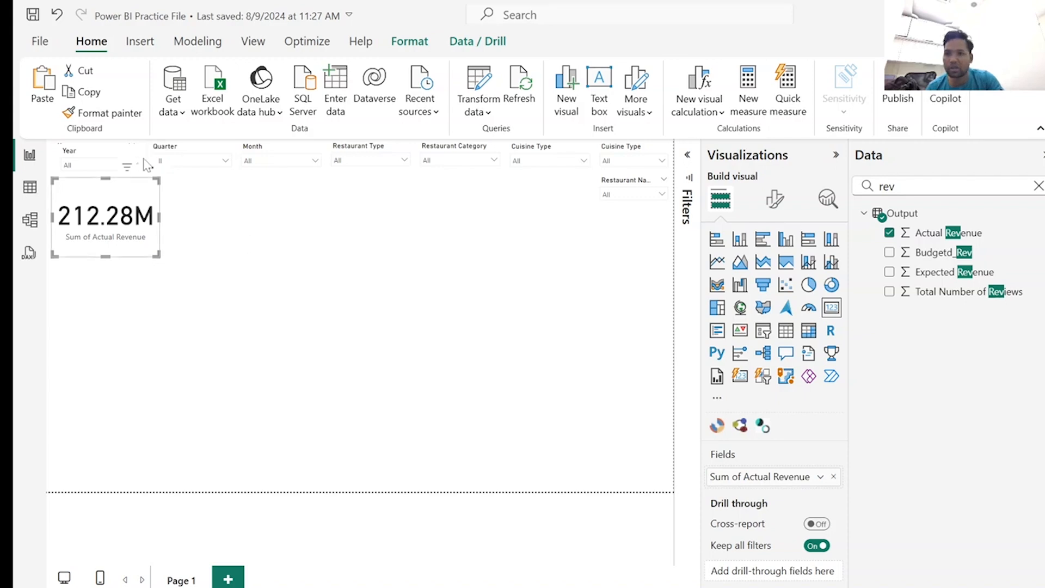
Filter the report to 2024 with the Year slicer.
{"action": "left_click", "coordinate": [100, 147]}
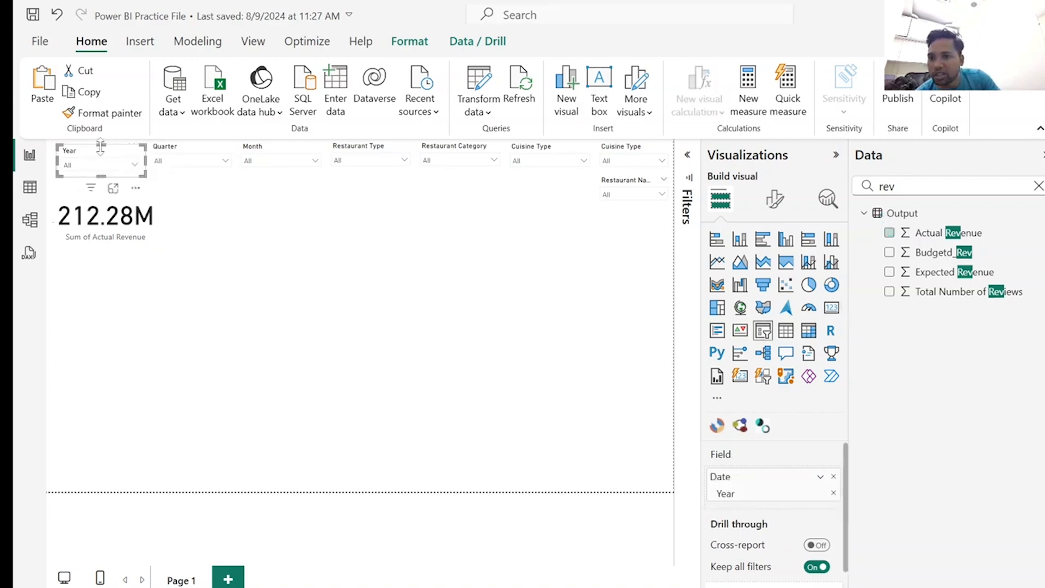
{"action": "left_click", "coordinate": [135, 164]}
{"action": "left_click", "coordinate": [85, 242]}
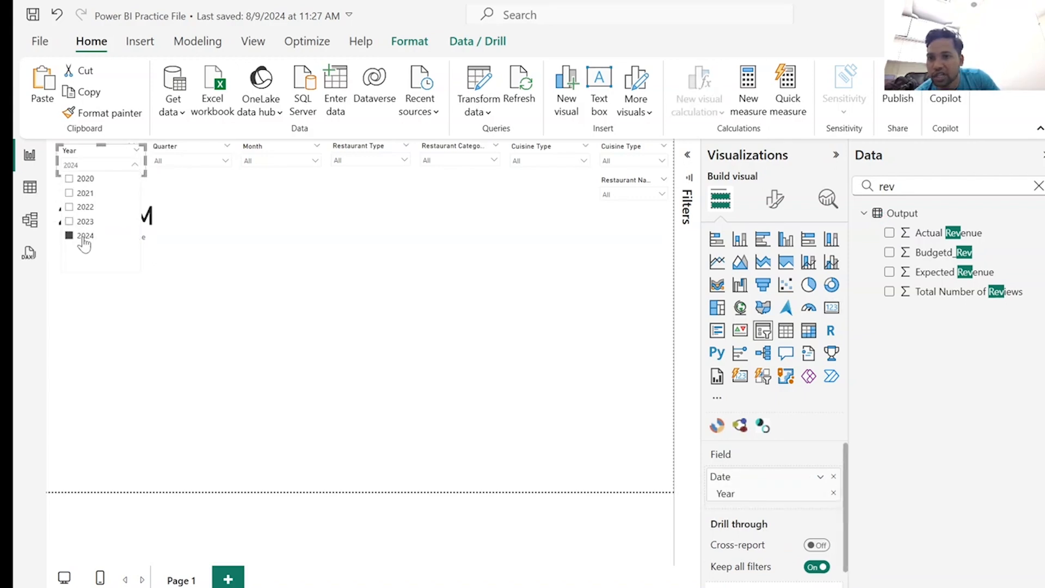
{"action": "left_click", "coordinate": [201, 321]}
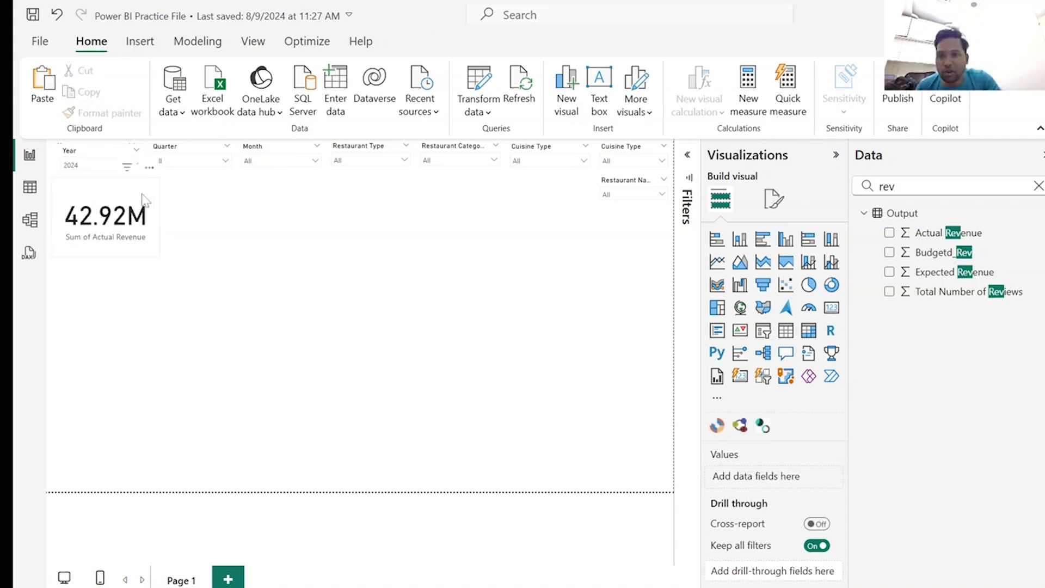
Slightly reduce the width and height of the Actual Revenue card.
{"action": "left_click", "coordinate": [157, 214]}
{"action": "left_click_drag", "start_coordinate": [158, 214], "coordinate": [152, 213]}
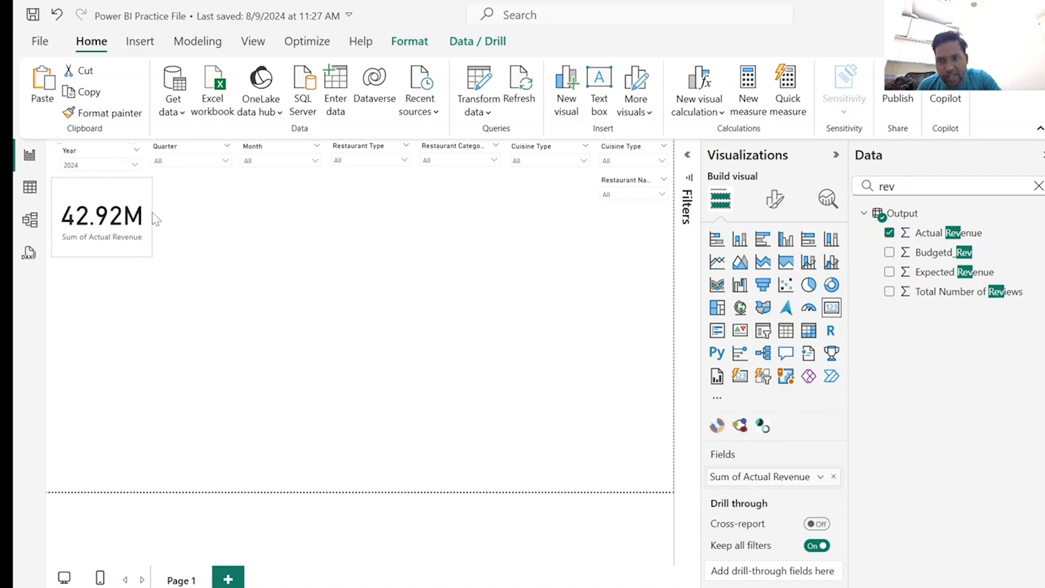
{"action": "left_click_drag", "start_coordinate": [100, 256], "coordinate": [100, 247]}
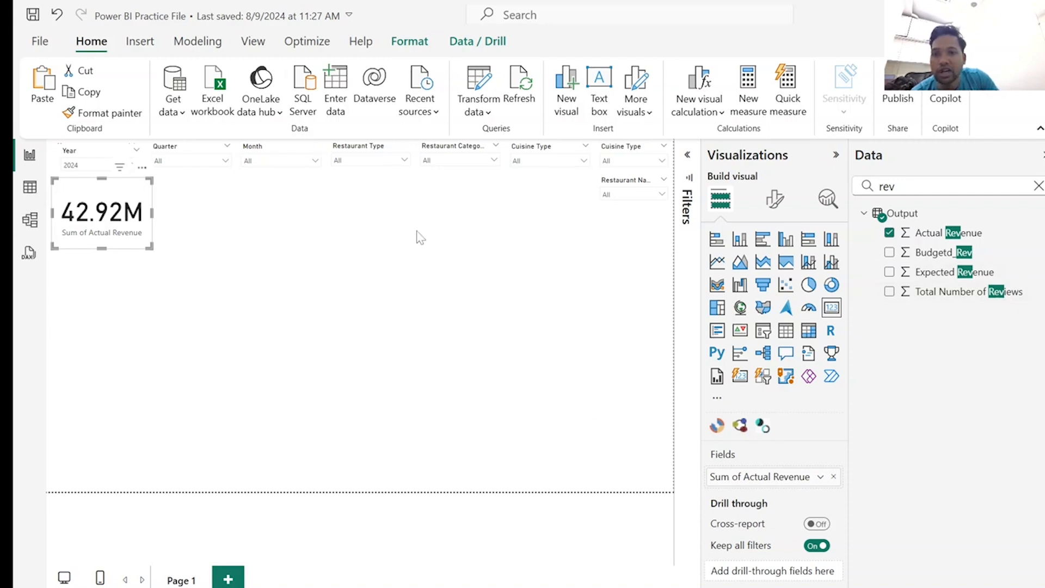
Examine the options in the Restaurant Type, Restaurant Category, Cuisine Type and Restaurant Name slicer lists.
{"action": "left_click", "coordinate": [402, 161]}
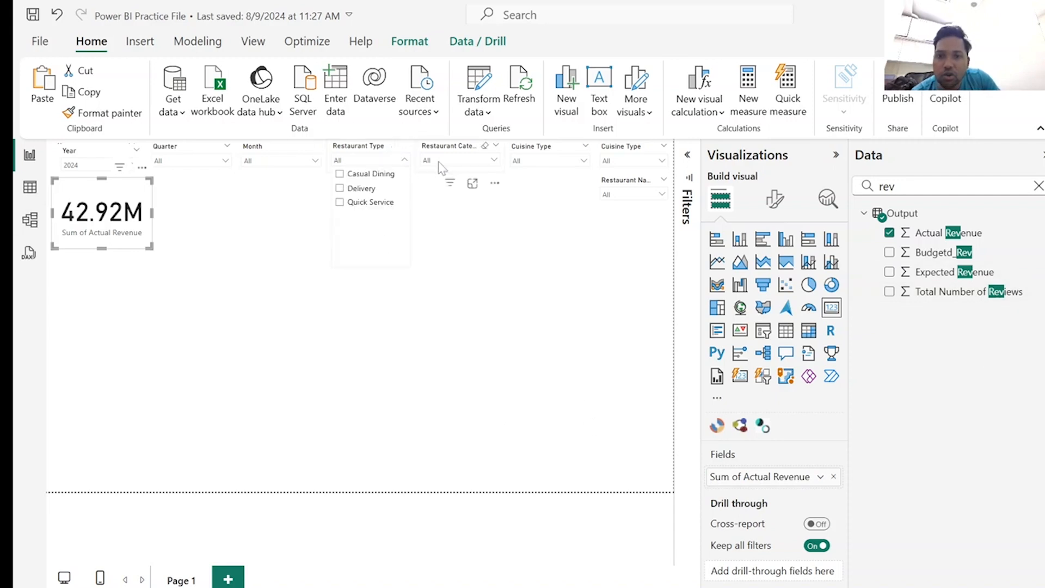
{"action": "left_click", "coordinate": [461, 165]}
{"action": "left_click", "coordinate": [461, 164]}
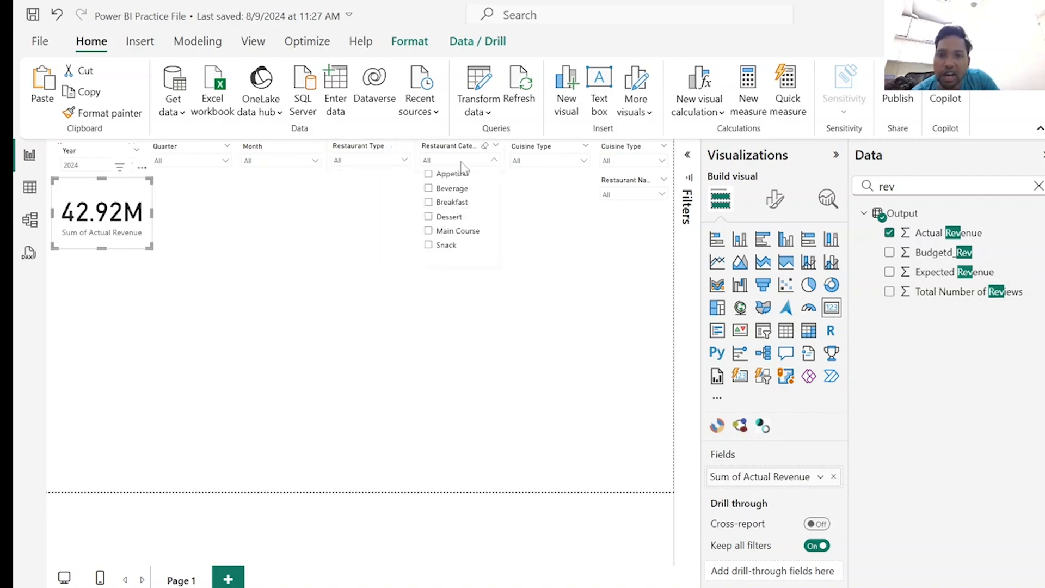
{"action": "left_click", "coordinate": [544, 161]}
{"action": "left_click", "coordinate": [544, 161]}
{"action": "left_click", "coordinate": [645, 195]}
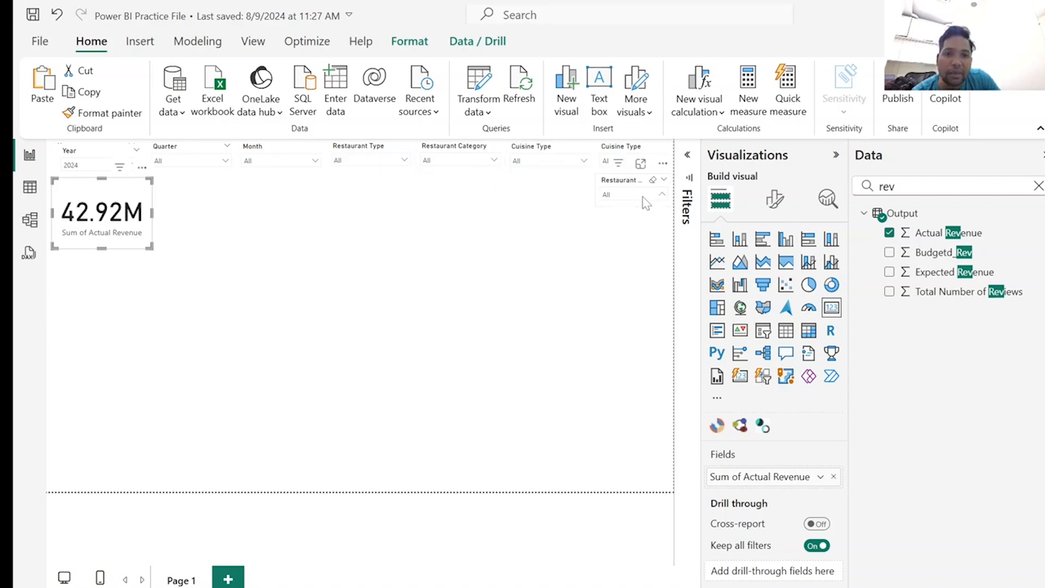
{"action": "left_click", "coordinate": [645, 195]}
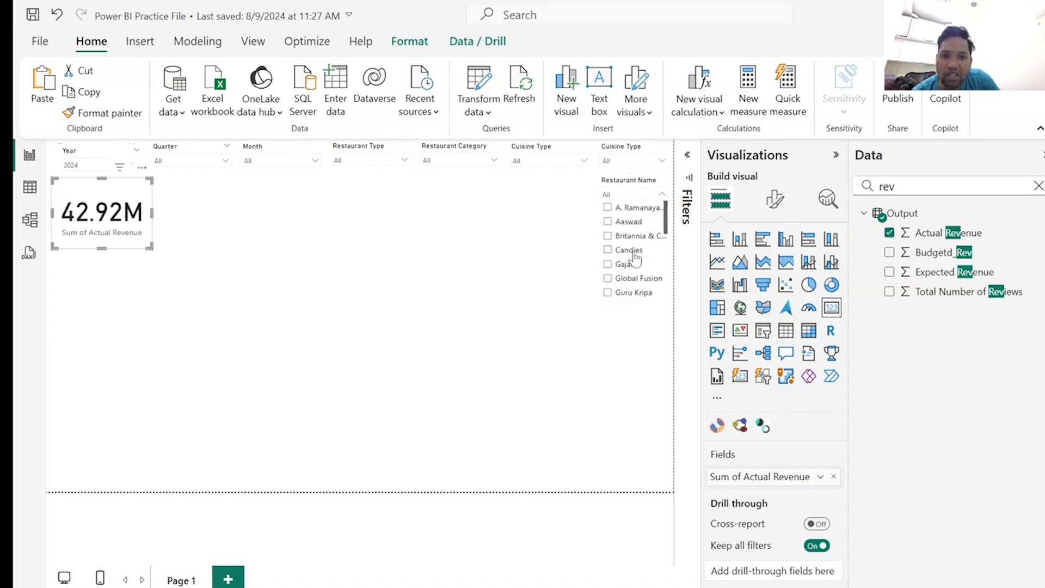
{"action": "scroll", "coordinate": [631, 262], "scroll_direction": "down", "scroll_amount": 3}
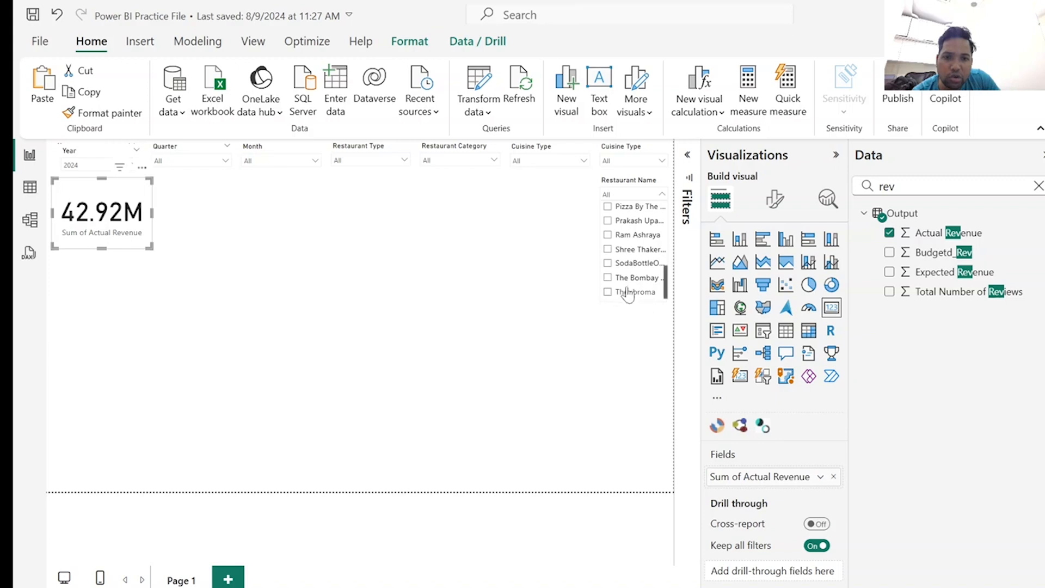
Check Actual Revenue for SodaBottleOpener, Shree Thaker, Ram Ashraya and Prakash Upahaar individually using the Restaurant Name slicer, clearing each selection.
{"action": "left_click", "coordinate": [608, 263]}
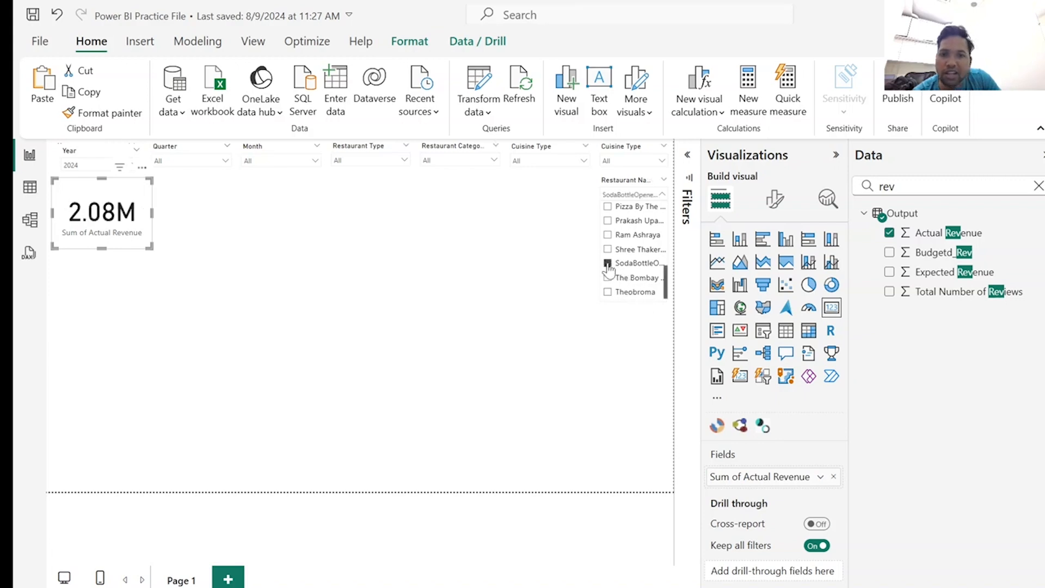
{"action": "left_click", "coordinate": [608, 264]}
{"action": "left_click", "coordinate": [608, 249]}
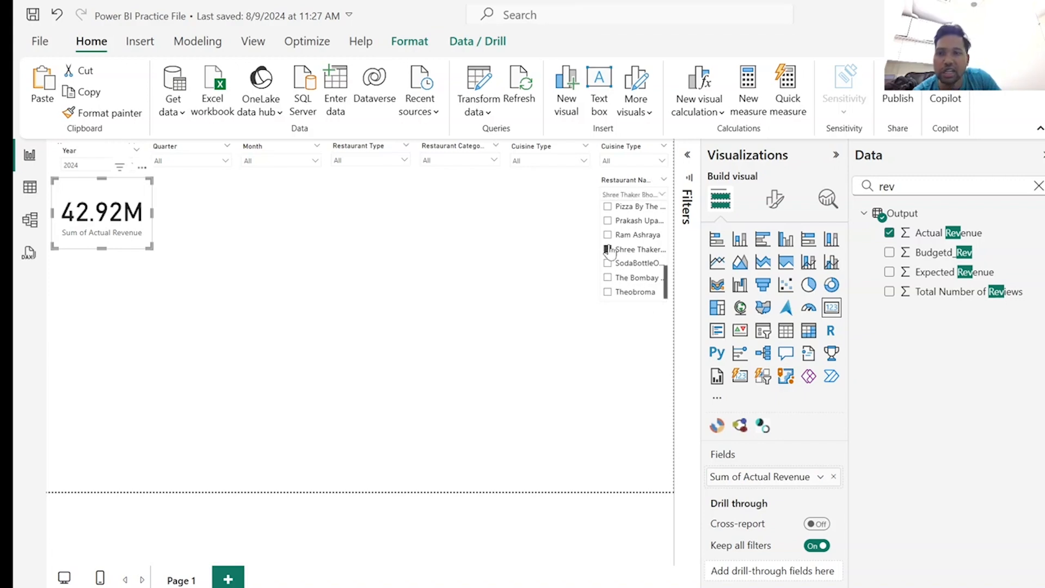
{"action": "left_click", "coordinate": [608, 250]}
{"action": "left_click", "coordinate": [608, 235]}
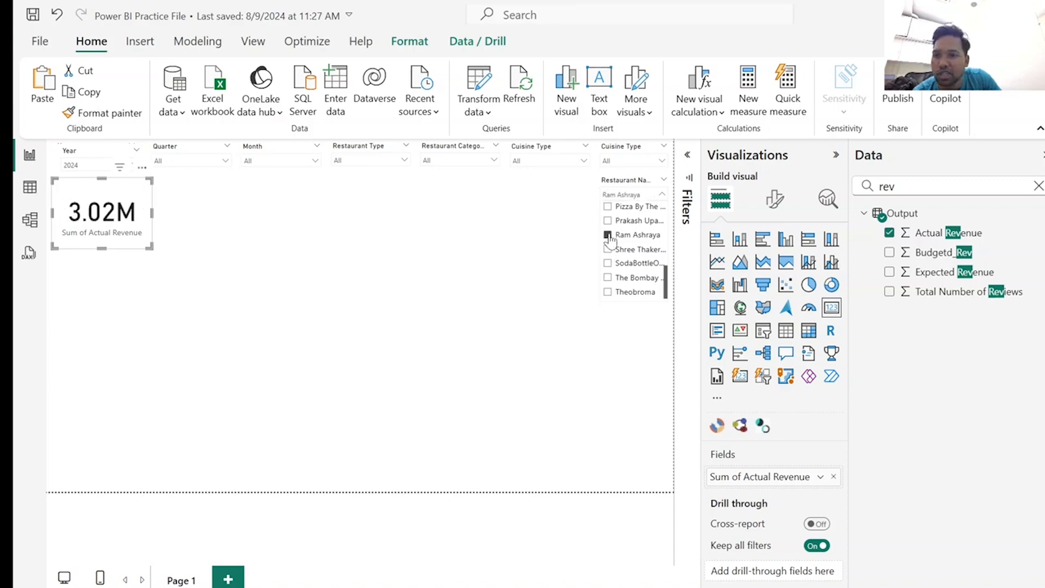
{"action": "left_click", "coordinate": [608, 234]}
{"action": "left_click", "coordinate": [608, 221]}
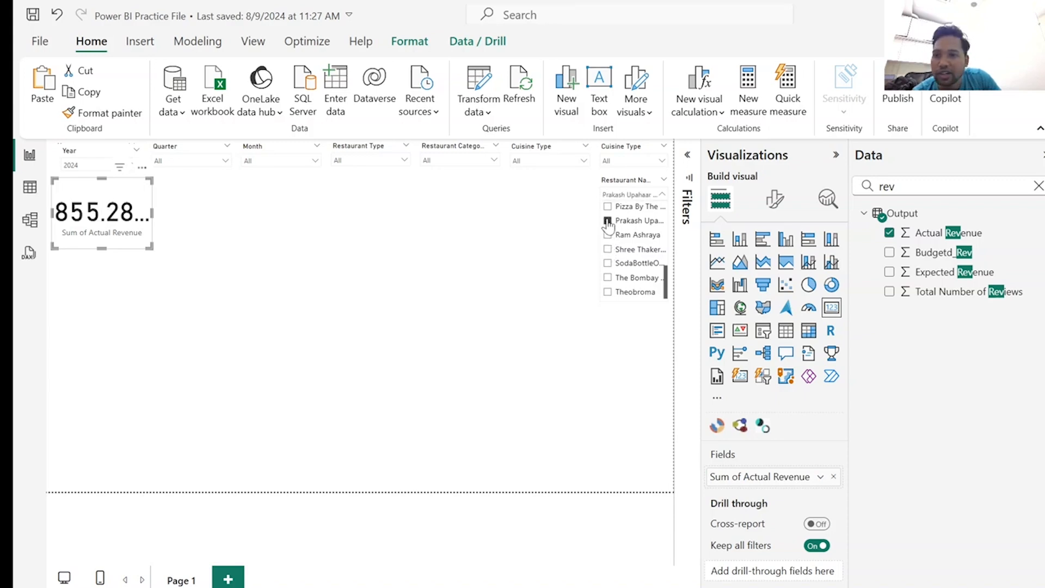
{"action": "left_click", "coordinate": [608, 221]}
{"action": "left_click", "coordinate": [385, 329]}
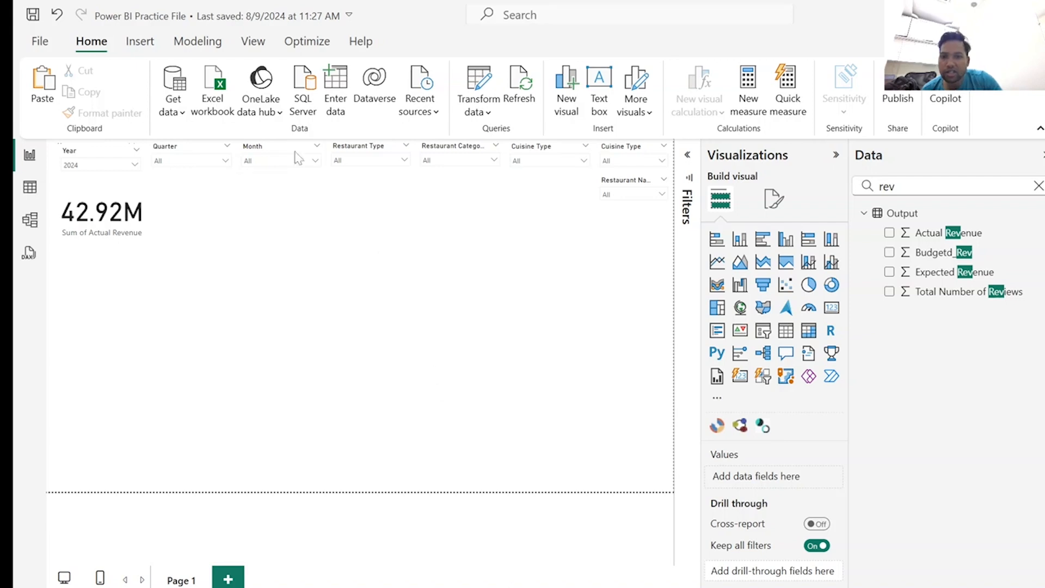
Check the Actual Revenue card for March alone and for January, February and March combined using the Month slicer.
{"action": "left_click", "coordinate": [315, 161]}
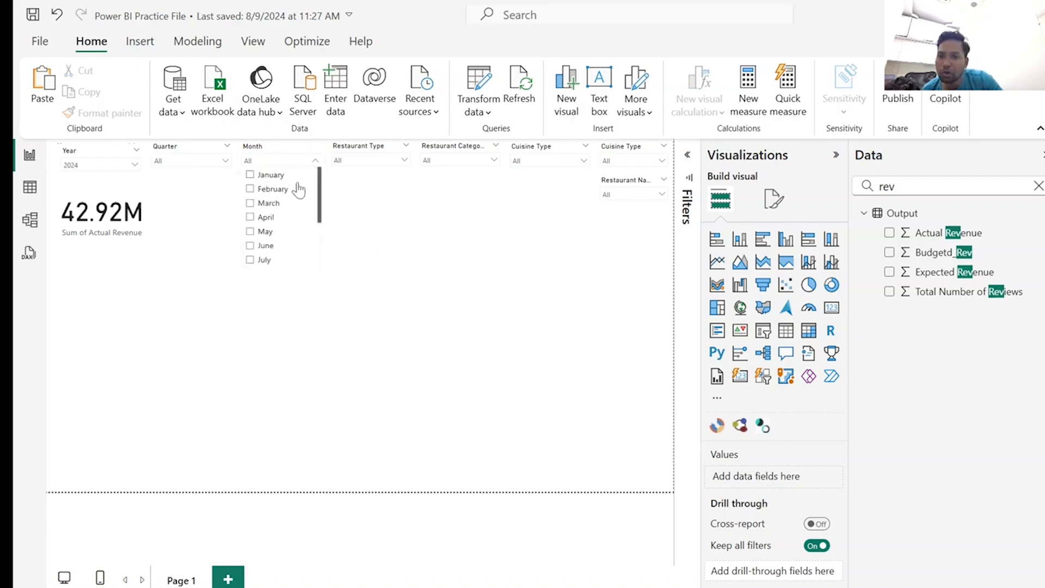
{"action": "left_click", "coordinate": [278, 208]}
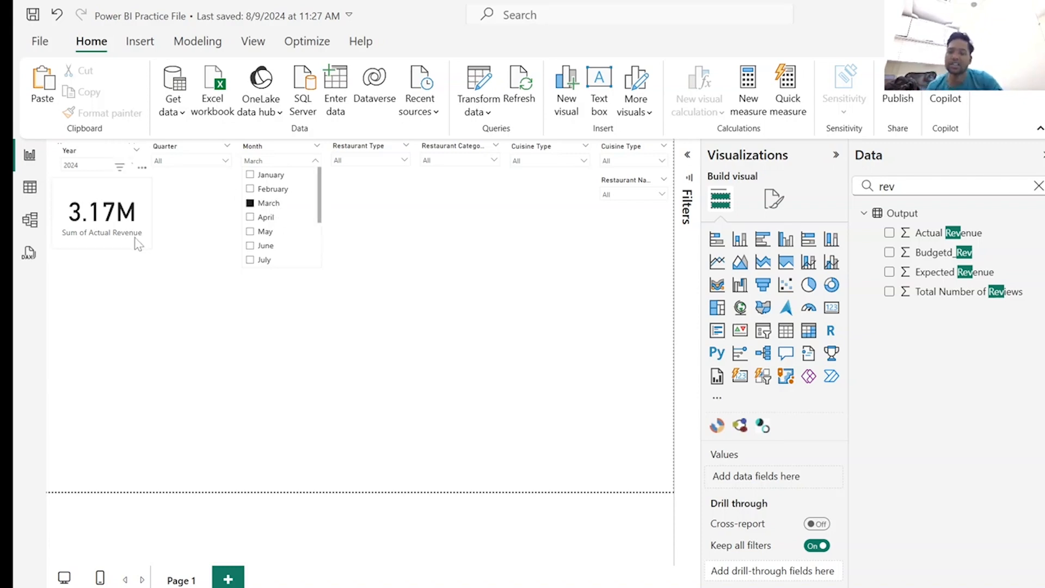
{"action": "left_click", "coordinate": [250, 175]}
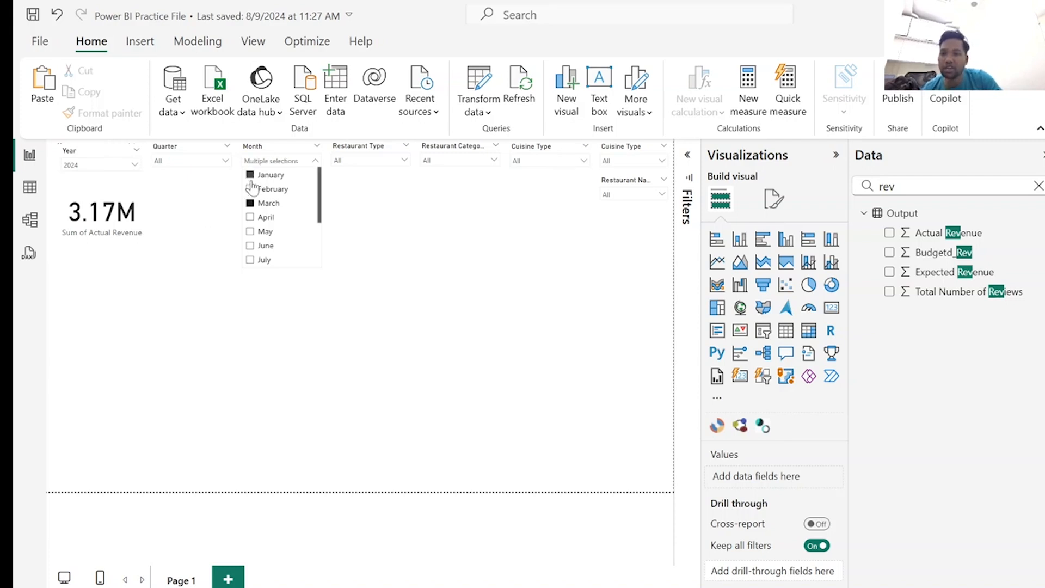
{"action": "left_click", "coordinate": [251, 188]}
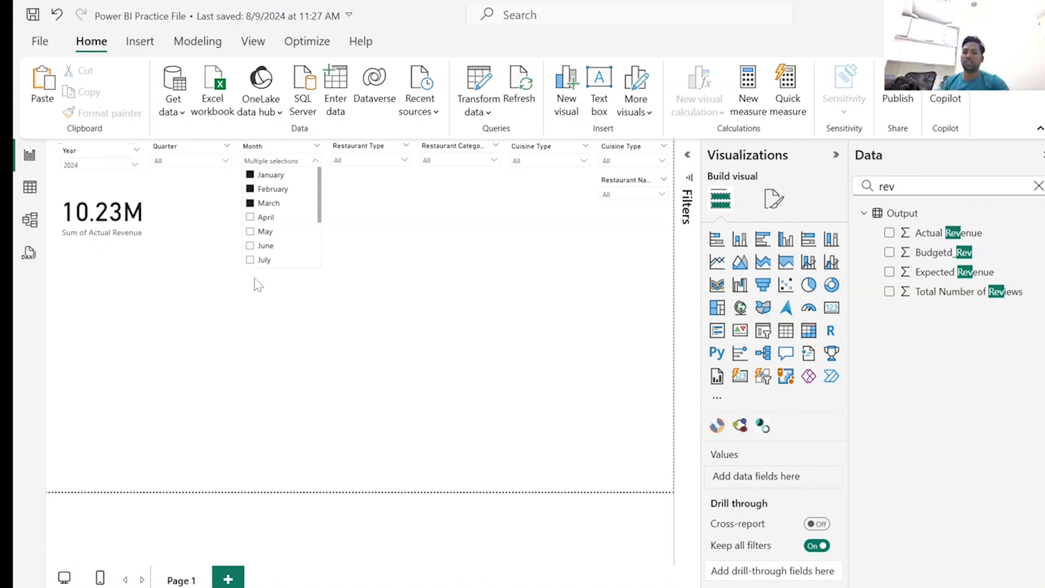
Replace the Month slicer's selection with April only and close its list.
{"action": "left_click", "coordinate": [261, 209]}
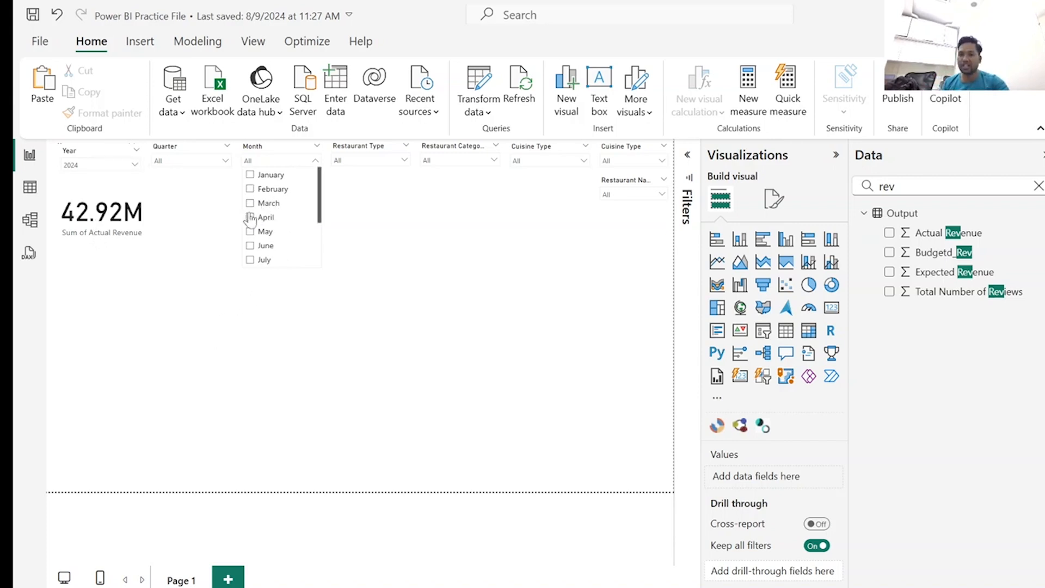
{"action": "left_click", "coordinate": [265, 218]}
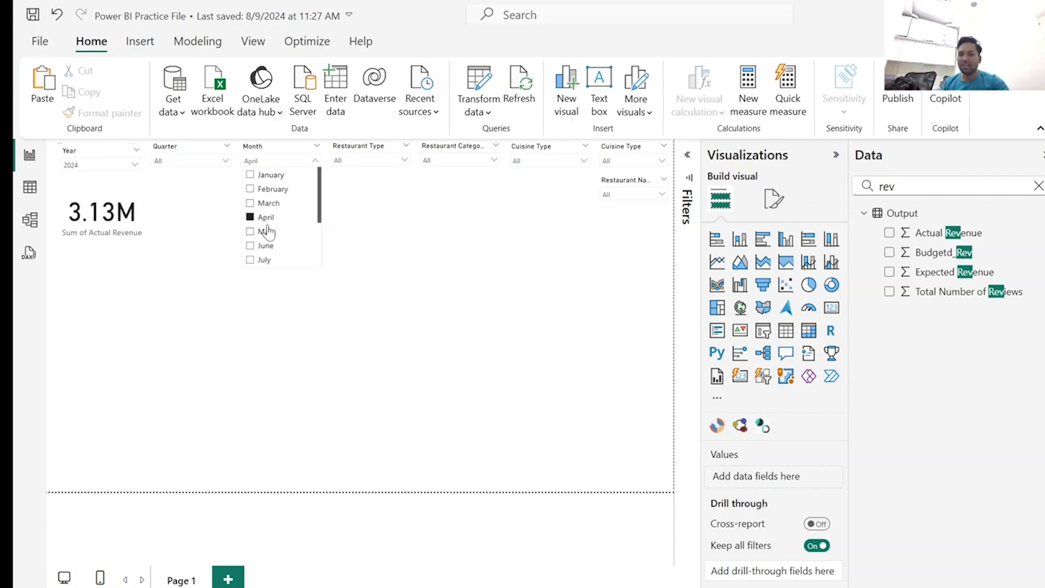
{"action": "left_click", "coordinate": [201, 358]}
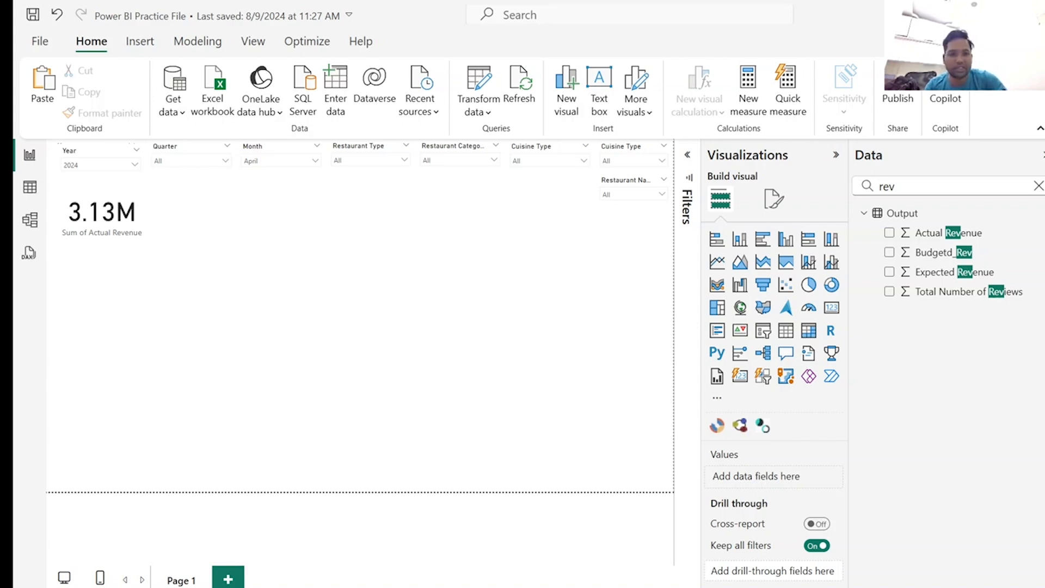
Create the Output measure YTD Sales = CALCULATE(sum(Output[Actual Revenue]),FILTER(all(Date_Dim),Date_Dim[Date]<=MAX(Date_Dim[Date])&& Date_Dim[Year]= max(Date_Dim[Year]))).
{"action": "right_click", "coordinate": [877, 216]}
{"action": "key", "text": "Escape"}
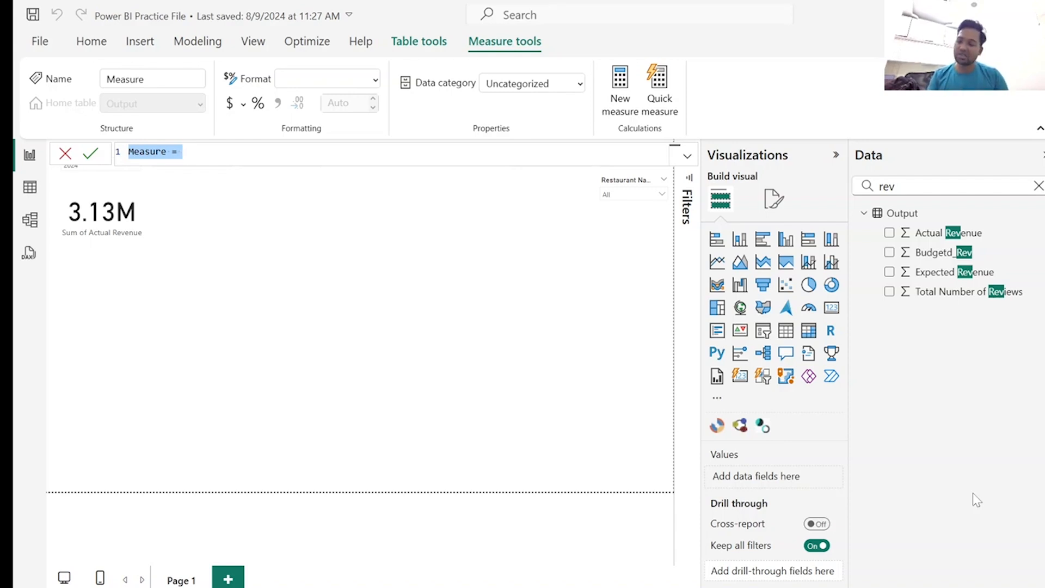
{"action": "type", "text": "YTD Sales = CALCULATE(sum(Output[Actual Revenue]),FILTER(all(Date_Dim),Date_Dim[Date]<=MAX(Date_Dim[Date])&& Date_Dim[Year]= max(Date_Dim[Year])))"}
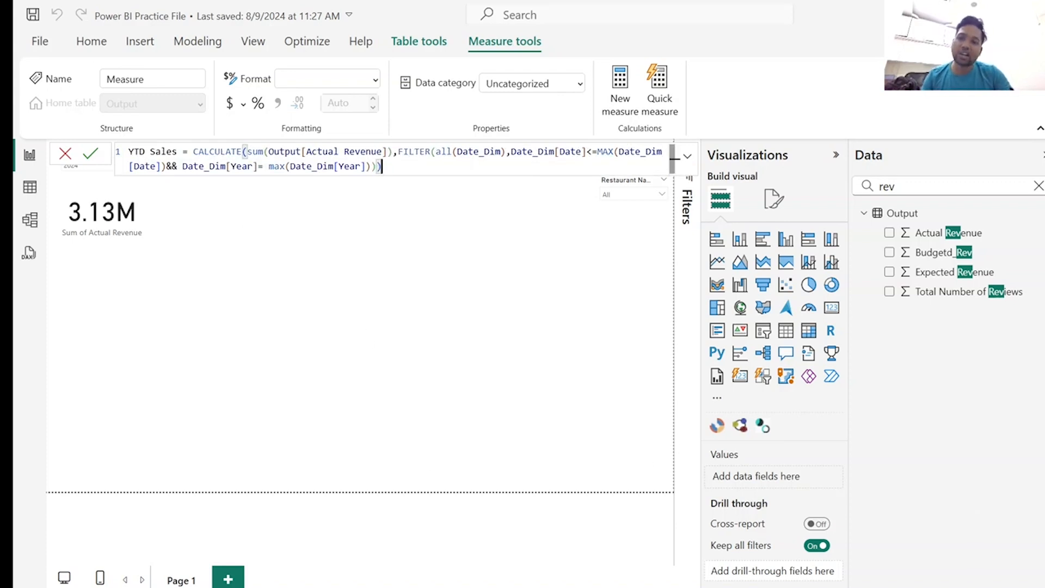
{"action": "left_click_drag", "start_coordinate": [194, 152], "coordinate": [392, 152]}
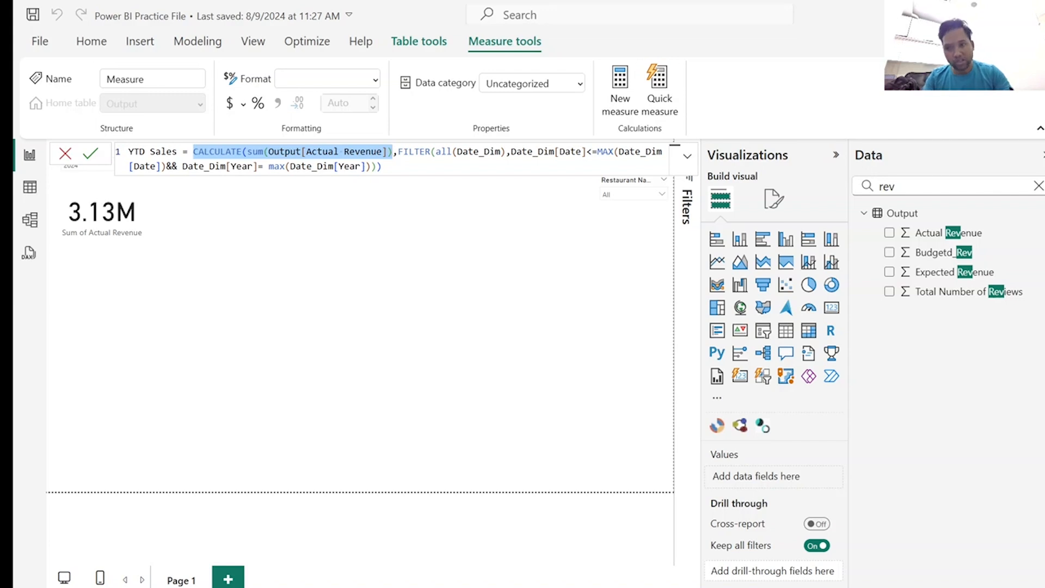
{"action": "left_click", "coordinate": [382, 166]}
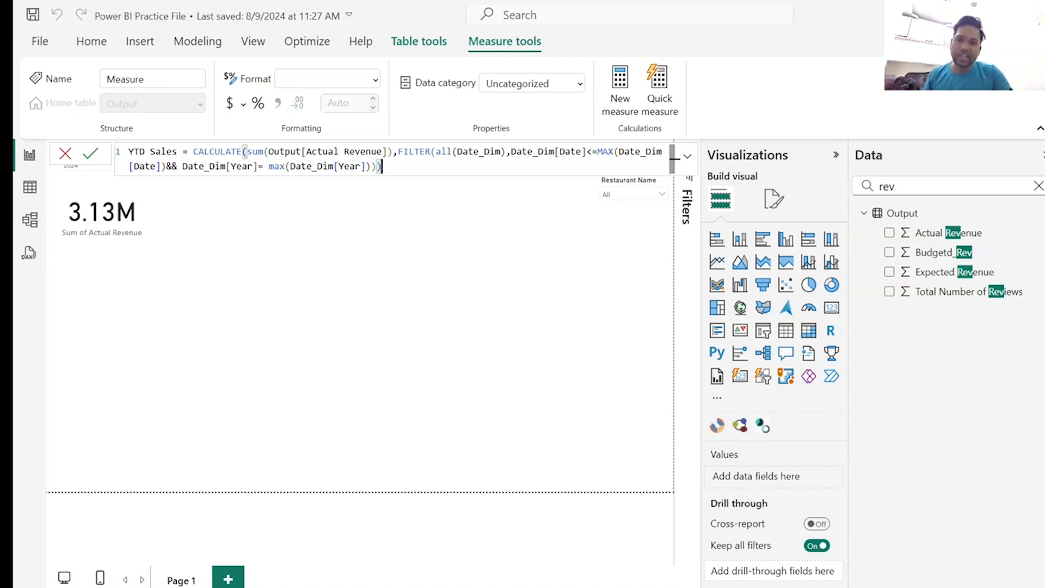
{"action": "left_click_drag", "start_coordinate": [398, 152], "coordinate": [587, 151]}
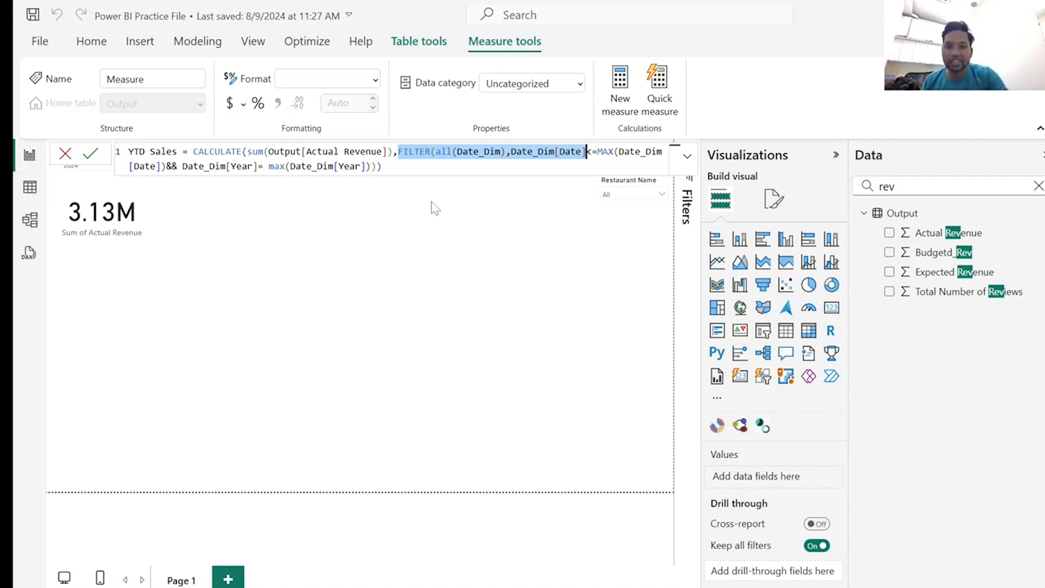
{"action": "left_click", "coordinate": [411, 169]}
{"action": "key", "text": "Return"}
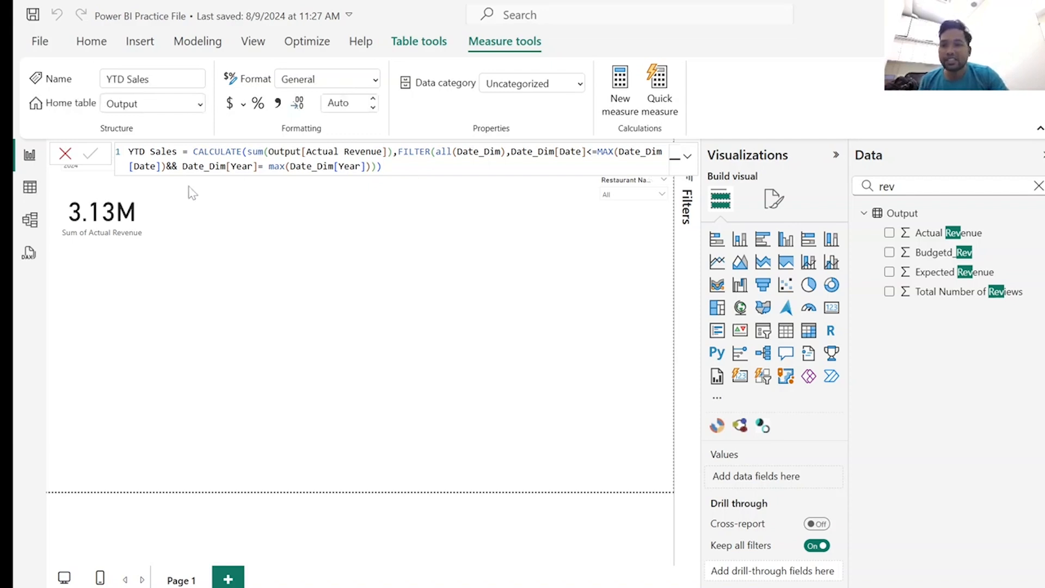
{"action": "left_click", "coordinate": [66, 155]}
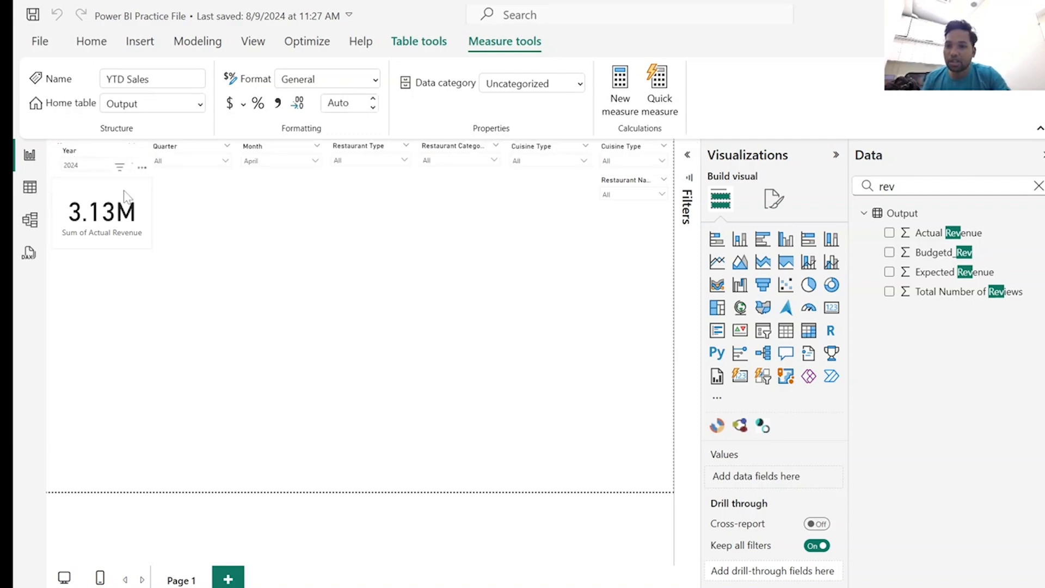
Duplicate the Actual Revenue card and place the copy beside the original on its right side.
{"action": "left_click", "coordinate": [123, 196]}
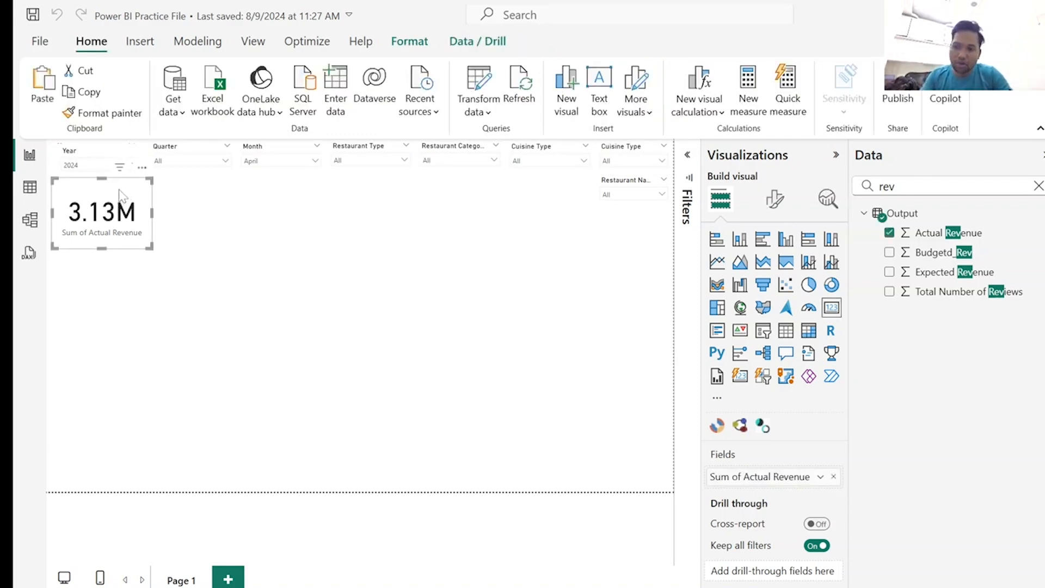
{"action": "key", "text": "ctrl+v"}
{"action": "left_click_drag", "start_coordinate": [129, 198], "coordinate": [236, 201]}
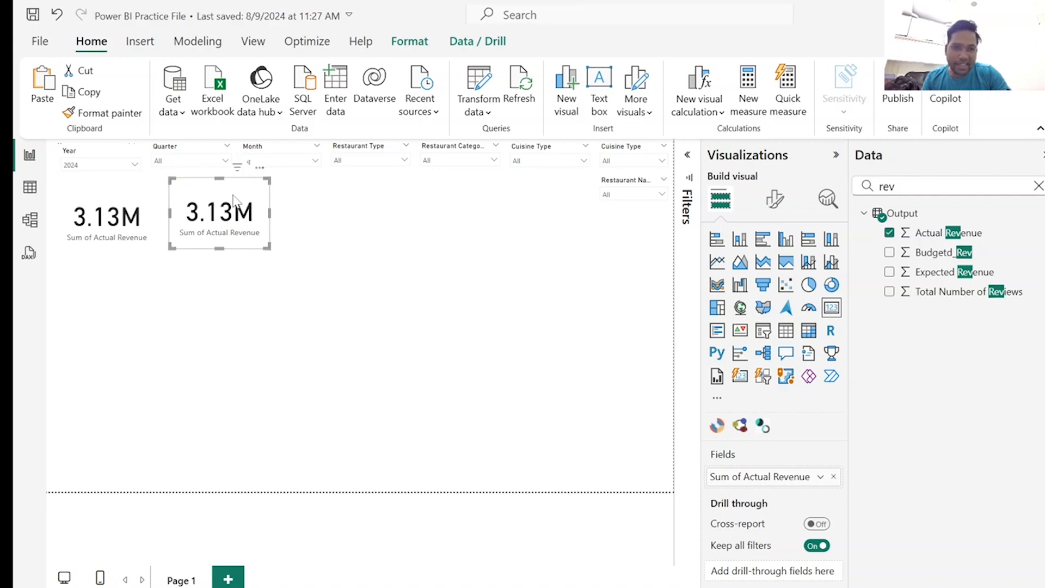
Replace Actual Revenue with the YTD Sales measure in the duplicated card and shift the card slightly.
{"action": "left_click", "coordinate": [1038, 188]}
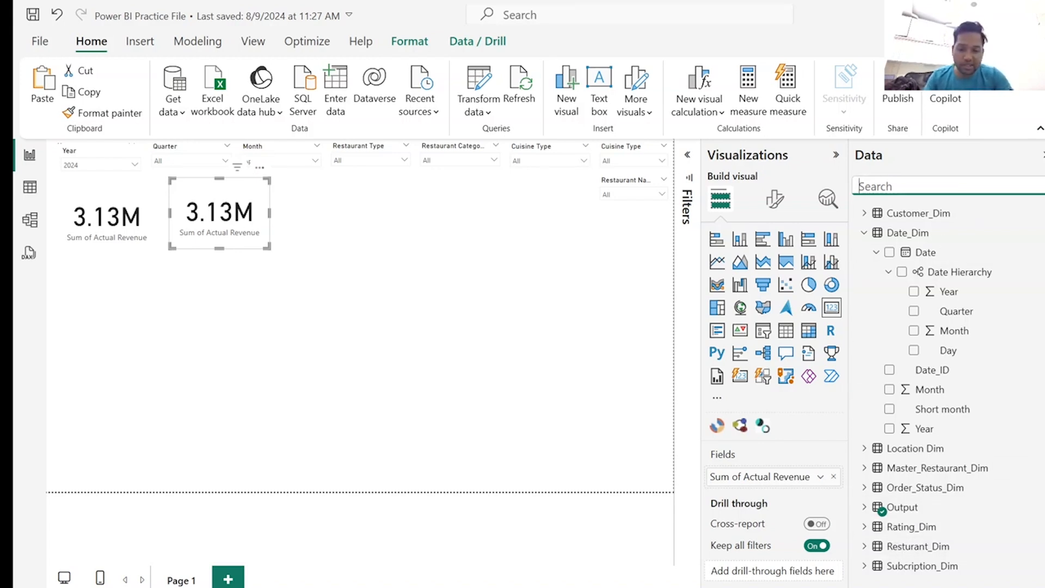
{"action": "type", "text": "ytd"}
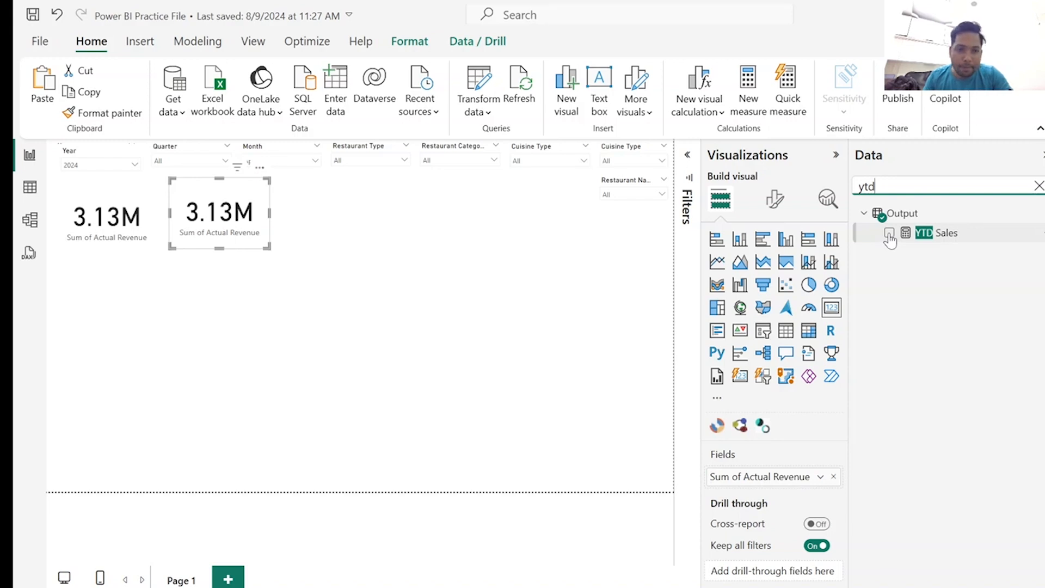
{"action": "left_click", "coordinate": [833, 477]}
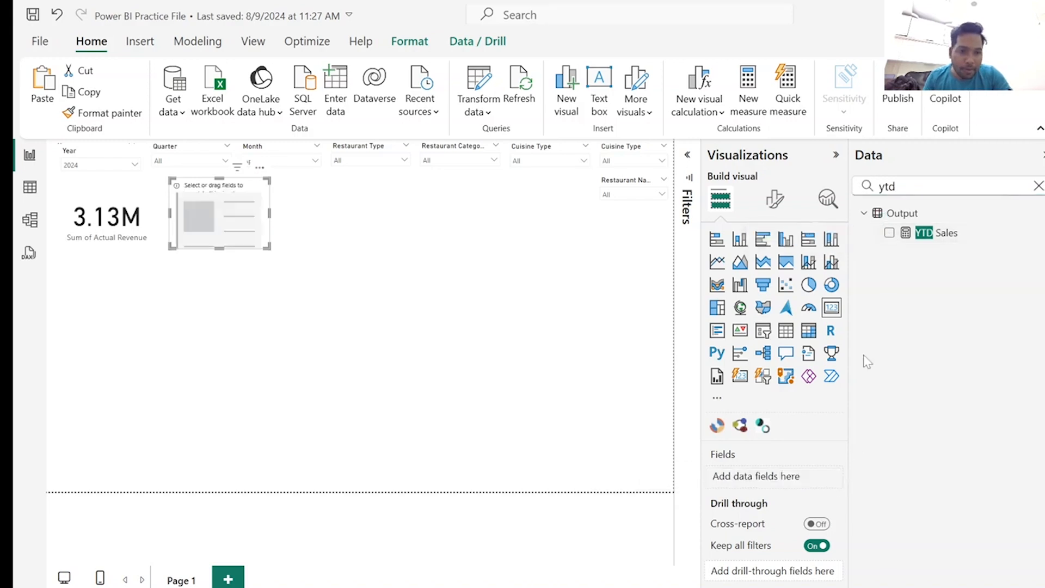
{"action": "left_click", "coordinate": [889, 233]}
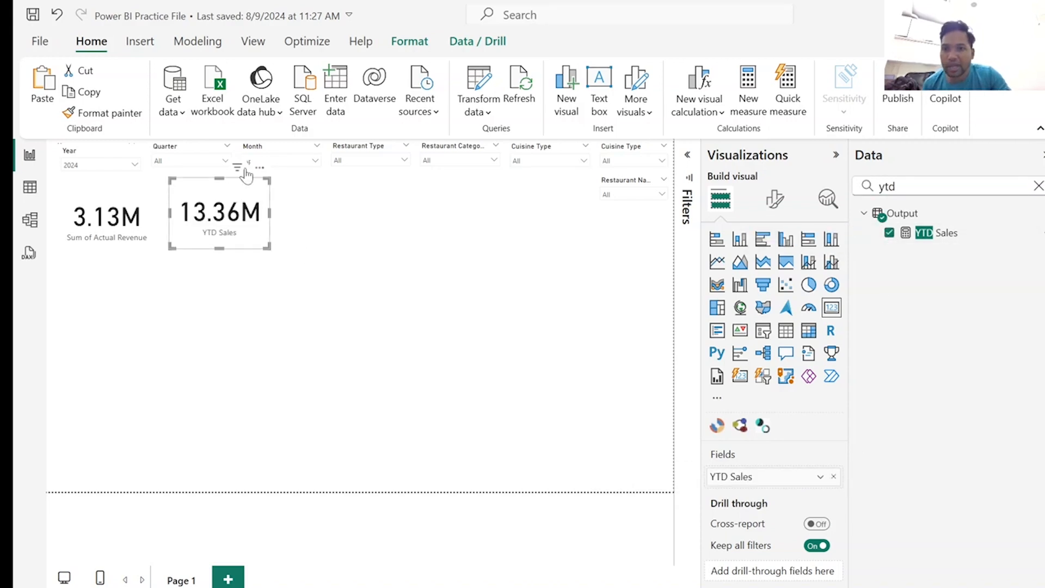
{"action": "left_click_drag", "start_coordinate": [231, 199], "coordinate": [233, 207]}
Switch the Month slicer to March and close its list.
{"action": "left_click", "coordinate": [315, 161]}
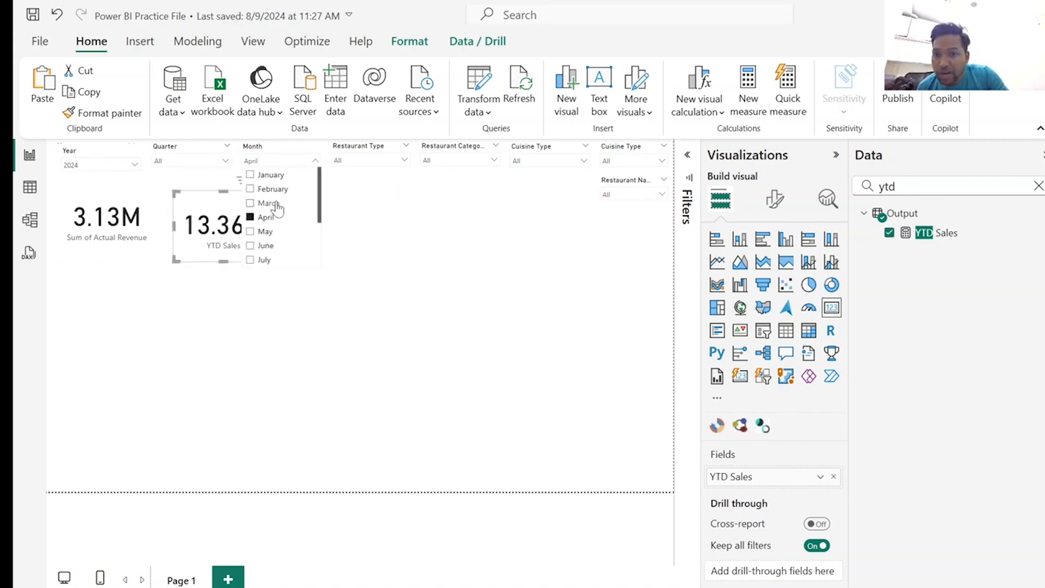
{"action": "left_click", "coordinate": [278, 208]}
{"action": "left_click", "coordinate": [199, 299]}
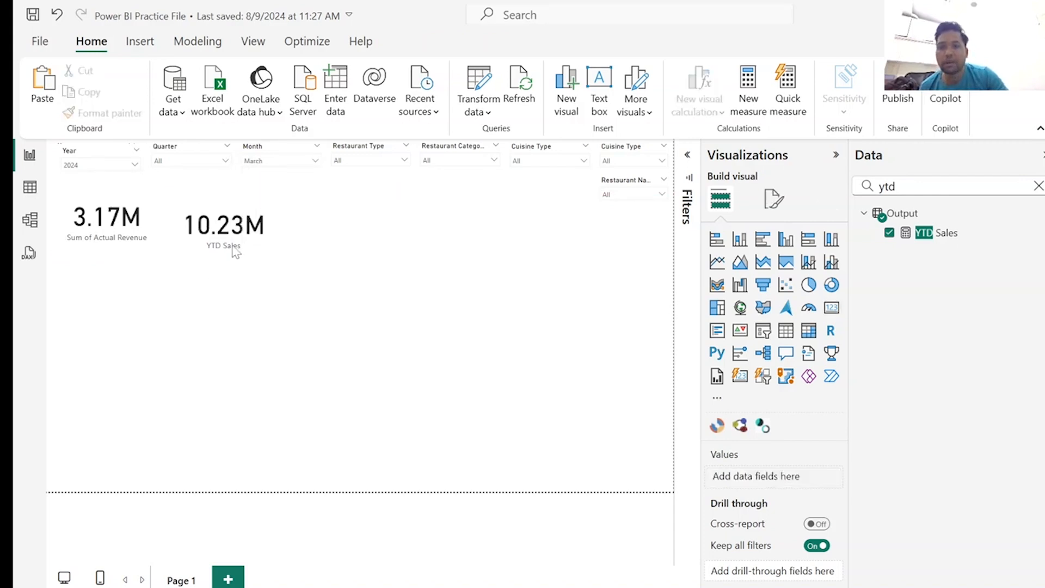
Reposition the YTD Sales card so it sits level with and close beside the Actual Revenue card.
{"action": "left_click_drag", "start_coordinate": [231, 205], "coordinate": [234, 196]}
{"action": "left_click", "coordinate": [130, 206]}
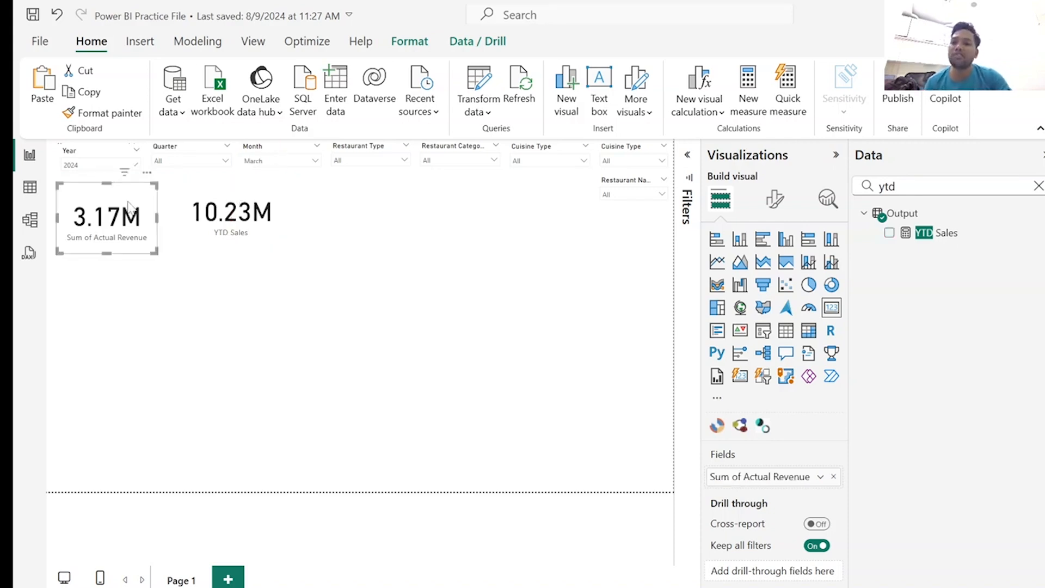
{"action": "left_click_drag", "start_coordinate": [216, 210], "coordinate": [202, 215]}
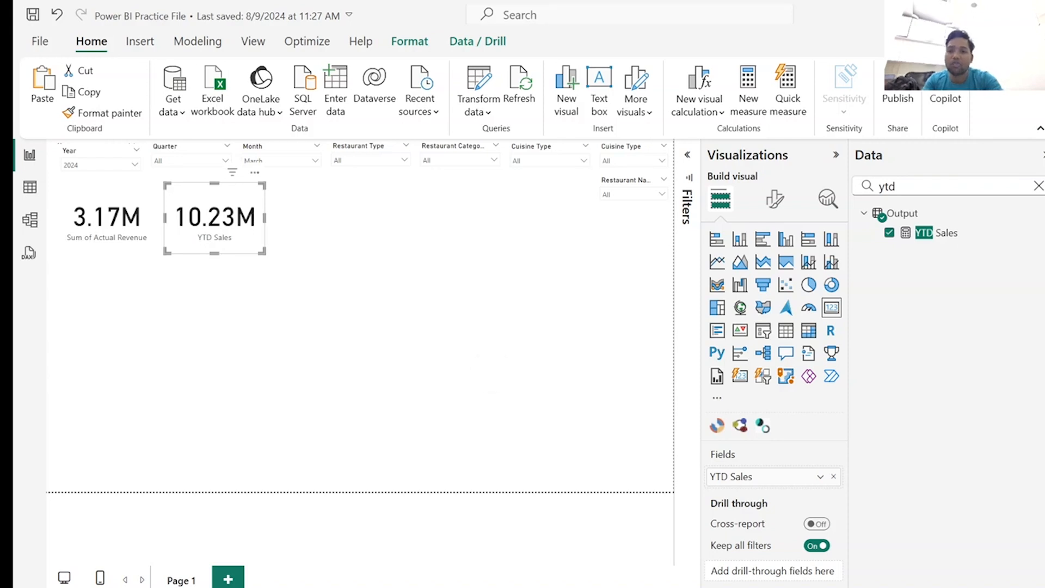
{"action": "left_click", "coordinate": [349, 316]}
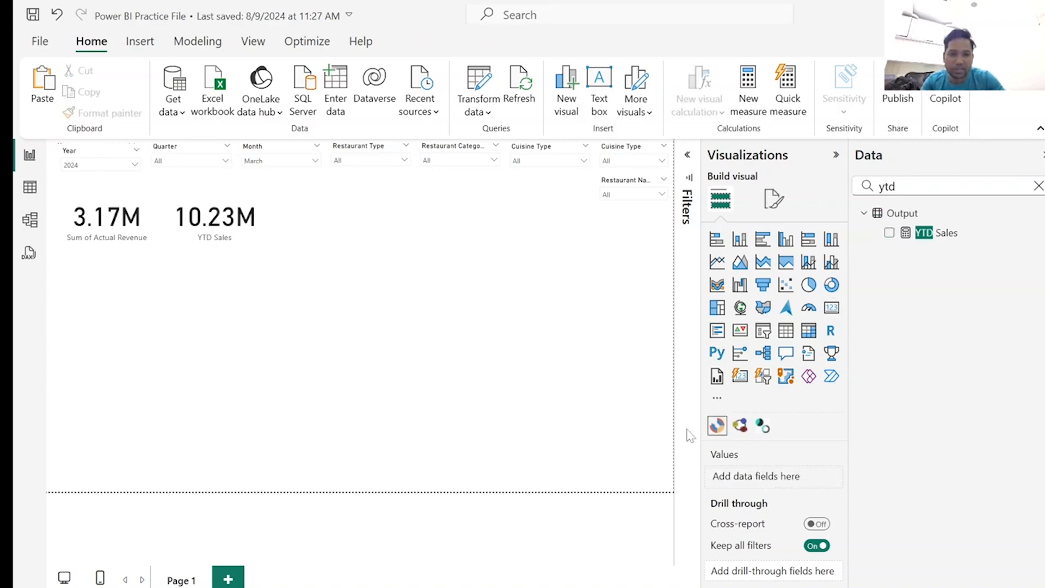
Clear the field search and create the measure Total Orders Fulfilled = SUM(Output[Item_ID]) in the Date_Dim table.
{"action": "left_click", "coordinate": [928, 186]}
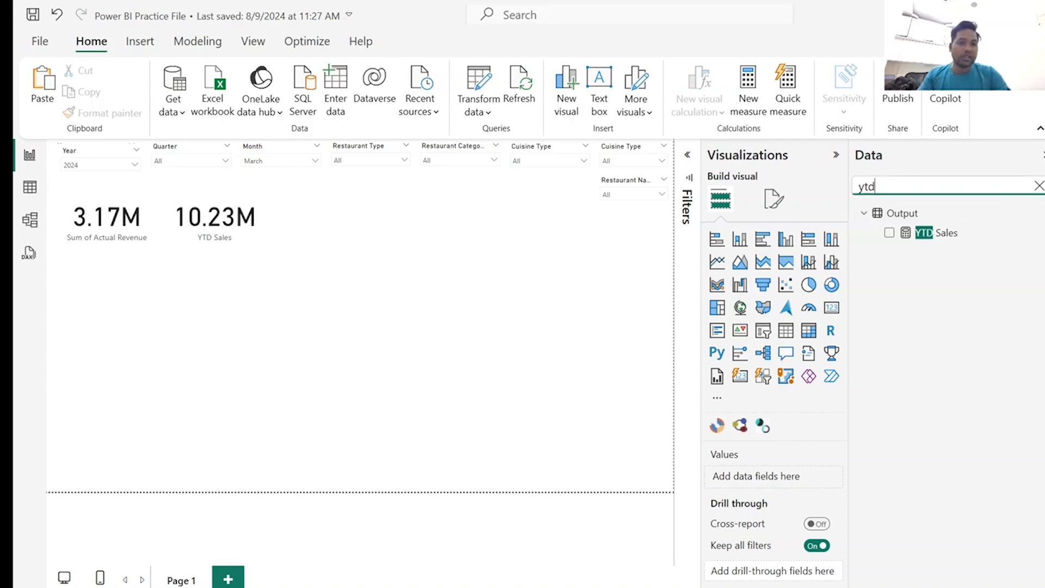
{"action": "key", "text": "BackSpace"}
{"action": "key", "text": "BackSpace"}
{"action": "key", "text": "BackSpace"}
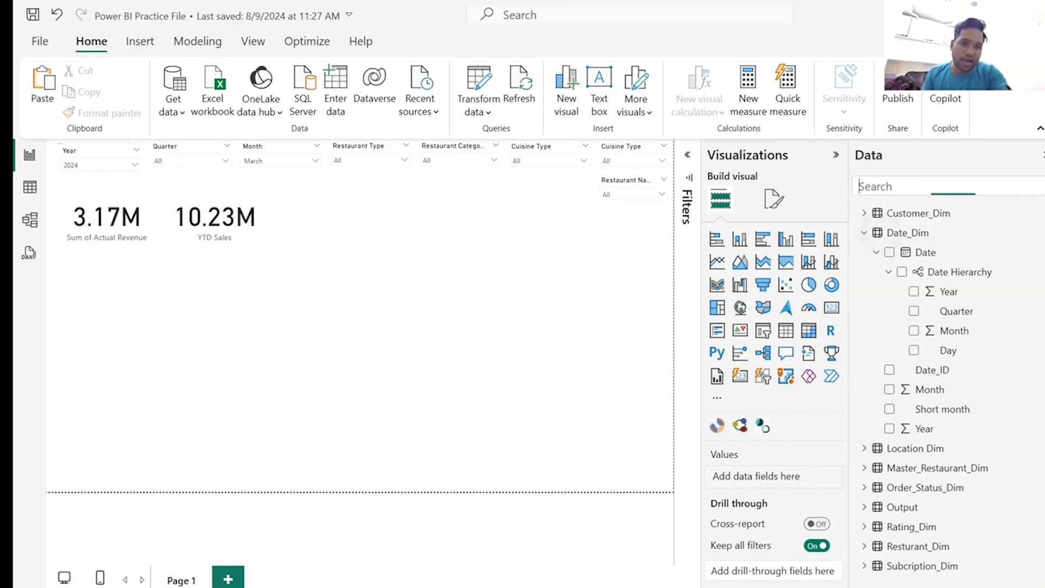
{"action": "left_click", "coordinate": [877, 252]}
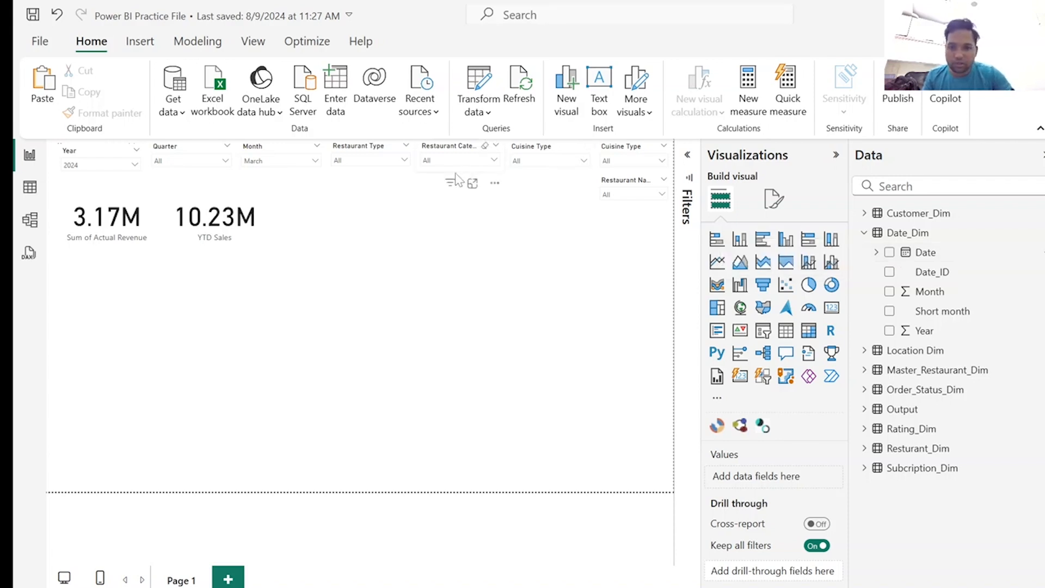
{"action": "right_click", "coordinate": [882, 240]}
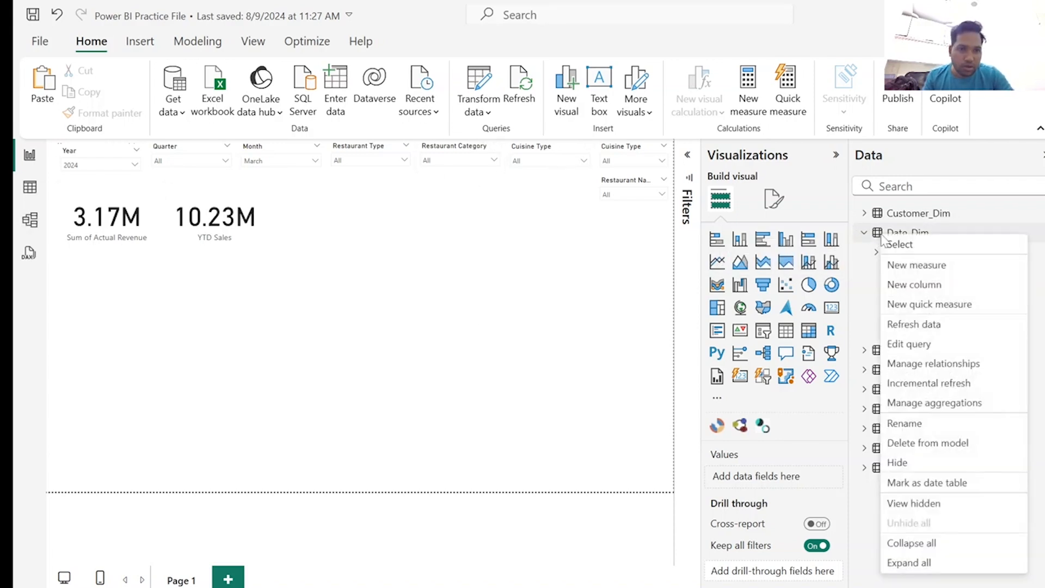
{"action": "key", "text": "Escape"}
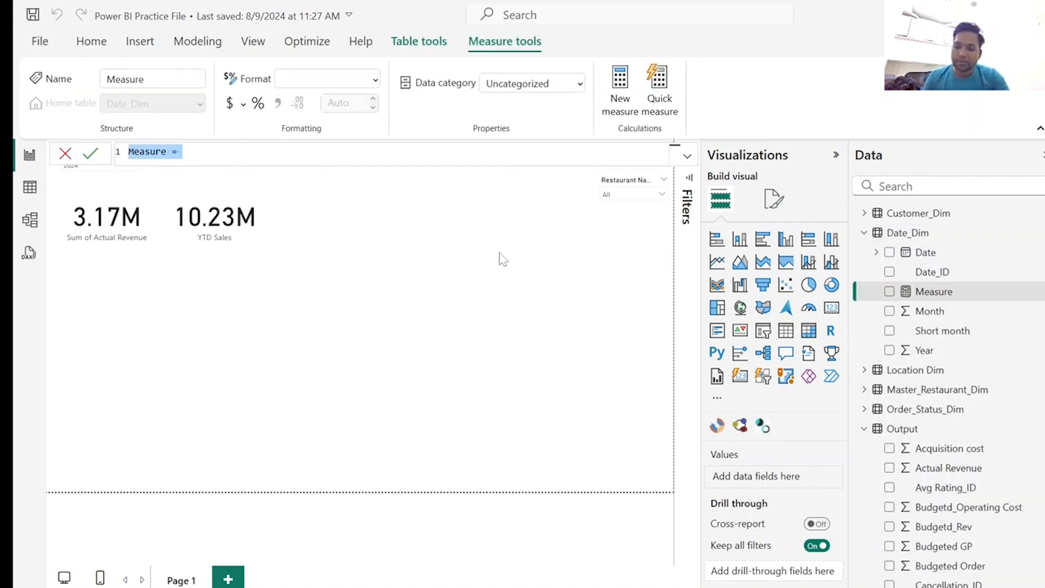
{"action": "type", "text": "Total Orders Fulfilled = SUM(Output[Item_ID])"}
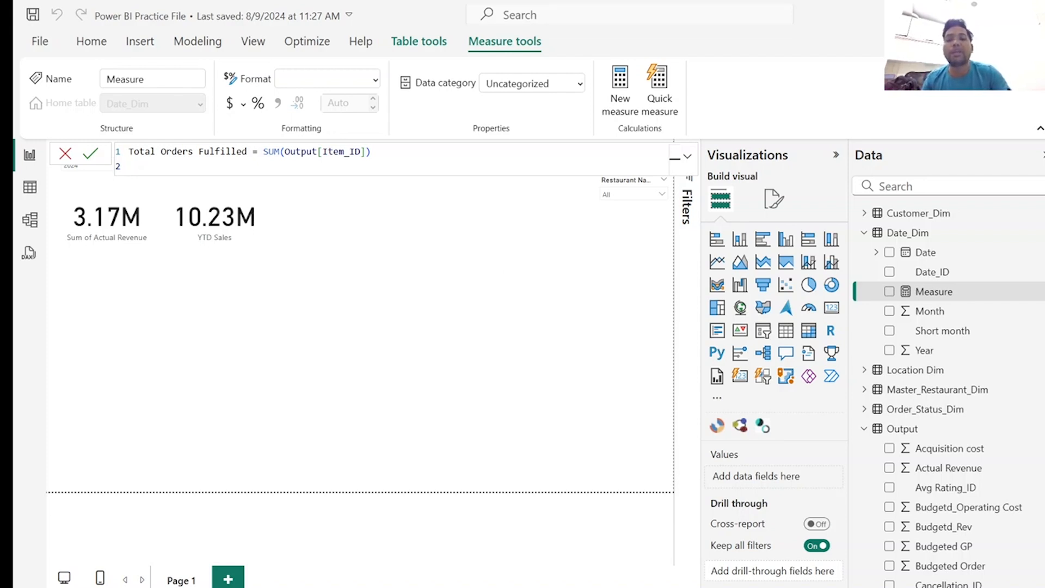
{"action": "left_click", "coordinate": [373, 153]}
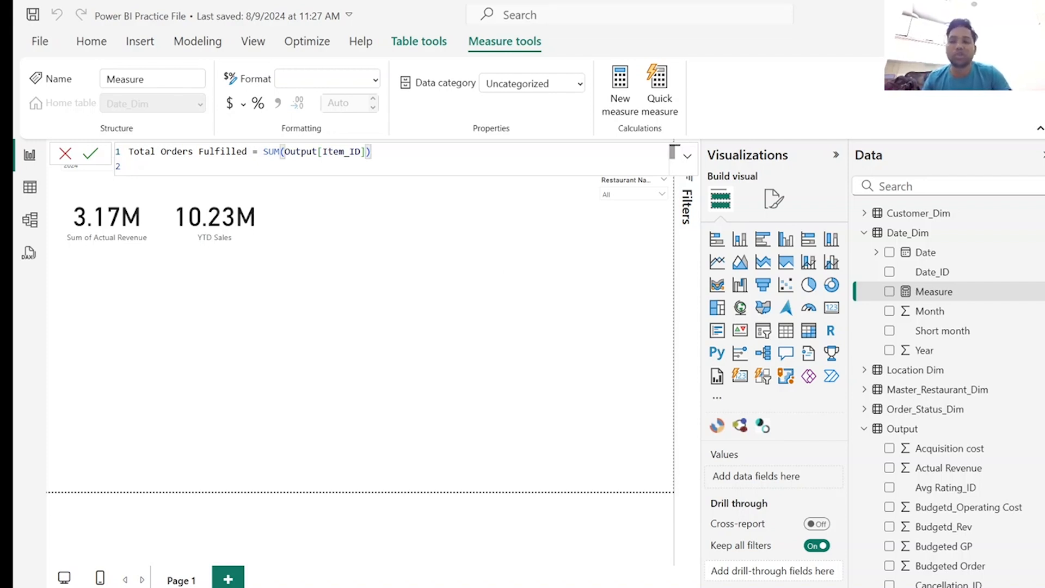
{"action": "left_click", "coordinate": [27, 193]}
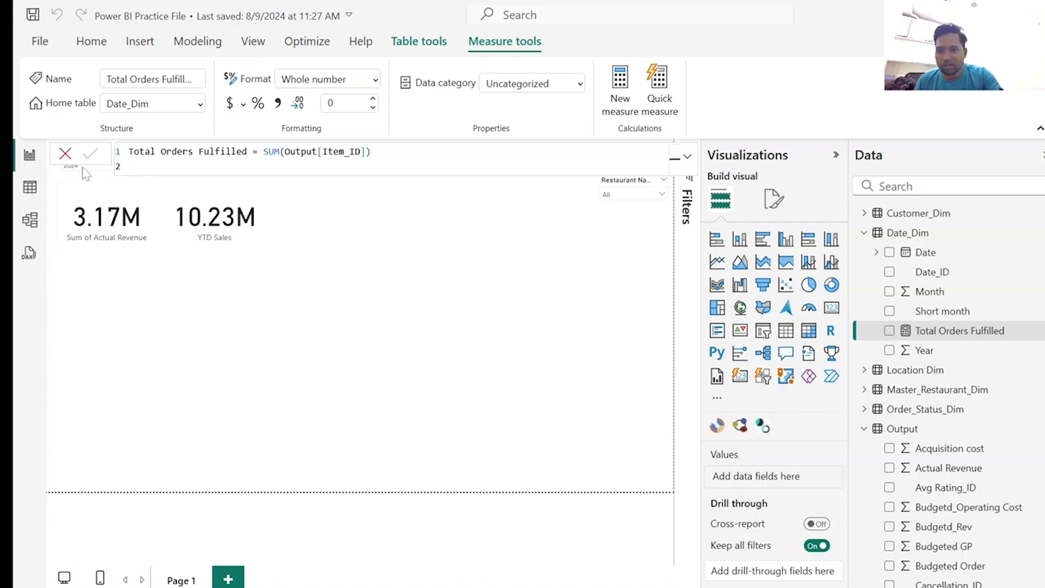
{"action": "left_click", "coordinate": [65, 155]}
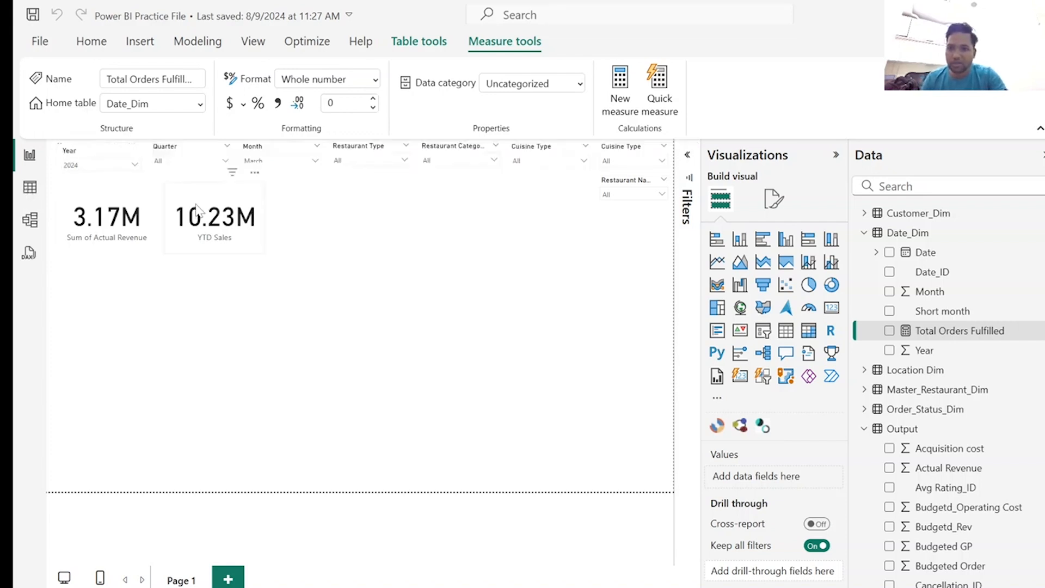
Duplicate the YTD Sales card beside the original and replace its field with the Total Orders Fulfilled measure.
{"action": "left_click", "coordinate": [198, 210]}
{"action": "key", "text": "ctrl+c"}
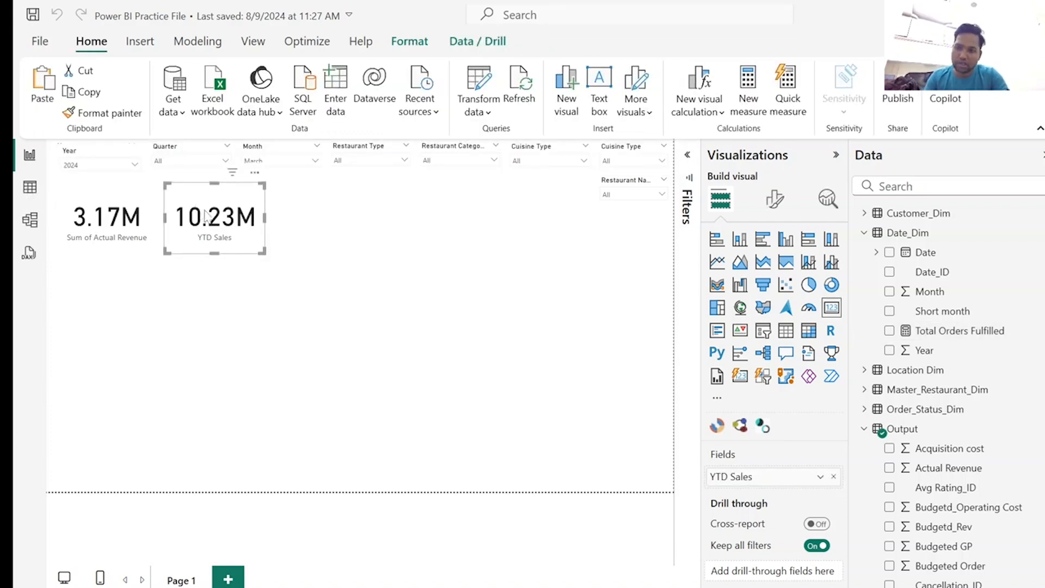
{"action": "key", "text": "ctrl+v"}
{"action": "left_click_drag", "start_coordinate": [197, 210], "coordinate": [310, 213]}
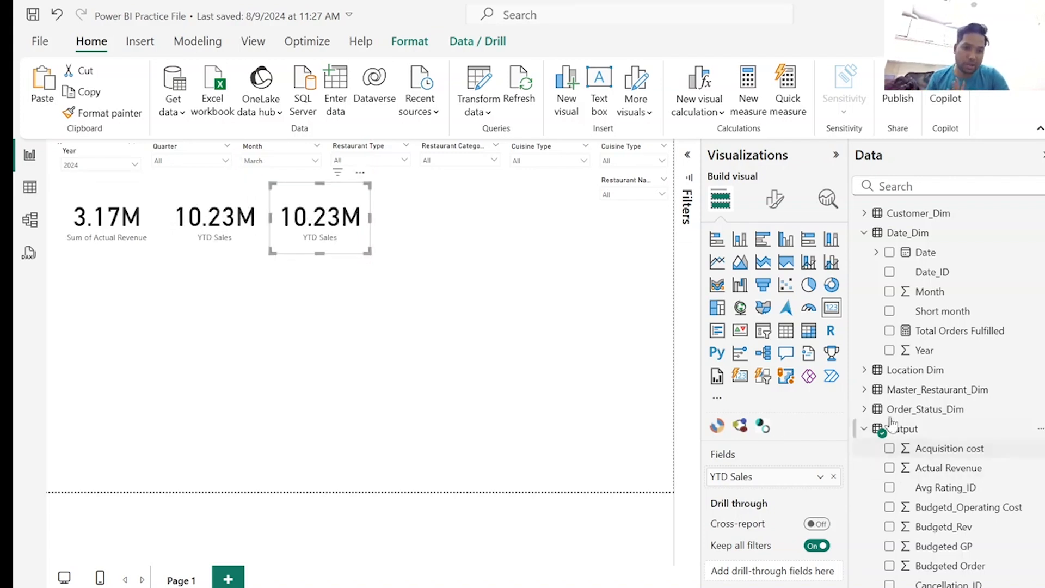
{"action": "left_click", "coordinate": [835, 478]}
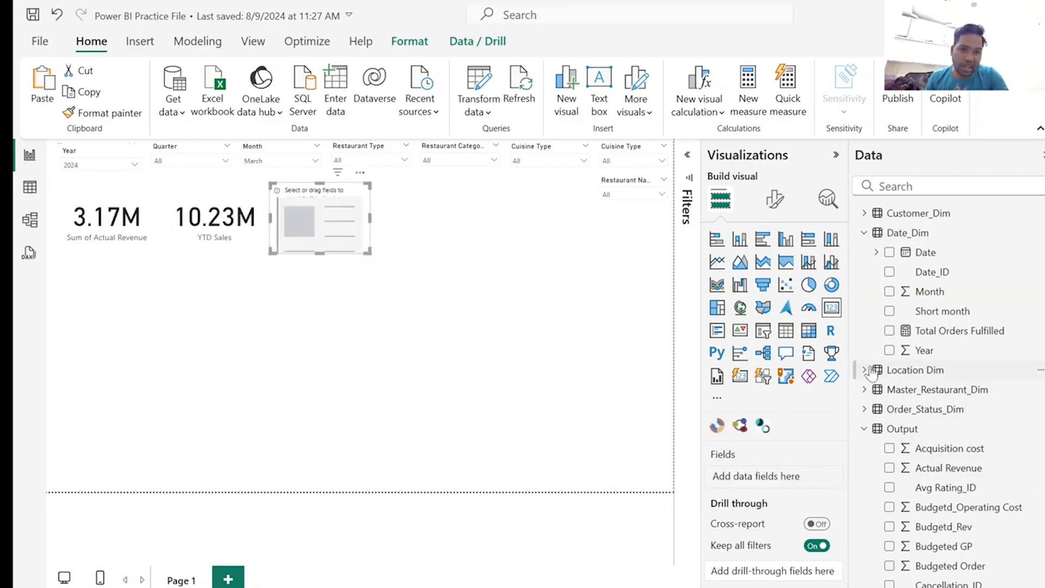
{"action": "left_click", "coordinate": [890, 330]}
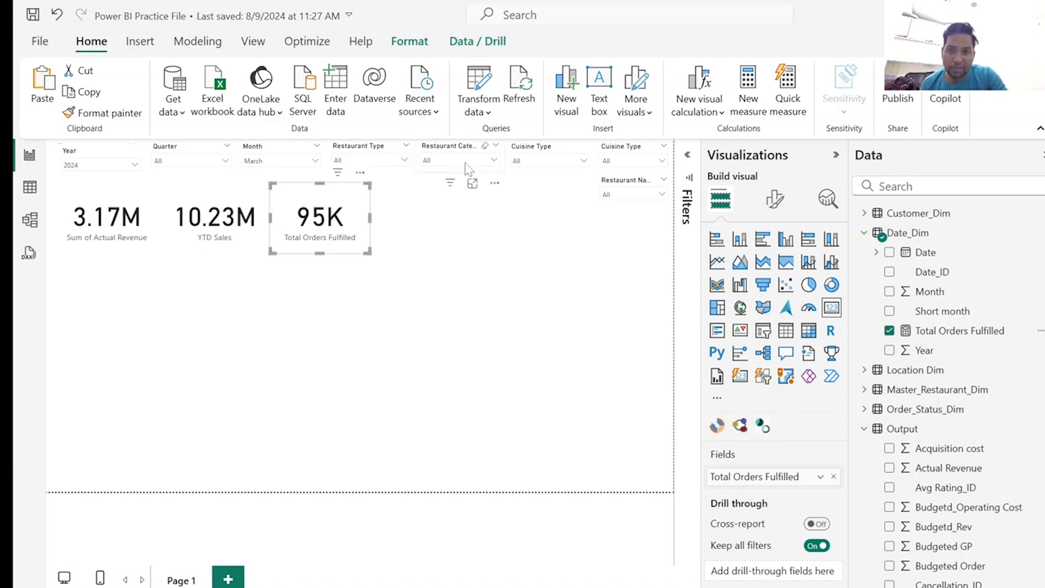
Duplicate the Restaurant Name slicer, place the copy below the first Cuisine Type slicer and switch its field to Restaurant Location.
{"action": "left_click", "coordinate": [403, 160]}
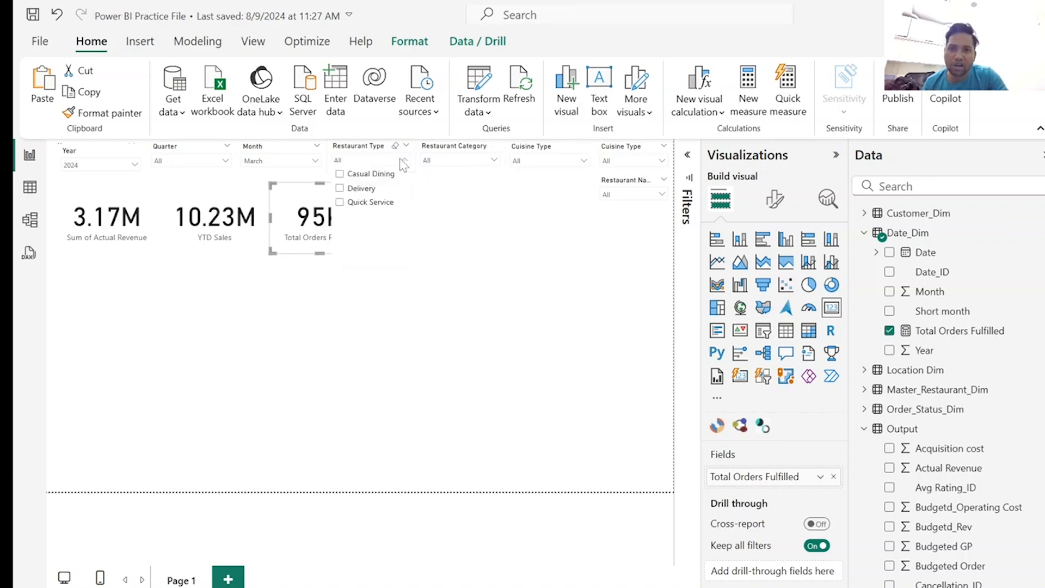
{"action": "left_click", "coordinate": [403, 160]}
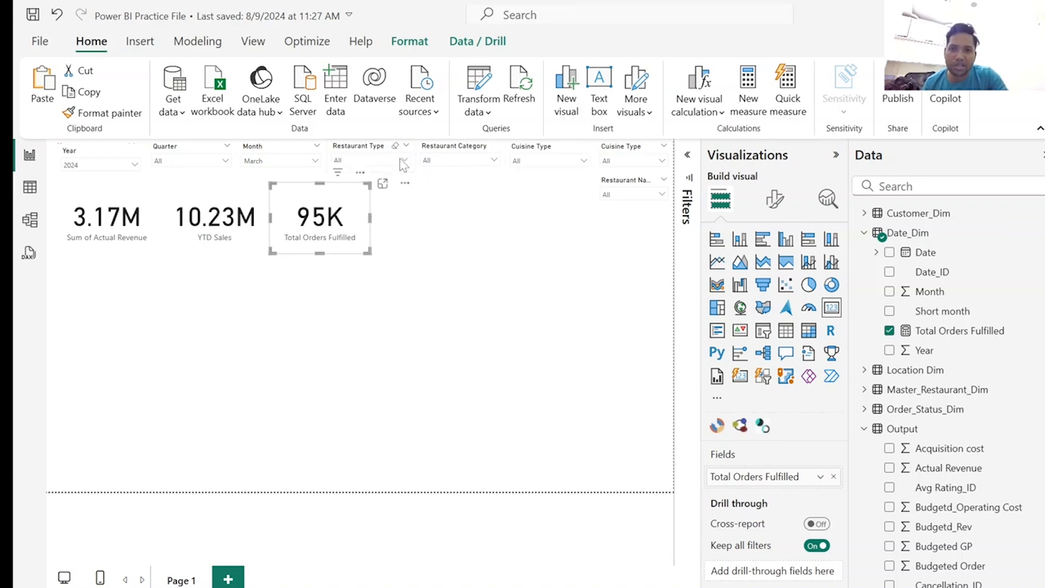
{"action": "left_click", "coordinate": [617, 185]}
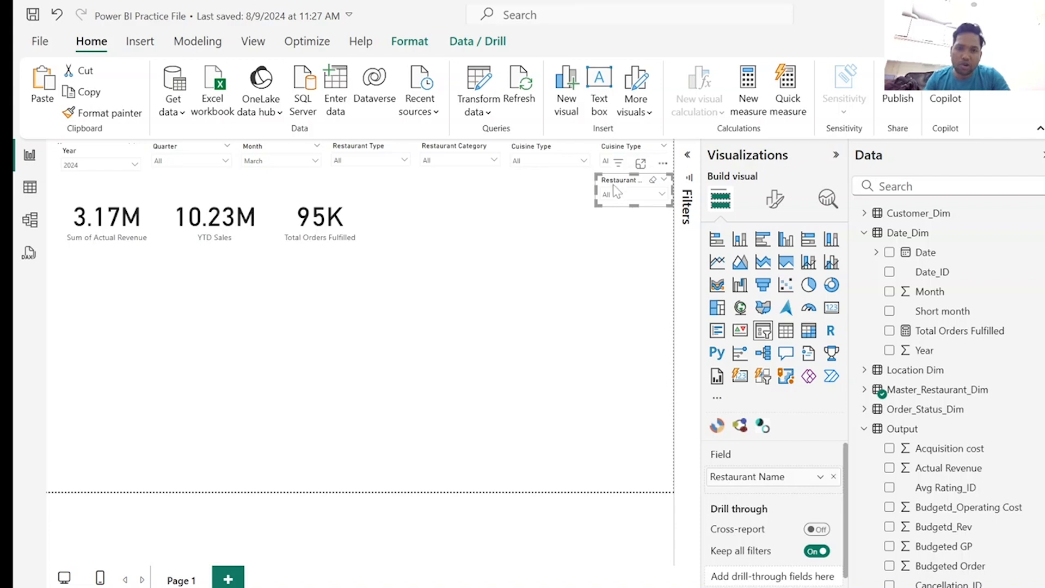
{"action": "left_click_drag", "start_coordinate": [616, 186], "coordinate": [541, 184]}
{"action": "left_click", "coordinate": [915, 186]}
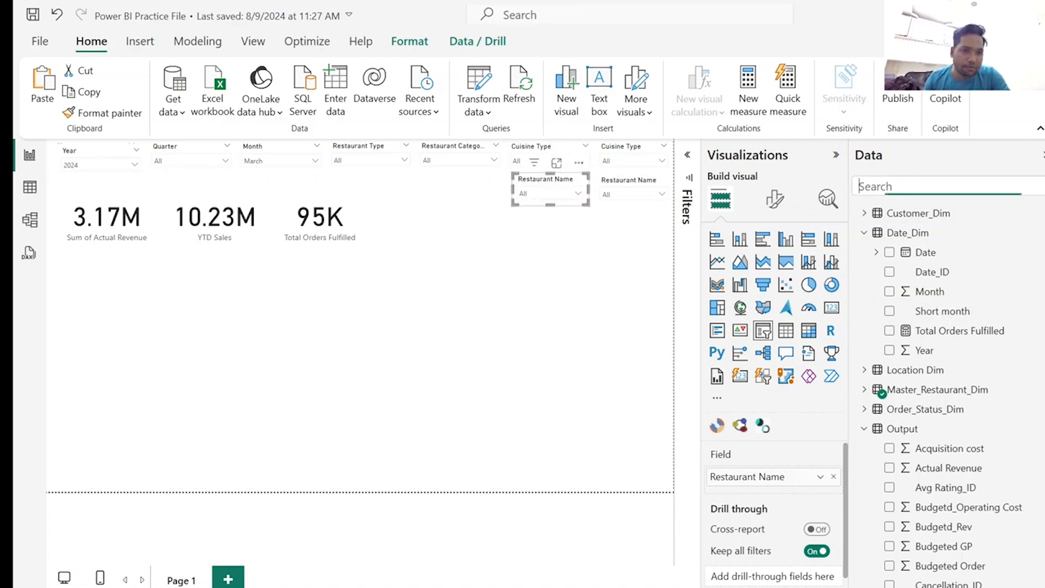
{"action": "type", "text": "rest"}
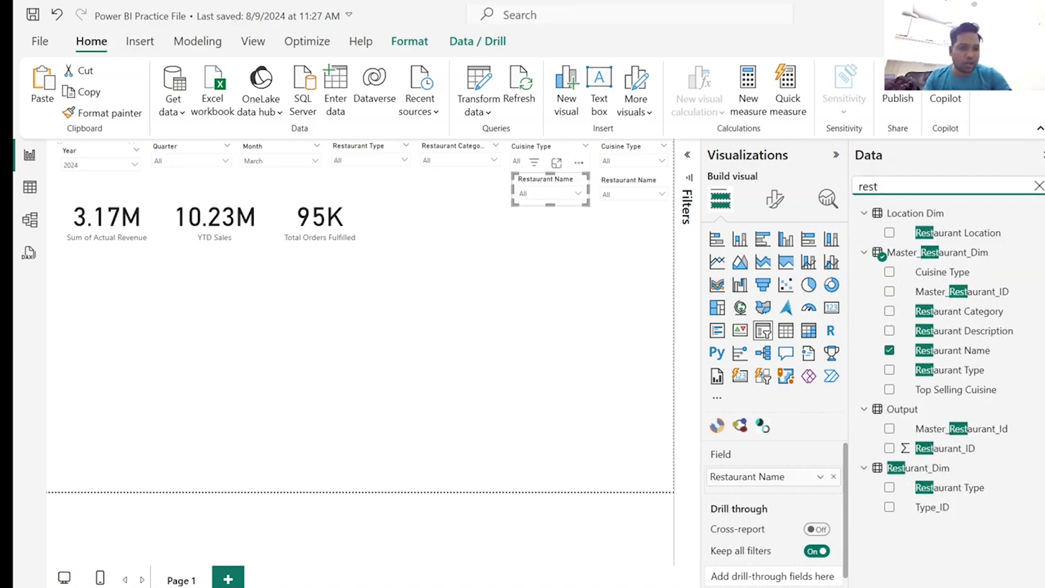
{"action": "left_click", "coordinate": [834, 476]}
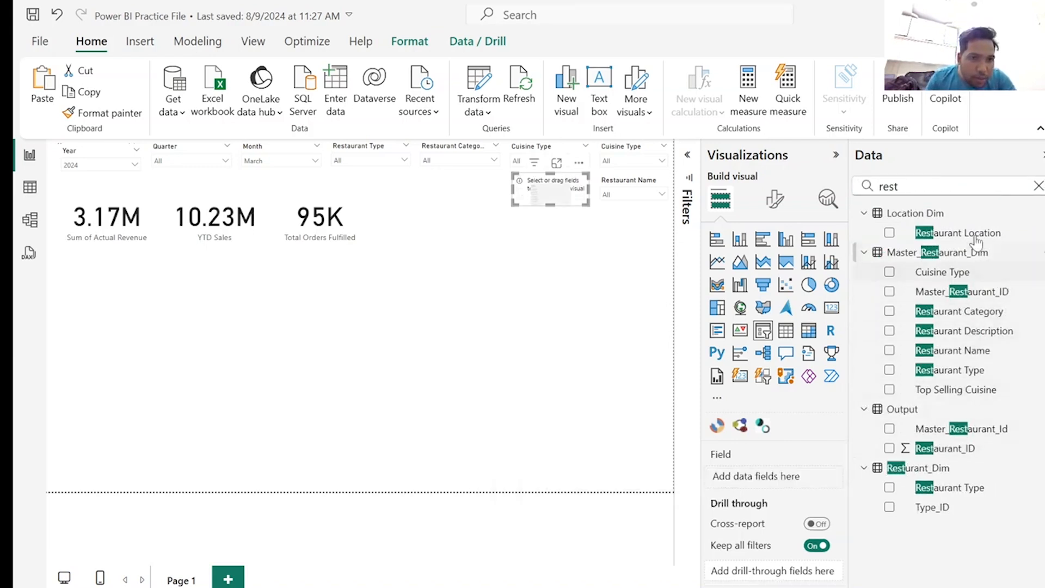
{"action": "left_click", "coordinate": [889, 233]}
Test the Restaurant Location slicer on the cards with BKC, Chembur, Churchgate, Dadar West, Fort and Kalbadevi, clearing each selection.
{"action": "left_click", "coordinate": [578, 193]}
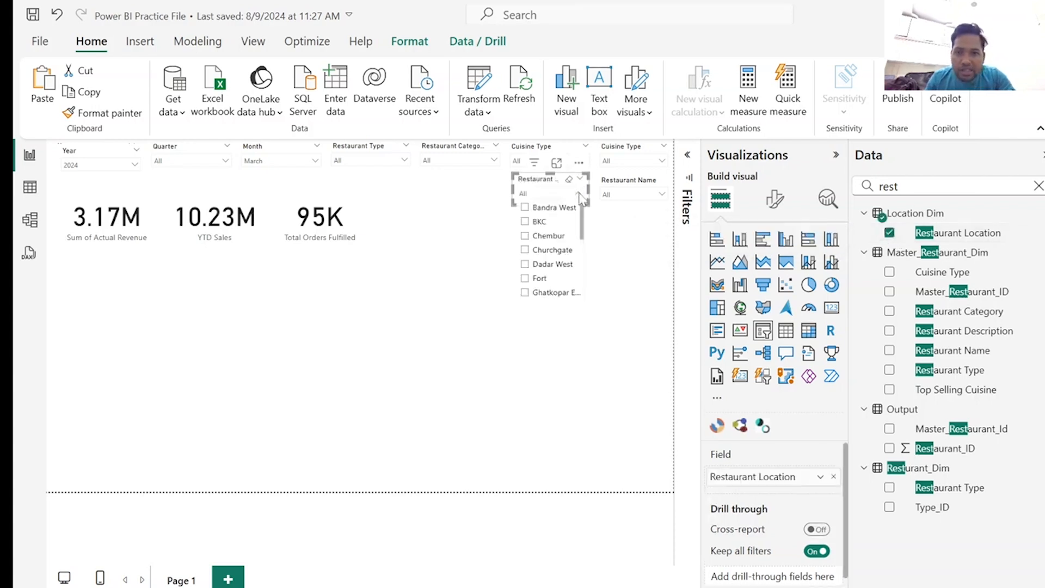
{"action": "left_click", "coordinate": [539, 222]}
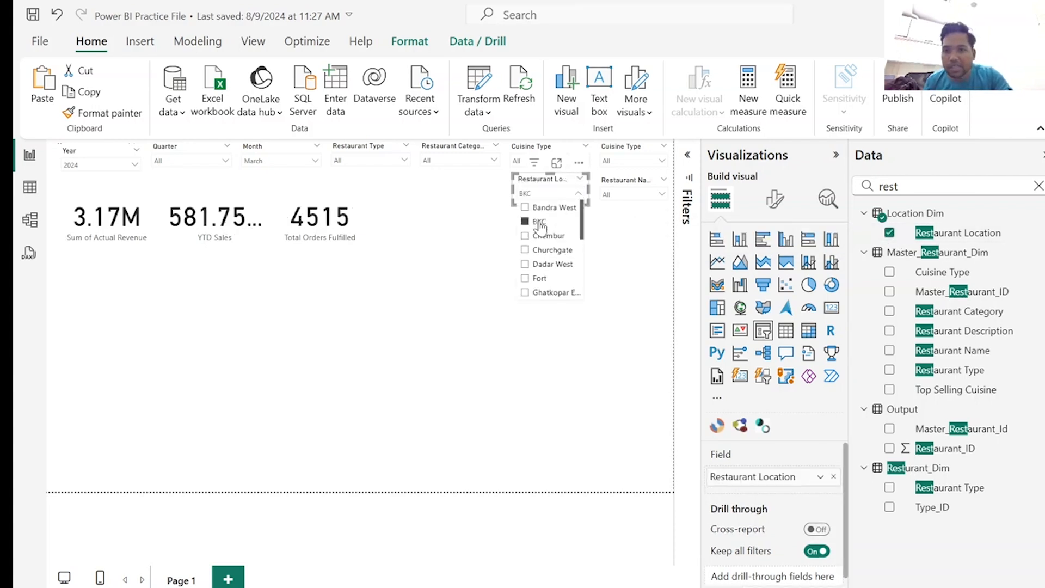
{"action": "left_click", "coordinate": [539, 223]}
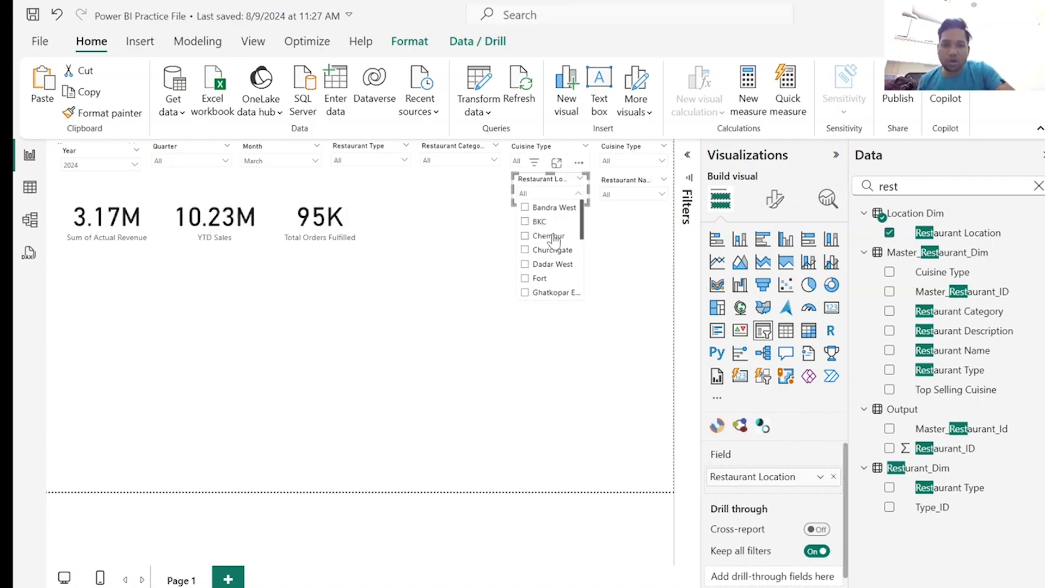
{"action": "left_click", "coordinate": [548, 236]}
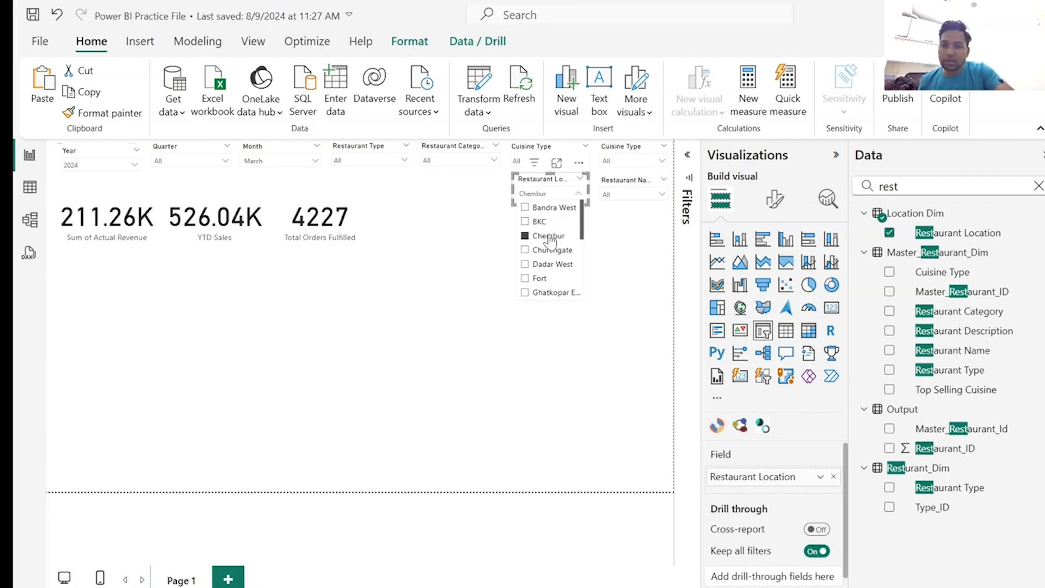
{"action": "left_click", "coordinate": [549, 238]}
{"action": "left_click", "coordinate": [545, 251]}
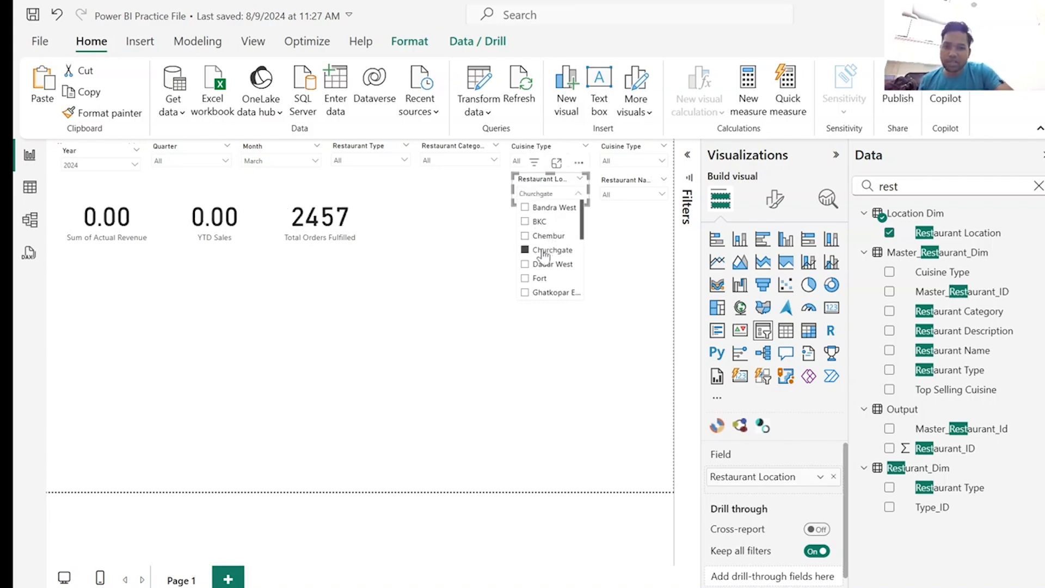
{"action": "left_click", "coordinate": [544, 252]}
{"action": "left_click", "coordinate": [550, 266]}
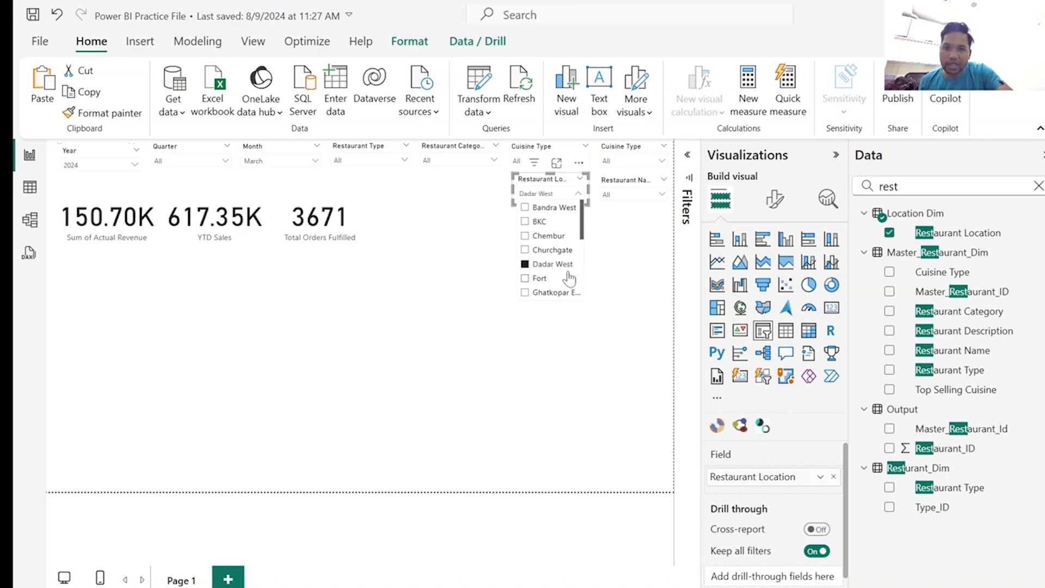
{"action": "left_click", "coordinate": [553, 265]}
{"action": "left_click", "coordinate": [546, 279]}
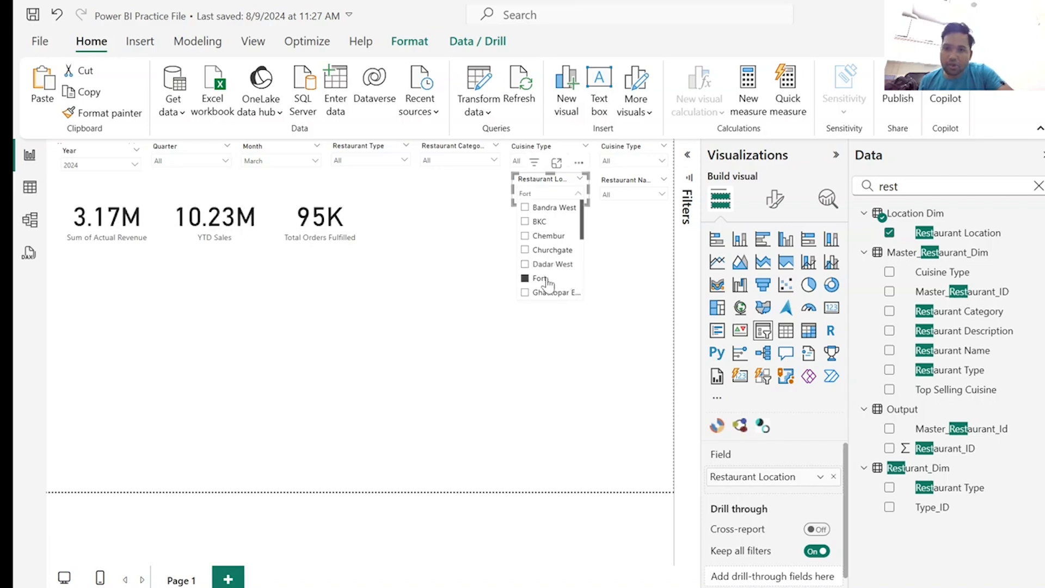
{"action": "left_click", "coordinate": [546, 279]}
{"action": "scroll", "coordinate": [550, 275], "scroll_direction": "down", "scroll_amount": 2}
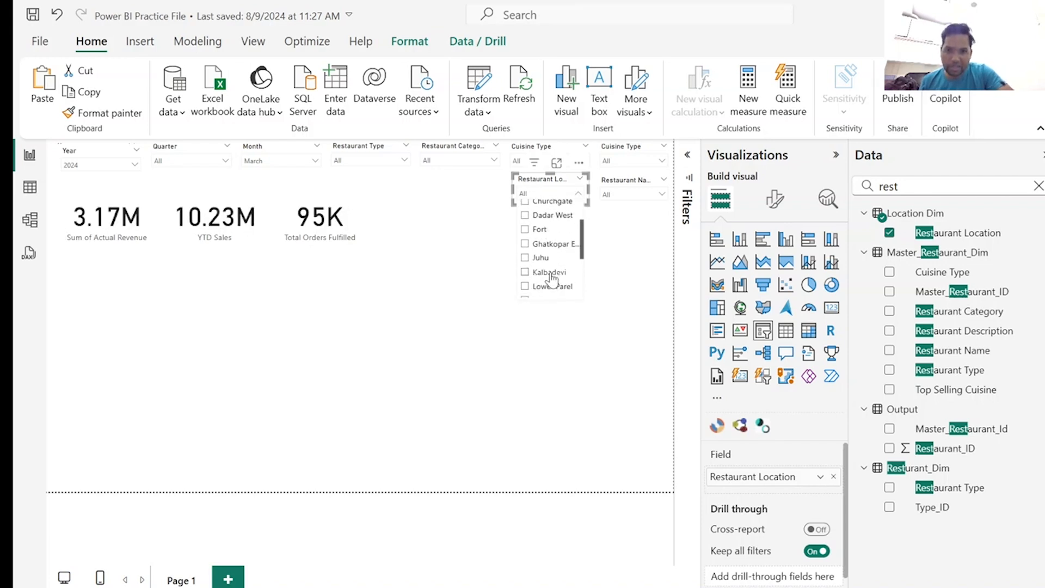
{"action": "left_click", "coordinate": [550, 273]}
{"action": "left_click", "coordinate": [551, 273]}
{"action": "scroll", "coordinate": [561, 268], "scroll_direction": "down", "scroll_amount": 1}
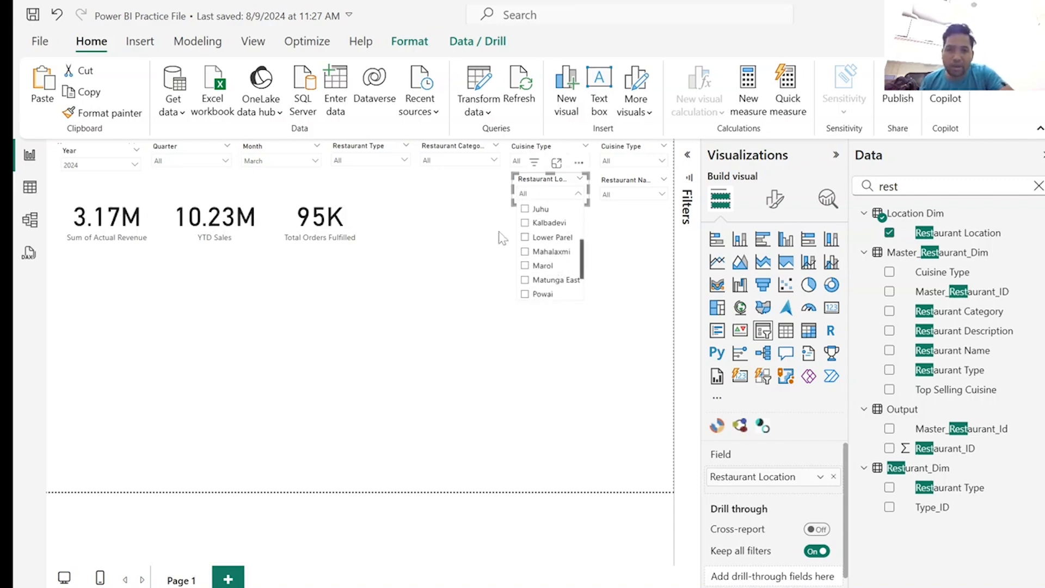
{"action": "left_click", "coordinate": [476, 245]}
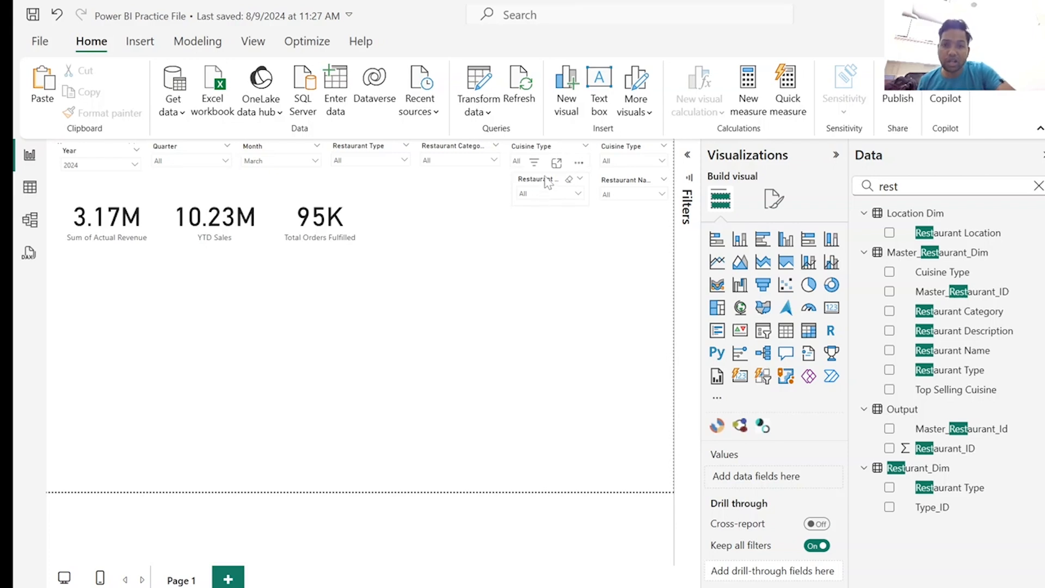
Shift the Restaurant Location slicer slightly to align it with the Cuisine Type slicer above and the Restaurant Name slicer.
{"action": "left_click_drag", "start_coordinate": [547, 182], "coordinate": [542, 184]}
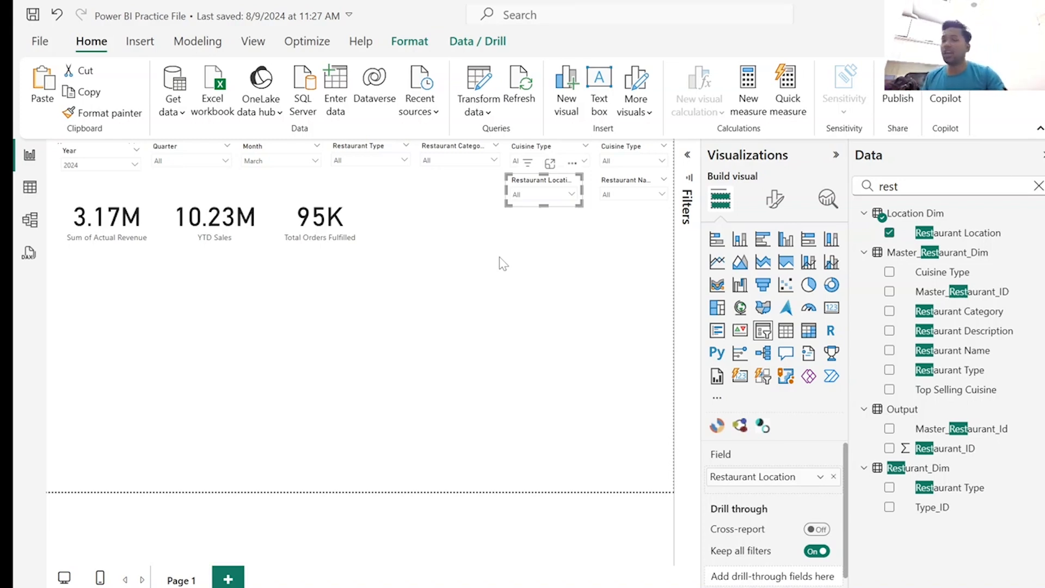
{"action": "left_click", "coordinate": [299, 204]}
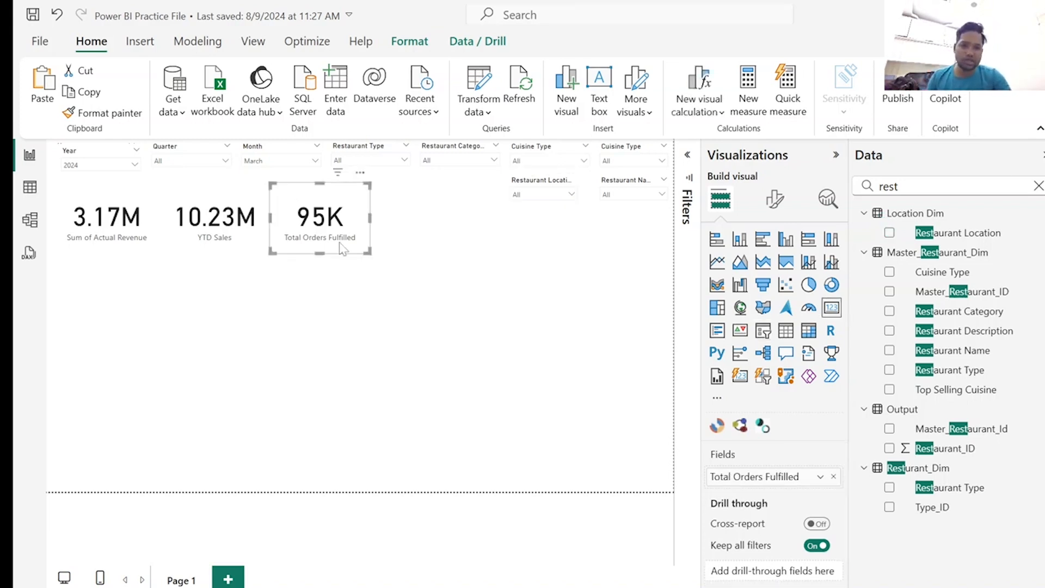
{"action": "left_click", "coordinate": [524, 344]}
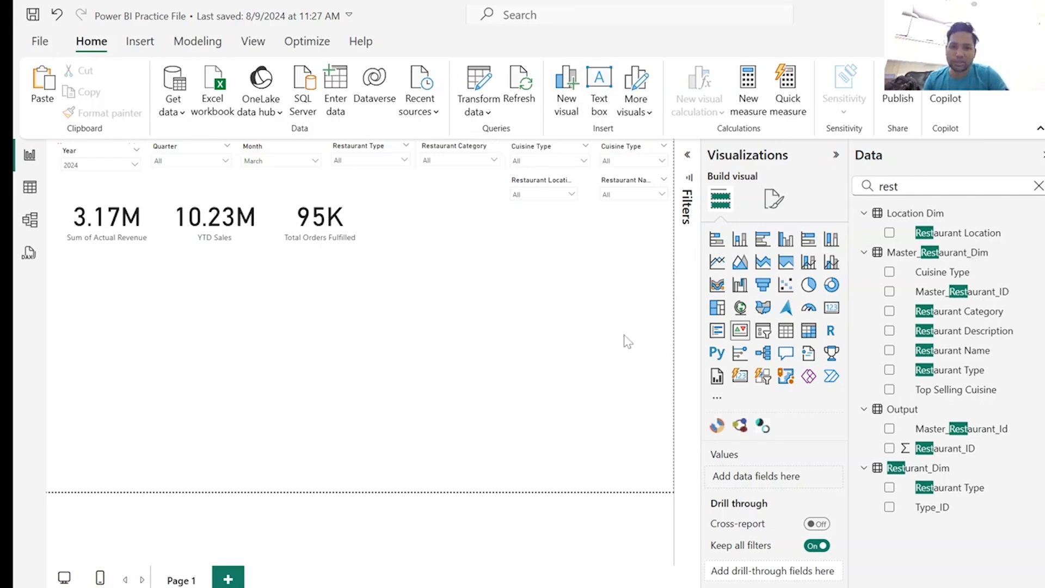
Add an empty gauge visual beside the Total Orders Fulfilled card and clear the field search.
{"action": "left_click", "coordinate": [809, 309]}
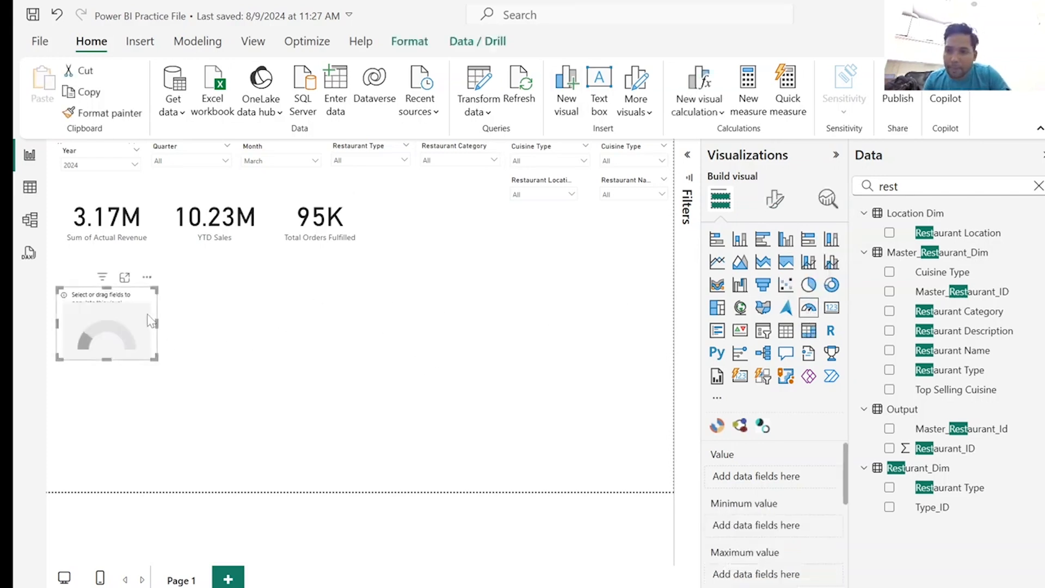
{"action": "left_click_drag", "start_coordinate": [148, 320], "coordinate": [463, 223]}
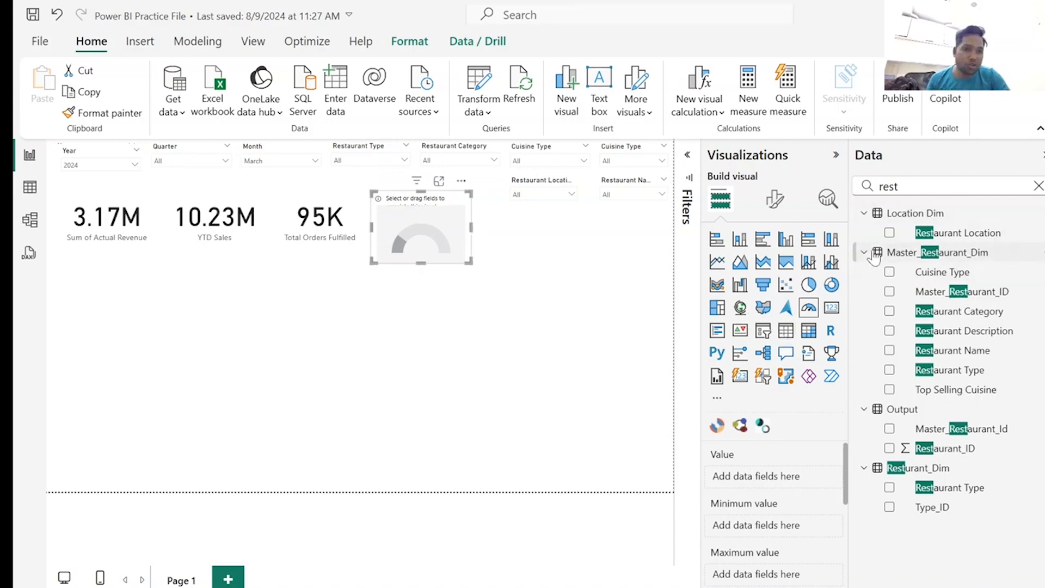
{"action": "left_click", "coordinate": [1040, 190]}
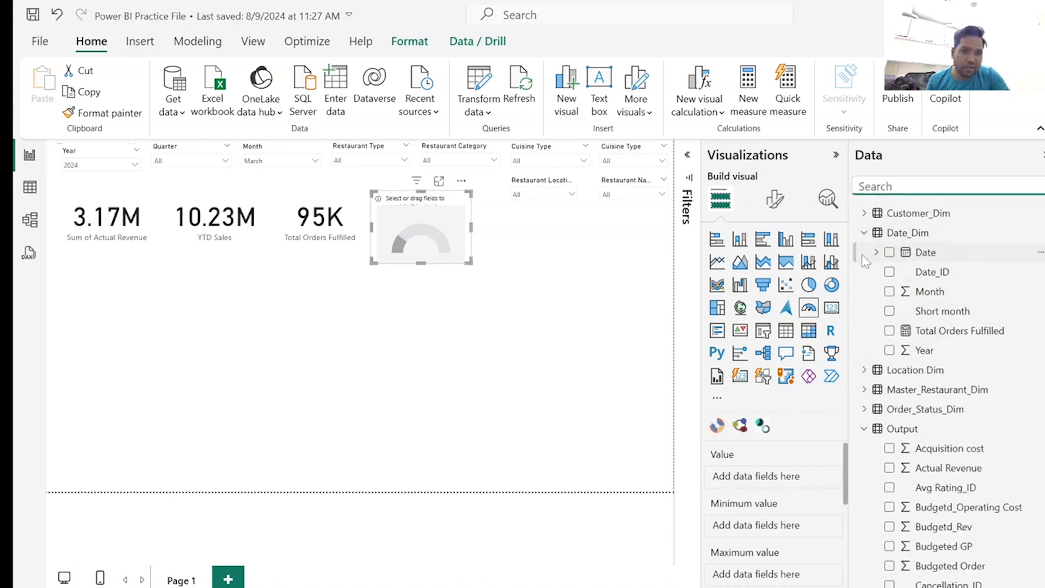
Create the measure Average Order Value = AVERAGE(Output[Discounted Price]) in the Output table and assign it as the gauge's value.
{"action": "left_click", "coordinate": [863, 234]}
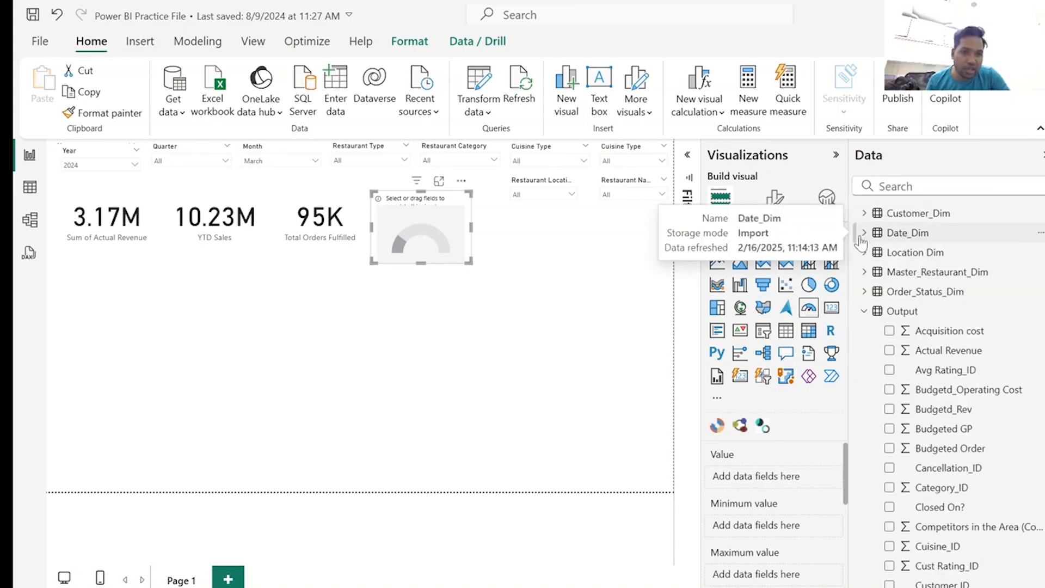
{"action": "right_click", "coordinate": [878, 312]}
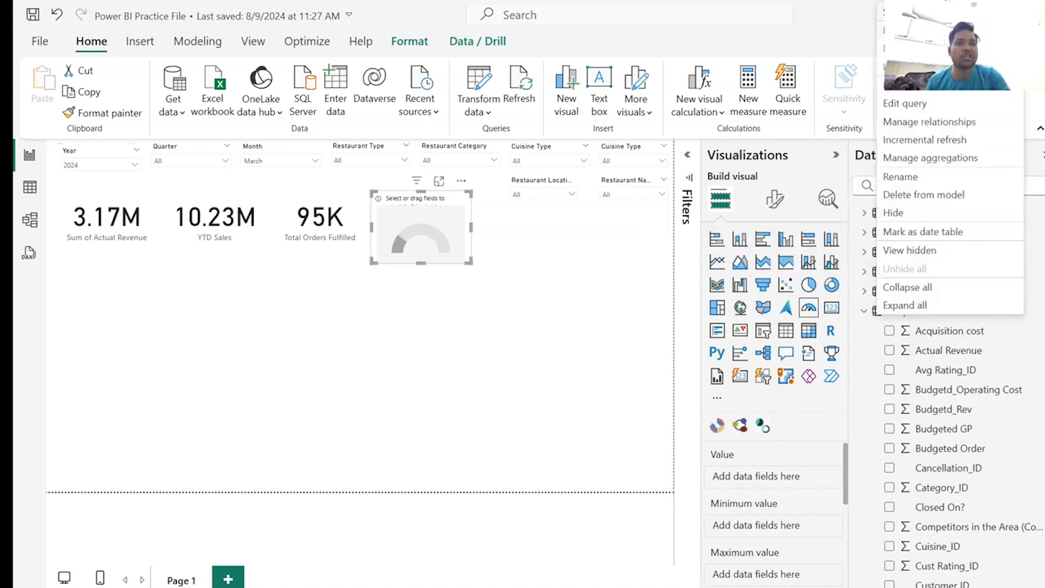
{"action": "left_click", "coordinate": [911, 30]}
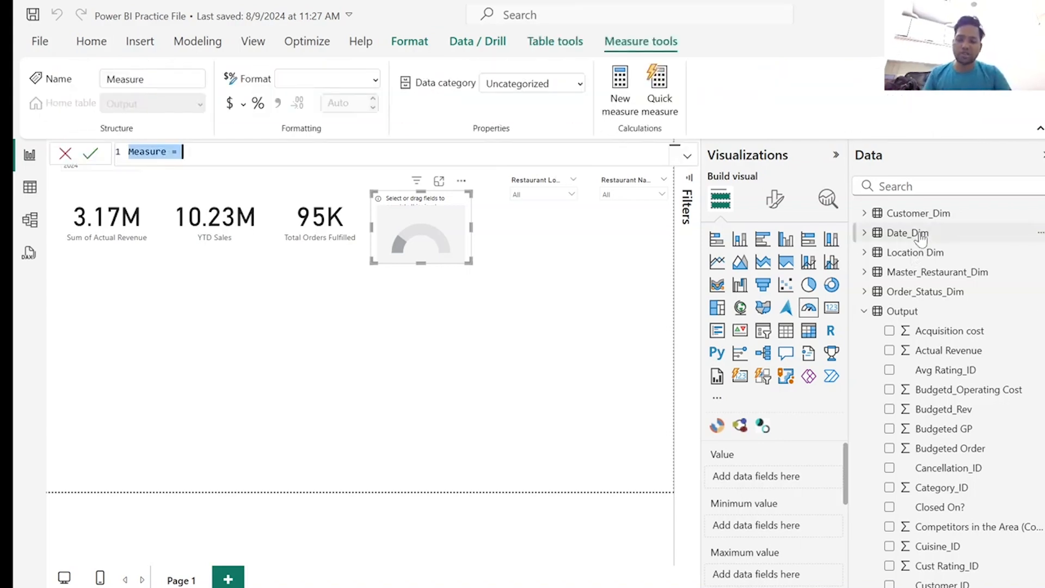
{"action": "type", "text": "Average Order Value = AVERAGE(Output[Discounted Price])"}
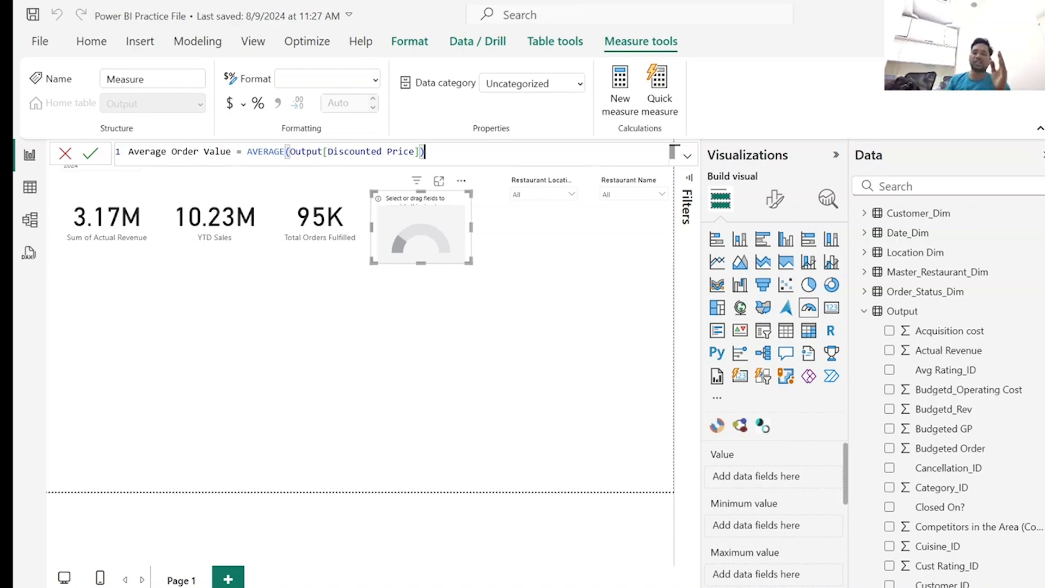
{"action": "key", "text": "Return"}
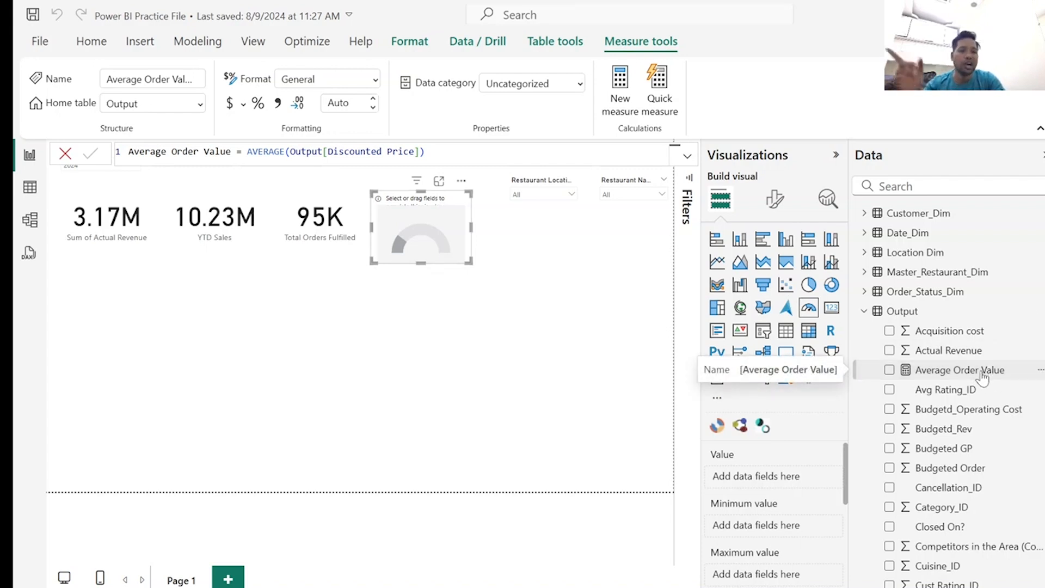
{"action": "left_click_drag", "start_coordinate": [982, 376], "coordinate": [795, 479]}
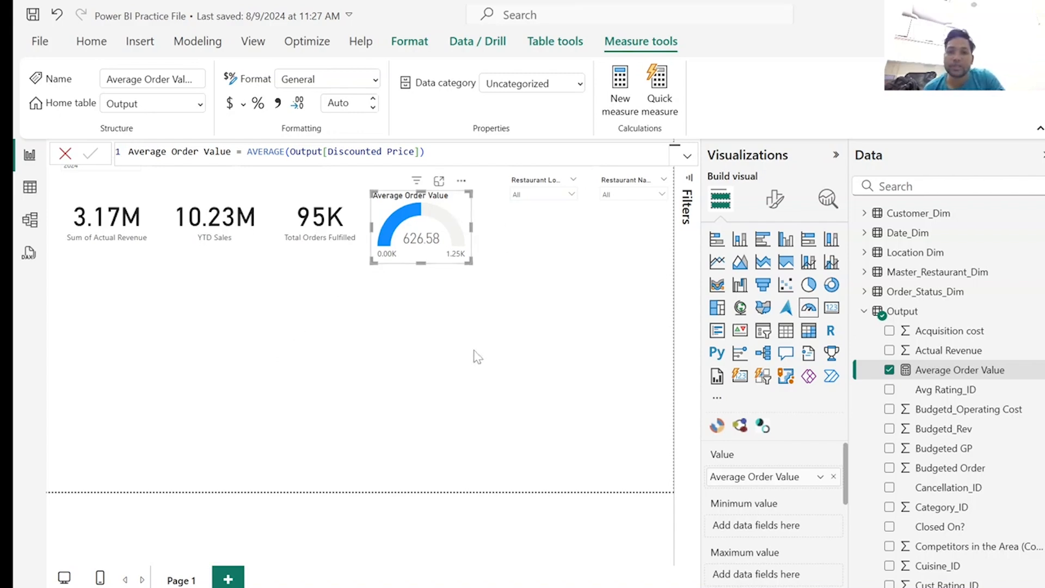
{"action": "left_click", "coordinate": [468, 313]}
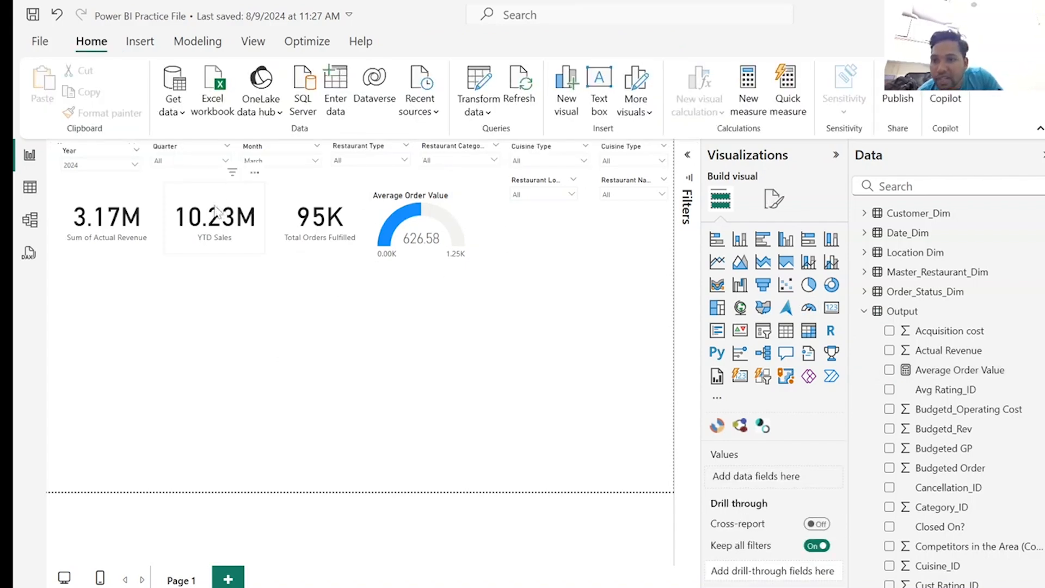
Tighten the spacing of the KPI row by moving the YTD Sales card, Total Orders Fulfilled card and Average Order Value gauge closer together.
{"action": "left_click_drag", "start_coordinate": [215, 211], "coordinate": [209, 210]}
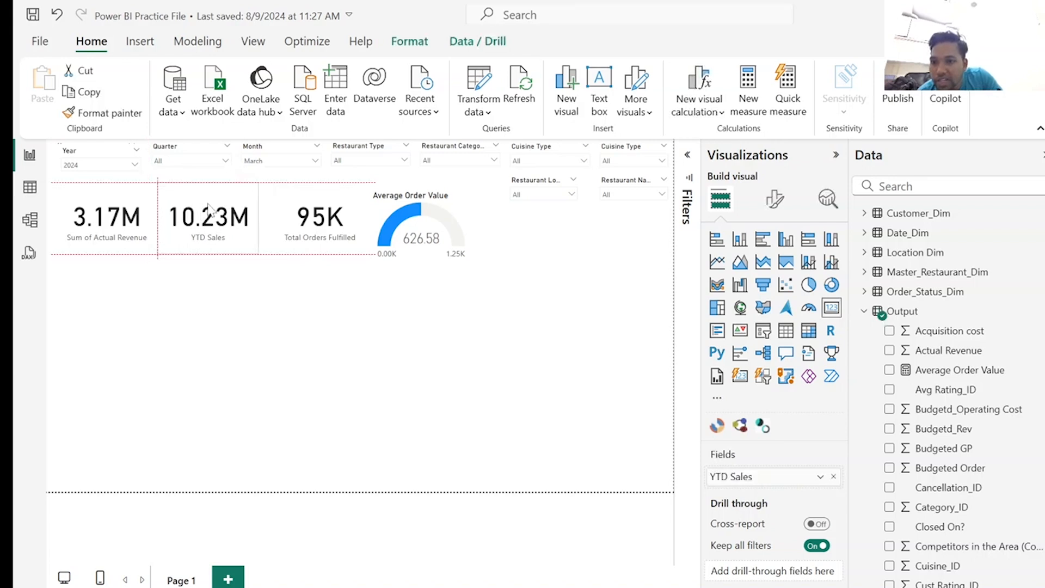
{"action": "left_click_drag", "start_coordinate": [294, 205], "coordinate": [280, 205]}
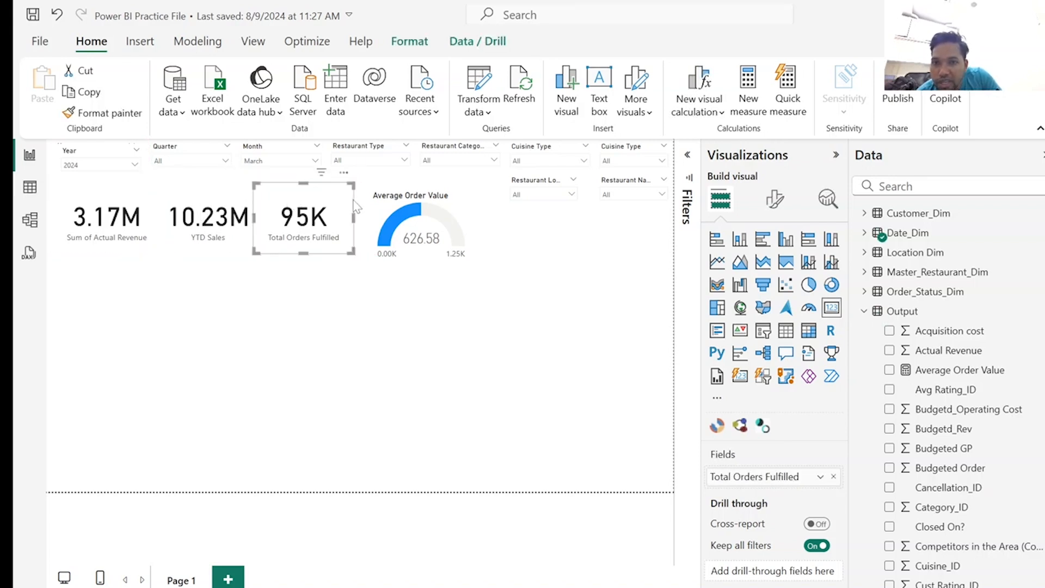
{"action": "left_click_drag", "start_coordinate": [382, 217], "coordinate": [373, 208]}
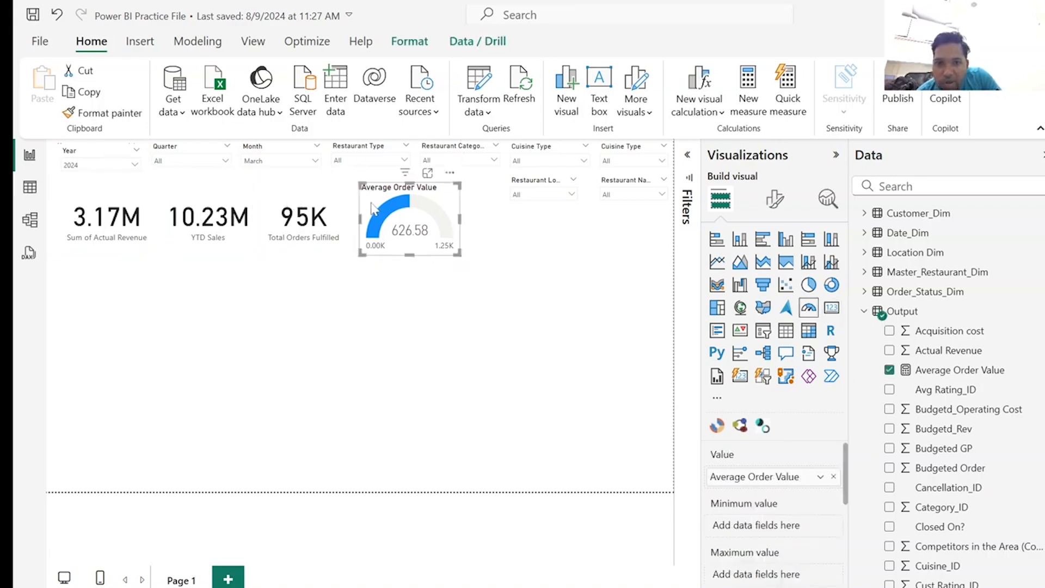
{"action": "left_click", "coordinate": [284, 333]}
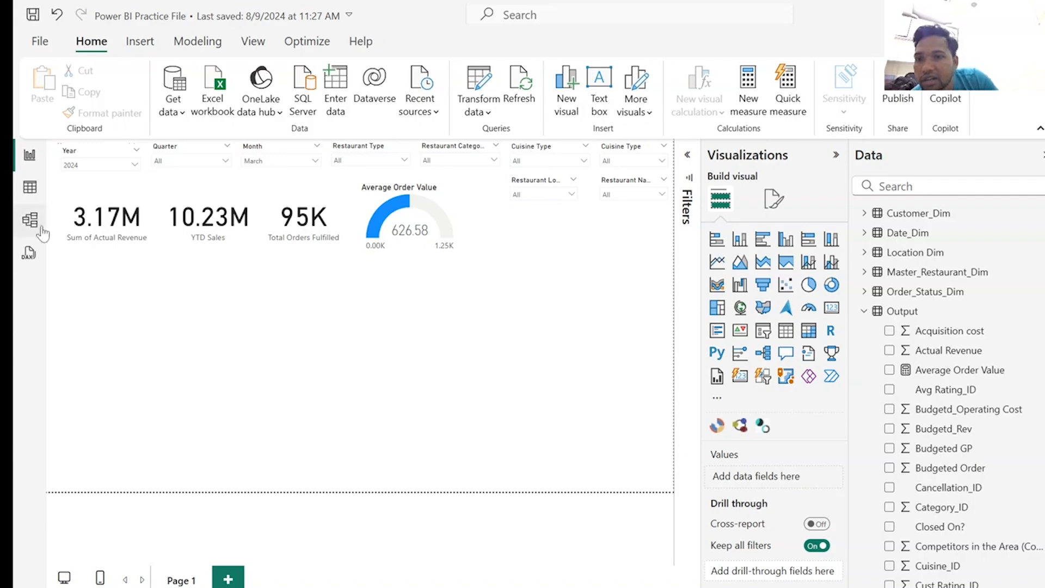
Examine the order and delivery time columns of the Output table in the data grid, and return to the report.
{"action": "left_click", "coordinate": [30, 187]}
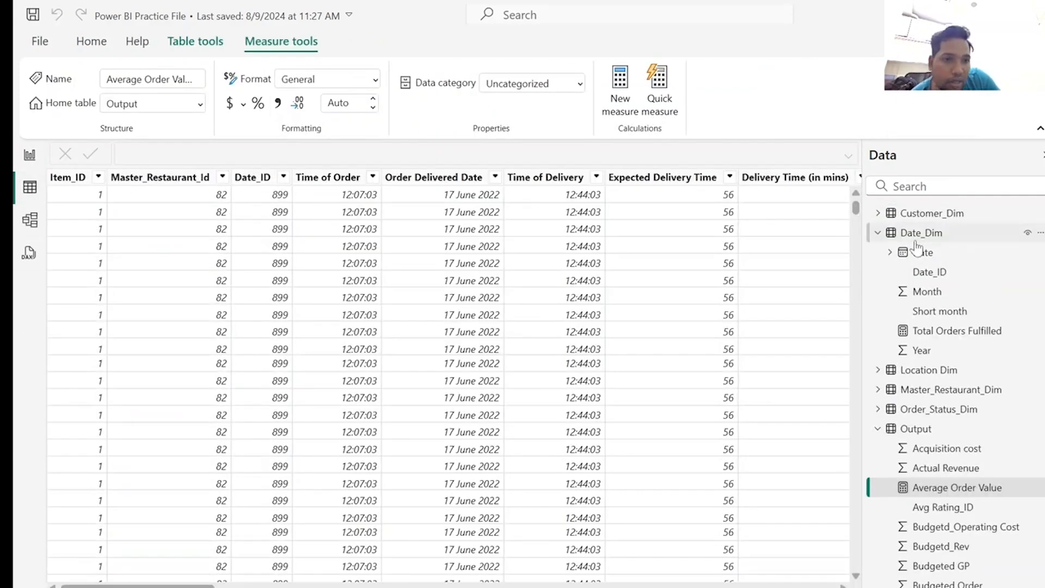
{"action": "left_click", "coordinate": [877, 233]}
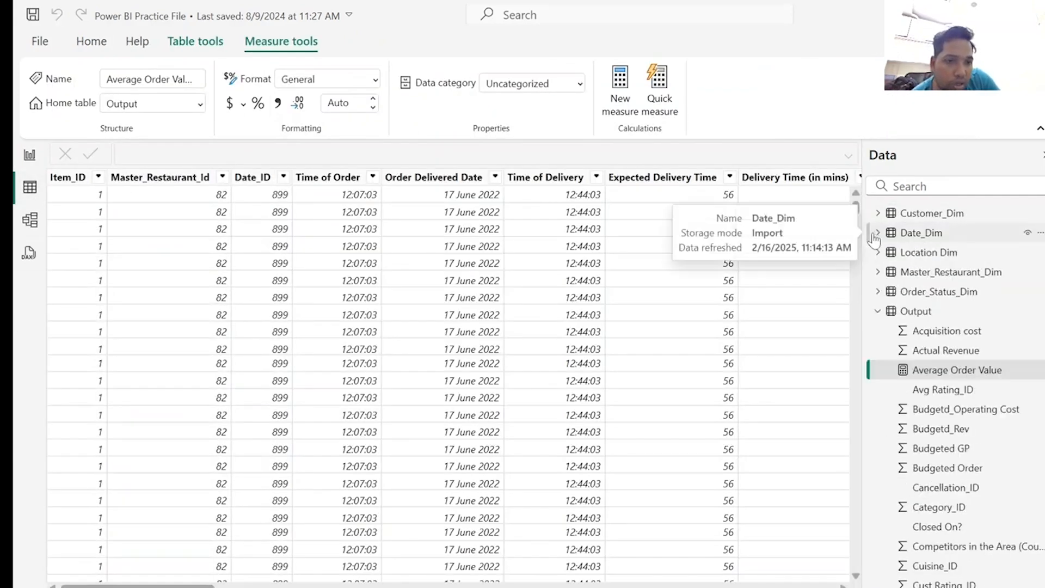
{"action": "left_click", "coordinate": [878, 311]}
{"action": "left_click", "coordinate": [951, 316]}
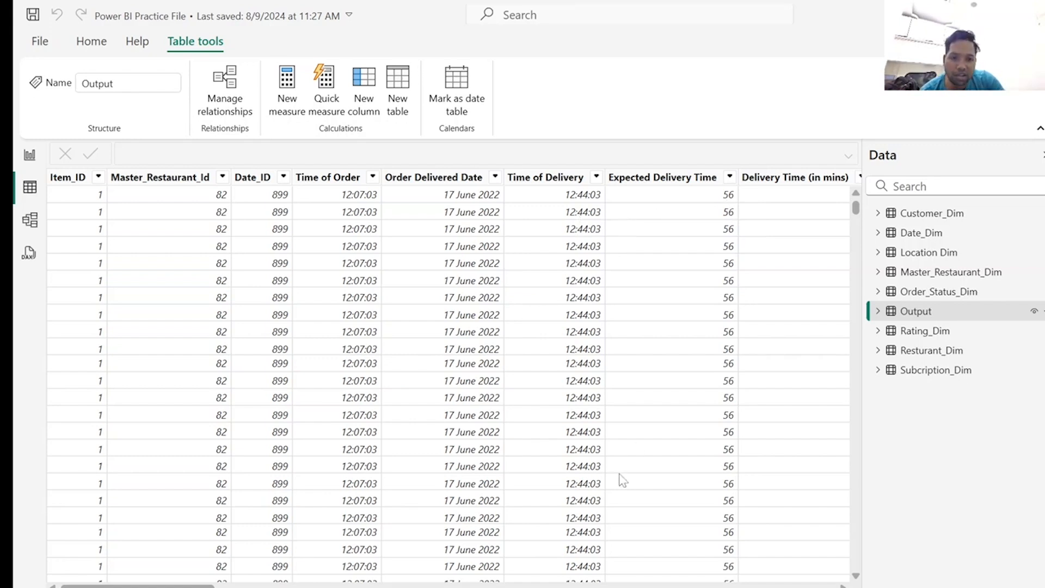
{"action": "scroll", "coordinate": [270, 566], "scroll_direction": "right", "scroll_amount": 3}
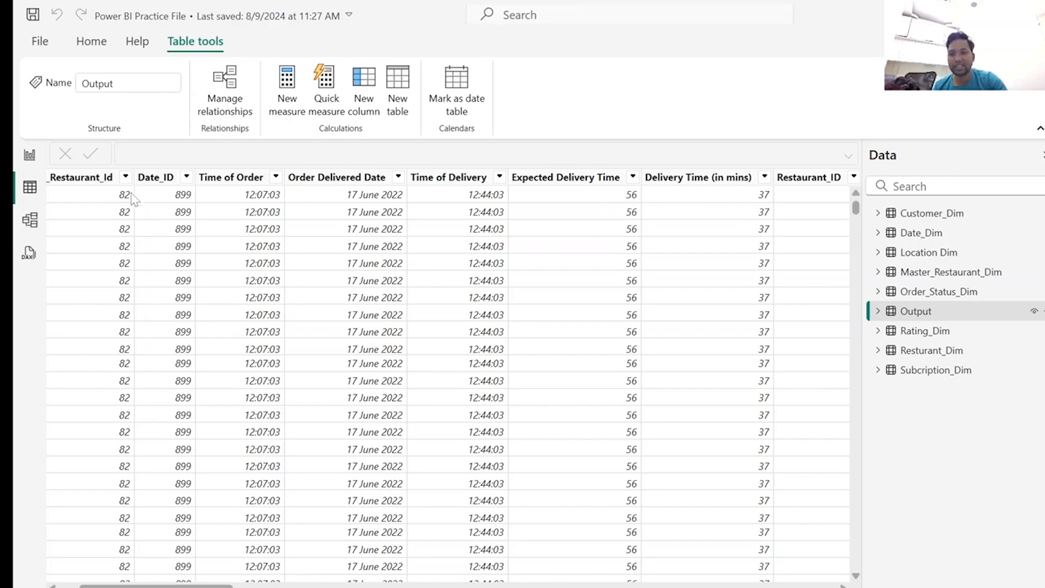
{"action": "left_click", "coordinate": [30, 158]}
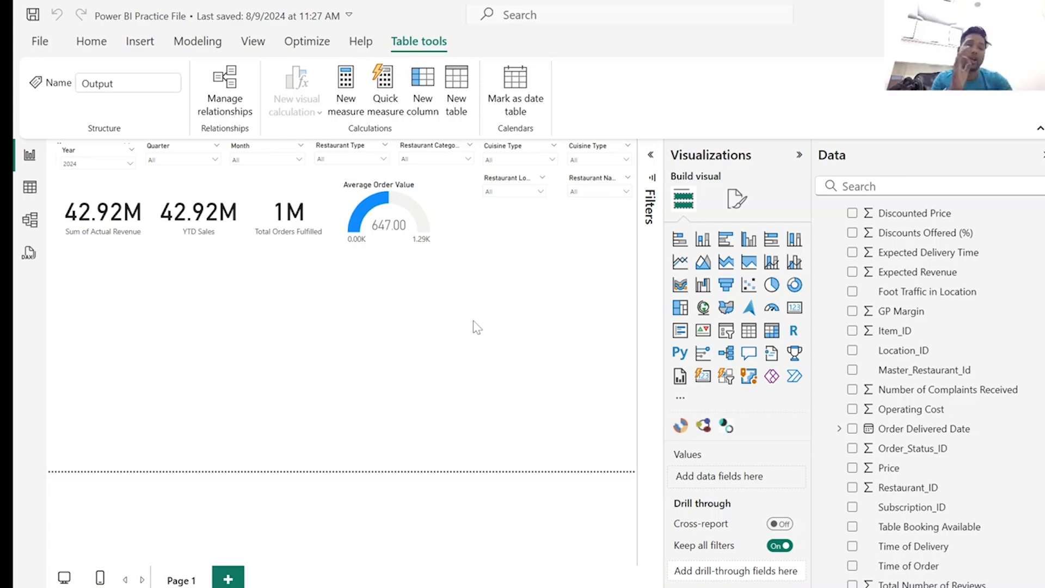
Add an empty KPI visual to the report page and place it beside the Average Order Value gauge.
{"action": "left_click", "coordinate": [385, 333]}
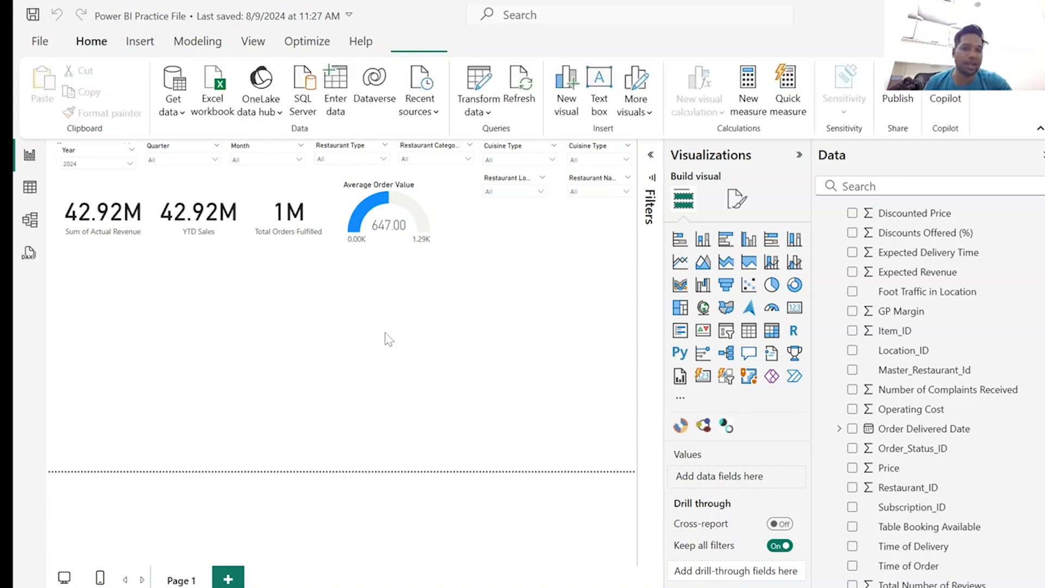
{"action": "left_click", "coordinate": [692, 335]}
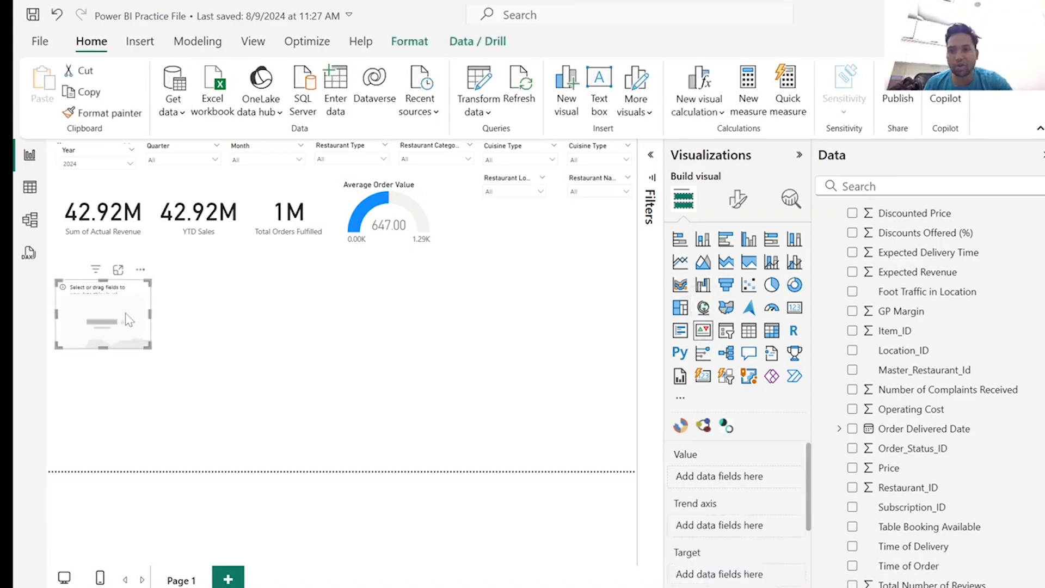
{"action": "left_click_drag", "start_coordinate": [129, 305], "coordinate": [547, 265]}
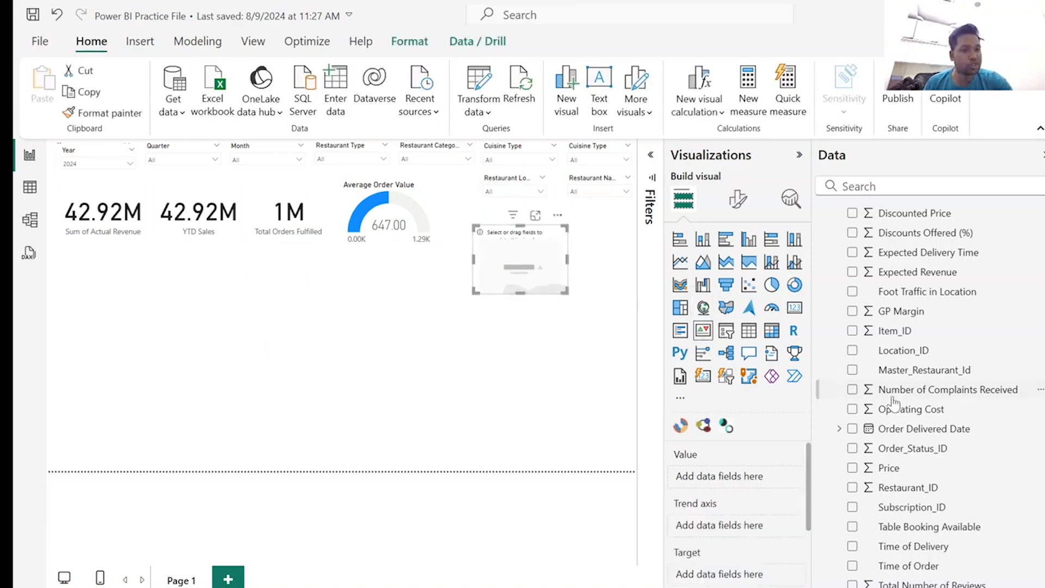
{"action": "scroll", "coordinate": [899, 403], "scroll_direction": "up", "scroll_amount": 5}
{"action": "scroll", "coordinate": [901, 402], "scroll_direction": "up", "scroll_amount": 3}
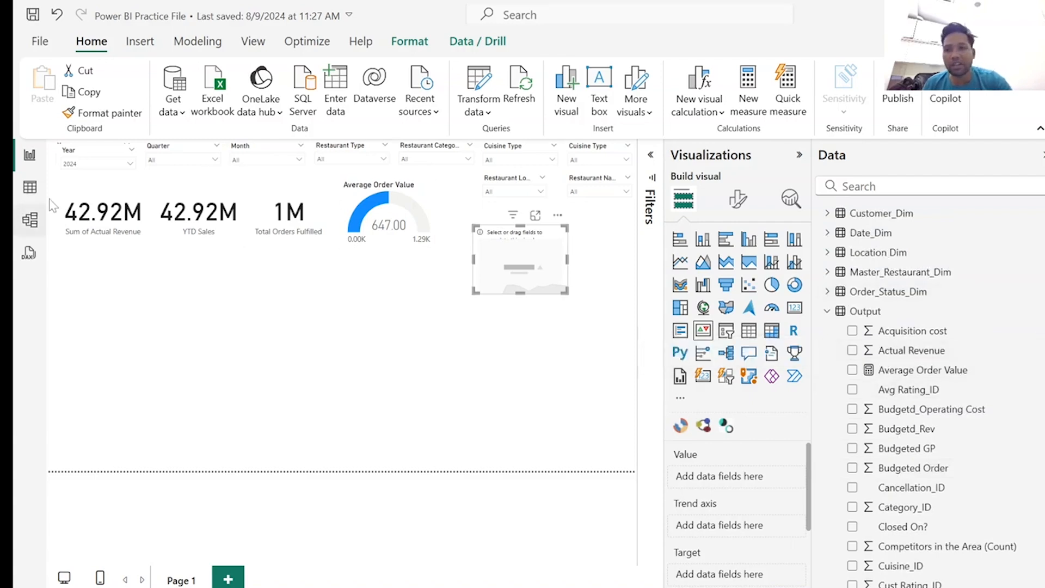
Compare the Expected Delivery Time and Delivery Time (in mins) columns in the Output table's data, and return to the report.
{"action": "left_click", "coordinate": [30, 188]}
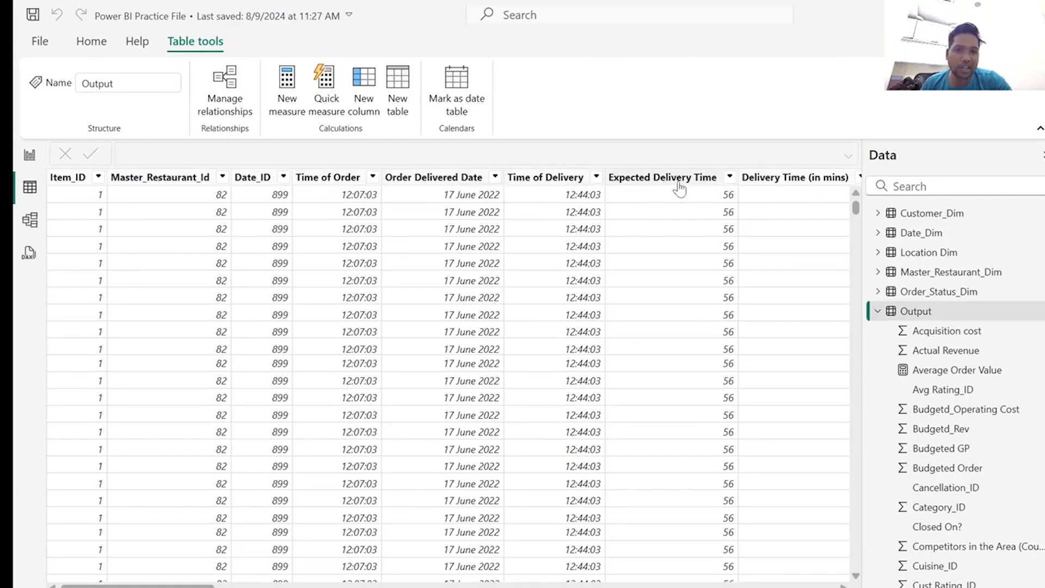
{"action": "scroll", "coordinate": [446, 381], "scroll_direction": "right", "scroll_amount": 3}
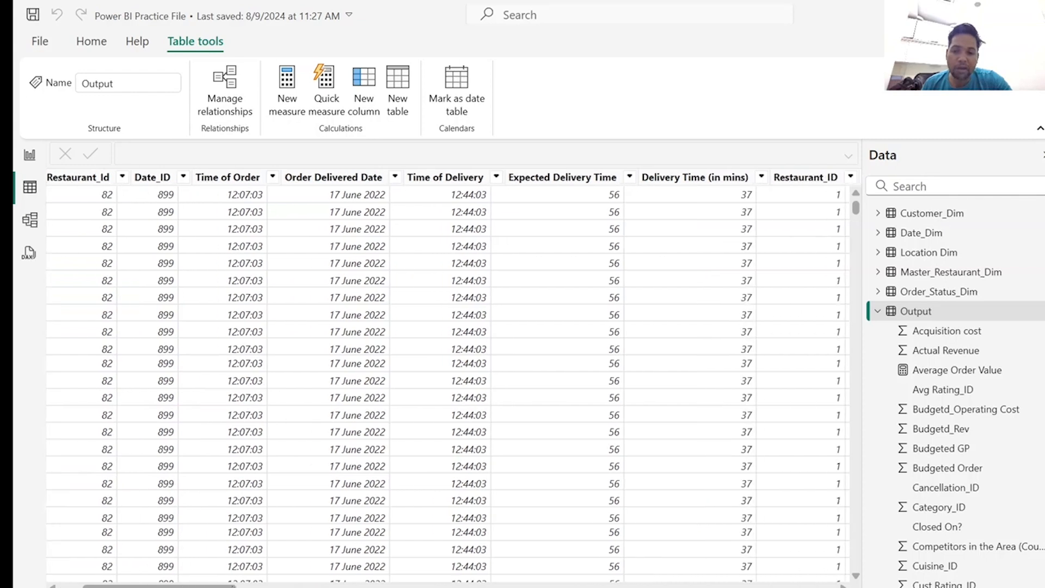
{"action": "scroll", "coordinate": [446, 382], "scroll_direction": "right", "scroll_amount": 2}
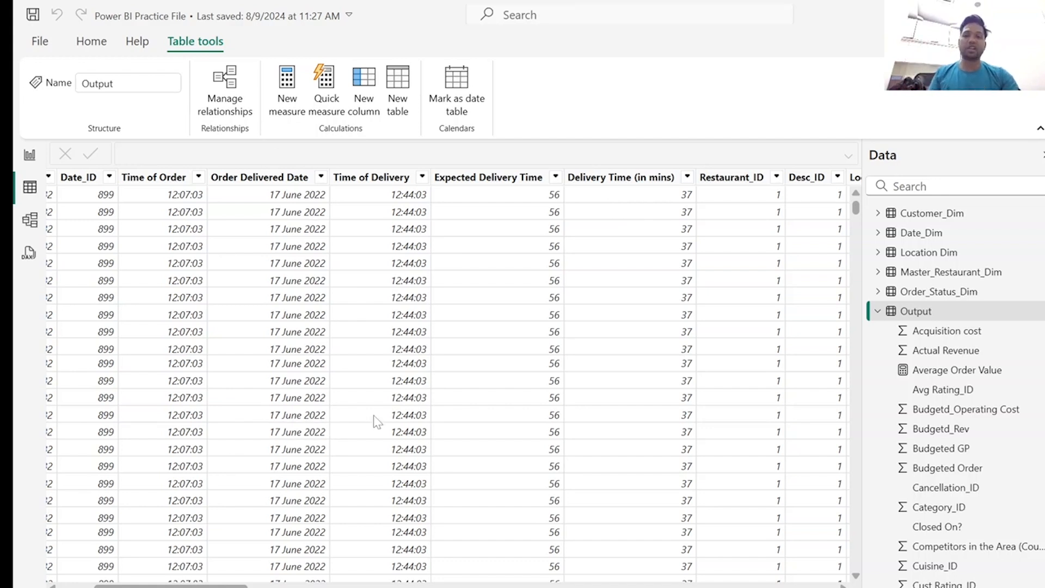
{"action": "left_click", "coordinate": [29, 156]}
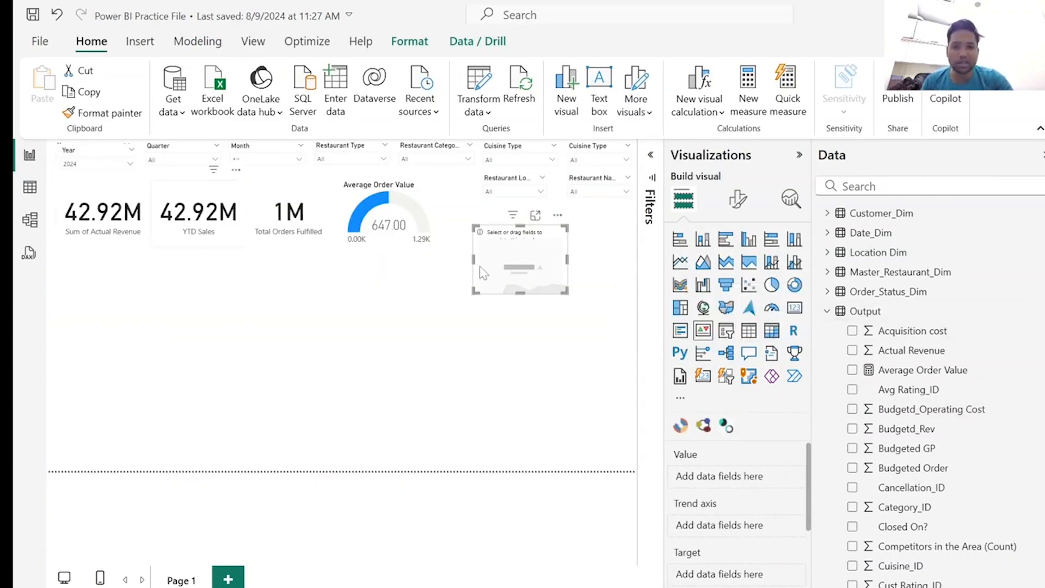
{"action": "left_click", "coordinate": [825, 311]}
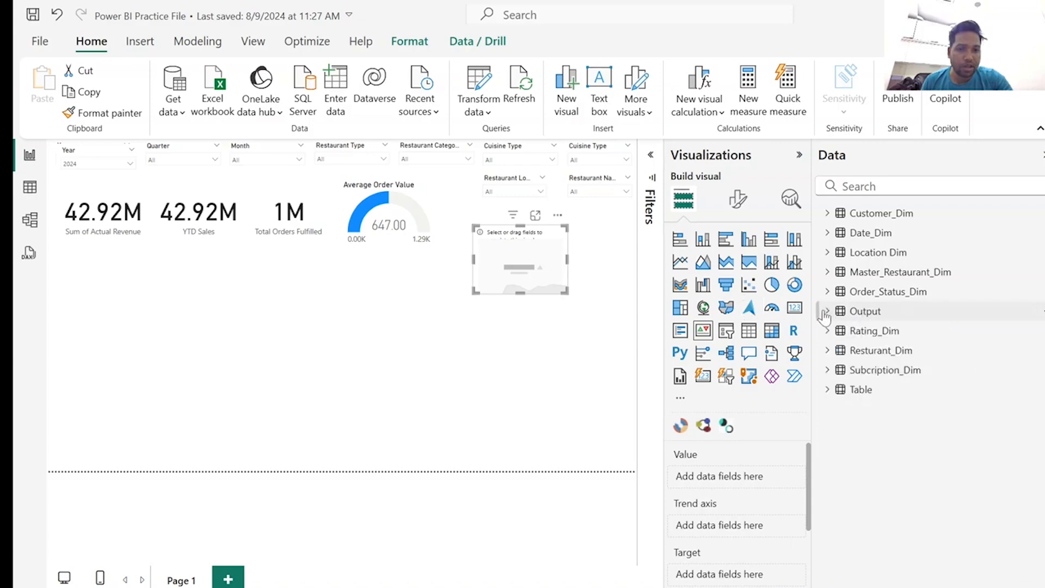
Add the calculated column On Time = IF(Output[Delivery Time (in mins)] <= Output[Expected Delivery Time], 1, 0) to the Output table.
{"action": "left_click", "coordinate": [30, 188]}
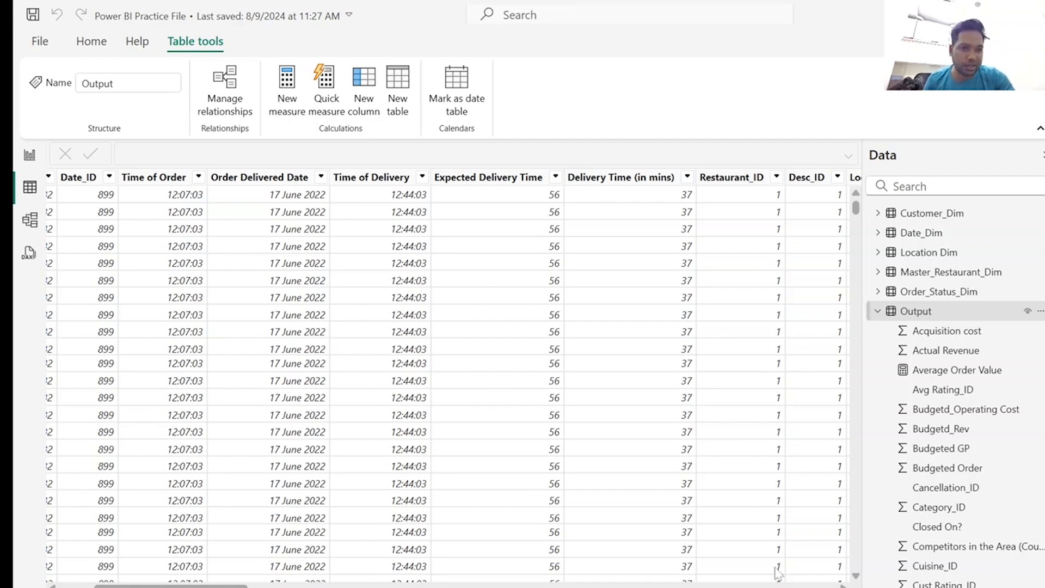
{"action": "right_click", "coordinate": [893, 316]}
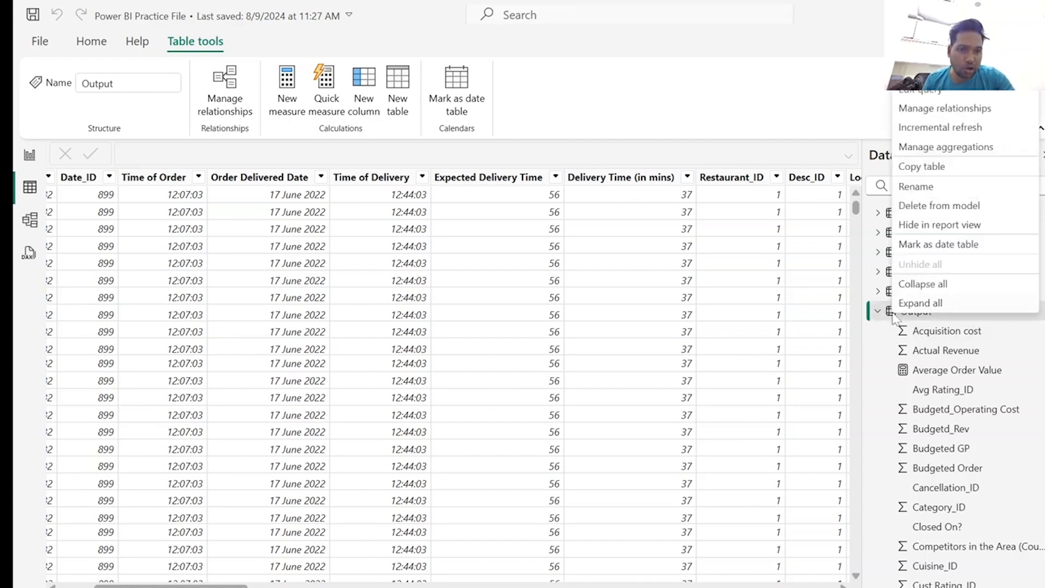
{"action": "left_click", "coordinate": [612, 109]}
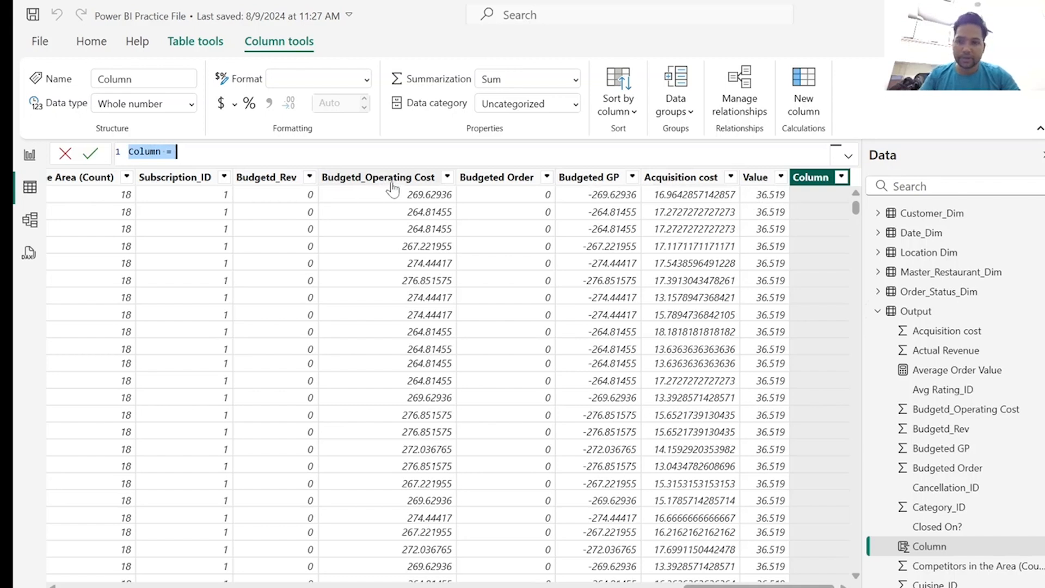
{"action": "type", "text": "On Time = IF(Output[Delivery Time (in mins)] <= Output[Expected Delivery Time], 1, 0)"}
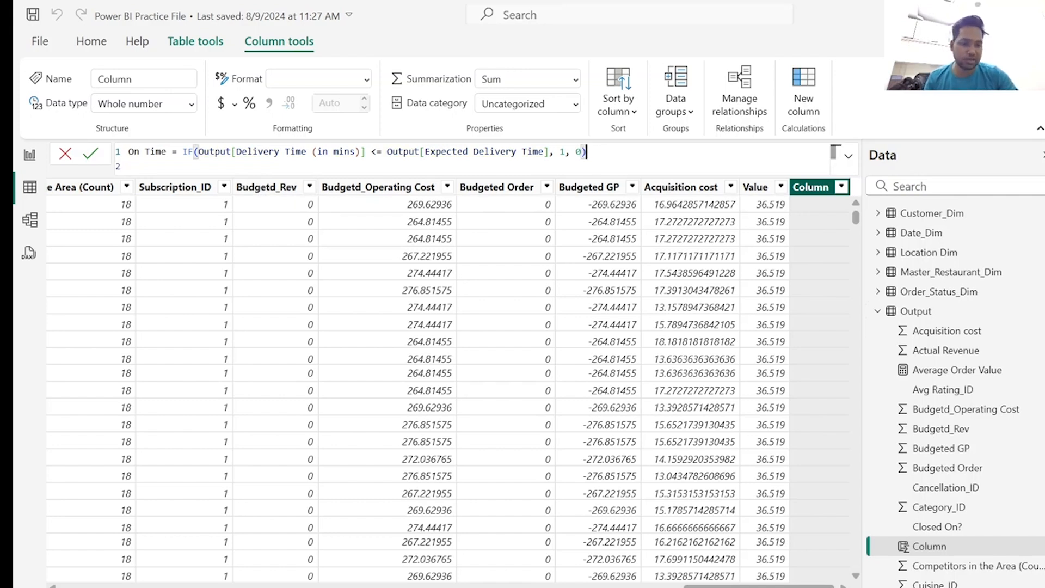
{"action": "key", "text": "Return"}
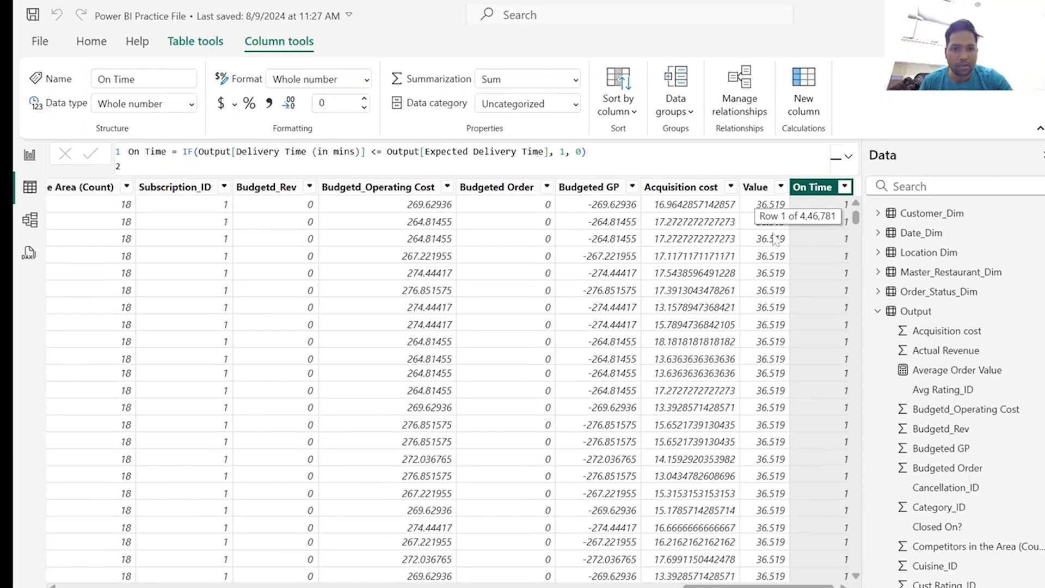
{"action": "left_click", "coordinate": [845, 187]}
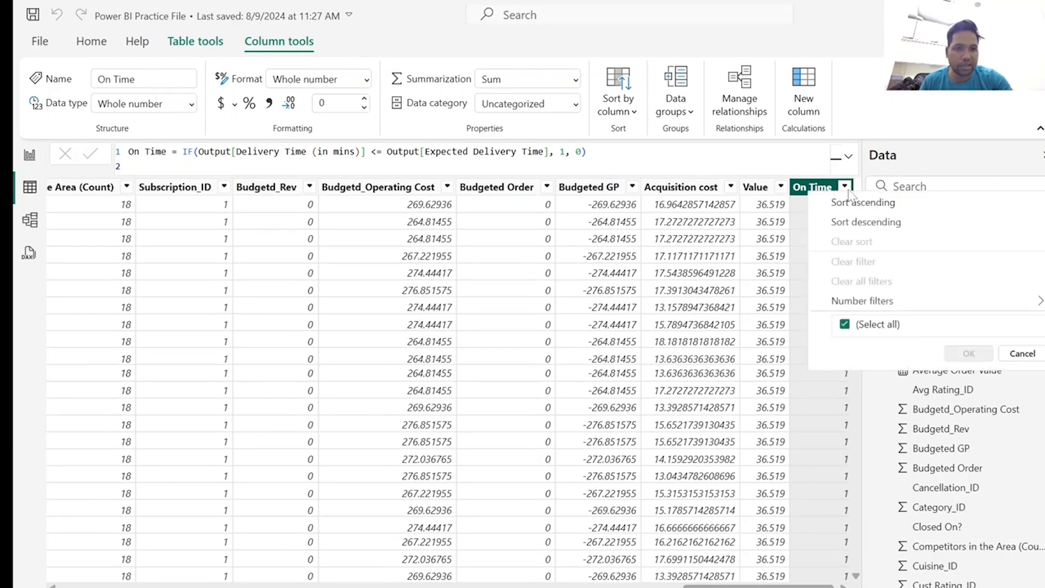
{"action": "left_click", "coordinate": [1021, 376]}
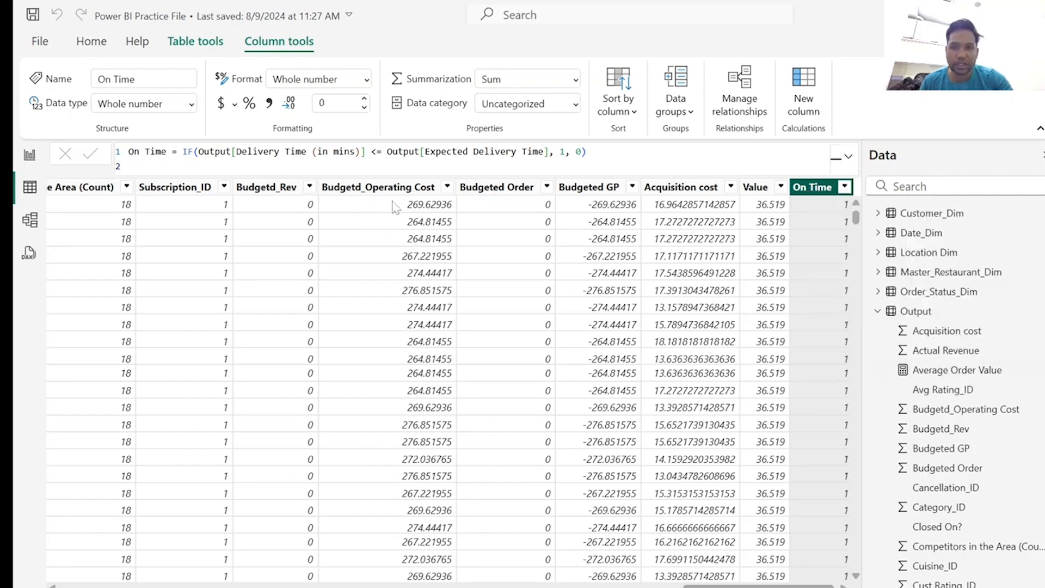
Add the measure On Time Delivery % = DIVIDE(SUM(Output[On Time]), COUNTROWS(Output), 0) to the Output table and format it as a percentage.
{"action": "left_click", "coordinate": [30, 159]}
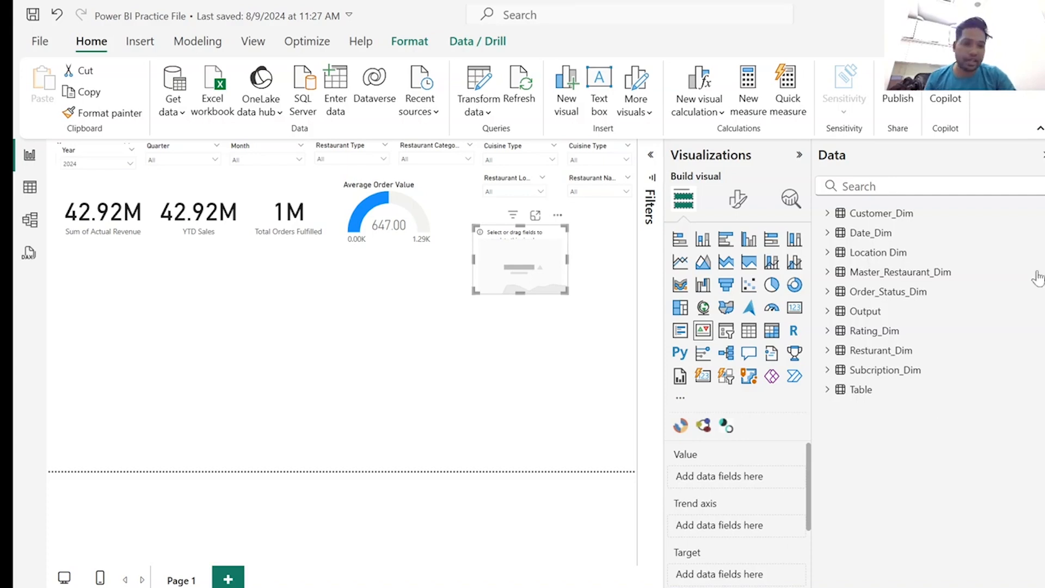
{"action": "left_click", "coordinate": [844, 315]}
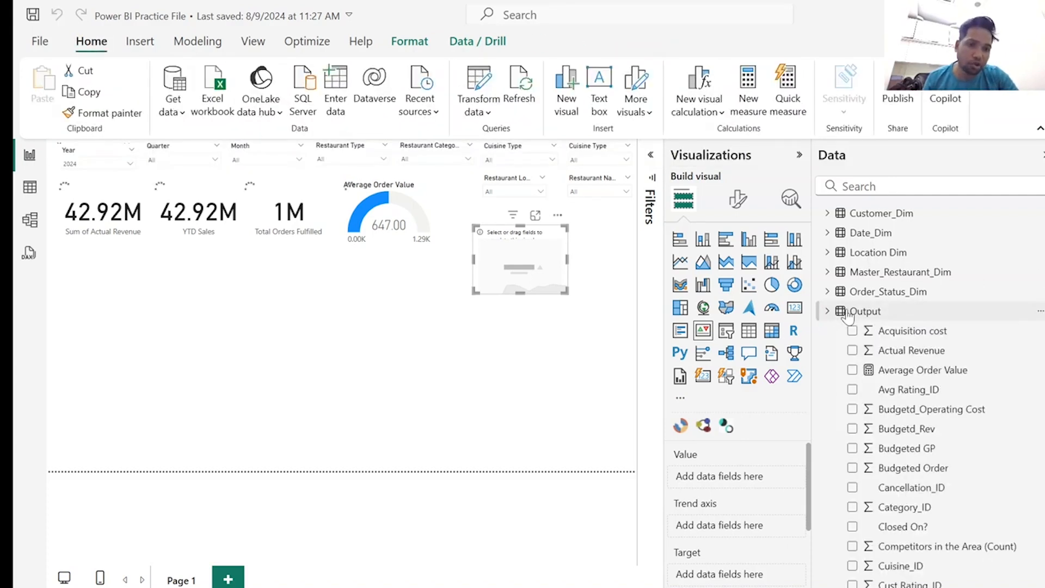
{"action": "right_click", "coordinate": [844, 315]}
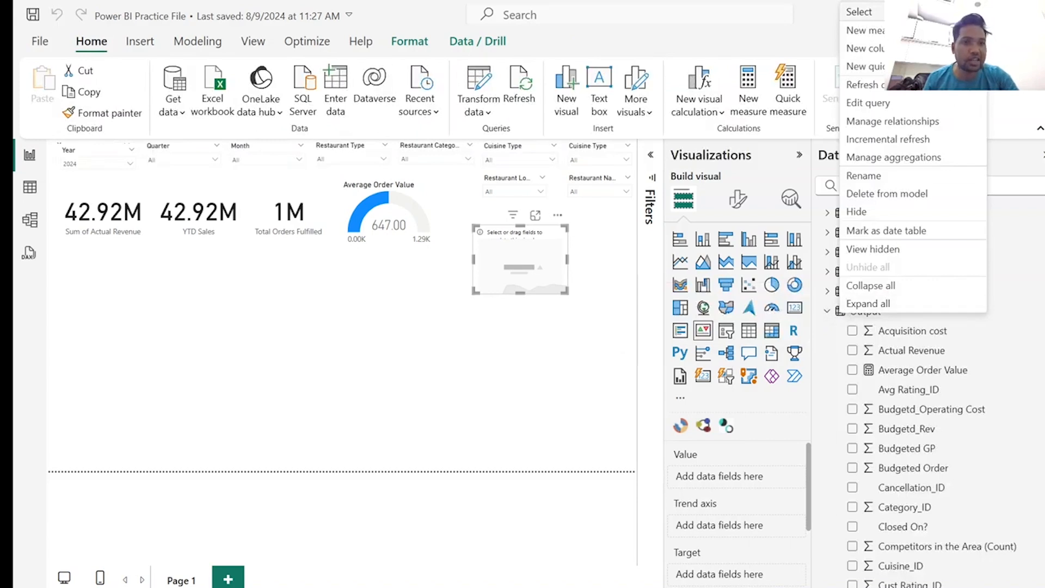
{"action": "left_click", "coordinate": [875, 31]}
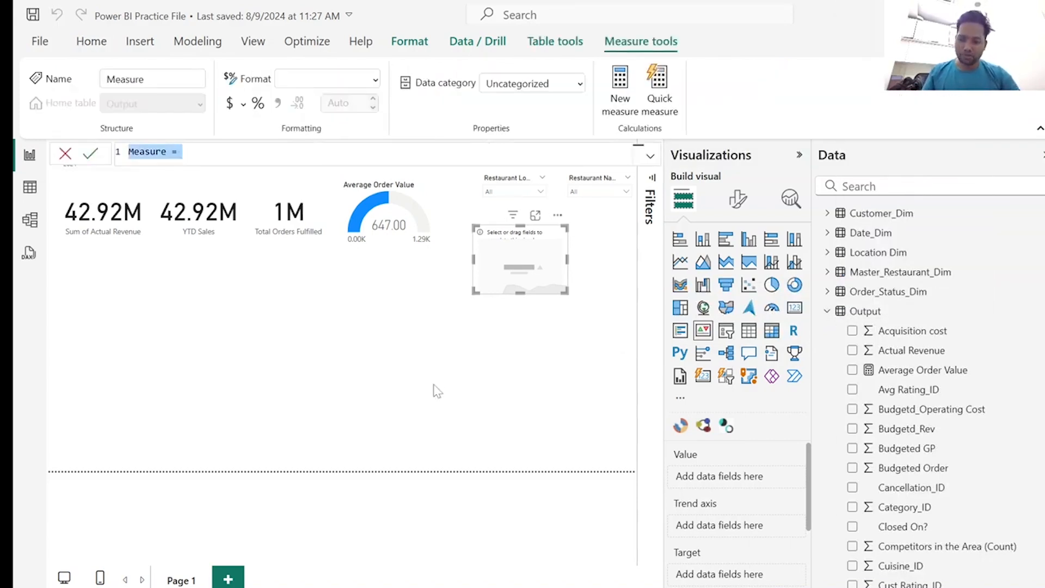
{"action": "type", "text": "On Time Delivery % = DIVIDE(     SUM(Output[On Time]),     COUNTROWS(Output),     0 )"}
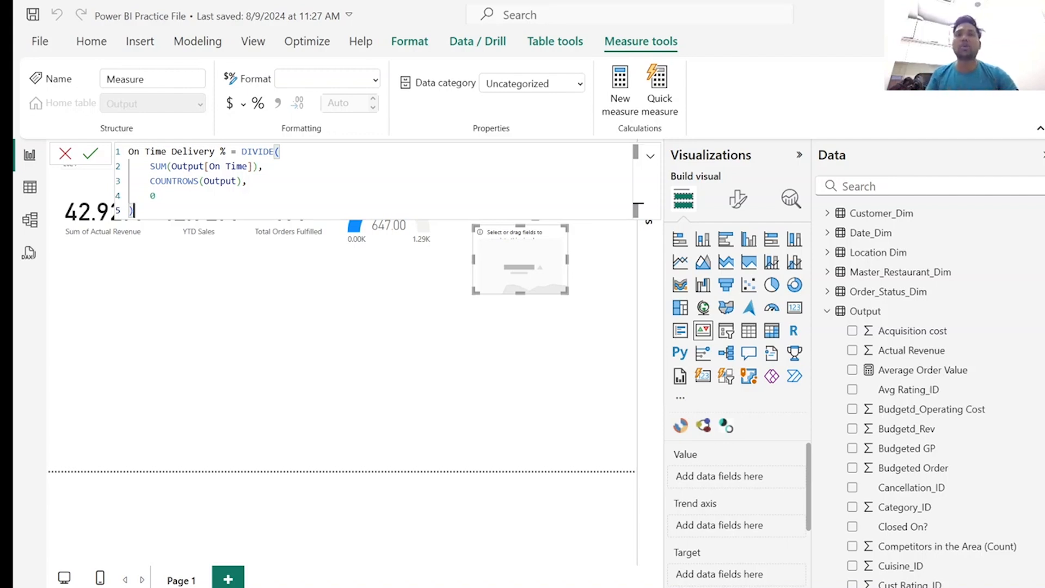
{"action": "key", "text": "Return"}
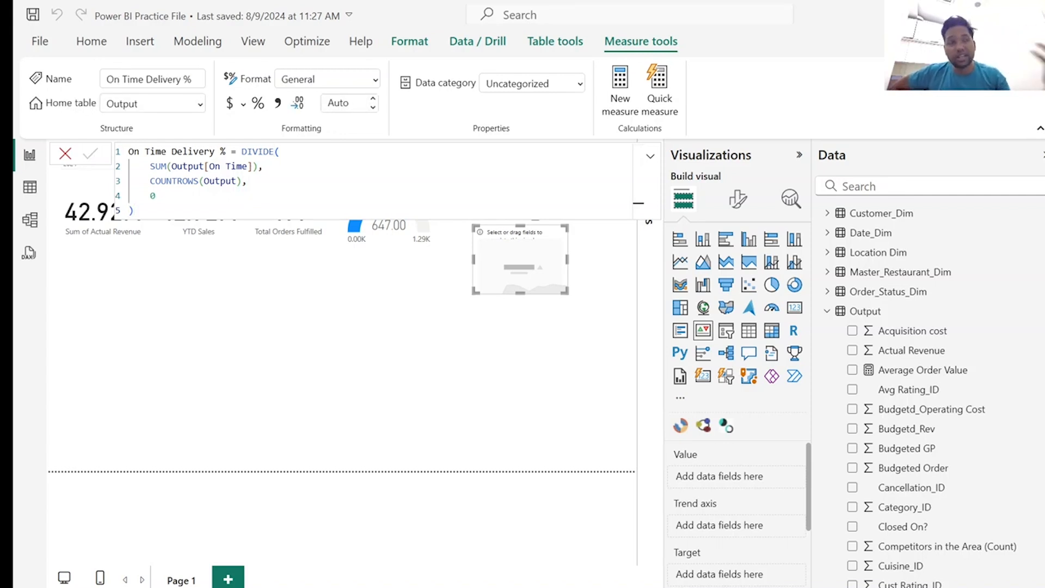
{"action": "left_click", "coordinate": [259, 103]}
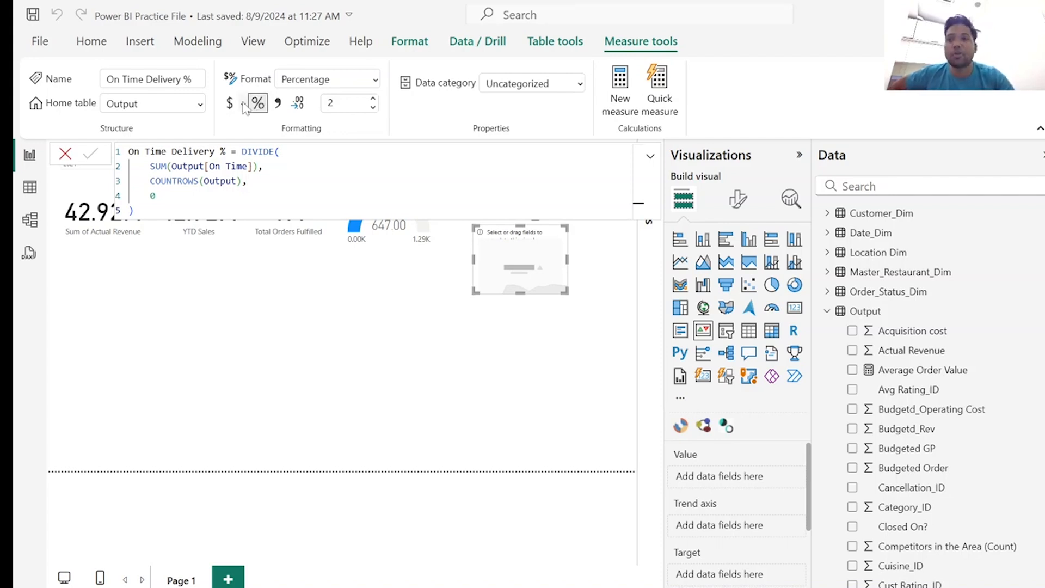
{"action": "left_click", "coordinate": [144, 240]}
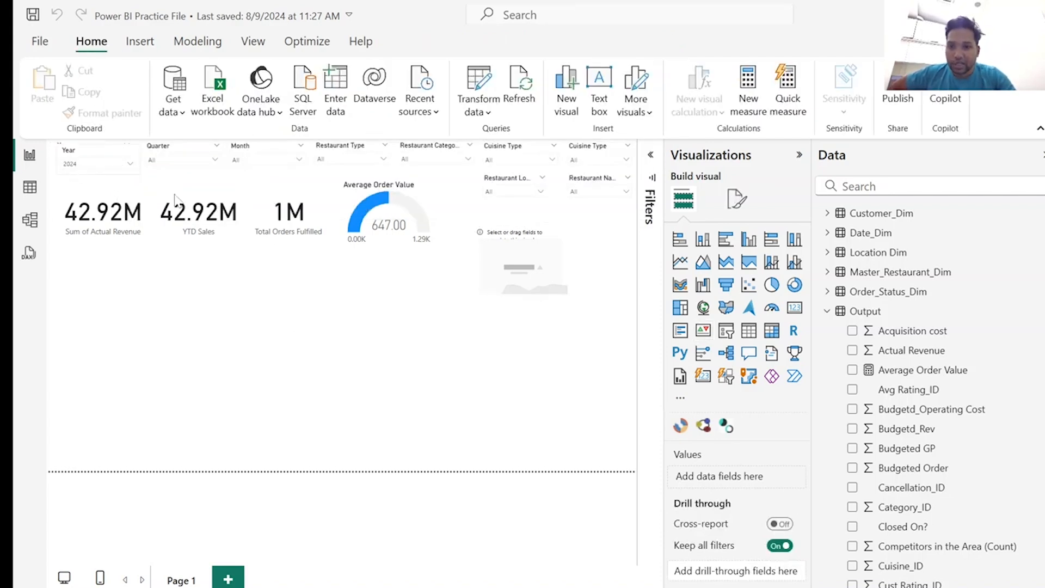
Find the On Time Delivery % measure by searching the fields for "del" and set it as the empty KPI visual's value.
{"action": "left_click", "coordinate": [546, 255]}
{"action": "scroll", "coordinate": [953, 376], "scroll_direction": "down", "scroll_amount": 5}
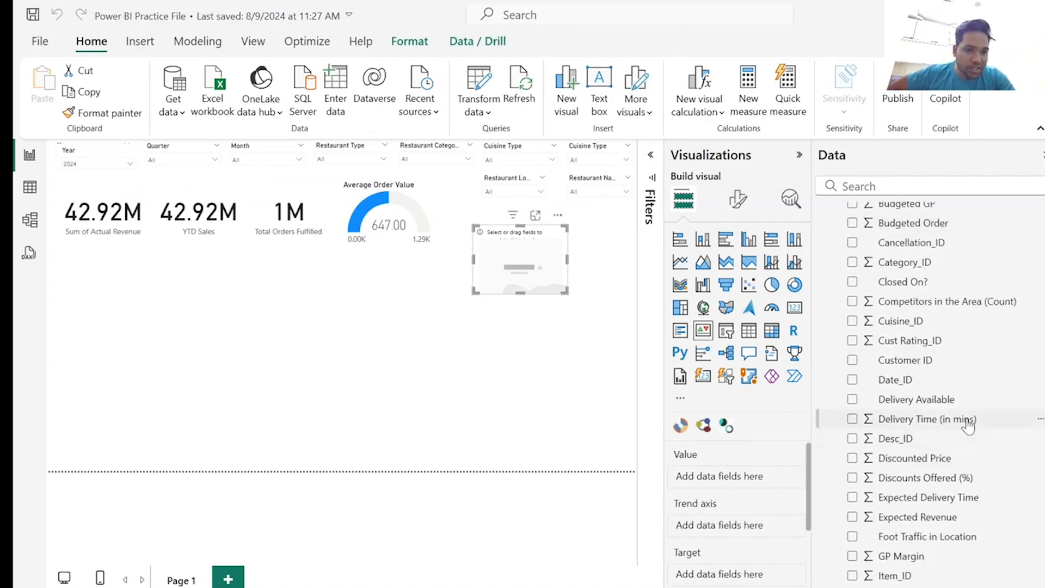
{"action": "scroll", "coordinate": [965, 421], "scroll_direction": "down", "scroll_amount": 5}
{"action": "scroll", "coordinate": [967, 422], "scroll_direction": "down", "scroll_amount": 3}
{"action": "scroll", "coordinate": [967, 422], "scroll_direction": "up", "scroll_amount": 14}
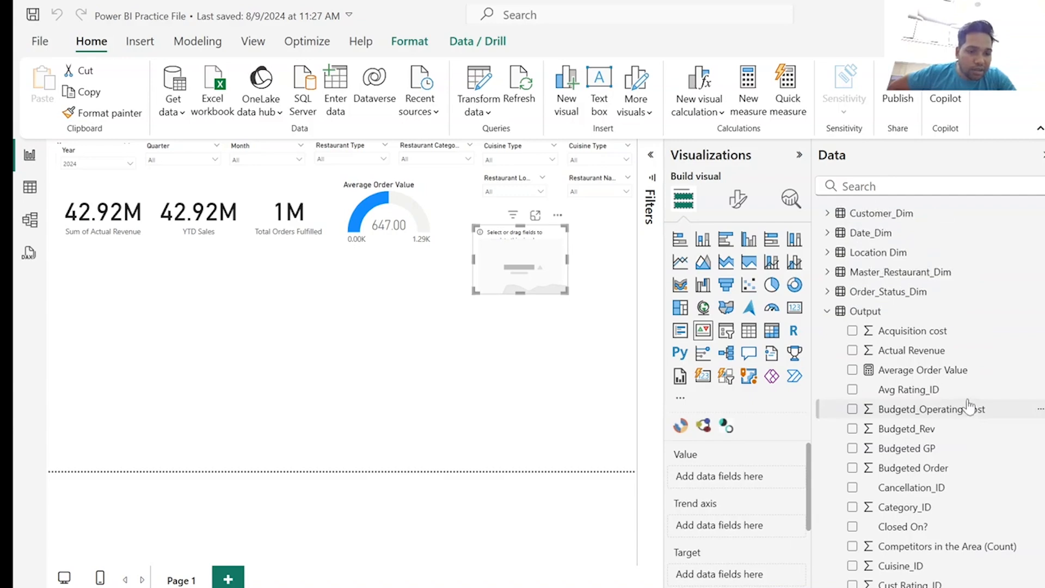
{"action": "scroll", "coordinate": [969, 409], "scroll_direction": "down", "scroll_amount": 7}
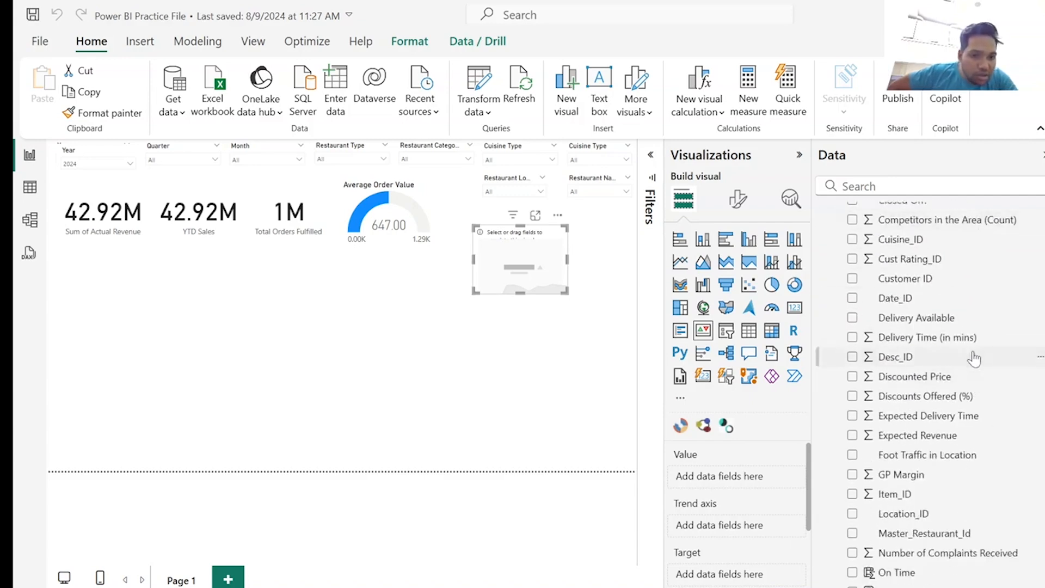
{"action": "scroll", "coordinate": [973, 355], "scroll_direction": "up", "scroll_amount": 7}
{"action": "left_click", "coordinate": [904, 187]}
{"action": "type", "text": "del"}
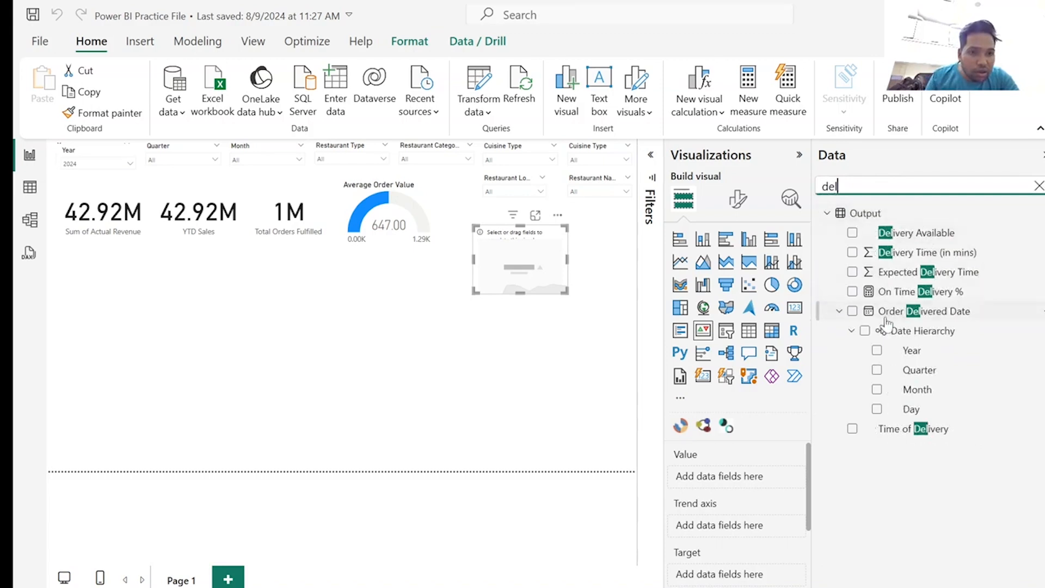
{"action": "left_click", "coordinate": [852, 294]}
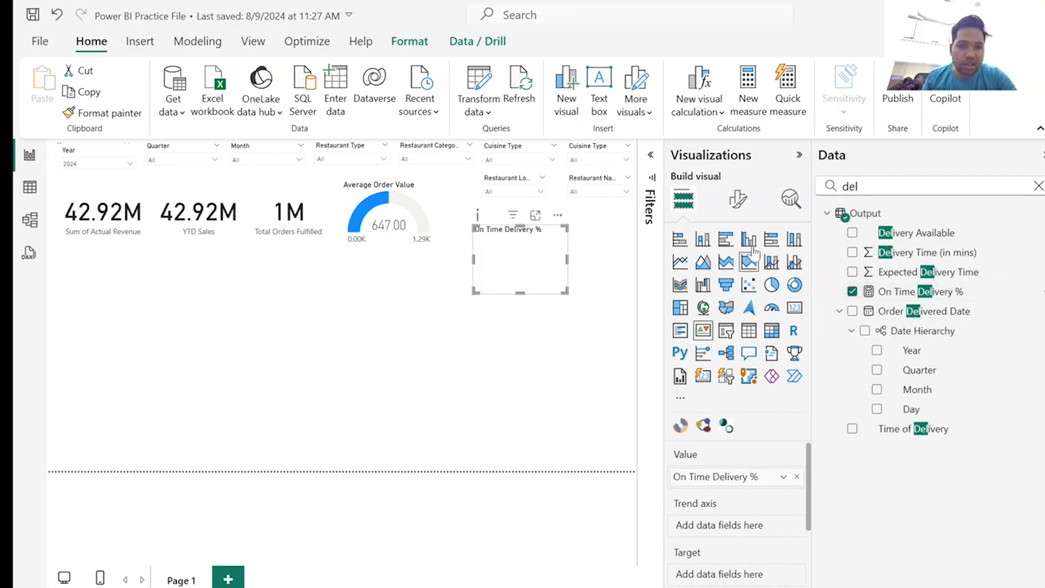
{"action": "left_click", "coordinate": [1039, 186]}
Use Month from Date_Dim's date hierarchy as the KPI's trend axis, and enlarge and reposition the visual beside the gauge.
{"action": "left_click", "coordinate": [827, 233]}
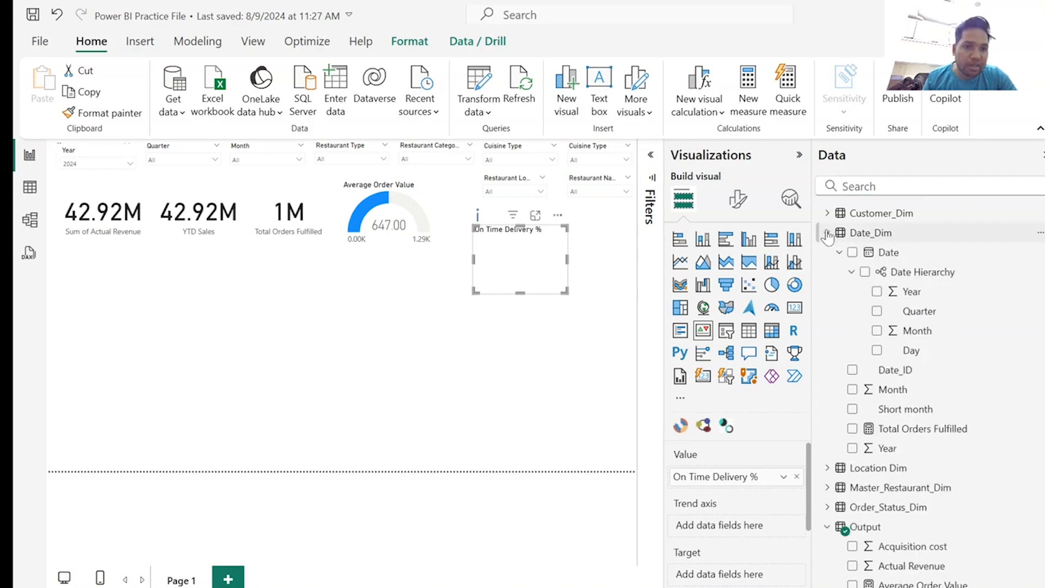
{"action": "left_click", "coordinate": [877, 330]}
{"action": "left_click_drag", "start_coordinate": [475, 293], "coordinate": [390, 333]}
{"action": "left_click_drag", "start_coordinate": [520, 248], "coordinate": [567, 255]}
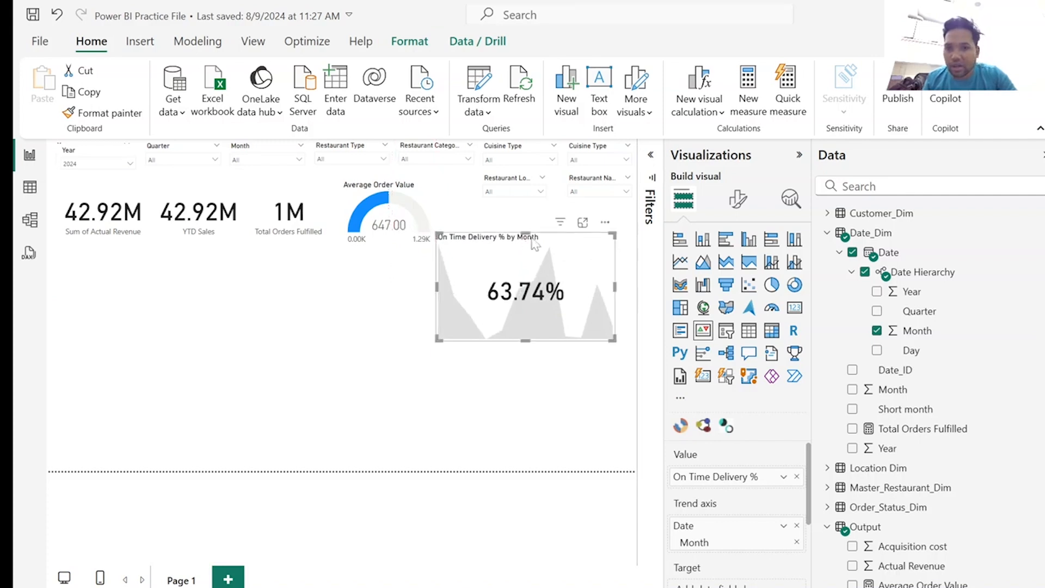
Check the KPI for 2023 and 2022, leave the Year slicer on 2021, and shift the KPI visual slightly up.
{"action": "left_click", "coordinate": [130, 164]}
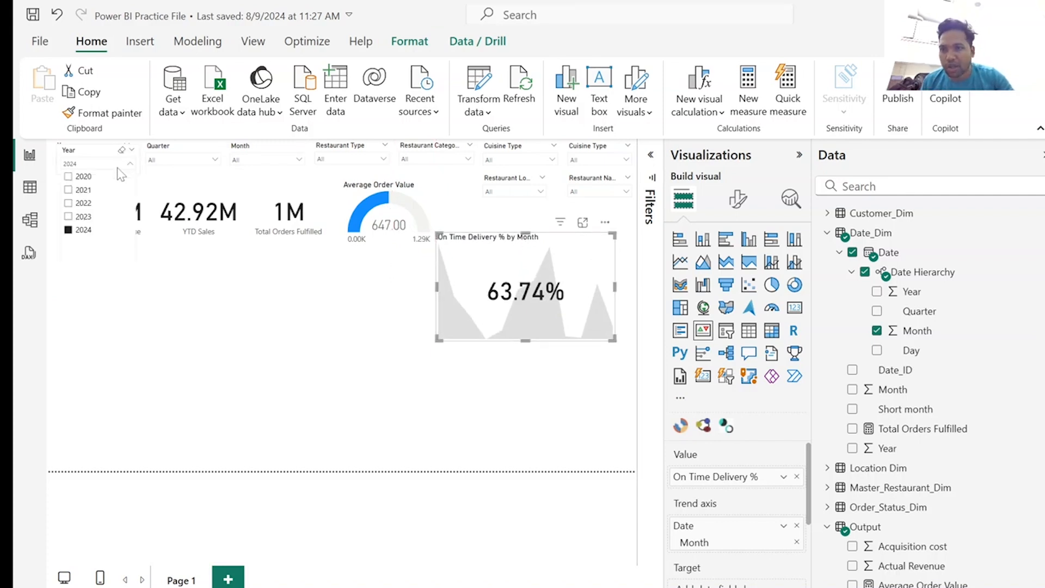
{"action": "left_click", "coordinate": [87, 216]}
{"action": "left_click", "coordinate": [87, 203]}
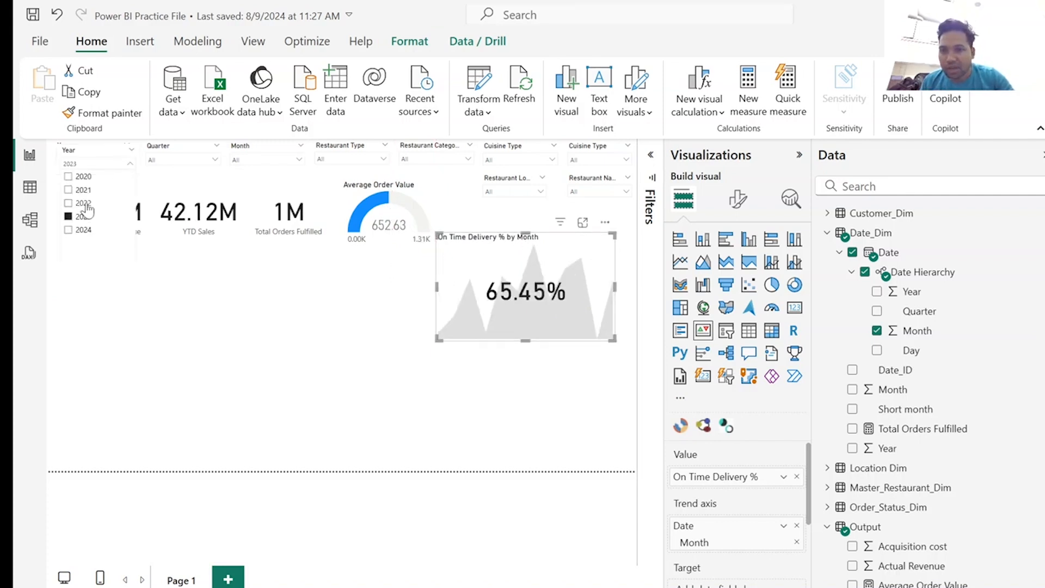
{"action": "left_click", "coordinate": [84, 190]}
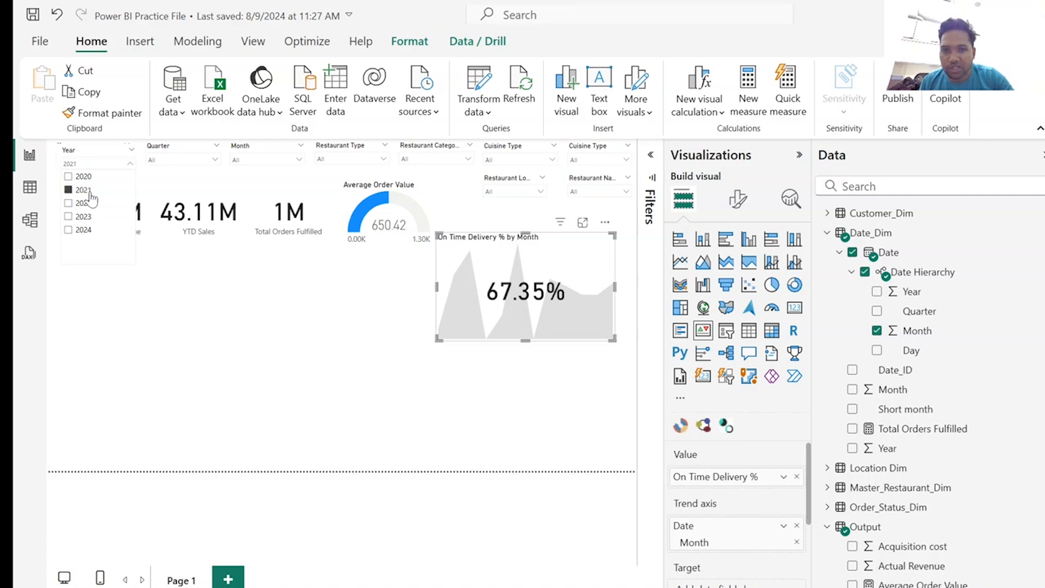
{"action": "left_click", "coordinate": [130, 321]}
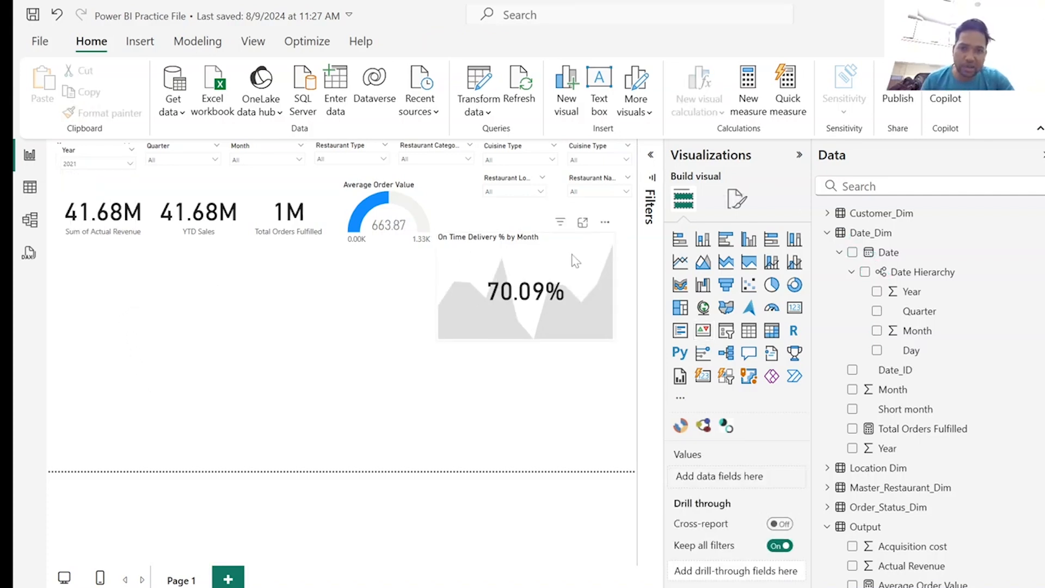
{"action": "left_click_drag", "start_coordinate": [576, 263], "coordinate": [591, 246]}
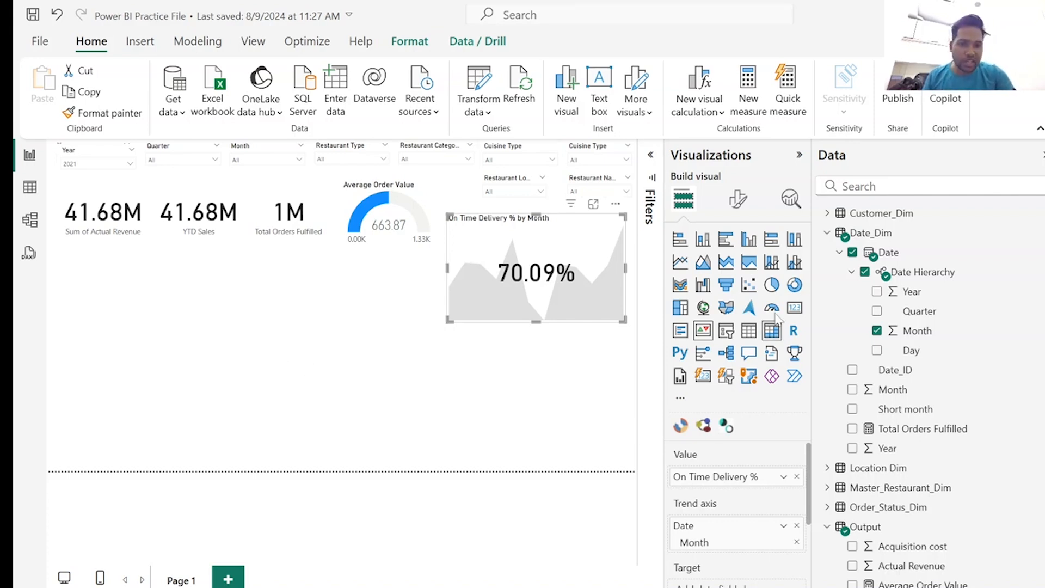
Add the measure desired on-time delivery rate = 65/100 to the Output table and close the formula editor.
{"action": "left_click", "coordinate": [828, 233]}
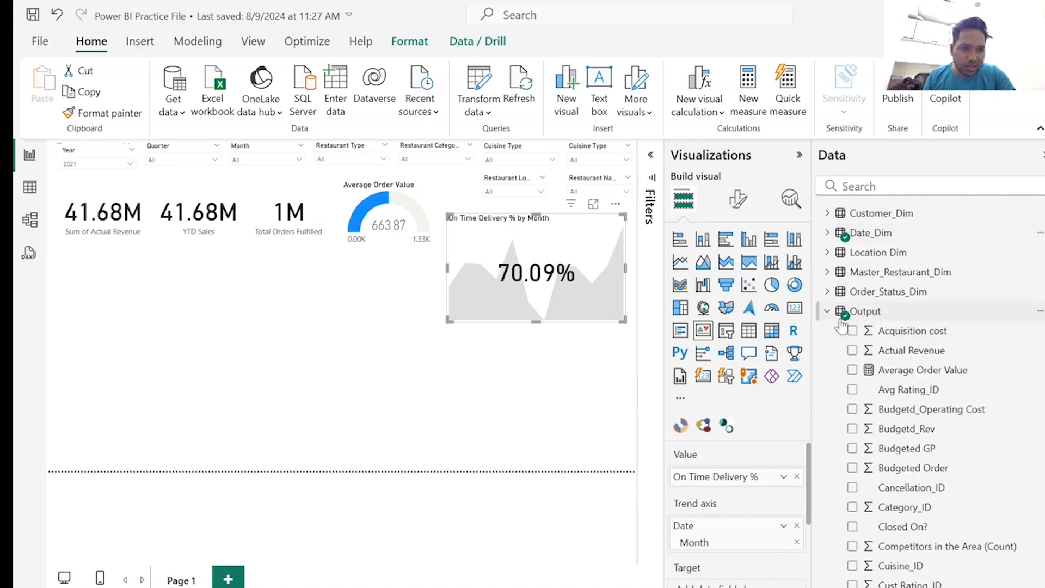
{"action": "right_click", "coordinate": [844, 312]}
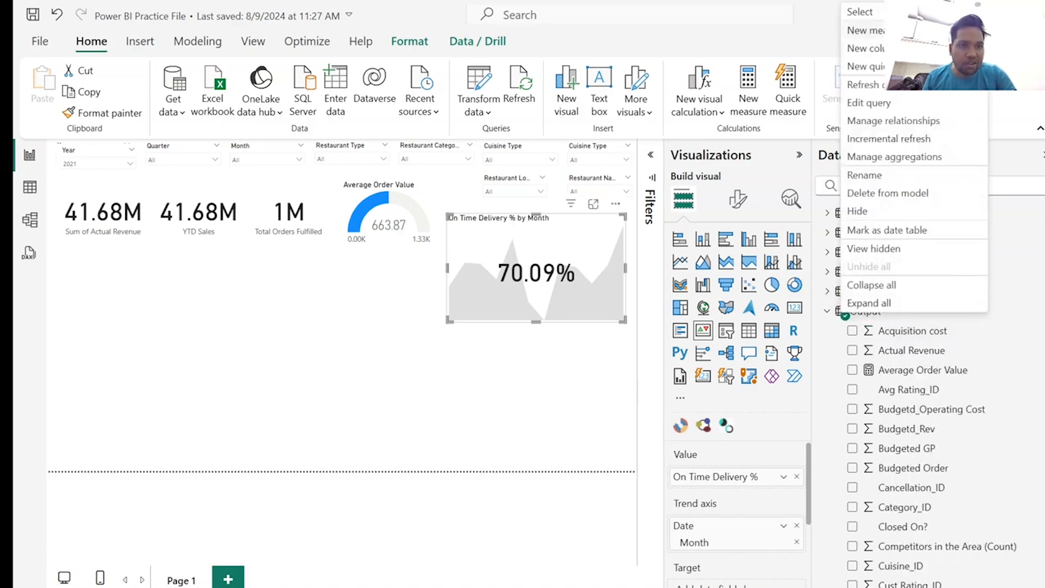
{"action": "left_click", "coordinate": [892, 31]}
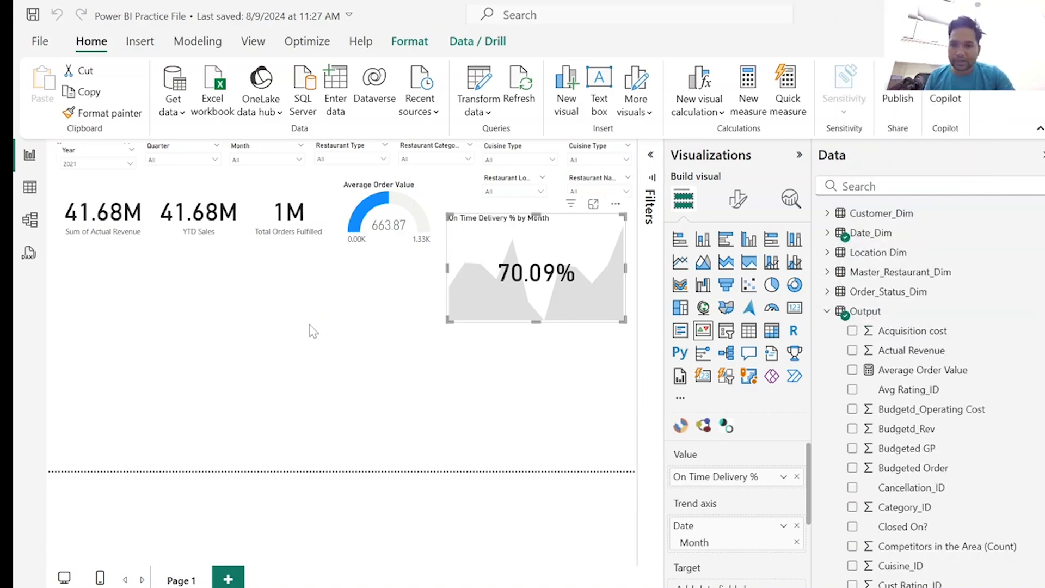
{"action": "type", "text": "desired on-time delivery rate = 65/100"}
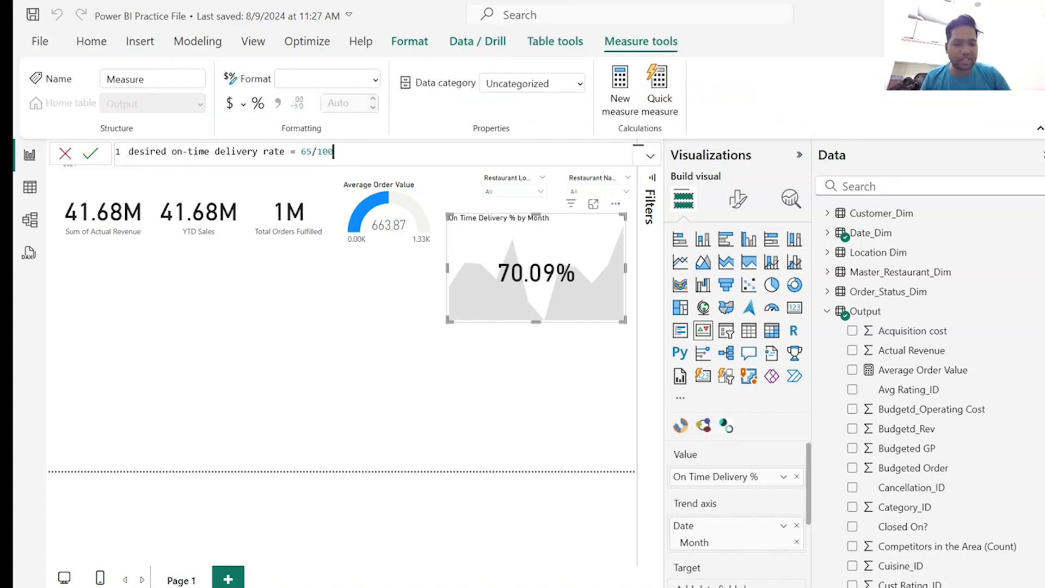
{"action": "key", "text": "Return"}
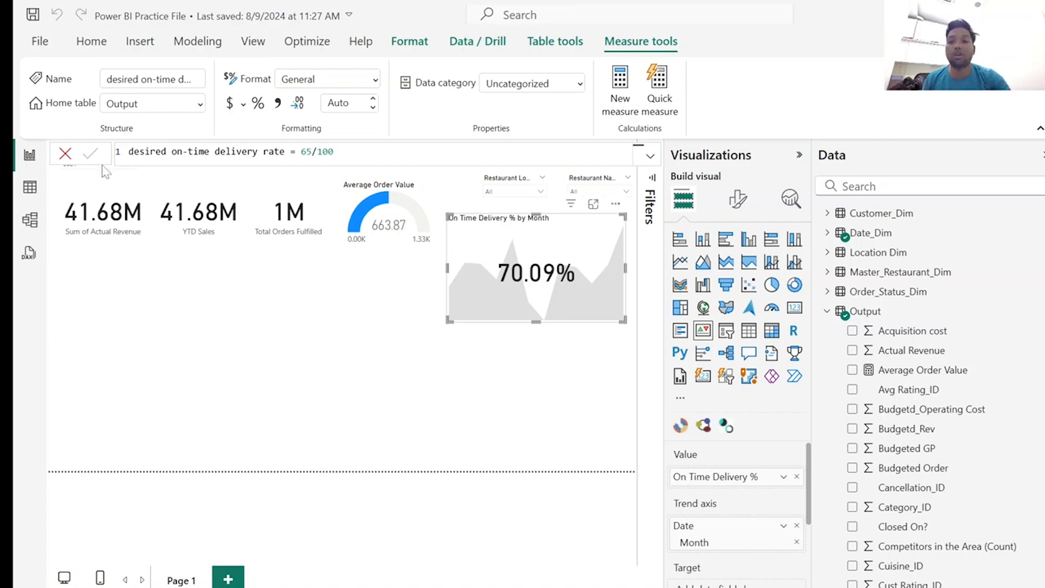
{"action": "left_click", "coordinate": [66, 154]}
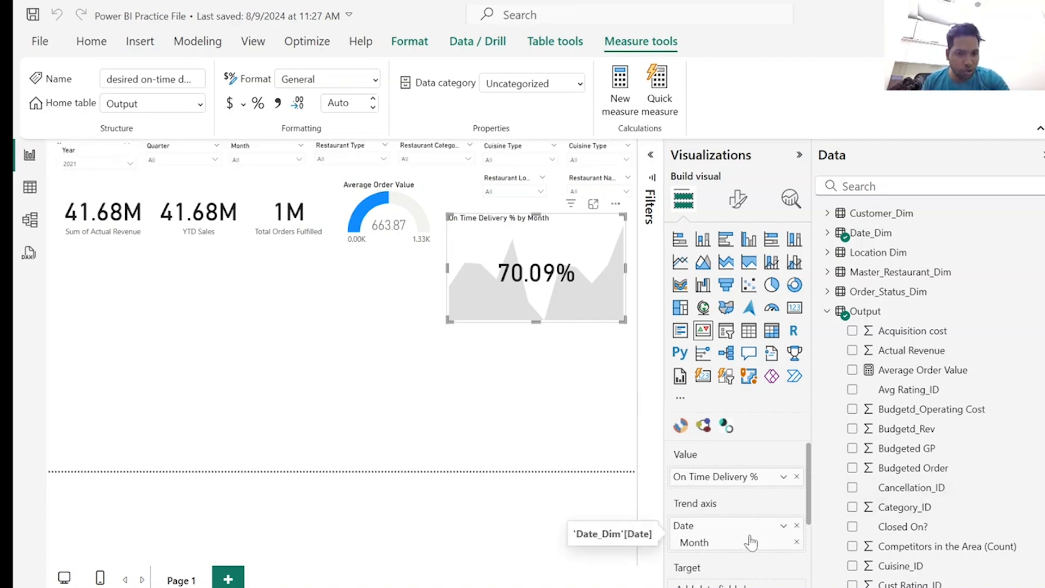
Set the desired on-time delivery rate measure as the KPI's target and format that measure as a percentage.
{"action": "scroll", "coordinate": [987, 456], "scroll_direction": "down", "scroll_amount": 3}
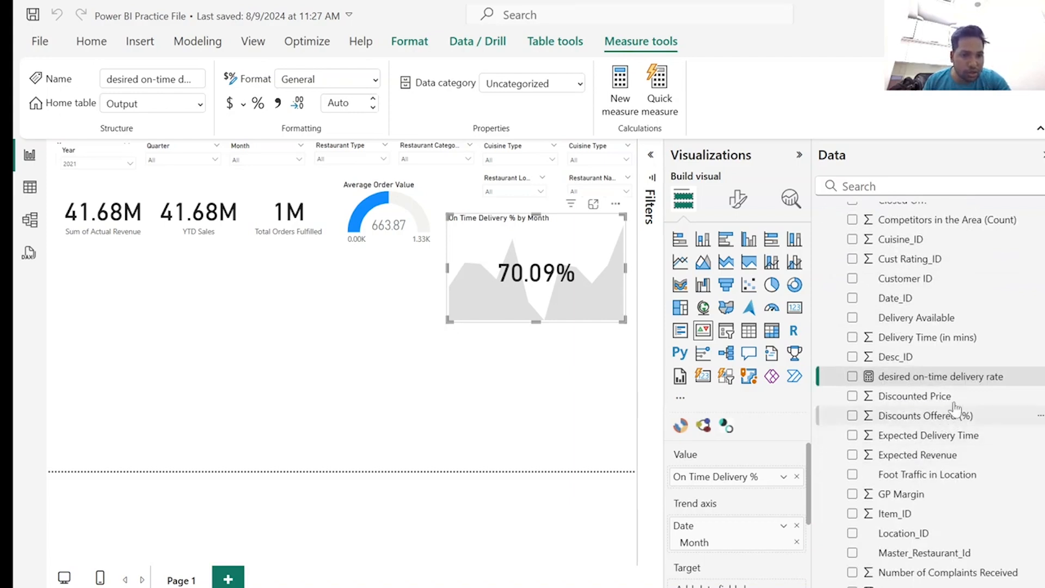
{"action": "scroll", "coordinate": [710, 504], "scroll_direction": "down", "scroll_amount": 2}
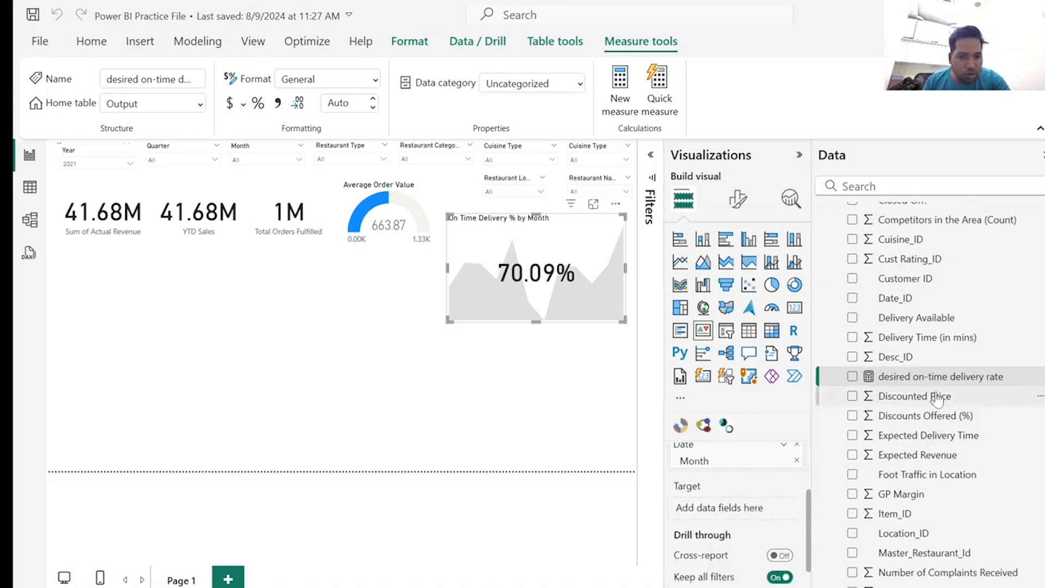
{"action": "left_click_drag", "start_coordinate": [922, 384], "coordinate": [750, 512]}
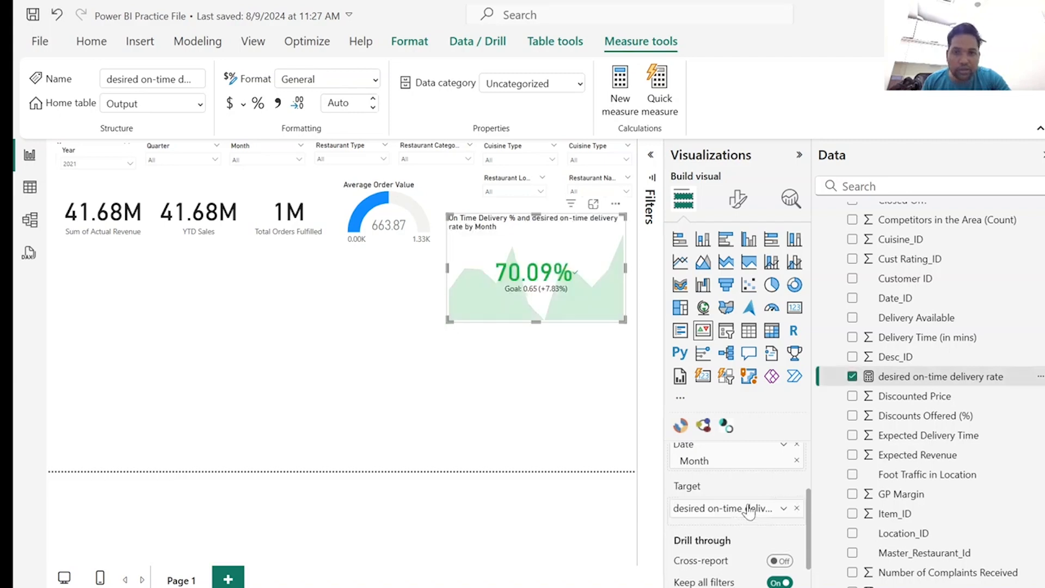
{"action": "left_click_drag", "start_coordinate": [450, 320], "coordinate": [368, 377]}
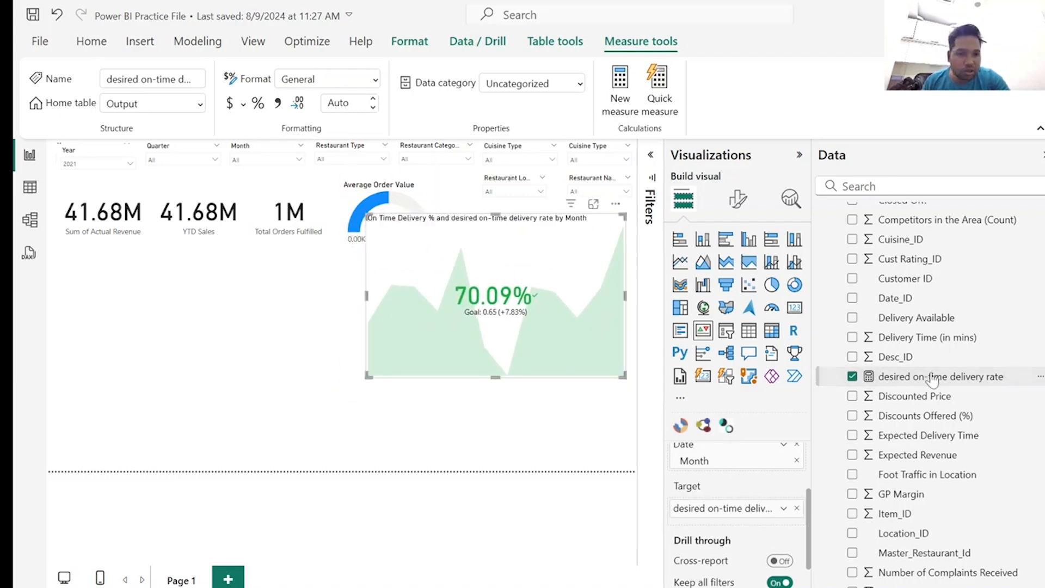
{"action": "left_click", "coordinate": [258, 102]}
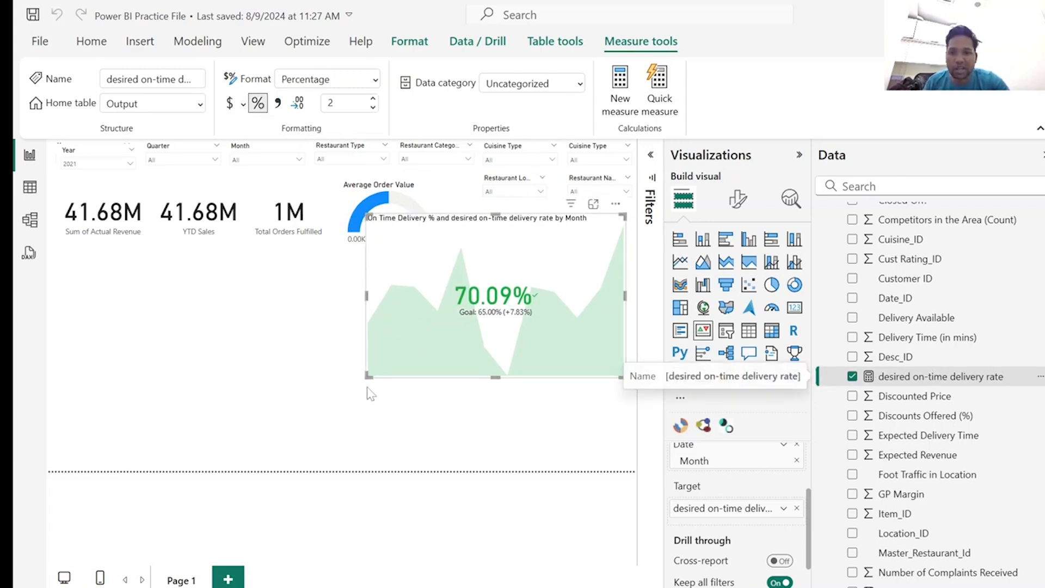
Shrink the KPI visual to a compact card and place it at the page's right edge, level with the other cards.
{"action": "left_click_drag", "start_coordinate": [368, 375], "coordinate": [512, 308]}
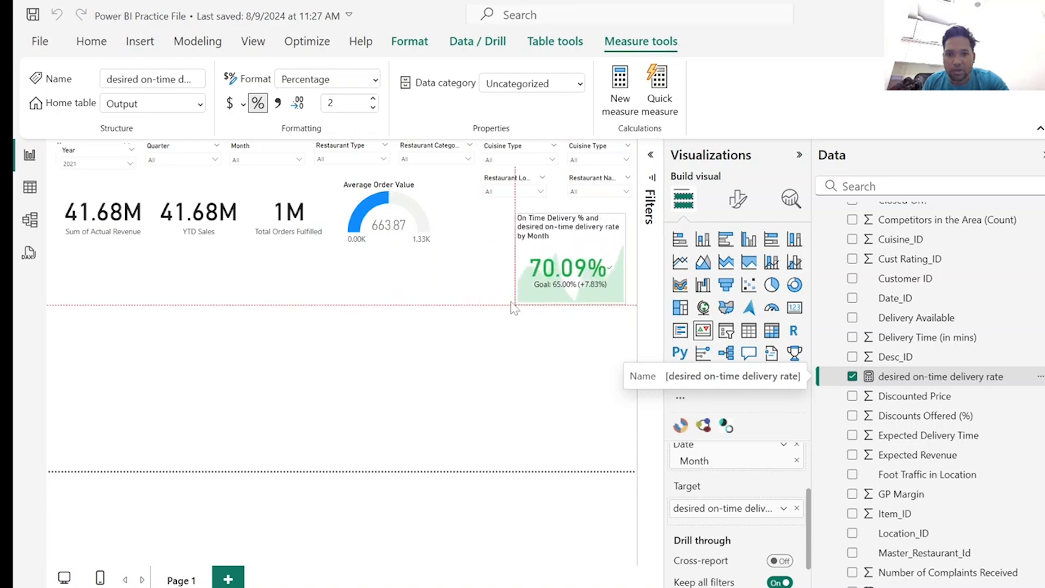
{"action": "left_click_drag", "start_coordinate": [569, 255], "coordinate": [600, 225]}
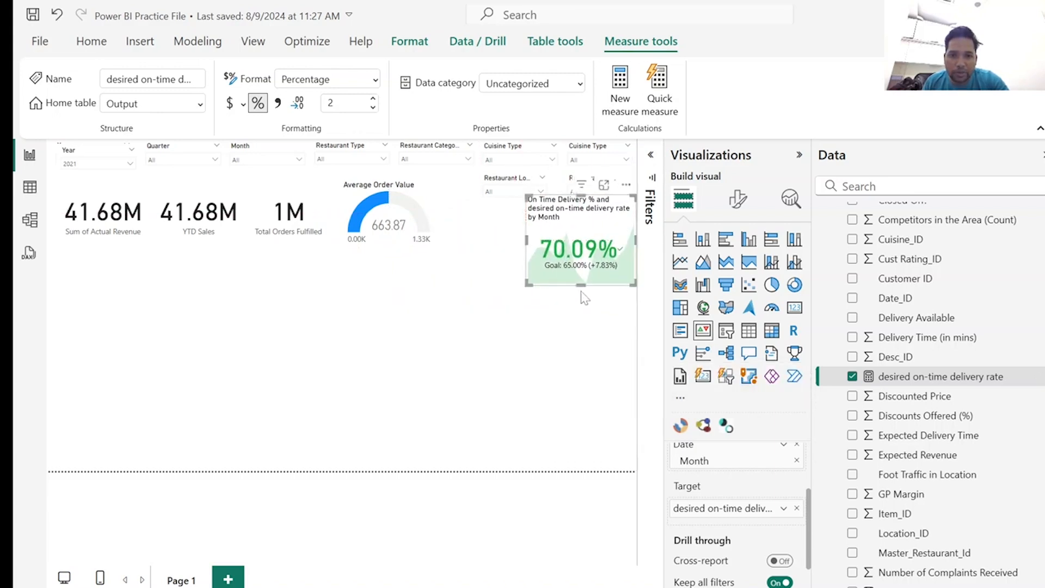
{"action": "left_click_drag", "start_coordinate": [581, 285], "coordinate": [581, 277]}
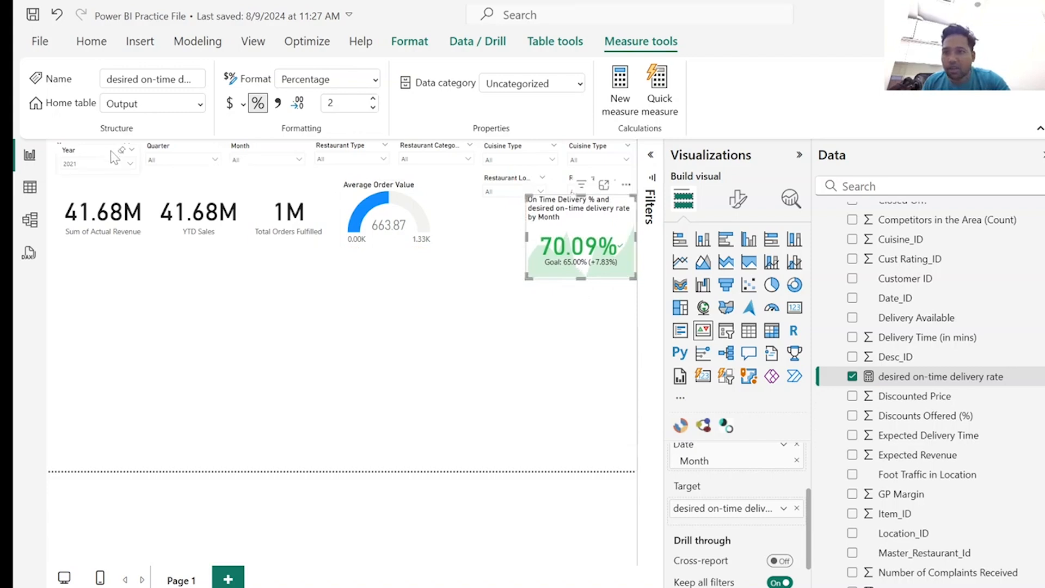
Filter the page to 2024 and compare the on-time delivery KPI for Qtr 1 and Qtr 2, leaving Qtr 2 selected.
{"action": "left_click", "coordinate": [130, 163]}
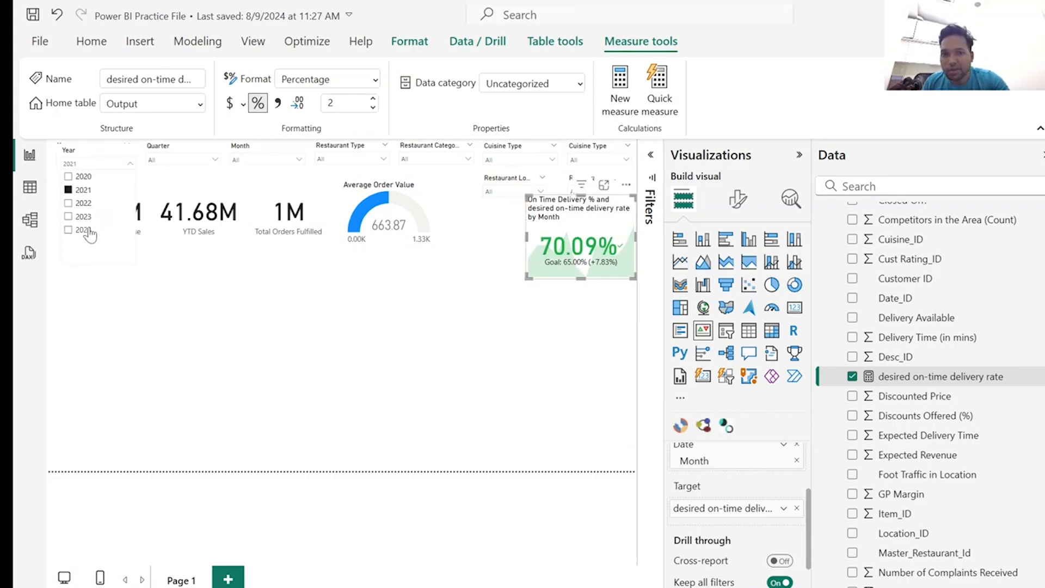
{"action": "left_click", "coordinate": [84, 230]}
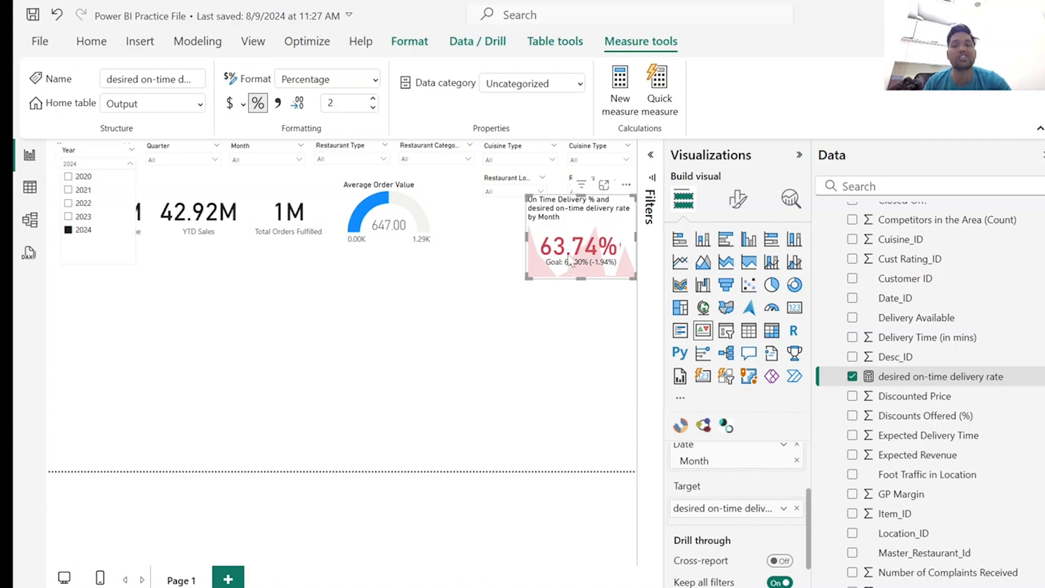
{"action": "left_click", "coordinate": [297, 159]}
{"action": "left_click", "coordinate": [296, 160]}
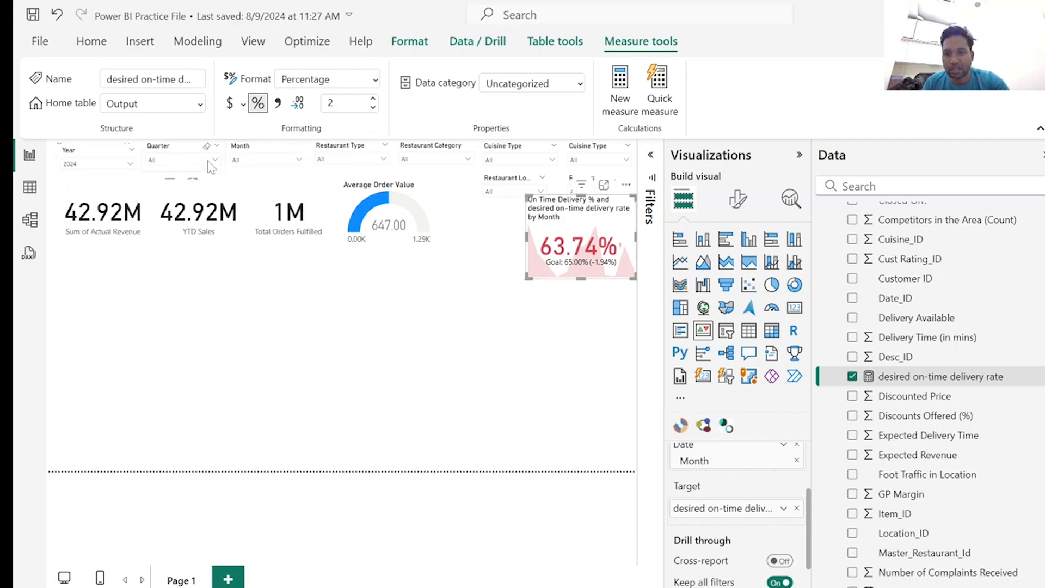
{"action": "left_click", "coordinate": [212, 161]}
{"action": "left_click", "coordinate": [188, 173]}
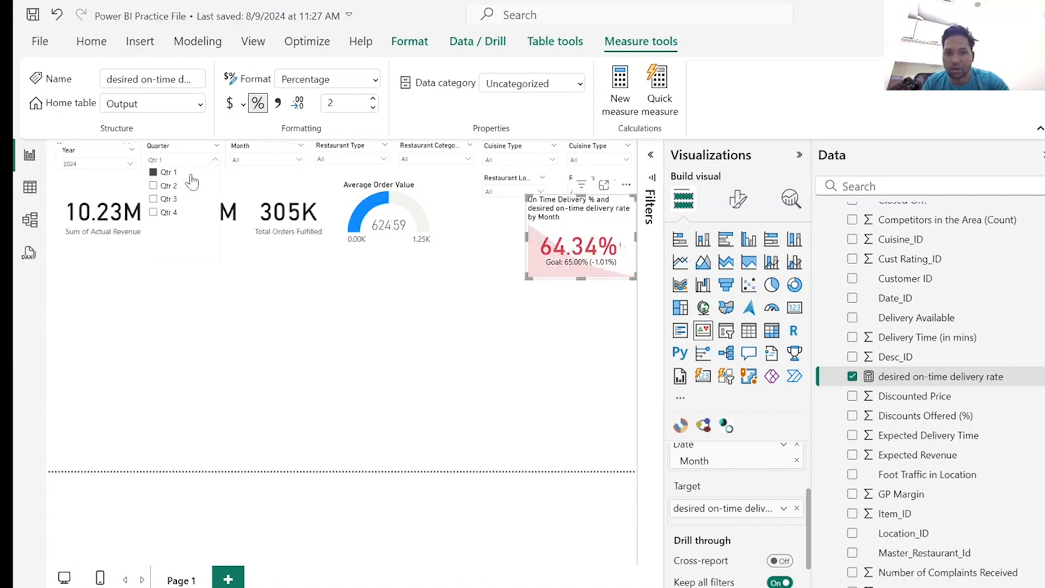
{"action": "left_click", "coordinate": [188, 186]}
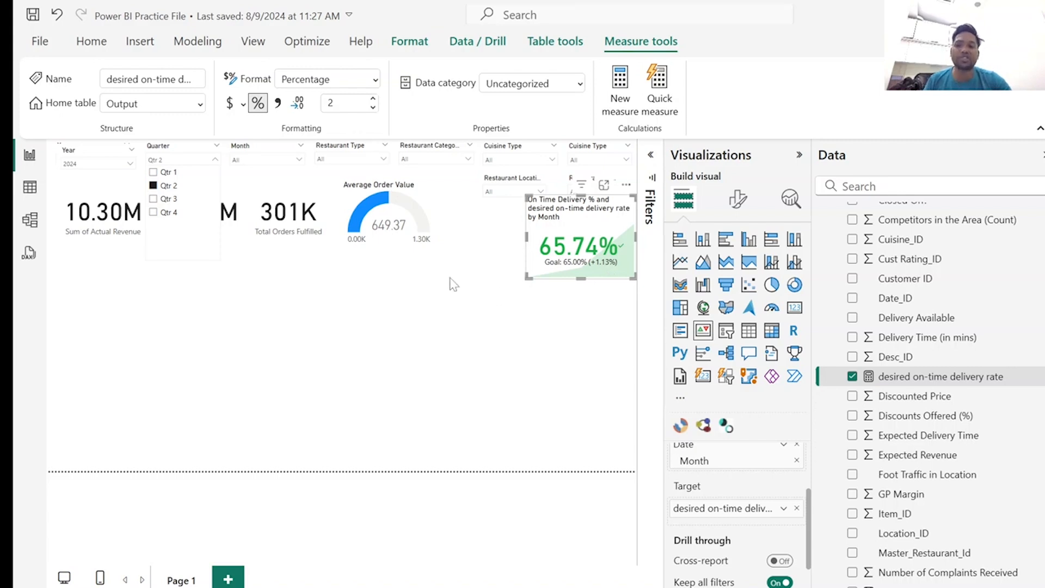
{"action": "left_click", "coordinate": [294, 265]}
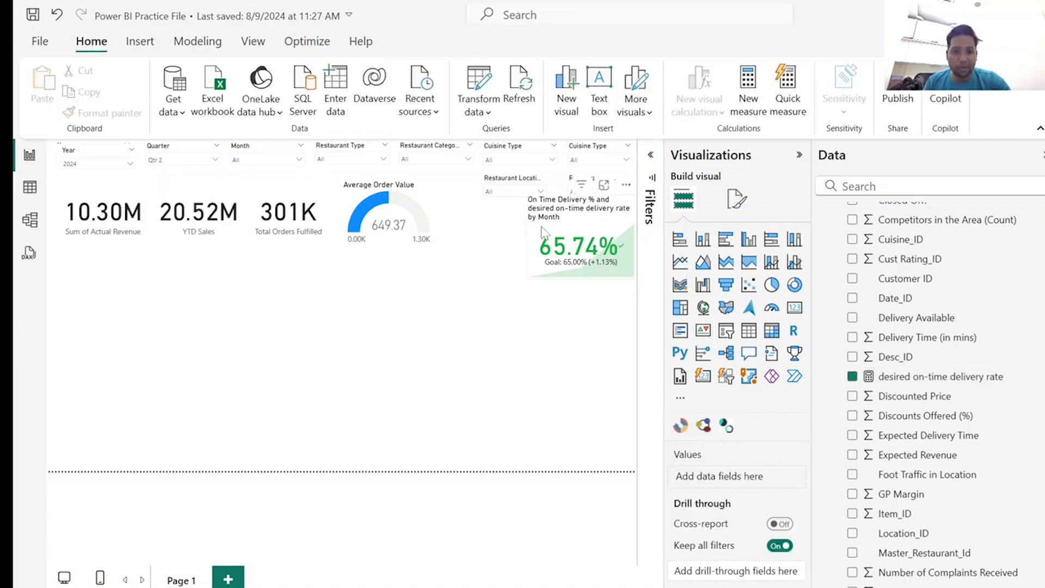
{"action": "left_click", "coordinate": [576, 220]}
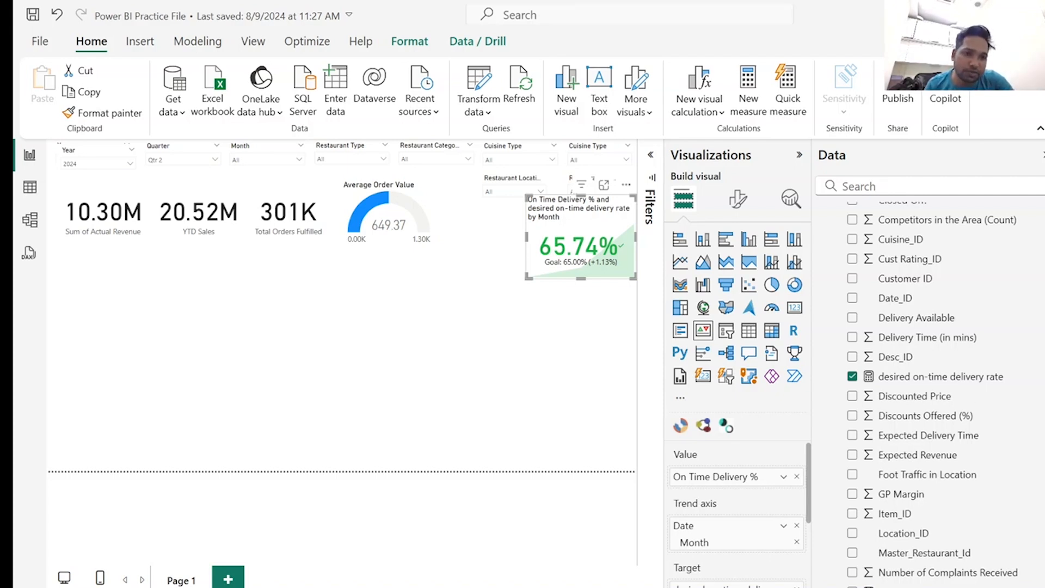
{"action": "left_click", "coordinate": [437, 364]}
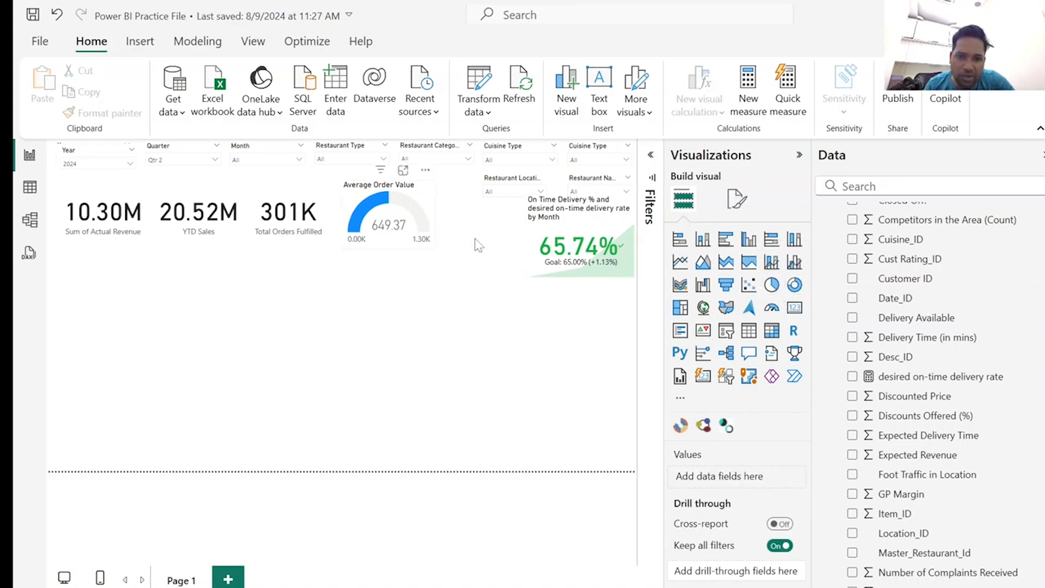
Add an empty card visual directly below the on-time delivery KPI at the page's right edge and widen it slightly.
{"action": "left_click", "coordinate": [794, 307]}
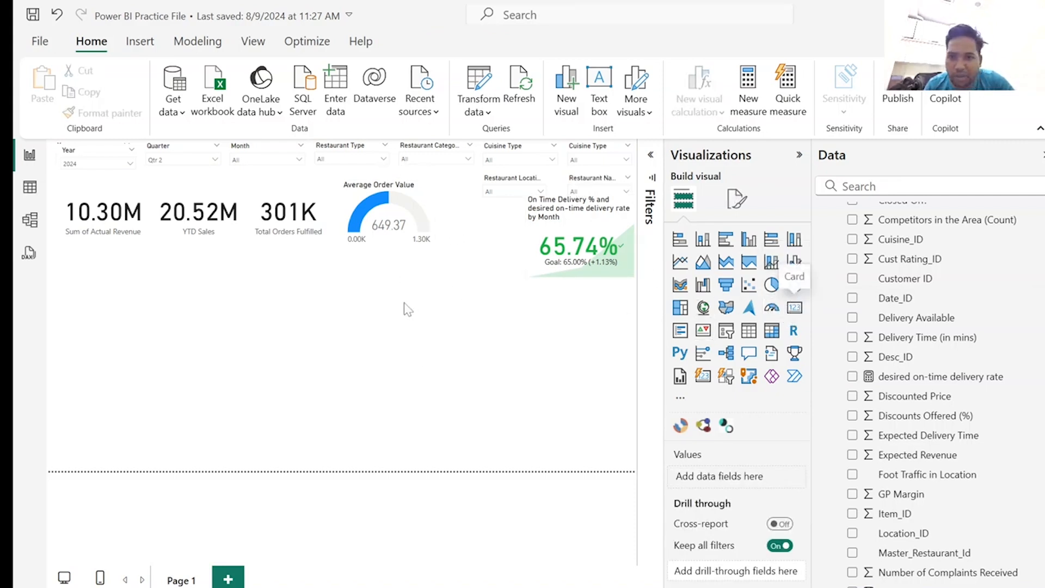
{"action": "left_click_drag", "start_coordinate": [125, 351], "coordinate": [617, 323]}
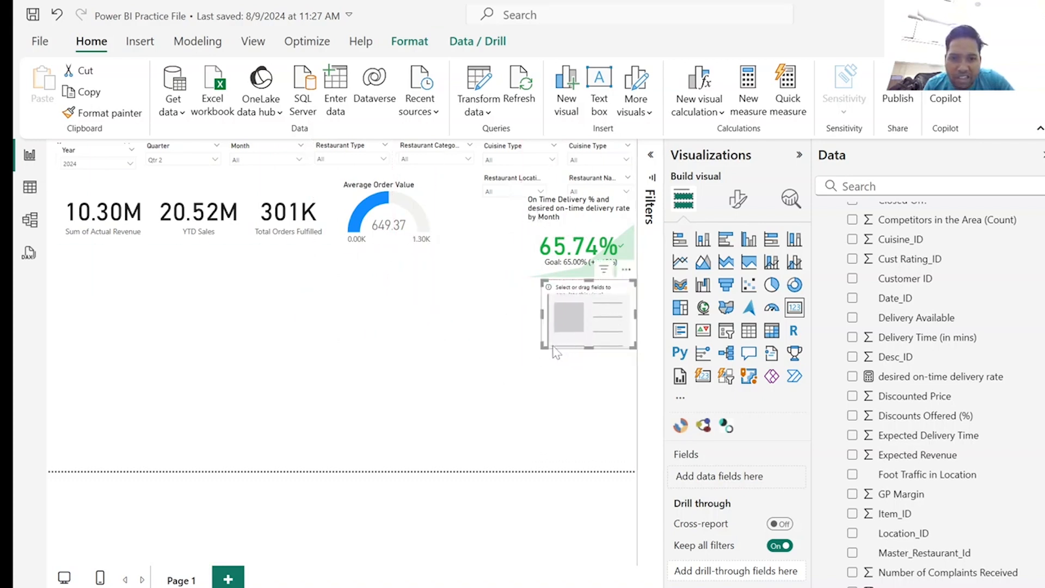
{"action": "left_click_drag", "start_coordinate": [542, 347], "coordinate": [536, 354]}
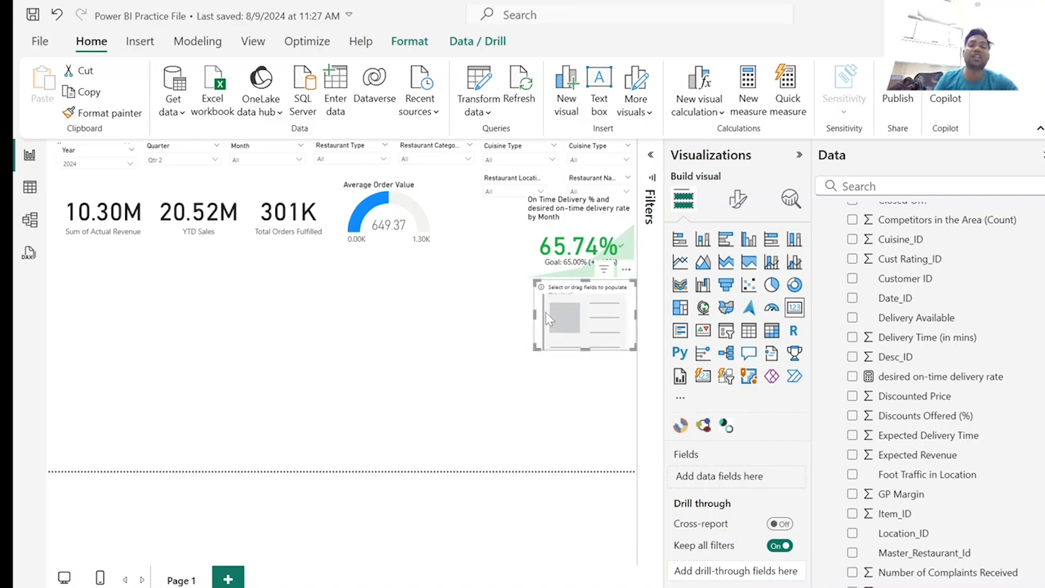
Add the measure Avg Delivery Time = AVERAGE(Output[Delivery Time (in mins)]) to the Output table and close the formula editor.
{"action": "scroll", "coordinate": [904, 330], "scroll_direction": "up", "scroll_amount": 5}
{"action": "scroll", "coordinate": [905, 330], "scroll_direction": "up", "scroll_amount": 1}
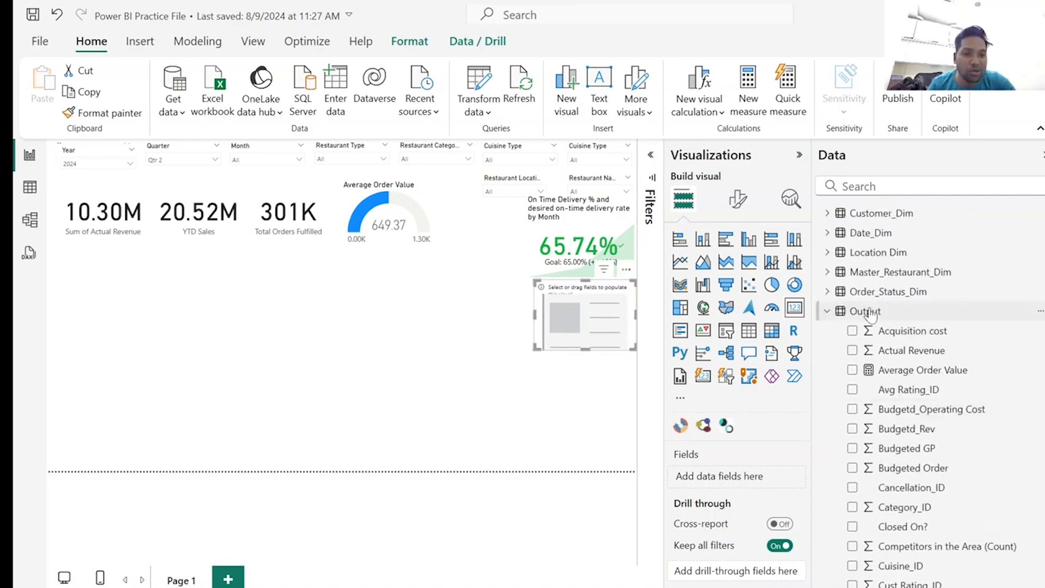
{"action": "right_click", "coordinate": [842, 313]}
{"action": "left_click", "coordinate": [867, 31]}
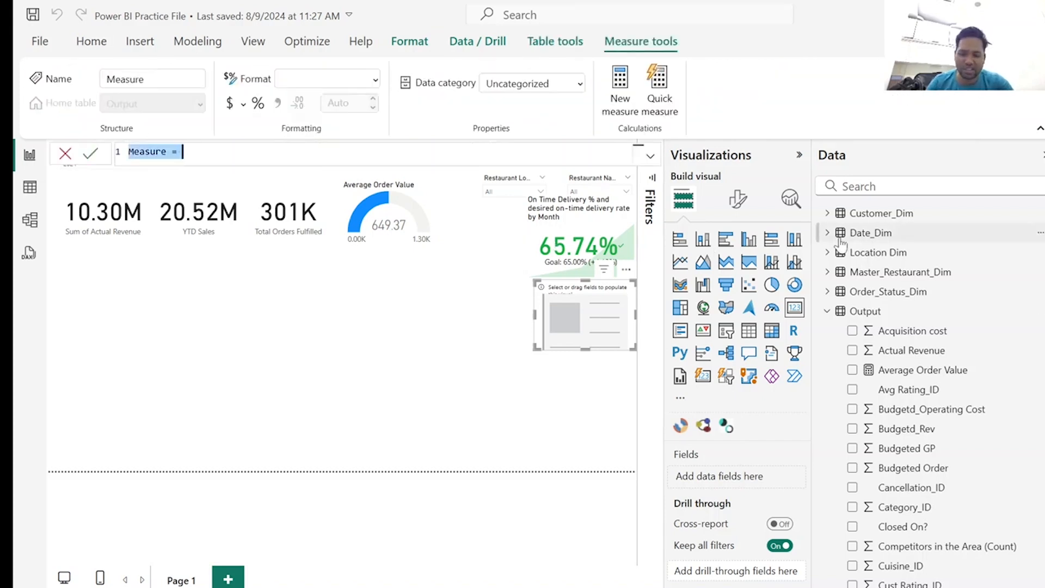
{"action": "type", "text": "Avg Delivery Time = AVERAGE(Output[Delivery Time (in mins)])"}
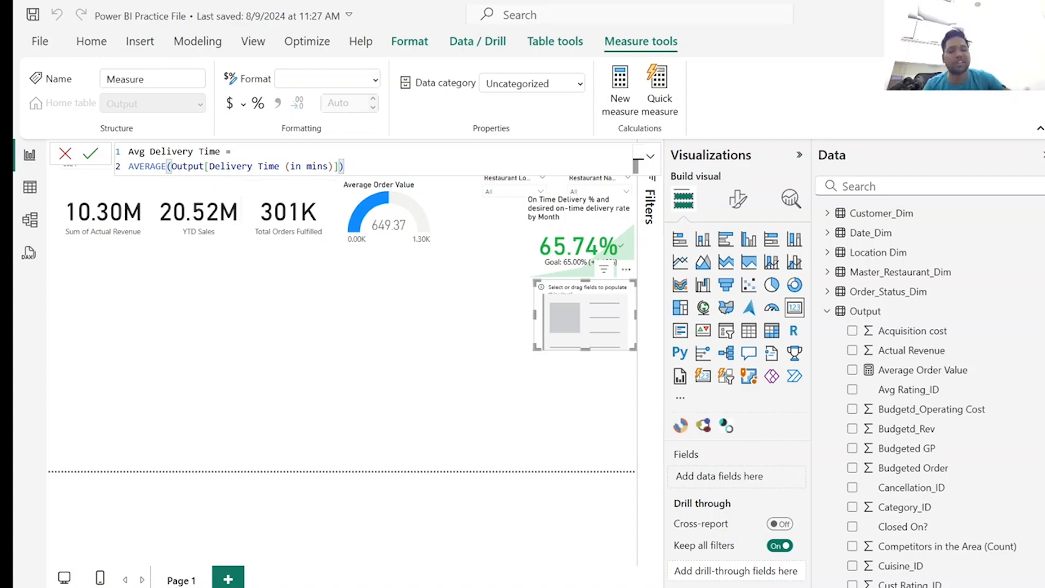
{"action": "key", "text": "Return"}
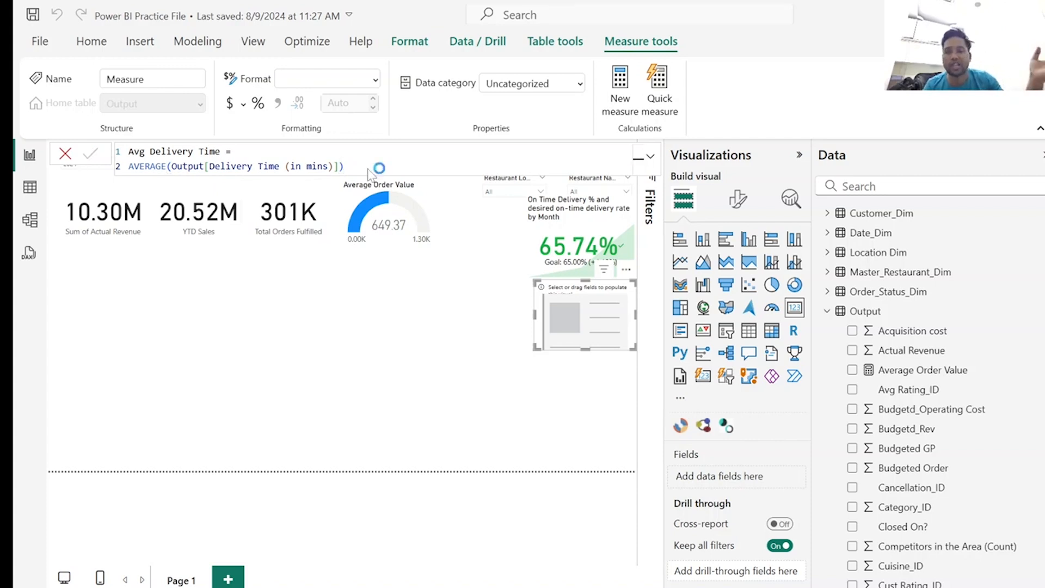
{"action": "left_click", "coordinate": [65, 157]}
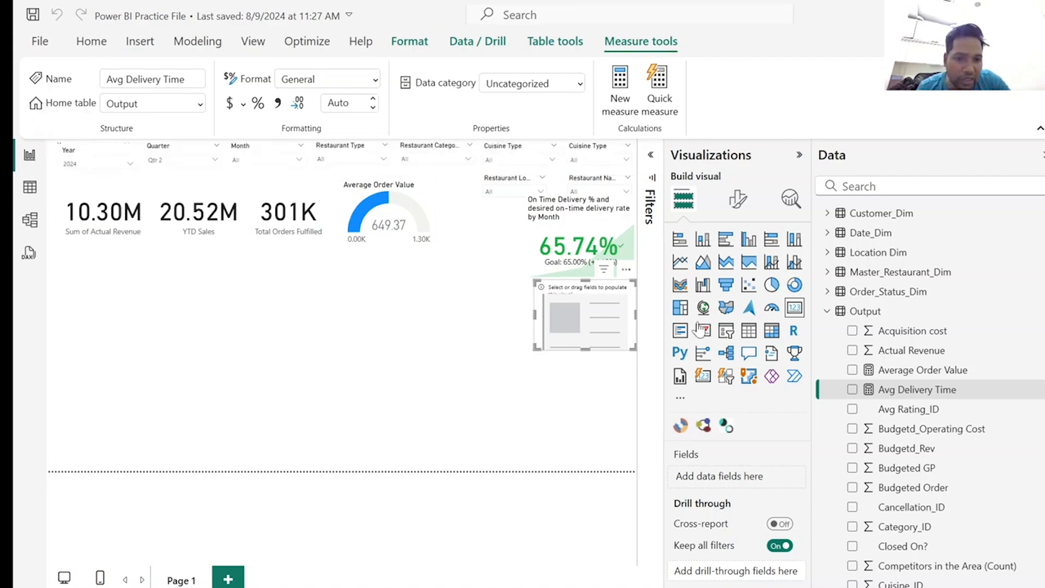
Show the Avg Delivery Time measure in the empty card and widen the card a little towards the page's centre.
{"action": "left_click", "coordinate": [853, 390]}
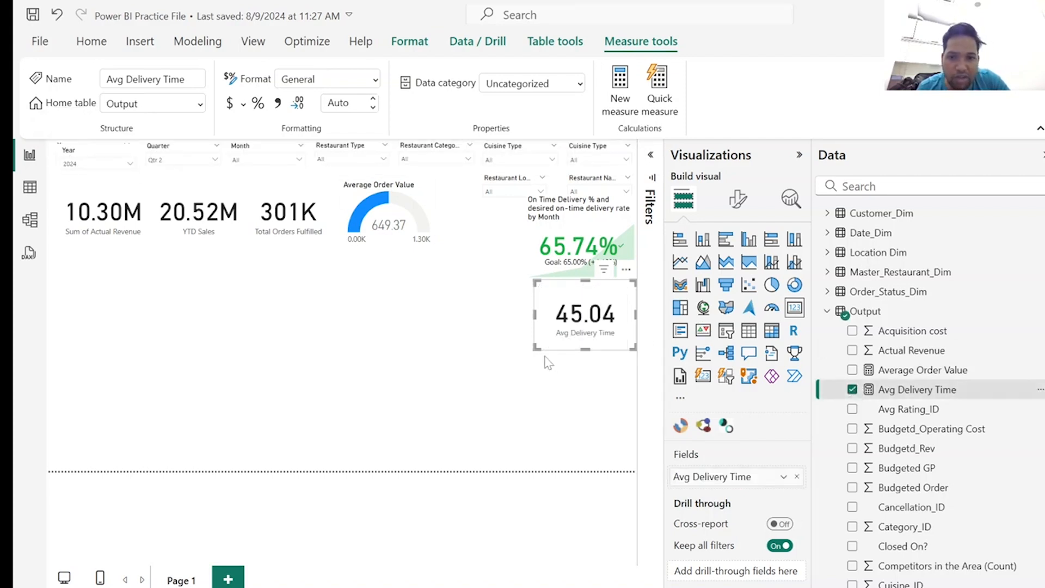
{"action": "left_click_drag", "start_coordinate": [534, 347], "coordinate": [520, 355]}
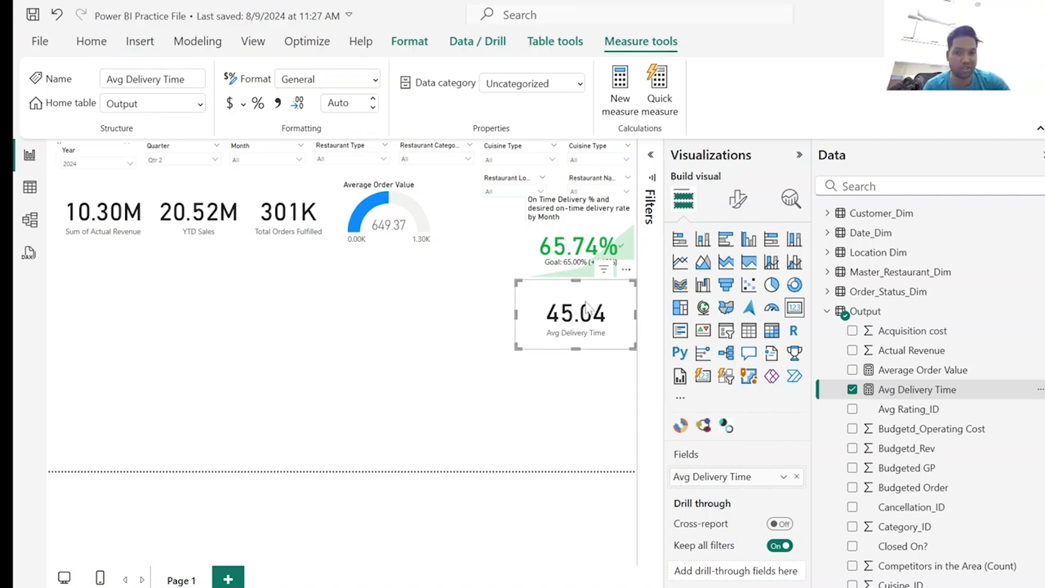
{"action": "left_click_drag", "start_coordinate": [587, 302], "coordinate": [595, 307]}
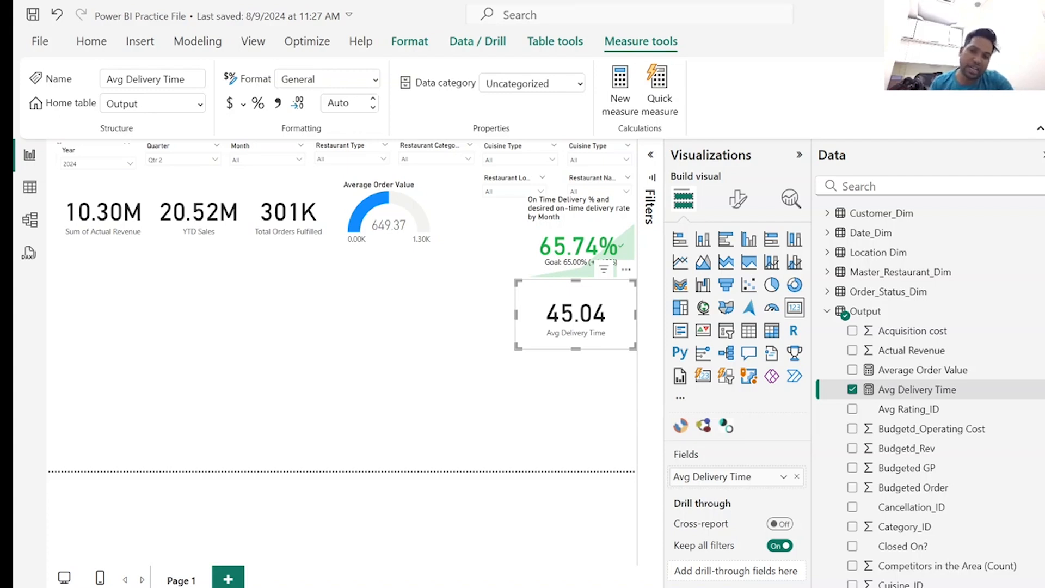
{"action": "left_click", "coordinate": [415, 393]}
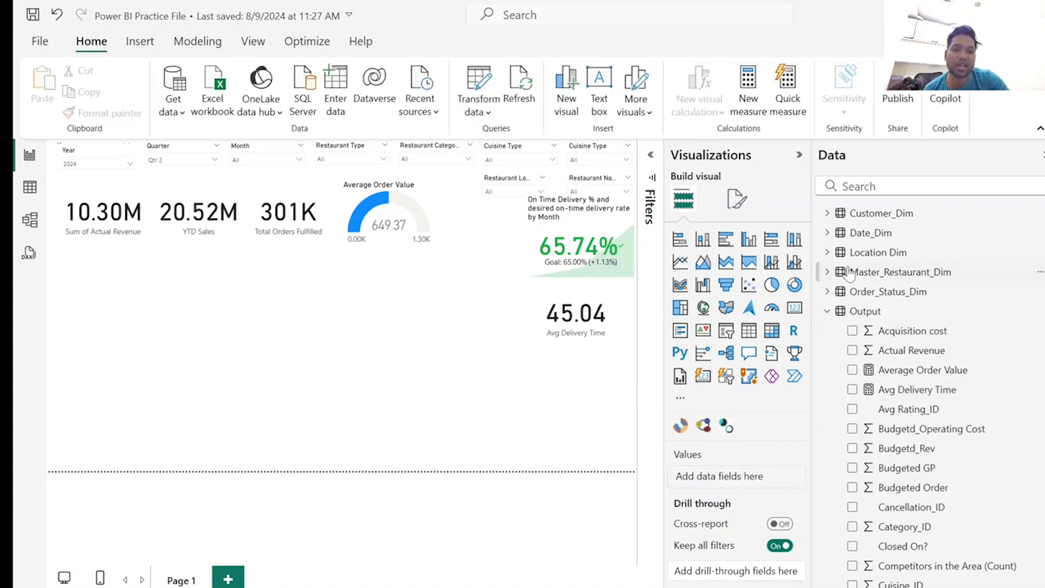
Add the measure Total Orders = CALCULATE(SUM(Output[Item_ID]),Order_Status_Dim[Order Status?] = "Fulfilled") to the Output table.
{"action": "right_click", "coordinate": [846, 315]}
{"action": "left_click", "coordinate": [868, 30]}
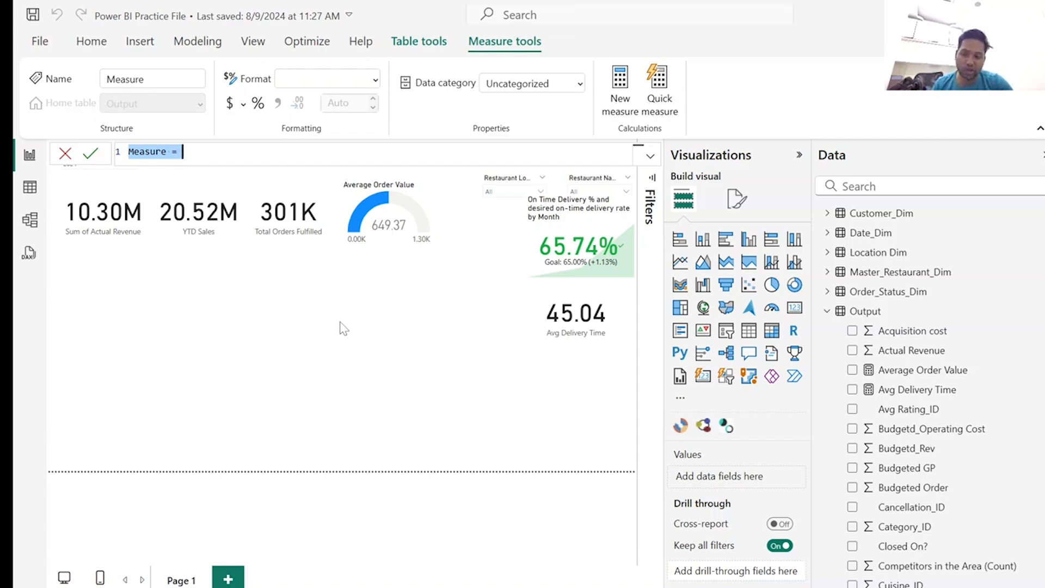
{"action": "type", "text": "Total Orders = CALCULATE(SUM(Output[Item_ID]),Order_Status_Dim[Order Status?] = \"Fulfilled\")"}
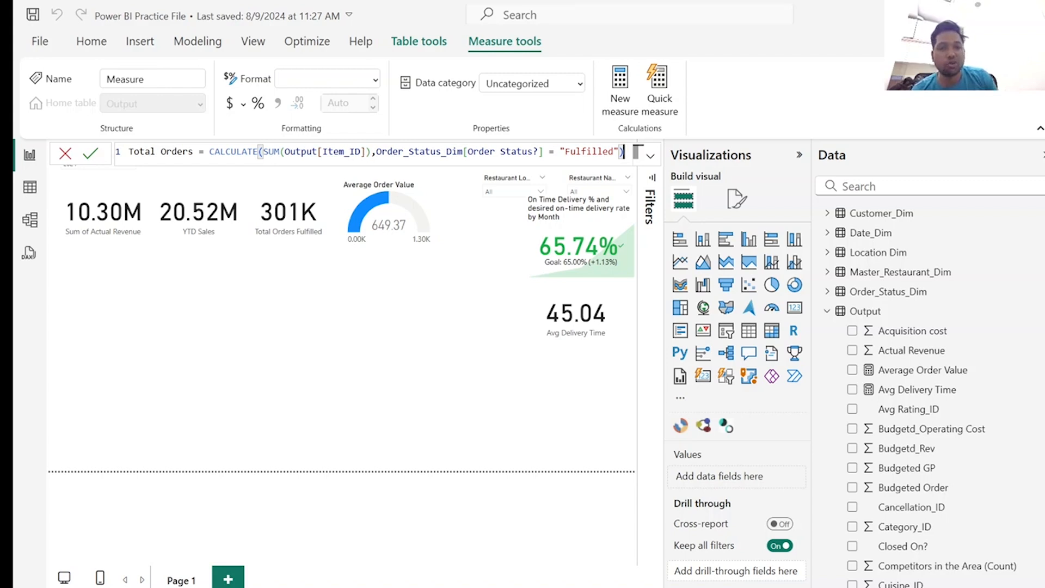
{"action": "key", "text": "Return"}
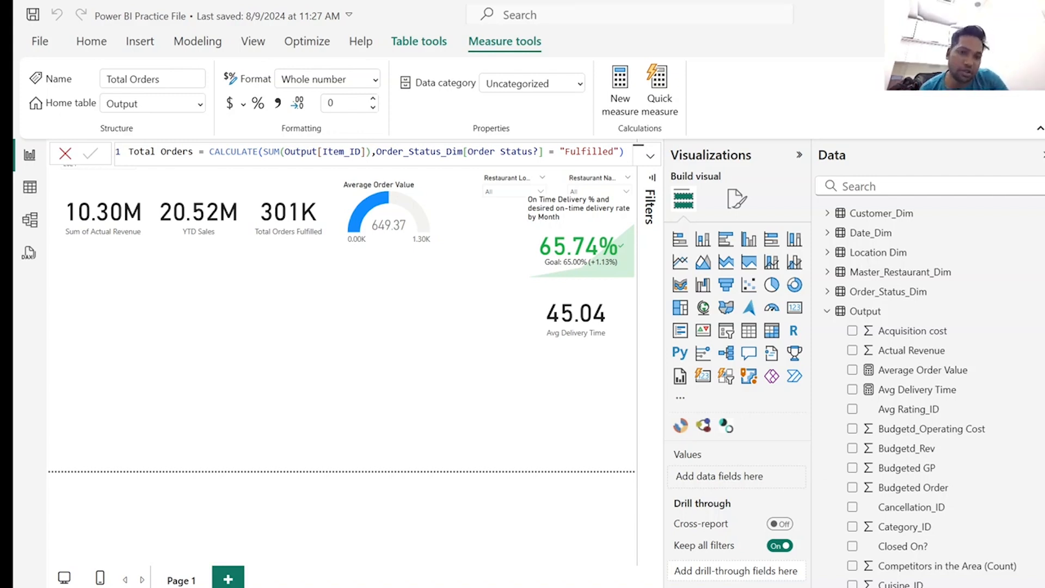
Add the measure Total Customers = COUNT(Output[Customer ID]) to the Output table and close the formula editor.
{"action": "right_click", "coordinate": [847, 312]}
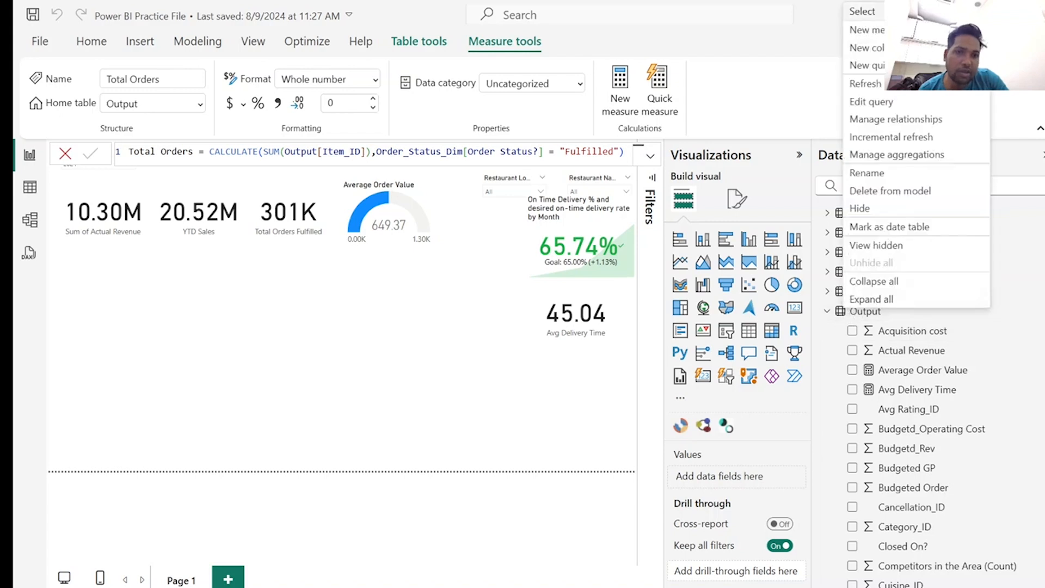
{"action": "left_click", "coordinate": [857, 32]}
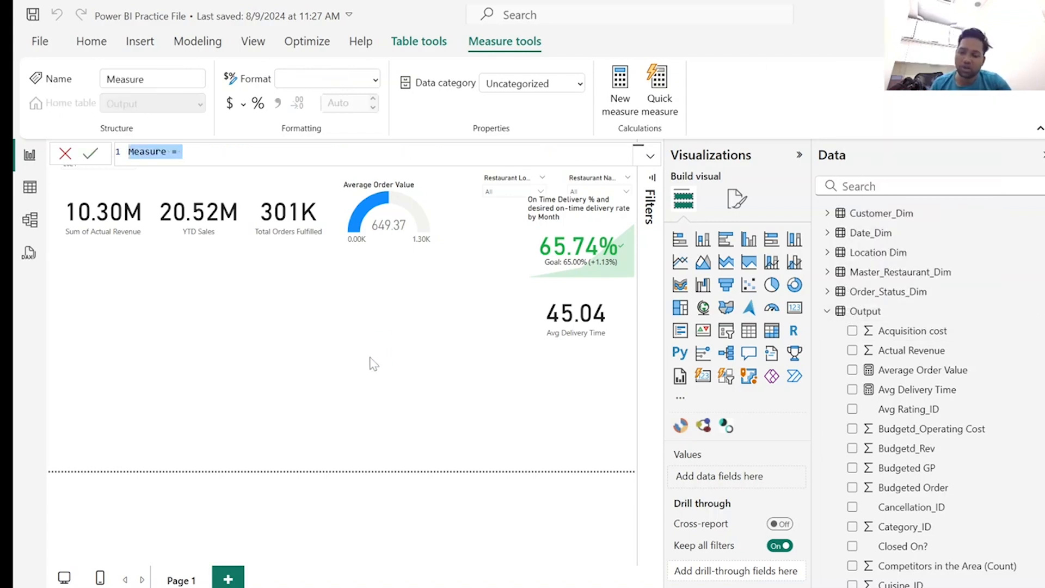
{"action": "type", "text": "Total Customers = COUNT(Output[Customer ID])"}
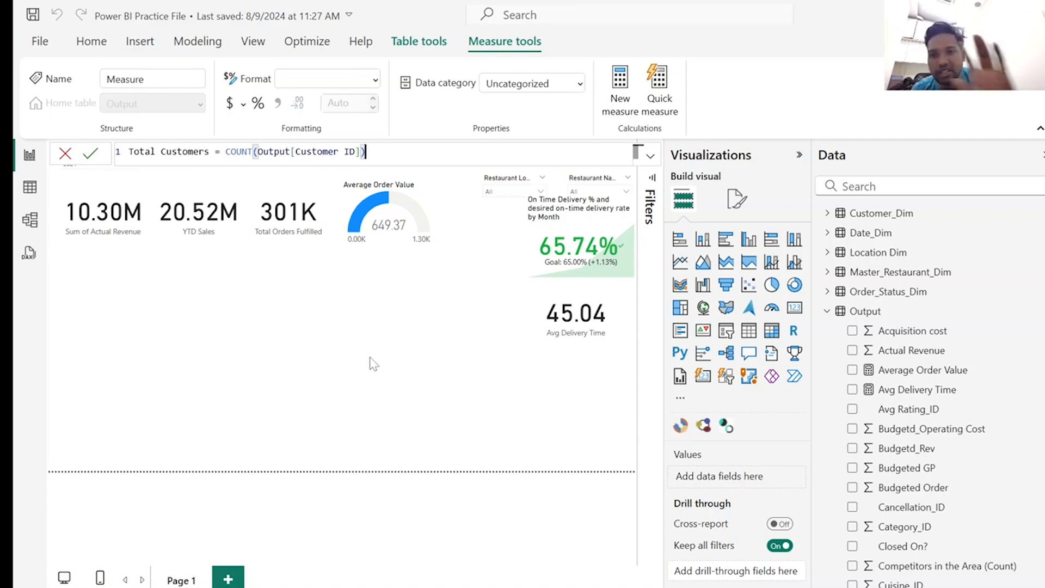
{"action": "key", "text": "Return"}
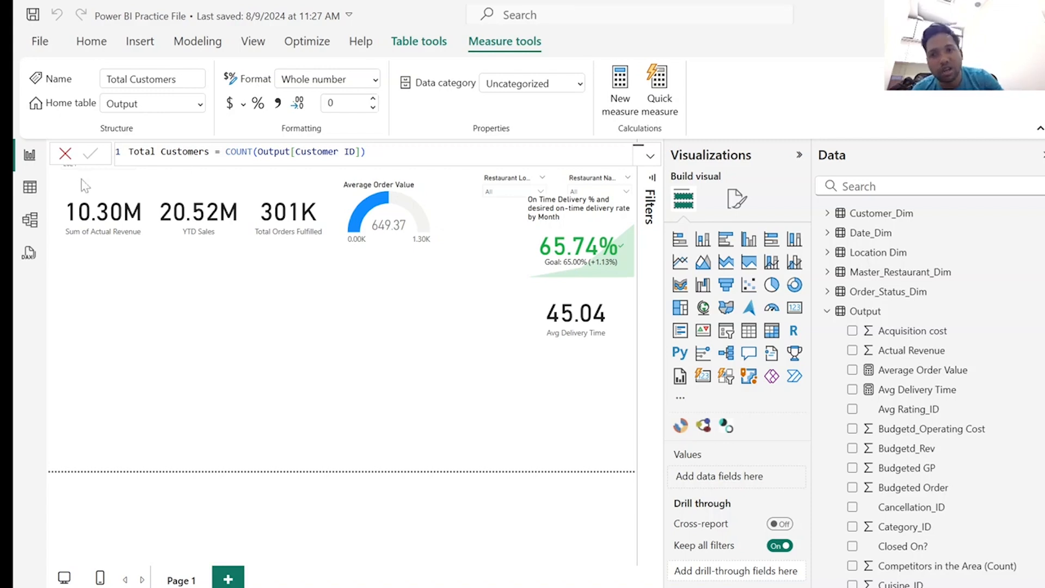
{"action": "left_click", "coordinate": [65, 154]}
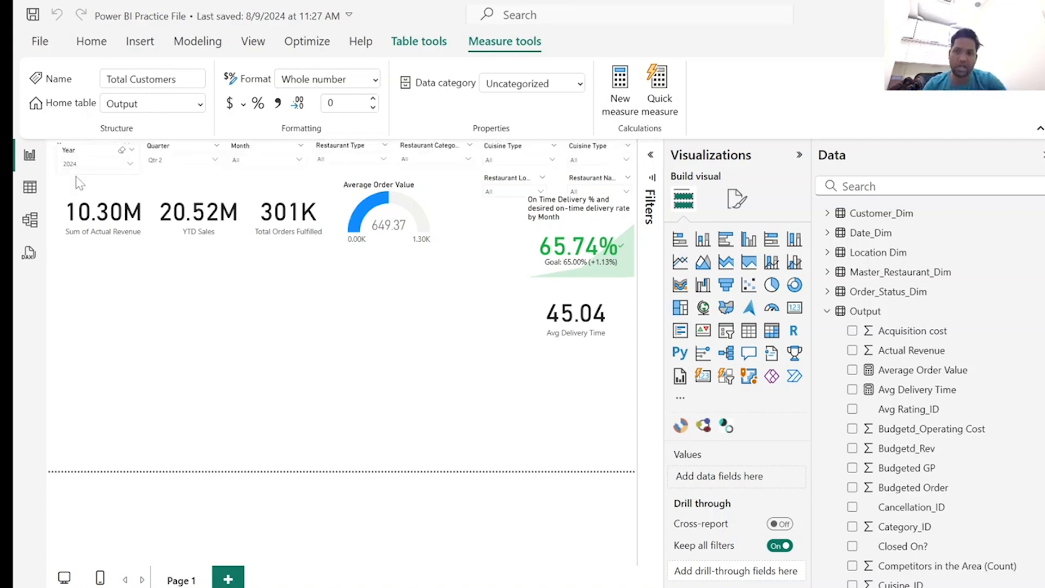
Place an empty card below the gauge and add the measure Order Frequency = DIVIDE([Total Orders], [Total Customers]) to the Output table.
{"action": "left_click", "coordinate": [795, 308]}
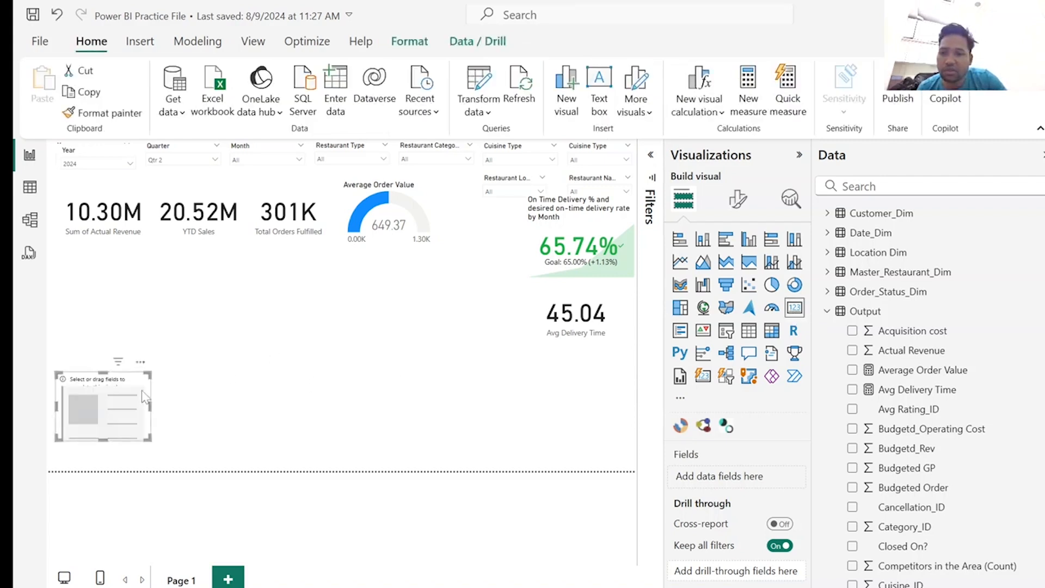
{"action": "left_click_drag", "start_coordinate": [143, 392], "coordinate": [445, 314]}
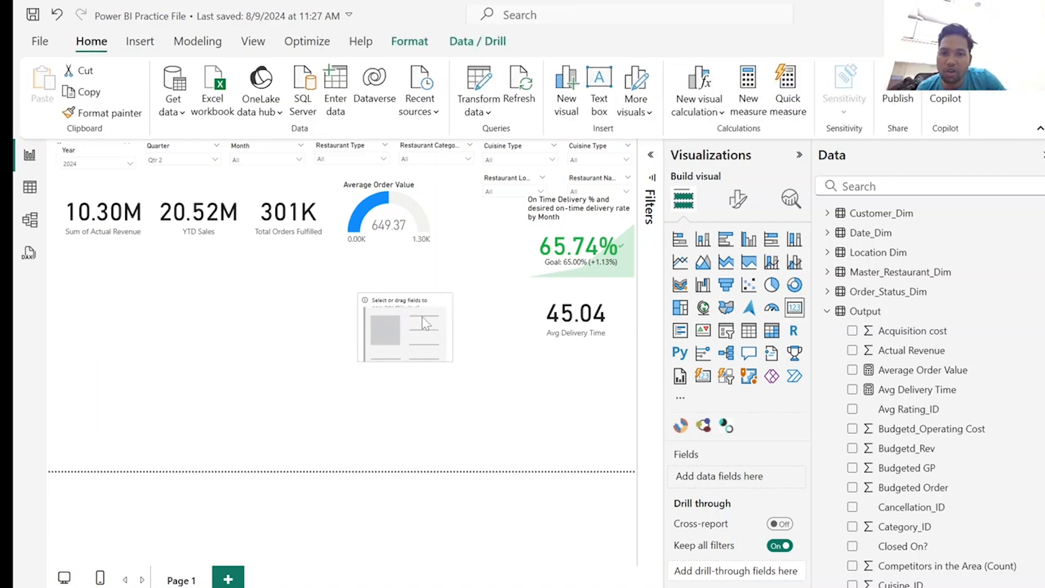
{"action": "right_click", "coordinate": [841, 315]}
{"action": "key", "text": "Escape"}
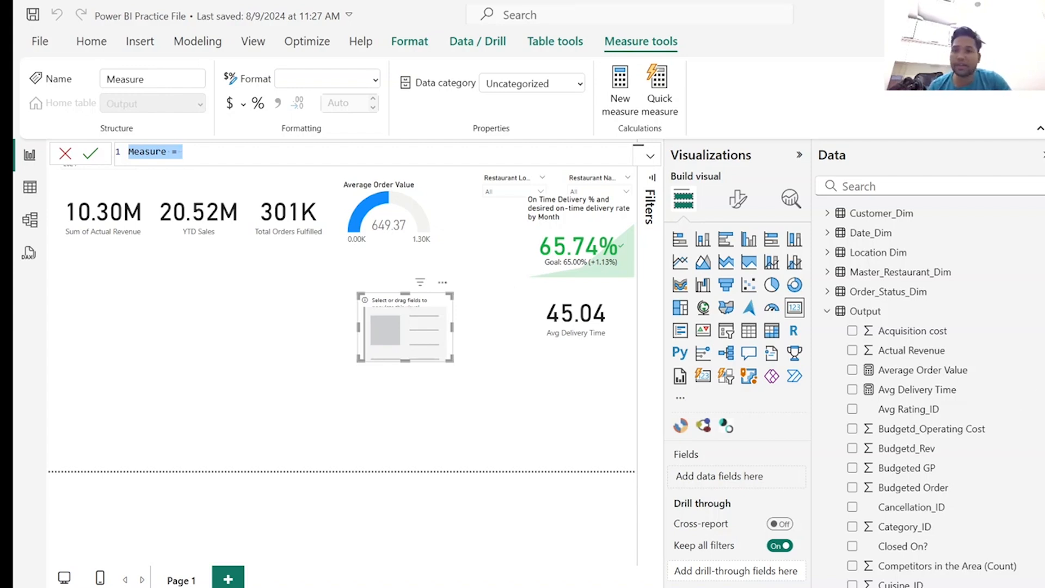
{"action": "left_click", "coordinate": [182, 152]}
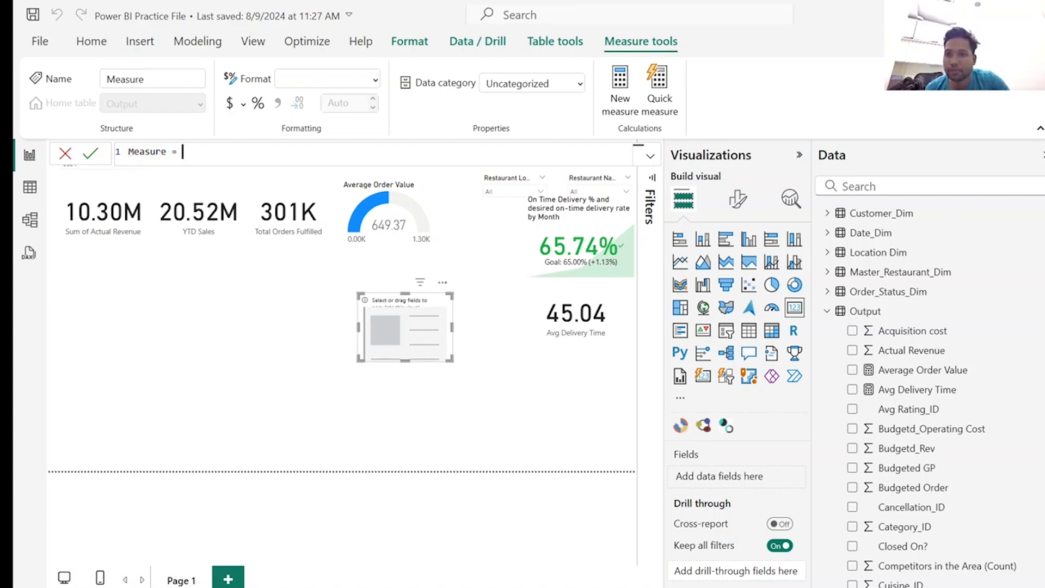
{"action": "key", "text": "ctrl+a"}
{"action": "type", "text": "Order Frequency = DIVIDE([Total Orders], [Total Customers])"}
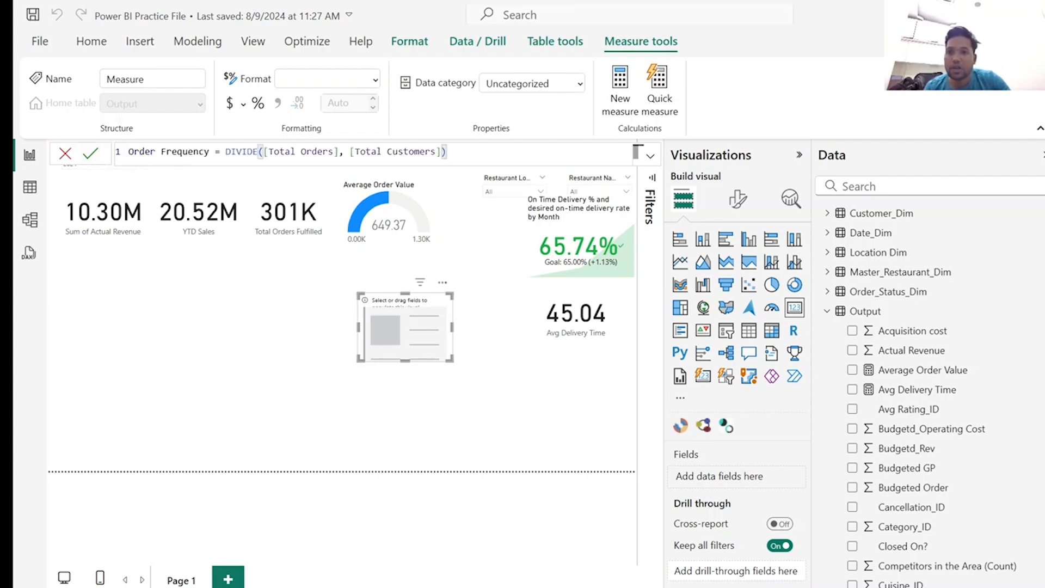
{"action": "left_click_drag", "start_coordinate": [343, 152], "coordinate": [226, 152]}
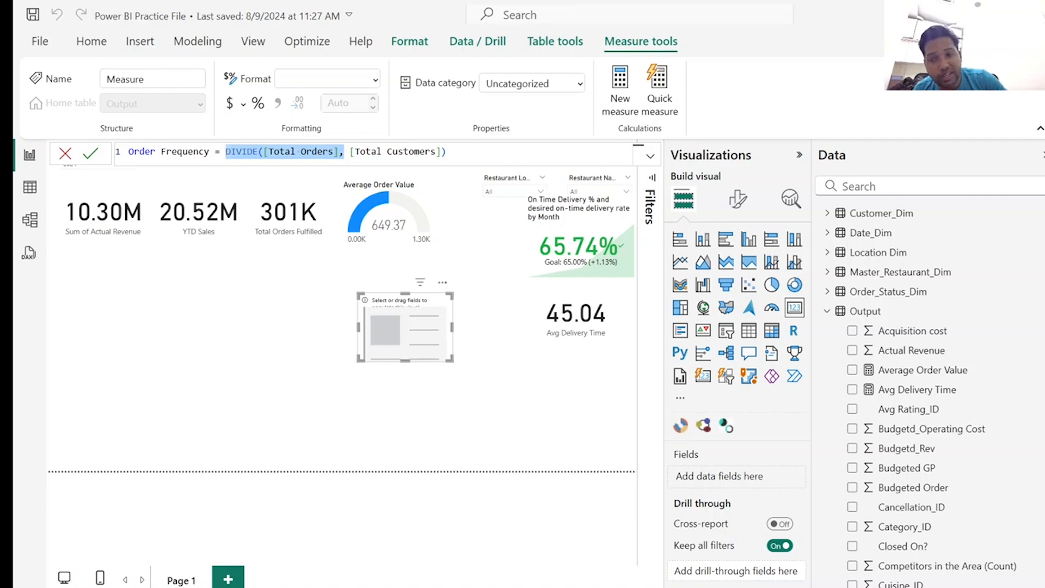
{"action": "left_click", "coordinate": [452, 152]}
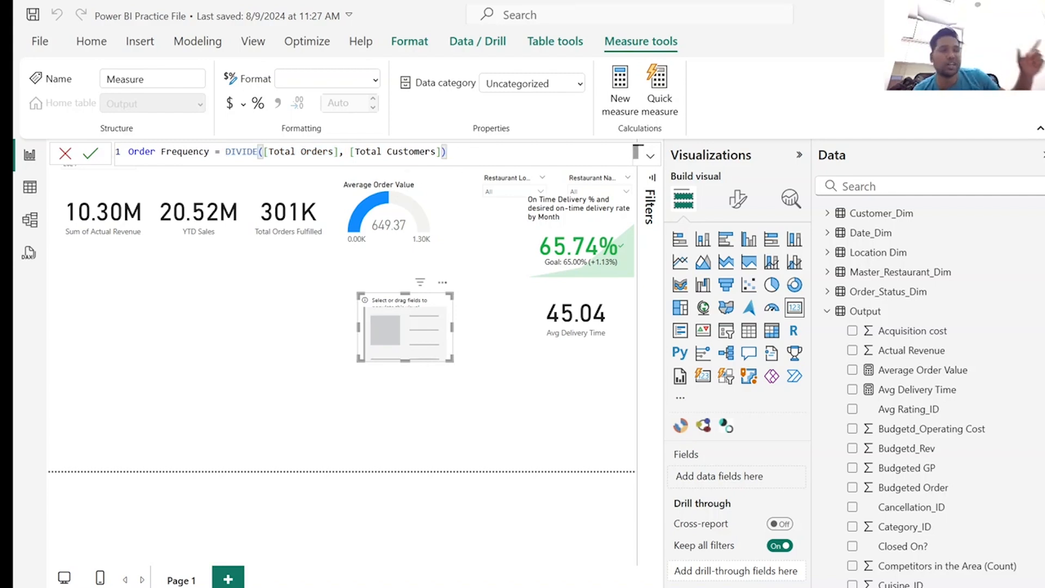
{"action": "key", "text": "Return"}
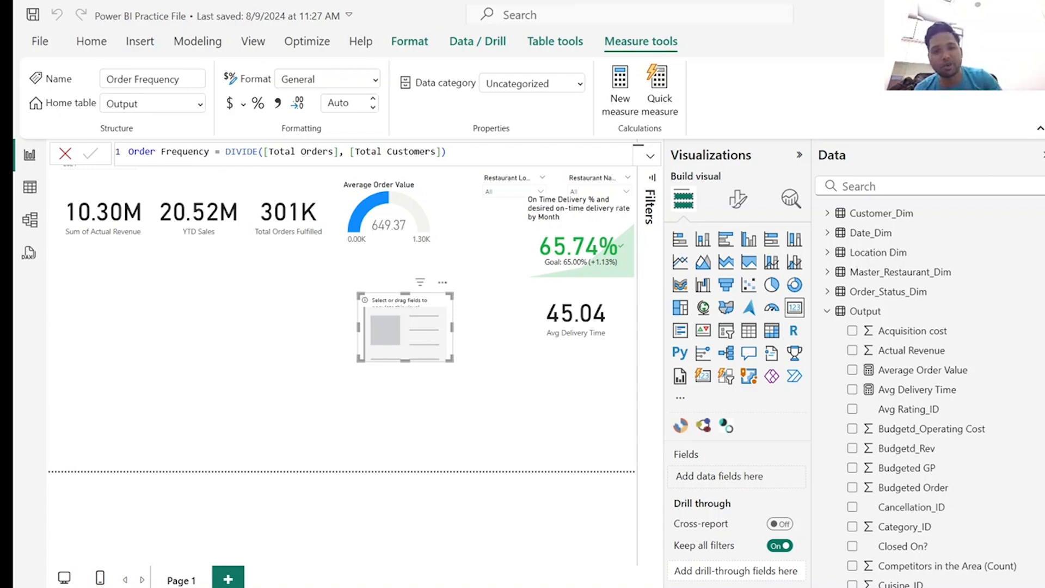
{"action": "left_click", "coordinate": [65, 153]}
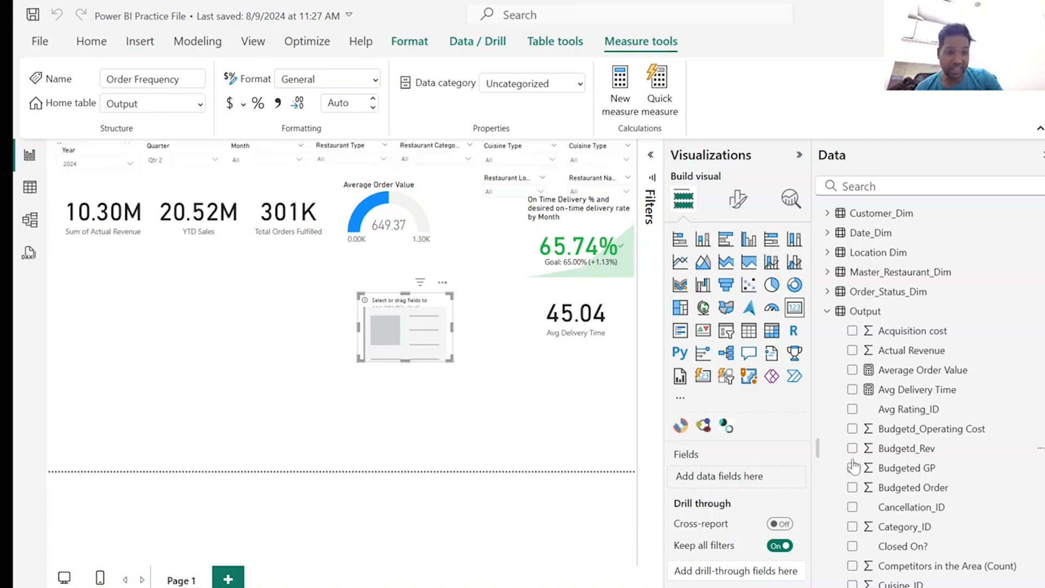
Move the empty card beside the Avg Delivery Time card, show the Order Frequency measure in it and widen it slightly.
{"action": "left_click_drag", "start_coordinate": [417, 327], "coordinate": [488, 302]}
{"action": "scroll", "coordinate": [882, 471], "scroll_direction": "down", "scroll_amount": 1}
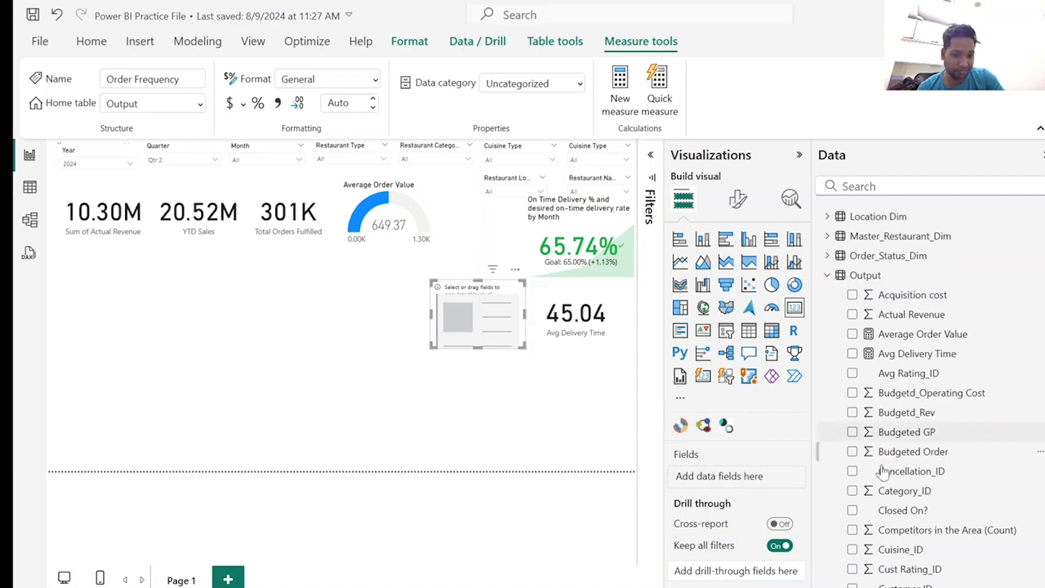
{"action": "scroll", "coordinate": [883, 472], "scroll_direction": "down", "scroll_amount": 3}
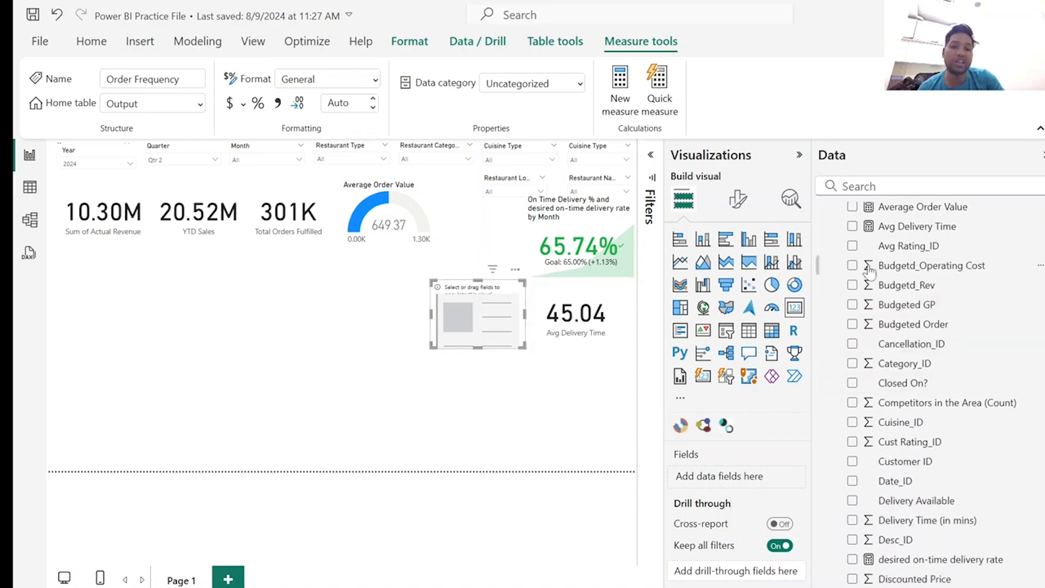
{"action": "left_click", "coordinate": [850, 186]}
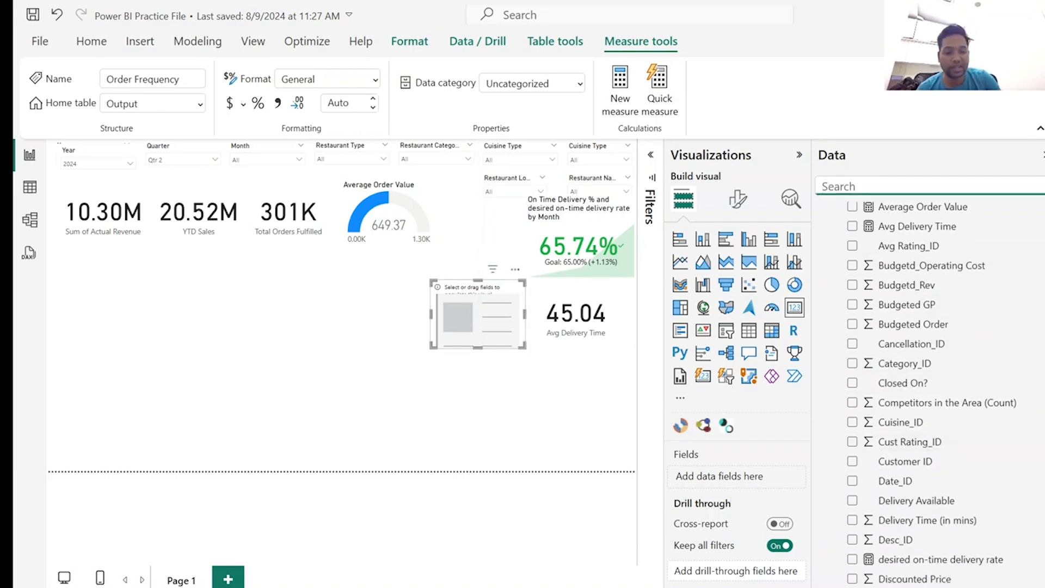
{"action": "type", "text": "orde"}
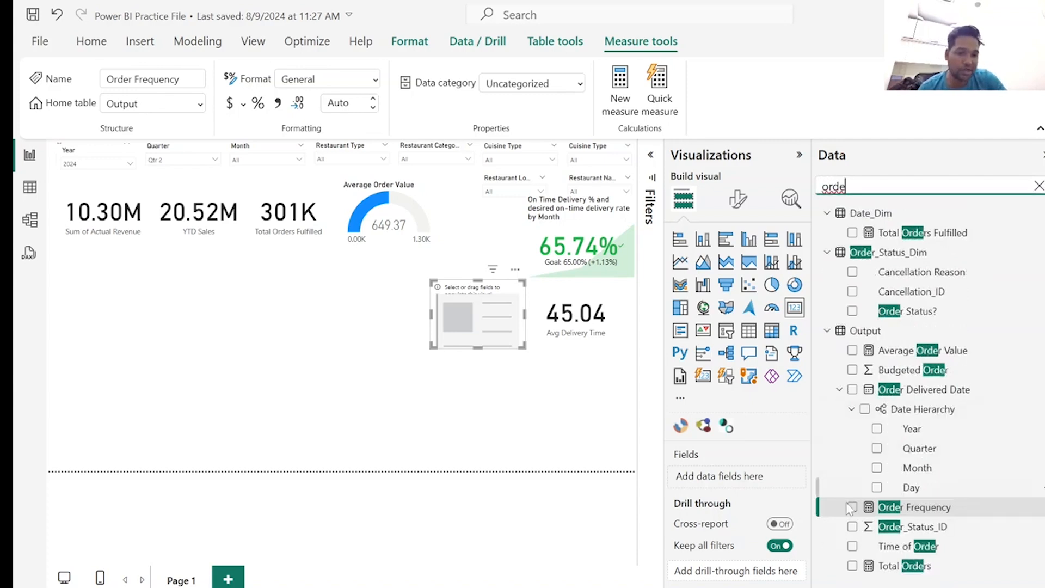
{"action": "left_click", "coordinate": [852, 507]}
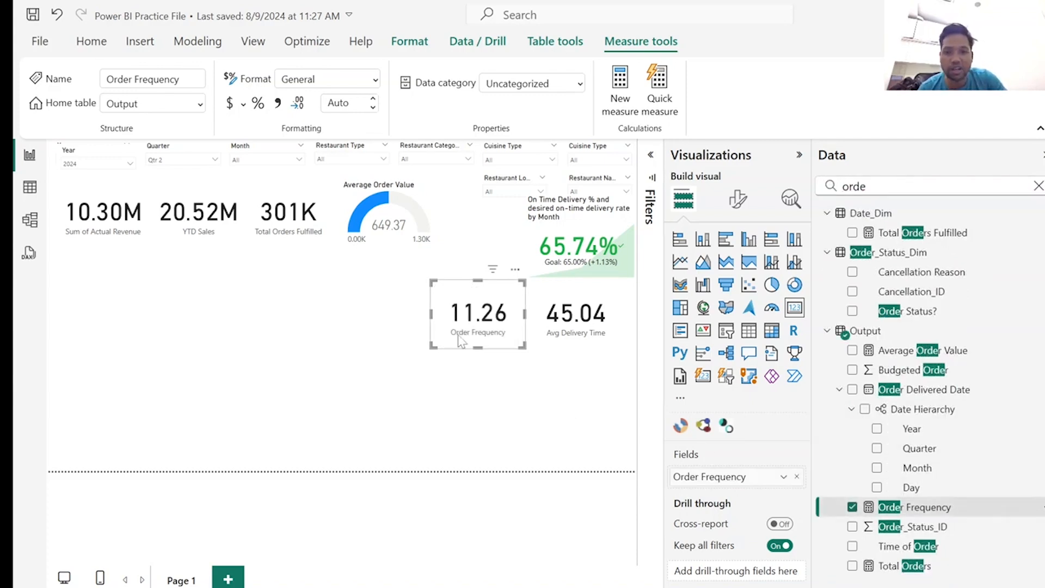
{"action": "left_click_drag", "start_coordinate": [436, 344], "coordinate": [470, 290]}
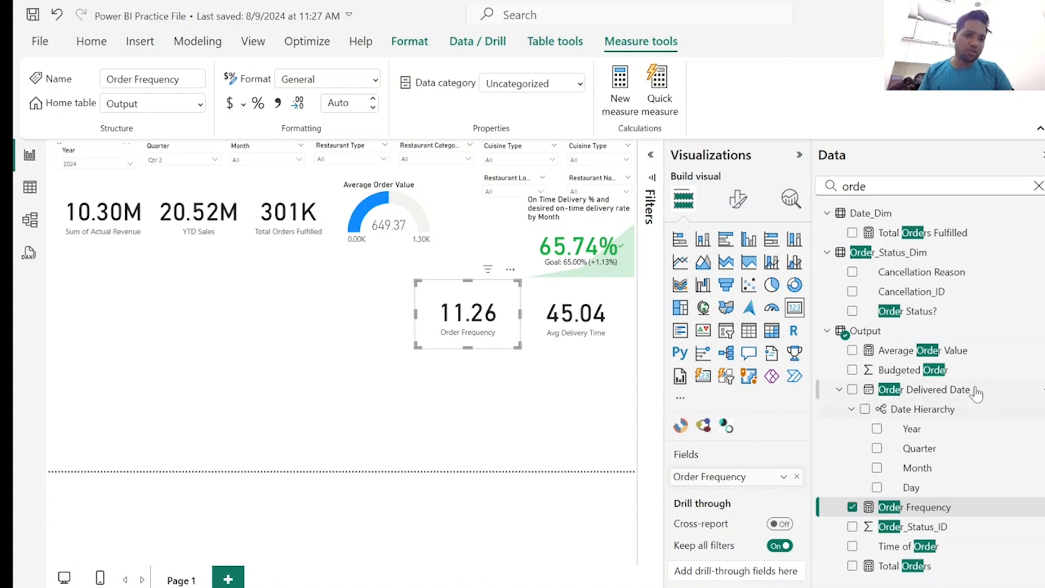
Clear the field search and add the measure Total Revenue = SUM(Output[Actual Revenue]) to the Output table.
{"action": "left_click", "coordinate": [1038, 186]}
{"action": "right_click", "coordinate": [843, 313]}
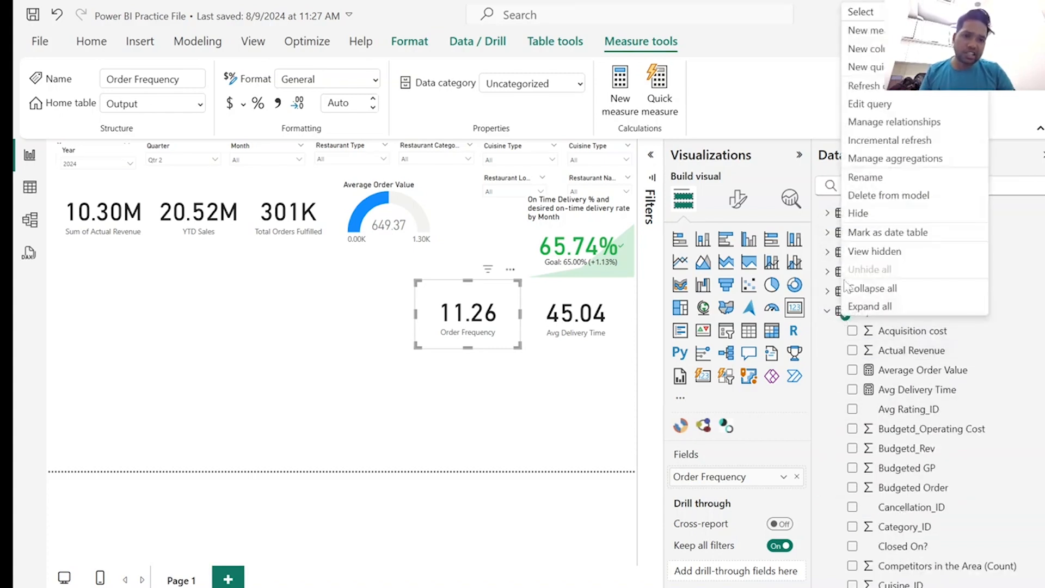
{"action": "left_click", "coordinate": [896, 31]}
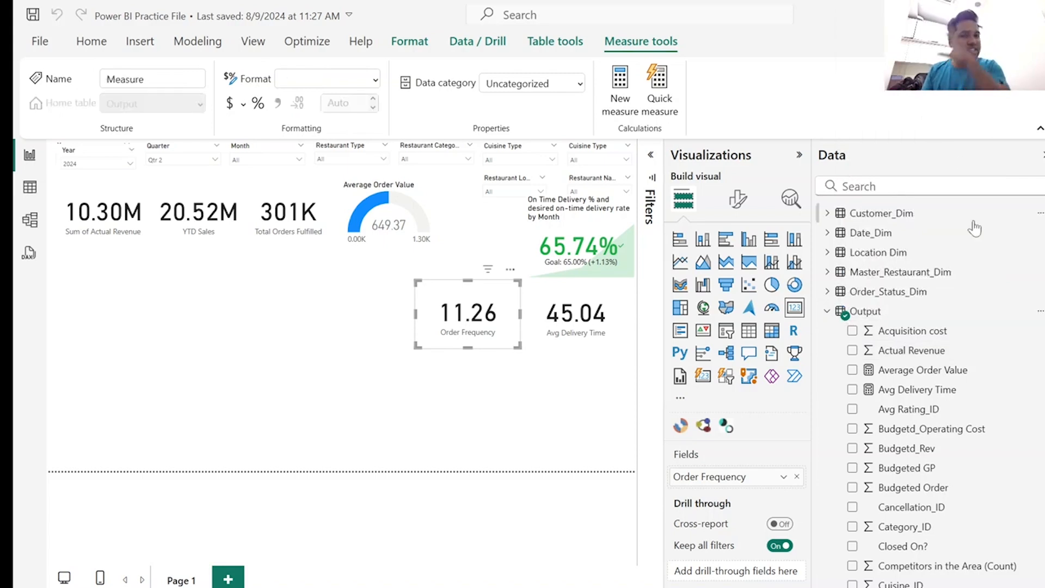
{"action": "type", "text": "Total Revenue = SUM(Output[Actual Revenue])"}
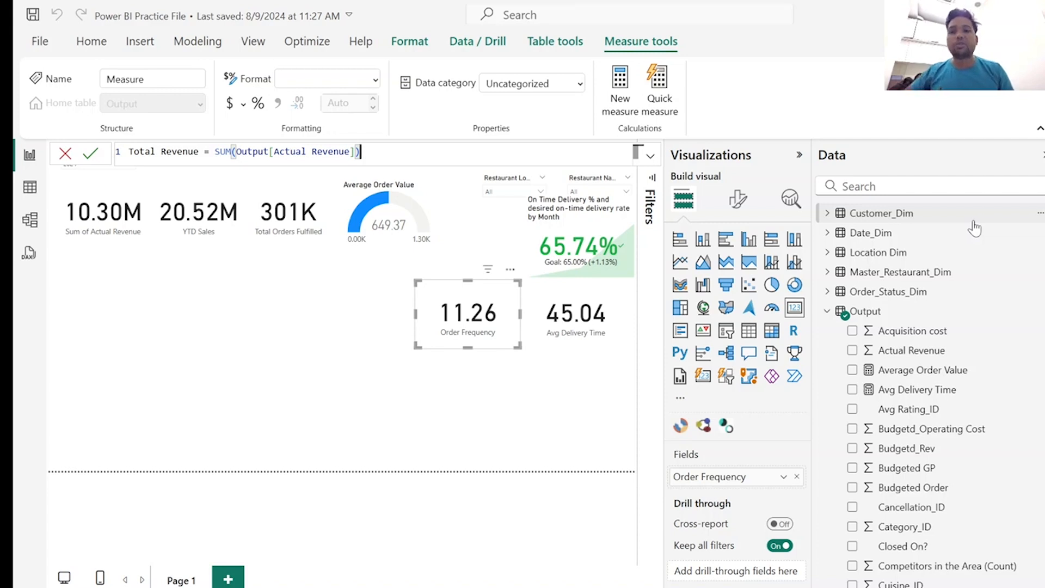
{"action": "key", "text": "Return"}
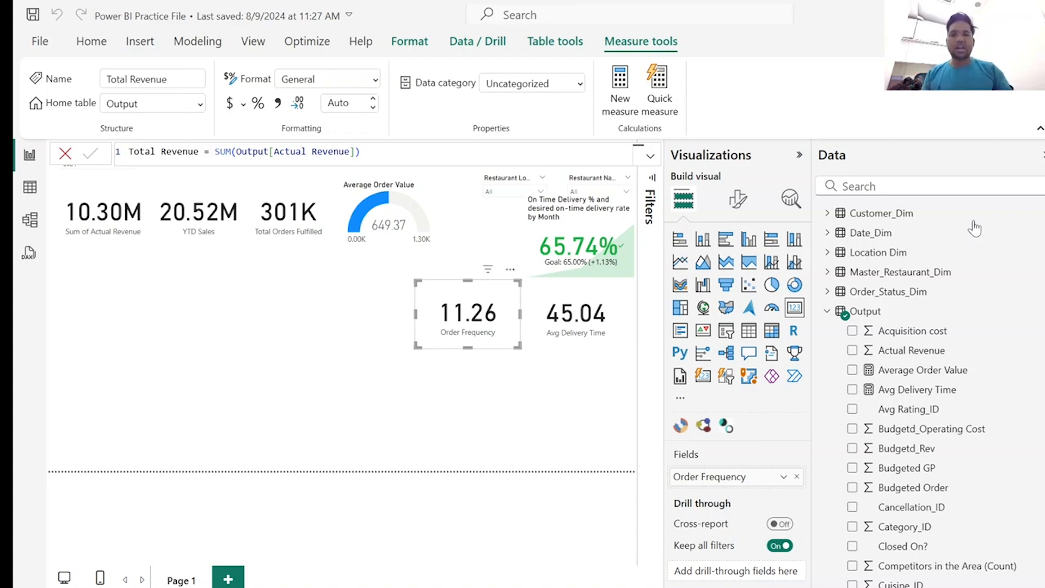
{"action": "left_click", "coordinate": [64, 154]}
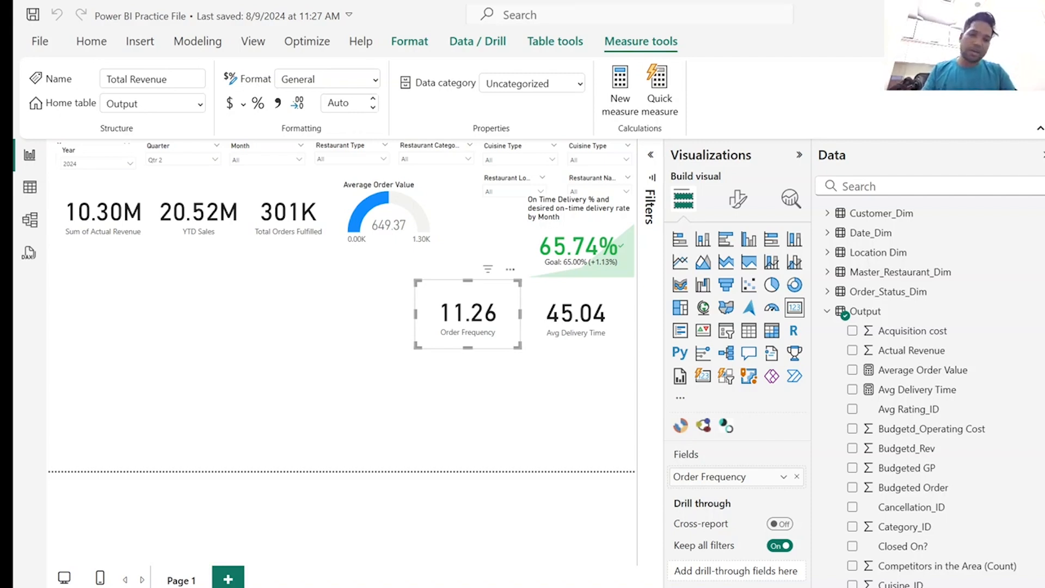
Add the measure Revenue per Order = DIVIDE([Total Revenue], [Total Orders]) to the Output table and close the formula editor.
{"action": "right_click", "coordinate": [849, 316]}
{"action": "left_click", "coordinate": [870, 31]}
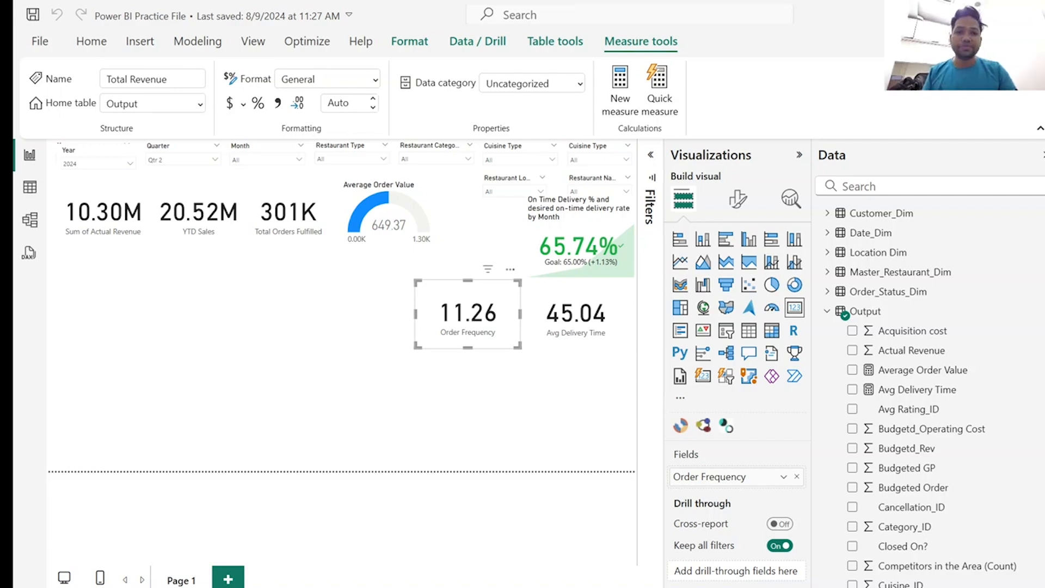
{"action": "type", "text": "Revenue per Order = DIVIDE([Total Revenue], [Total Orders])"}
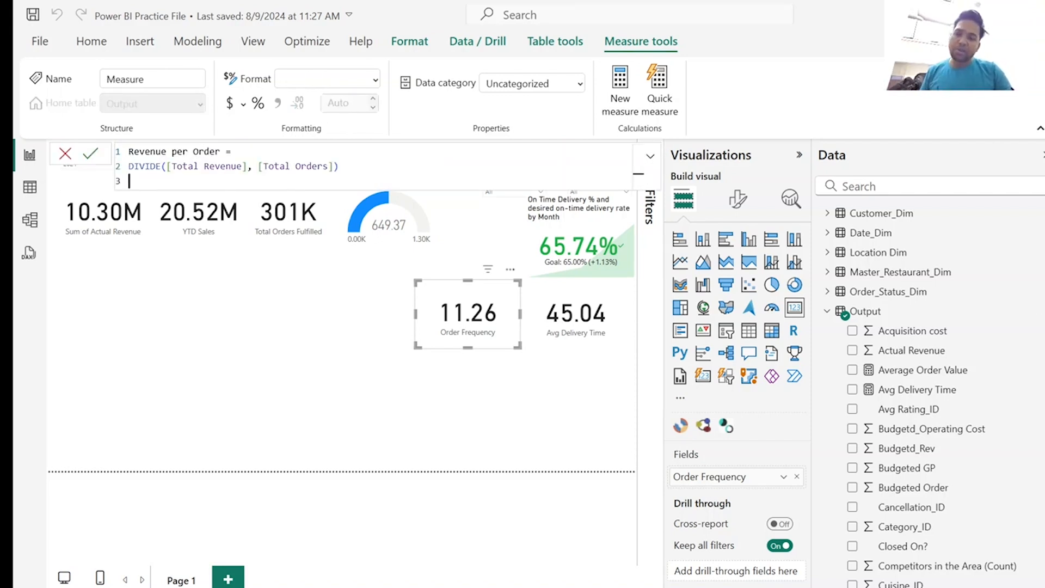
{"action": "key", "text": "Return"}
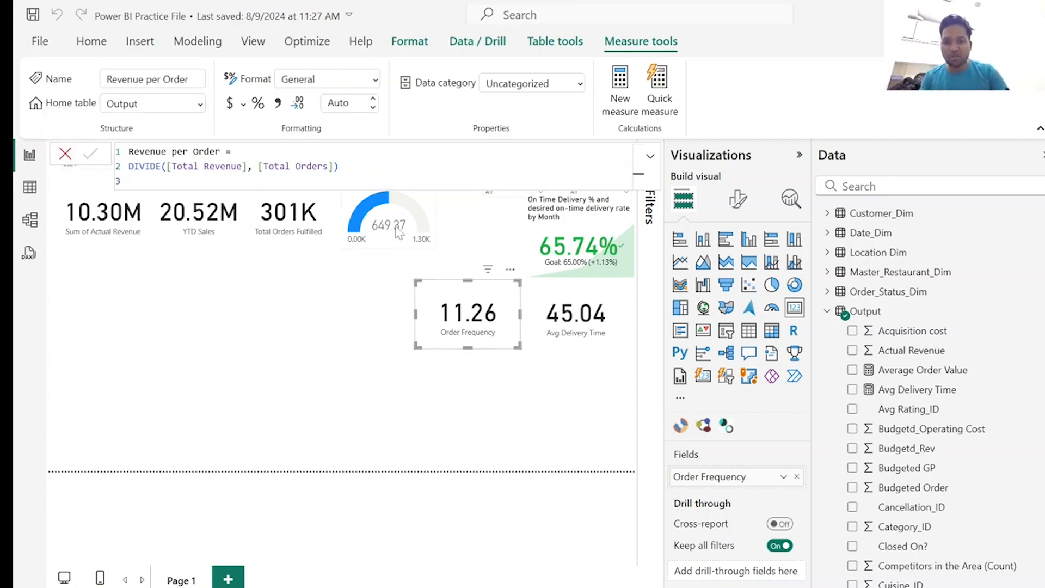
{"action": "left_click", "coordinate": [66, 156]}
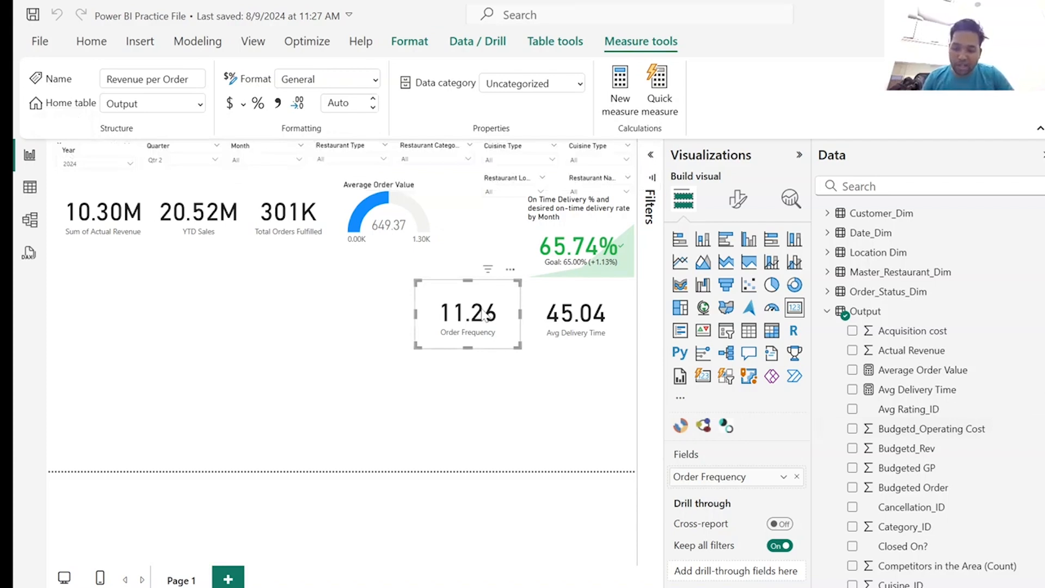
Duplicate the Order Frequency card below the Avg Delivery Time card and replace the copy's field with Revenue per Order.
{"action": "key", "text": "ctrl+c"}
{"action": "key", "text": "ctrl+v"}
{"action": "left_click_drag", "start_coordinate": [486, 318], "coordinate": [606, 375]}
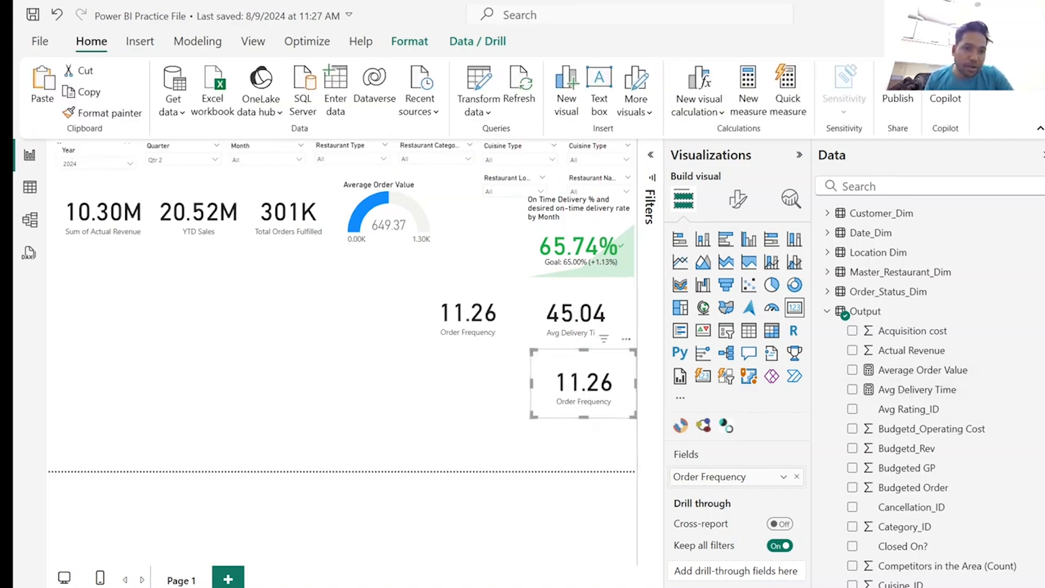
{"action": "left_click", "coordinate": [904, 186]}
{"action": "type", "text": "rev"}
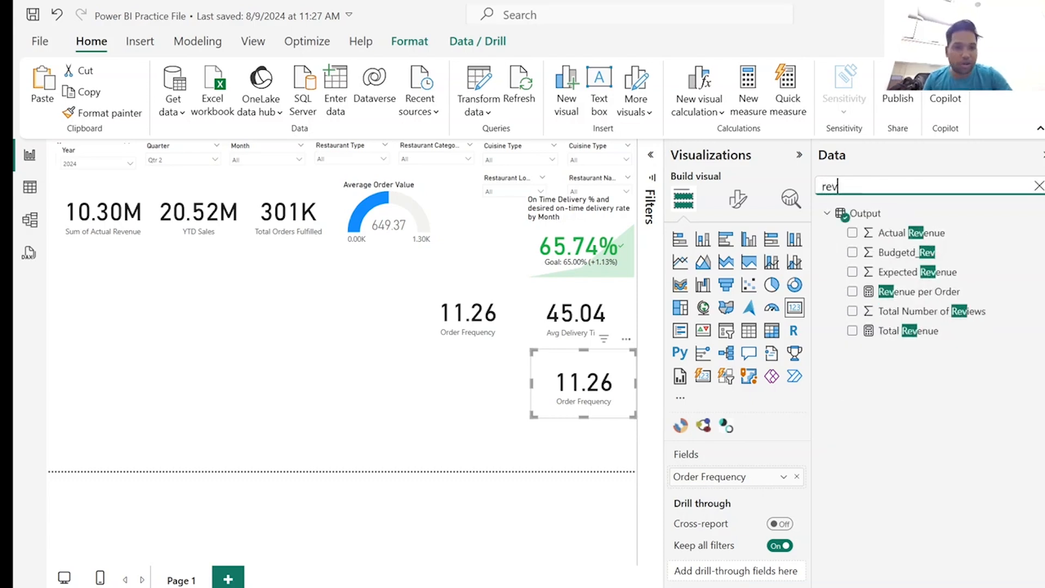
{"action": "left_click", "coordinate": [797, 477]}
{"action": "left_click", "coordinate": [852, 291]}
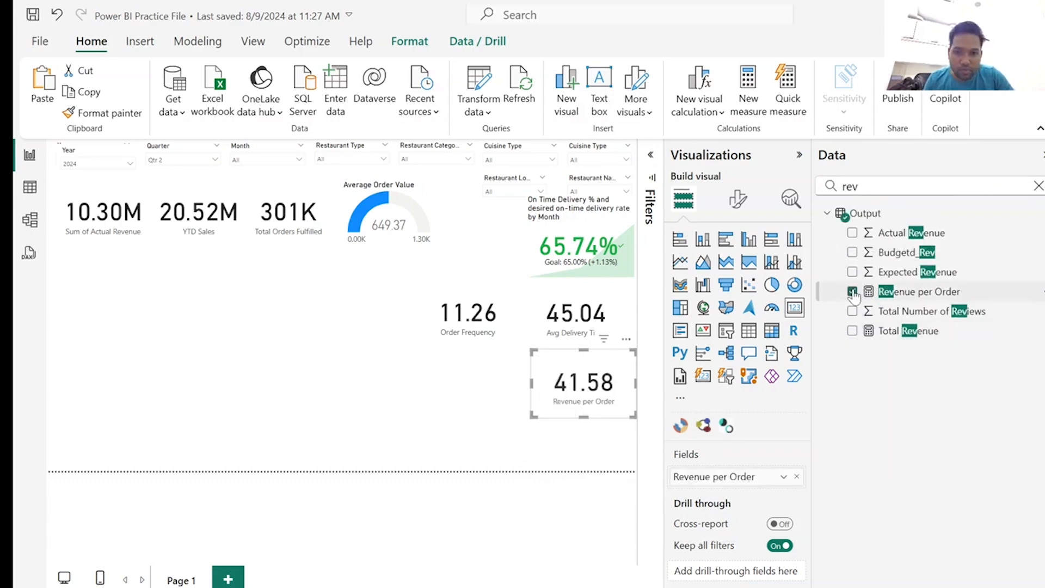
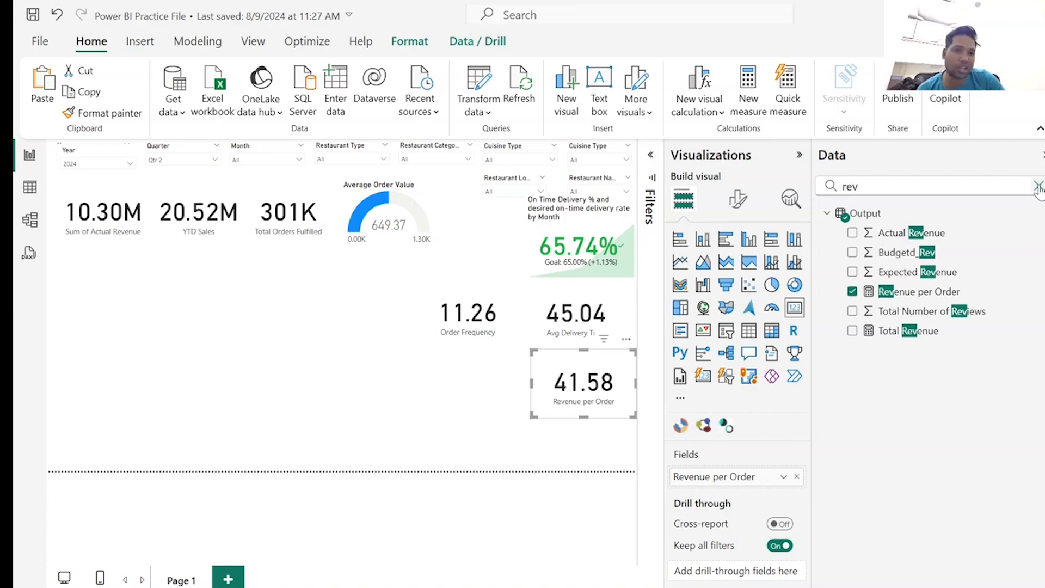
Add the measure Cost Per order Acquisition (CPA) = DIVIDE(SUM(Output[Discounted Price]), SUM(Output[Acquisition cost])) to the Output table and close the formula editor.
{"action": "left_click", "coordinate": [1039, 187]}
{"action": "right_click", "coordinate": [850, 312]}
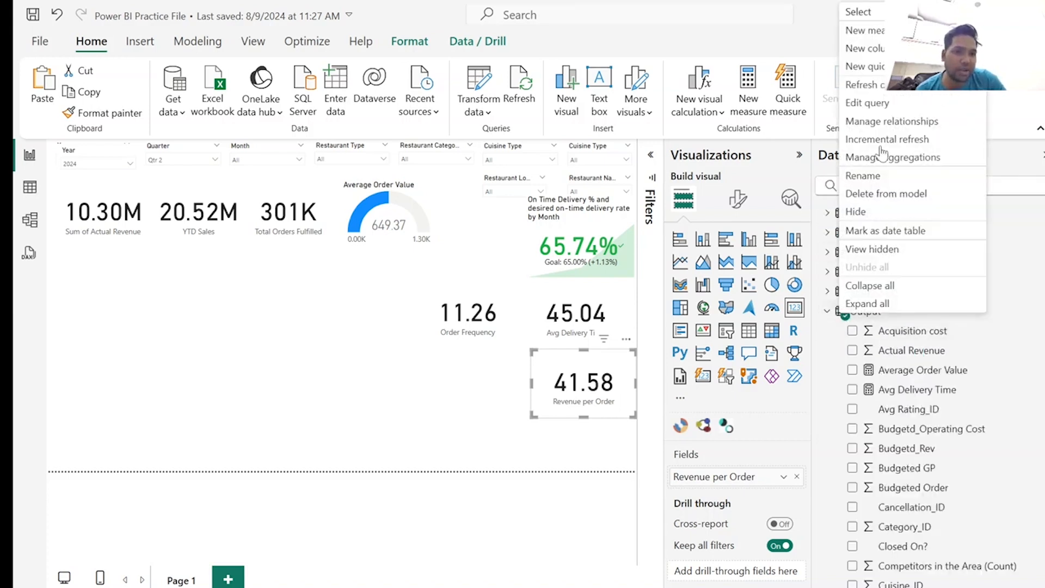
{"action": "left_click", "coordinate": [888, 31]}
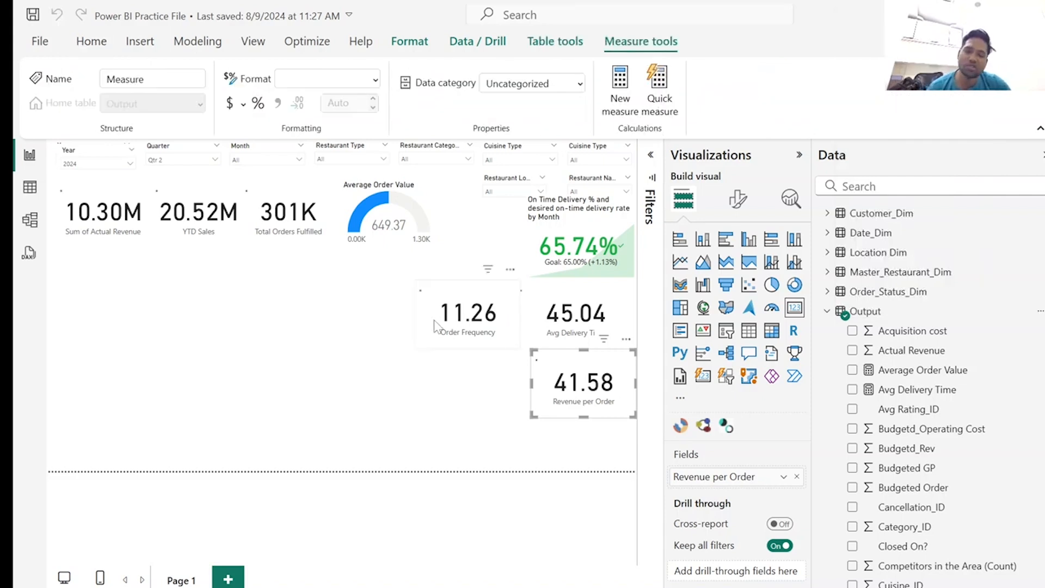
{"action": "type", "text": "Cost Per order Acquisition (CPA) = DIVIDE(SUM(Output[Discounted Price]), SUM(Output[Acquisition cost]))"}
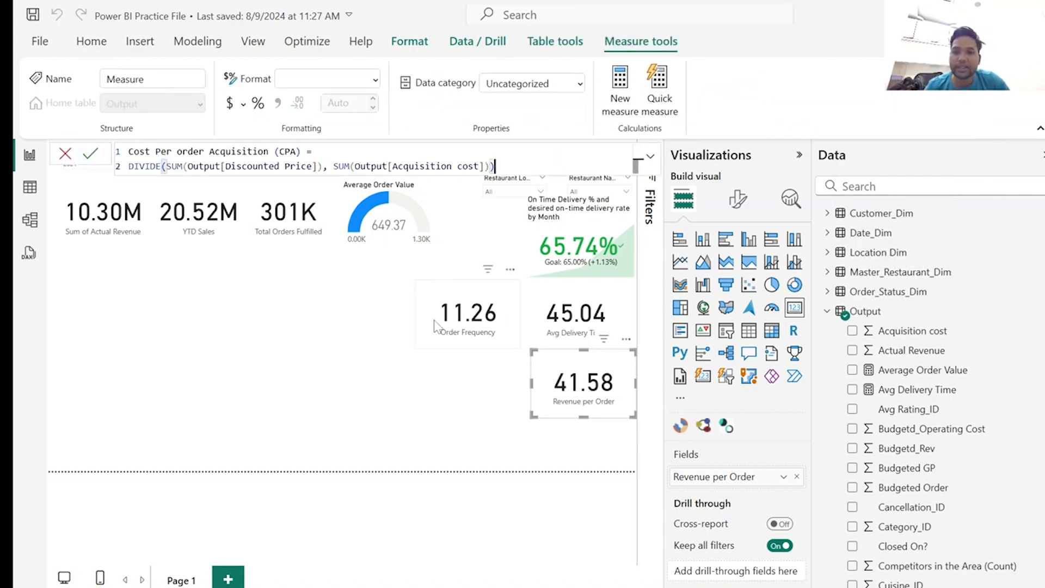
{"action": "left_click_drag", "start_coordinate": [330, 166], "coordinate": [166, 166]}
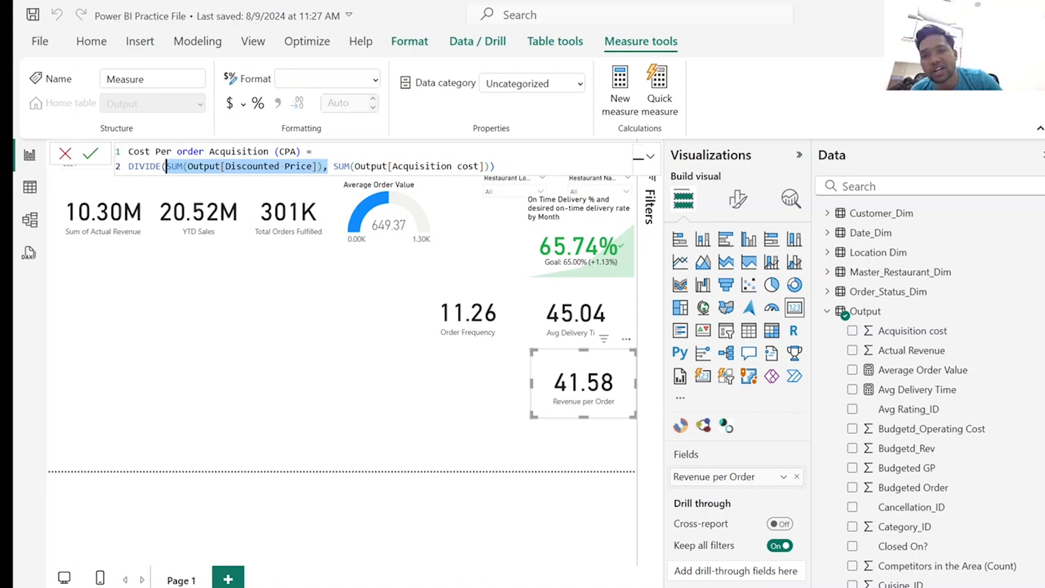
{"action": "left_click", "coordinate": [508, 168]}
{"action": "key", "text": "Return"}
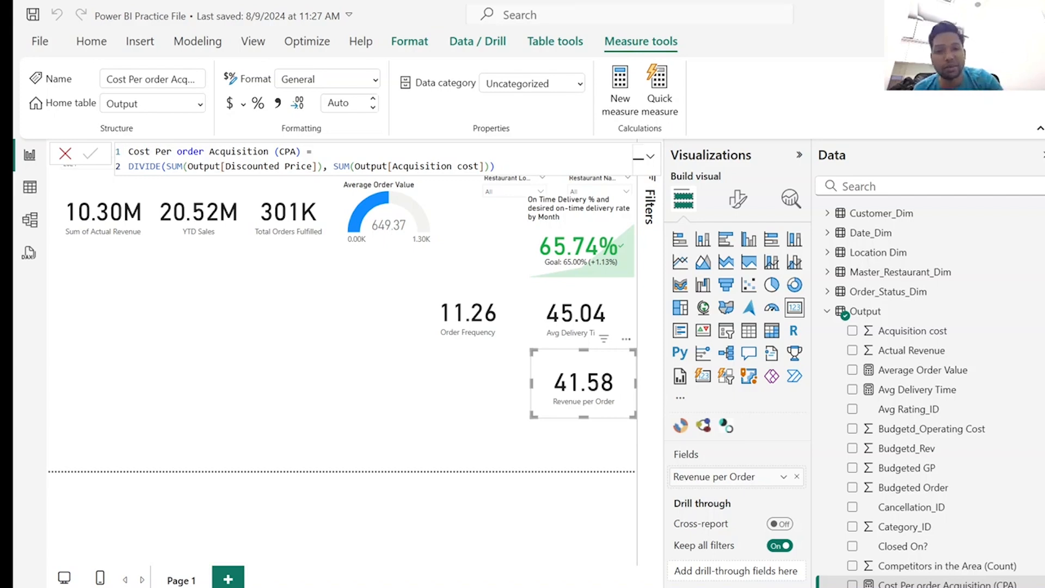
{"action": "left_click", "coordinate": [65, 154]}
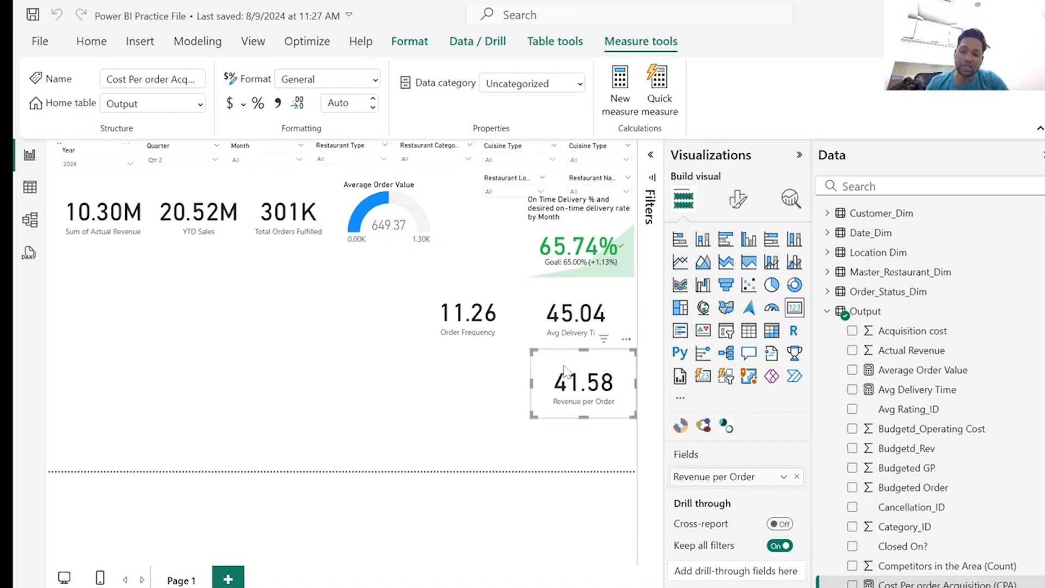
Place a copy of the Revenue per Order card below the Order Frequency card and replace its field with Cost Per order Acquisition (CPA).
{"action": "left_click_drag", "start_coordinate": [565, 365], "coordinate": [452, 367]}
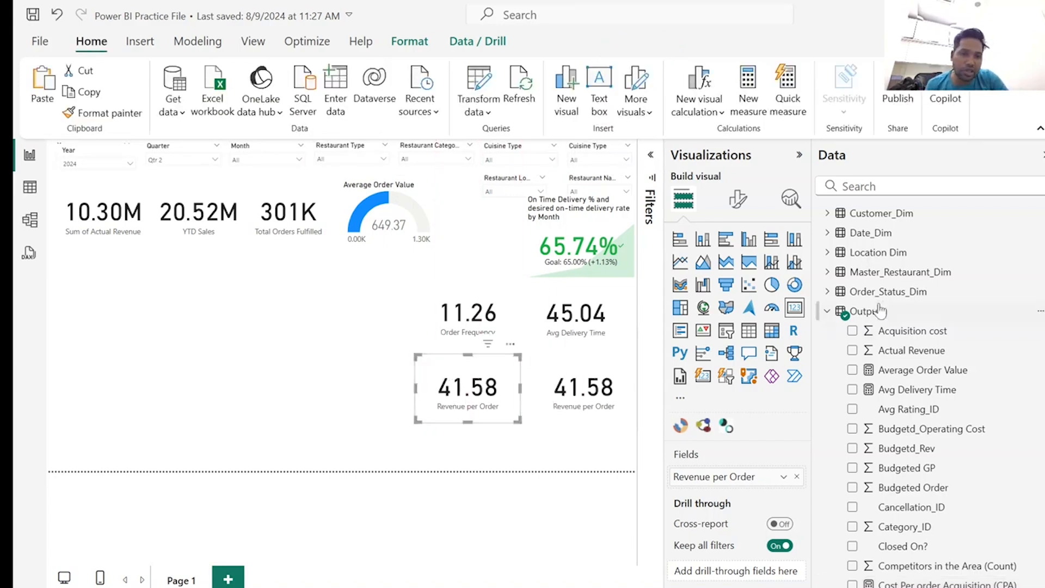
{"action": "left_click", "coordinate": [880, 188]}
{"action": "type", "text": "cost"}
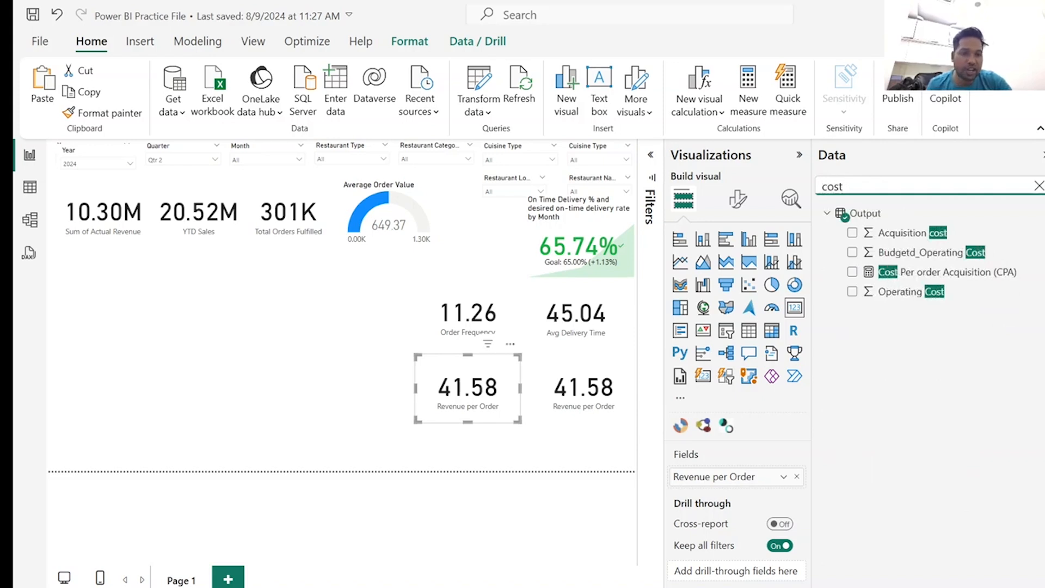
{"action": "left_click", "coordinate": [796, 477]}
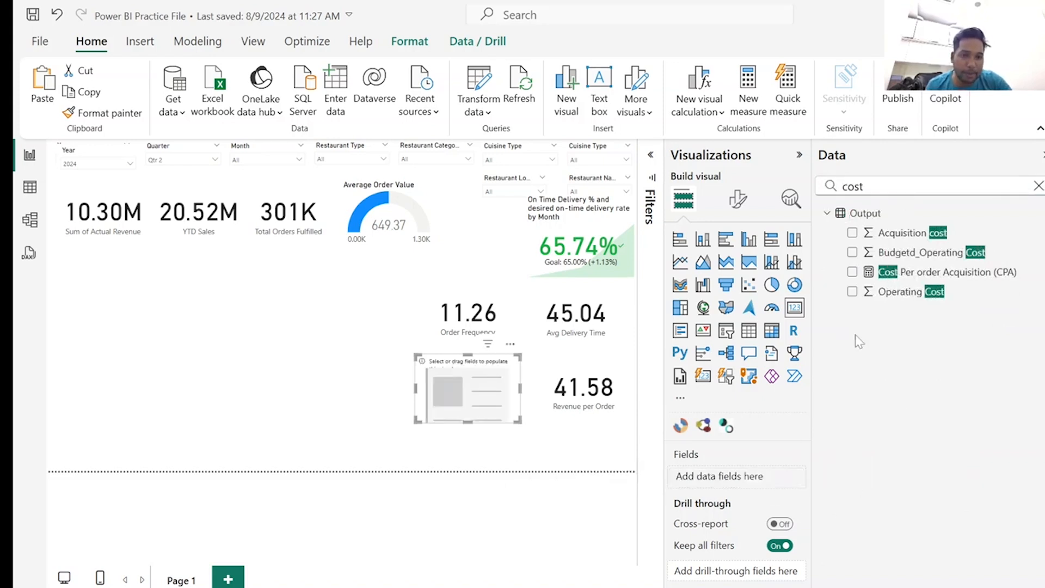
{"action": "left_click", "coordinate": [853, 272]}
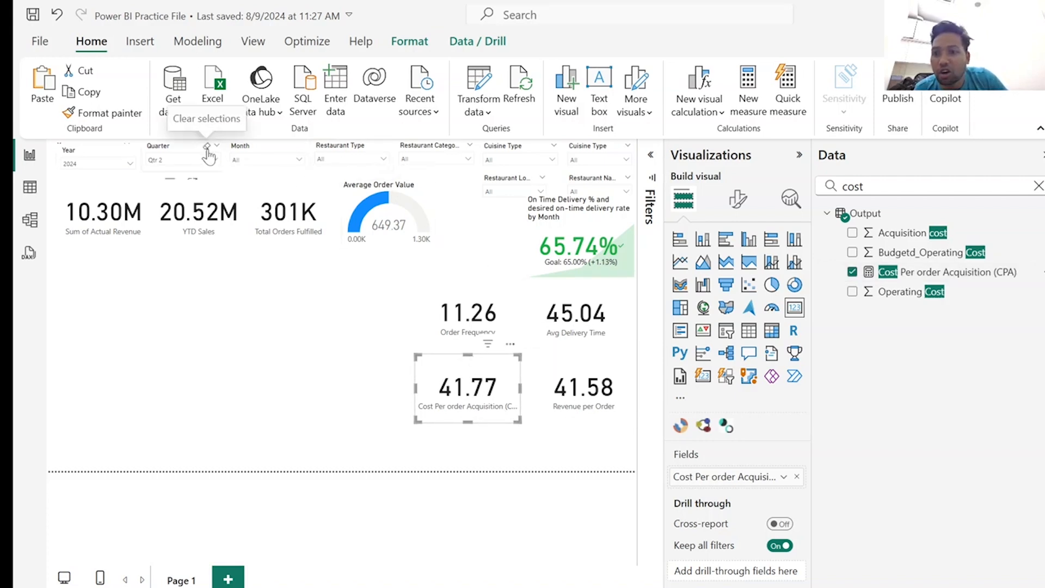
Clear the Quarter slicer's selection and look at the options of the Restaurant Type slicer.
{"action": "left_click", "coordinate": [207, 147]}
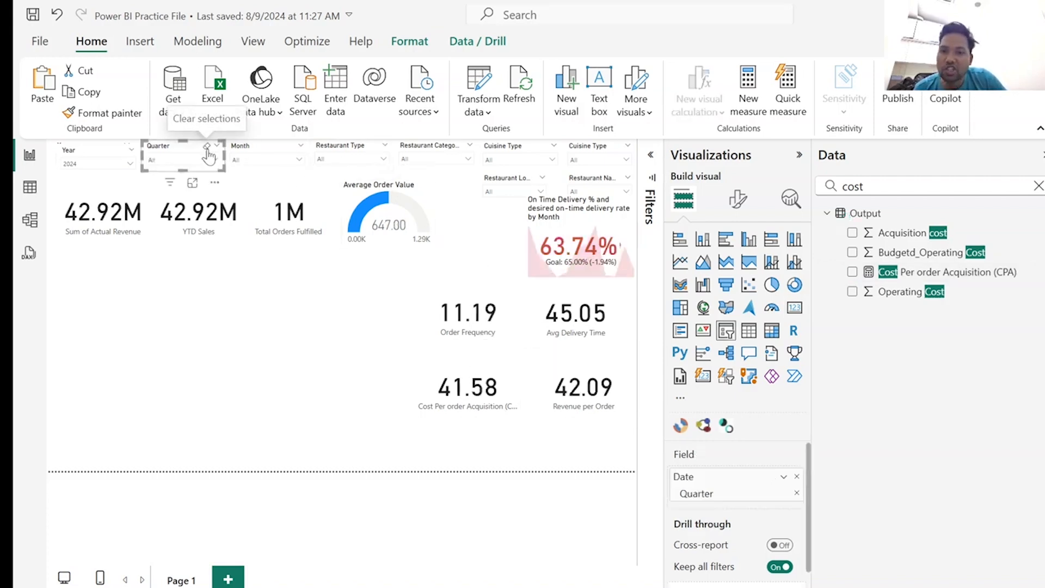
{"action": "left_click", "coordinate": [383, 160]}
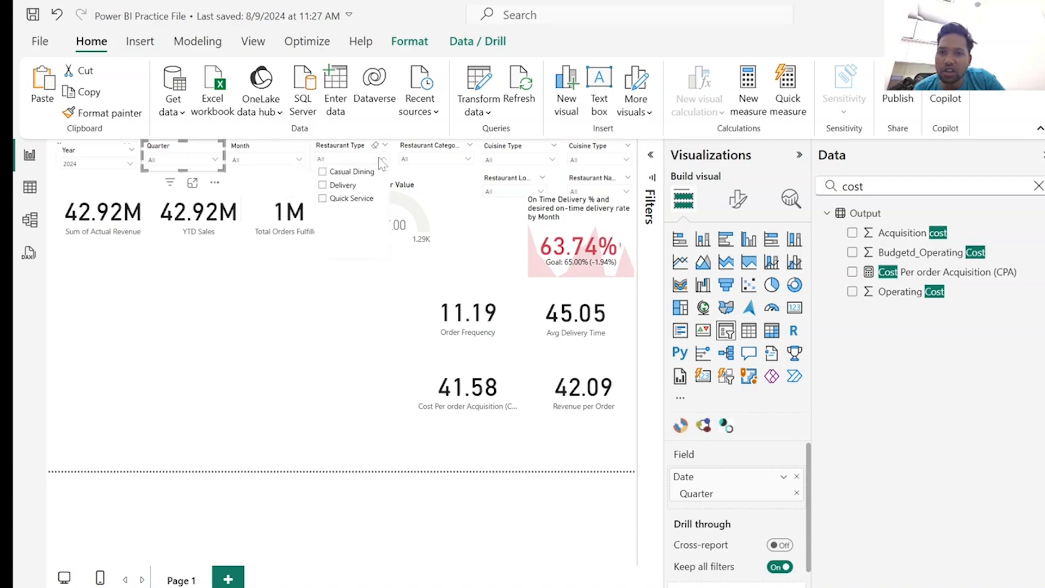
{"action": "left_click", "coordinate": [382, 161]}
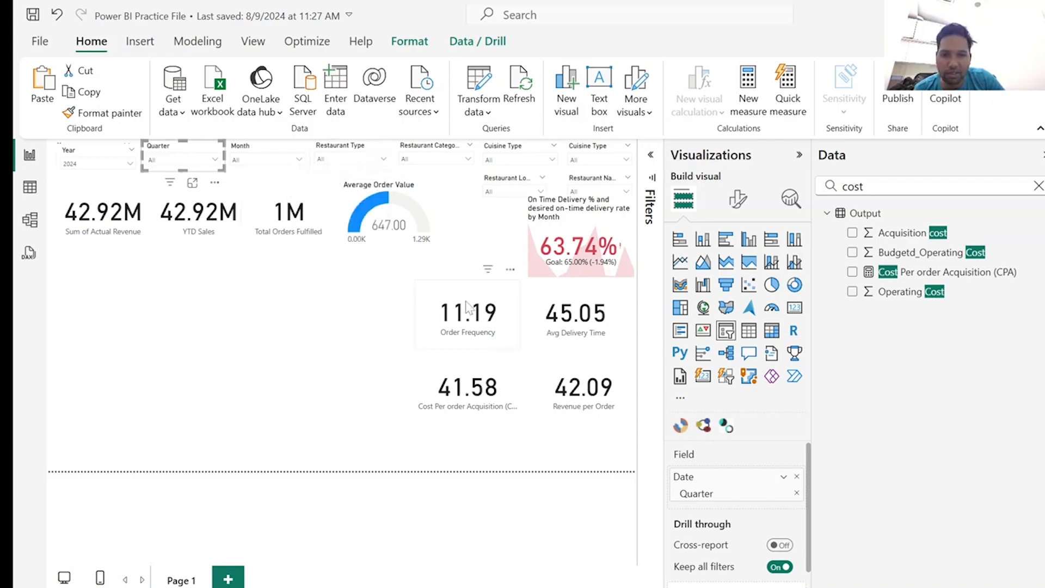
Shrink the On Time Delivery KPI and fit a slightly smaller Order Frequency card between it and the Average Order Value gauge.
{"action": "left_click_drag", "start_coordinate": [467, 308], "coordinate": [468, 221]}
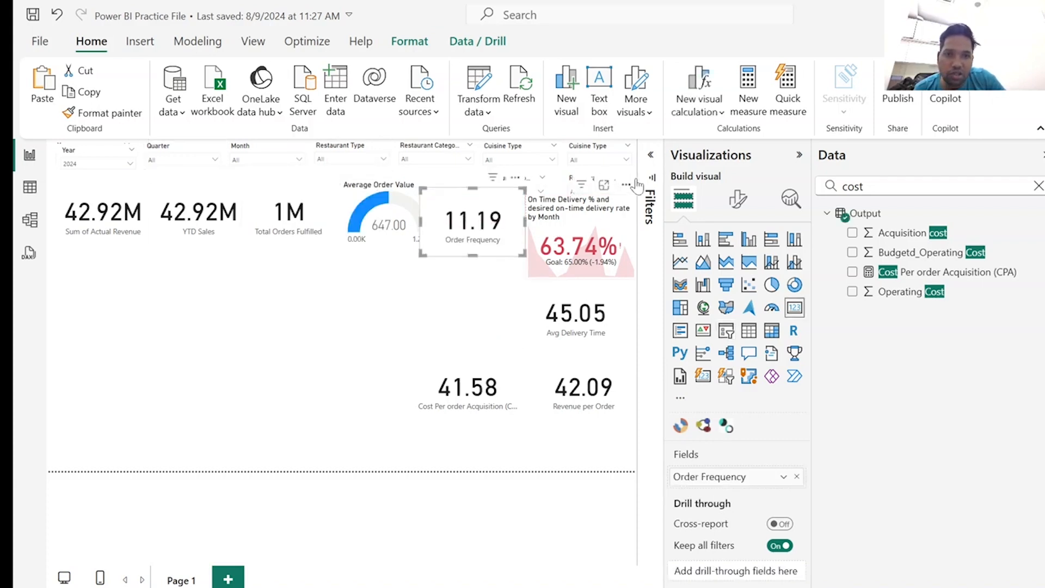
{"action": "left_click", "coordinate": [582, 238]}
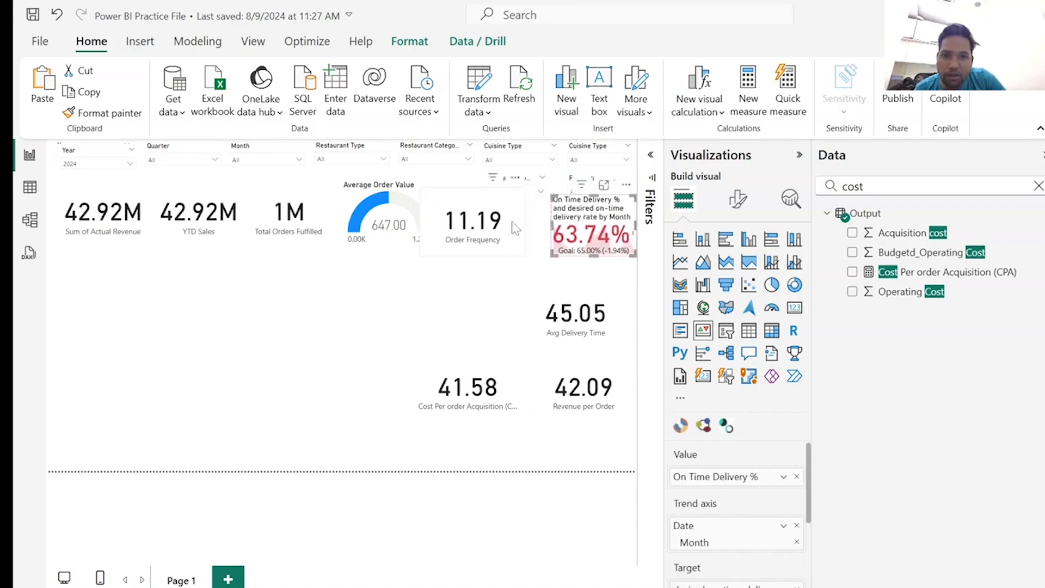
{"action": "left_click_drag", "start_coordinate": [513, 224], "coordinate": [531, 228]}
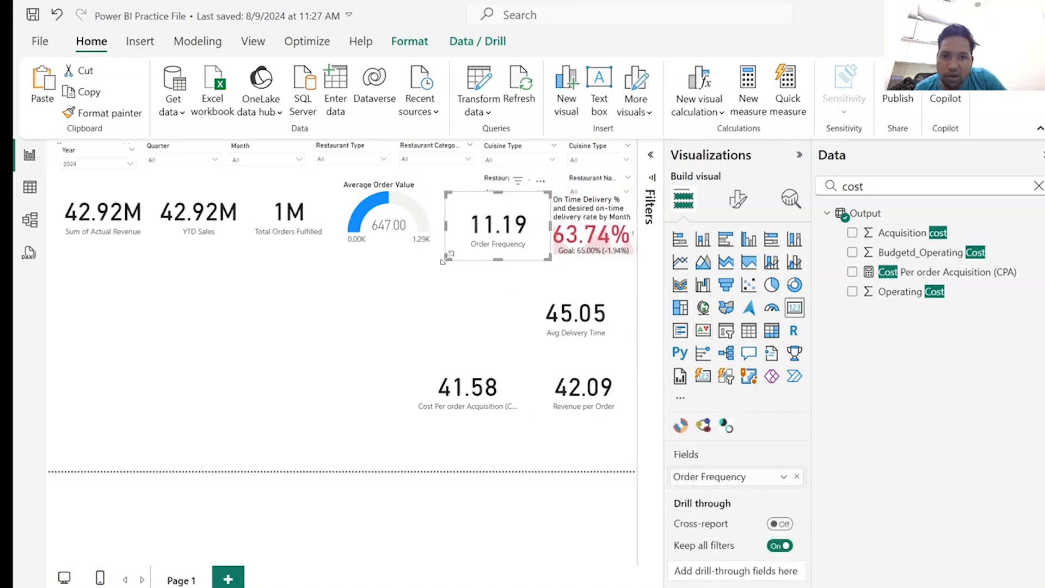
{"action": "left_click_drag", "start_coordinate": [447, 257], "coordinate": [488, 233]}
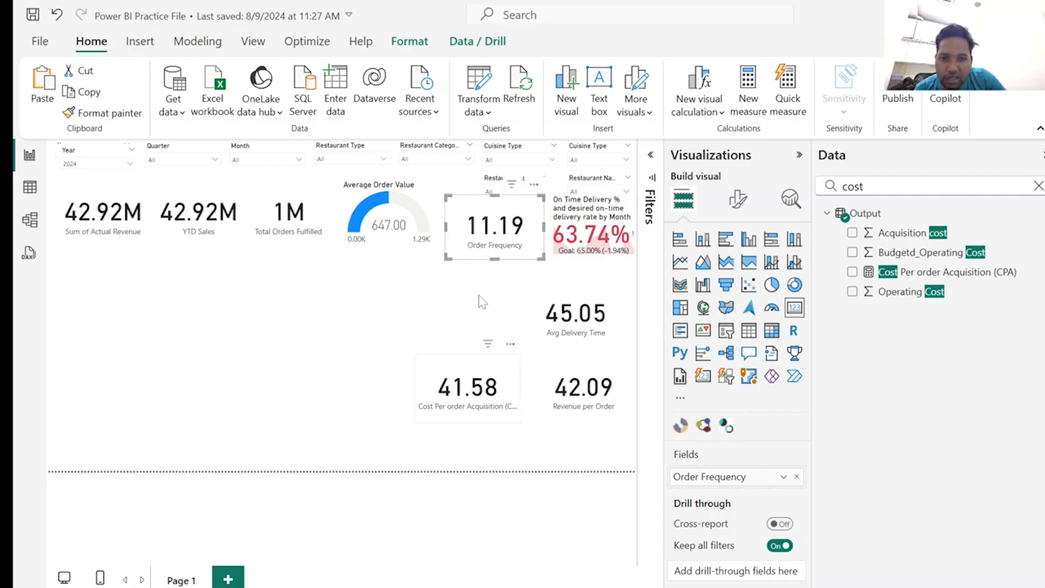
Move the CPA card under Order Frequency and stack narrowed Avg Delivery Time and Revenue per Order cards under the On Time Delivery KPI.
{"action": "left_click_drag", "start_coordinate": [464, 390], "coordinate": [487, 293]}
{"action": "left_click_drag", "start_coordinate": [579, 323], "coordinate": [597, 294]}
{"action": "left_click_drag", "start_coordinate": [517, 324], "coordinate": [549, 323]}
{"action": "left_click_drag", "start_coordinate": [578, 384], "coordinate": [584, 348]}
{"action": "left_click_drag", "start_coordinate": [532, 382], "coordinate": [551, 382]}
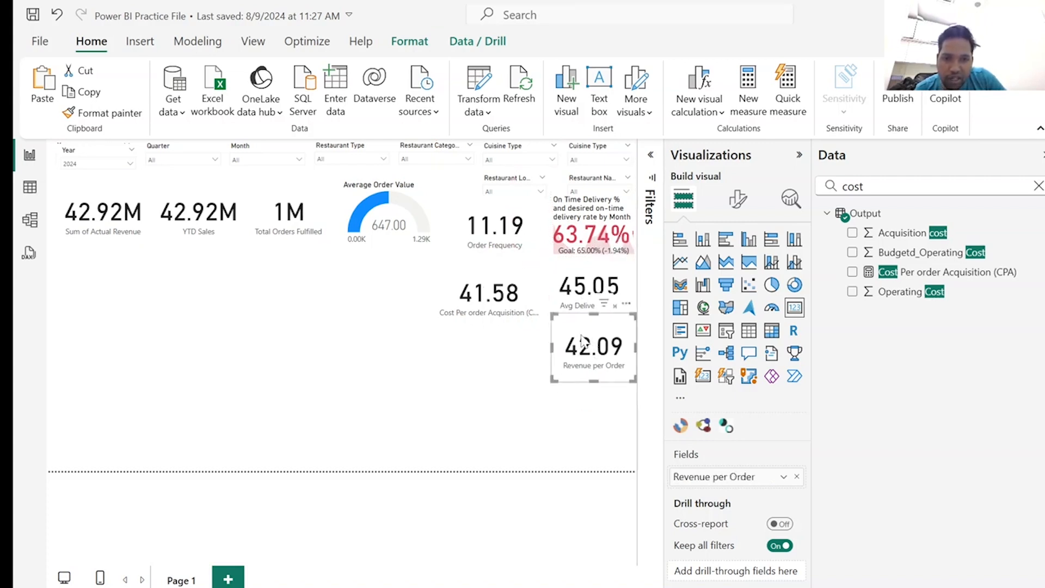
{"action": "mouse_move", "coordinate": [583, 342]}
{"action": "left_mouse_down"}
{"action": "mouse_move", "coordinate": [582, 358]}
{"action": "mouse_move", "coordinate": [583, 348]}
{"action": "left_mouse_up"}
Add the measure Total Order % = DIVIDE([Total Orders],[Total Orders Fulfilled]) to the Output table and close the formula editor.
{"action": "left_click", "coordinate": [487, 294]}
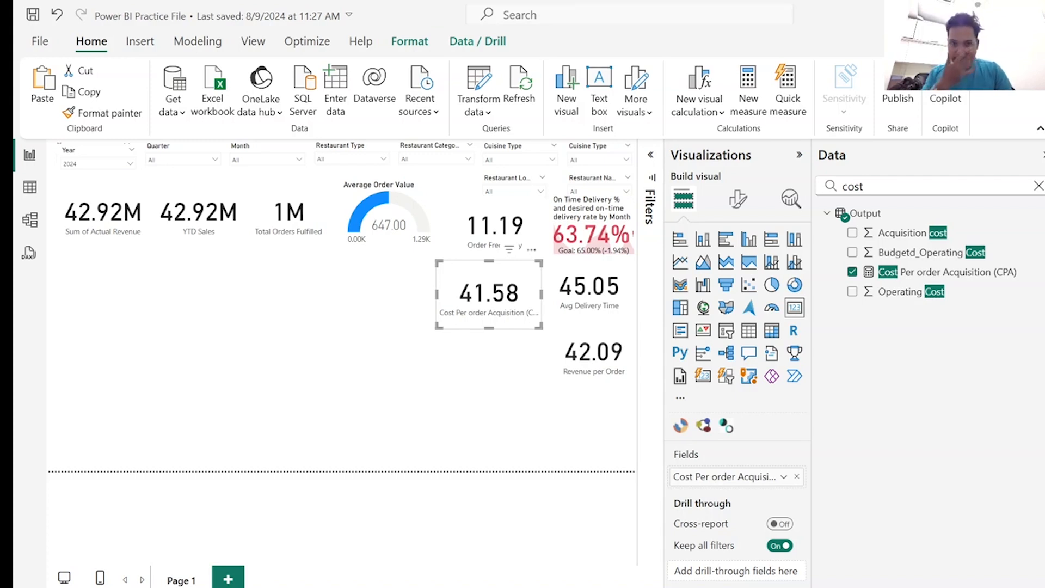
{"action": "right_click", "coordinate": [843, 218]}
{"action": "left_click", "coordinate": [858, 248]}
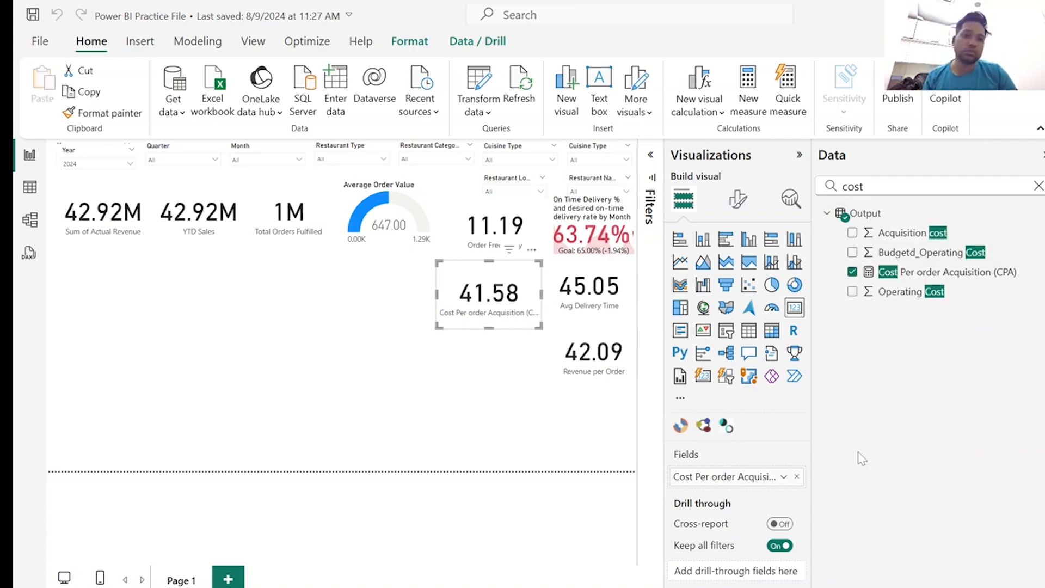
{"action": "type", "text": "Total Order % = DIVIDE([Total Orders],[Total Orders Fulfilled])"}
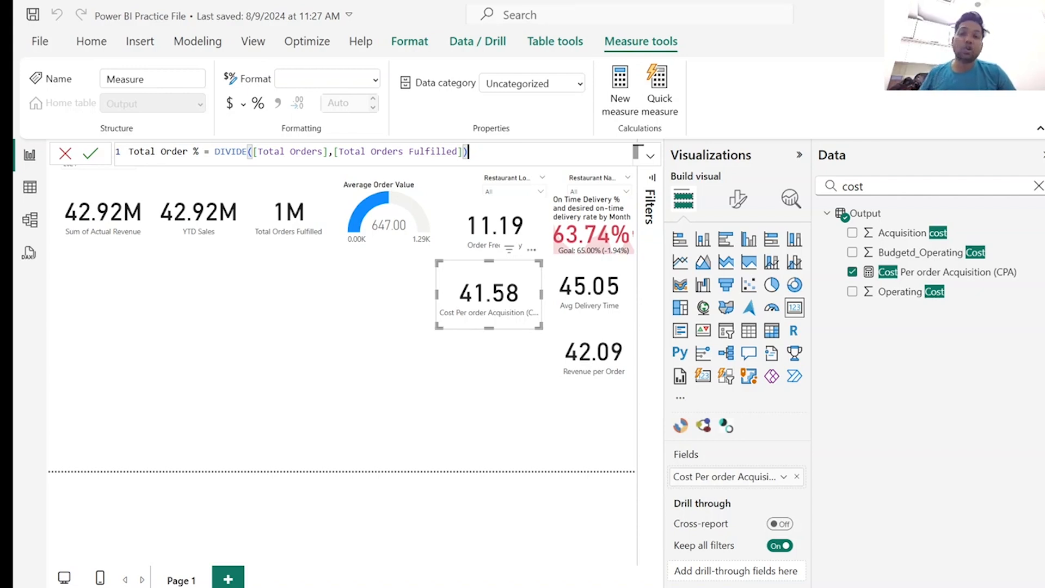
{"action": "key", "text": "Return"}
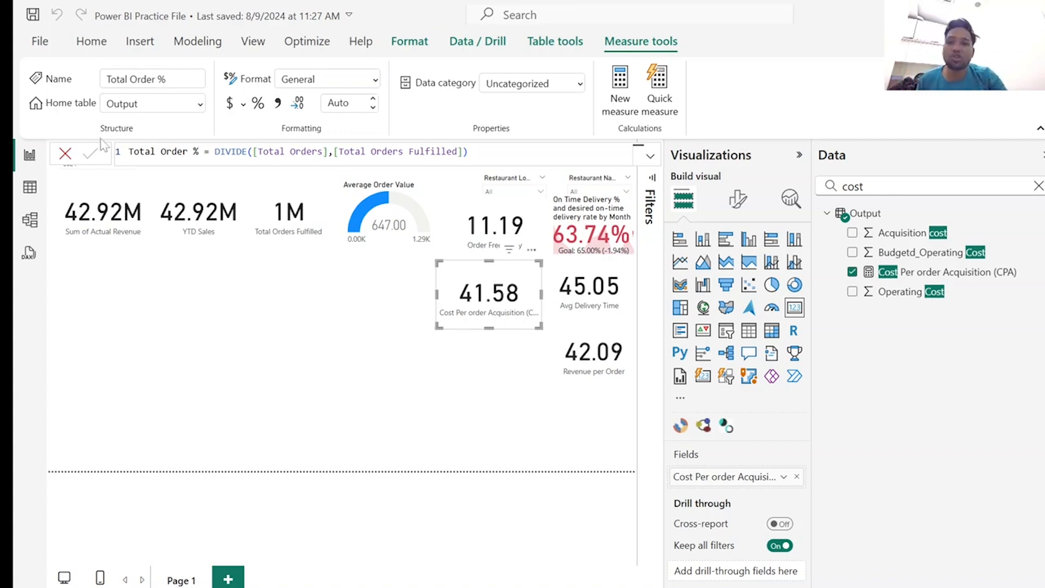
{"action": "left_click", "coordinate": [66, 156]}
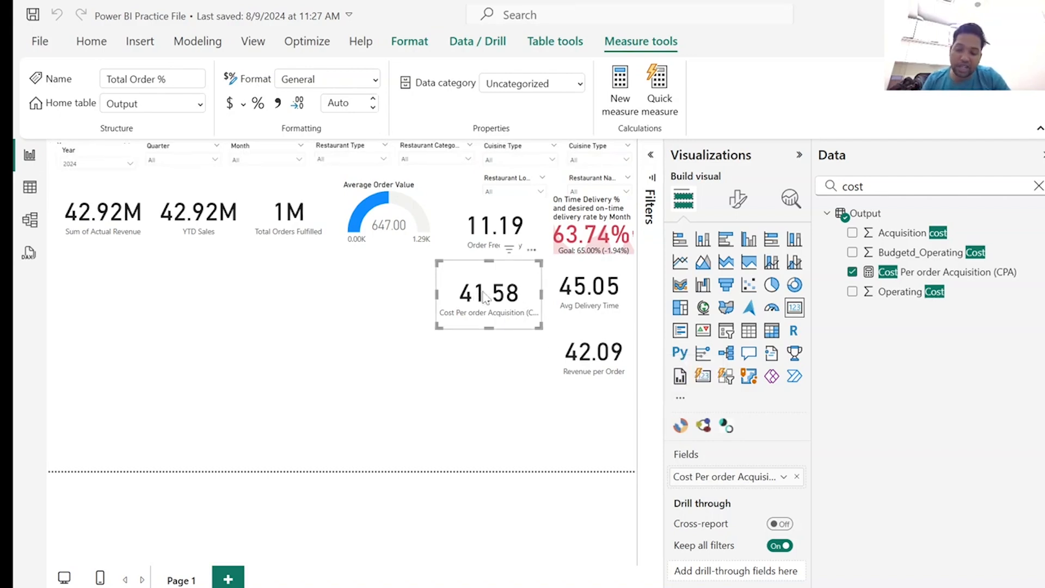
Duplicate the CPA card below the Revenue per Order card and replace the copy's field with Total Order %.
{"action": "key", "text": "ctrl+c"}
{"action": "key", "text": "ctrl+v"}
{"action": "left_click_drag", "start_coordinate": [485, 295], "coordinate": [570, 425]}
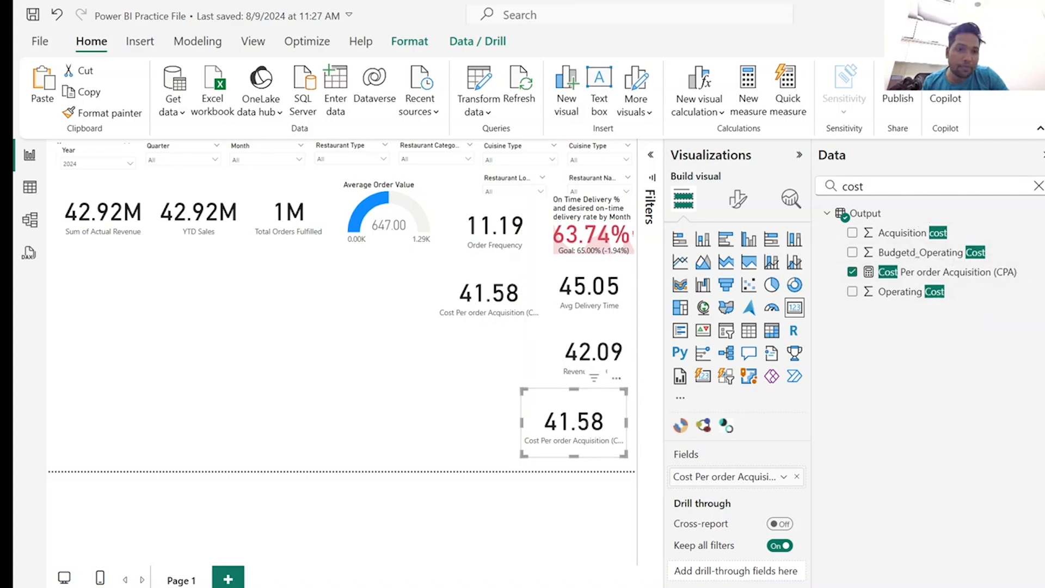
{"action": "left_click_drag", "start_coordinate": [874, 187], "coordinate": [827, 186]}
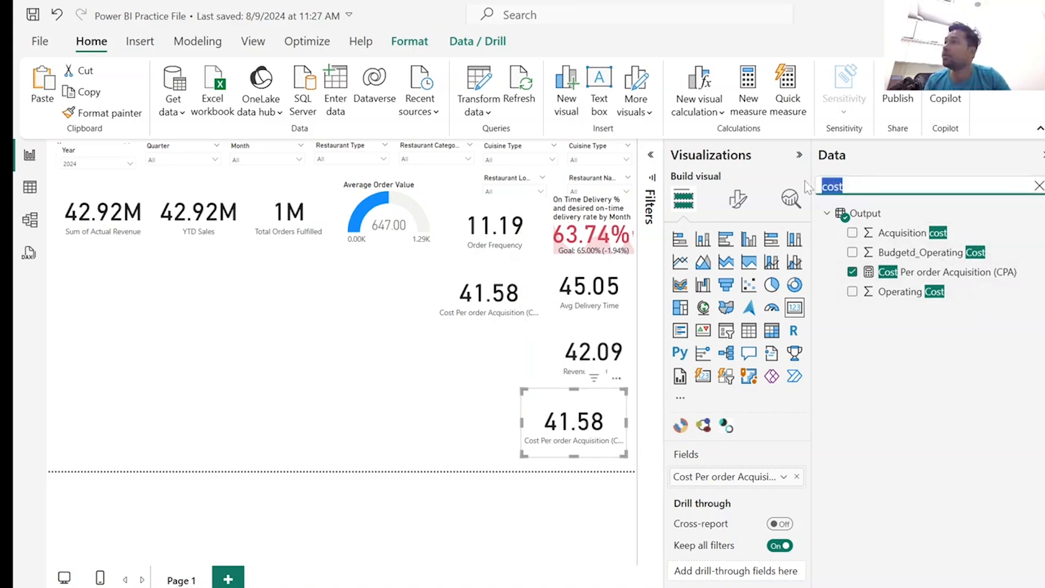
{"action": "type", "text": "total"}
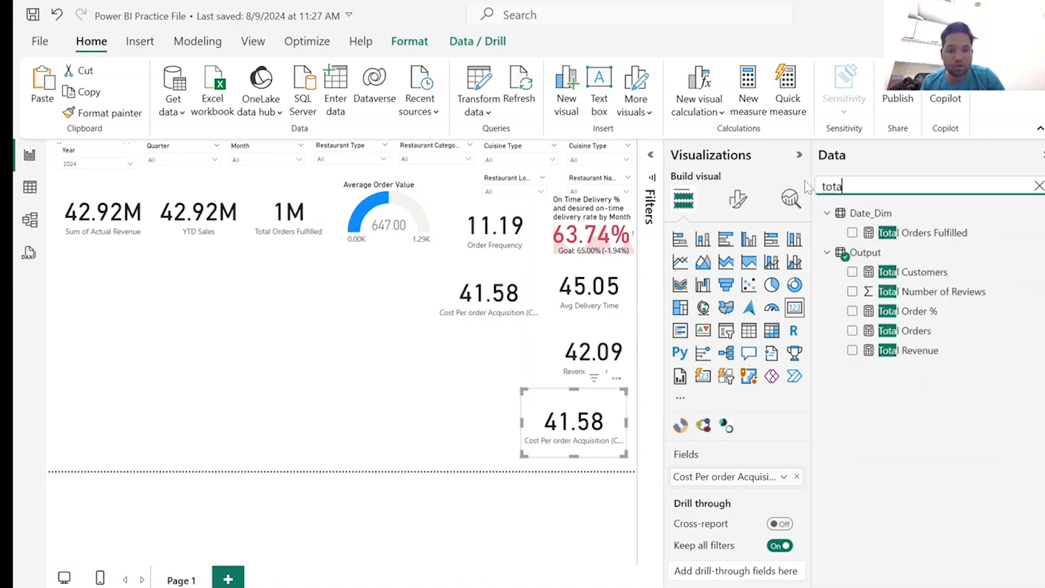
{"action": "left_click", "coordinate": [796, 477]}
{"action": "left_click", "coordinate": [853, 312]}
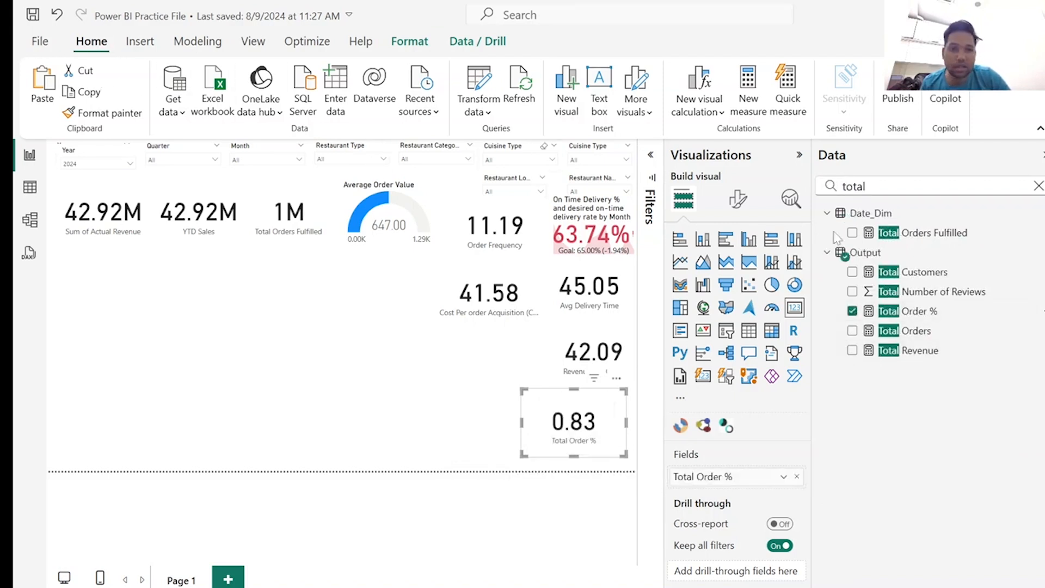
Format the Total Order % measure as a percentage and align its card with the page's edge below Revenue per Order.
{"action": "left_click", "coordinate": [926, 313]}
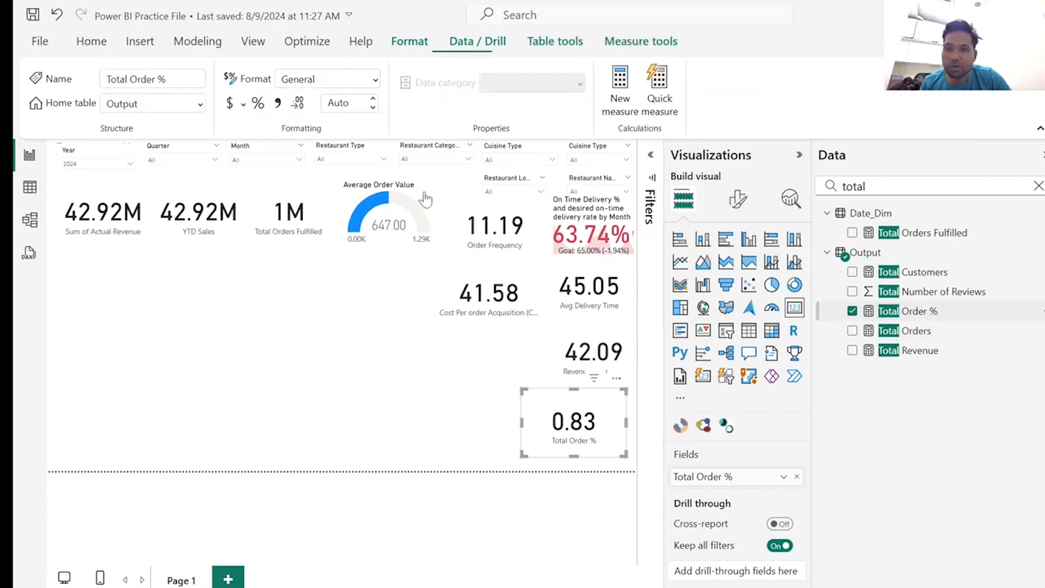
{"action": "left_click", "coordinate": [258, 103]}
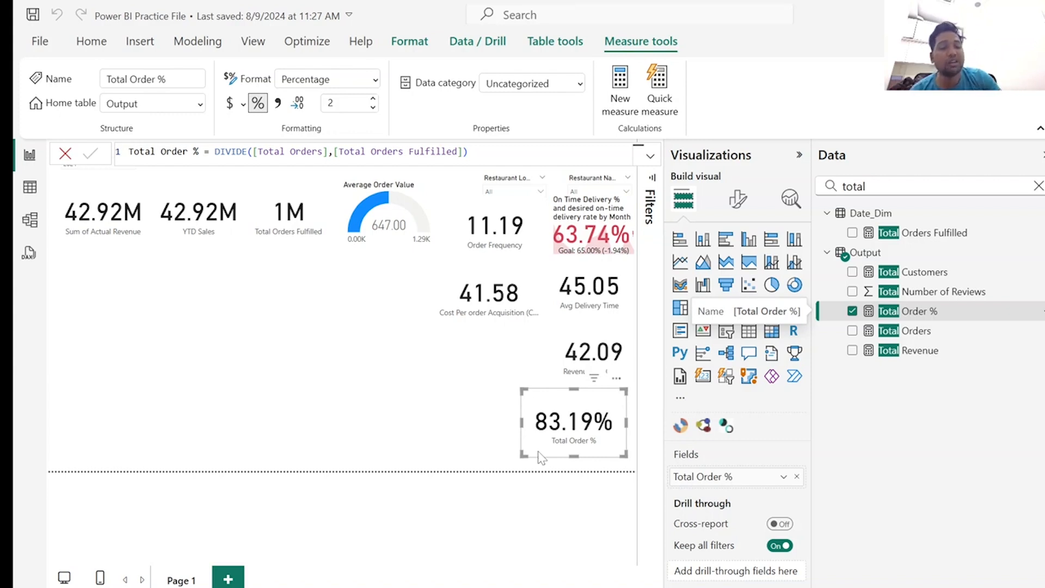
{"action": "left_click_drag", "start_coordinate": [591, 402], "coordinate": [602, 409]}
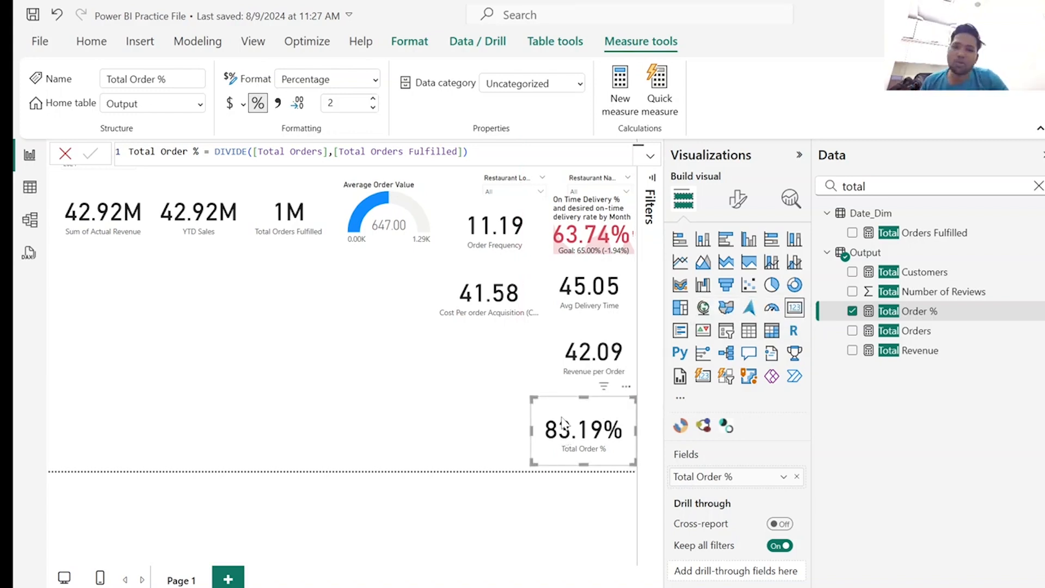
Insert an empty line chart below the KPI cards and enlarge it to span from the Actual Revenue card to the gauge.
{"action": "left_click", "coordinate": [324, 320]}
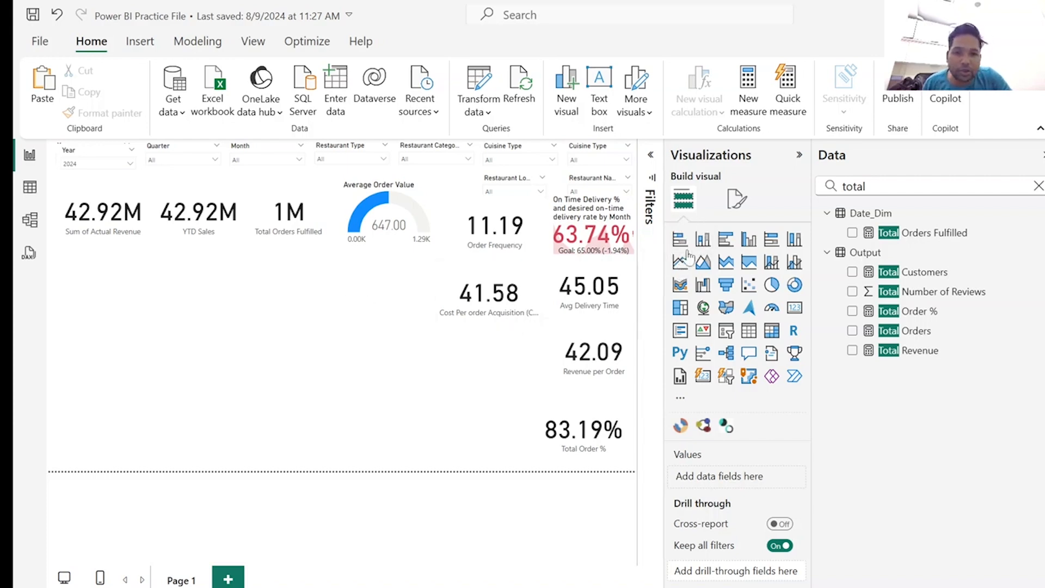
{"action": "left_click", "coordinate": [682, 260]}
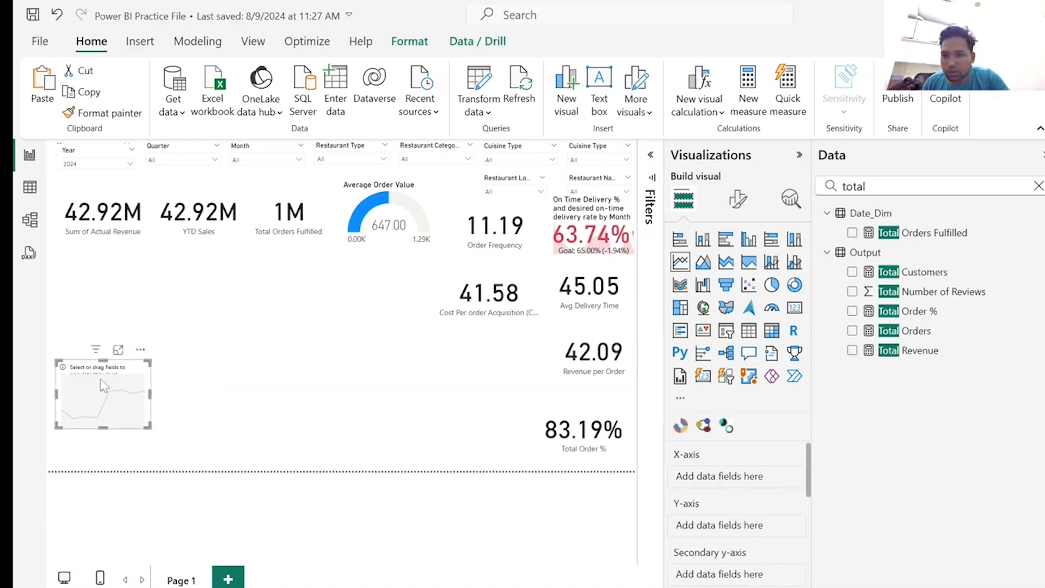
{"action": "left_click_drag", "start_coordinate": [104, 386], "coordinate": [107, 293]}
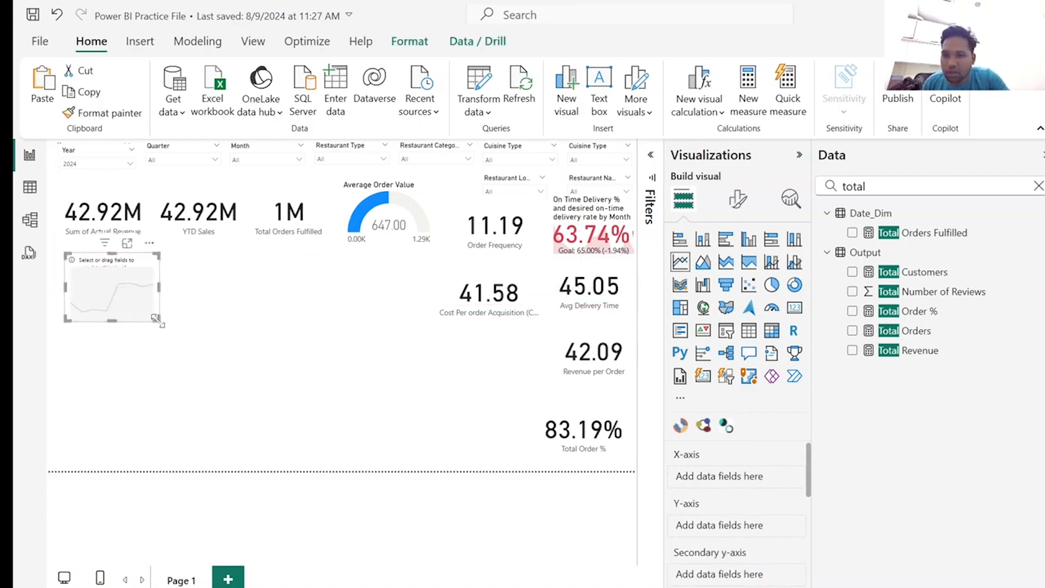
{"action": "left_click_drag", "start_coordinate": [164, 338], "coordinate": [429, 388]}
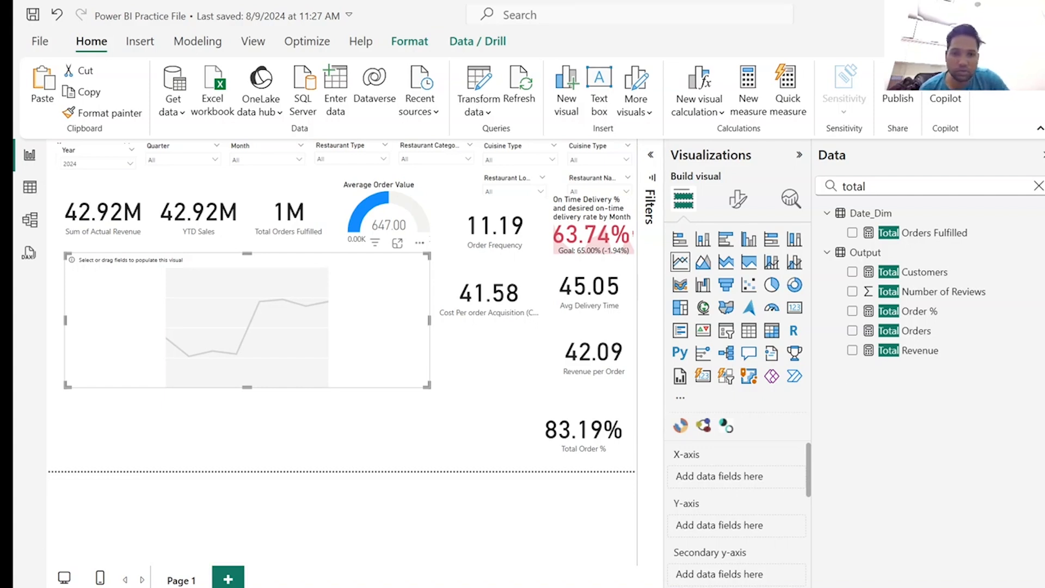
Assign Short month to the line chart's X-axis and Total Orders Fulfilled to its Y-axis.
{"action": "left_click", "coordinate": [1038, 185]}
{"action": "left_click", "coordinate": [826, 236]}
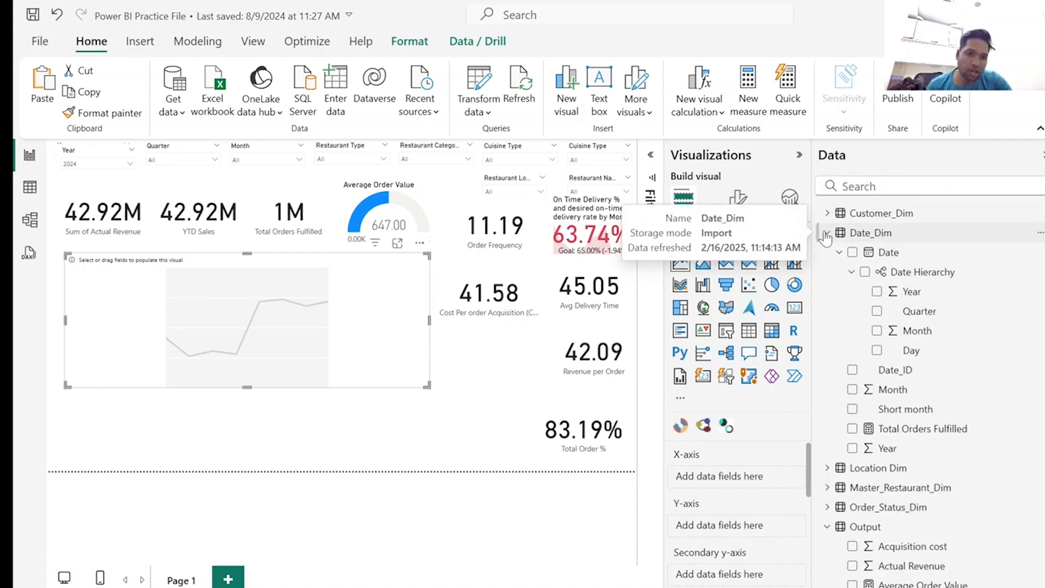
{"action": "left_click", "coordinate": [853, 409]}
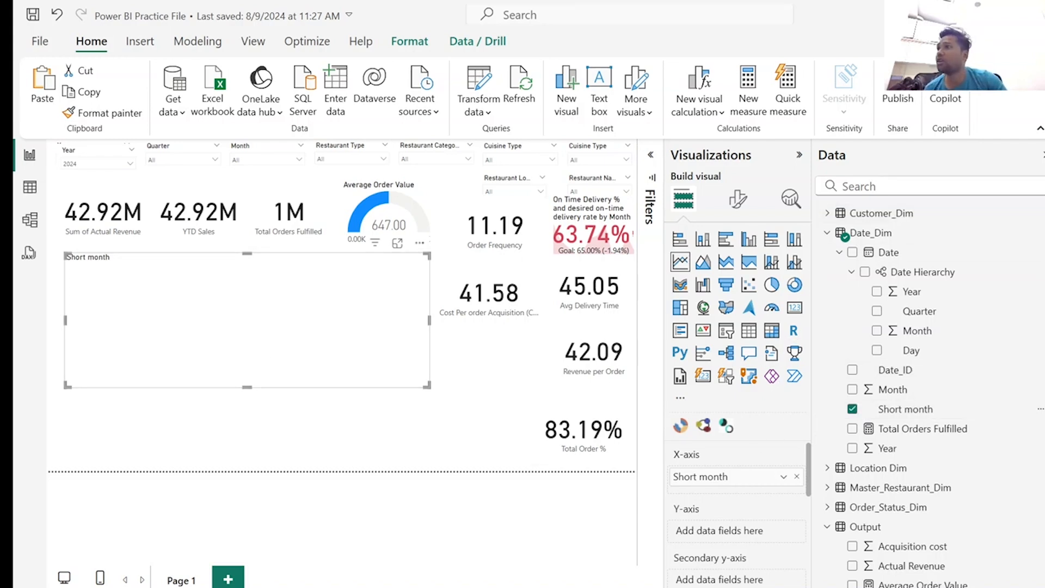
{"action": "left_click", "coordinate": [882, 186]}
{"action": "type", "text": "total"}
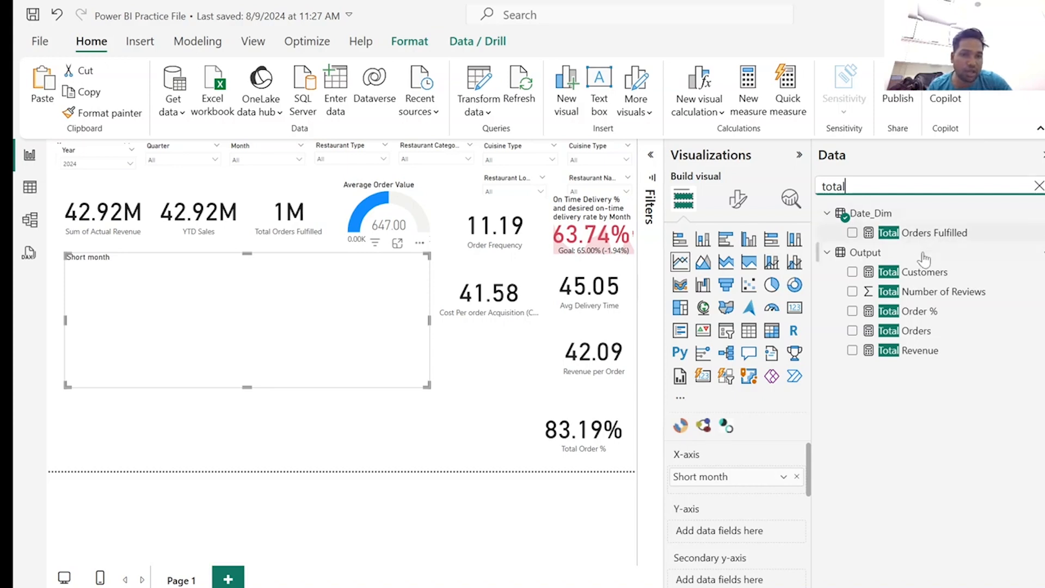
{"action": "left_click", "coordinate": [852, 233]}
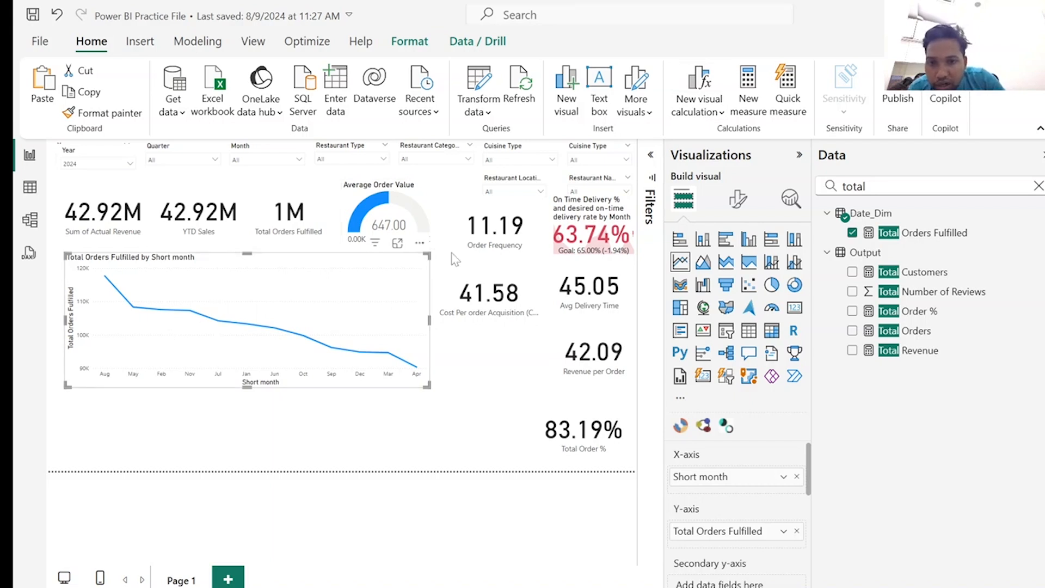
Sort the line chart's axis by Short month instead of Total Orders Fulfilled.
{"action": "left_click", "coordinate": [419, 242]}
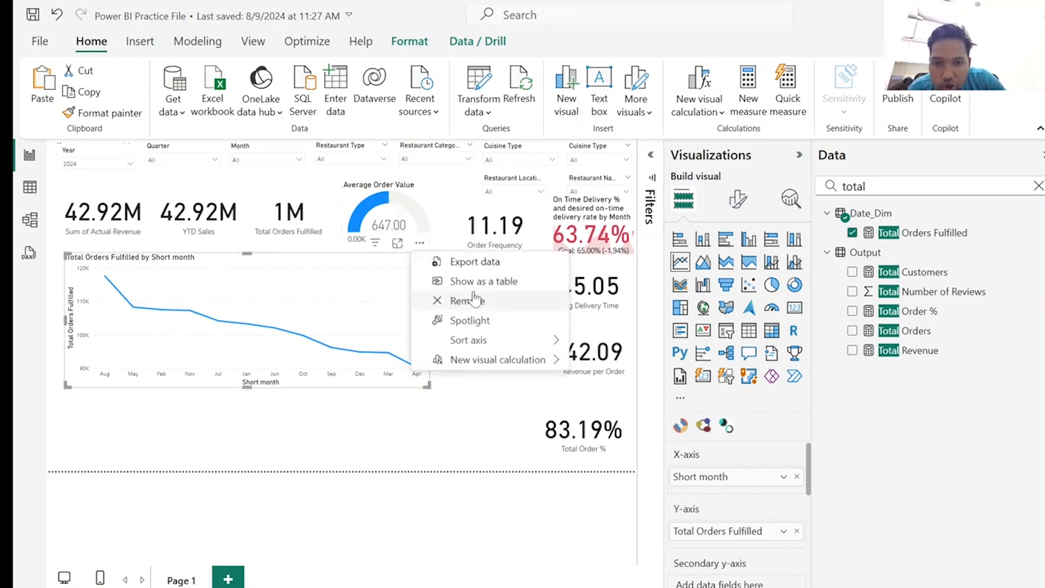
{"action": "mouse_move", "coordinate": [506, 343]}
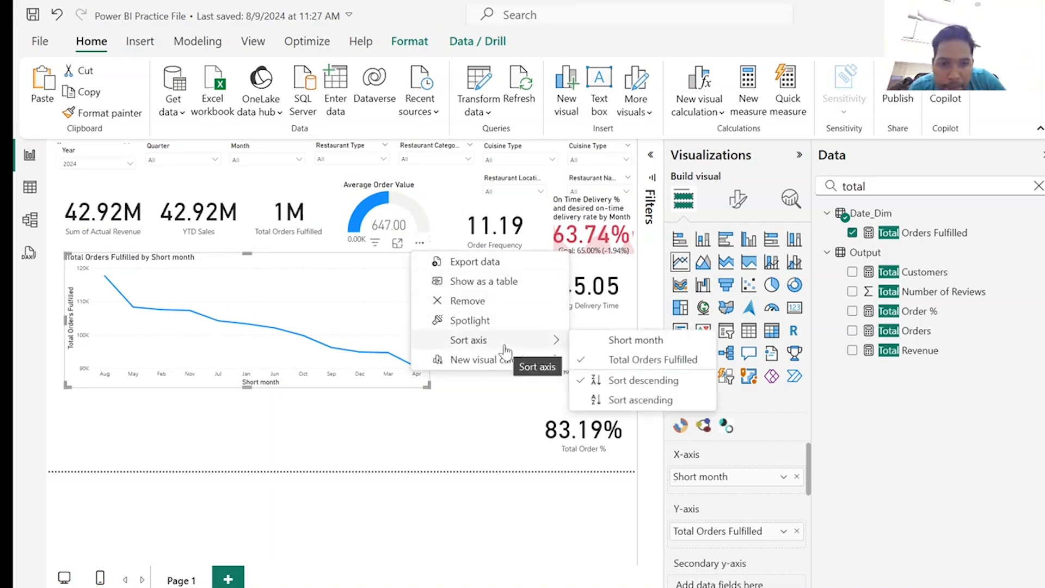
{"action": "left_click", "coordinate": [611, 342]}
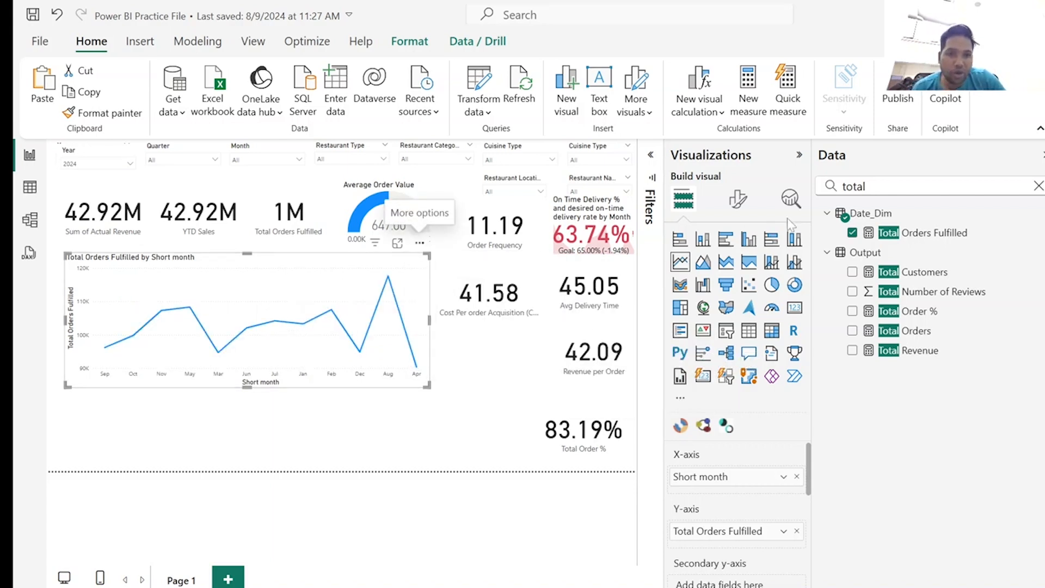
Turn on data labels for the line chart and reduce its height from the lower edge.
{"action": "left_click", "coordinate": [738, 199]}
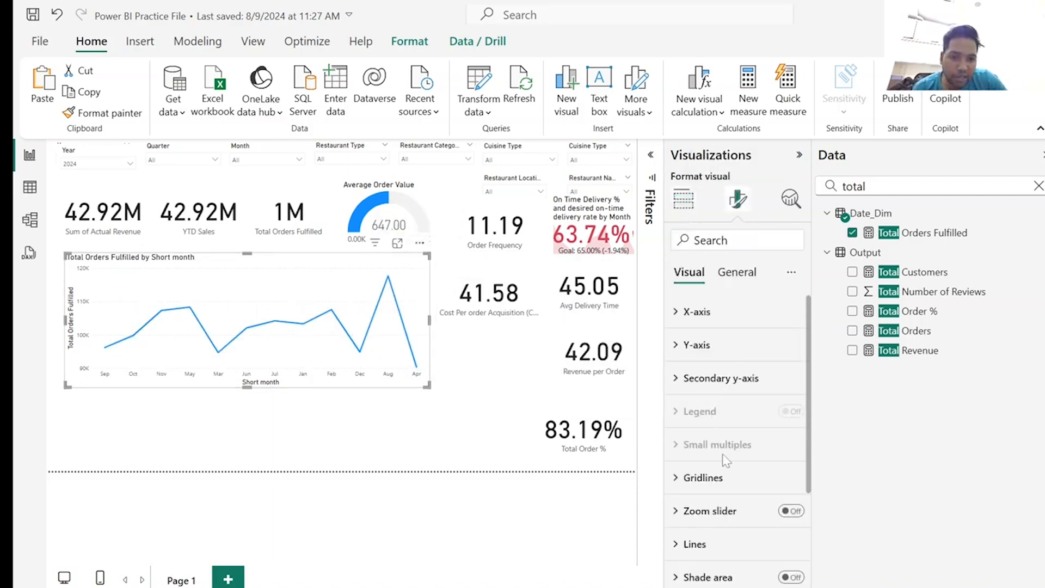
{"action": "scroll", "coordinate": [763, 506], "scroll_direction": "down", "scroll_amount": 3}
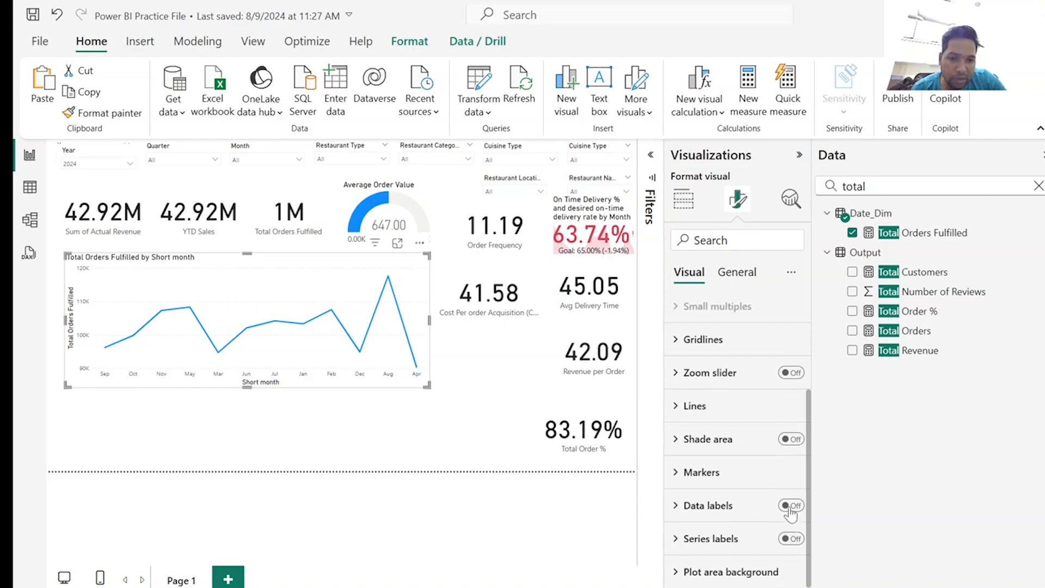
{"action": "left_click", "coordinate": [790, 506]}
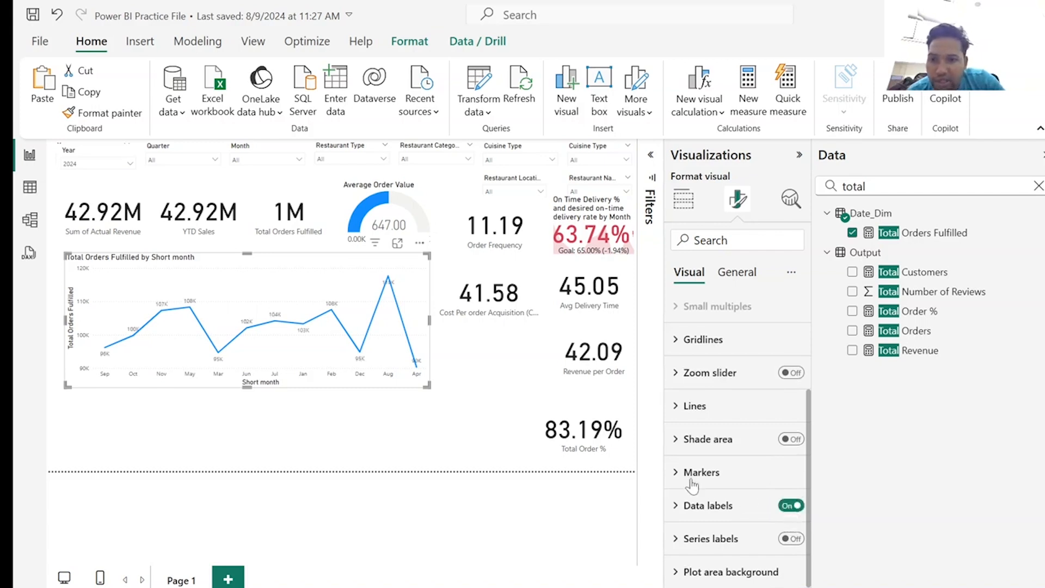
{"action": "mouse_move", "coordinate": [217, 370]}
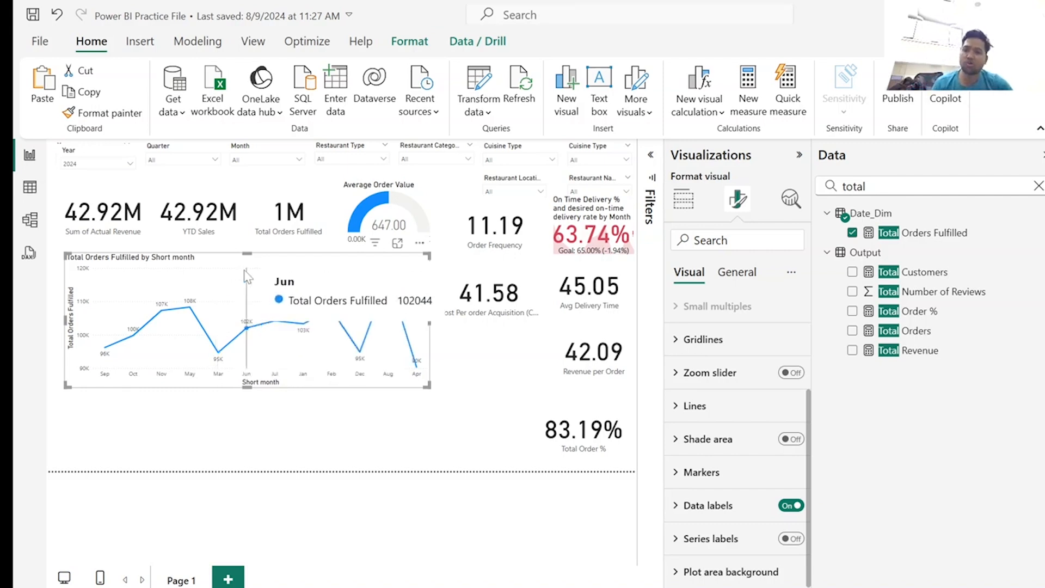
{"action": "left_click_drag", "start_coordinate": [251, 377], "coordinate": [255, 339]}
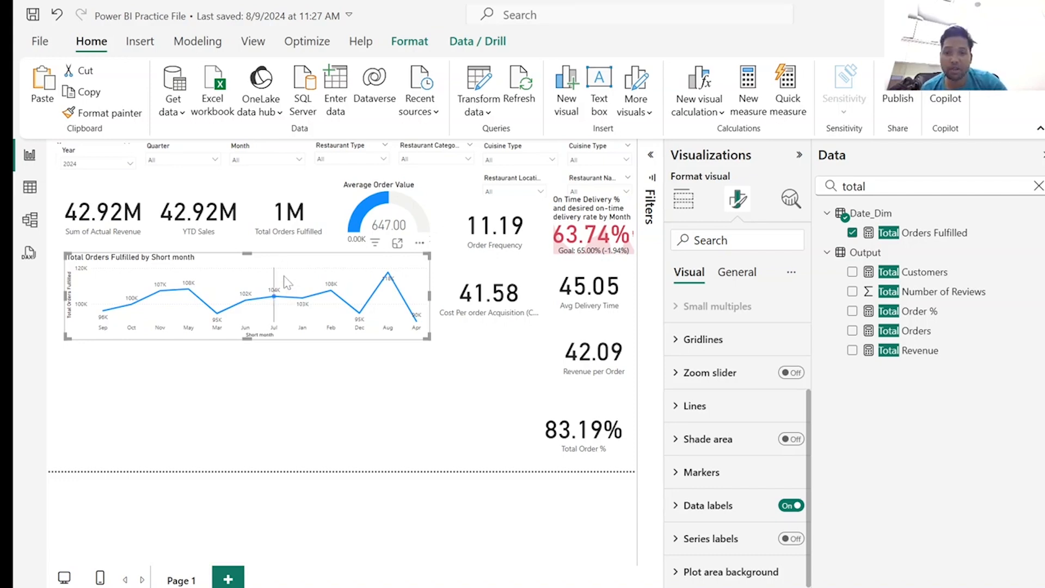
{"action": "mouse_move", "coordinate": [284, 276]}
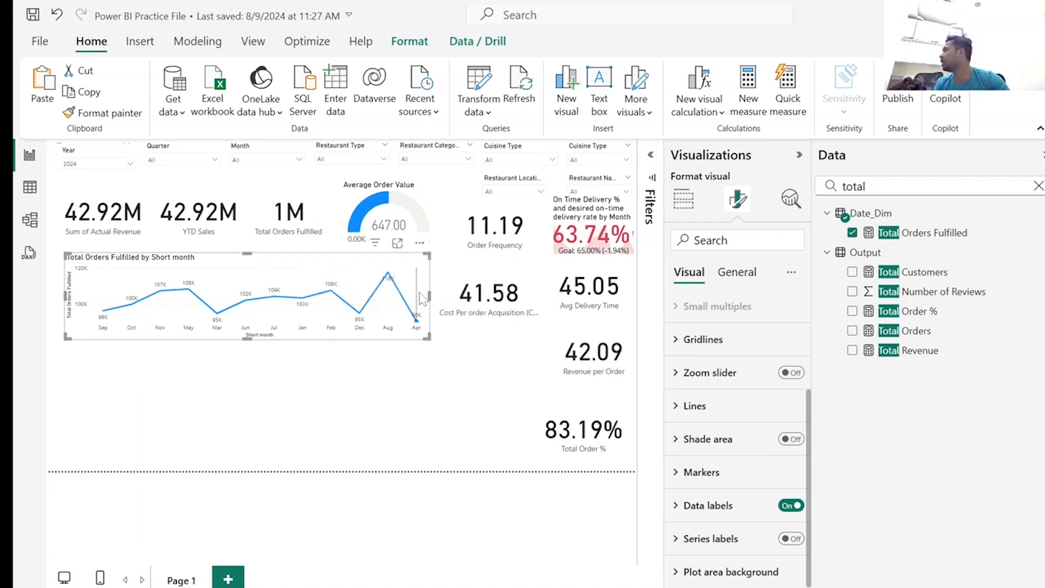
{"action": "mouse_move", "coordinate": [419, 294]}
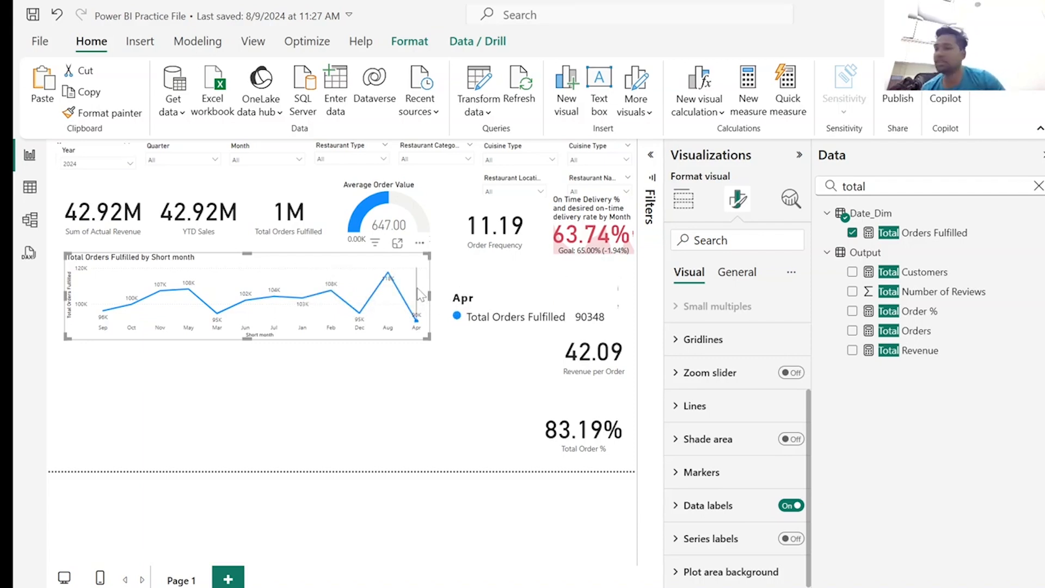
Insert an empty scatter chart below the line chart at the same width and extend it up toward the line chart.
{"action": "left_click", "coordinate": [235, 438]}
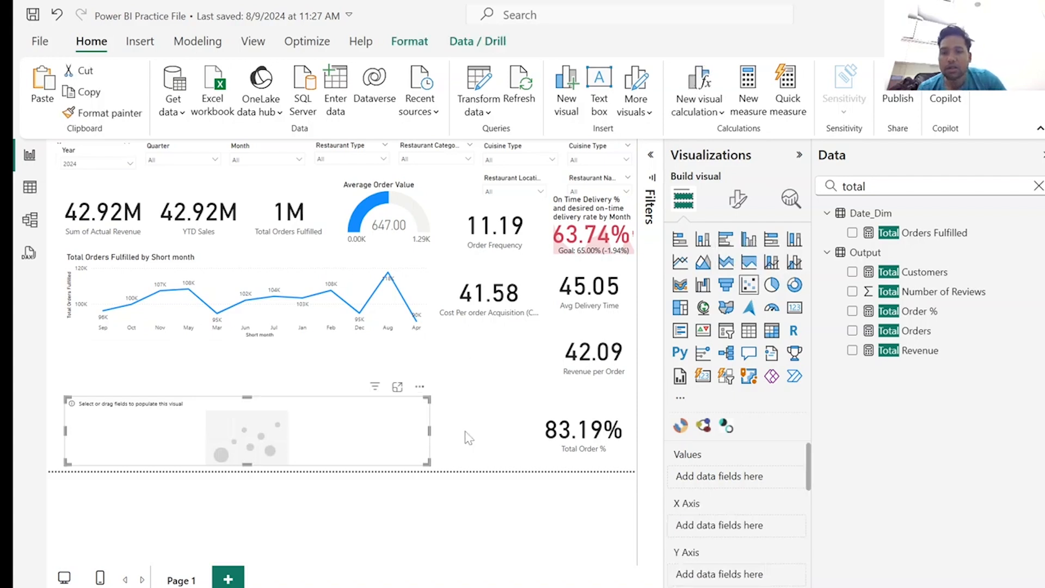
{"action": "left_click_drag", "start_coordinate": [247, 398], "coordinate": [257, 356]}
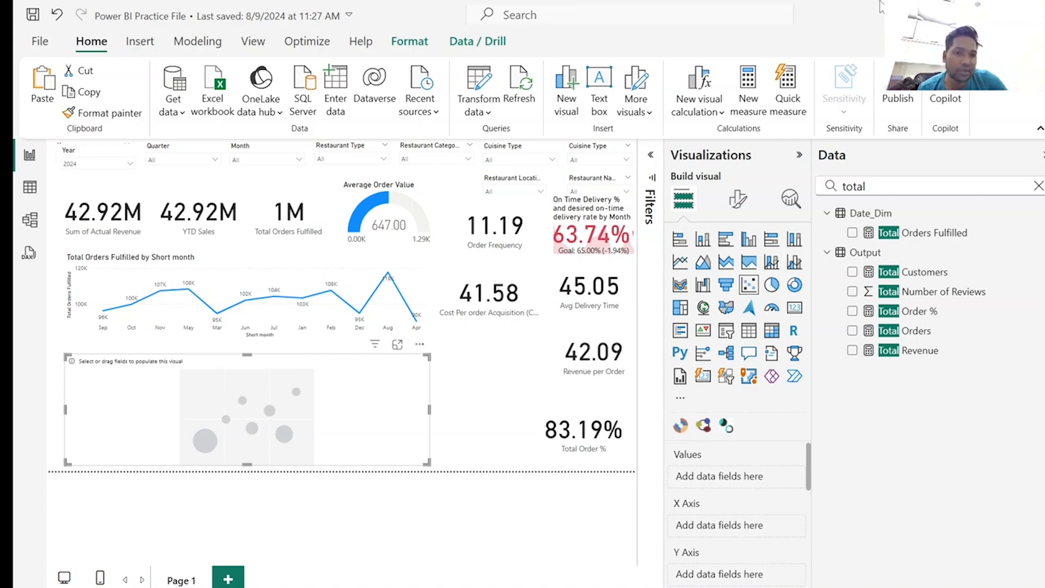
Set Top Selling Cuisine as the scatter chart's values and Total Revenue as its X-axis.
{"action": "left_click", "coordinate": [1038, 186]}
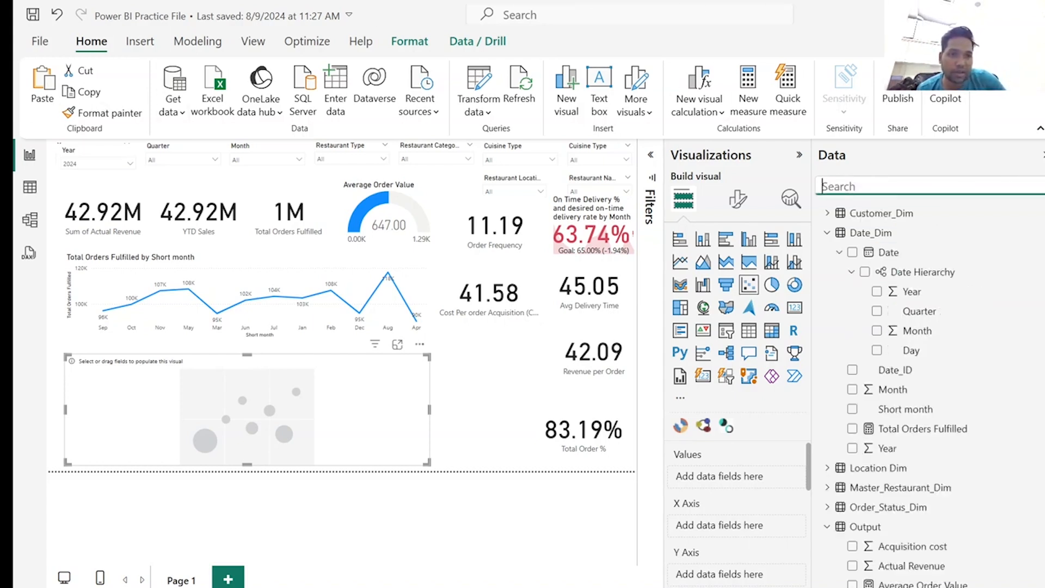
{"action": "type", "text": "top"}
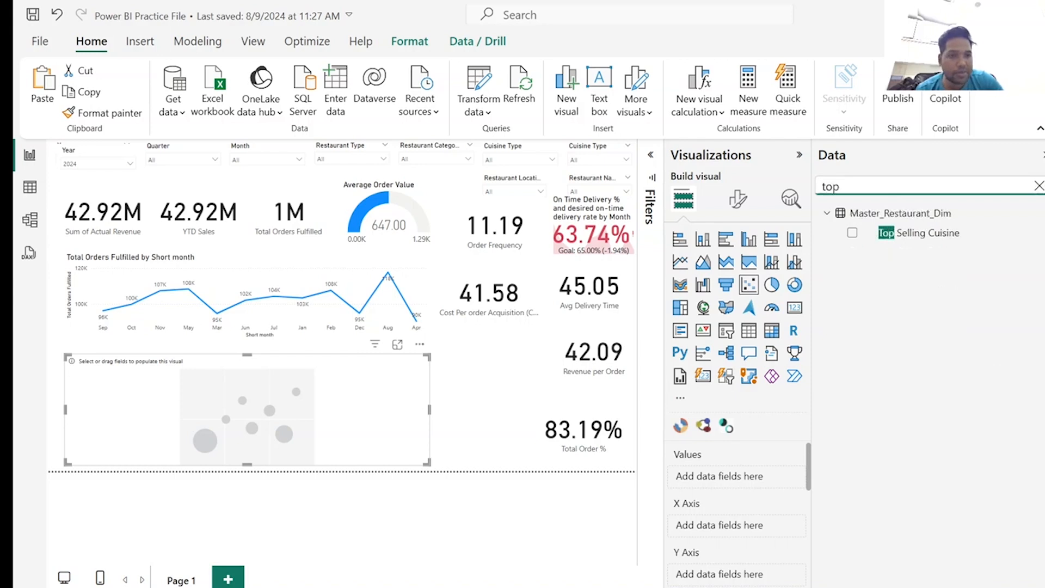
{"action": "left_click", "coordinate": [853, 233]}
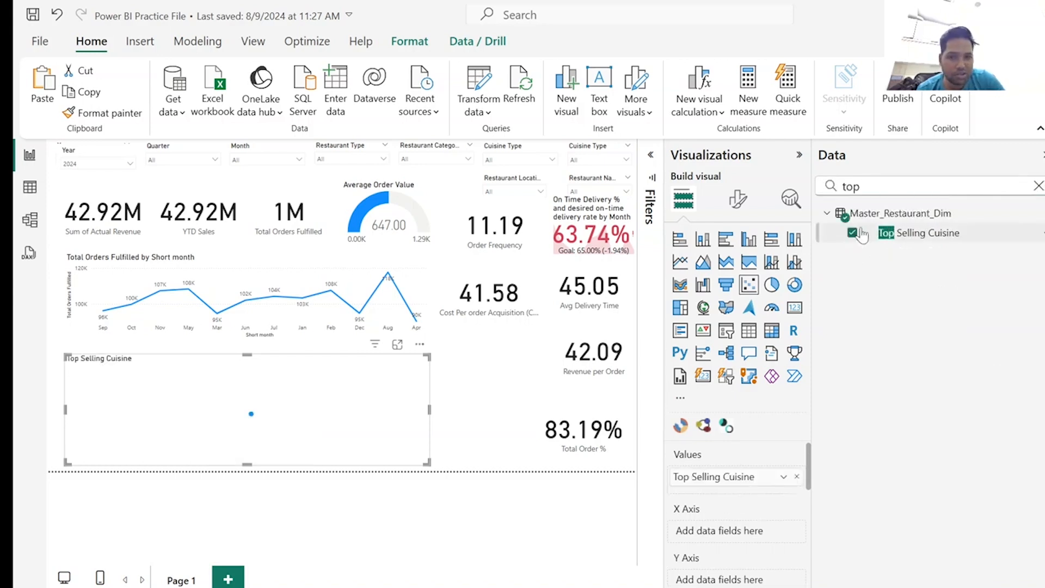
{"action": "left_click", "coordinate": [1038, 186]}
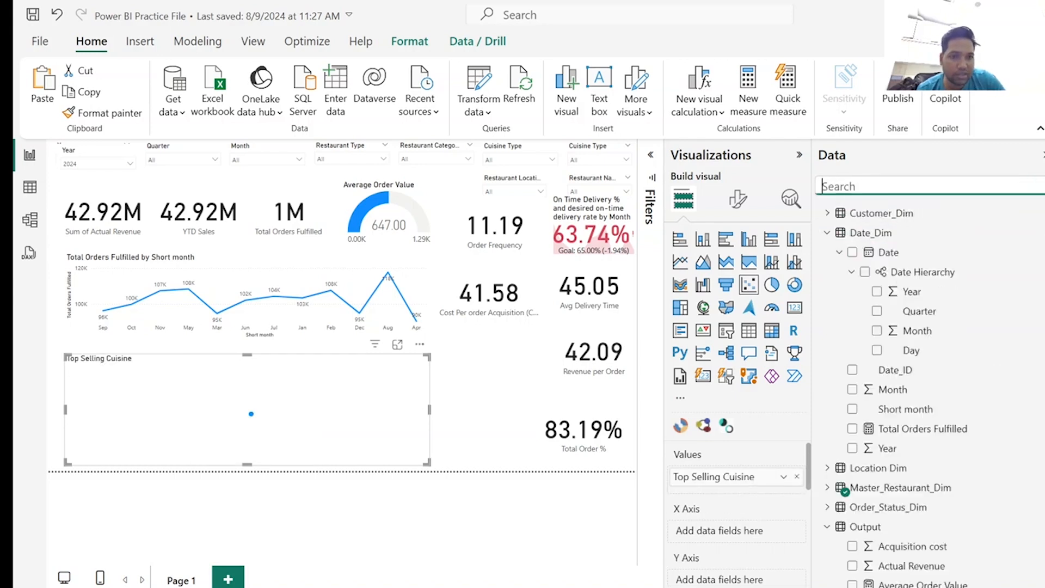
{"action": "type", "text": "rev"}
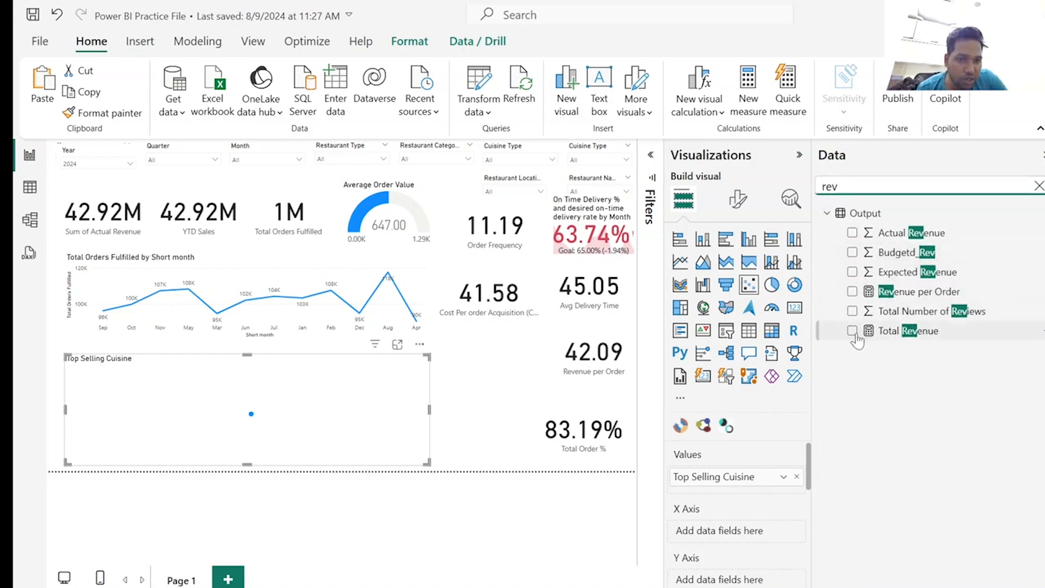
{"action": "left_click", "coordinate": [853, 332]}
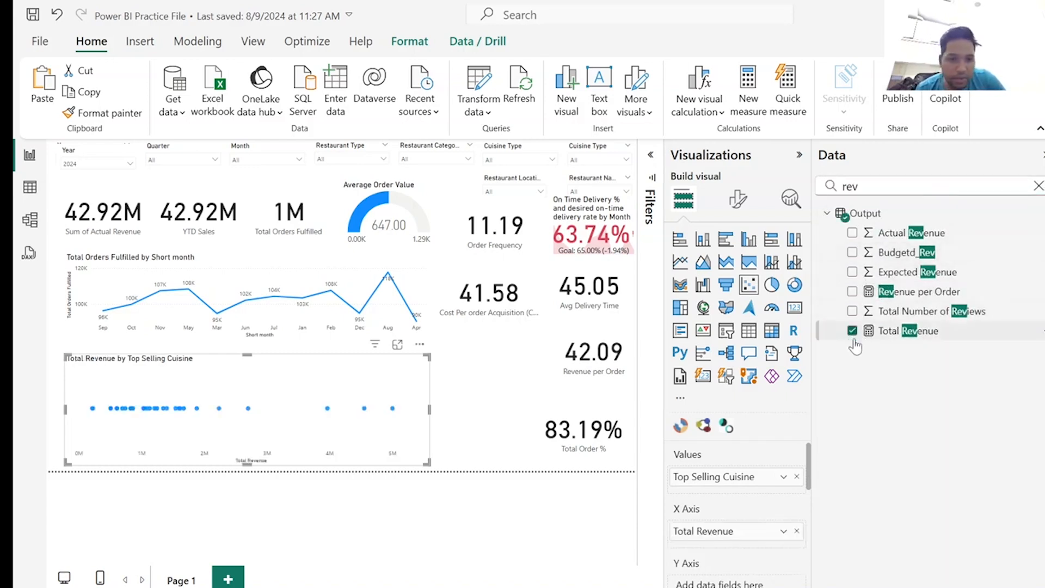
Use Total Revenue for the scatter chart's bubble size, then enlarge the chart upward over the line chart and narrow it slightly.
{"action": "scroll", "coordinate": [751, 547], "scroll_direction": "down", "scroll_amount": 3}
{"action": "scroll", "coordinate": [753, 533], "scroll_direction": "up", "scroll_amount": 2}
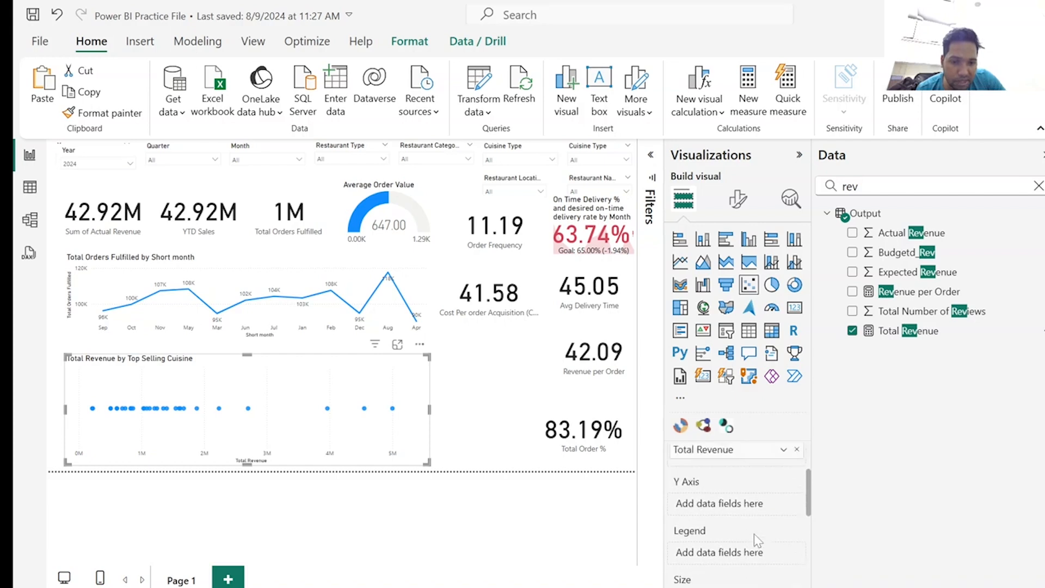
{"action": "scroll", "coordinate": [754, 533], "scroll_direction": "down", "scroll_amount": 2}
{"action": "left_click_drag", "start_coordinate": [891, 333], "coordinate": [739, 523]}
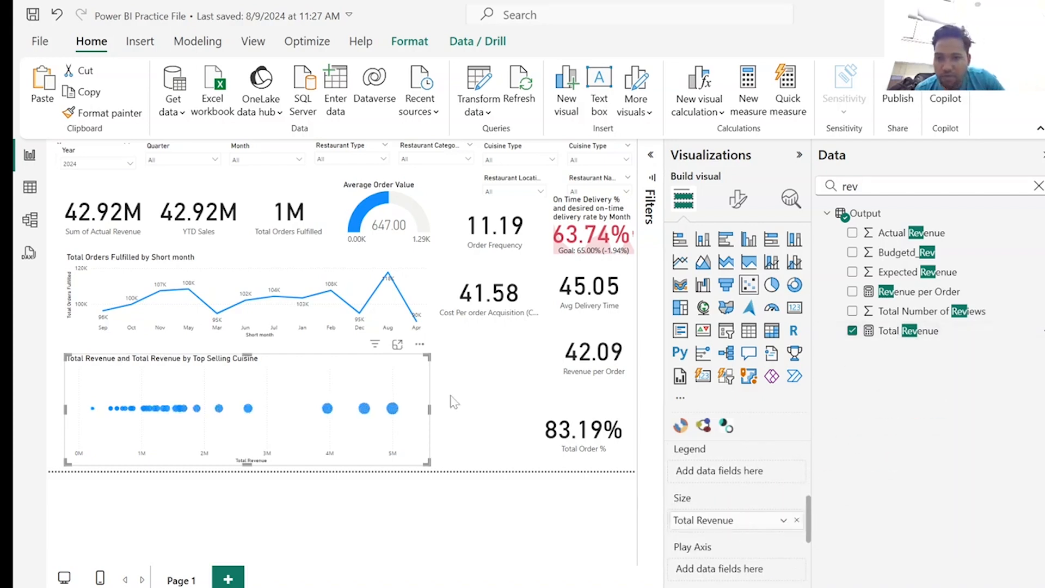
{"action": "left_click_drag", "start_coordinate": [242, 359], "coordinate": [248, 262]}
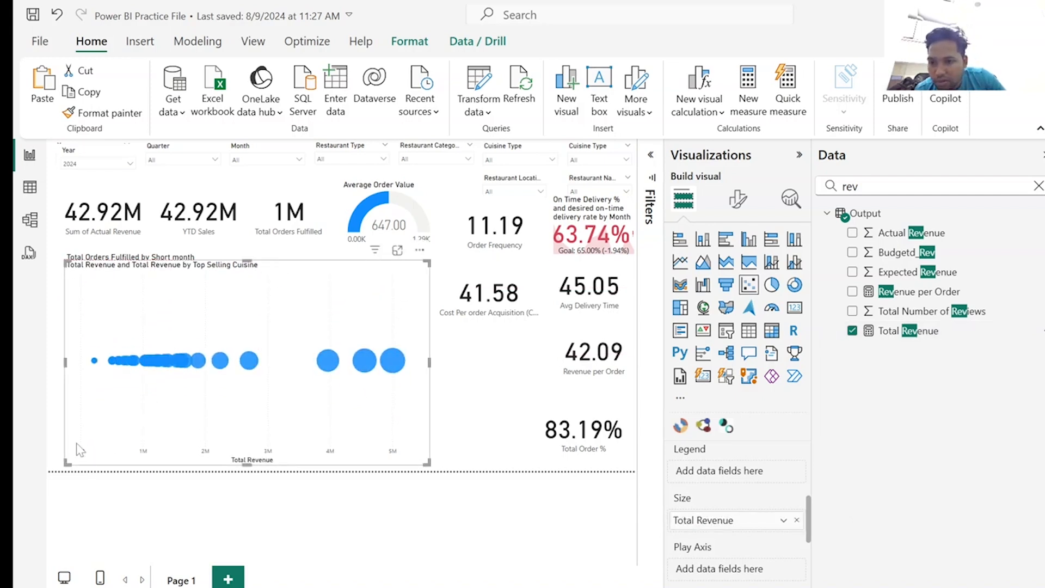
{"action": "left_click_drag", "start_coordinate": [67, 464], "coordinate": [86, 462]}
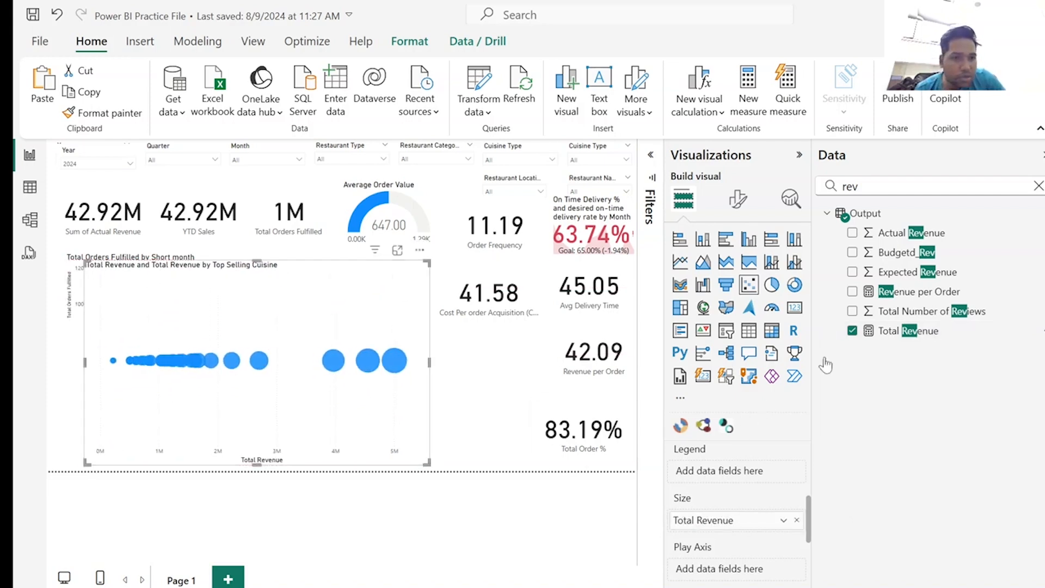
Try Cuisine Type from Master_Restaurant_Dim in place of Top Selling Cuisine in the scatter chart.
{"action": "left_click", "coordinate": [1038, 187]}
{"action": "left_click", "coordinate": [1038, 187]}
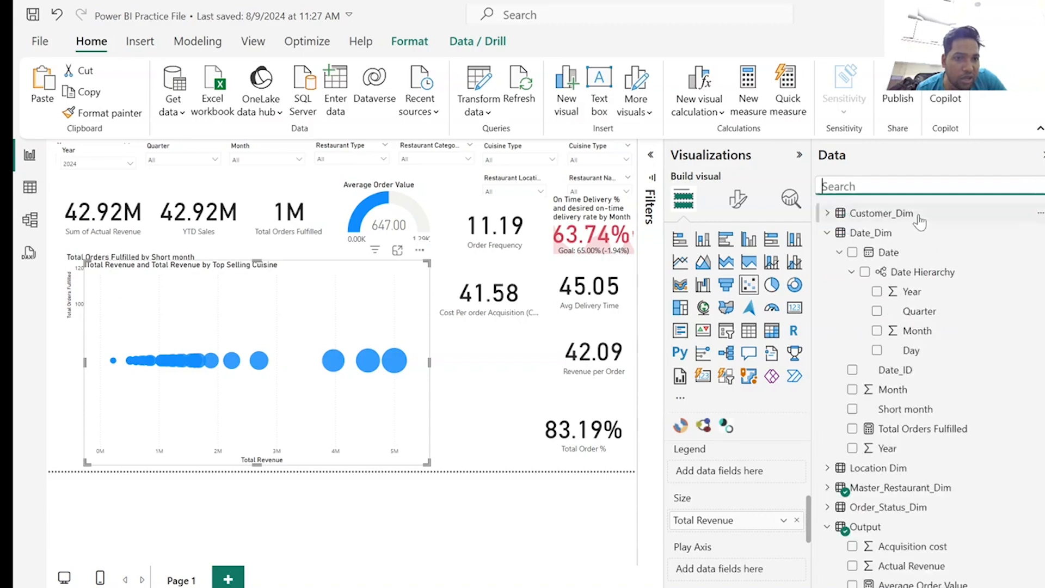
{"action": "left_click", "coordinate": [827, 487]}
{"action": "scroll", "coordinate": [978, 381], "scroll_direction": "down", "scroll_amount": 6}
{"action": "scroll", "coordinate": [941, 327], "scroll_direction": "up", "scroll_amount": 3}
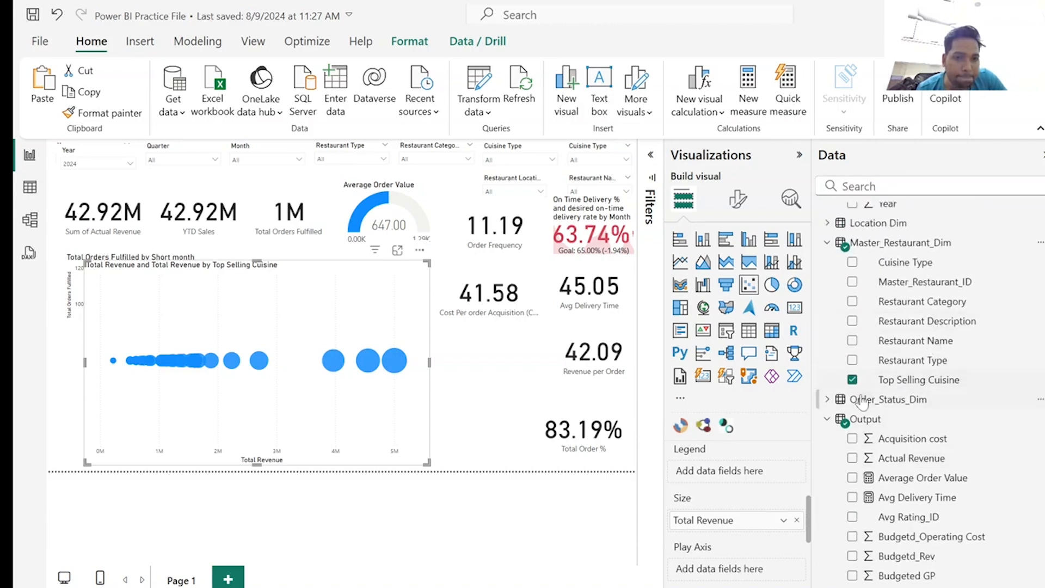
{"action": "left_click", "coordinate": [853, 380]}
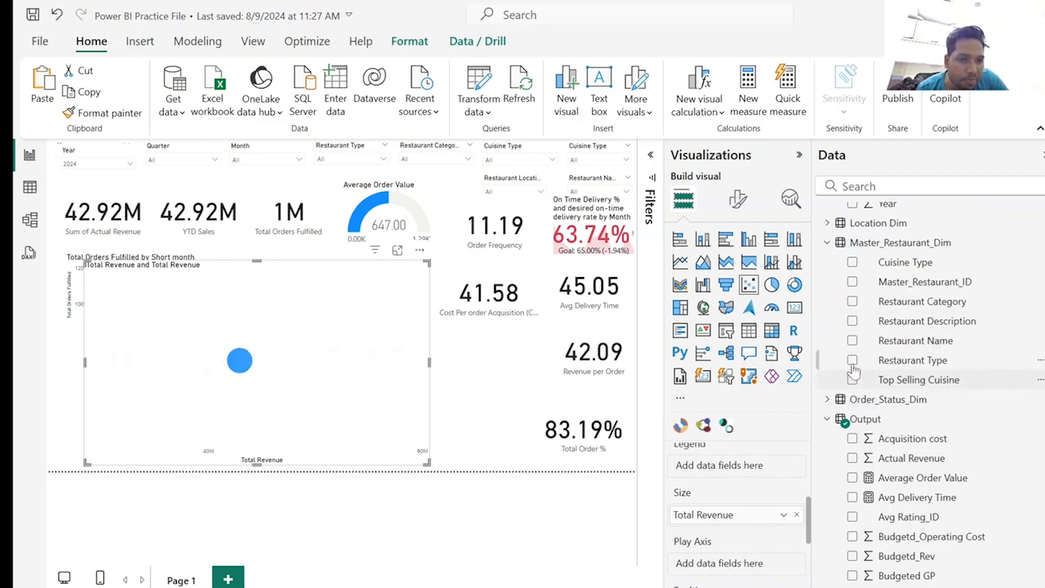
{"action": "left_click", "coordinate": [853, 262]}
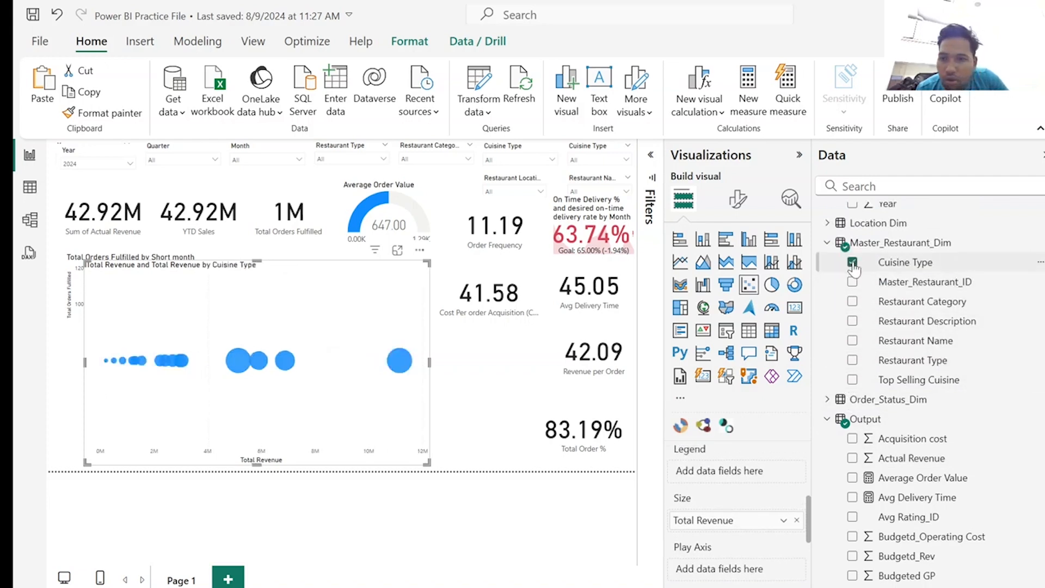
{"action": "left_click", "coordinate": [853, 263]}
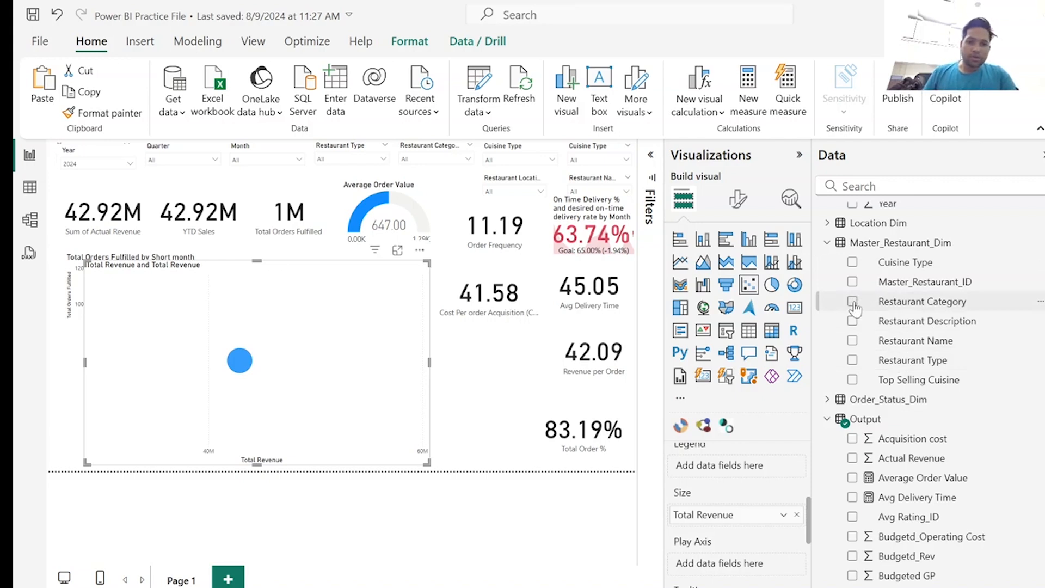
Try Restaurant Category as the scatter chart's values, then return to Top Selling Cuisine.
{"action": "left_click", "coordinate": [853, 301]}
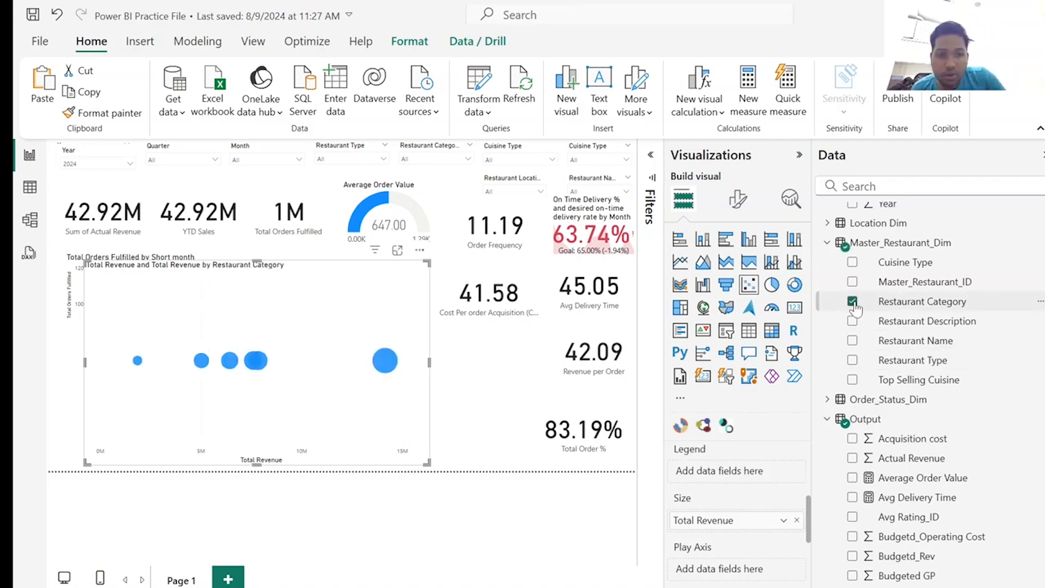
{"action": "left_click", "coordinate": [852, 302]}
{"action": "scroll", "coordinate": [855, 316], "scroll_direction": "up", "scroll_amount": 3}
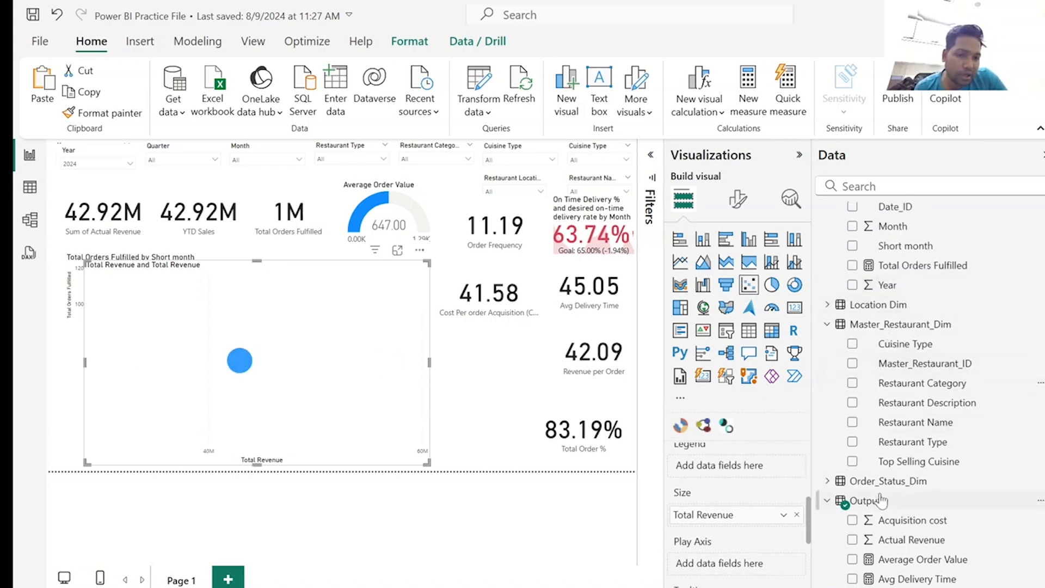
{"action": "left_click", "coordinate": [852, 461]}
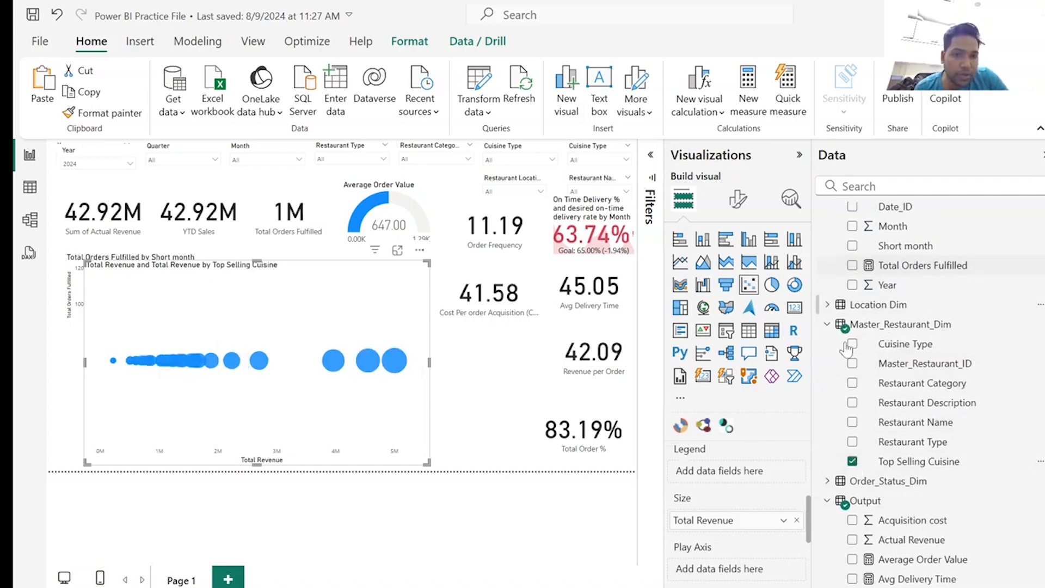
{"action": "scroll", "coordinate": [735, 517], "scroll_direction": "up", "scroll_amount": 3}
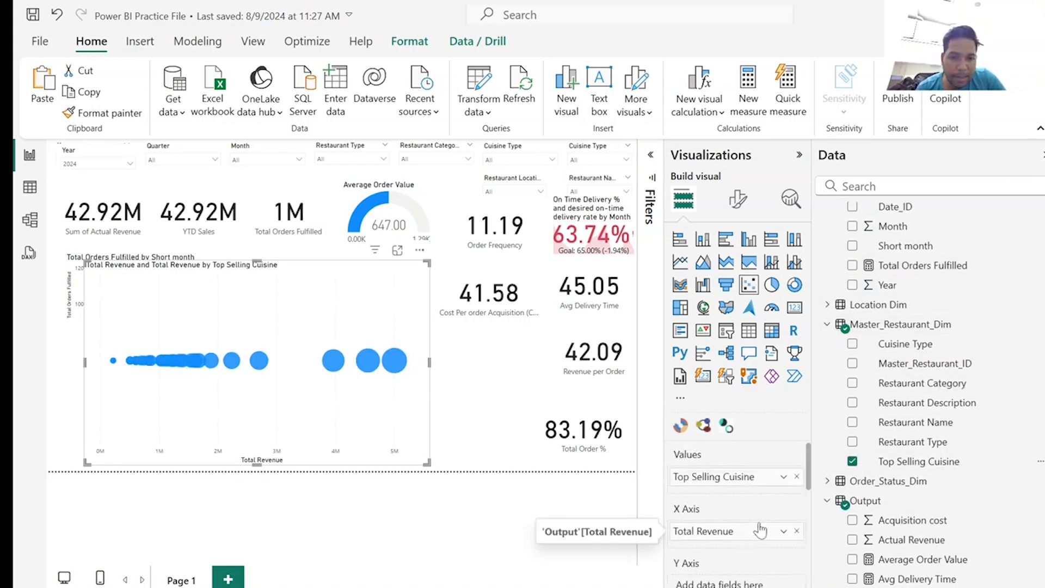
Find the Operating Cost field in the Output table and add it as the scatter chart's Y-axis.
{"action": "scroll", "coordinate": [761, 531], "scroll_direction": "down", "scroll_amount": 3}
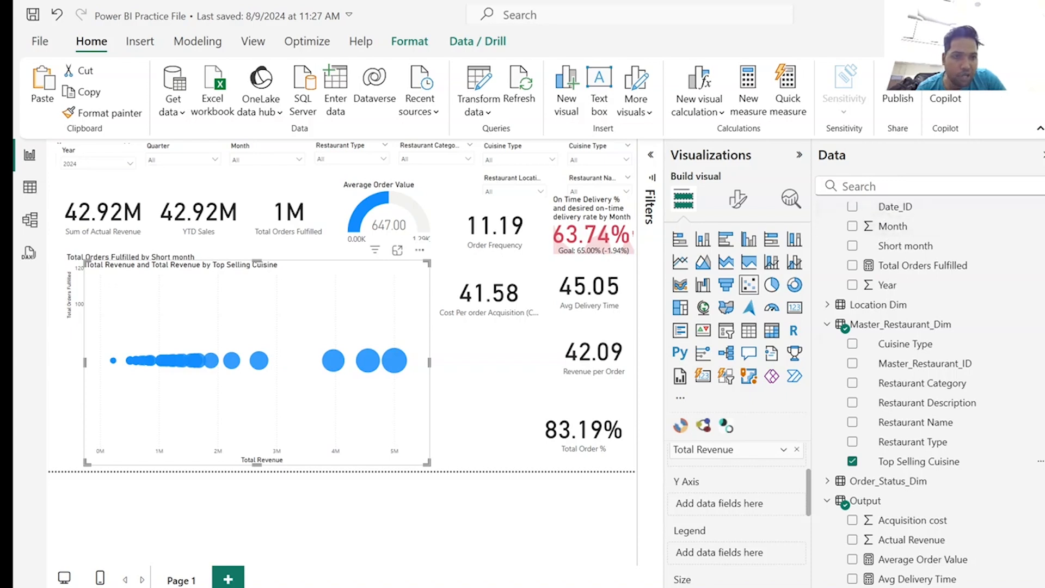
{"action": "left_click", "coordinate": [882, 187]}
{"action": "type", "text": "gr"}
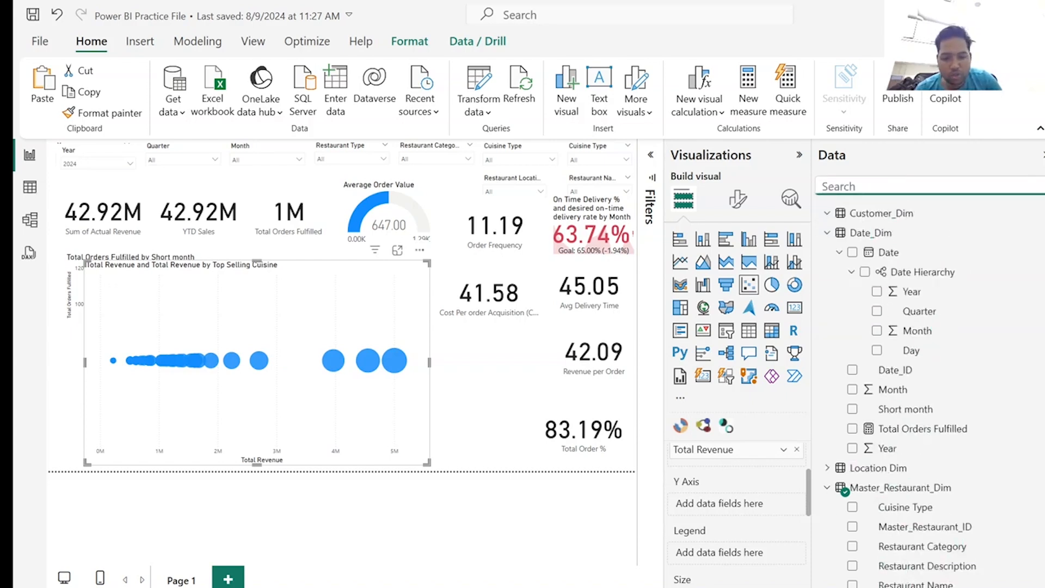
{"action": "type", "text": "o"}
{"action": "key", "text": "BackSpace"}
{"action": "key", "text": "BackSpace"}
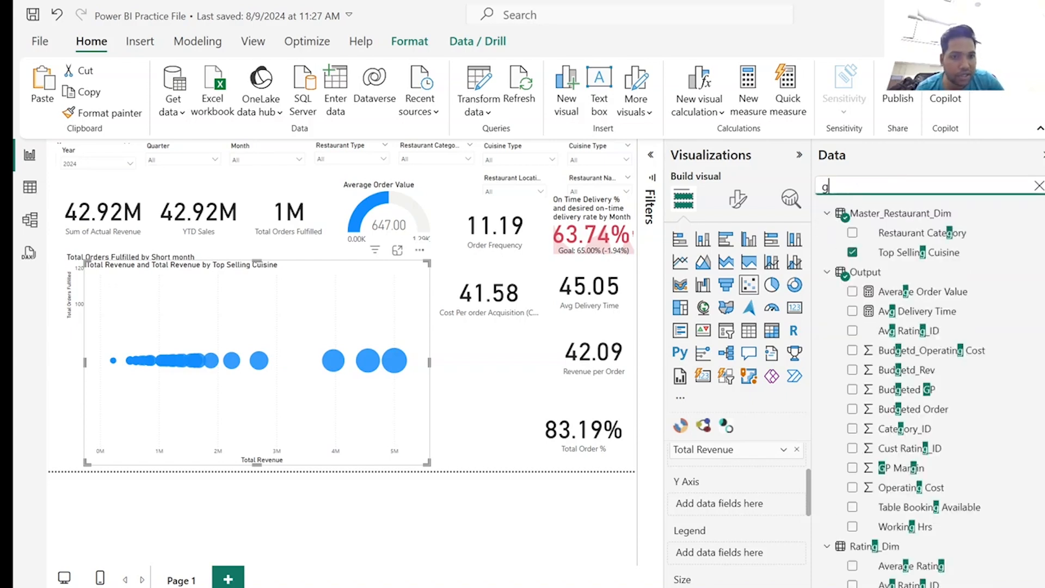
{"action": "key", "text": "BackSpace"}
{"action": "type", "text": "op"}
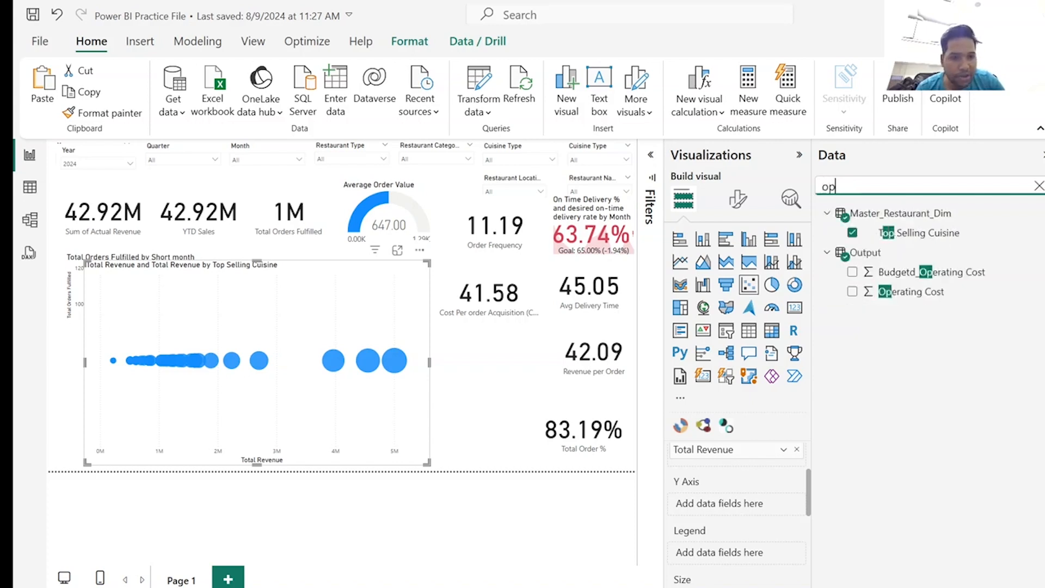
{"action": "scroll", "coordinate": [696, 526], "scroll_direction": "up", "scroll_amount": 3}
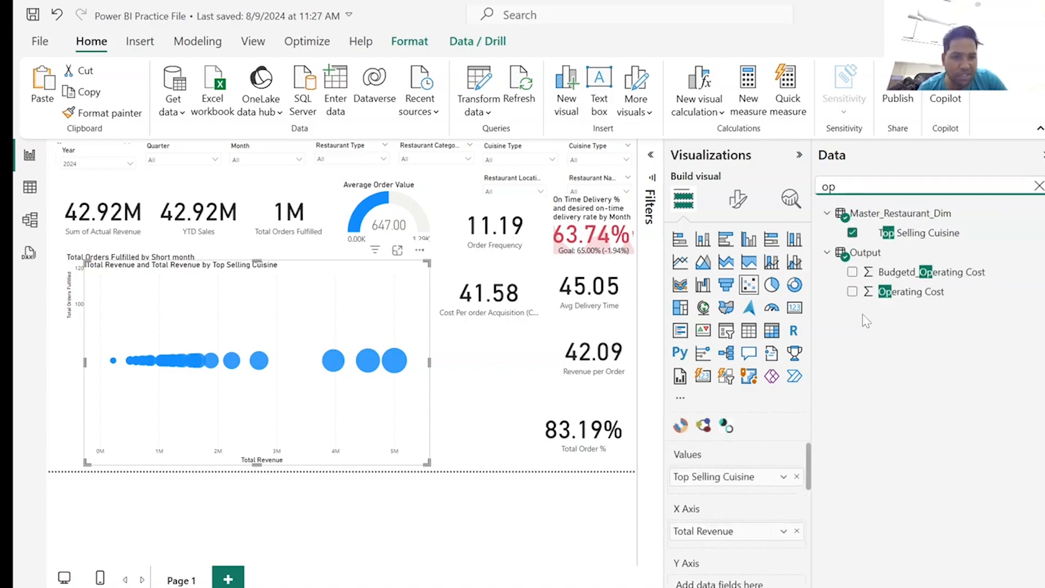
{"action": "left_click", "coordinate": [854, 294]}
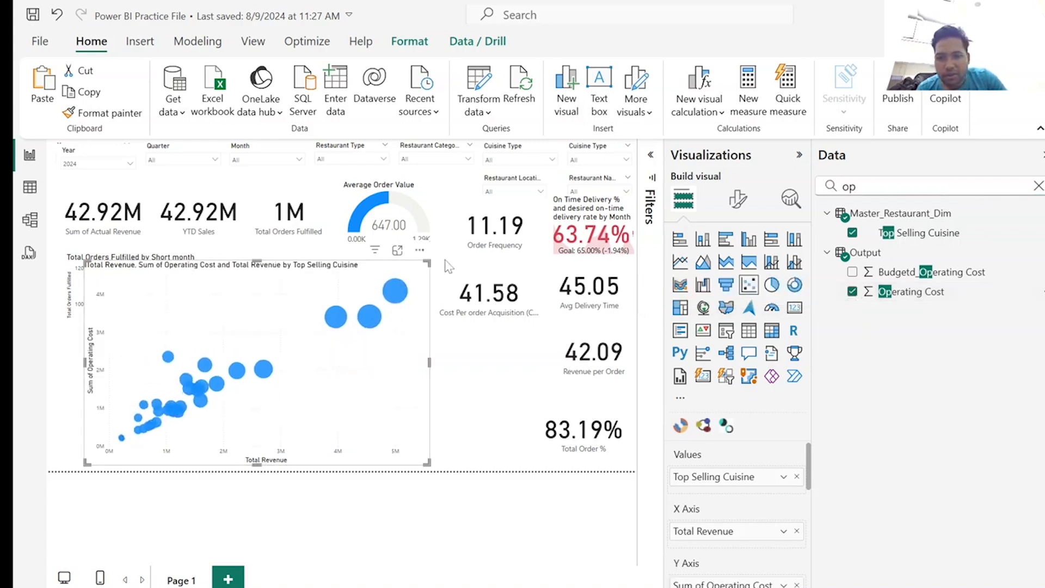
Shrink the scatter chart from its upper corner and inspect the values of its largest bubbles.
{"action": "left_click_drag", "start_coordinate": [428, 263], "coordinate": [379, 290]}
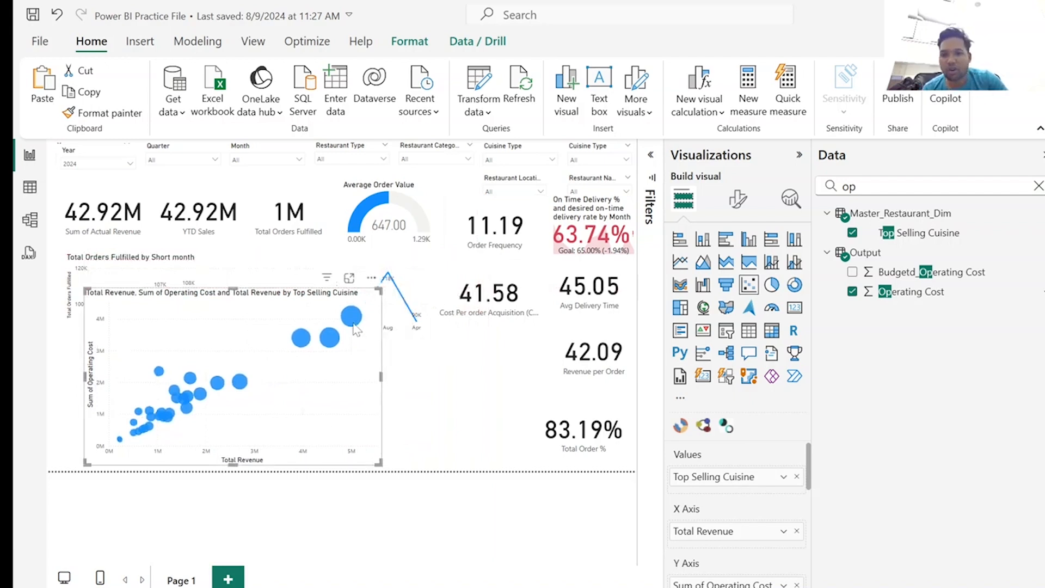
{"action": "mouse_move", "coordinate": [356, 330]}
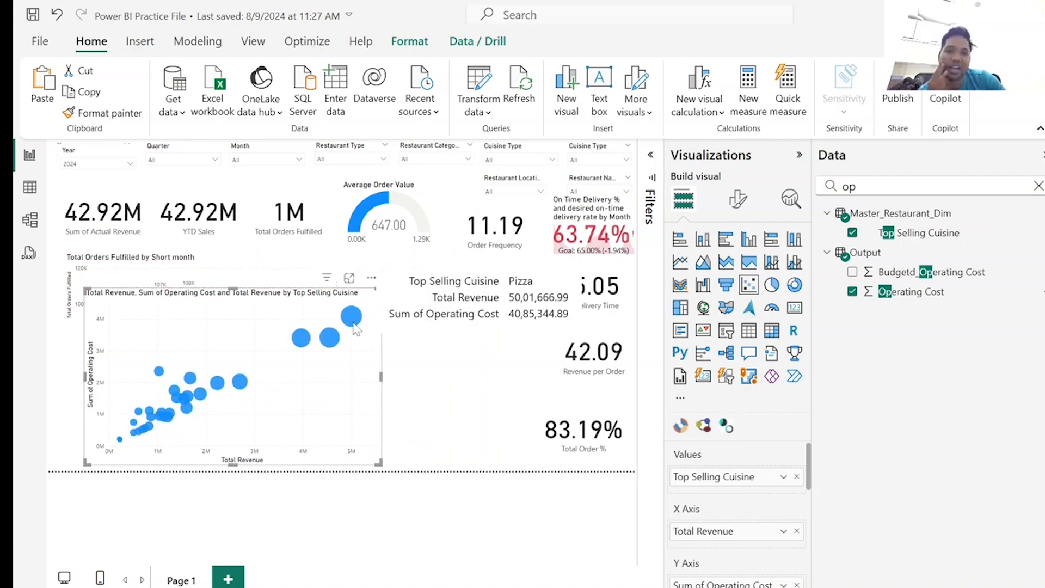
{"action": "mouse_move", "coordinate": [335, 345]}
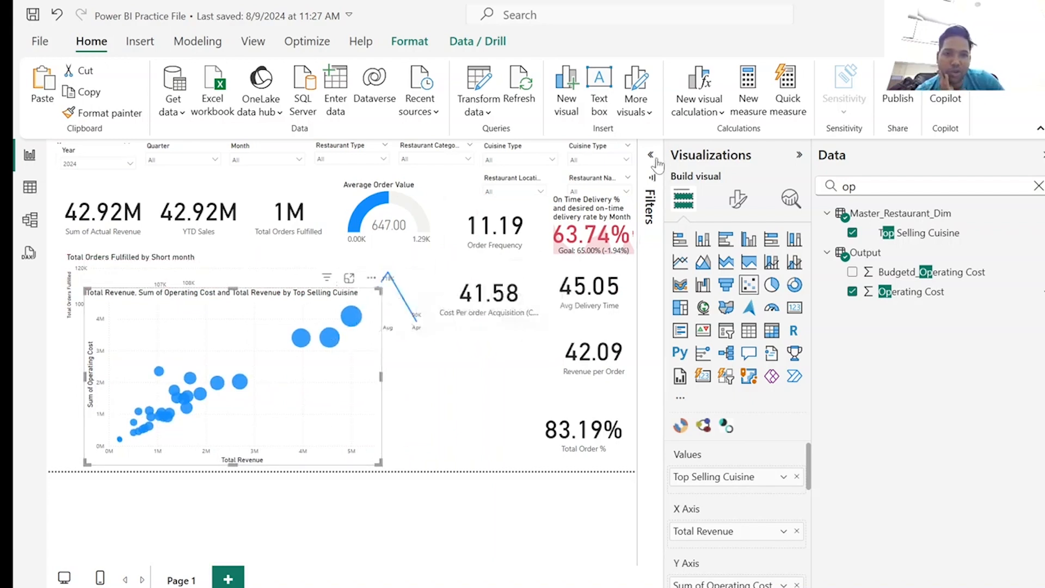
Review the Top Selling Cuisine filter options available for the scatter chart.
{"action": "left_click", "coordinate": [651, 201]}
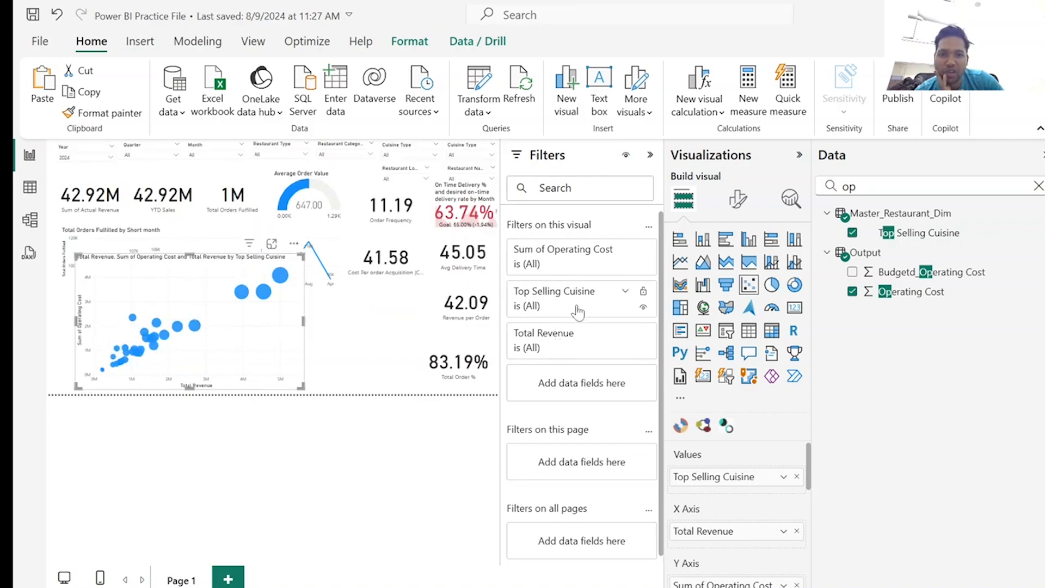
{"action": "left_click", "coordinate": [626, 295]}
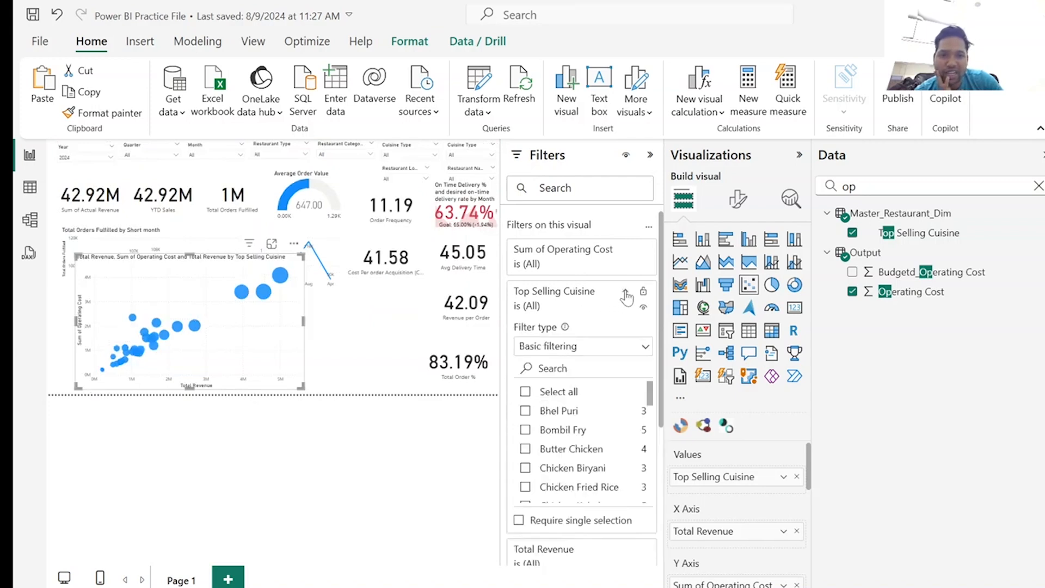
{"action": "scroll", "coordinate": [526, 430], "scroll_direction": "down", "scroll_amount": 3}
{"action": "scroll", "coordinate": [526, 429], "scroll_direction": "up", "scroll_amount": 3}
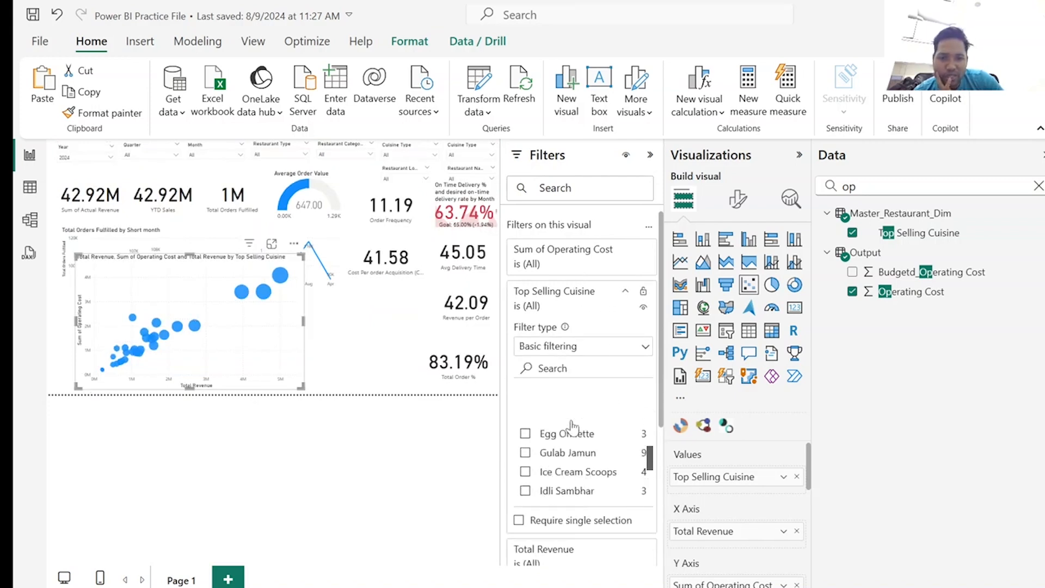
{"action": "left_click", "coordinate": [625, 291]}
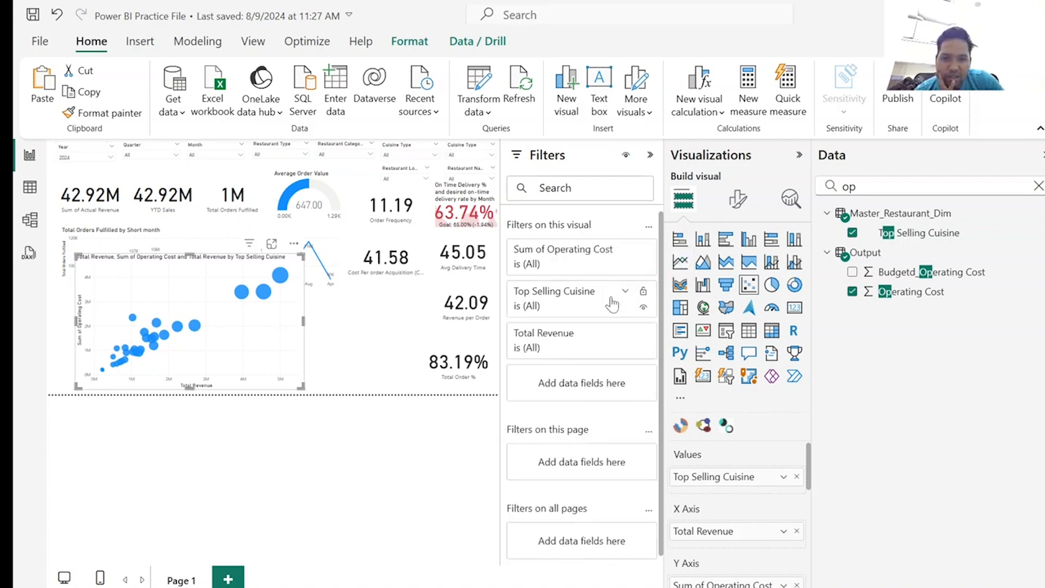
Filter the scatter chart to items whose Total Revenue is greater than 2500000.
{"action": "left_click", "coordinate": [624, 335]}
{"action": "left_click", "coordinate": [610, 391]}
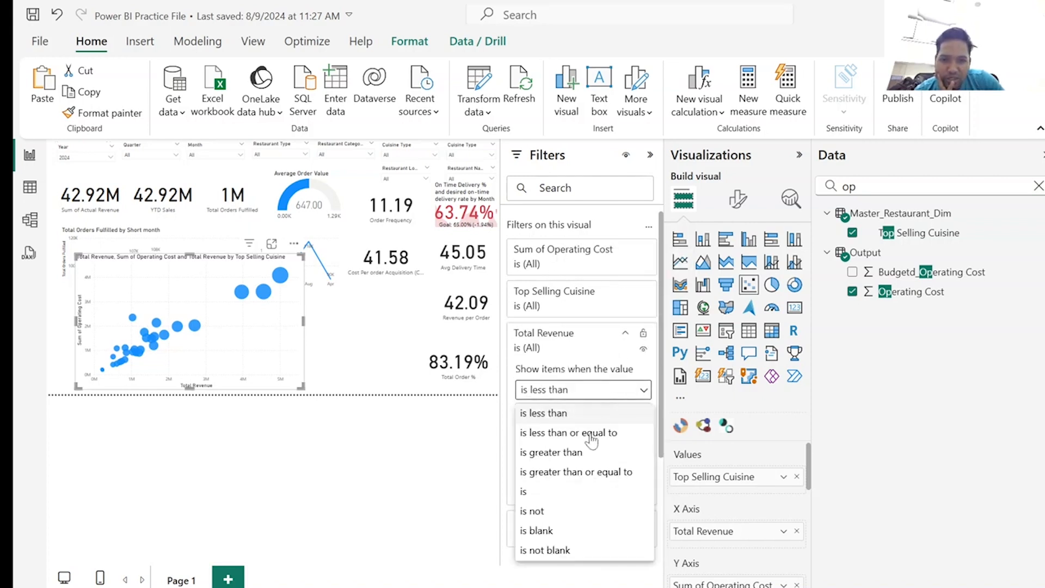
{"action": "left_click", "coordinate": [572, 453]}
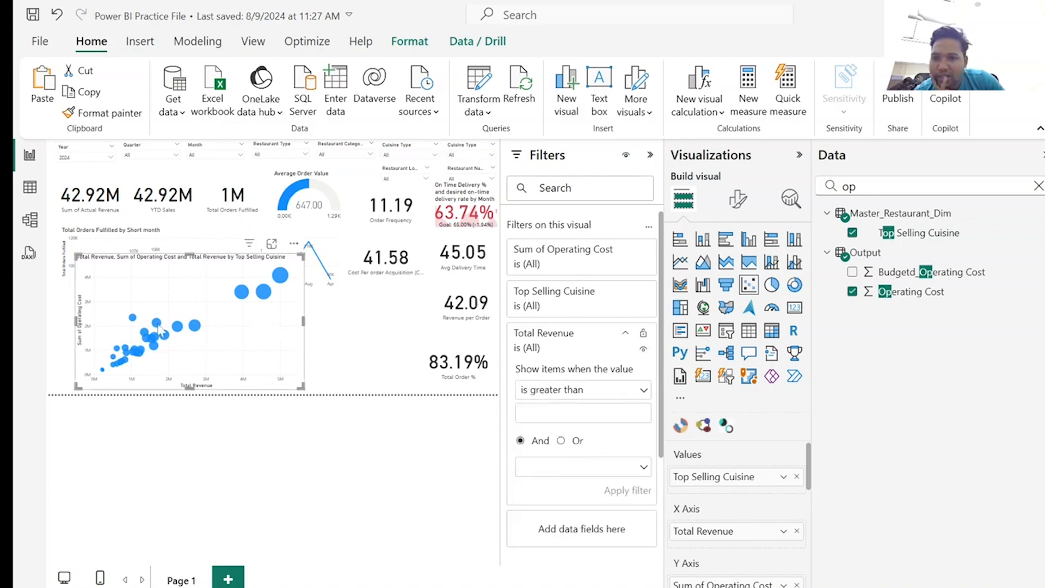
{"action": "mouse_move", "coordinate": [246, 294]}
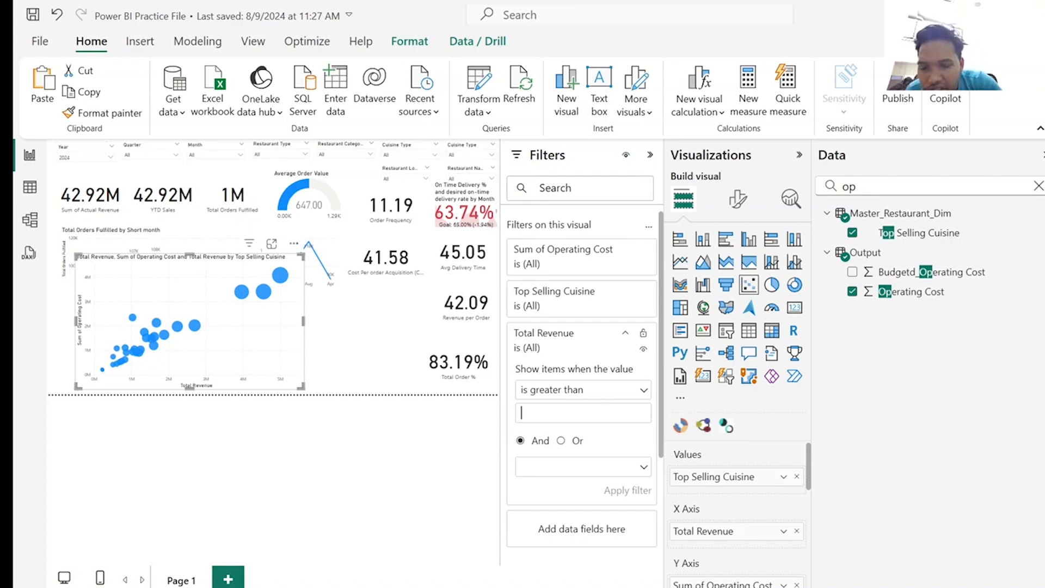
{"action": "type", "text": "25000000"}
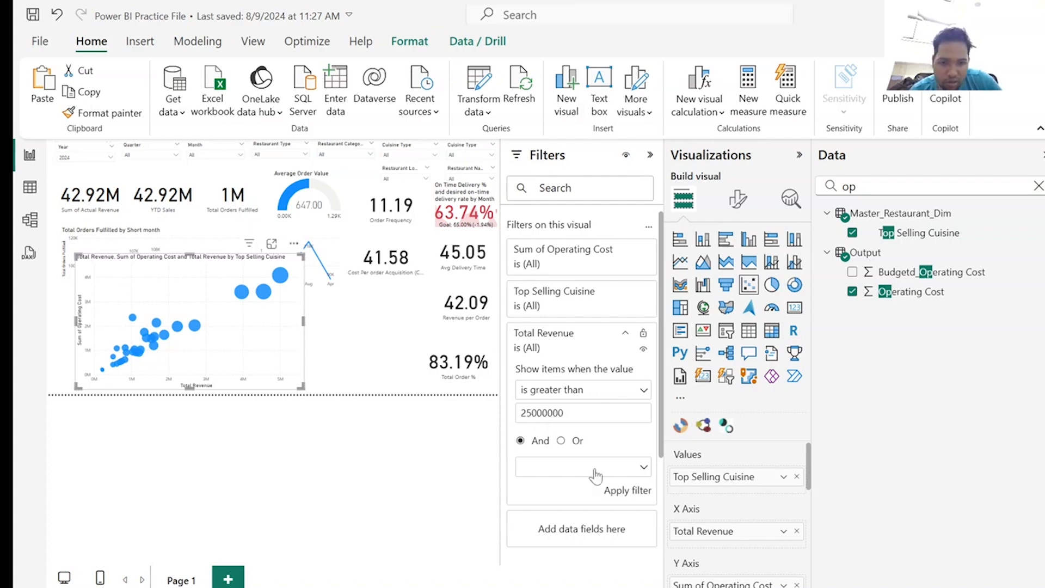
{"action": "left_click", "coordinate": [627, 493]}
{"action": "left_click", "coordinate": [564, 412]}
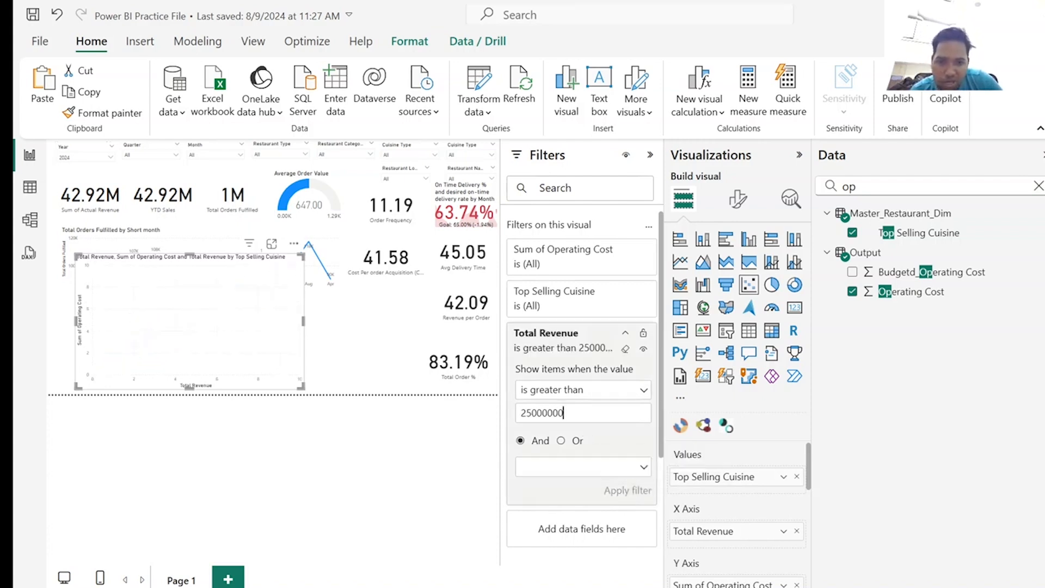
{"action": "key", "text": "BackSpace"}
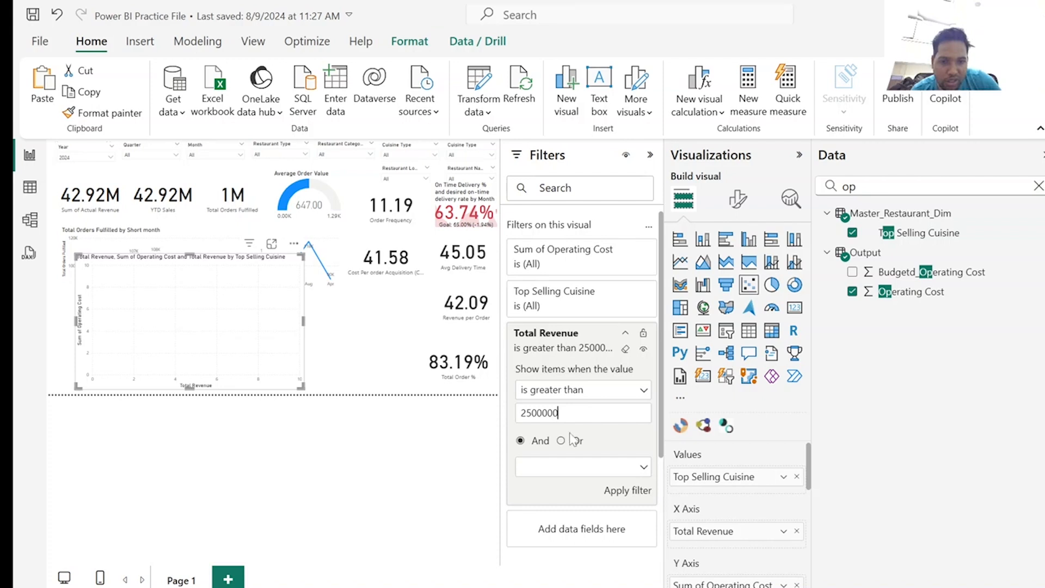
{"action": "left_click", "coordinate": [638, 492]}
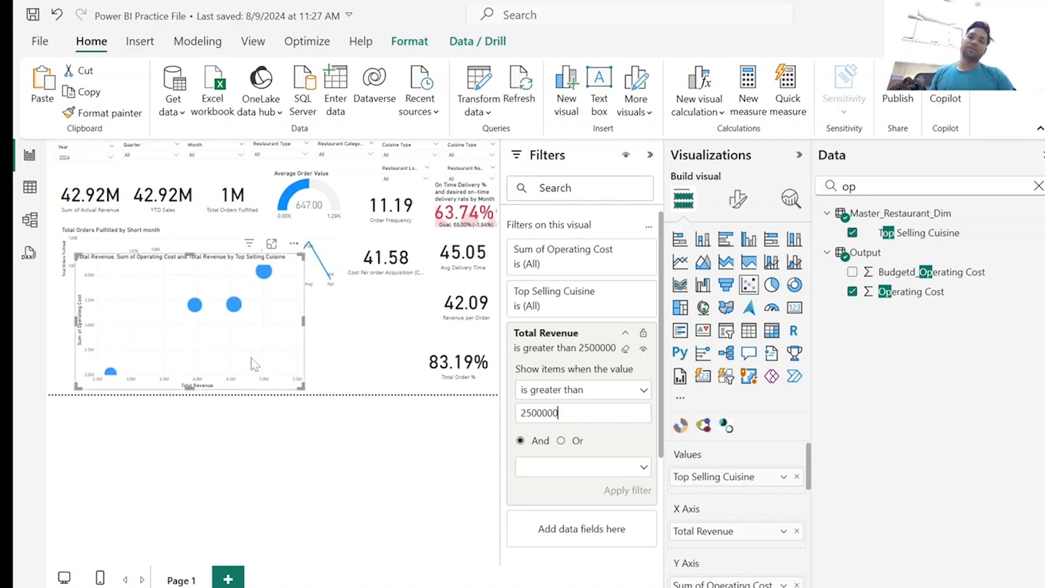
Collapse the Filters and Visualizations panes and shrink the scatter chart so it sits below the monthly orders line chart.
{"action": "left_click", "coordinate": [650, 154]}
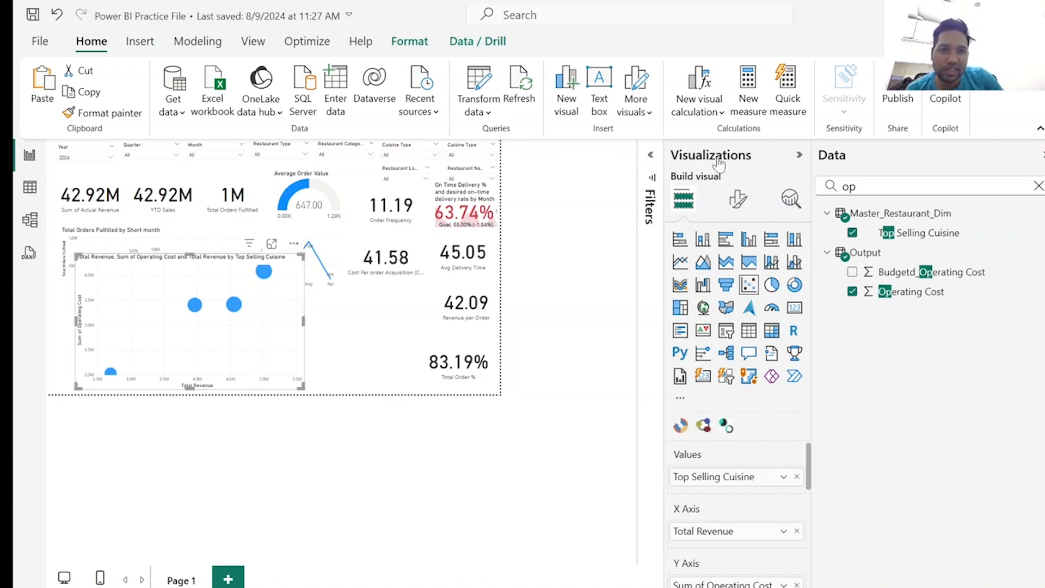
{"action": "left_click", "coordinate": [798, 158]}
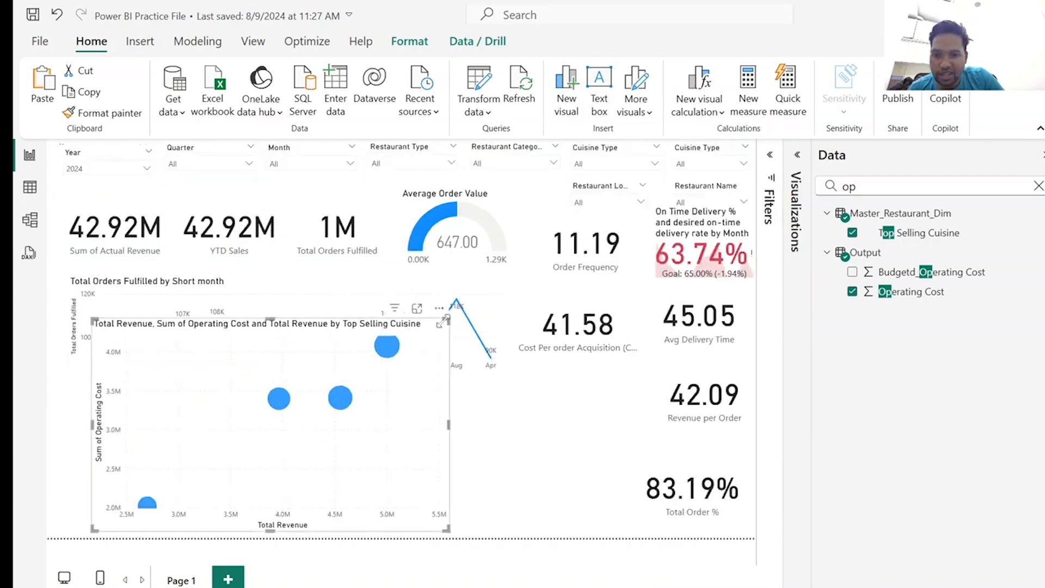
{"action": "left_click_drag", "start_coordinate": [441, 325], "coordinate": [386, 377]}
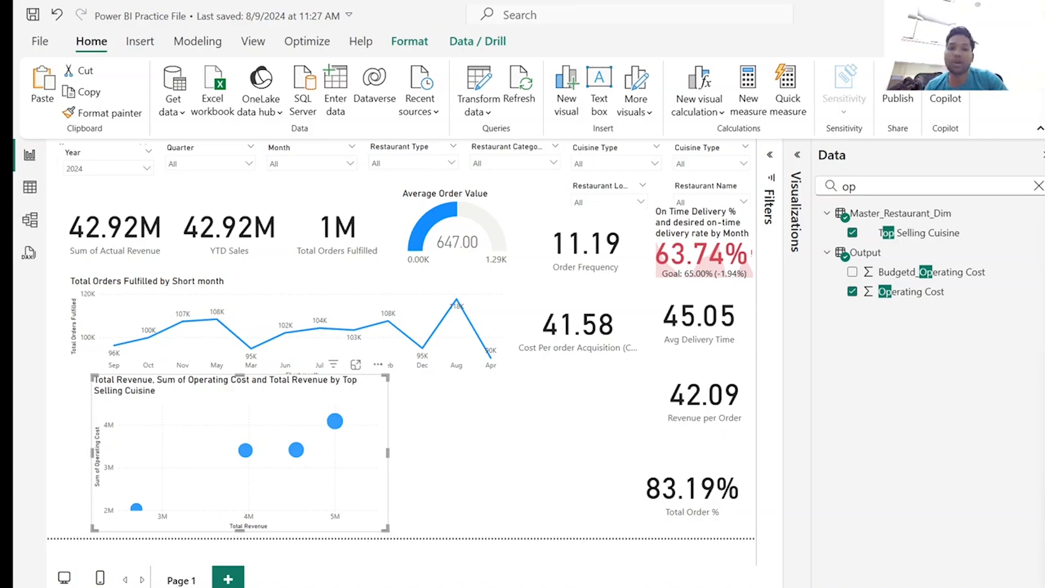
Switch to the Zomato Dashboard (2) report, maximize it and collapse its Visualizations pane to view the DARK MODE Summary page.
{"action": "left_click_drag", "start_coordinate": [1044, 191], "coordinate": [767, 101]}
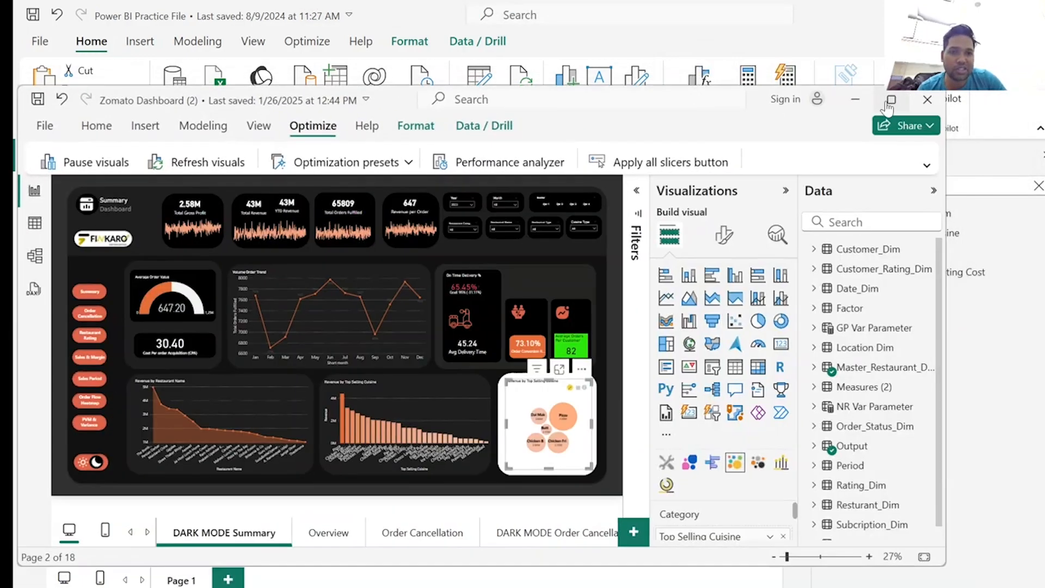
{"action": "left_click", "coordinate": [888, 101]}
{"action": "left_click", "coordinate": [899, 105]}
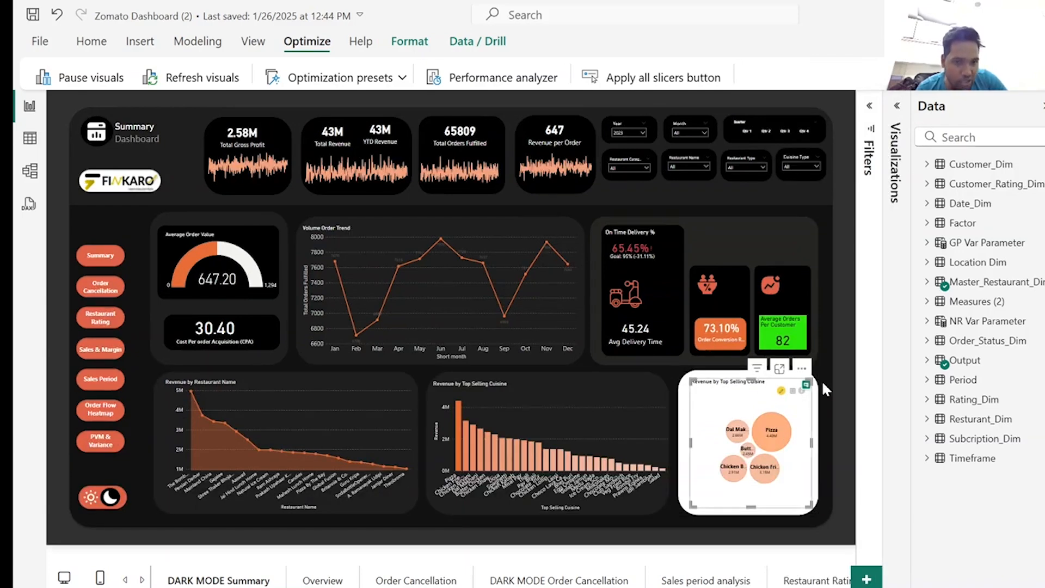
Look at the options for adding more visuals and at the Volume Order Trend chart in the reference dashboard.
{"action": "left_click", "coordinate": [897, 107]}
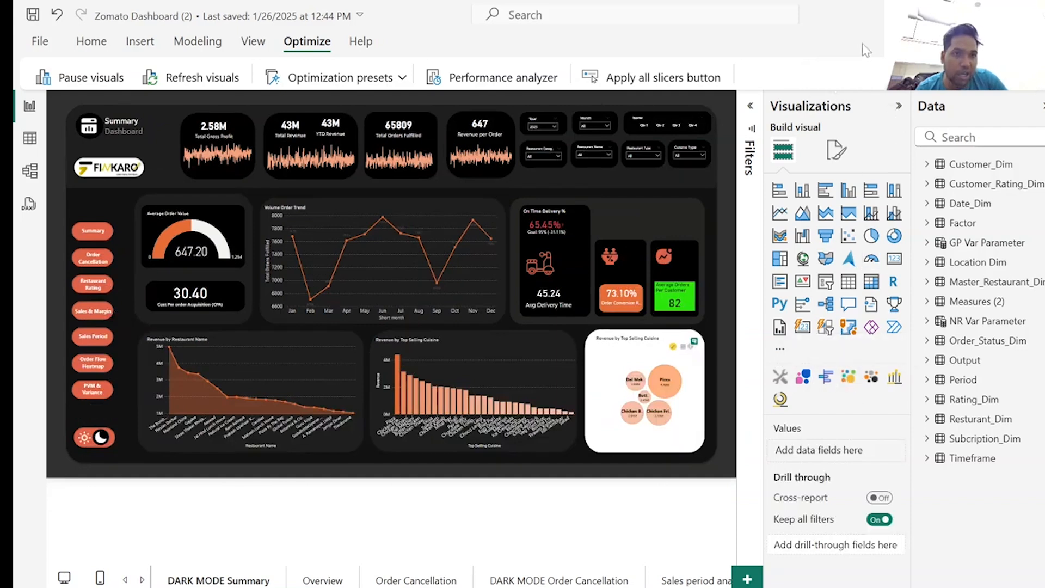
{"action": "left_click", "coordinate": [780, 351]}
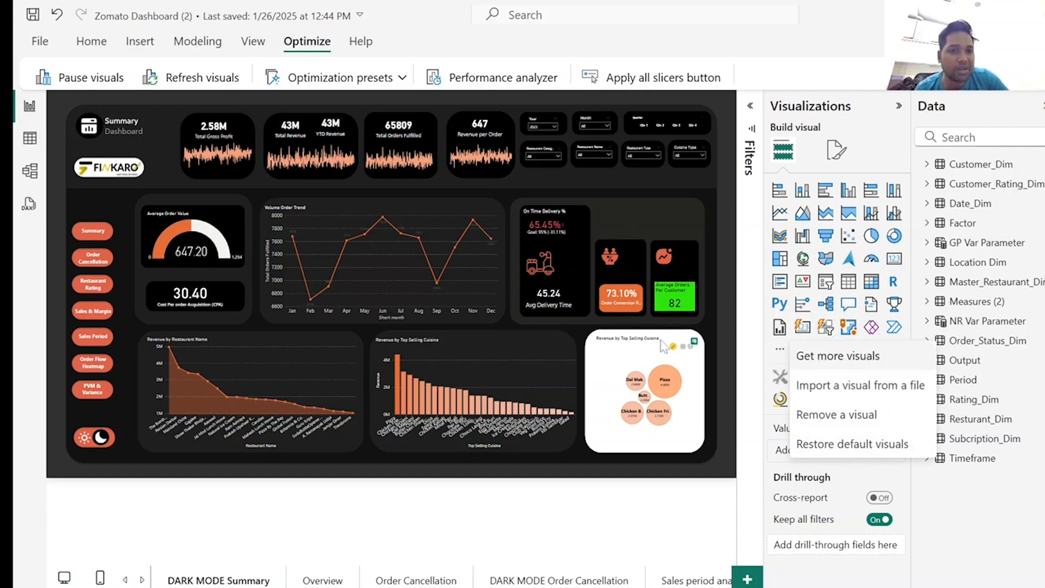
{"action": "left_click", "coordinate": [719, 396]}
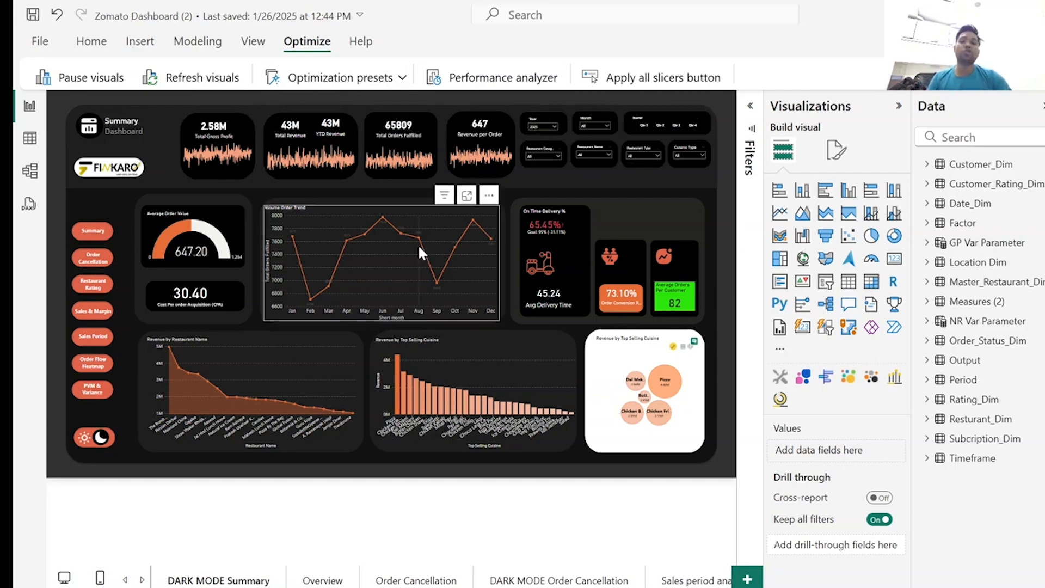
{"action": "mouse_move", "coordinate": [419, 247]}
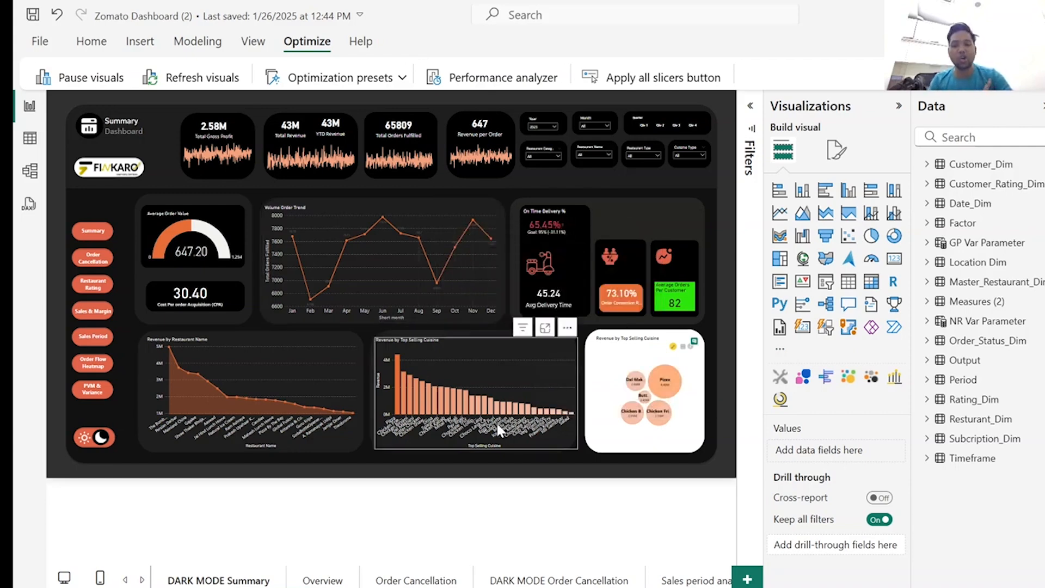
{"action": "left_click", "coordinate": [899, 105]}
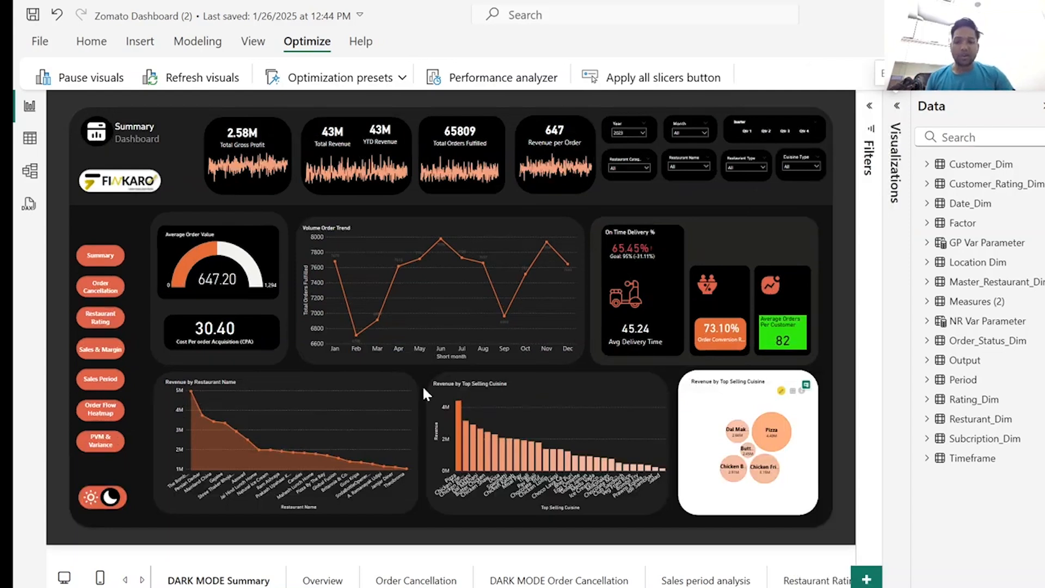
View the Overview and Order Cancellation pages of the reference dashboard.
{"action": "left_click", "coordinate": [323, 580]}
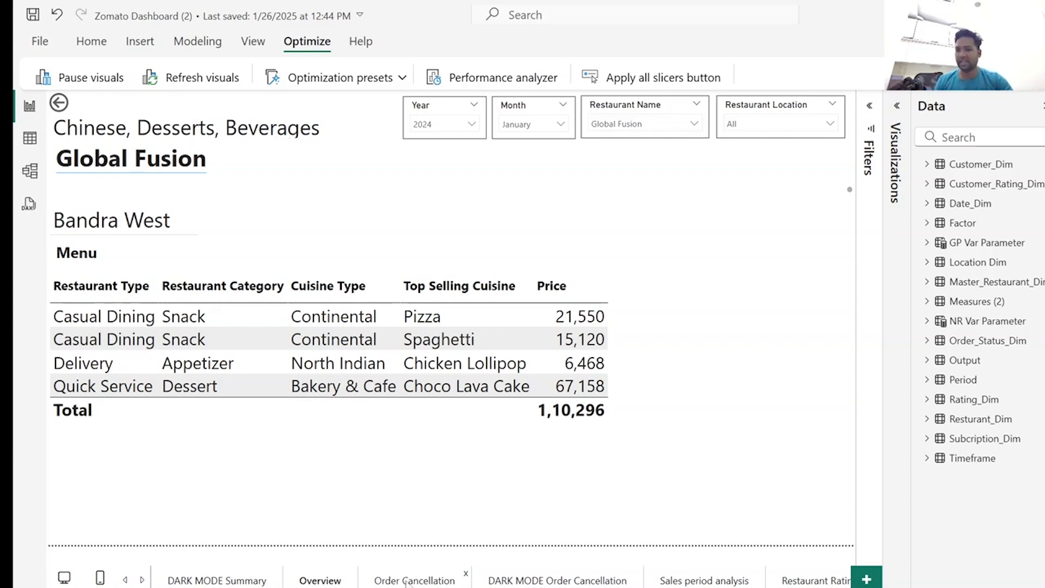
{"action": "left_click", "coordinate": [405, 582]}
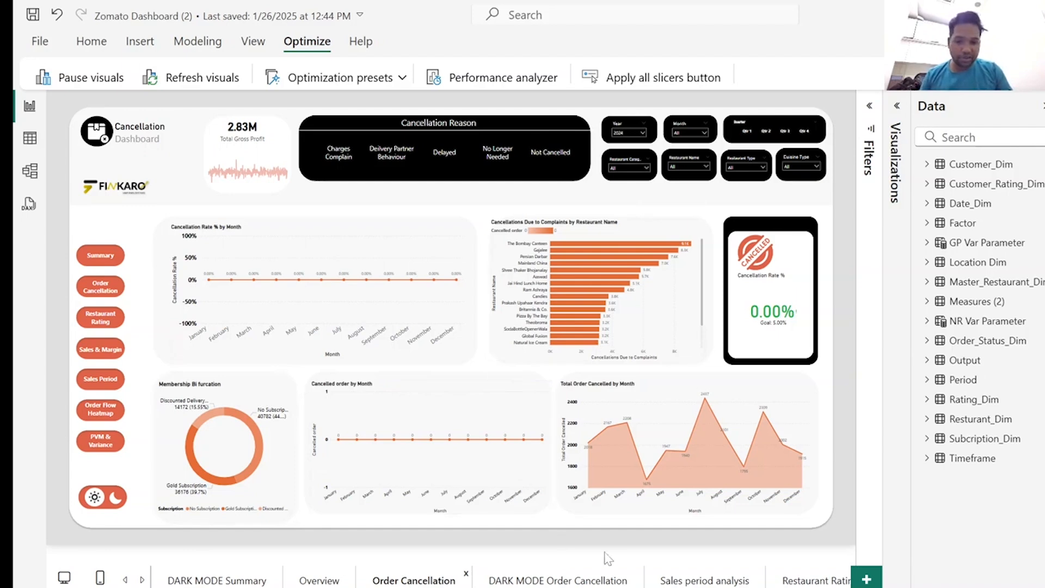
Switch to the Power BI Practice File report and select all the slicers on Page 1 for copying.
{"action": "mouse_move", "coordinate": [642, 585]}
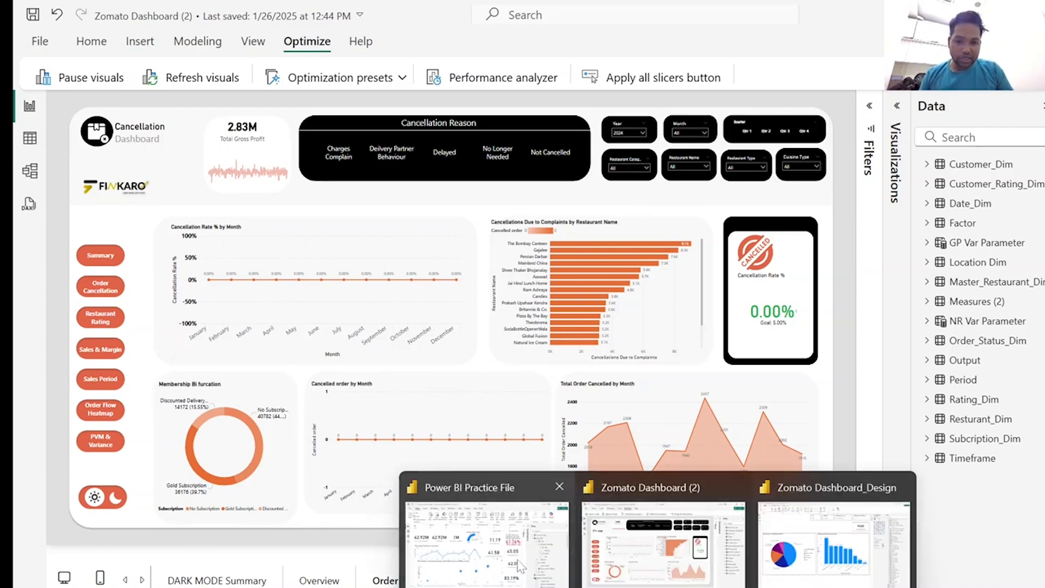
{"action": "left_click", "coordinate": [485, 563]}
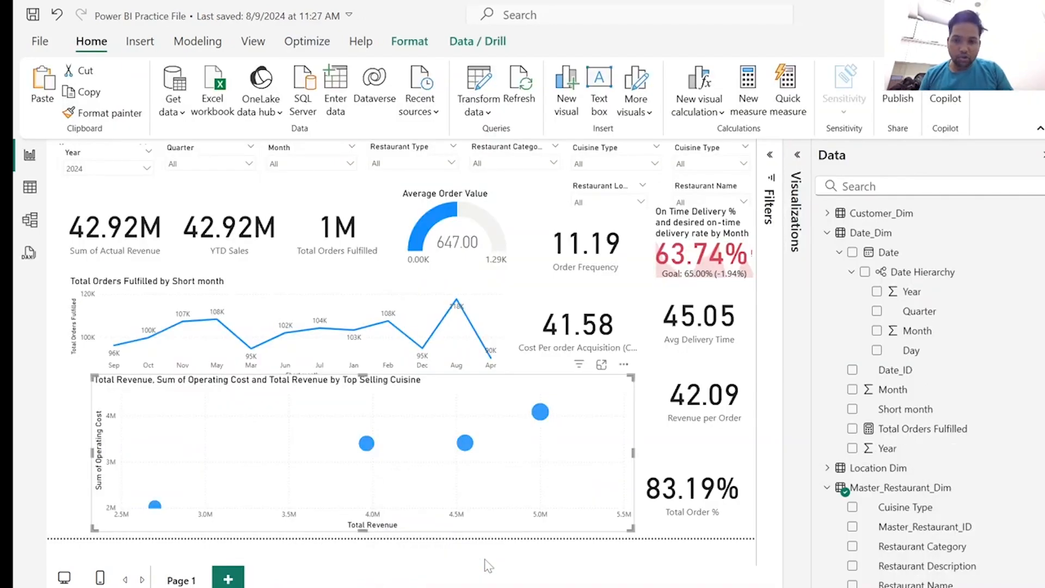
{"action": "left_click", "coordinate": [52, 181]}
{"action": "left_click", "coordinate": [88, 158]}
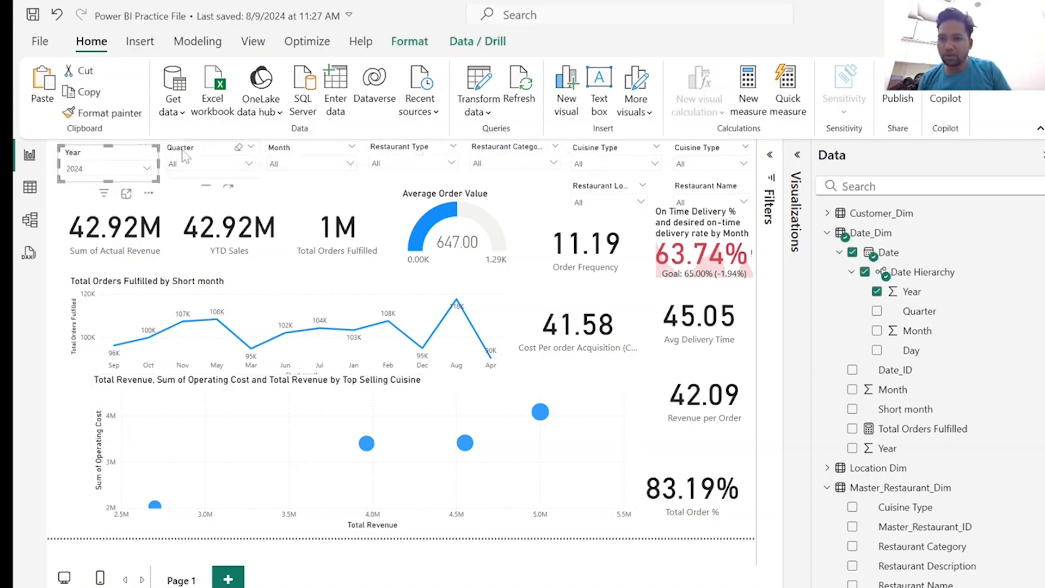
{"action": "left_click", "coordinate": [185, 157], "text": "ctrl"}
{"action": "left_click", "coordinate": [315, 157], "text": "ctrl"}
{"action": "left_click", "coordinate": [414, 157], "text": "ctrl"}
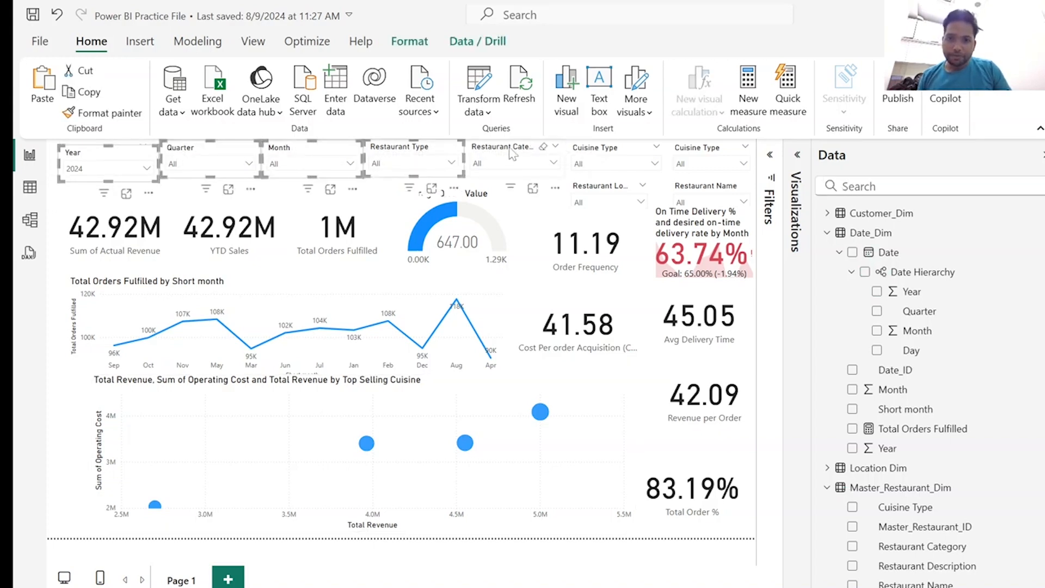
{"action": "left_click", "coordinate": [612, 154], "text": "ctrl"}
{"action": "left_click", "coordinate": [709, 154], "text": "ctrl"}
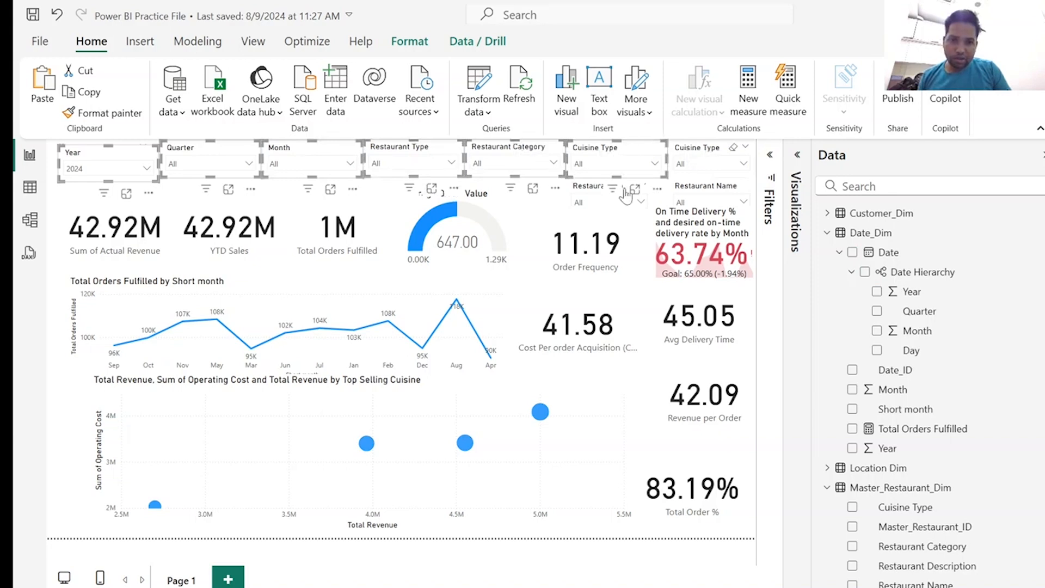
{"action": "left_click", "coordinate": [591, 193], "text": "ctrl"}
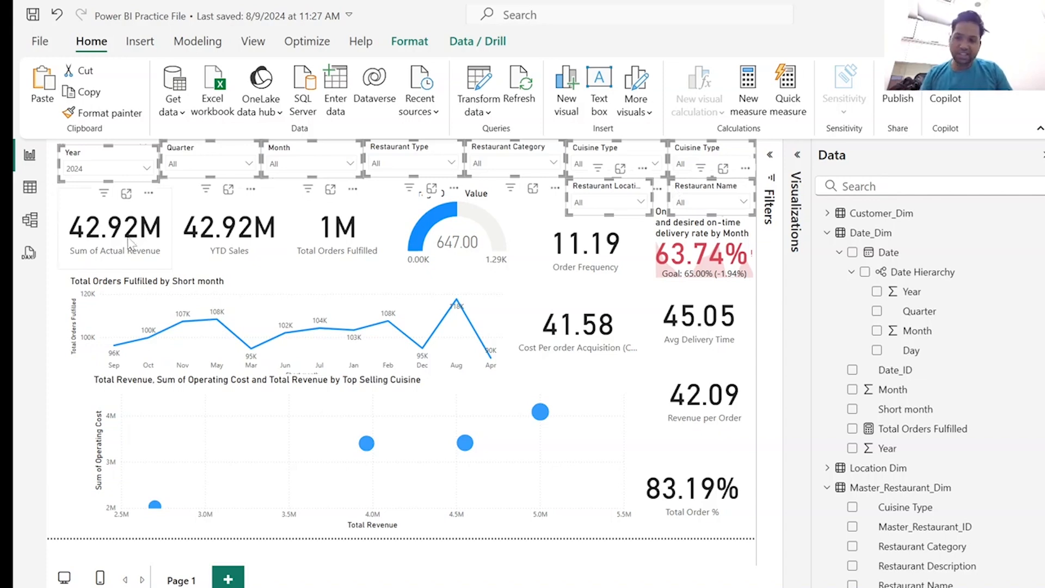
Add a new report page and paste the copied slicers onto it without syncing them.
{"action": "left_click", "coordinate": [228, 580]}
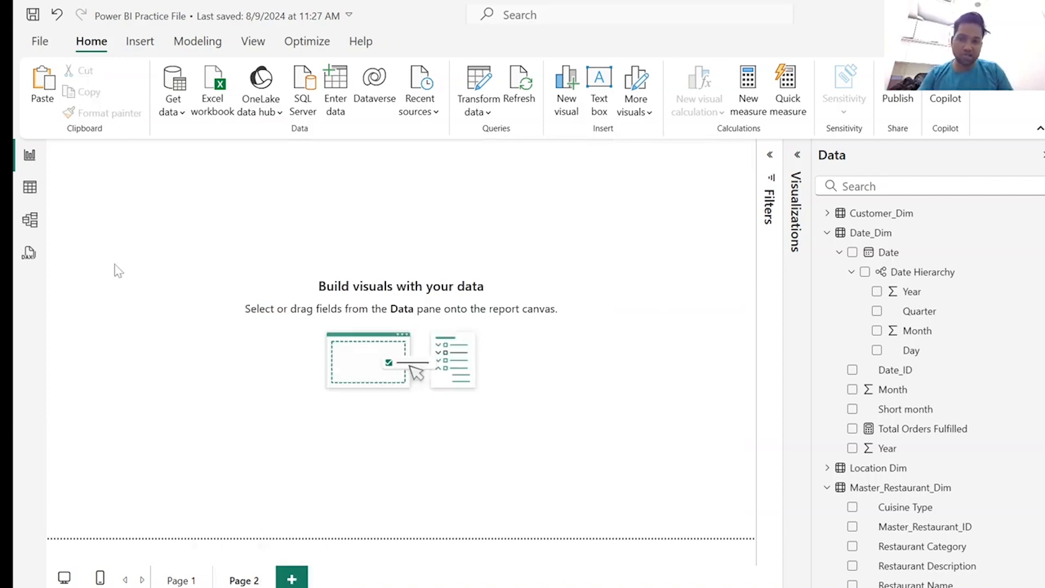
{"action": "key", "text": "ctrl+v"}
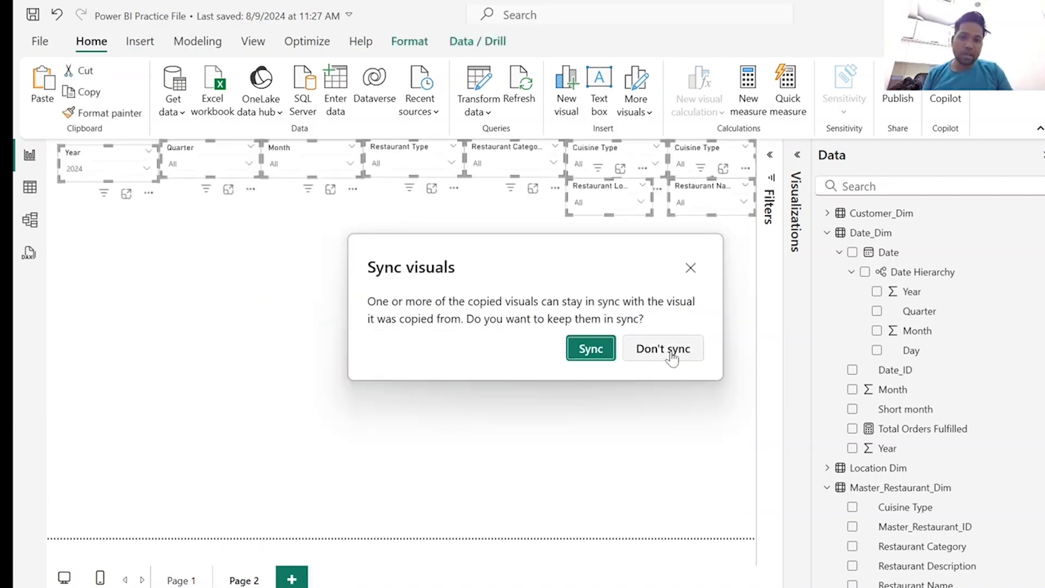
{"action": "left_click", "coordinate": [663, 349]}
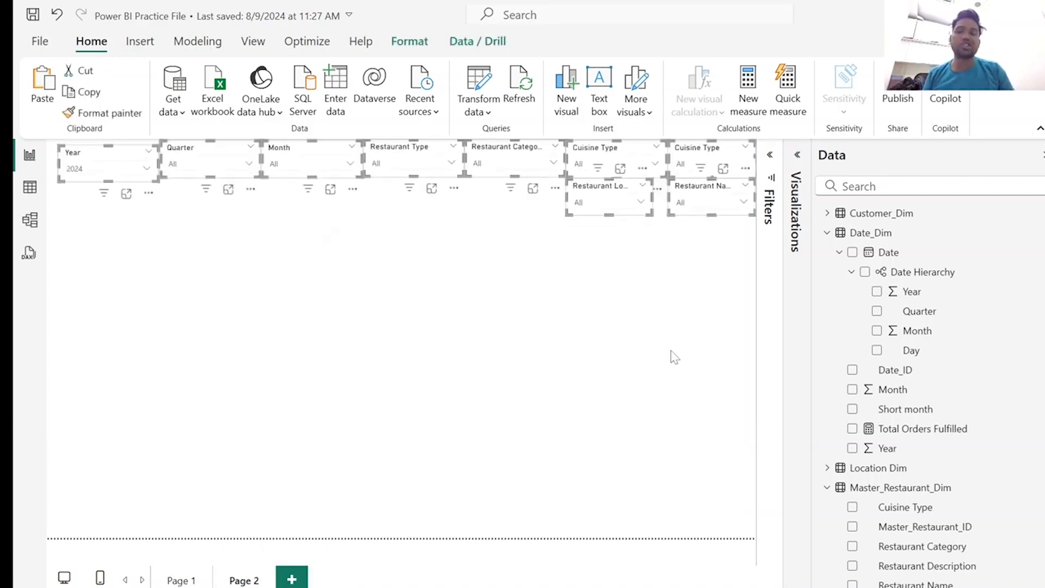
{"action": "left_click", "coordinate": [472, 362]}
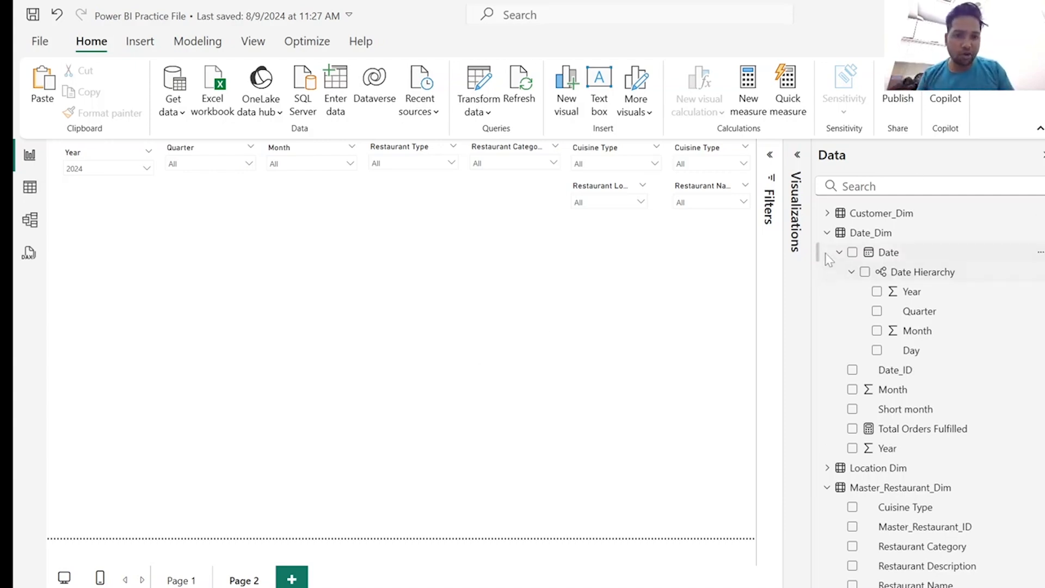
Collapse the Date_Dim and Master_Restaurant_Dim tables, expand the Visualizations pane and narrow the Data pane.
{"action": "left_click", "coordinate": [828, 233]}
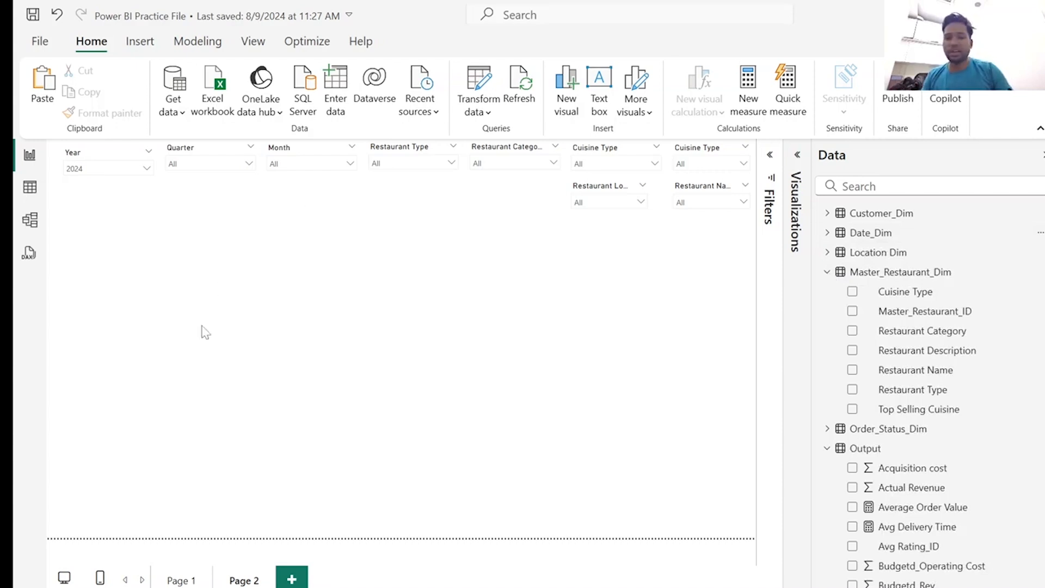
{"action": "left_click", "coordinate": [828, 272]}
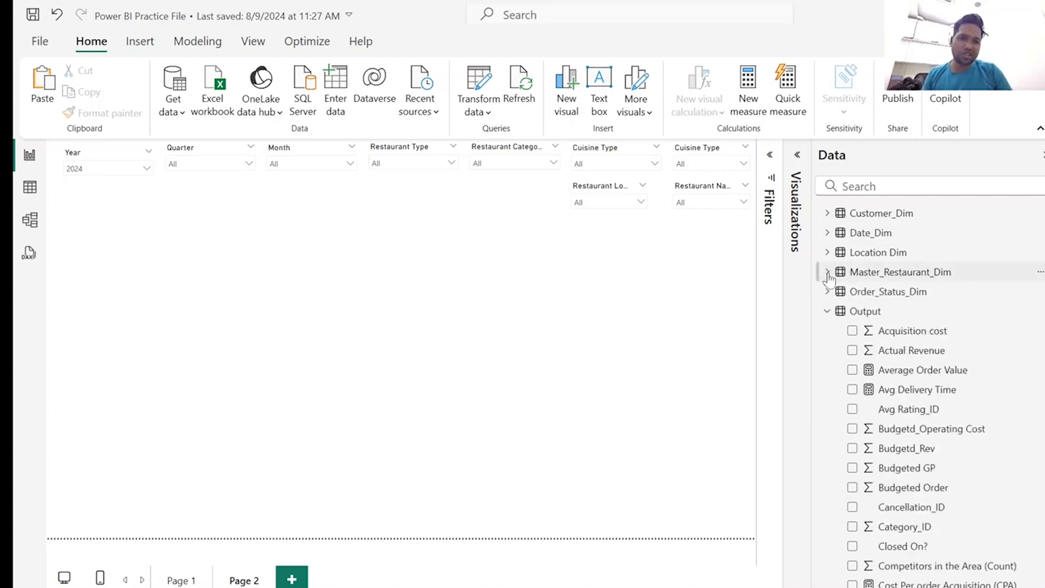
{"action": "left_click", "coordinate": [798, 158]}
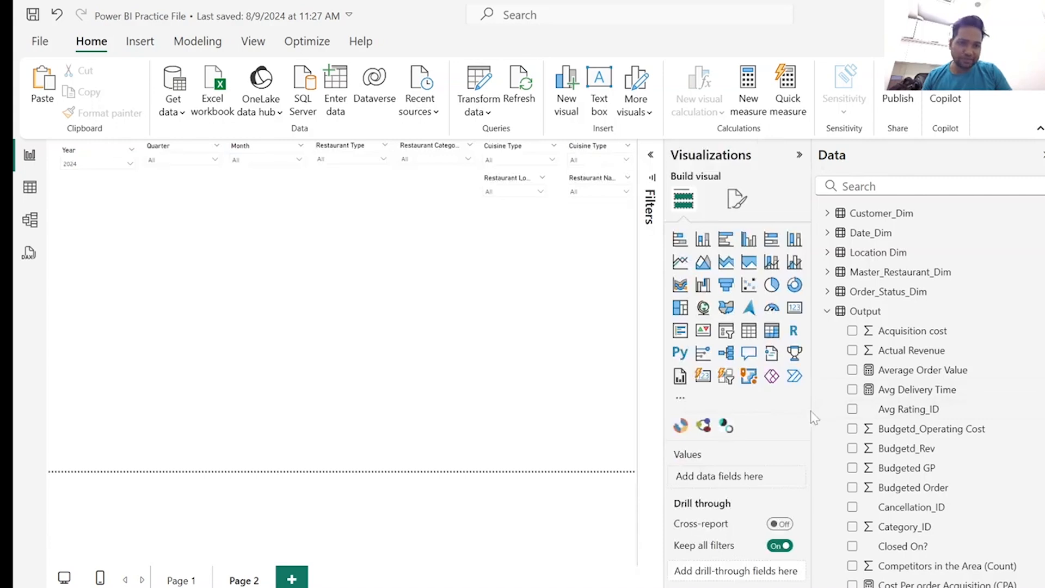
{"action": "left_click_drag", "start_coordinate": [812, 411], "coordinate": [920, 419]}
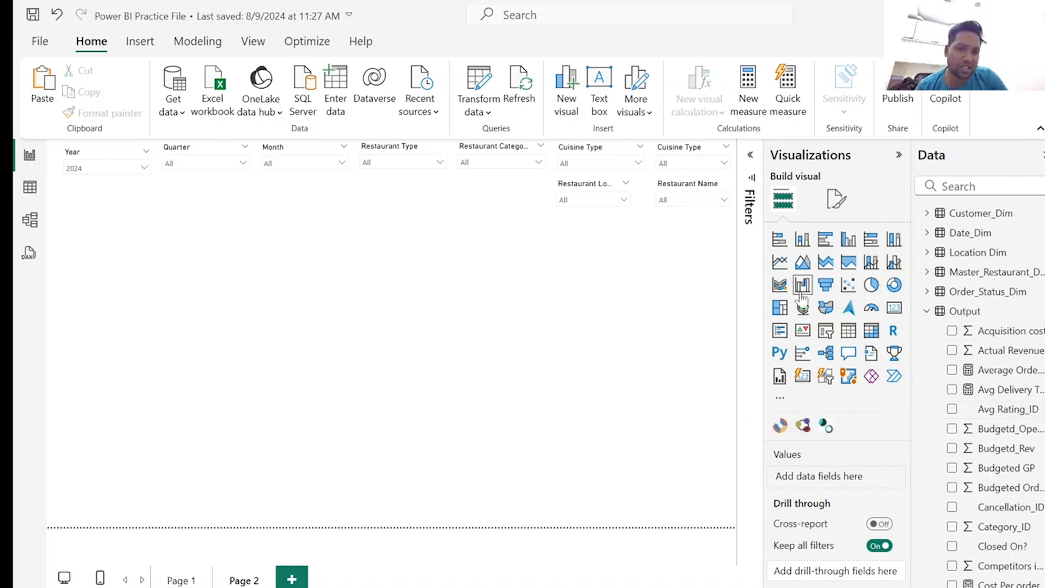
Add a donut chart to Page 2 and enlarge it to fill the space below the Year, Quarter and Month slicers.
{"action": "left_click", "coordinate": [893, 287]}
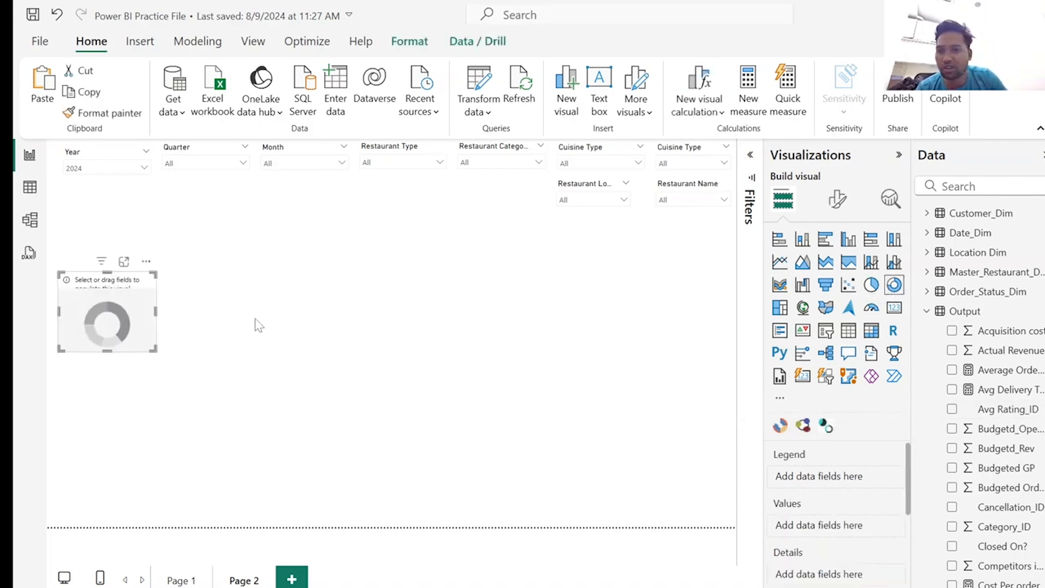
{"action": "left_click_drag", "start_coordinate": [158, 272], "coordinate": [243, 205]}
{"action": "left_click_drag", "start_coordinate": [243, 351], "coordinate": [342, 527]}
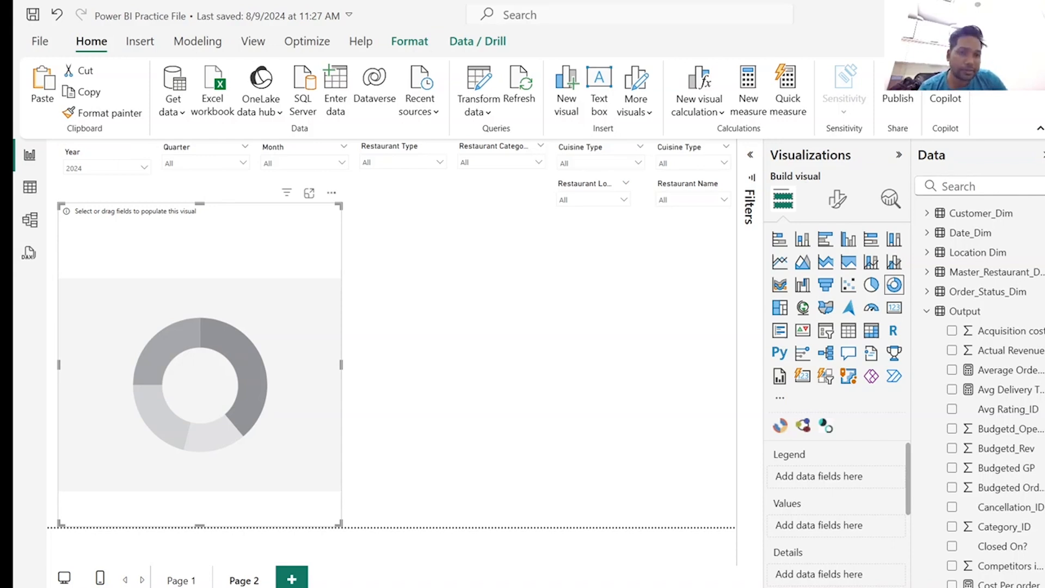
Assign Top Selling Cuisine to the donut chart's legend and Total Revenue to its values.
{"action": "left_click", "coordinate": [962, 187]}
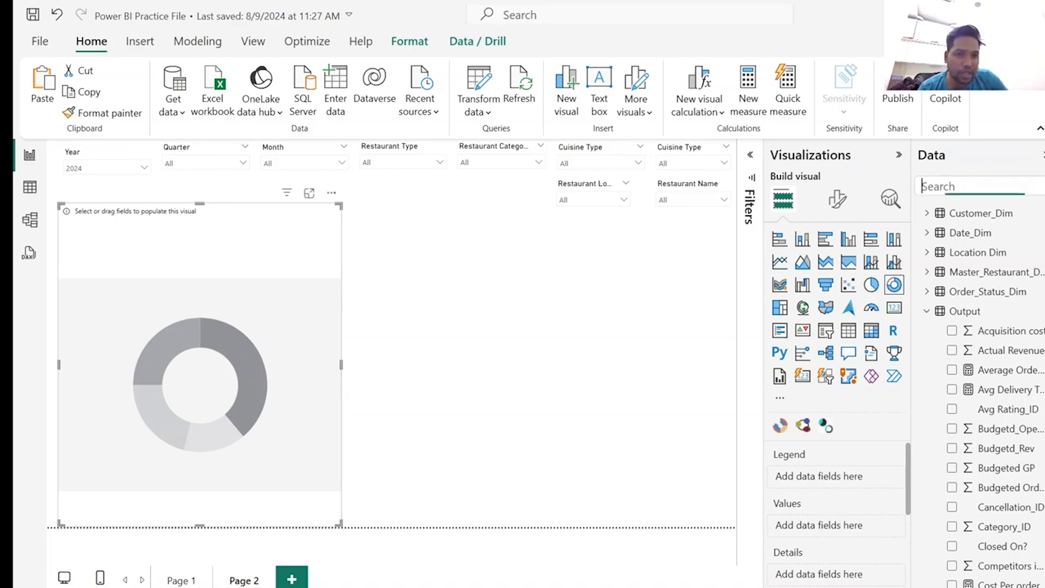
{"action": "type", "text": "top"}
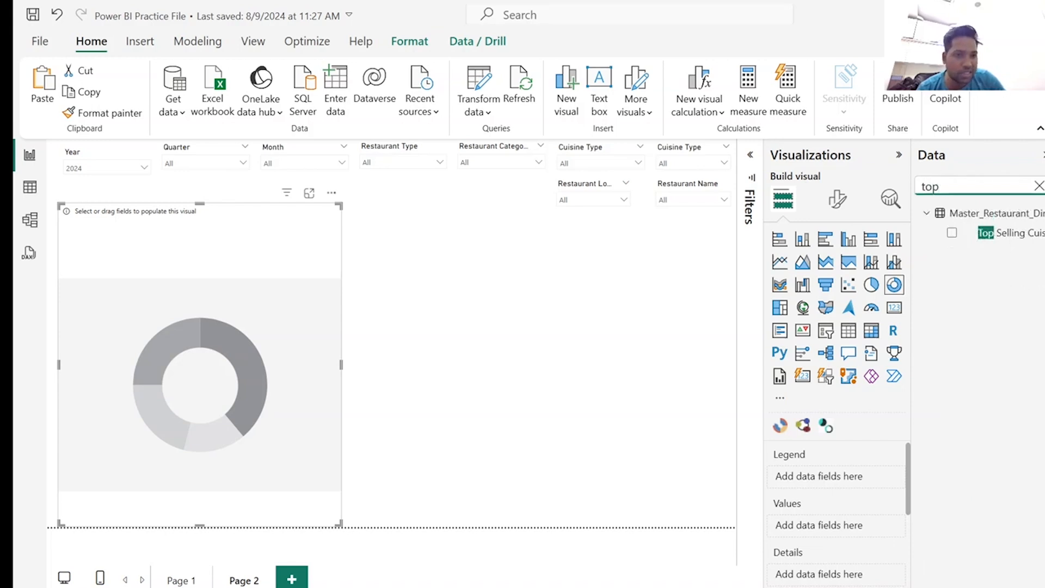
{"action": "left_click", "coordinate": [952, 233]}
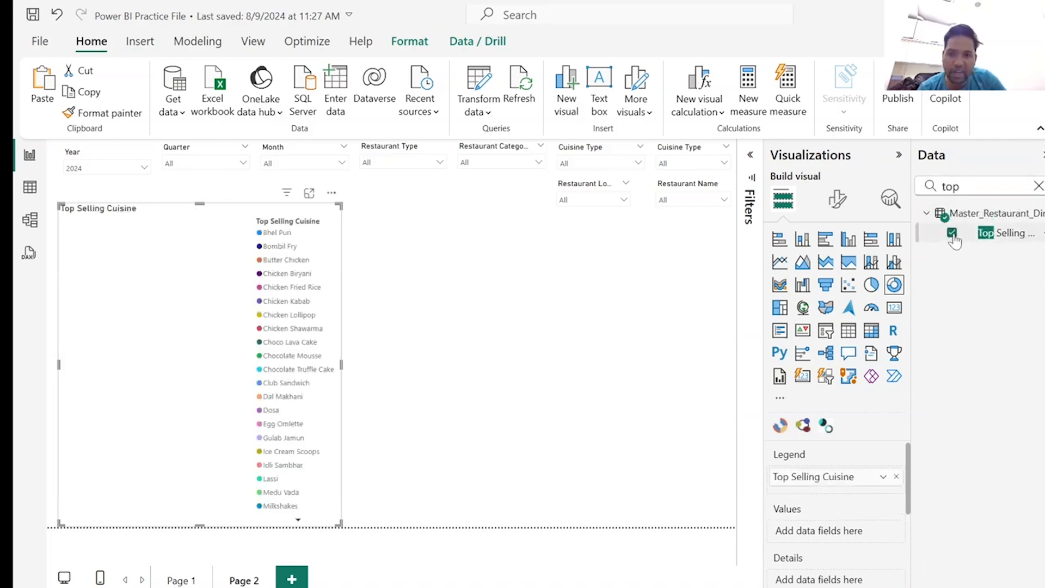
{"action": "left_click", "coordinate": [937, 186]}
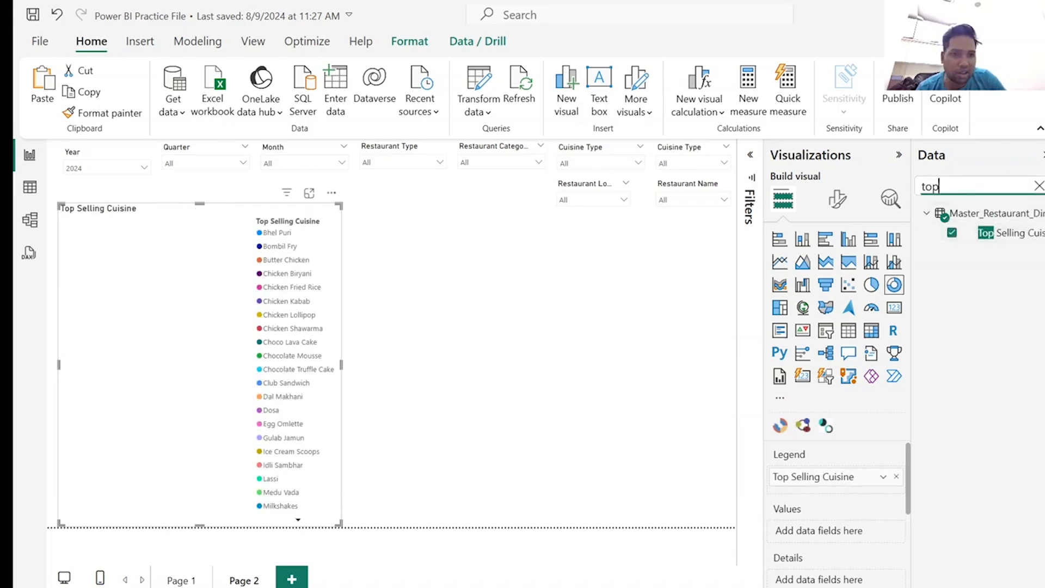
{"action": "left_click_drag", "start_coordinate": [938, 186], "coordinate": [911, 186]}
{"action": "type", "text": "rev"}
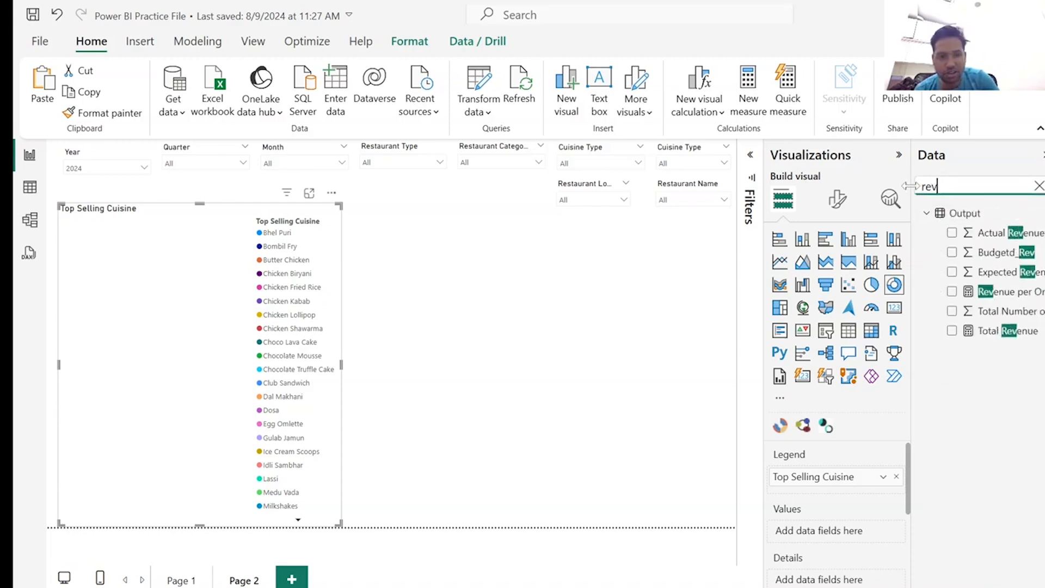
{"action": "left_click", "coordinate": [951, 331]}
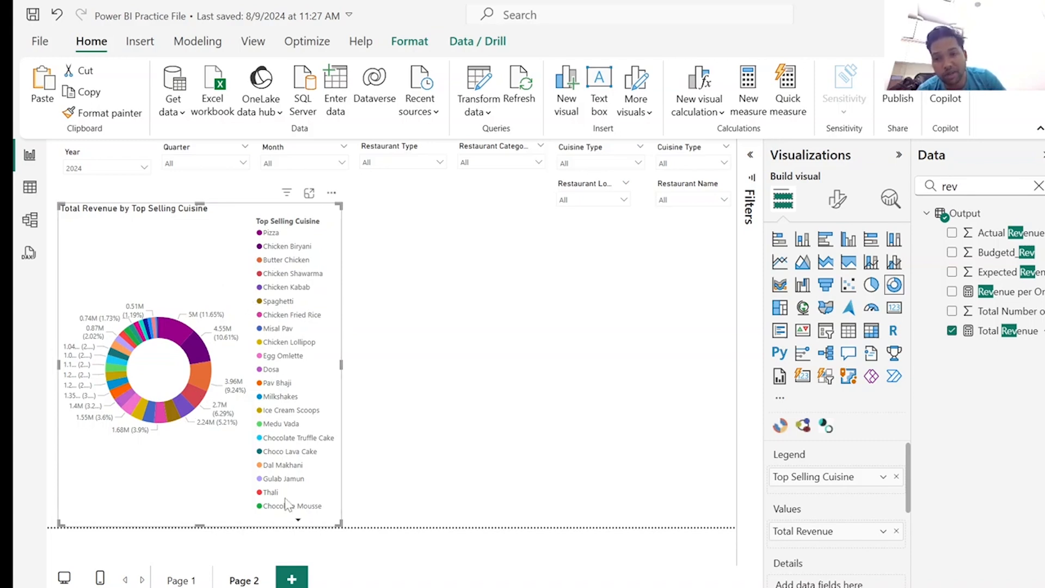
Look through the full cuisine legend of the donut chart and widen the Data pane.
{"action": "left_click", "coordinate": [298, 520]}
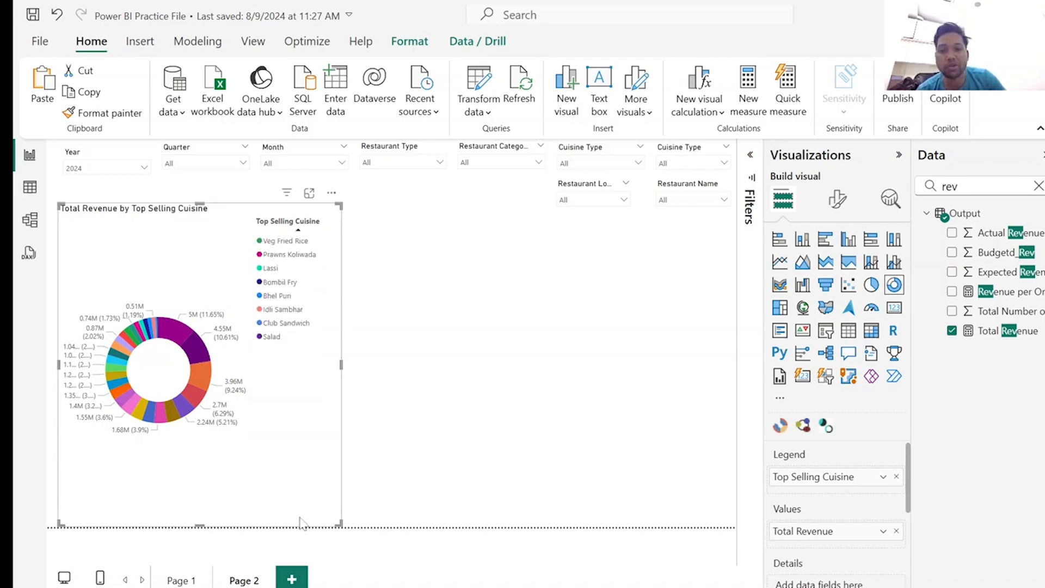
{"action": "left_click", "coordinate": [299, 231]}
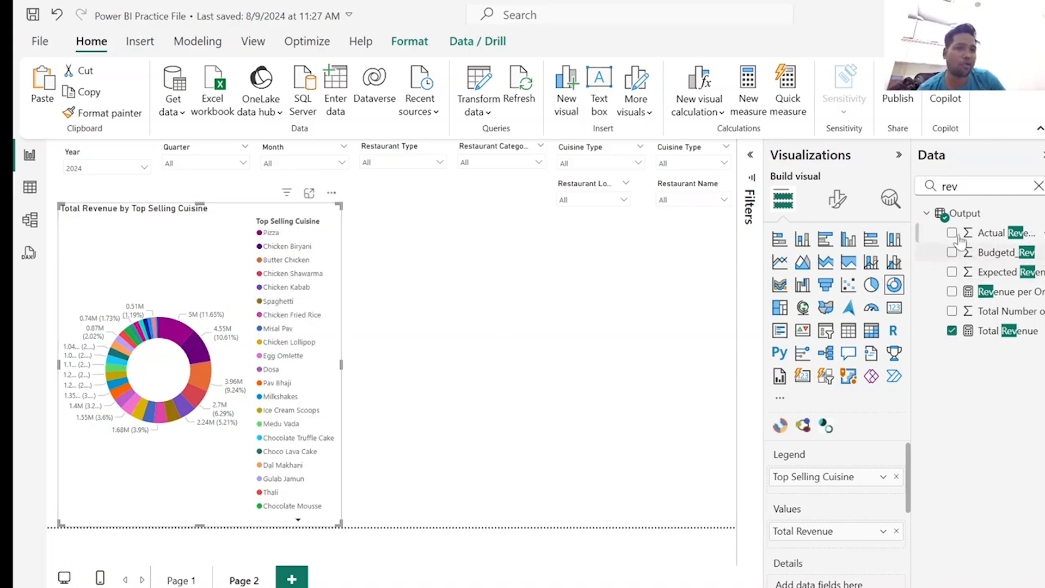
{"action": "left_click_drag", "start_coordinate": [912, 248], "coordinate": [841, 248]}
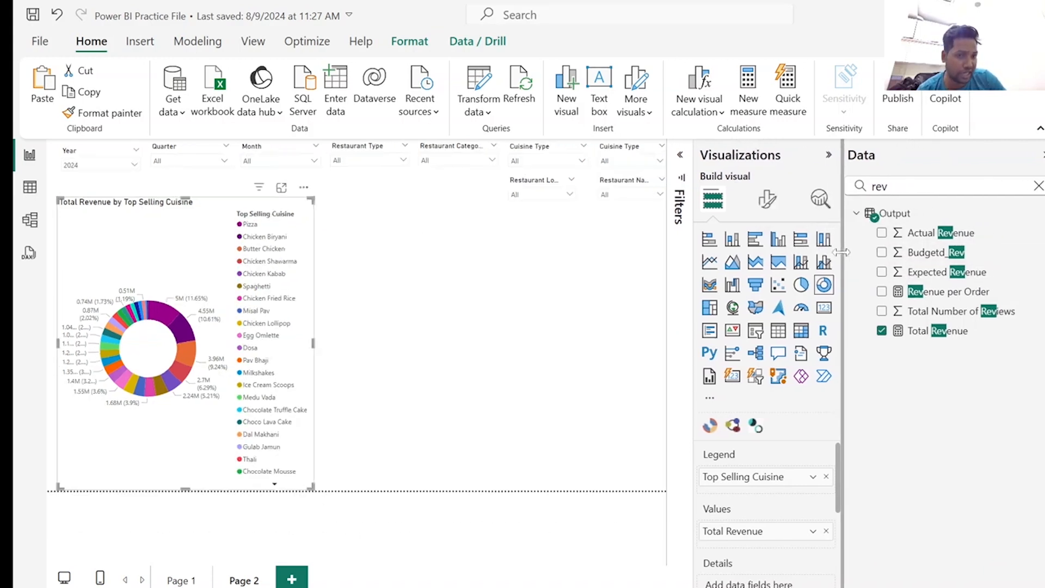
Remove Top Selling Cuisine from the donut chart's legend and add the same field back.
{"action": "left_click", "coordinate": [867, 186]}
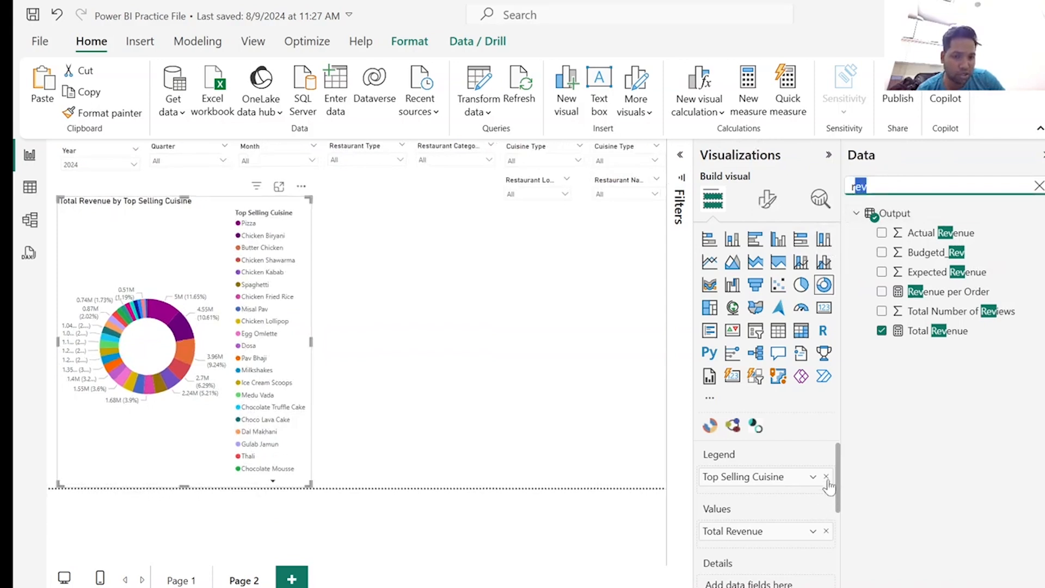
{"action": "left_click_drag", "start_coordinate": [828, 478], "coordinate": [463, 478]}
{"action": "key", "text": "BackSpace"}
{"action": "key", "text": "BackSpace"}
{"action": "type", "text": "top"}
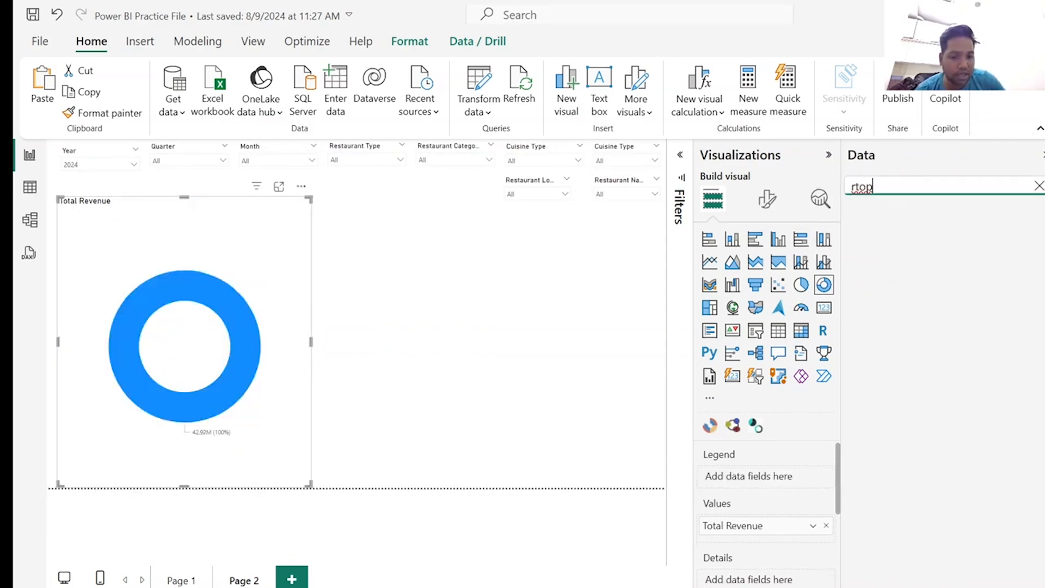
{"action": "key", "text": "BackSpace"}
{"action": "key", "text": "BackSpace"}
{"action": "key", "text": "BackSpace"}
{"action": "key", "text": "BackSpace"}
{"action": "type", "text": "top"}
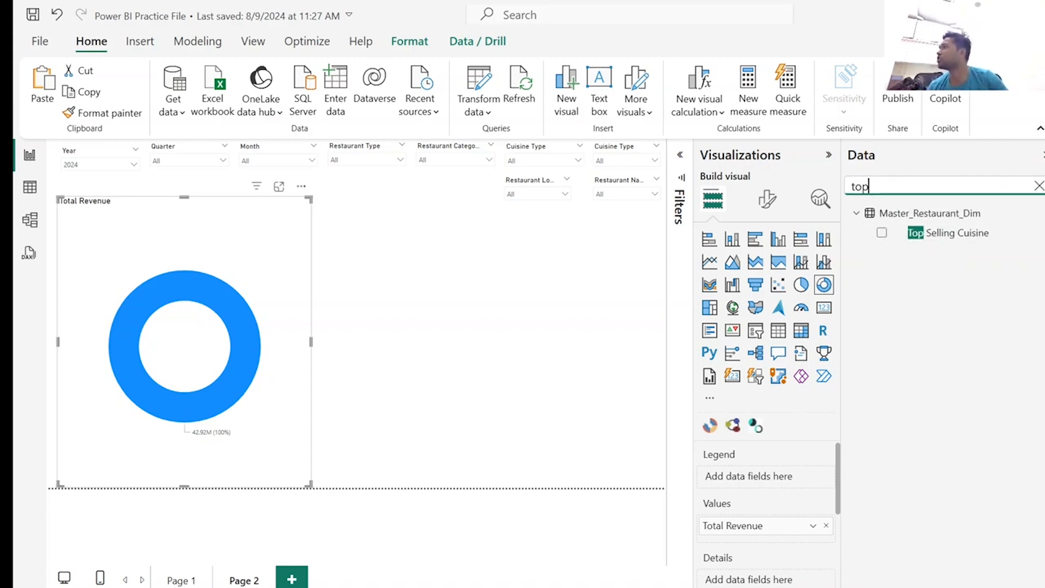
{"action": "left_click", "coordinate": [882, 233]}
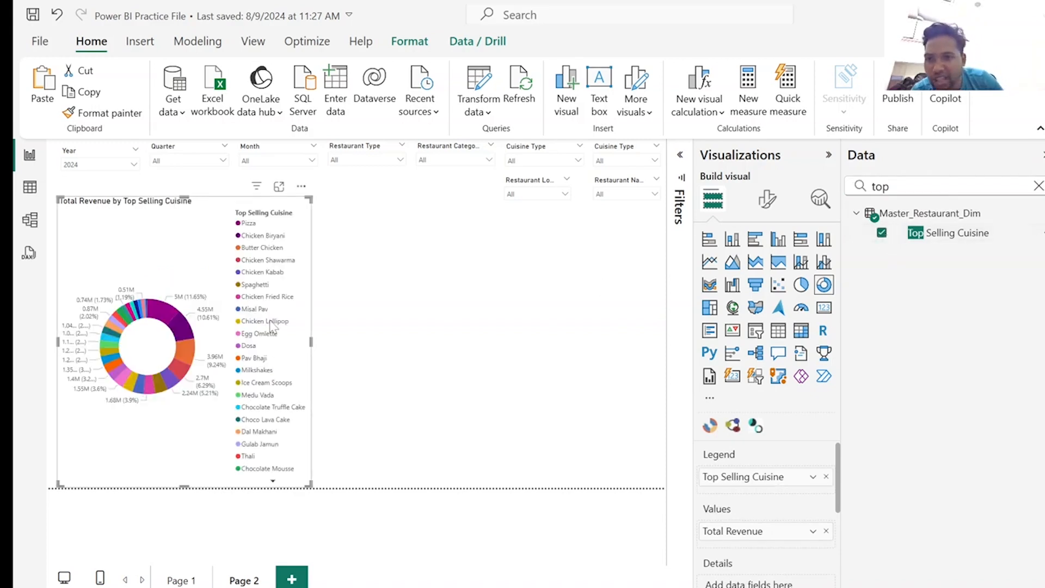
Set the donut chart's Top Selling Cuisine filter type to Top N, showing the top 10 items.
{"action": "left_click", "coordinate": [680, 155]}
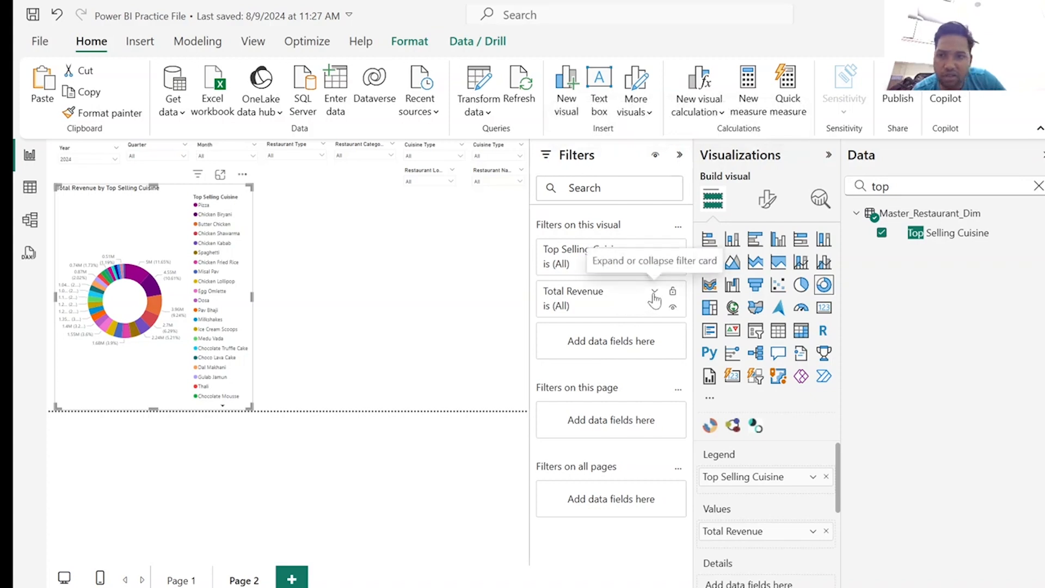
{"action": "left_click", "coordinate": [655, 250]}
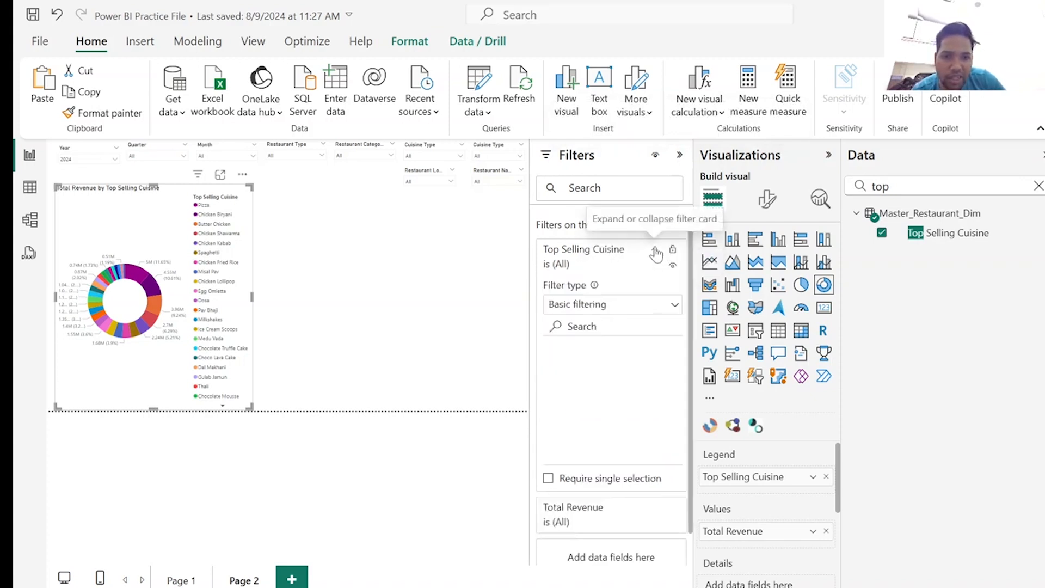
{"action": "left_click", "coordinate": [640, 312]}
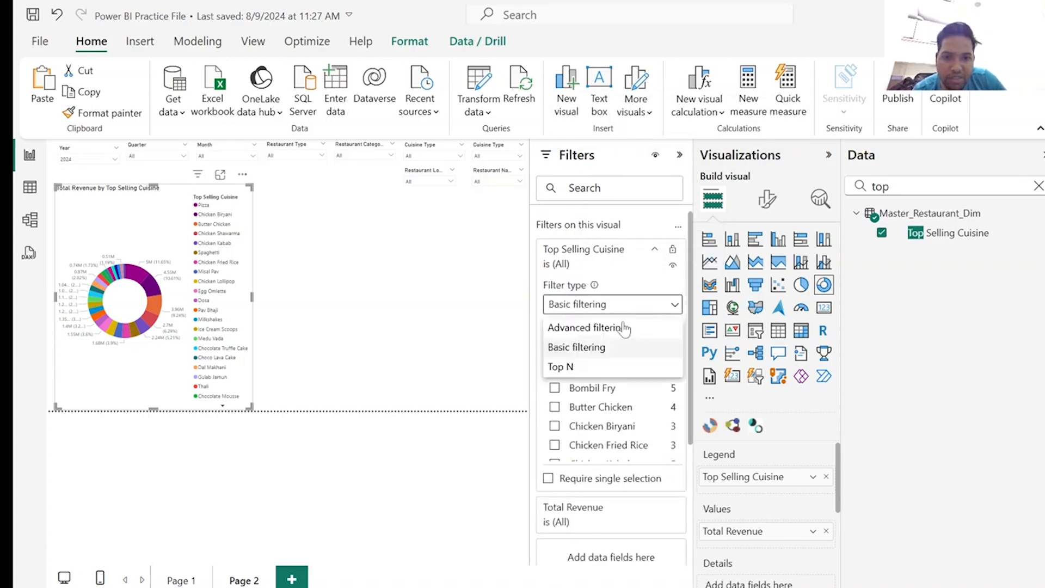
{"action": "left_click", "coordinate": [593, 368]}
{"action": "left_click", "coordinate": [620, 347]}
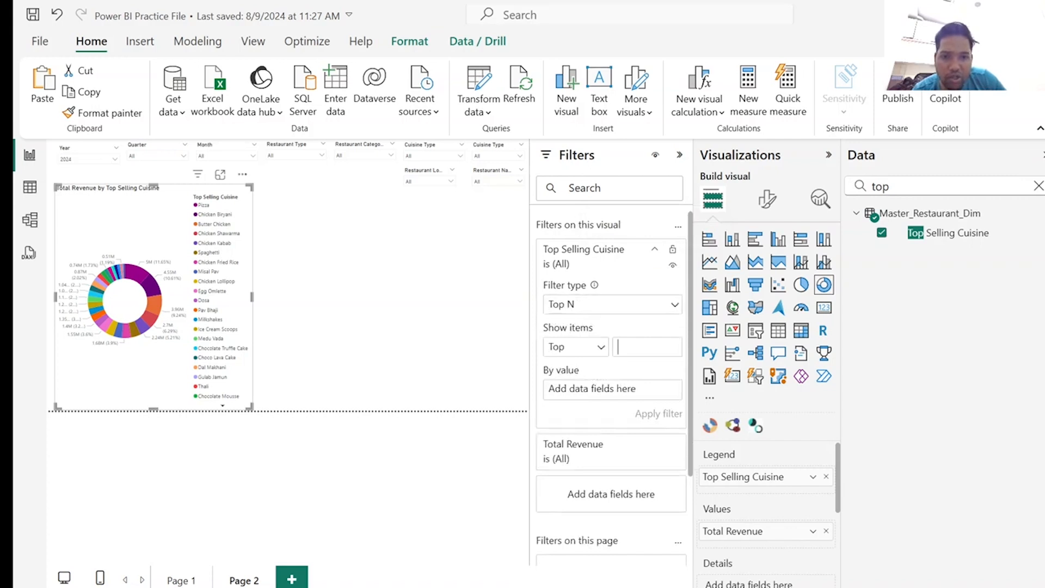
{"action": "type", "text": "10"}
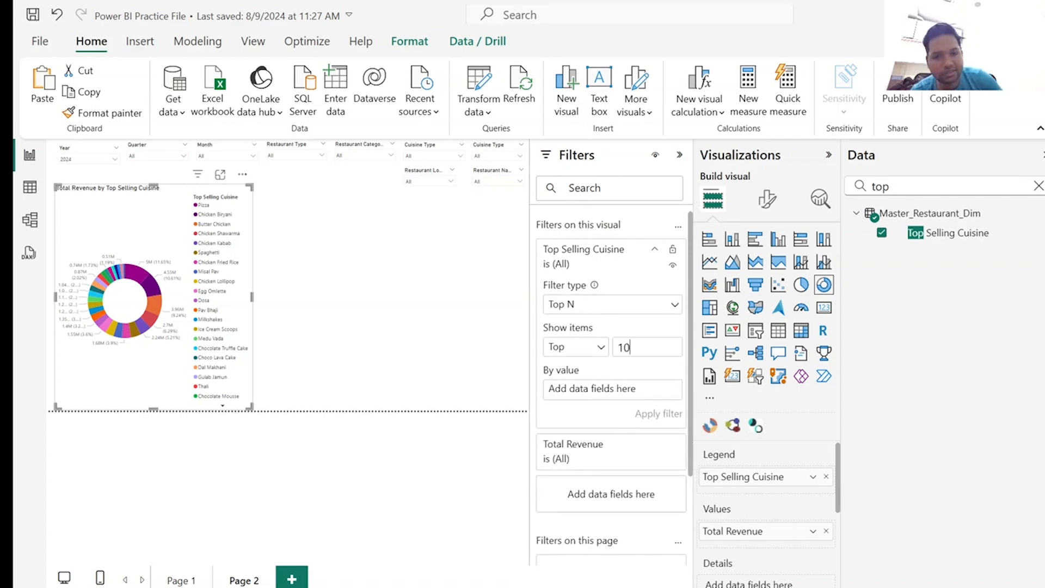
{"action": "scroll", "coordinate": [621, 443], "scroll_direction": "down", "scroll_amount": 3}
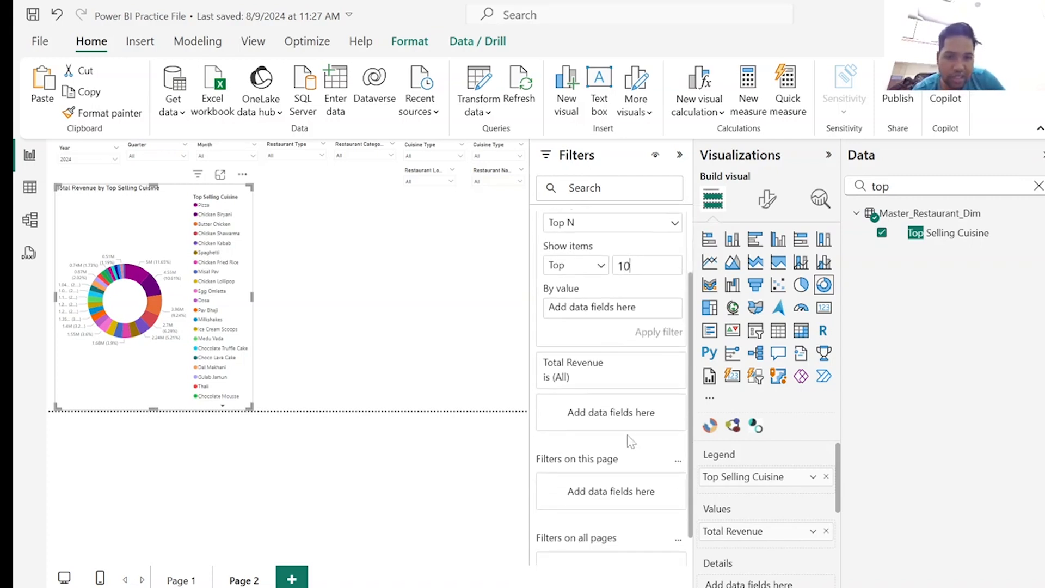
{"action": "scroll", "coordinate": [627, 430], "scroll_direction": "up", "scroll_amount": 3}
{"action": "scroll", "coordinate": [661, 438], "scroll_direction": "down", "scroll_amount": 3}
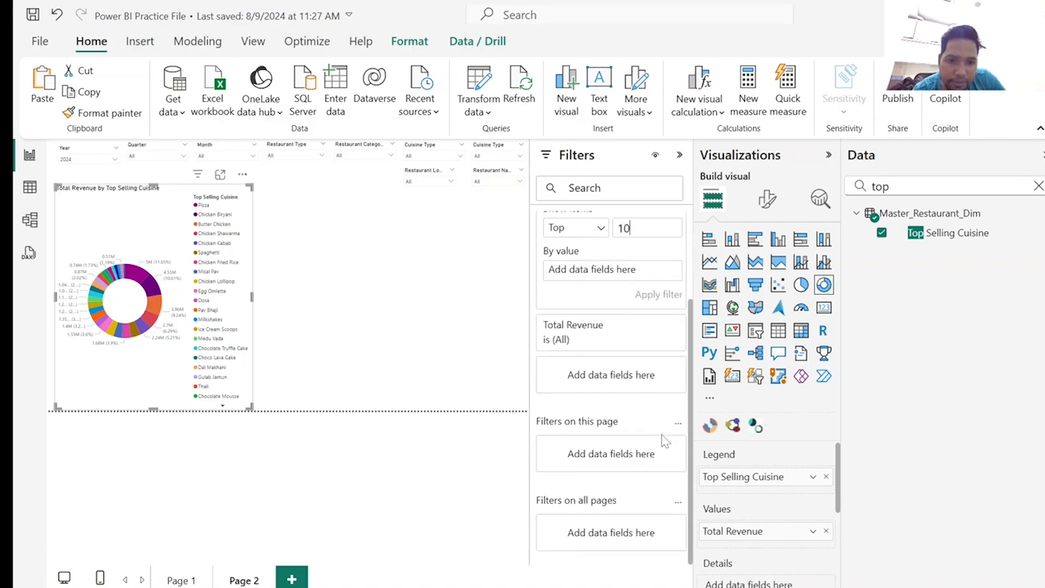
{"action": "scroll", "coordinate": [621, 384], "scroll_direction": "up", "scroll_amount": 3}
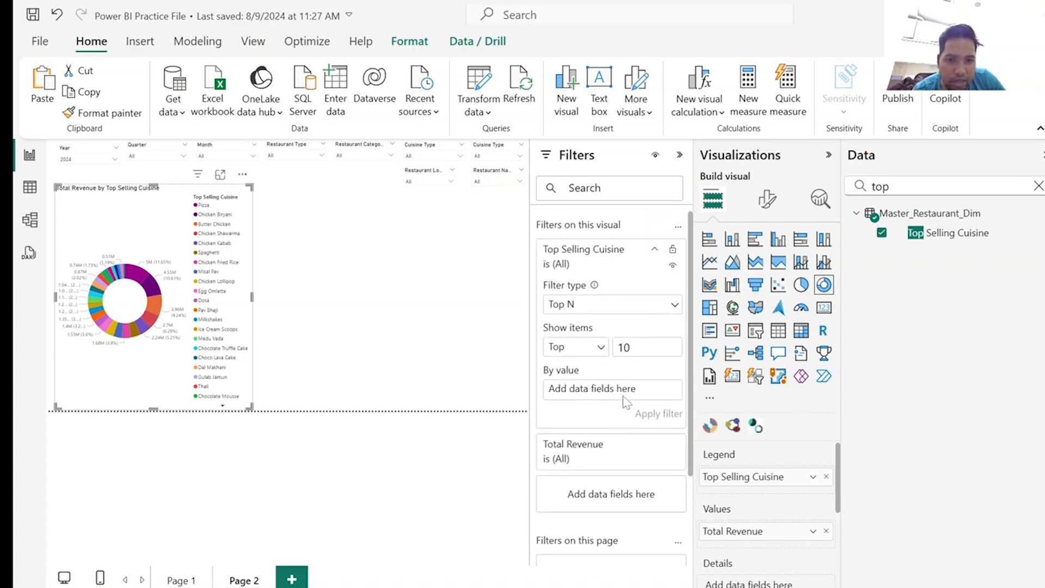
Rank the Top N cuisine filter by Total Revenue, apply it, and collapse the Filters and Visualizations panes.
{"action": "left_click", "coordinate": [1039, 186]}
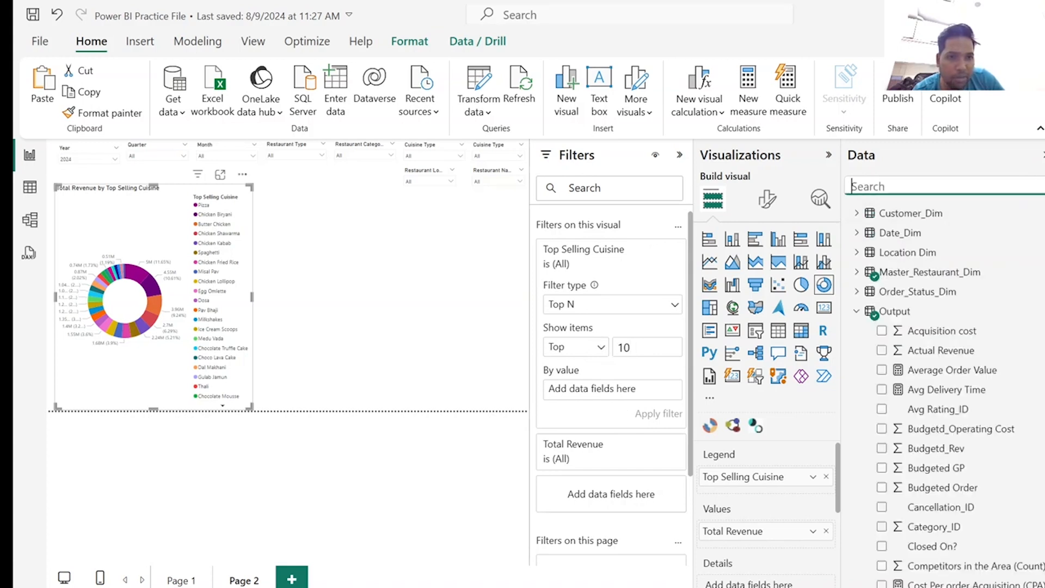
{"action": "type", "text": "rev"}
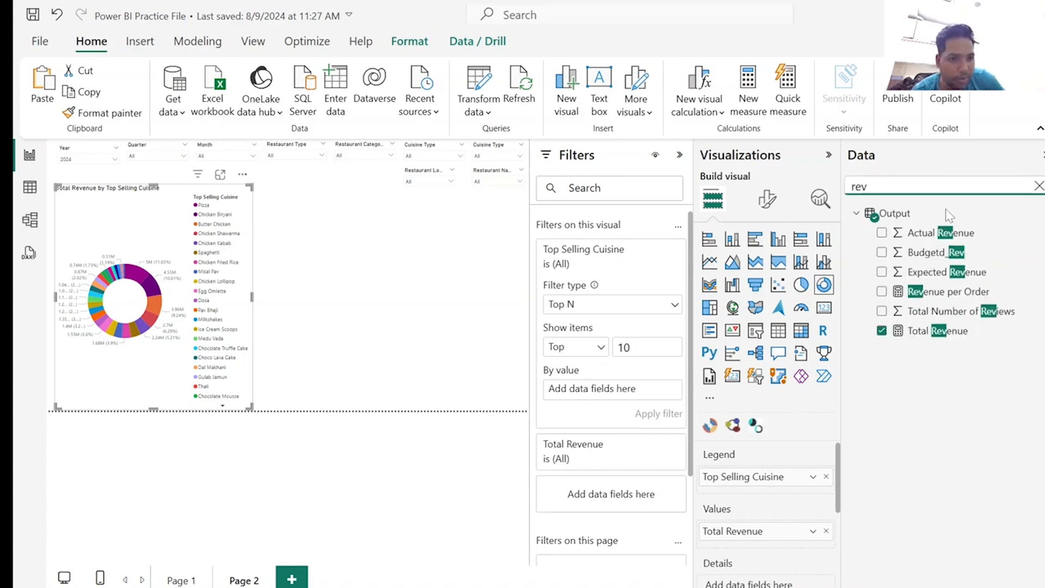
{"action": "left_click_drag", "start_coordinate": [948, 335], "coordinate": [604, 389]}
{"action": "left_click", "coordinate": [659, 416]}
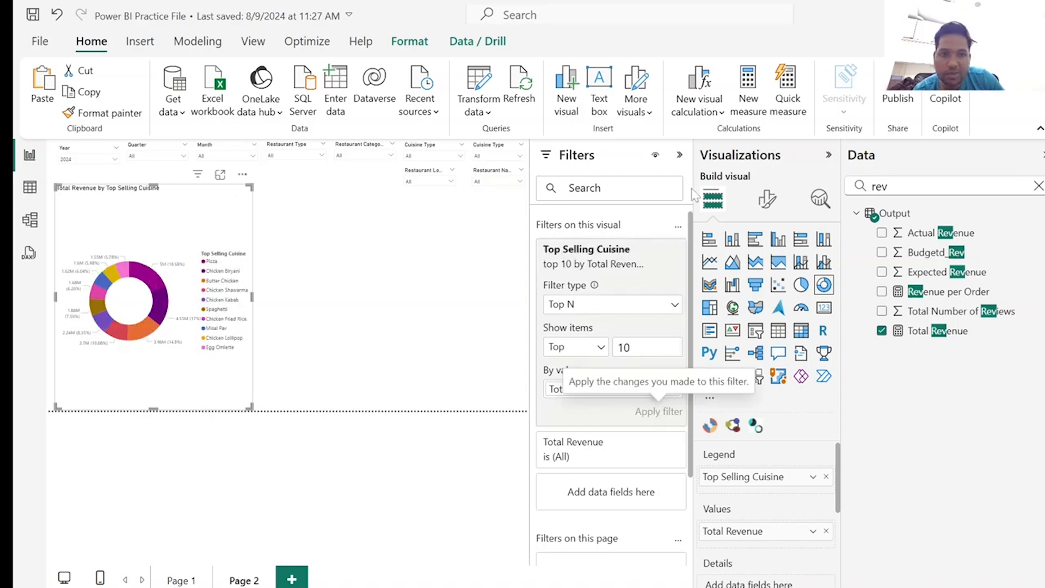
{"action": "left_click", "coordinate": [680, 158]}
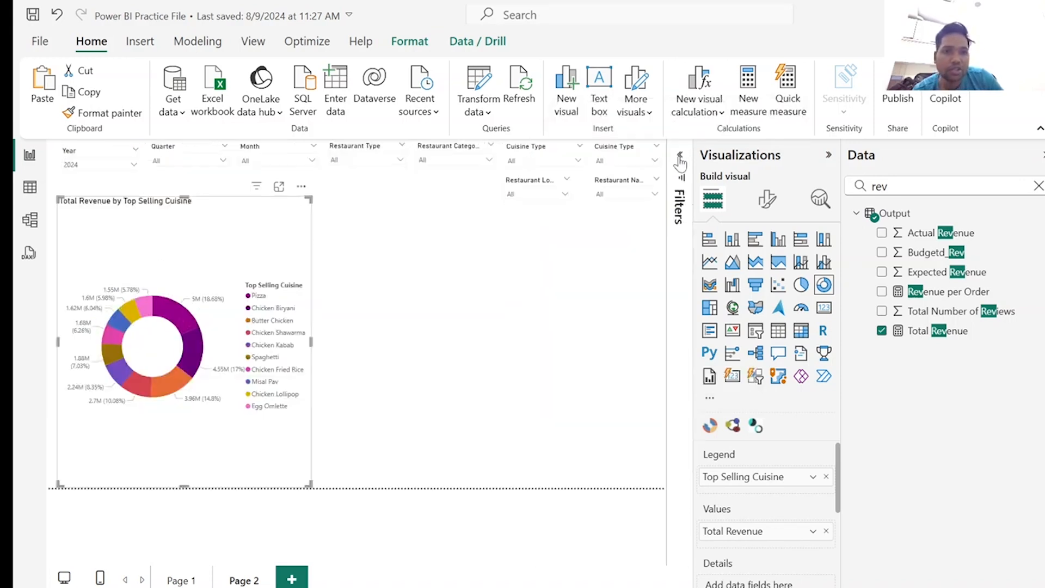
{"action": "left_click", "coordinate": [822, 157]}
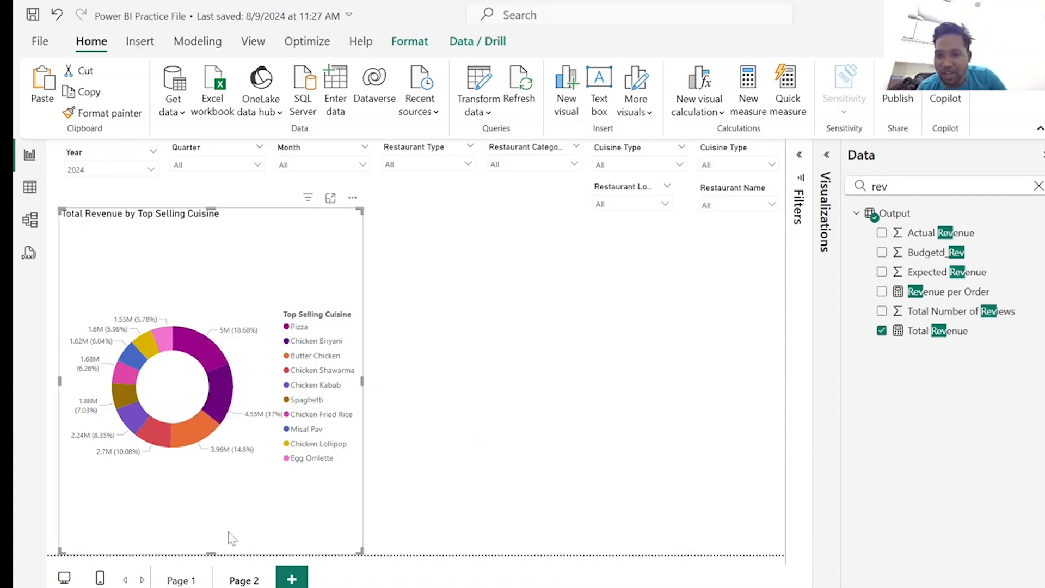
Shorten the donut chart, position it lower beneath the slicers, and delete its overlapping duplicate.
{"action": "left_click_drag", "start_coordinate": [211, 554], "coordinate": [215, 523]}
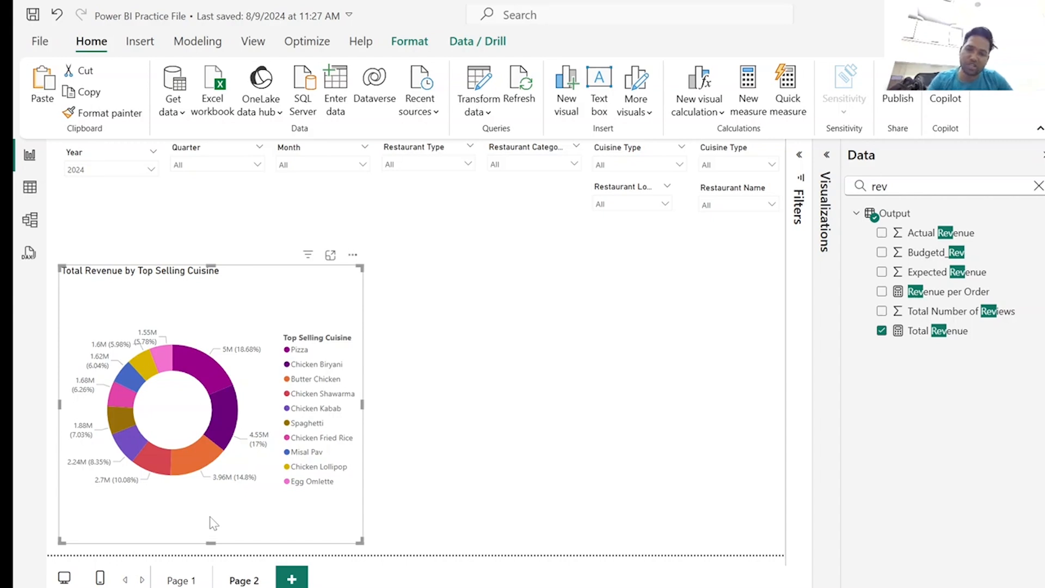
{"action": "left_click_drag", "start_coordinate": [210, 517], "coordinate": [222, 518]}
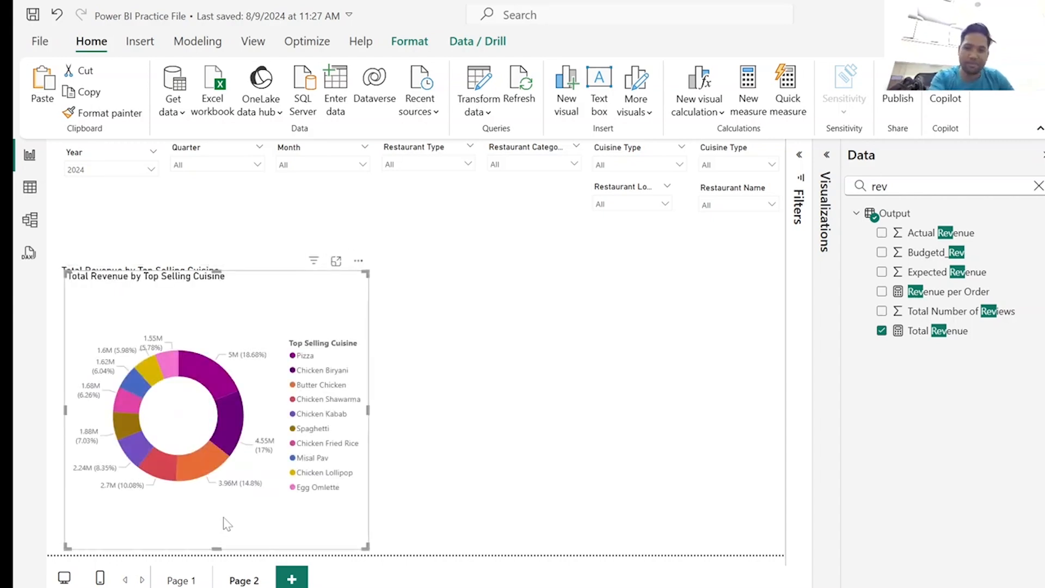
{"action": "key", "text": "Delete"}
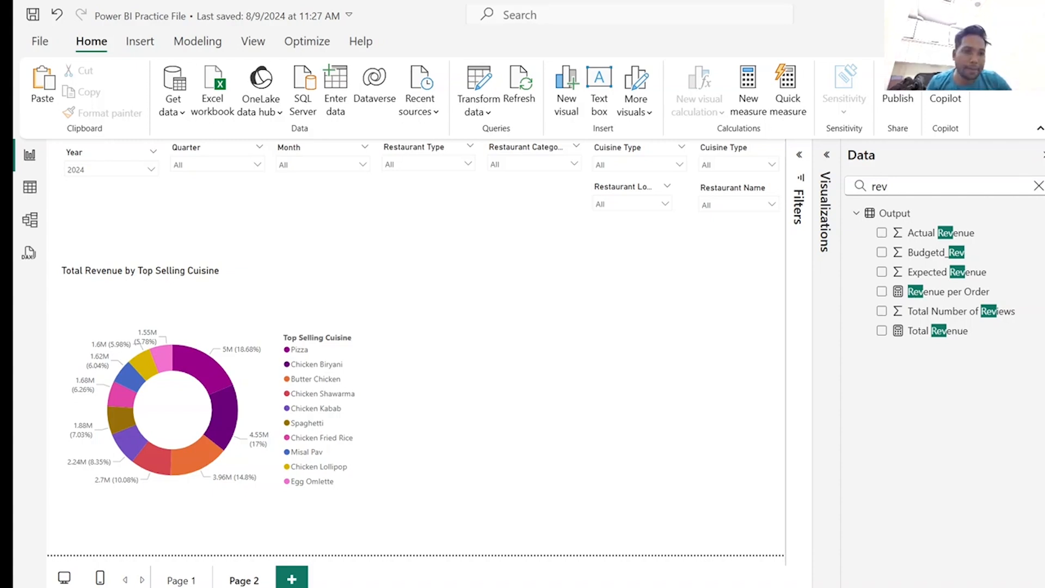
Create the measure Total Order Cancelled = CALCULATE(SUM(Output[Item_ID]),Order_Status_Dim[Order Status?] = "Cancelled") in the Output table.
{"action": "right_click", "coordinate": [876, 220]}
{"action": "left_click", "coordinate": [903, 240]}
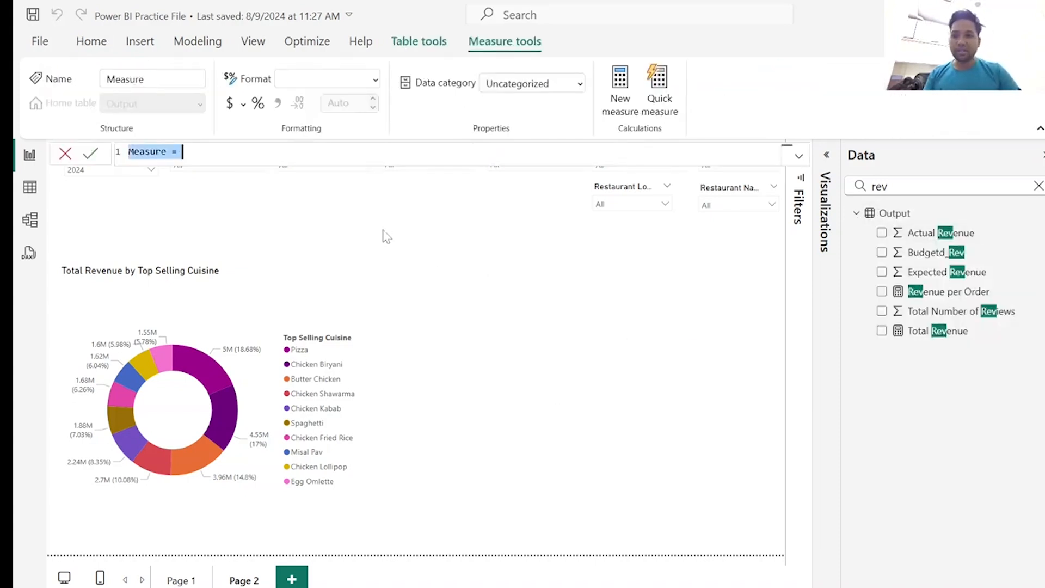
{"action": "type", "text": "Total Order Cancelled = CALCULATE(SUM(Output[Item_ID]),Order_Status_Dim[Order Status?] = \"Cancelled\")"}
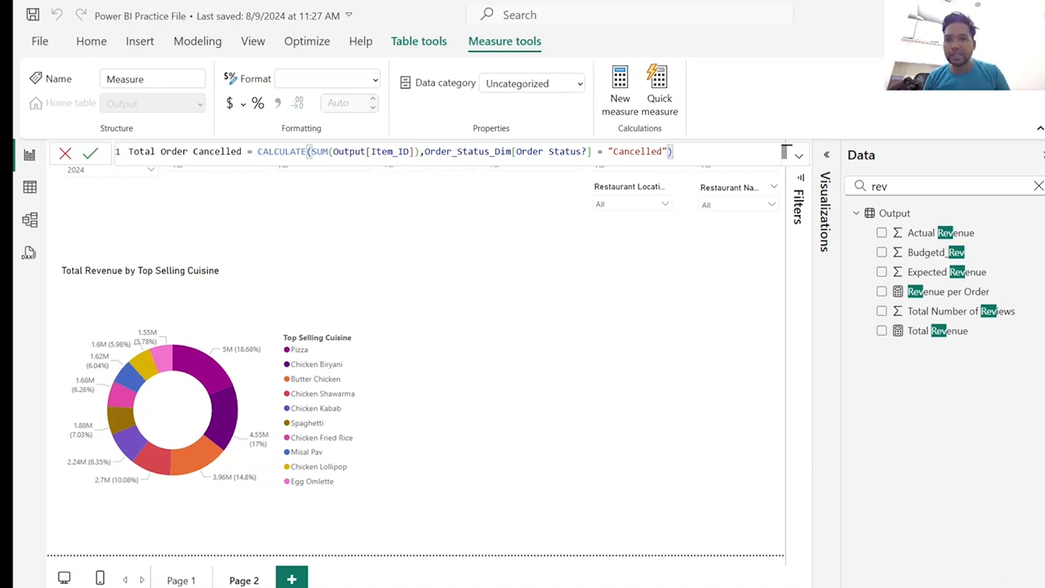
{"action": "key", "text": "Return"}
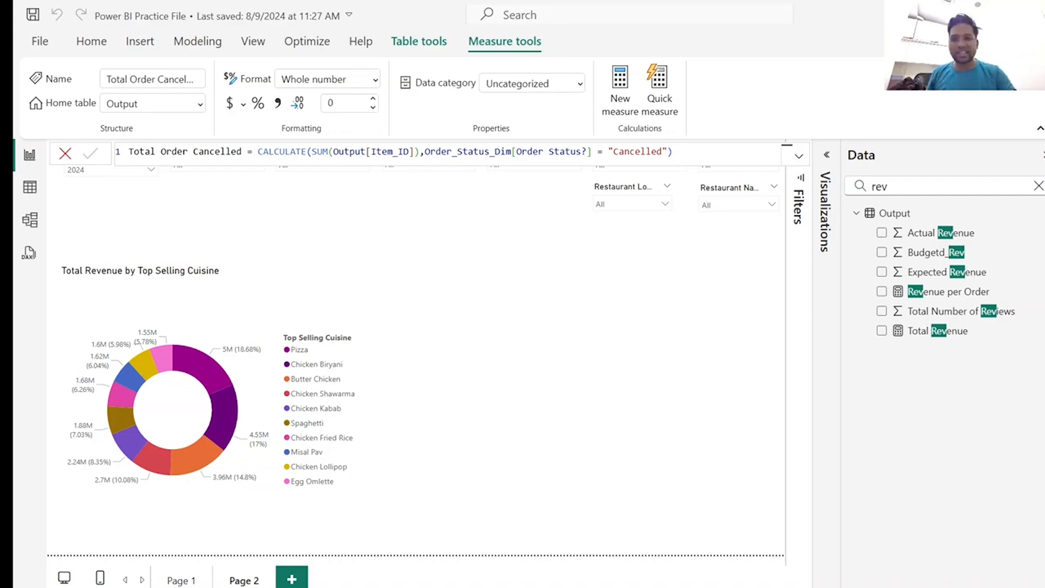
{"action": "left_click", "coordinate": [66, 153]}
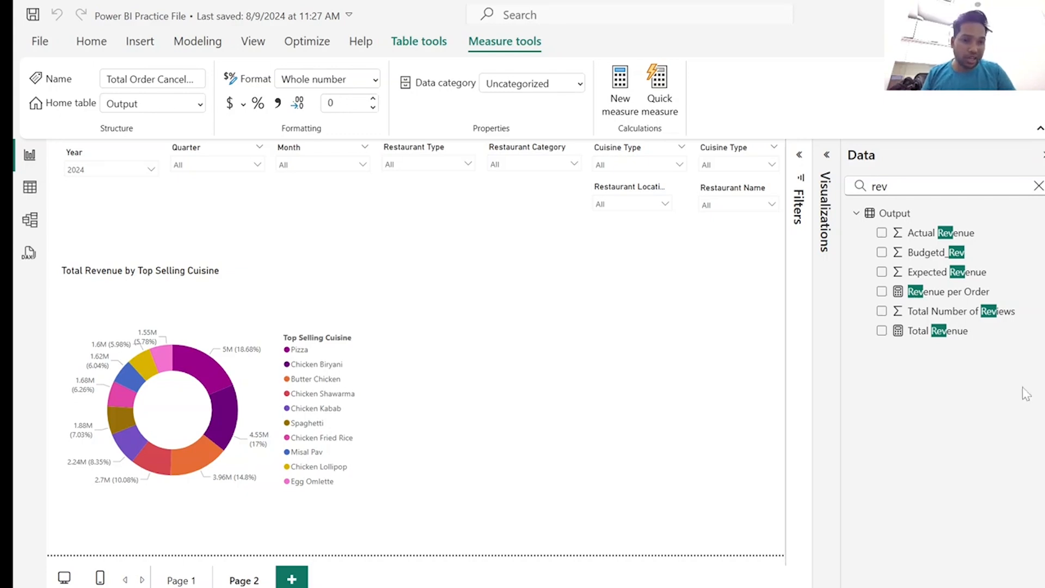
Create the measure Cancellation Rate % = ([Total Order Cancelled]/[Total Orders Fulfilled]) in the Output table.
{"action": "right_click", "coordinate": [872, 218]}
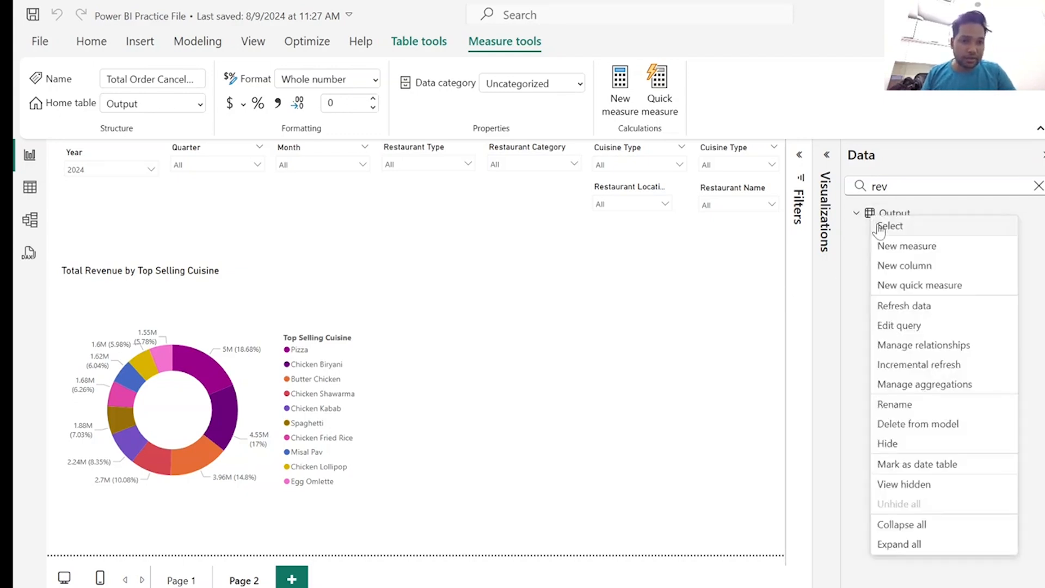
{"action": "left_click", "coordinate": [616, 294]}
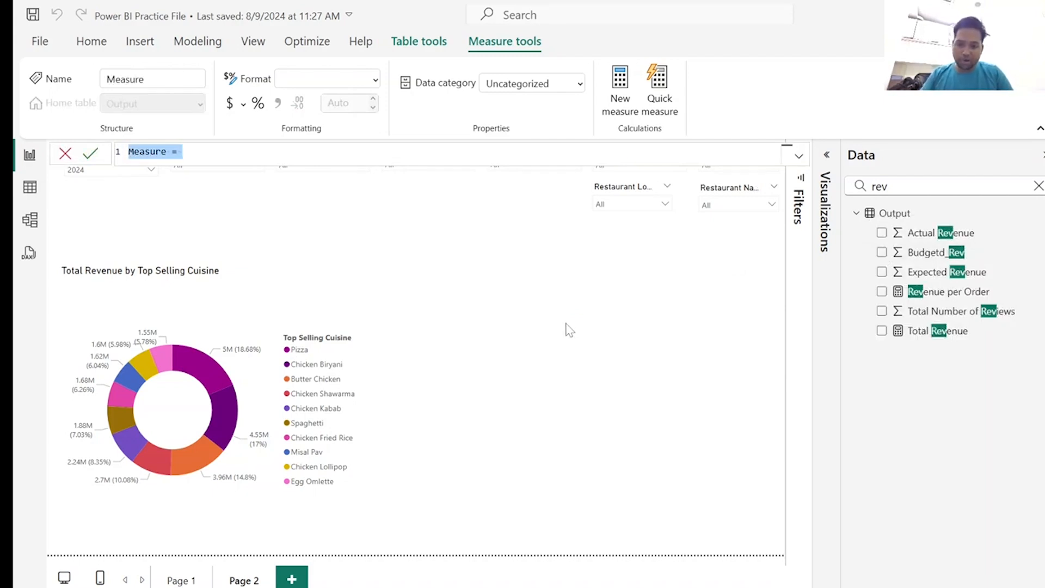
{"action": "type", "text": "Cancellation Rate % = ([Total Order Cancelled]/[Total Orders Fulfilled])"}
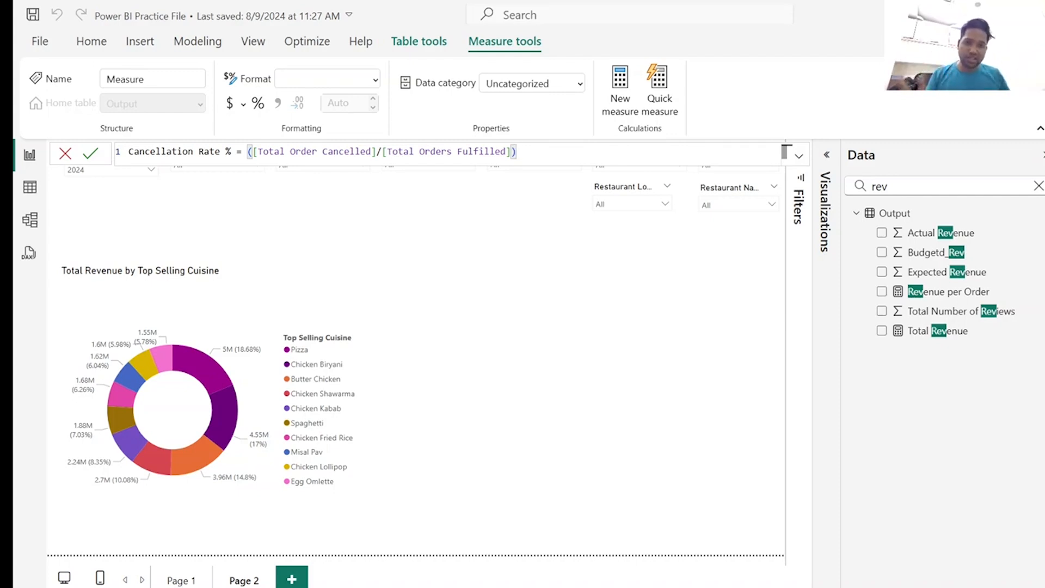
{"action": "key", "text": "Return"}
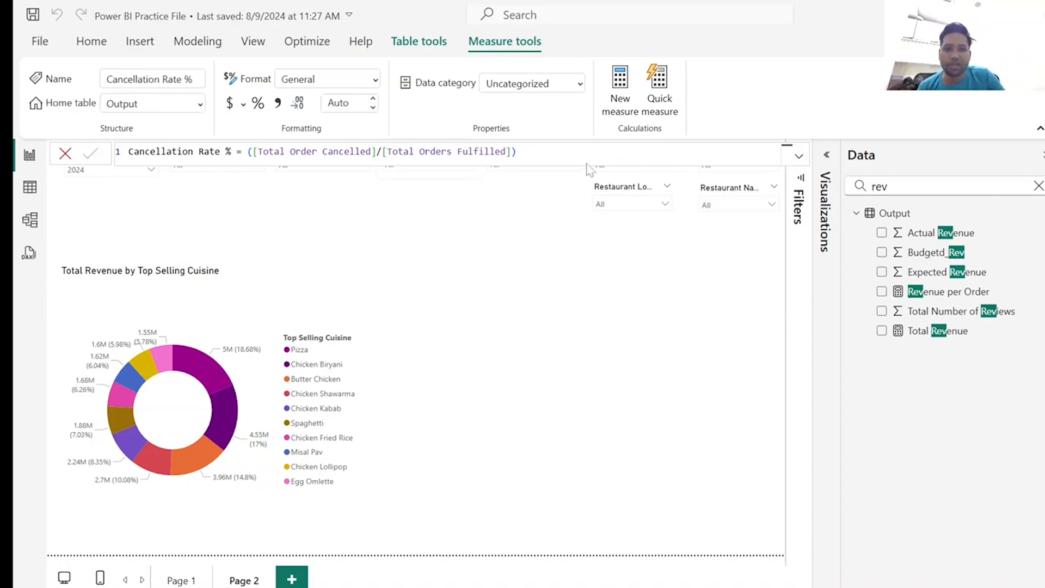
Add a KPI visual to Page 2 with Cancellation Rate % as its value and format that measure as a percentage.
{"action": "left_click", "coordinate": [827, 158]}
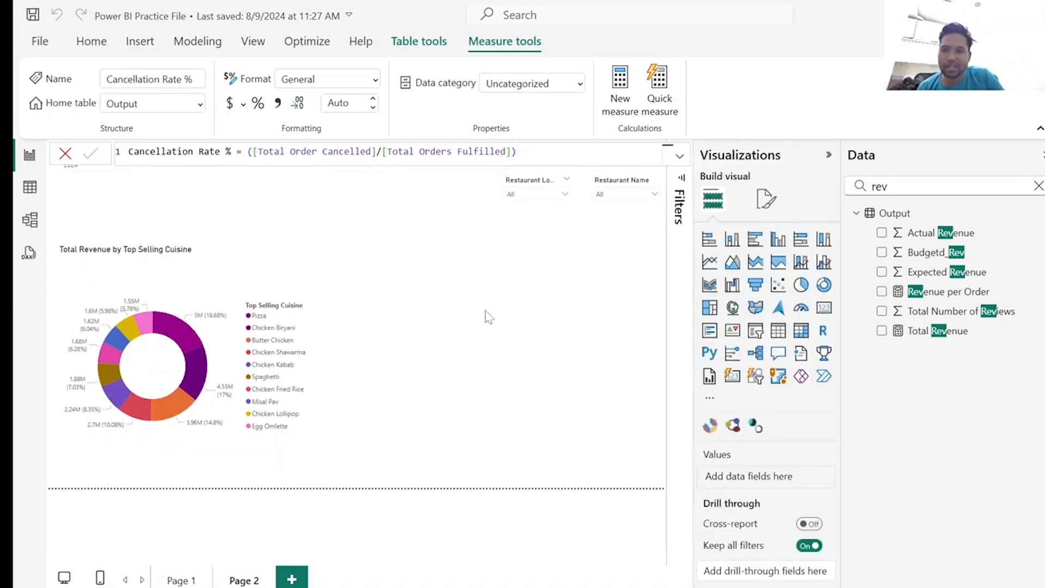
{"action": "left_click", "coordinate": [450, 303]}
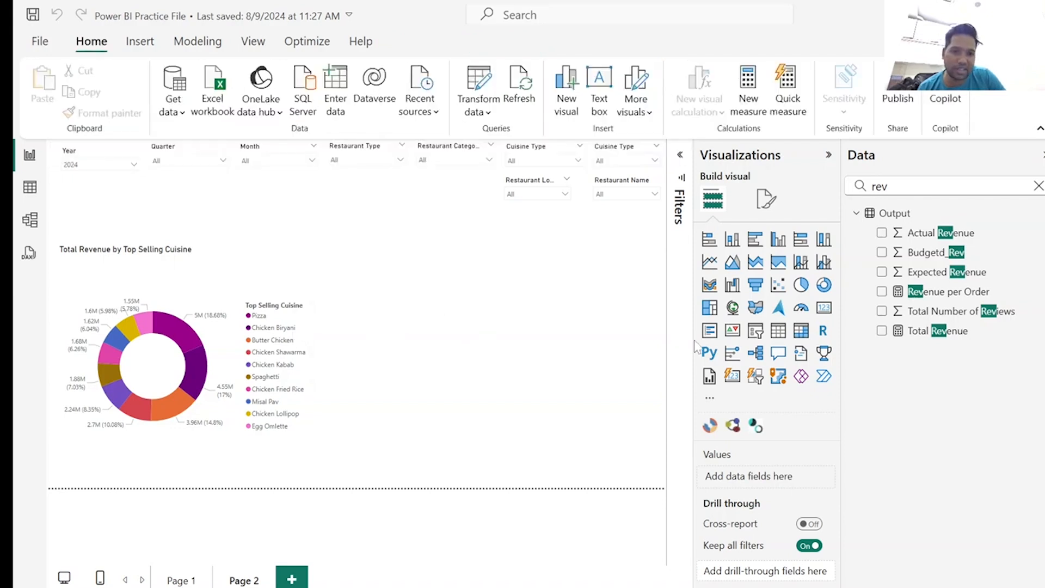
{"action": "left_click", "coordinate": [732, 330]}
{"action": "double_click", "coordinate": [878, 187]}
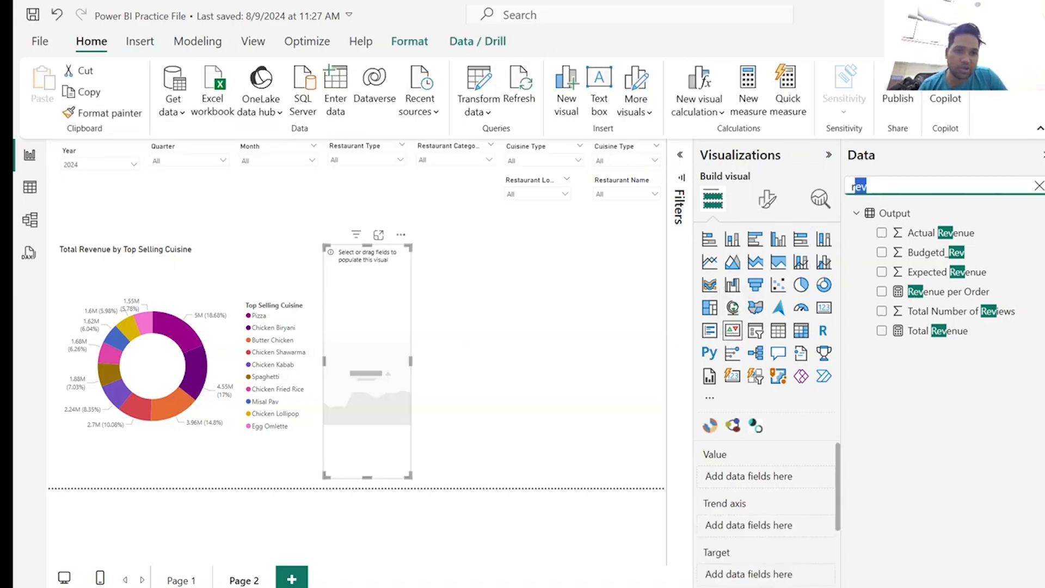
{"action": "type", "text": "can"}
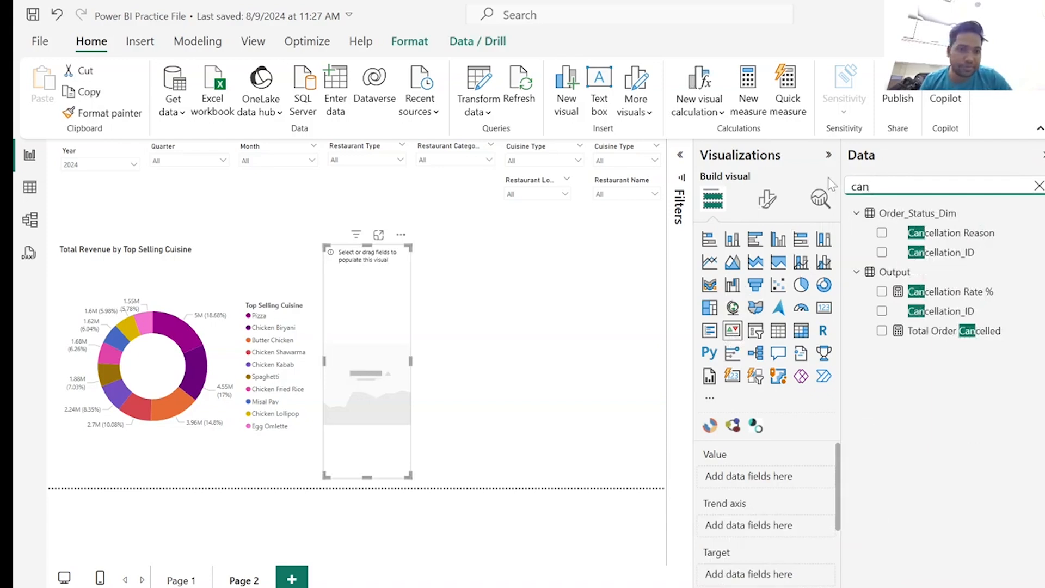
{"action": "left_click", "coordinate": [883, 292]}
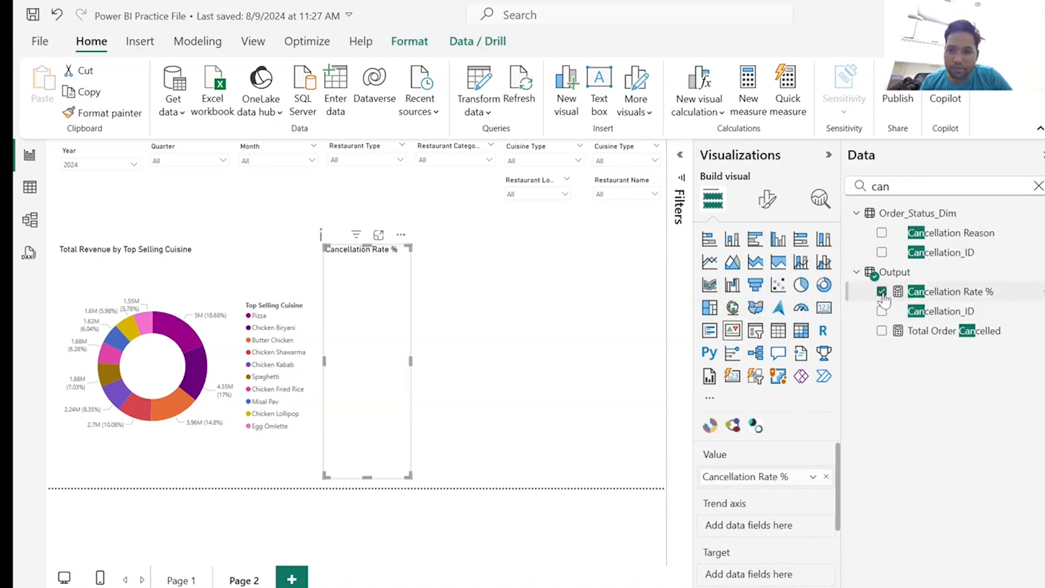
{"action": "left_click", "coordinate": [949, 295]}
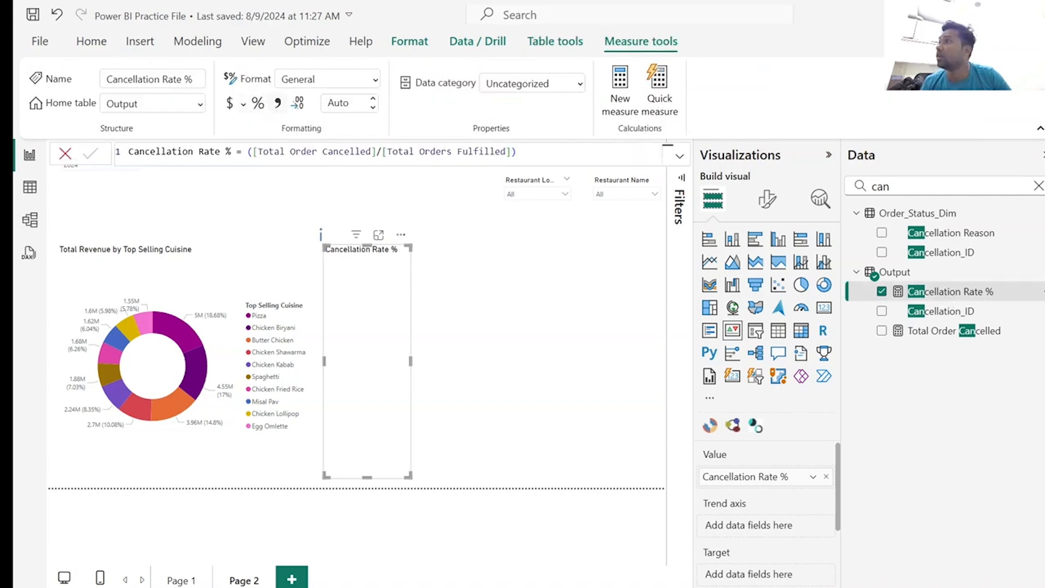
{"action": "left_click", "coordinate": [259, 103]}
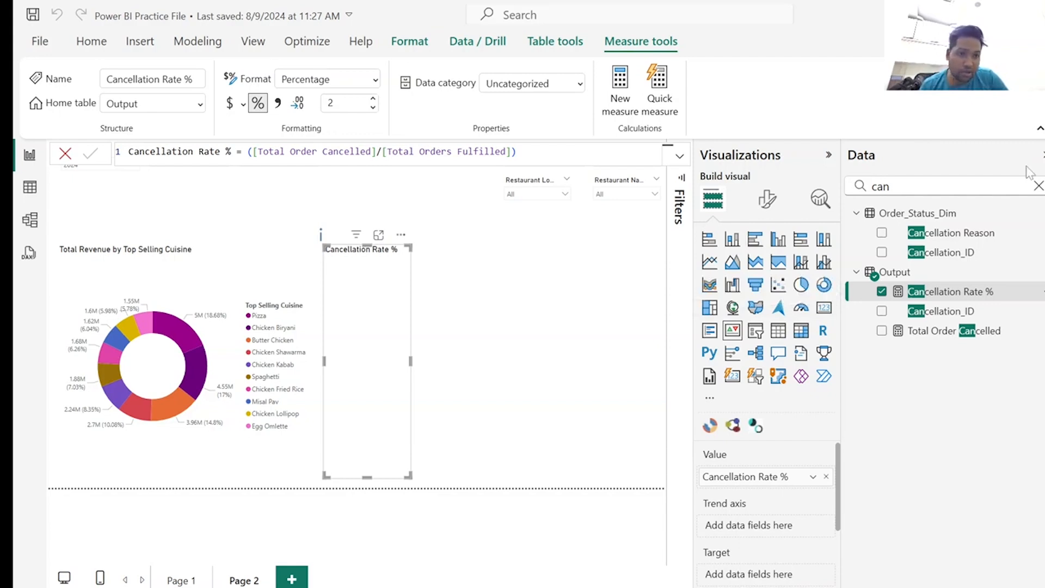
Set Month from Date_Dim's Date Hierarchy as the KPI's trend axis, then widen the visual and move it beside the donut chart.
{"action": "left_click", "coordinate": [1039, 186]}
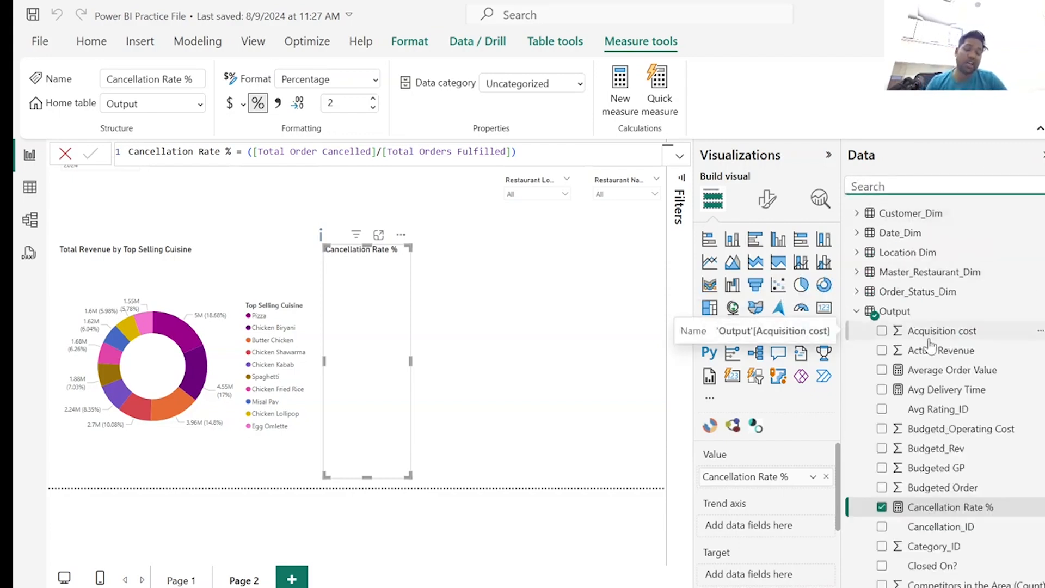
{"action": "left_click", "coordinate": [856, 233]}
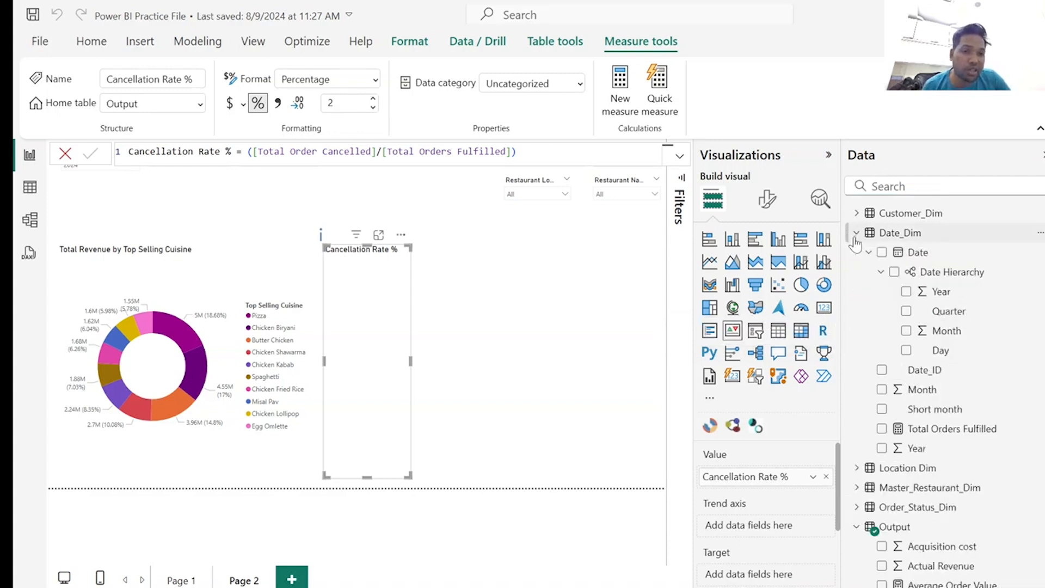
{"action": "left_click", "coordinate": [907, 332]}
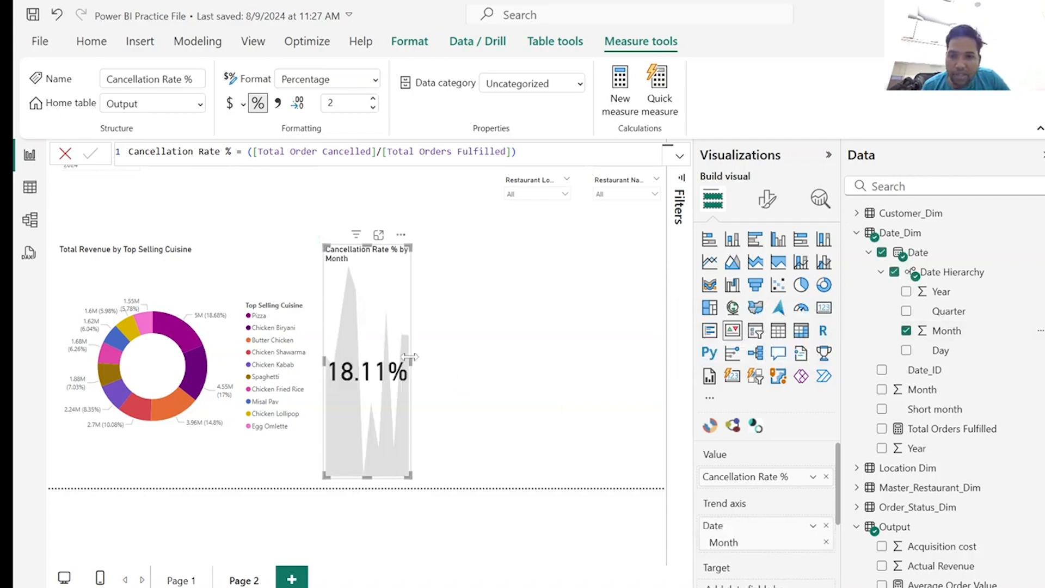
{"action": "left_click_drag", "start_coordinate": [410, 357], "coordinate": [607, 355]}
{"action": "left_click_drag", "start_coordinate": [568, 297], "coordinate": [622, 264]}
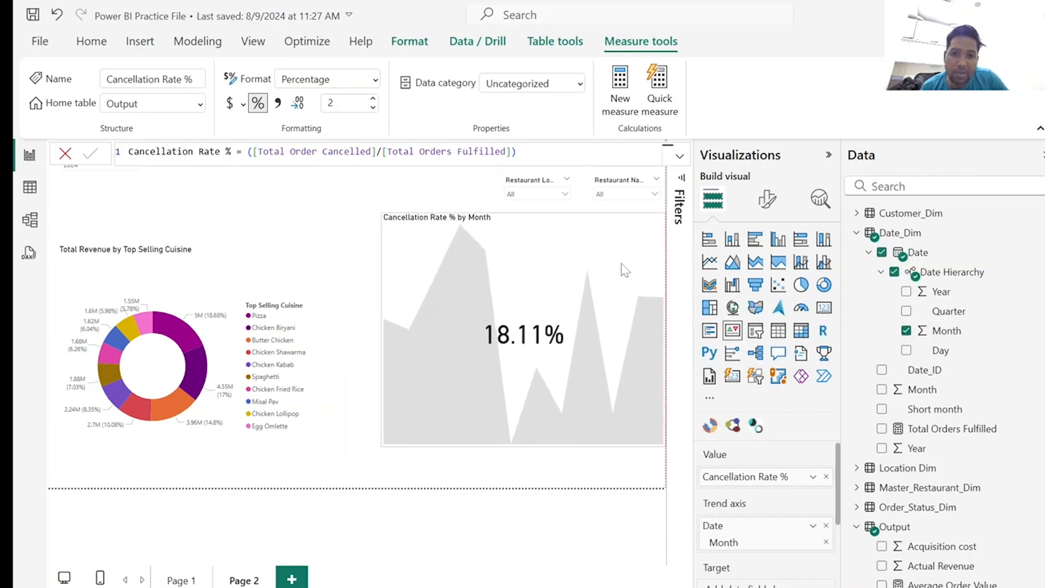
Shrink the Cancellation Rate % KPI and move it down beside the donut chart at the page's right edge.
{"action": "left_click_drag", "start_coordinate": [382, 446], "coordinate": [447, 418]}
{"action": "left_click_drag", "start_coordinate": [581, 276], "coordinate": [588, 315]}
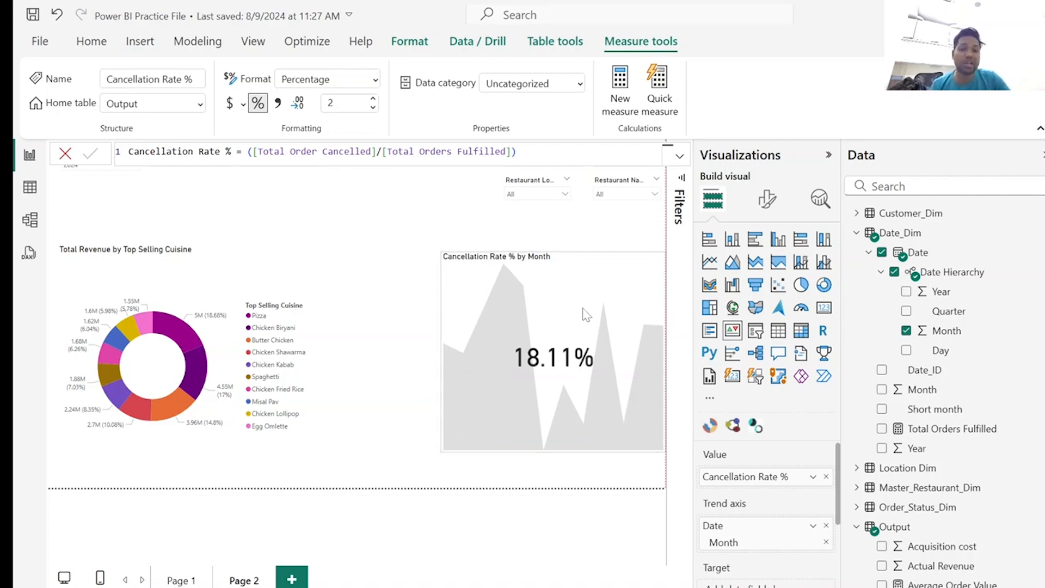
{"action": "left_click_drag", "start_coordinate": [582, 308], "coordinate": [584, 309]}
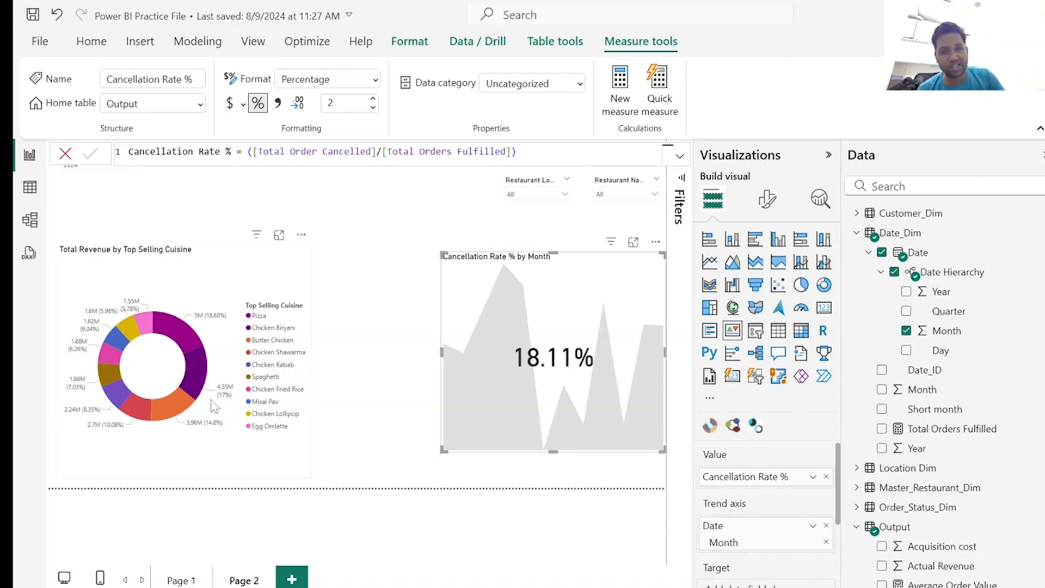
Create the measure Cancellation Target% = 5/100 in the Output table.
{"action": "left_click", "coordinate": [857, 233]}
{"action": "right_click", "coordinate": [874, 316]}
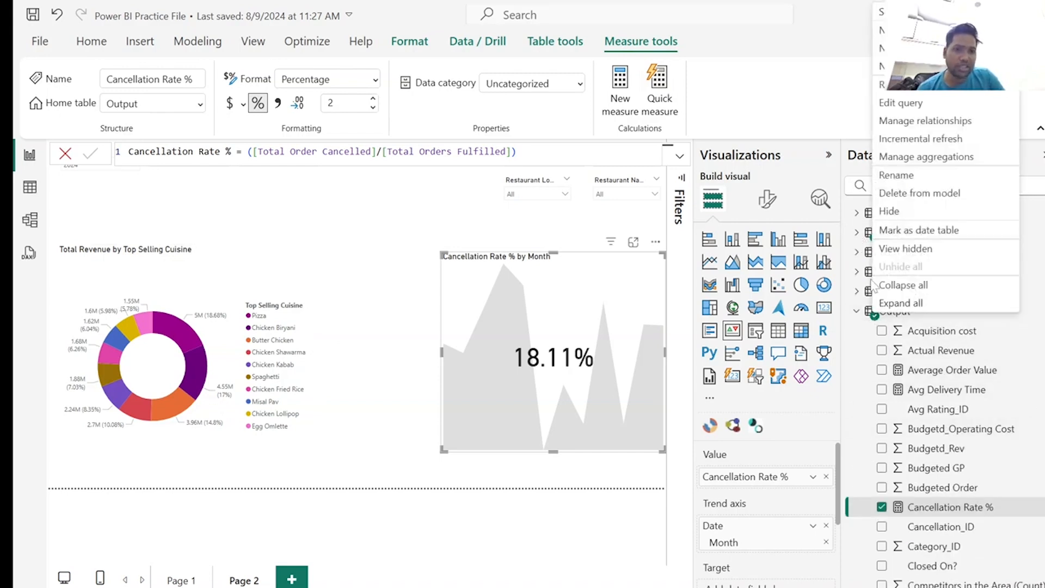
{"action": "left_click", "coordinate": [783, 167]}
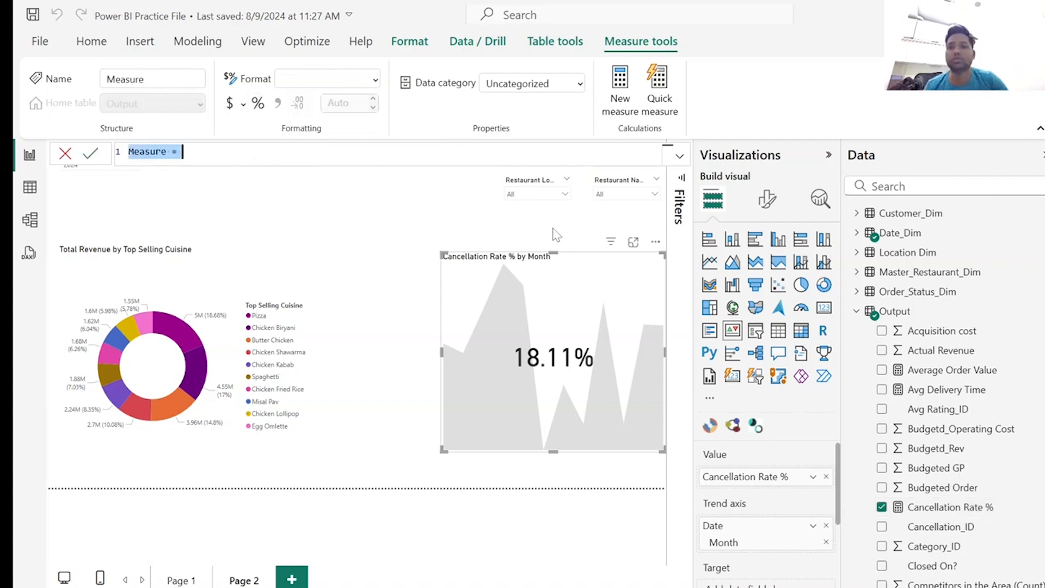
{"action": "type", "text": "Cancellation Target% = 0.05"}
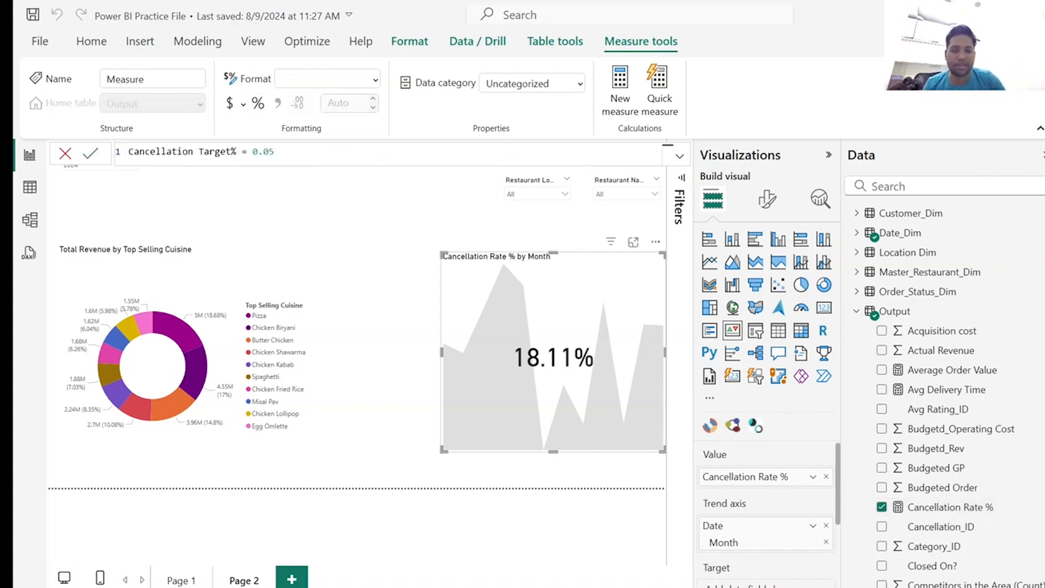
{"action": "key", "text": "BackSpace"}
{"action": "key", "text": "BackSpace"}
{"action": "key", "text": "BackSpace"}
{"action": "key", "text": "BackSpace"}
{"action": "type", "text": "5/100"}
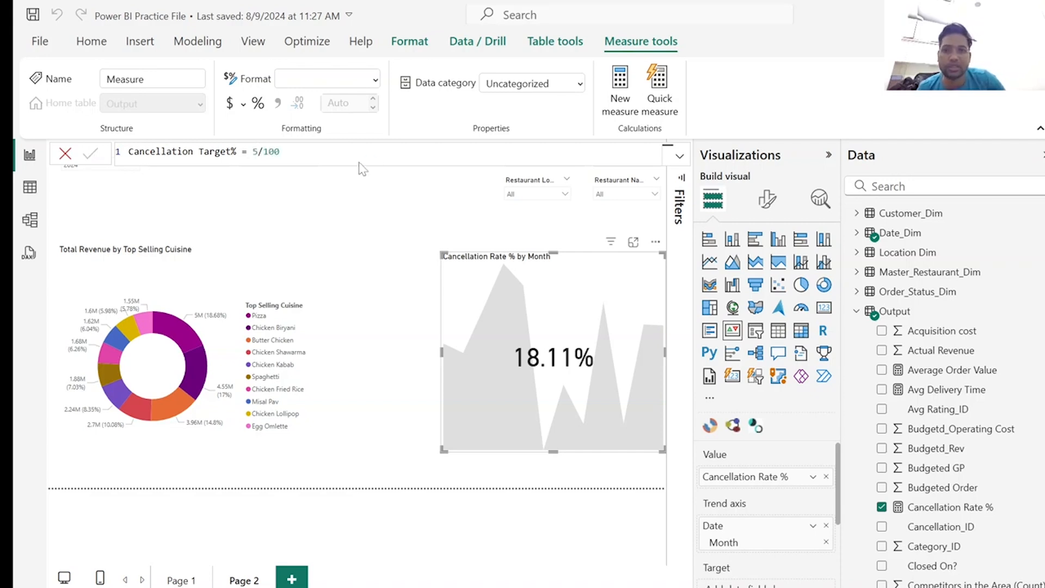
{"action": "key", "text": "Return"}
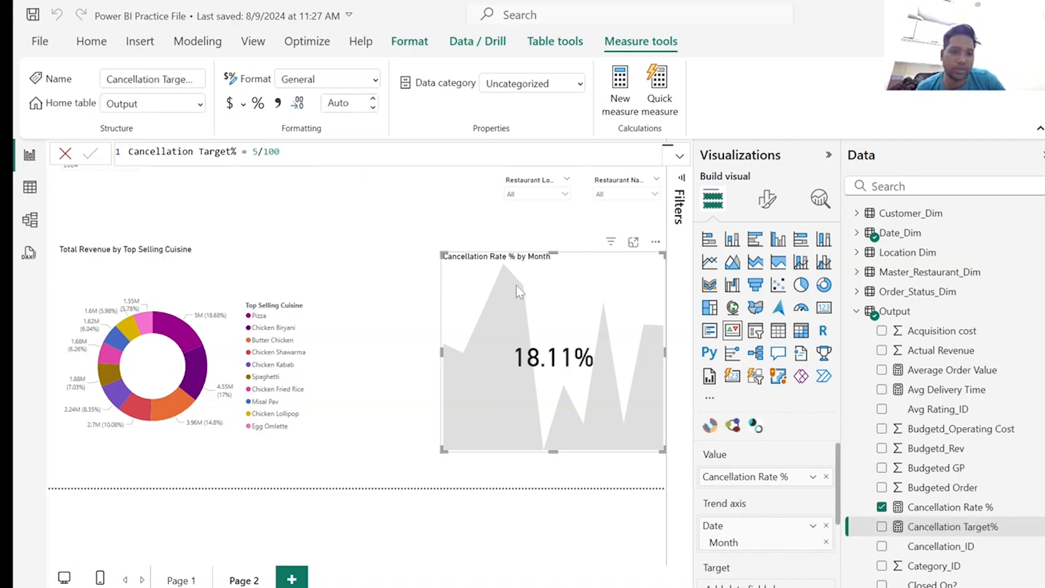
Set Cancellation Target% as the KPI's target and format that measure as a percentage.
{"action": "scroll", "coordinate": [751, 497], "scroll_direction": "down", "scroll_amount": 3}
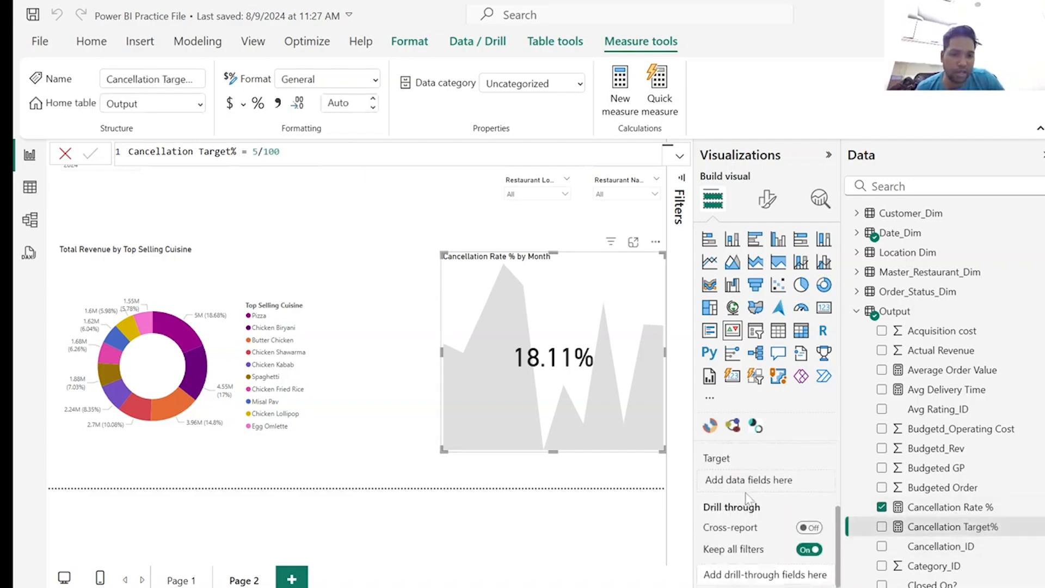
{"action": "left_click_drag", "start_coordinate": [940, 528], "coordinate": [786, 483]}
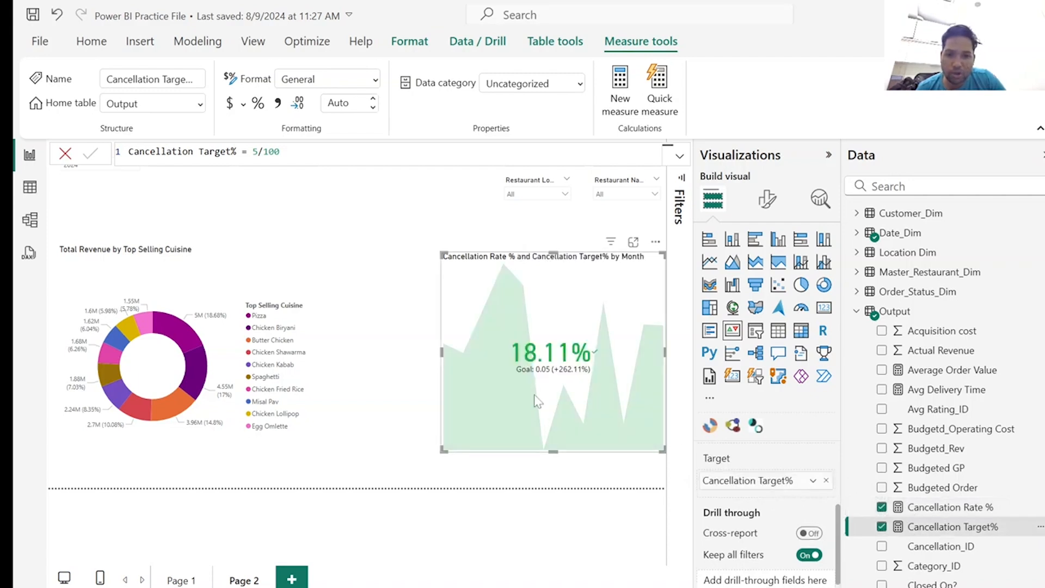
{"action": "left_click", "coordinate": [257, 104]}
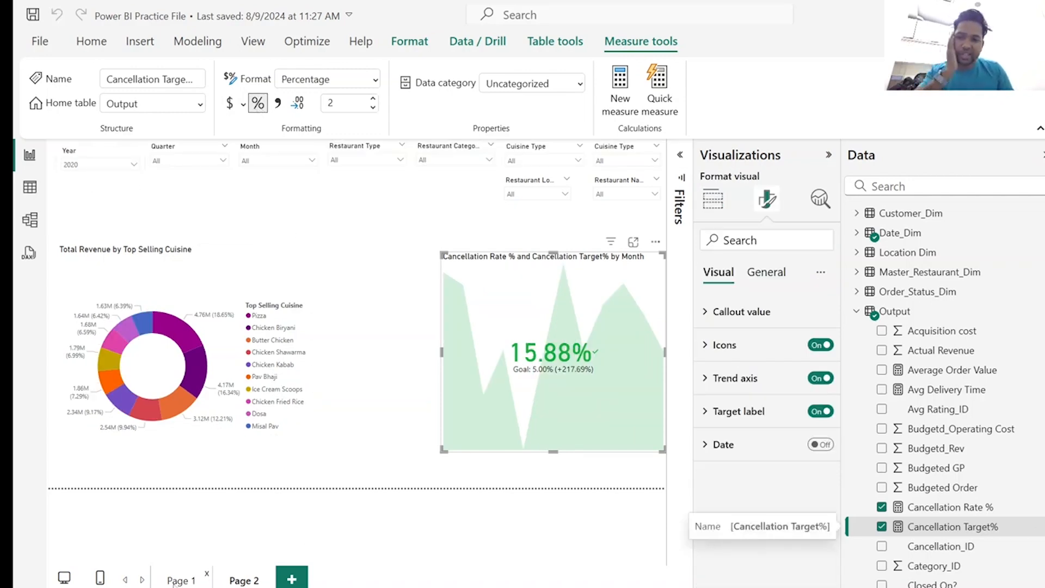
Shrink the cancellation KPI on Page 2 to a small card and place it directly beneath the restaurant location and name slicers.
{"action": "left_click", "coordinate": [247, 582]}
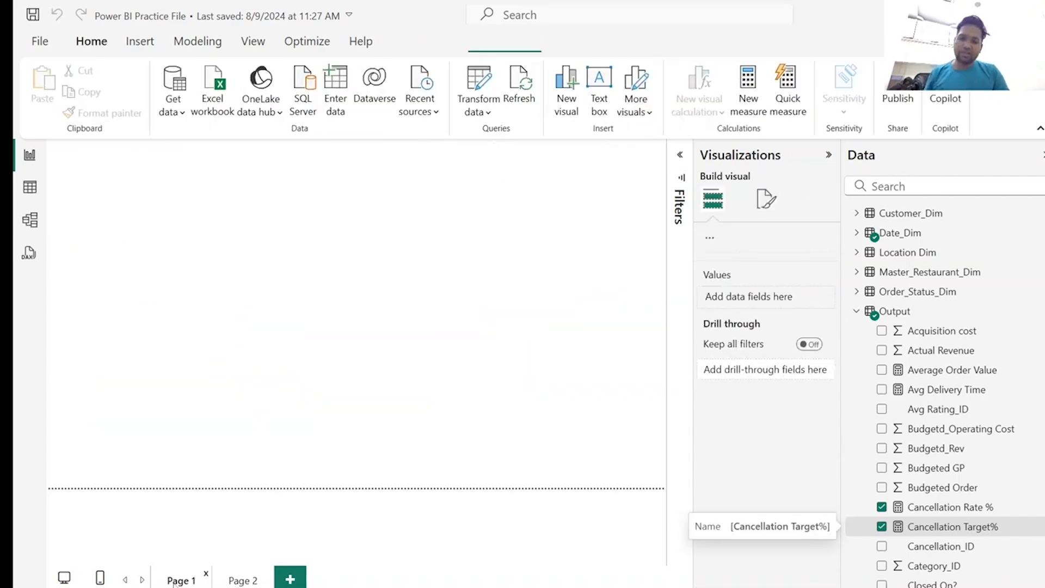
{"action": "left_click", "coordinate": [248, 581]}
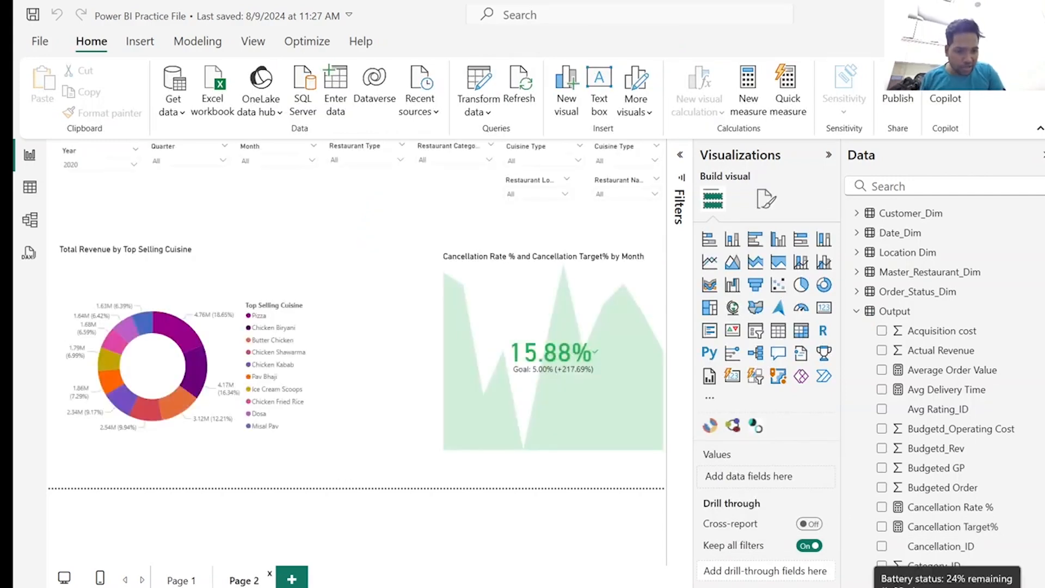
{"action": "left_click", "coordinate": [474, 340]}
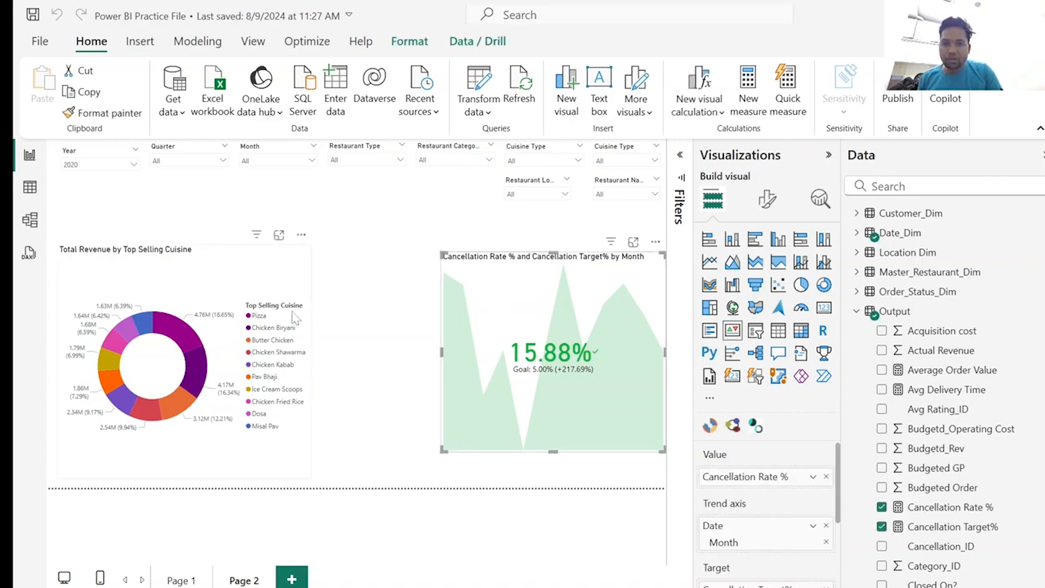
{"action": "left_click", "coordinate": [286, 280]}
{"action": "left_click_drag", "start_coordinate": [442, 449], "coordinate": [541, 289]}
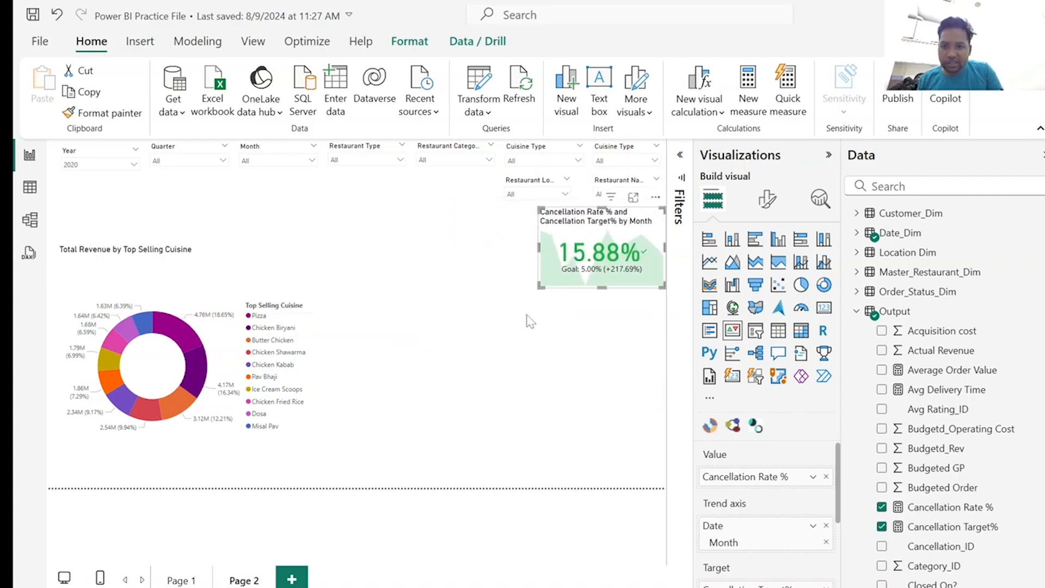
{"action": "left_click", "coordinate": [440, 379]}
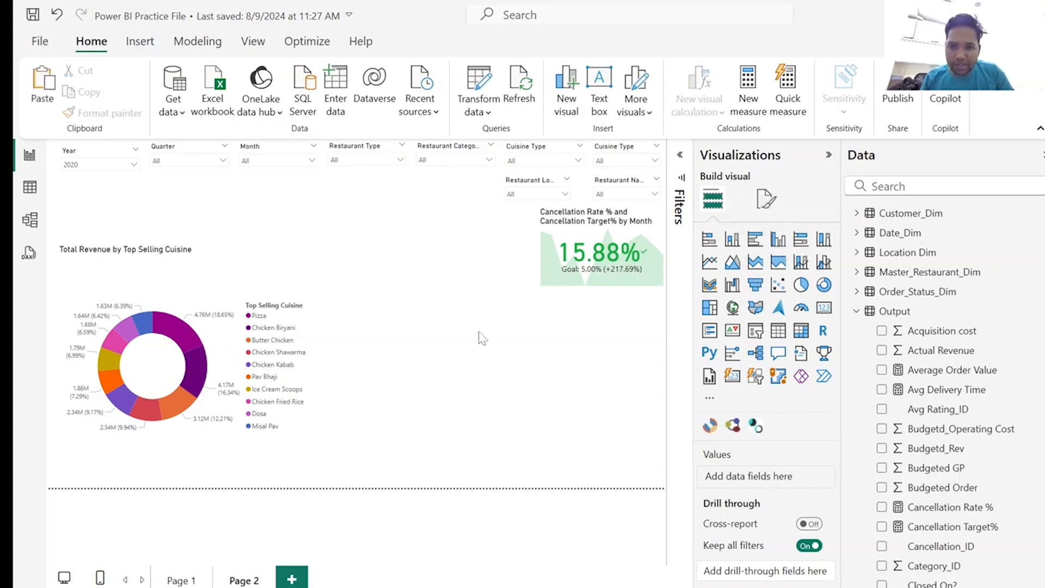
Paste the copied Revenue by Restaurant Name column chart onto Page 2, place it below the cancellation KPI and enlarge it slightly.
{"action": "key", "text": "ctrl+v"}
{"action": "left_click_drag", "start_coordinate": [508, 252], "coordinate": [509, 302]}
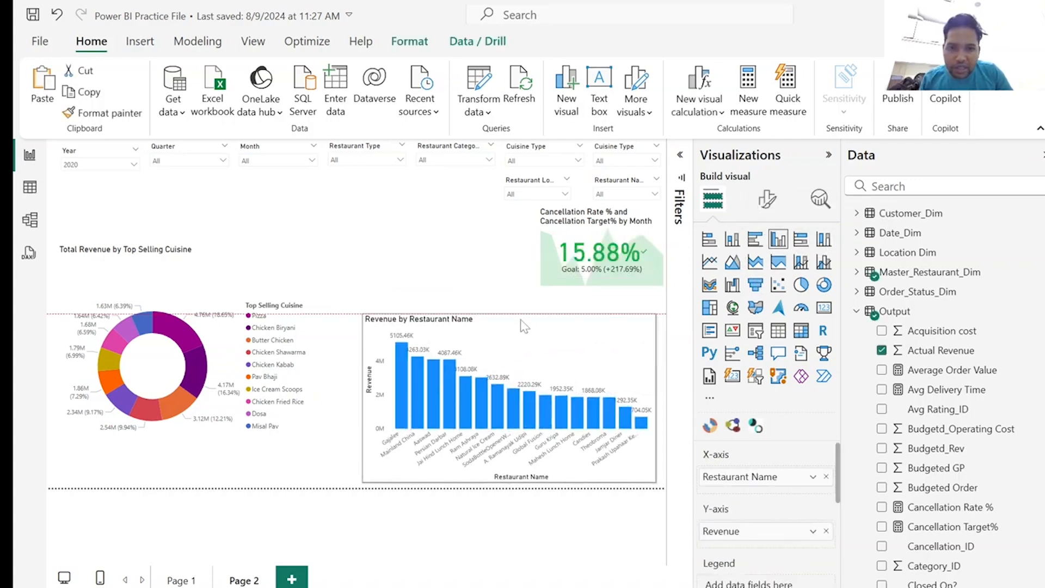
{"action": "left_click_drag", "start_coordinate": [363, 302], "coordinate": [356, 299]}
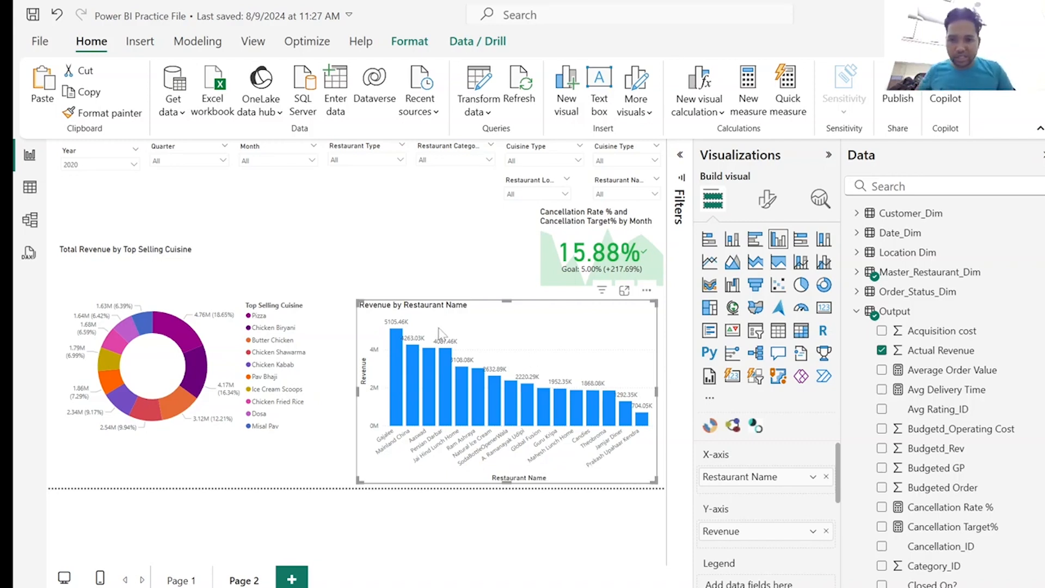
Filter Page 2 to the year 2024 and examine how selecting the donut's Pizza slice cross-highlights the other visuals, clearing the selection again.
{"action": "left_click", "coordinate": [131, 165]}
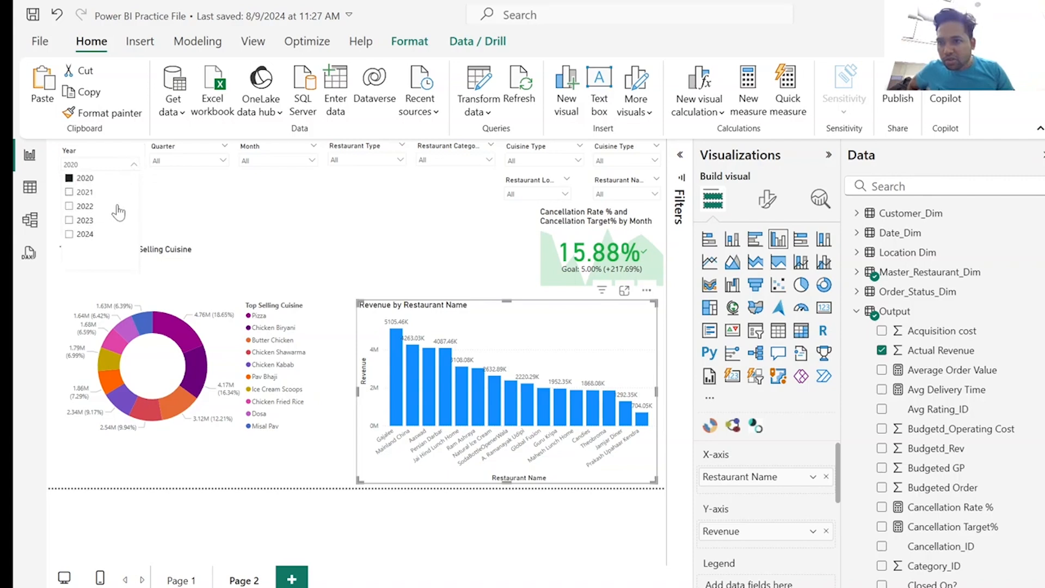
{"action": "left_click", "coordinate": [86, 238]}
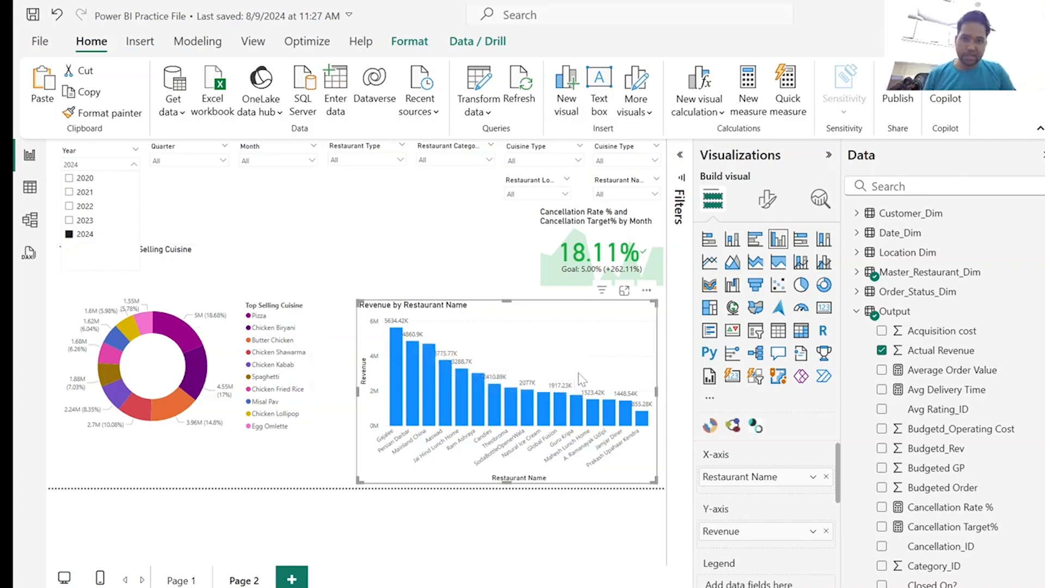
{"action": "left_click", "coordinate": [179, 334]}
{"action": "left_click", "coordinate": [179, 334]}
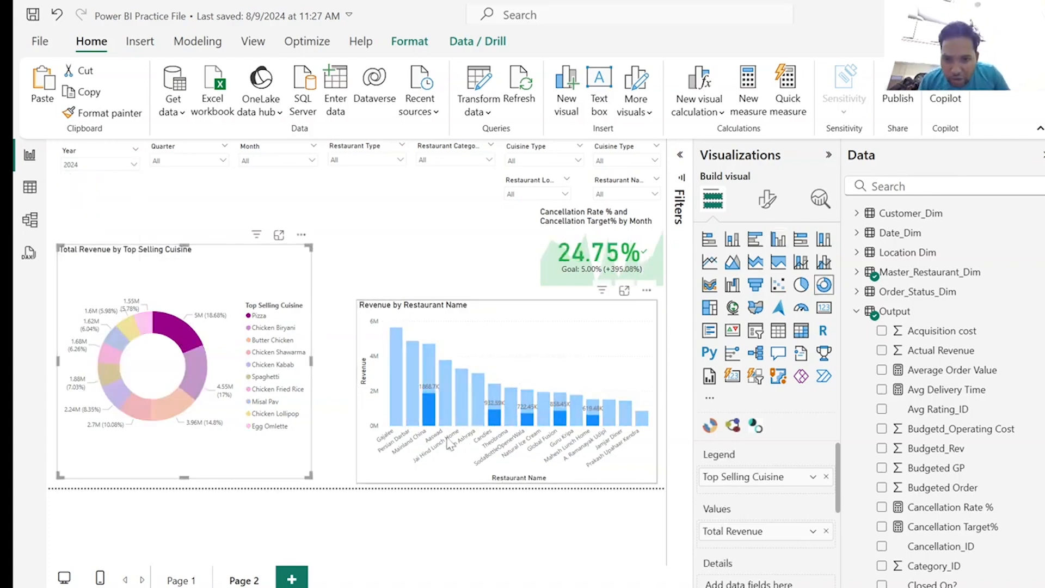
{"action": "mouse_move", "coordinate": [434, 423]}
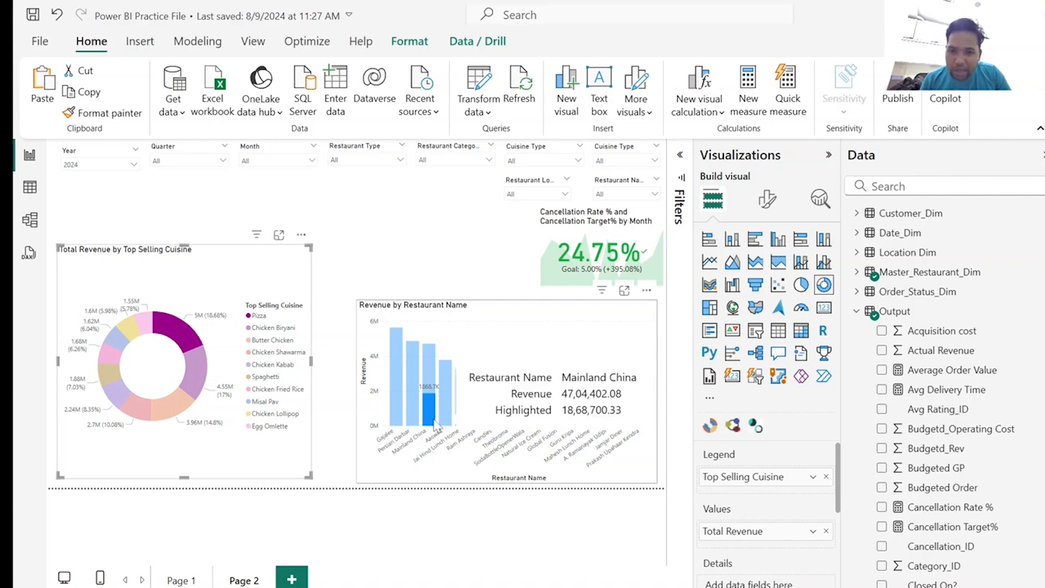
{"action": "left_click", "coordinate": [181, 342]}
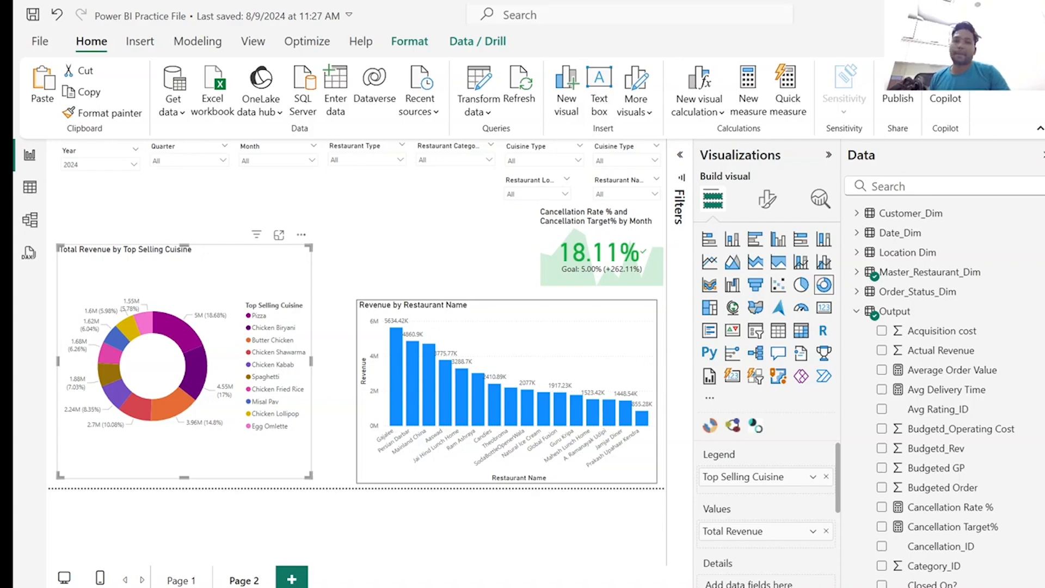
Switch to the Zomato Dashboard_Design report, maximize it and collapse the Data and Visualizations panes to enlarge the report canvas.
{"action": "left_click_drag", "start_coordinate": [1044, 142], "coordinate": [1044, 191]}
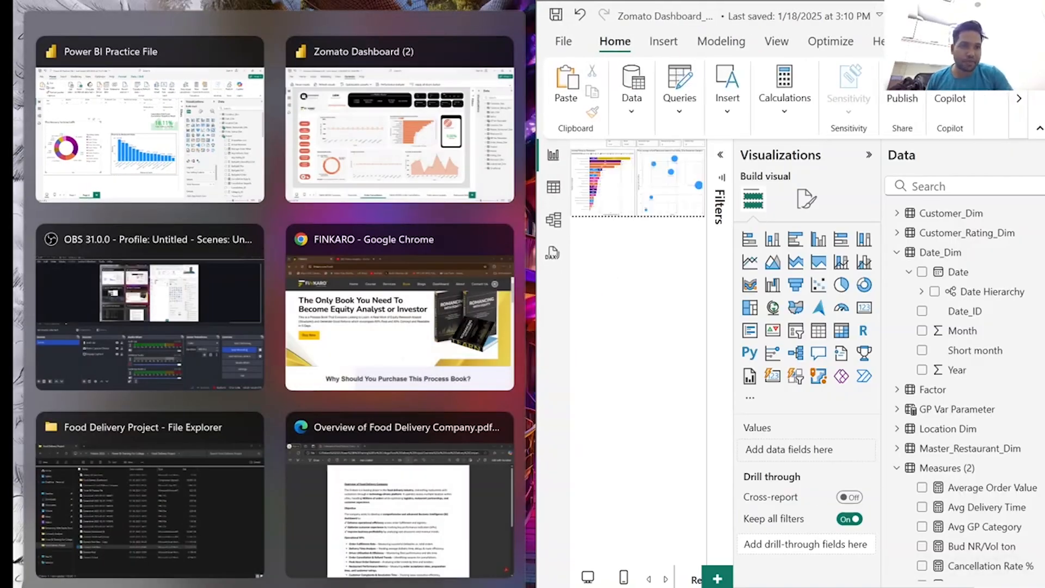
{"action": "left_click", "coordinate": [1004, 14]}
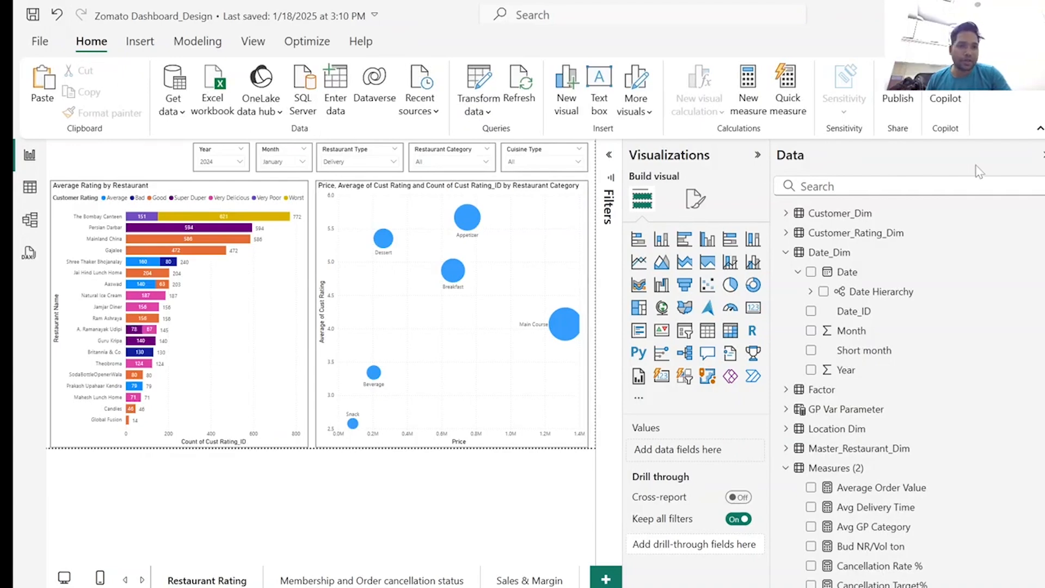
{"action": "left_click", "coordinate": [1042, 156]}
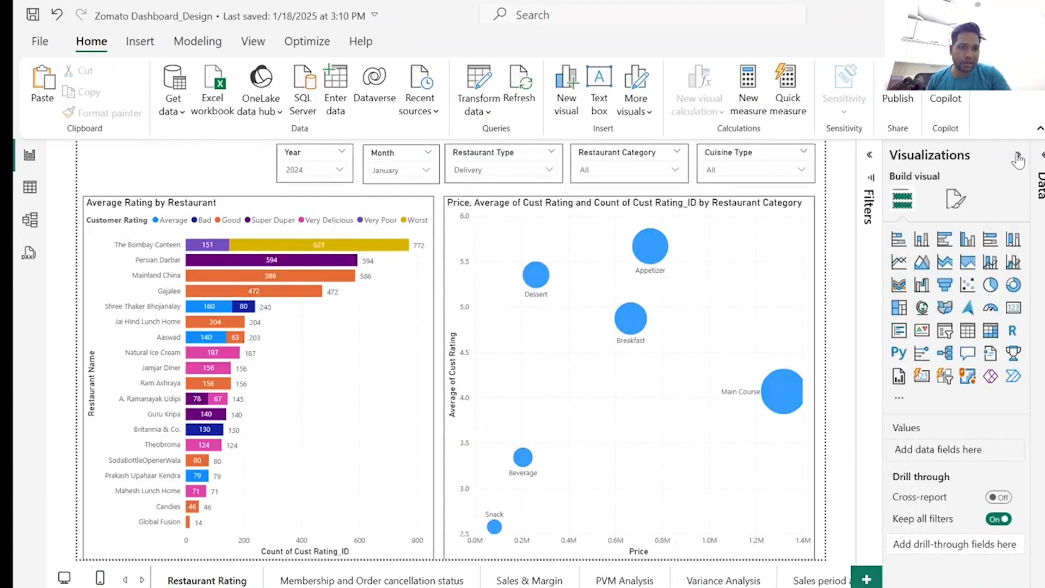
{"action": "left_click", "coordinate": [1017, 156]}
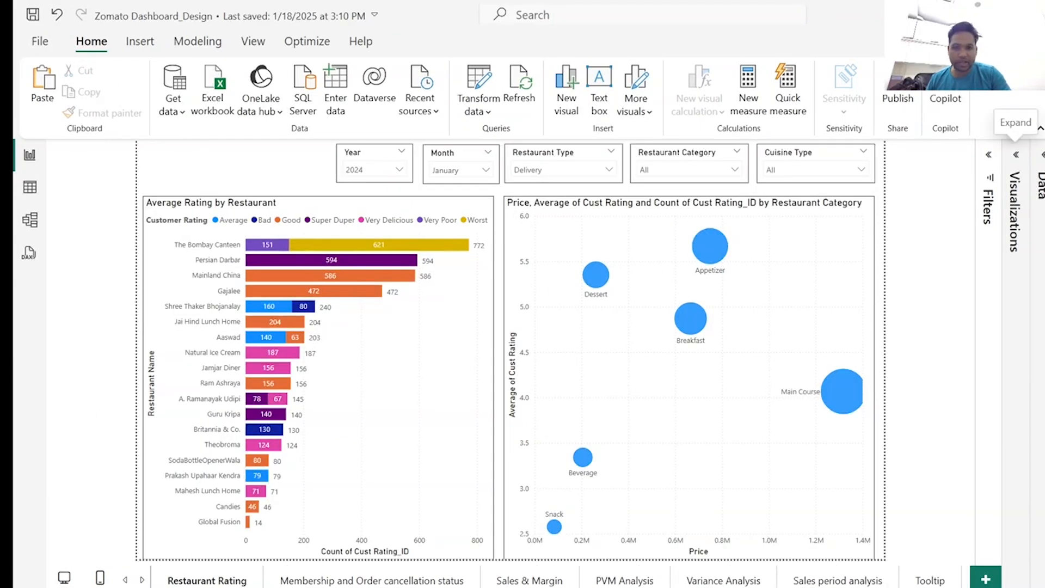
Review the reference report's pages from Summary and Overview through Order Flow Heatmap, Order Cancellation rate %, Revenue split and Restaurant Rating.
{"action": "left_click", "coordinate": [125, 580]}
{"action": "left_click", "coordinate": [183, 581]}
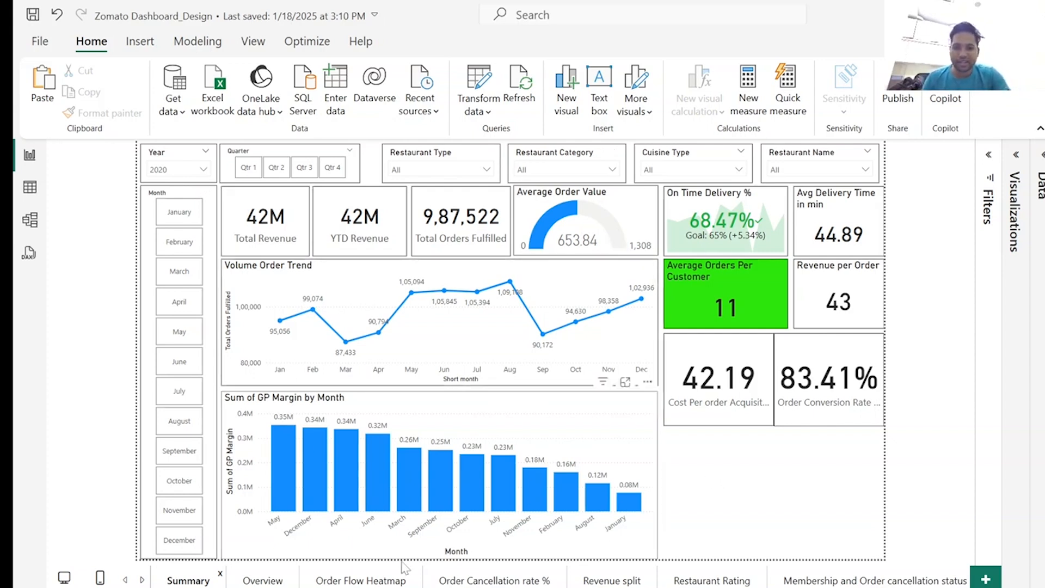
{"action": "left_click", "coordinate": [263, 581]}
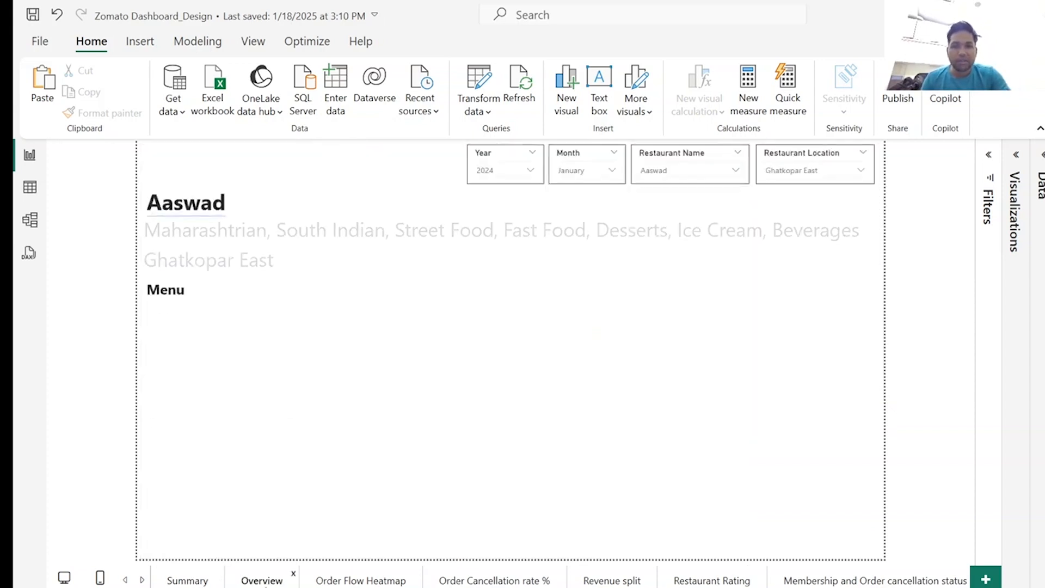
{"action": "left_click", "coordinate": [354, 581]}
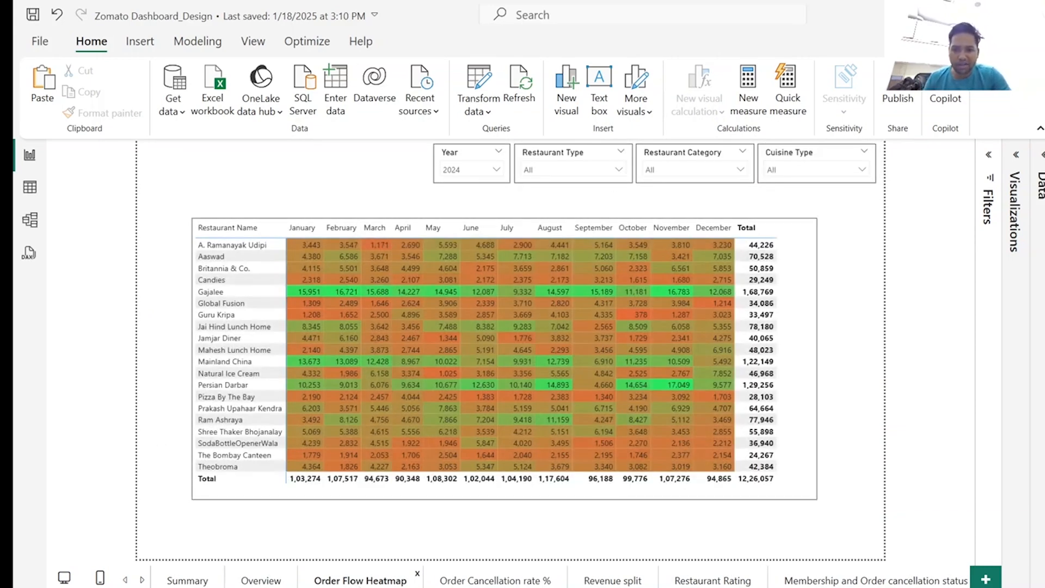
{"action": "left_click", "coordinate": [492, 582]}
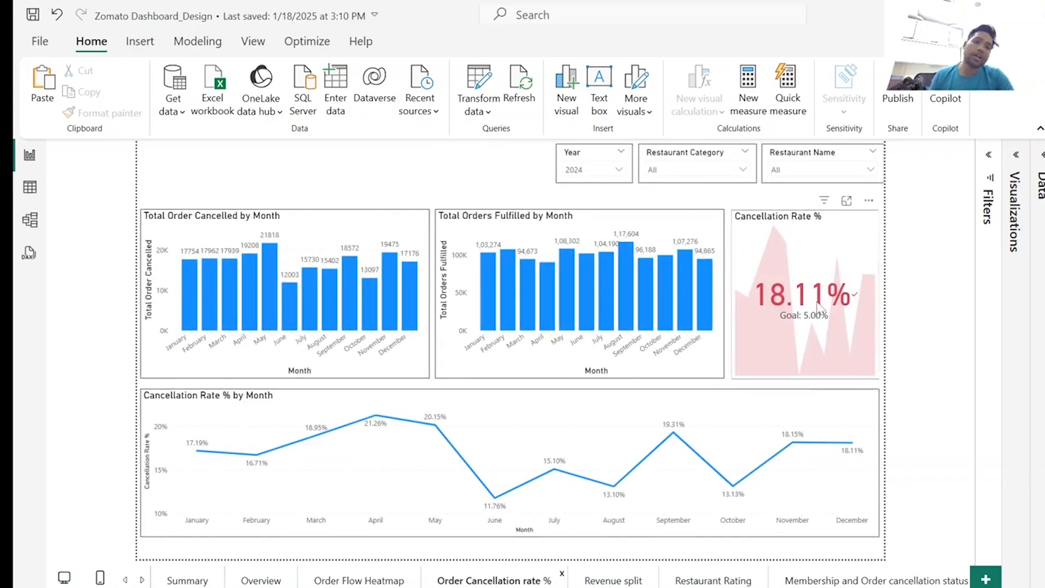
{"action": "left_click", "coordinate": [615, 584]}
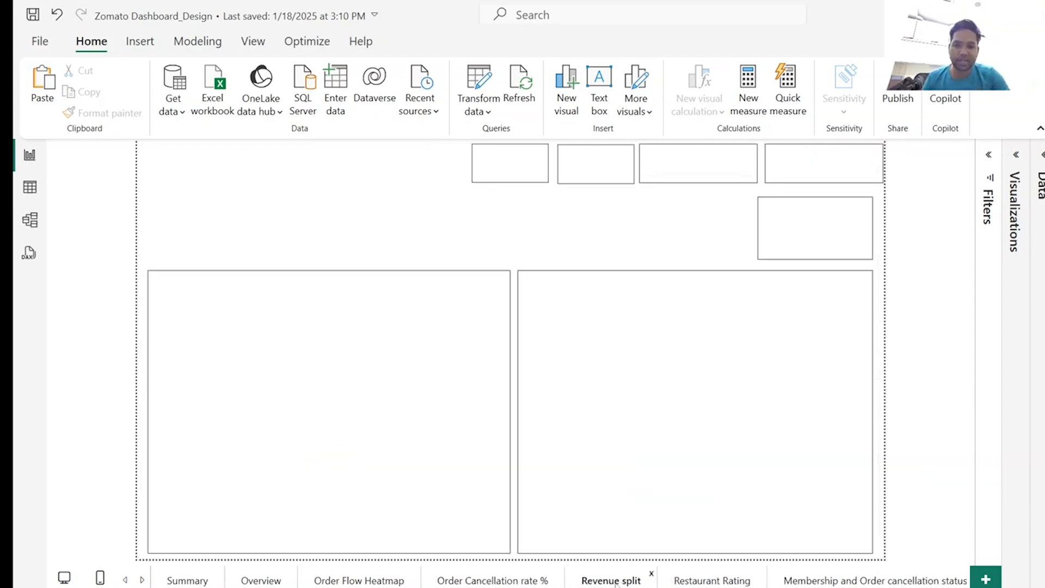
{"action": "left_click", "coordinate": [706, 583]}
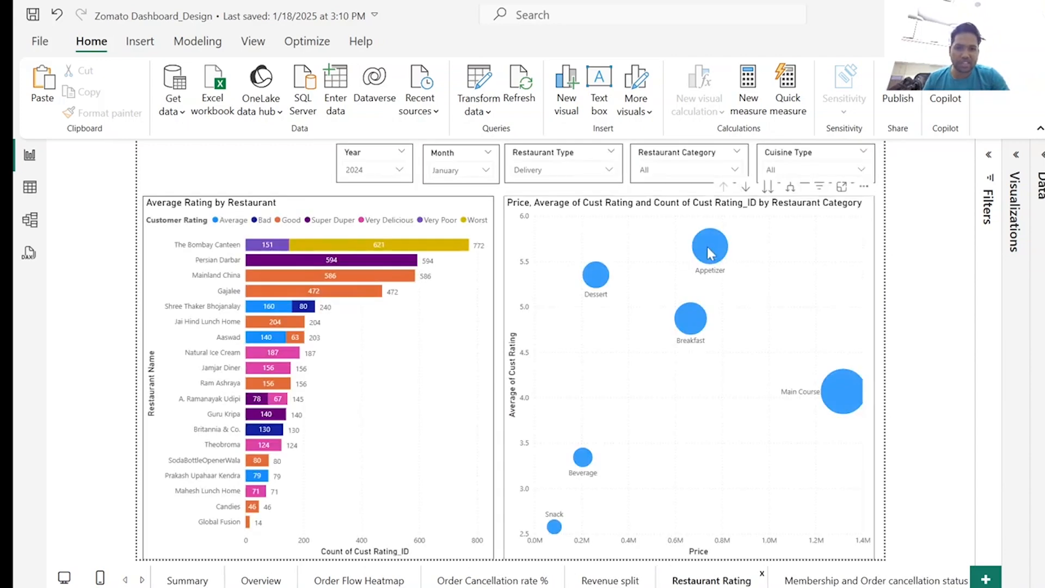
{"action": "mouse_move", "coordinate": [710, 254]}
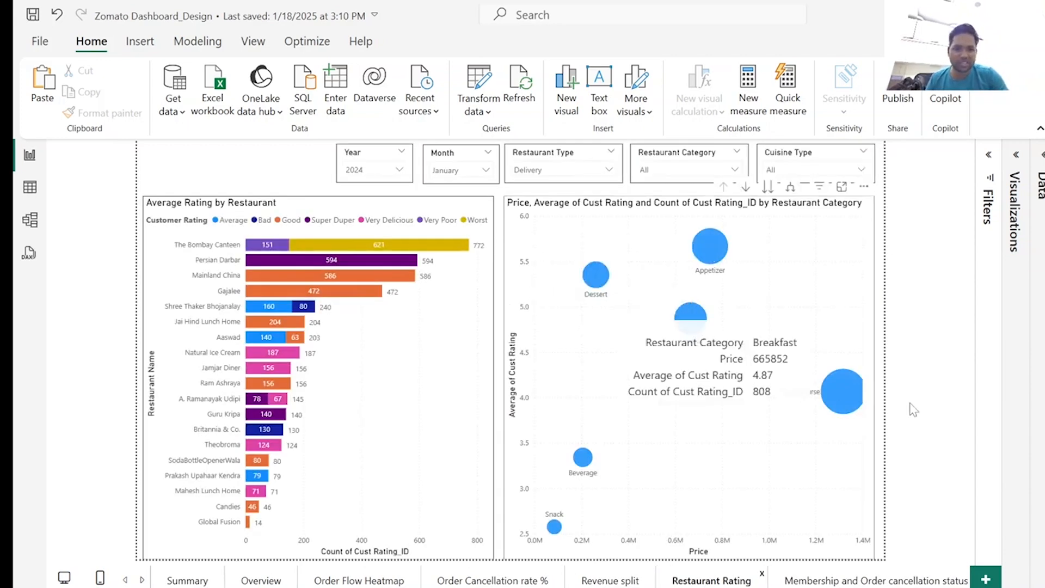
Examine the PVM Analysis page of the reference report with its PVM calculation by Factors waterfall chart.
{"action": "left_click", "coordinate": [142, 580]}
{"action": "left_click", "coordinate": [143, 581]}
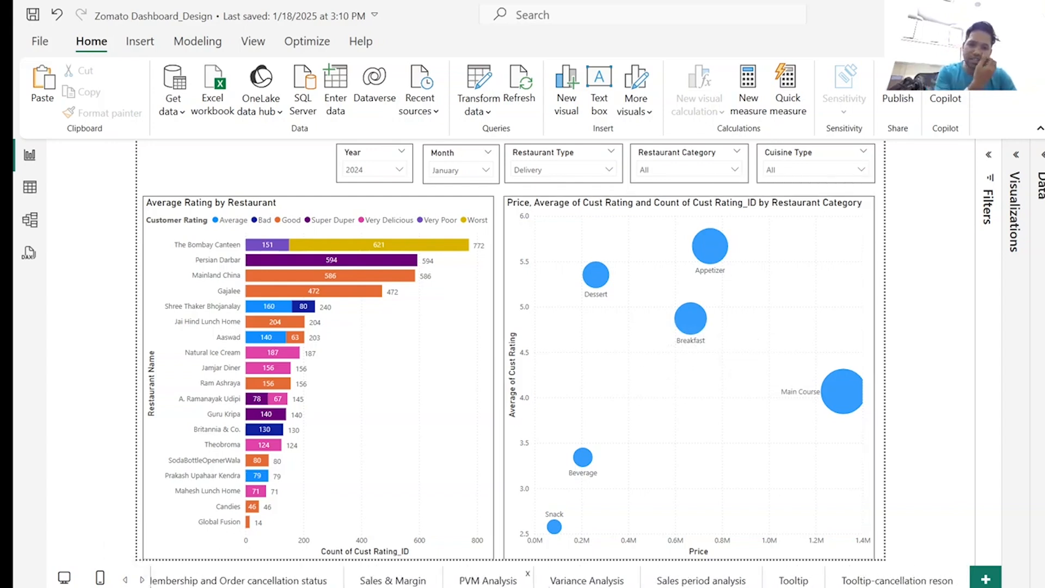
{"action": "left_click", "coordinate": [488, 580]}
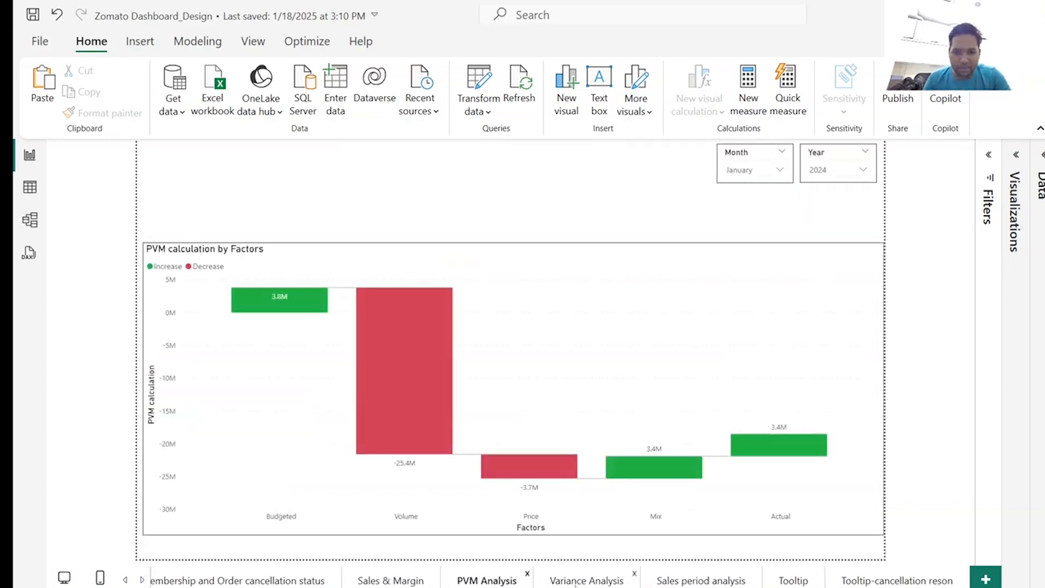
Open the Sales & Margin page and drill the NR with GP% chart up to the Restaurant Type level.
{"action": "left_click", "coordinate": [375, 582]}
{"action": "mouse_move", "coordinate": [288, 411]}
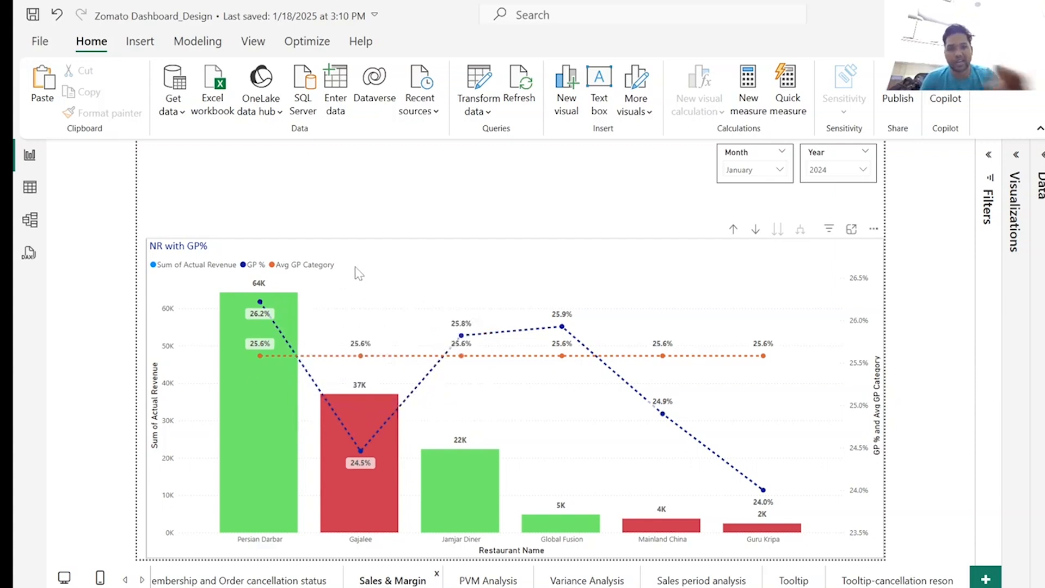
{"action": "right_click", "coordinate": [237, 320]}
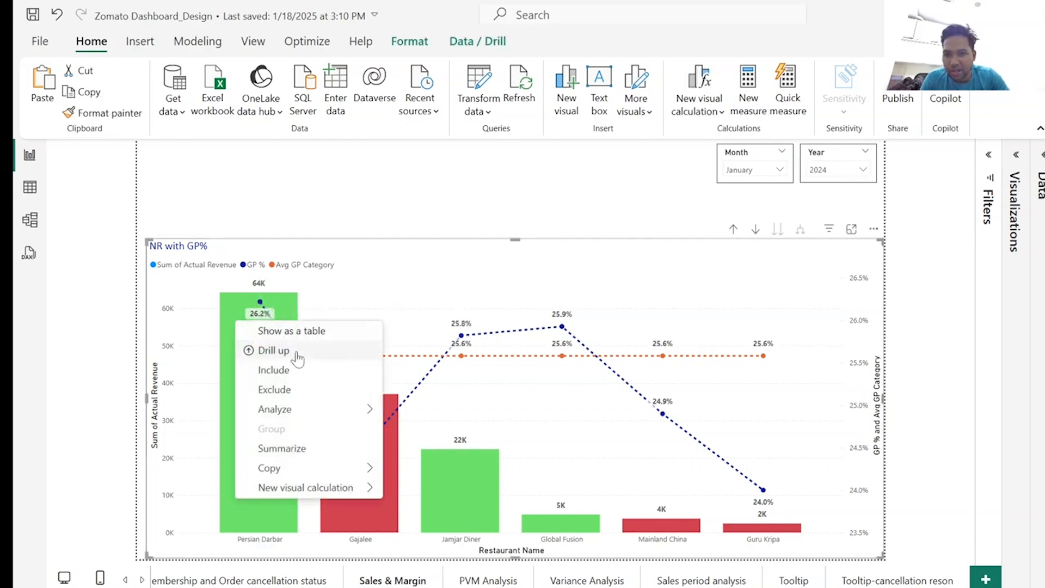
{"action": "left_click", "coordinate": [734, 231]}
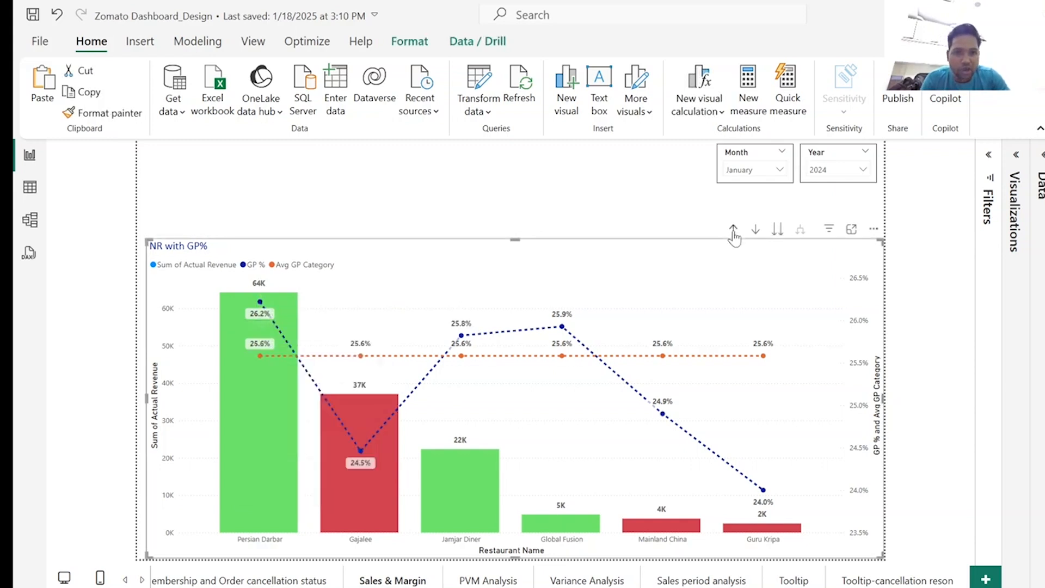
{"action": "left_click", "coordinate": [734, 231]}
{"action": "left_click", "coordinate": [734, 231]}
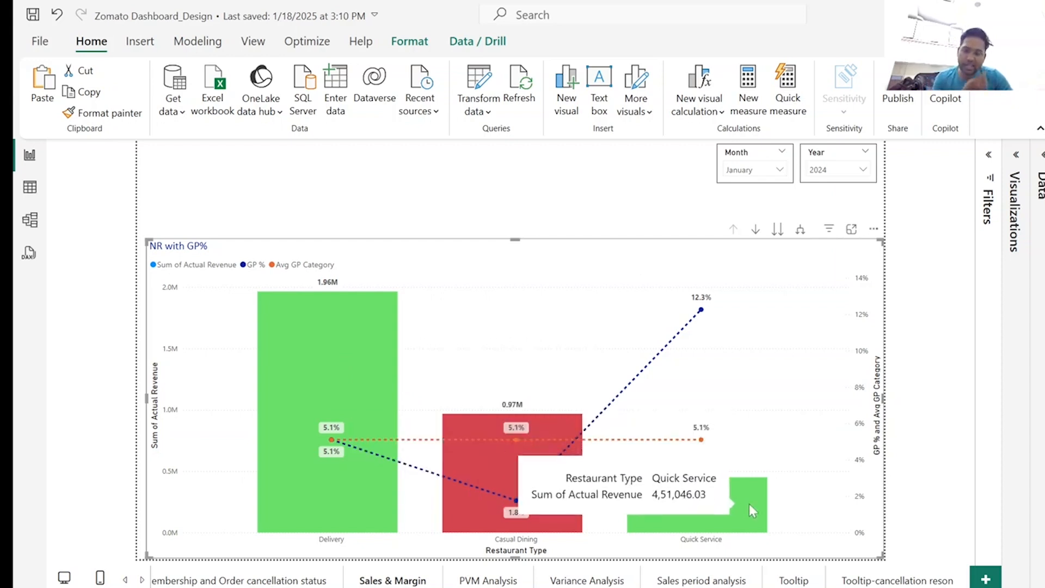
Drill the Delivery bar down to its restaurant categories and return the chart to the Restaurant Type level.
{"action": "right_click", "coordinate": [353, 307]}
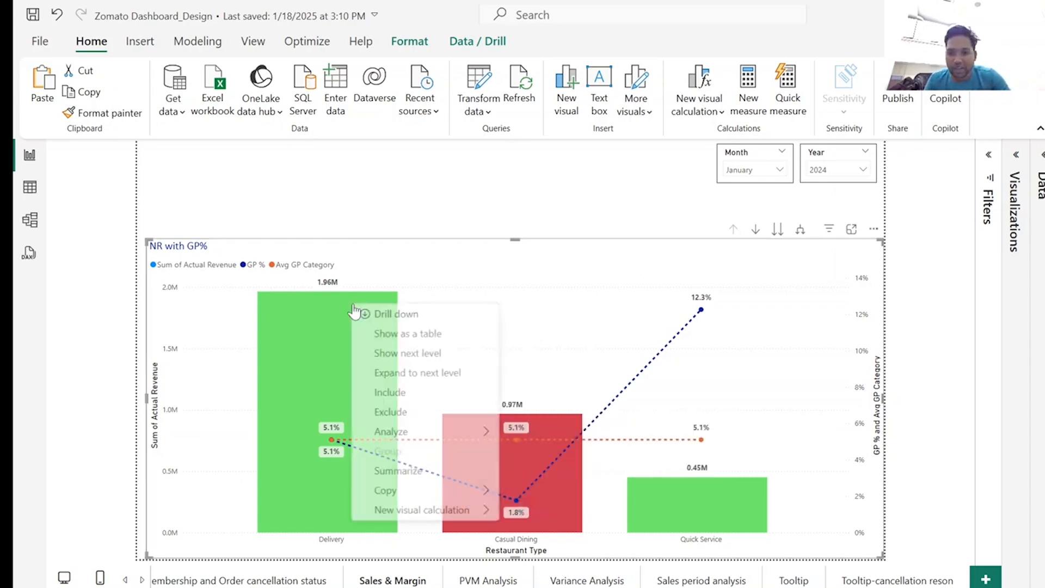
{"action": "left_click", "coordinate": [363, 315]}
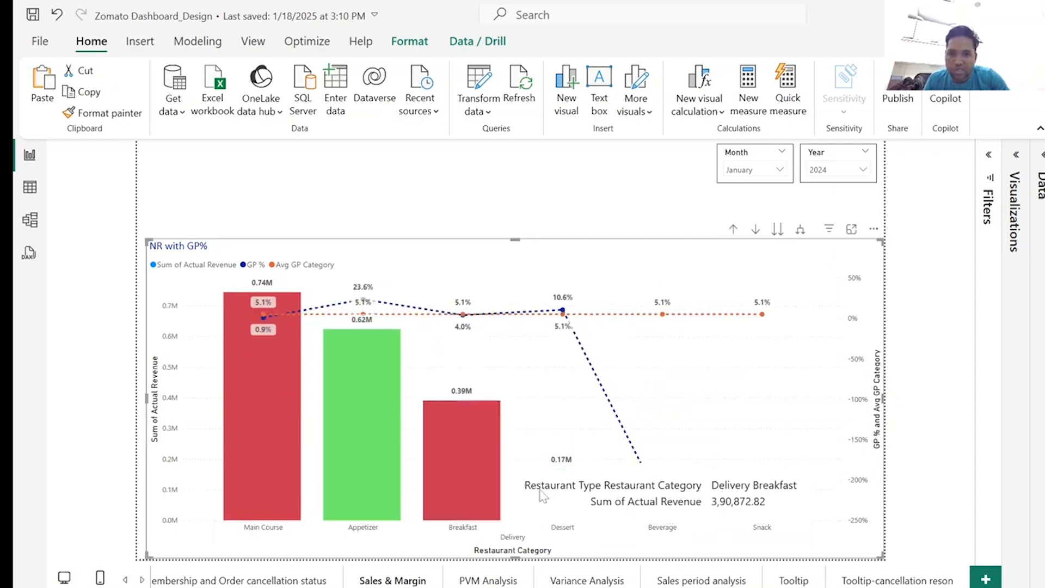
{"action": "left_click", "coordinate": [733, 229]}
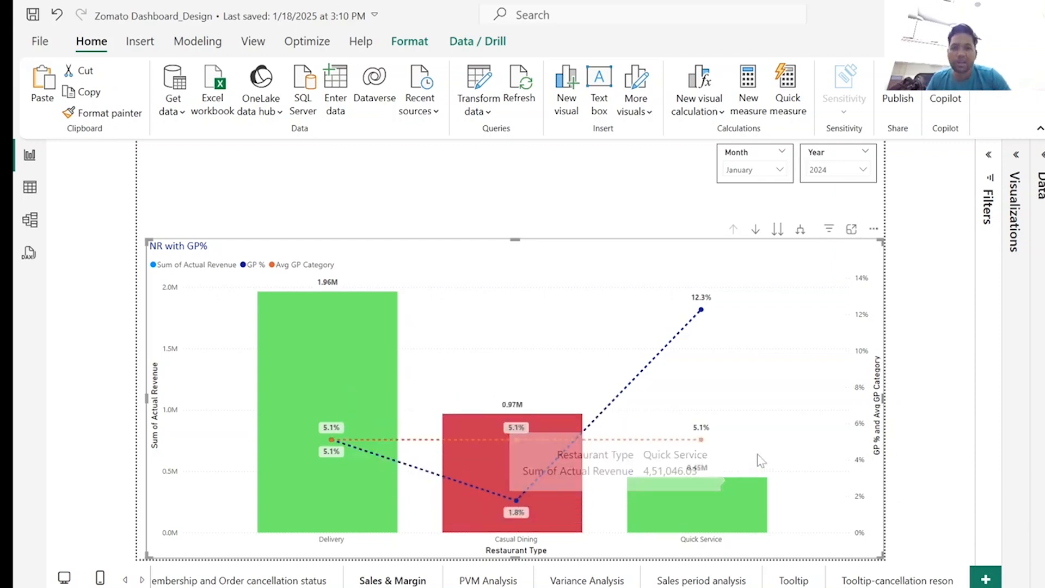
Drill through Casual Dining and its Snack category to the cuisine type, returning the chart to the Restaurant Type level.
{"action": "mouse_move", "coordinate": [541, 498]}
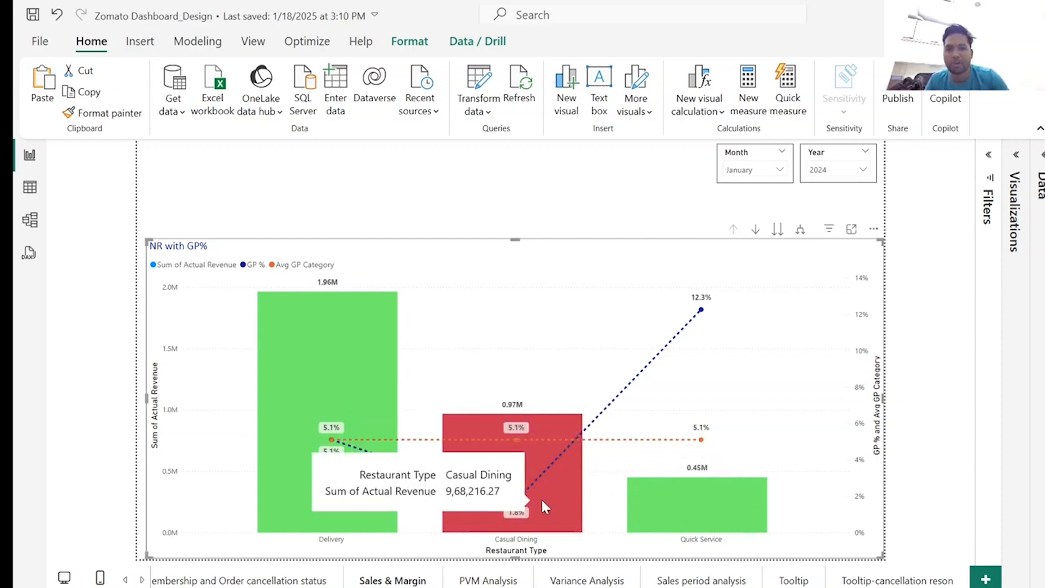
{"action": "right_click", "coordinate": [491, 458]}
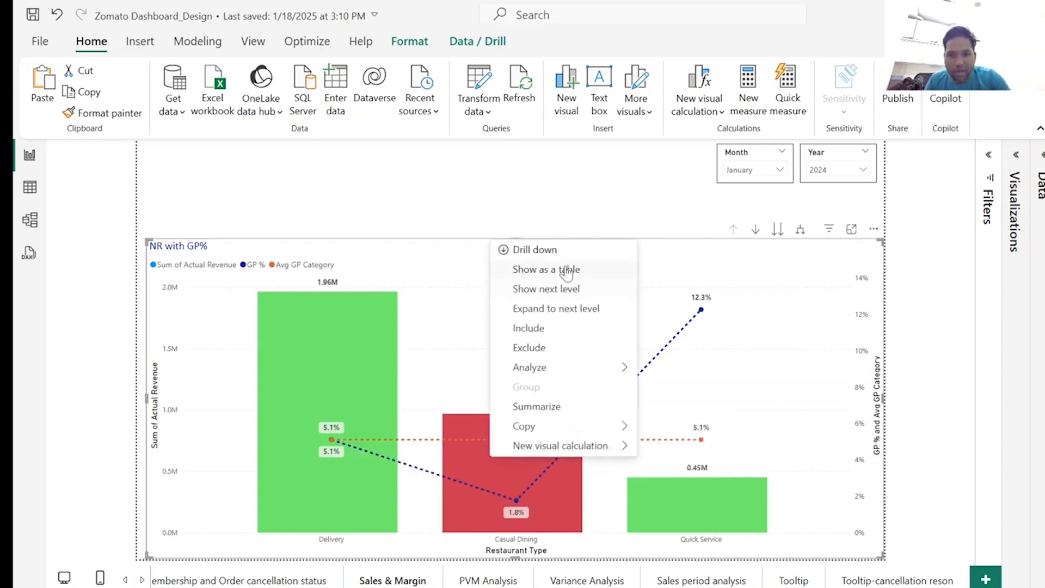
{"action": "left_click", "coordinate": [556, 250]}
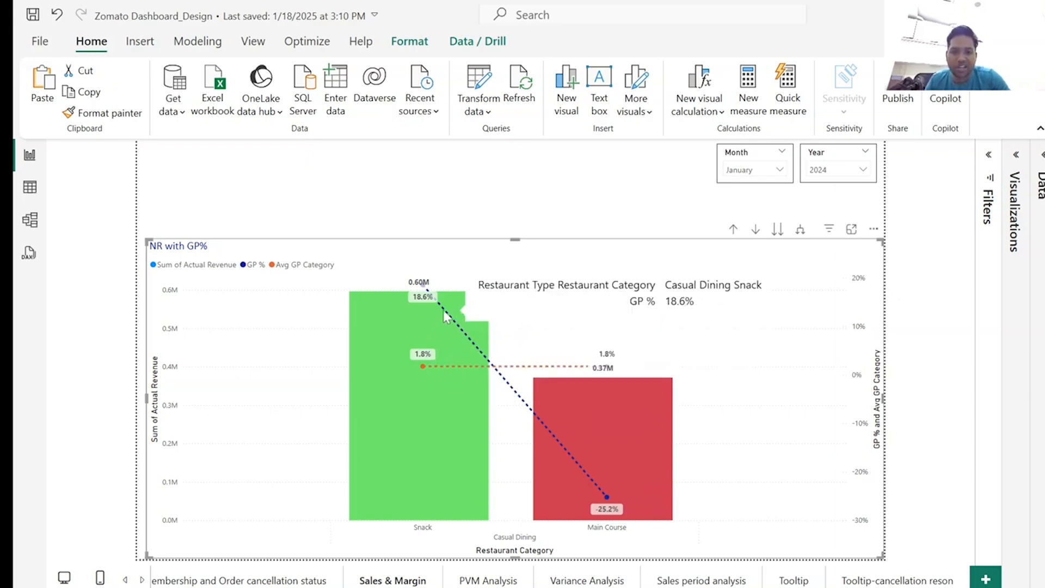
{"action": "right_click", "coordinate": [424, 403]}
{"action": "left_click", "coordinate": [506, 201]}
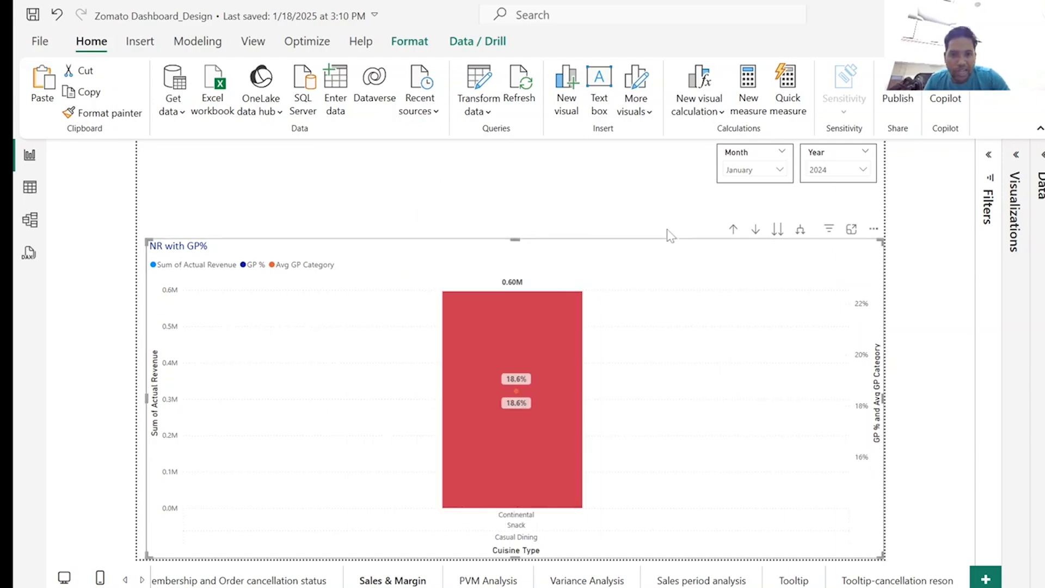
{"action": "left_click", "coordinate": [733, 229]}
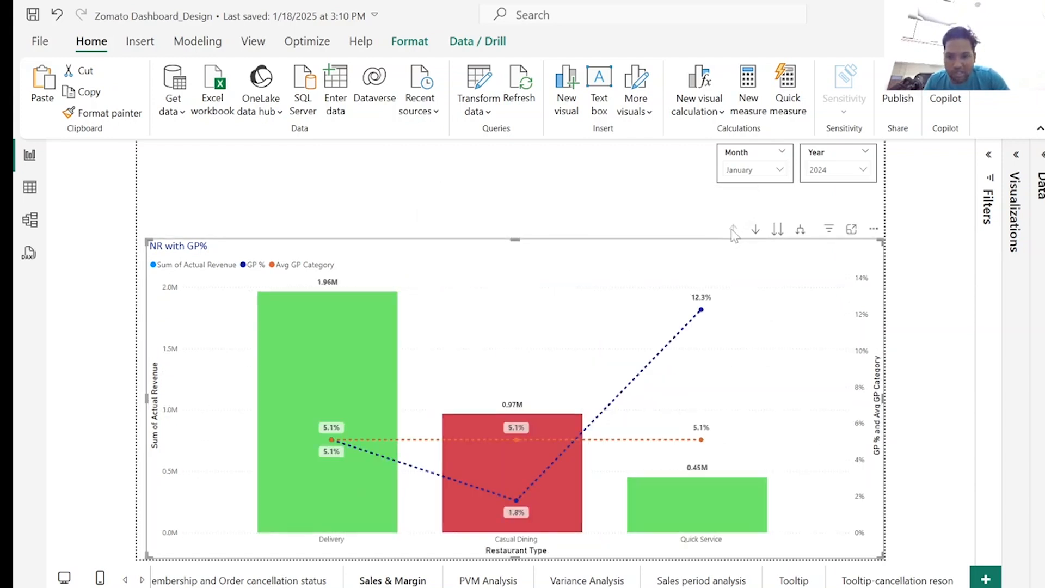
Drill the NR with GP% chart through Delivery, Appetizer and Mediterranean to compare revenue and GP % by restaurant name.
{"action": "right_click", "coordinate": [333, 322]}
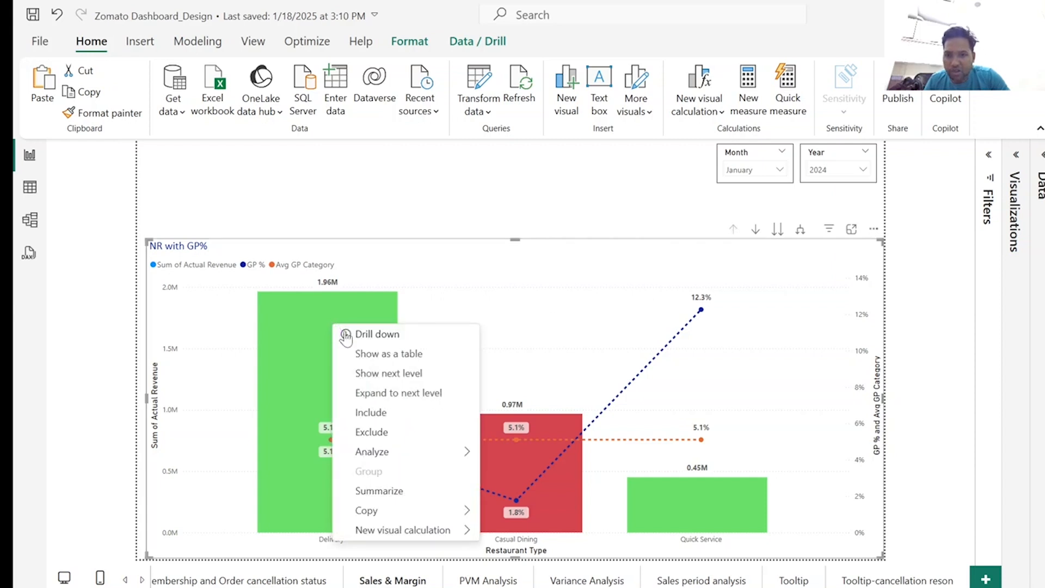
{"action": "left_click", "coordinate": [384, 335]}
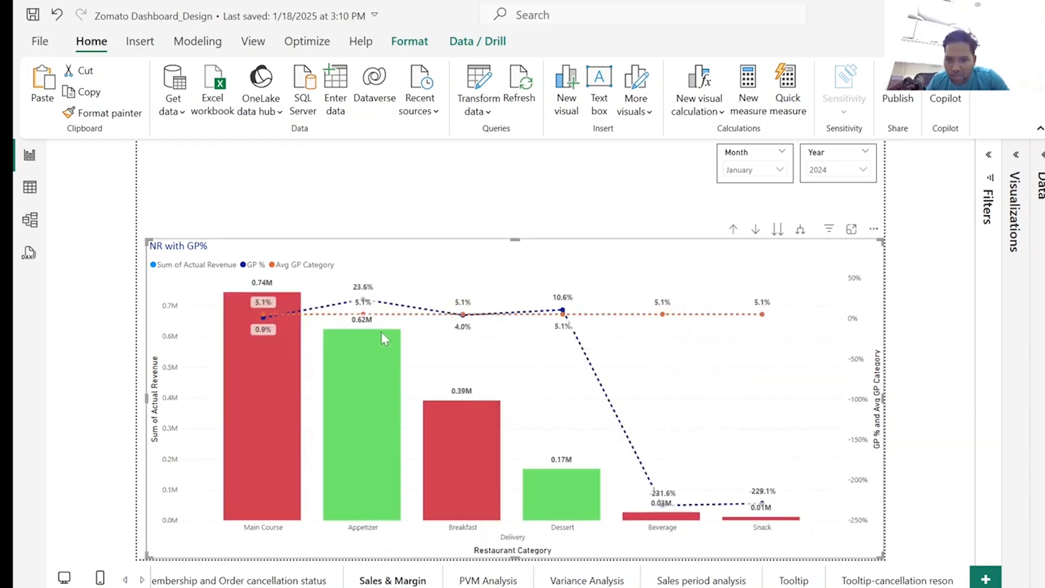
{"action": "mouse_move", "coordinate": [258, 378]}
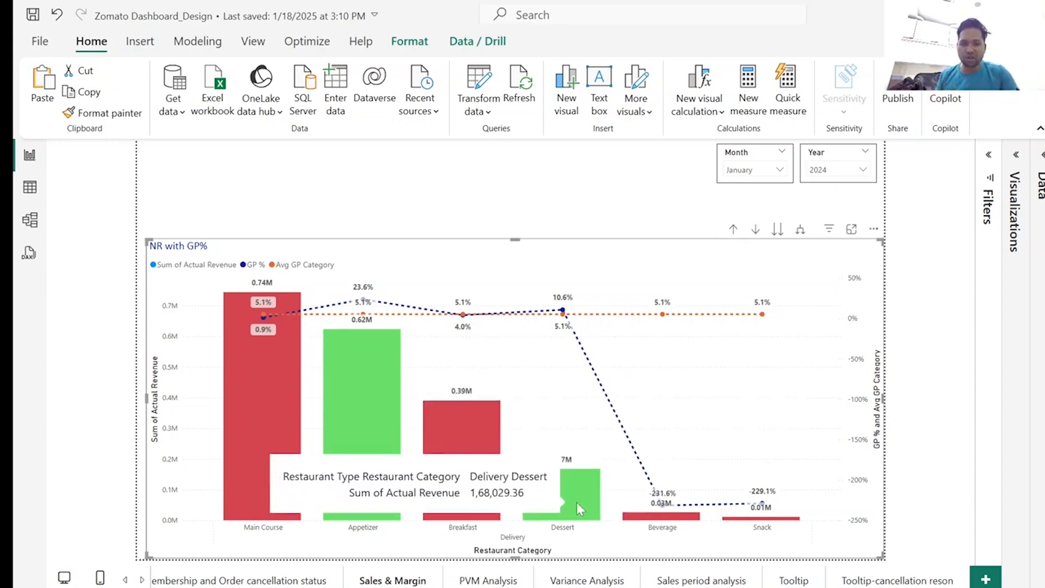
{"action": "mouse_move", "coordinate": [662, 504]}
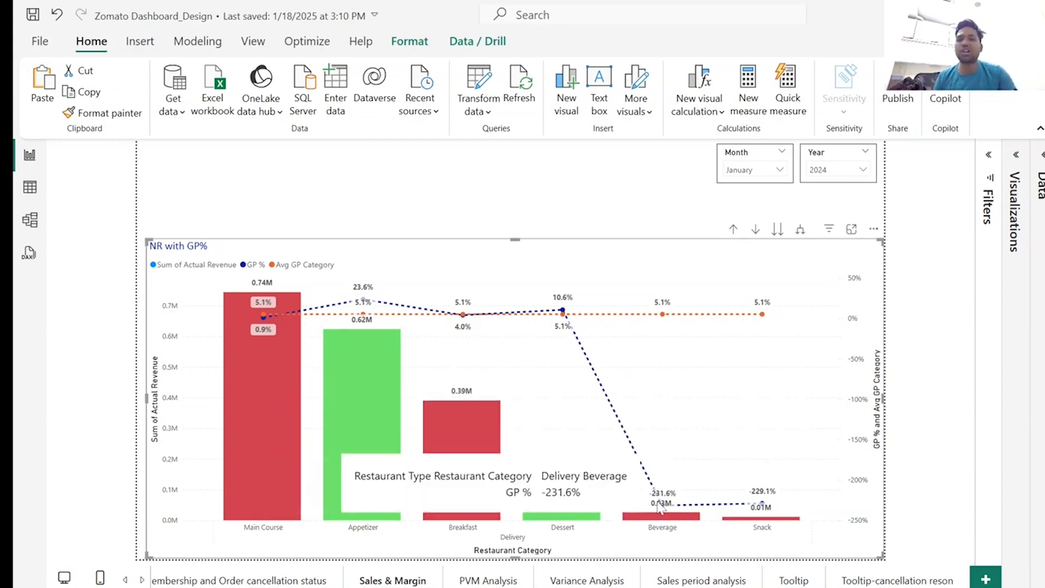
{"action": "right_click", "coordinate": [358, 345]}
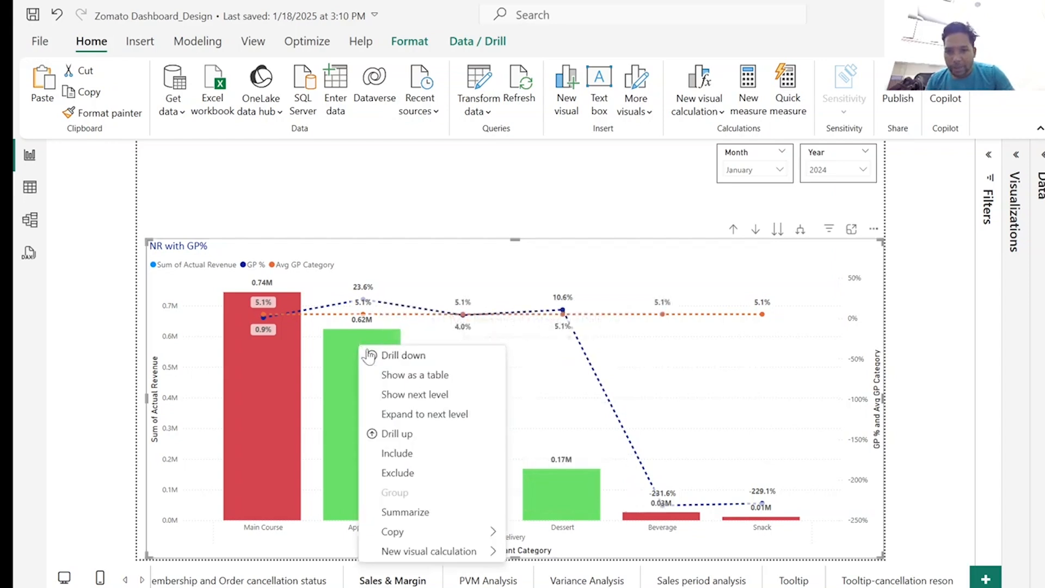
{"action": "left_click", "coordinate": [403, 355]}
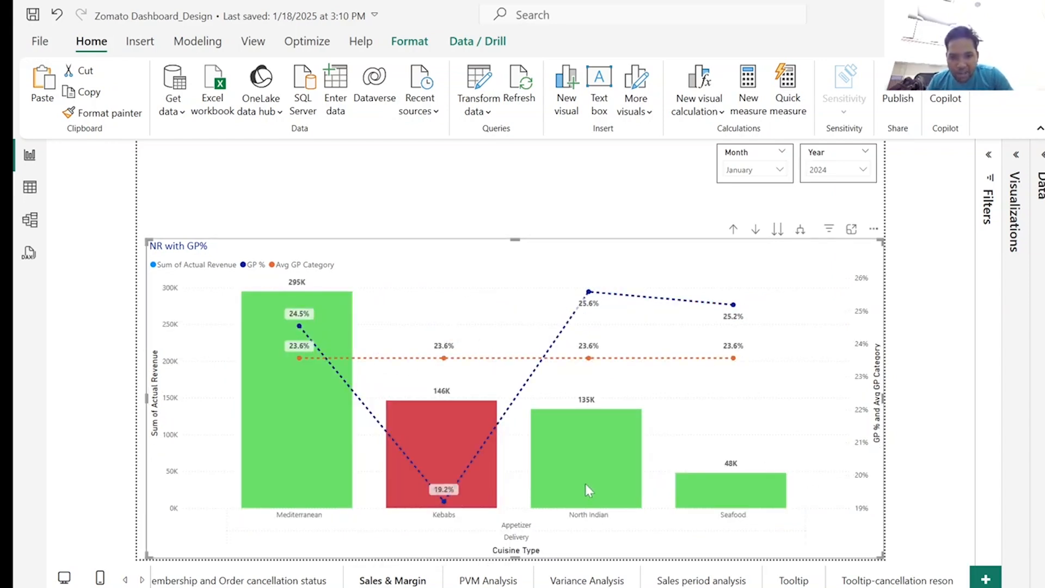
{"action": "mouse_move", "coordinate": [349, 393]}
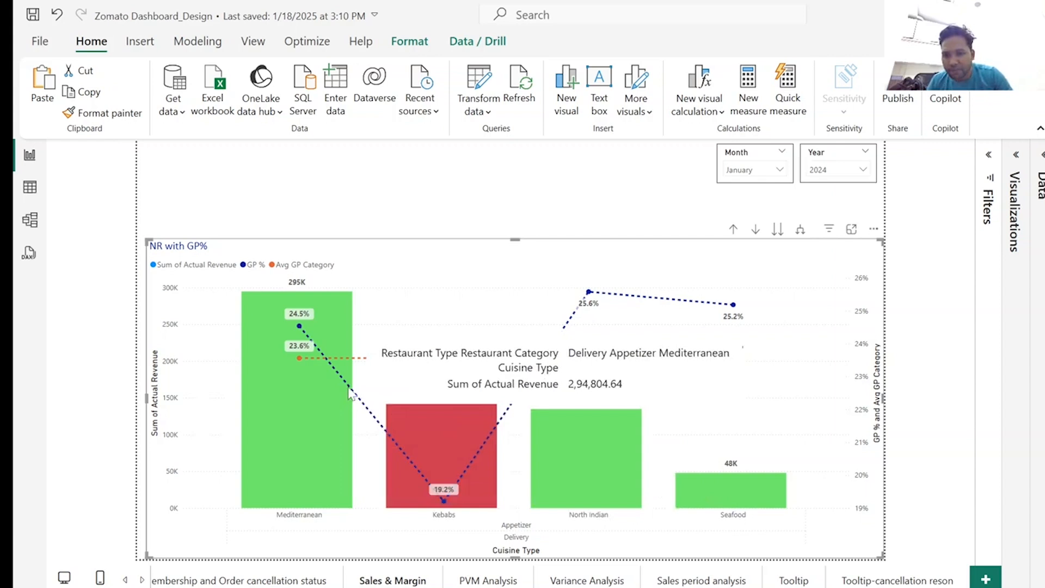
{"action": "right_click", "coordinate": [257, 304]}
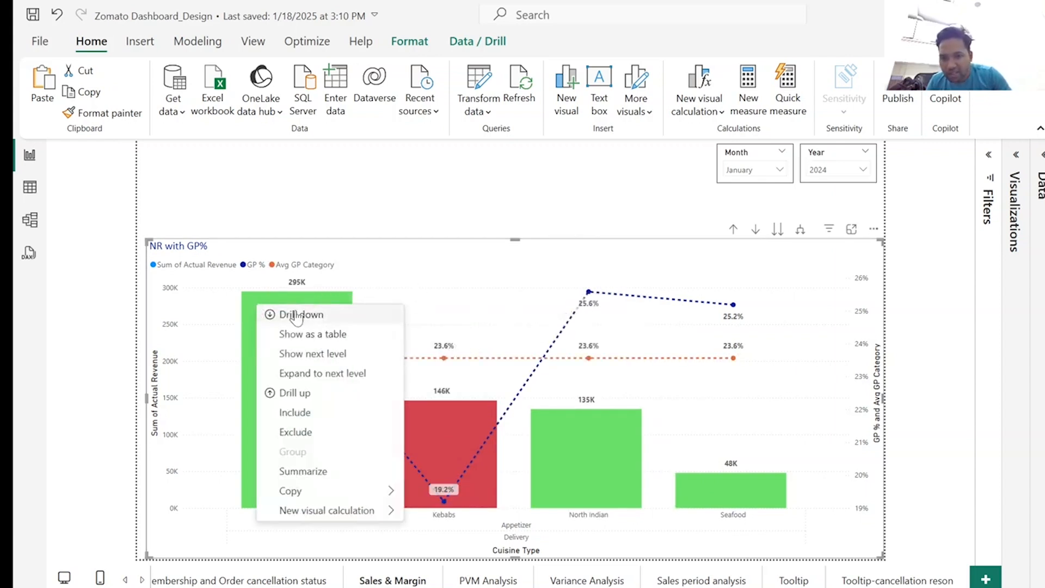
{"action": "left_click", "coordinate": [297, 316]}
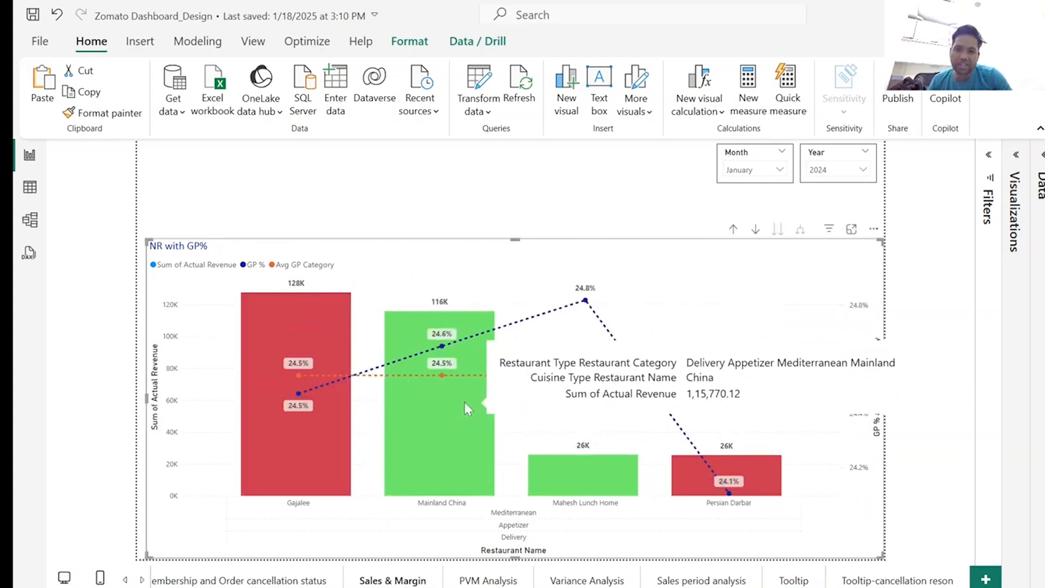
Drill the NR with GP% chart back up from restaurant names to the Restaurant Type level.
{"action": "right_click", "coordinate": [269, 305]}
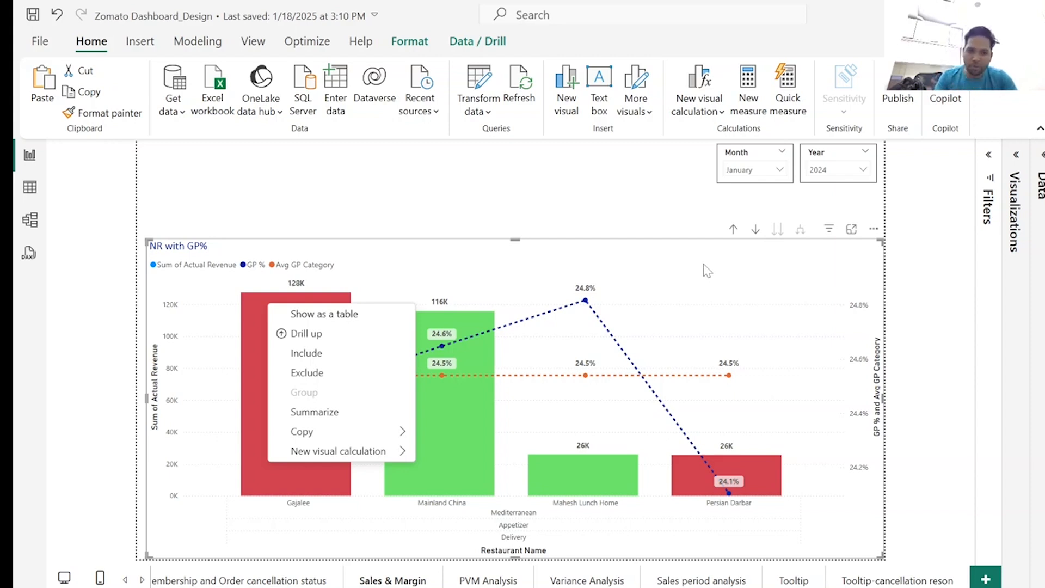
{"action": "left_click", "coordinate": [735, 231]}
{"action": "left_click", "coordinate": [734, 231]}
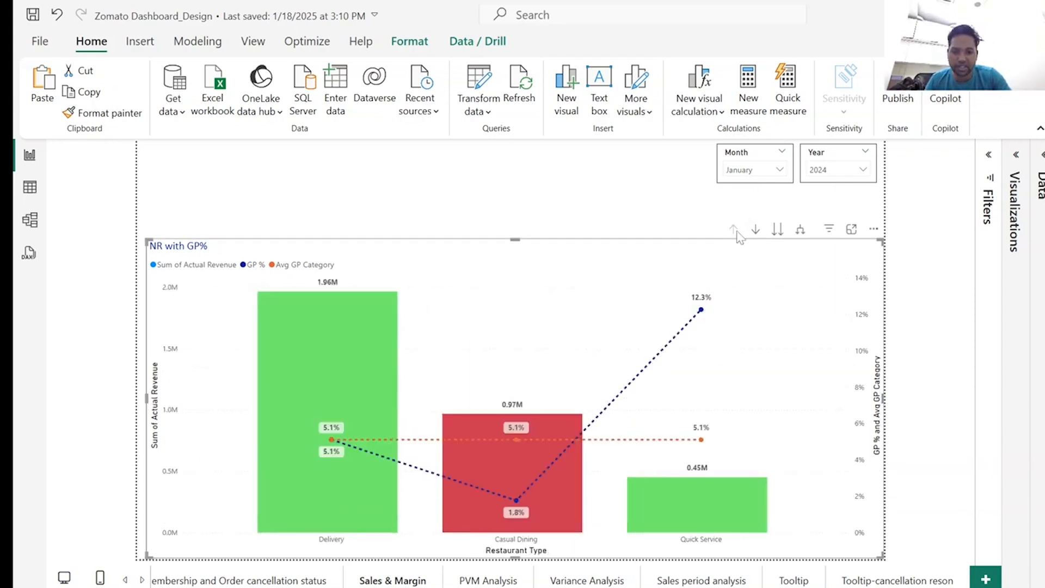
Examine the Variance - NR % Vs GP% scatter chart on the Variance Analysis page and bring the first page tabs back into view.
{"action": "left_click", "coordinate": [621, 581]}
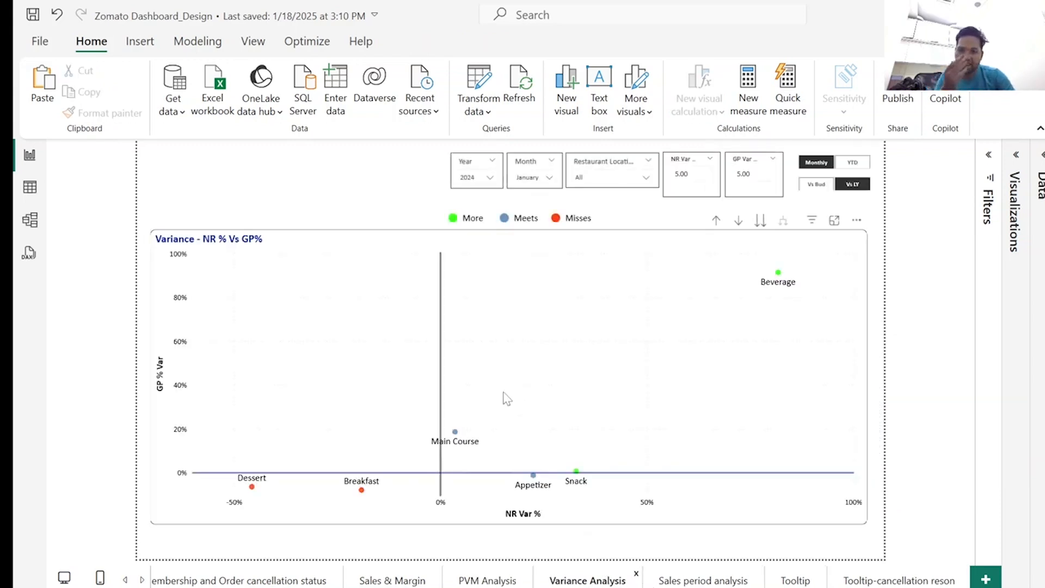
{"action": "mouse_move", "coordinate": [457, 432]}
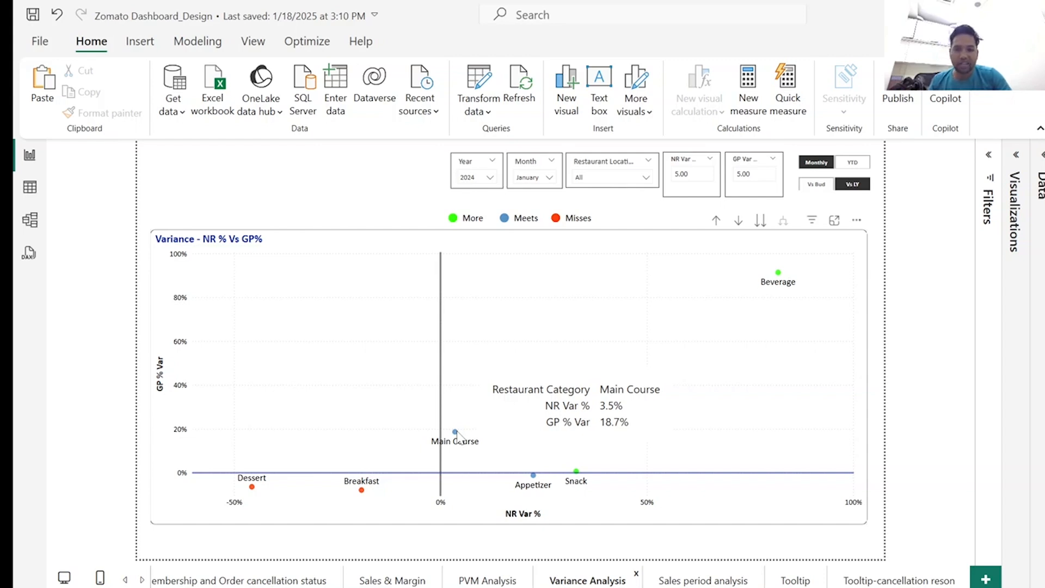
{"action": "left_click", "coordinate": [126, 581]}
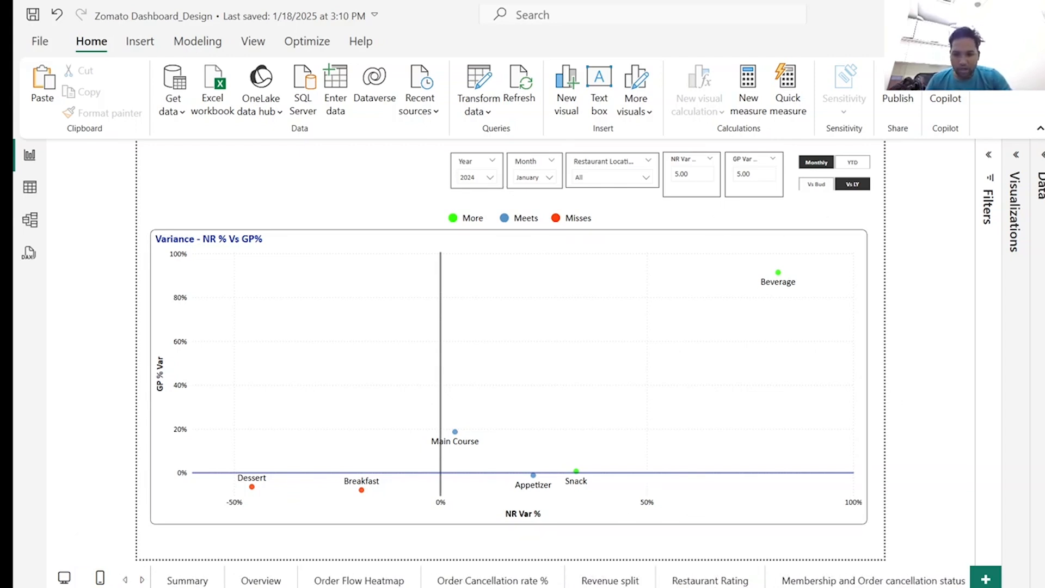
Switch to the Finkaro website in the browser and open the Advanced Perfume Business Dashboard page from its dashboard listing.
{"action": "left_click", "coordinate": [407, 586]}
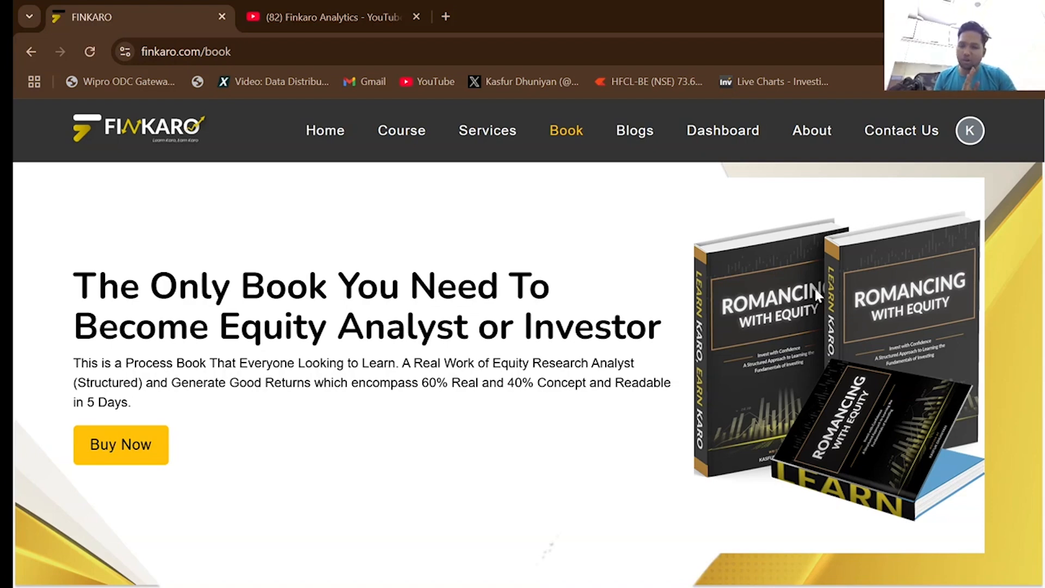
{"action": "left_click", "coordinate": [728, 131]}
{"action": "scroll", "coordinate": [917, 294], "scroll_direction": "up", "scroll_amount": 8}
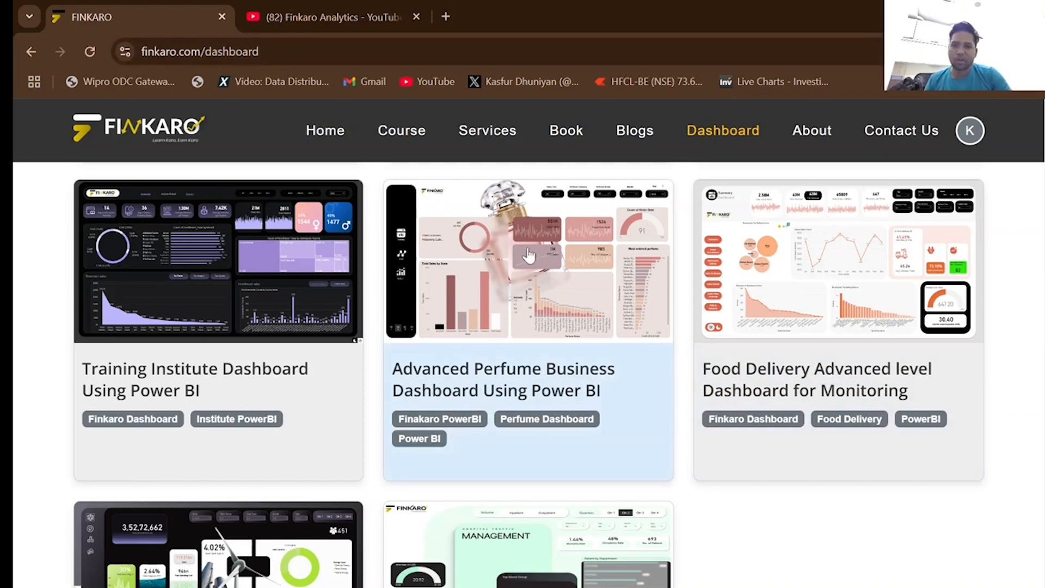
{"action": "left_click", "coordinate": [548, 297]}
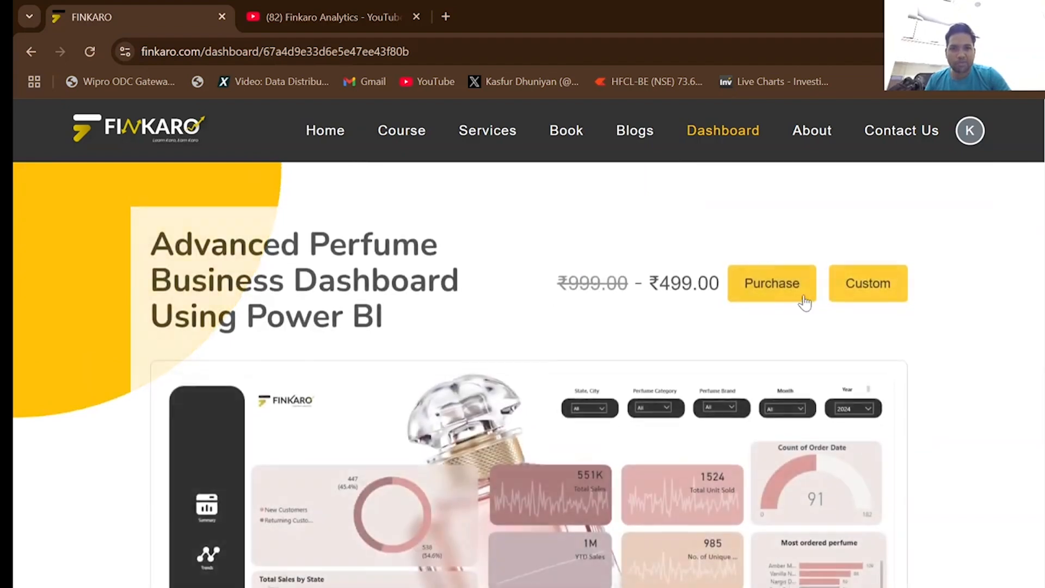
View the perfume dashboard's purchase form, close it without buying, and look through the product page's dashboard preview.
{"action": "left_click", "coordinate": [771, 280]}
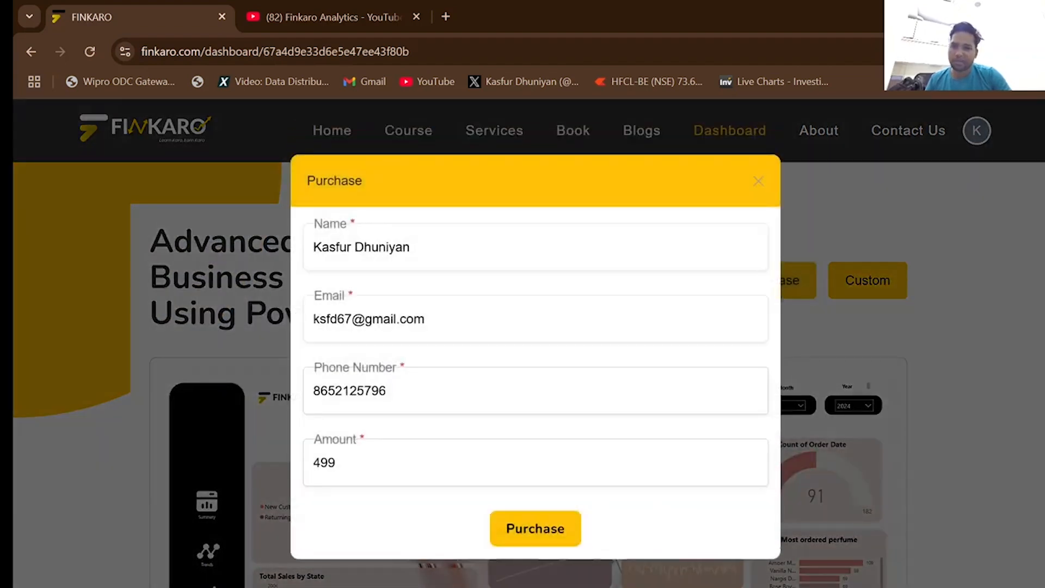
{"action": "left_click", "coordinate": [758, 178]}
{"action": "scroll", "coordinate": [999, 446], "scroll_direction": "down", "scroll_amount": 3}
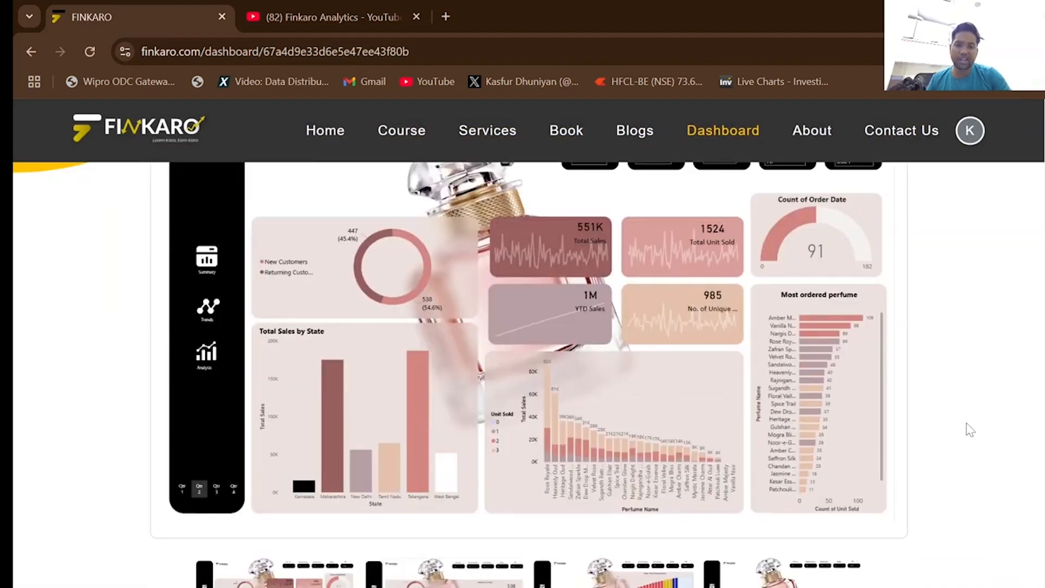
{"action": "scroll", "coordinate": [967, 423], "scroll_direction": "up", "scroll_amount": 3}
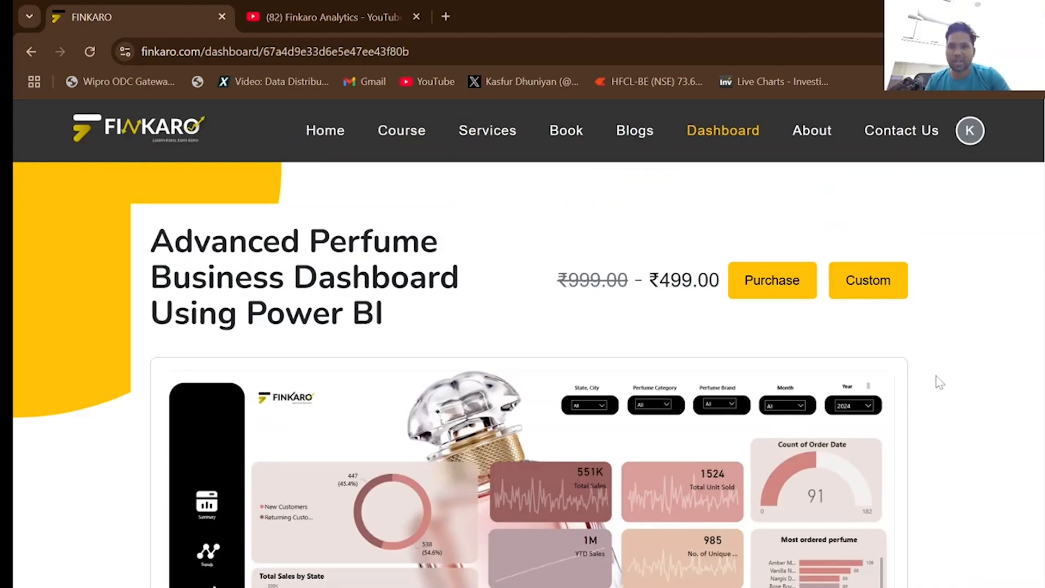
{"action": "scroll", "coordinate": [931, 376], "scroll_direction": "down", "scroll_amount": 3}
{"action": "scroll", "coordinate": [931, 376], "scroll_direction": "up", "scroll_amount": 3}
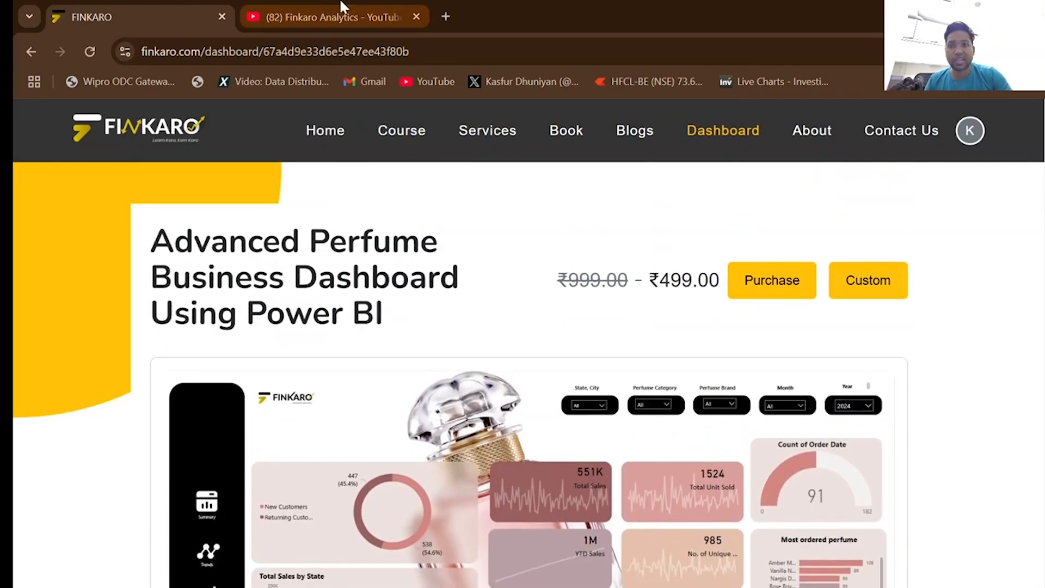
View the Finkaro Analytics YouTube channel's videos page and switch to the Zomato Dashboard (2) report in Power BI.
{"action": "left_click", "coordinate": [342, 7]}
{"action": "scroll", "coordinate": [988, 293], "scroll_direction": "up", "scroll_amount": 5}
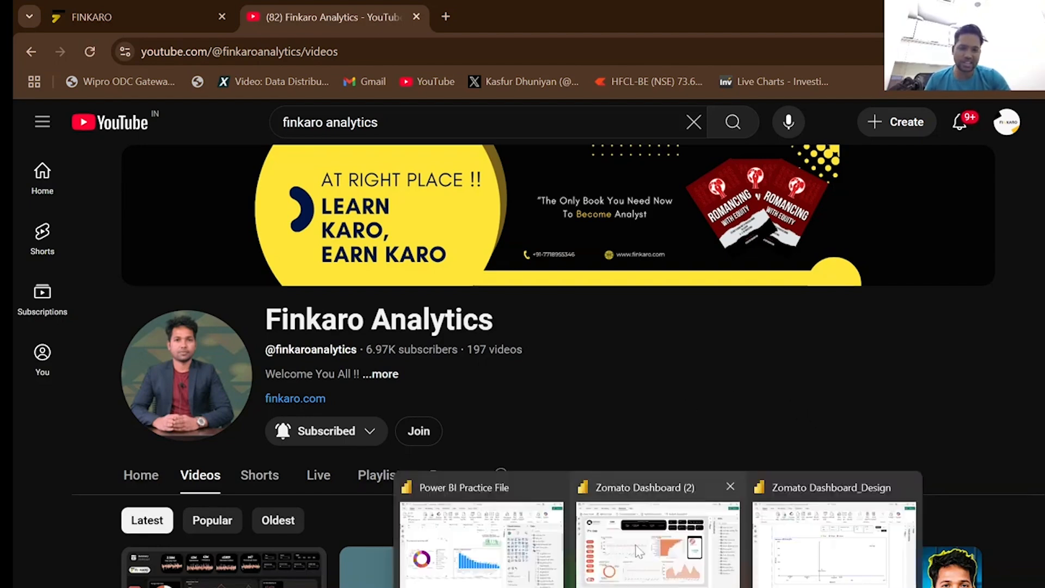
{"action": "left_click", "coordinate": [659, 529]}
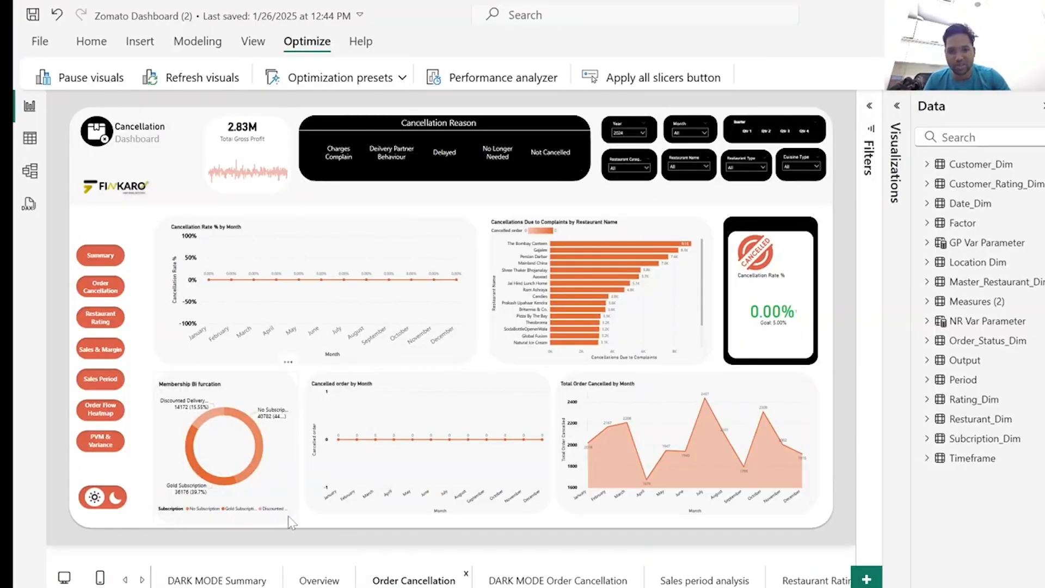
Filter the Order Cancellation page to the Charges Complain reason and examine the monthly cancellations chart on the DARK MODE Order Cancellation page.
{"action": "left_click", "coordinate": [342, 158]}
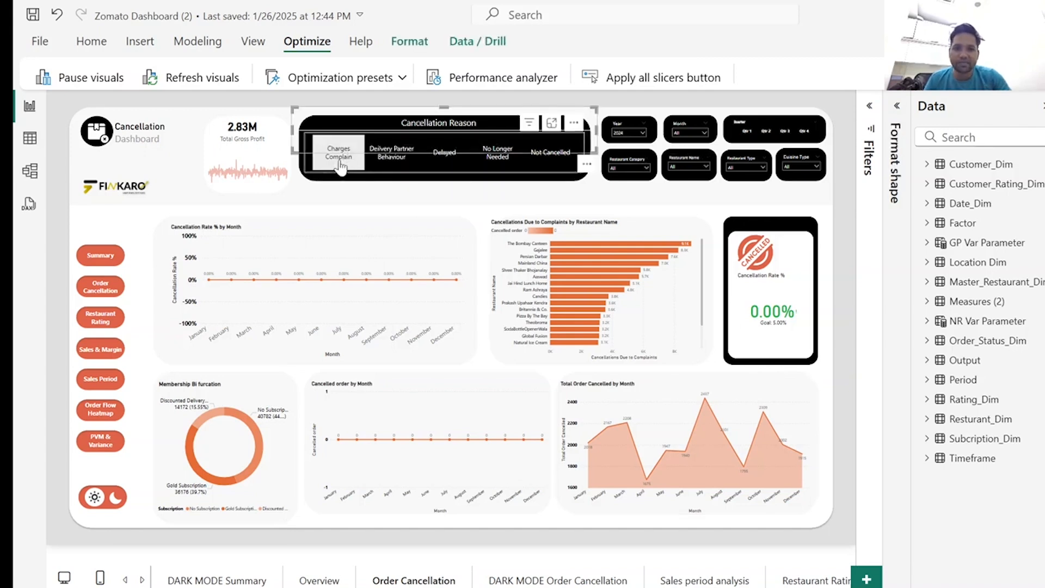
{"action": "left_click", "coordinate": [342, 161]}
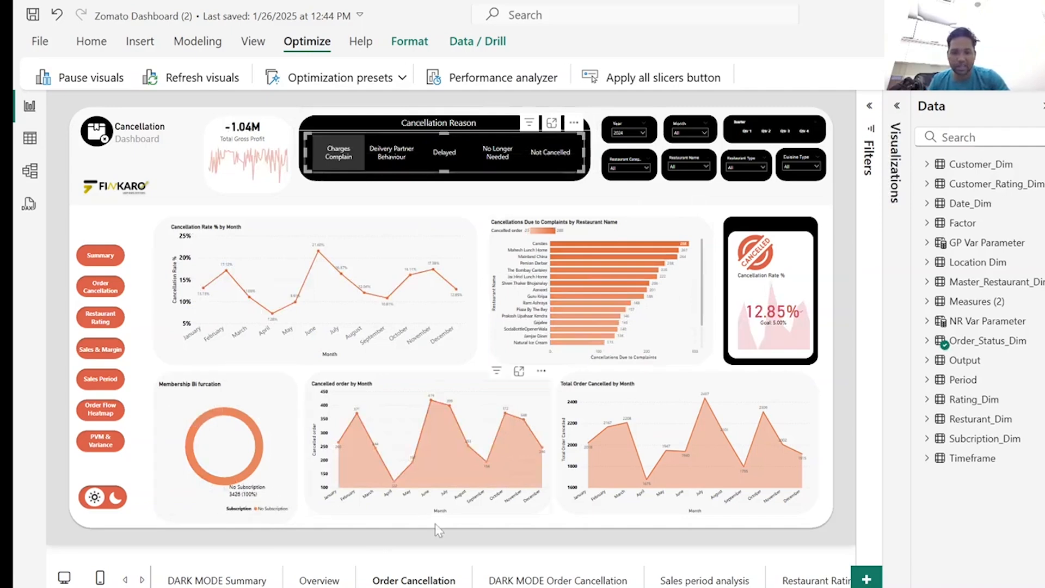
{"action": "left_click", "coordinate": [545, 583]}
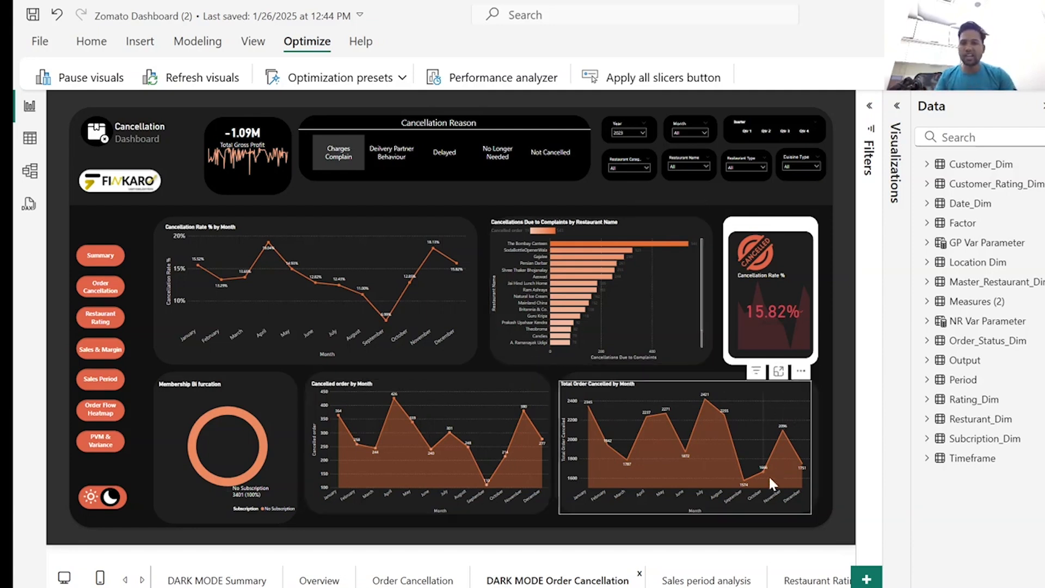
{"action": "mouse_move", "coordinate": [688, 461]}
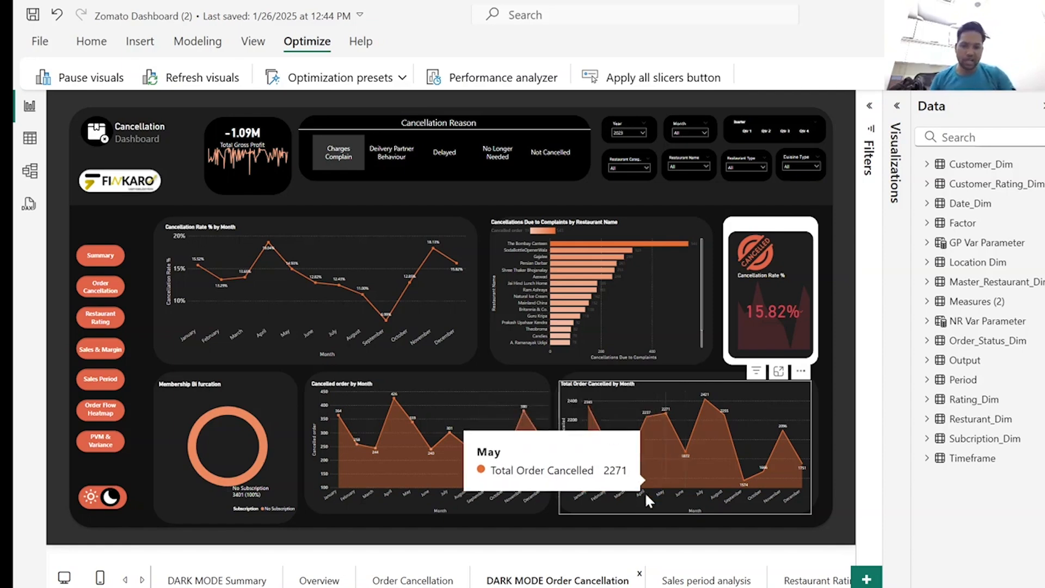
Switch to the Finkaro website in the browser and look through the Advanced Perfume Business Dashboard product page.
{"action": "mouse_move", "coordinate": [658, 587]}
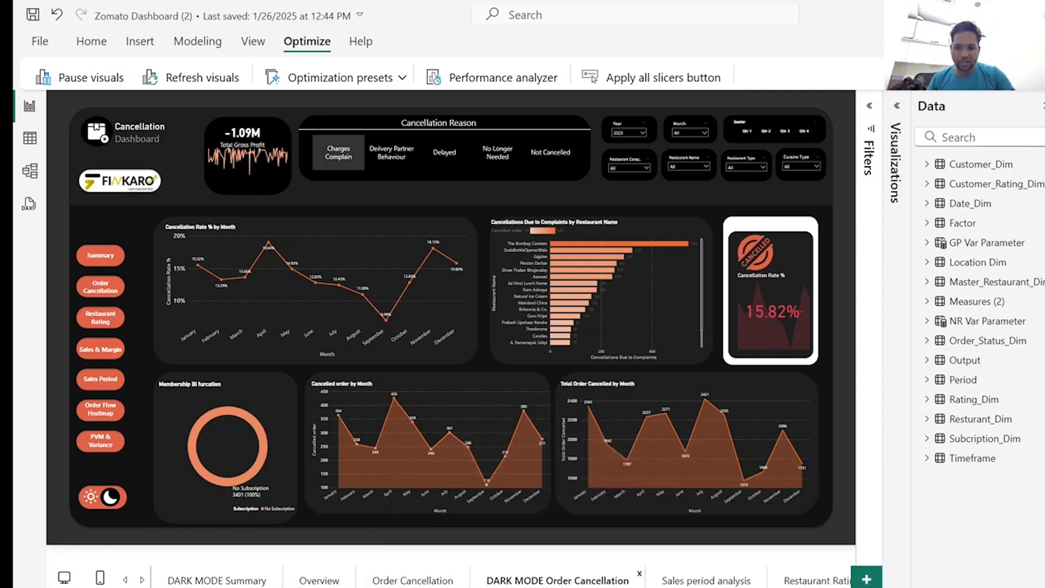
{"action": "mouse_move", "coordinate": [408, 587]}
{"action": "left_click", "coordinate": [413, 541]}
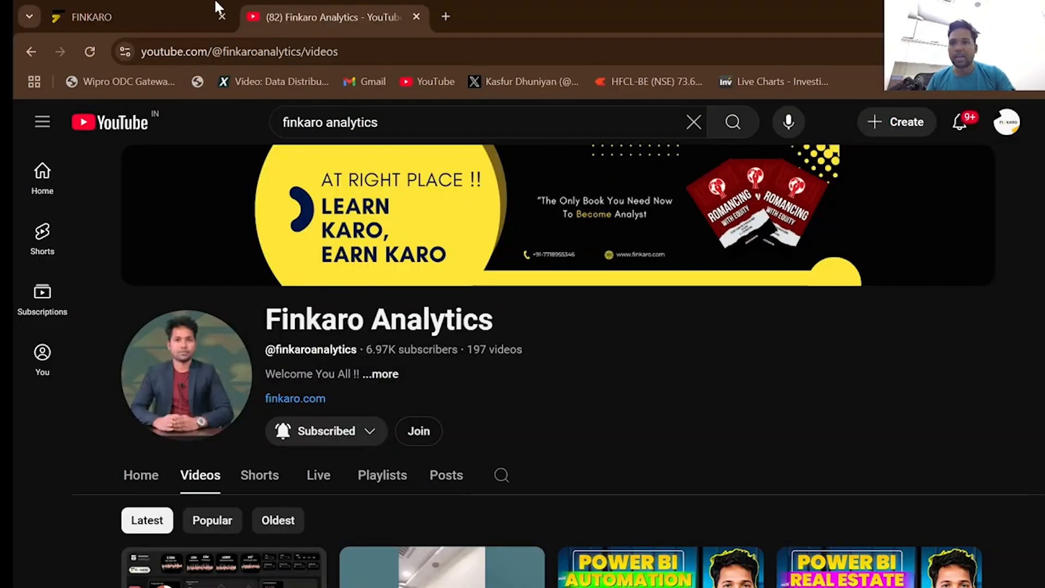
{"action": "left_click", "coordinate": [159, 13]}
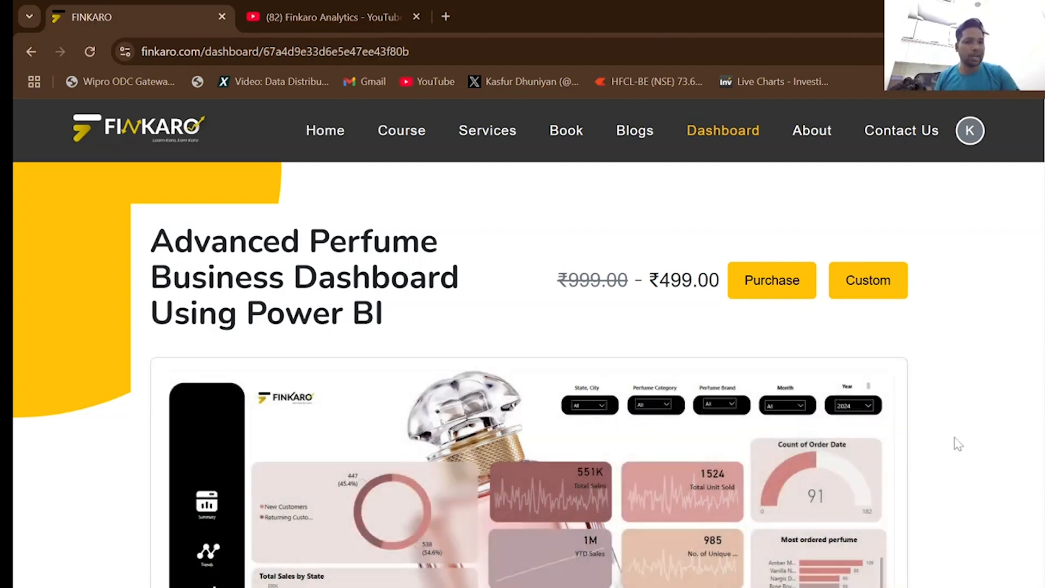
{"action": "scroll", "coordinate": [961, 440], "scroll_direction": "down", "scroll_amount": 6}
{"action": "scroll", "coordinate": [971, 435], "scroll_direction": "down", "scroll_amount": 3}
{"action": "scroll", "coordinate": [968, 432], "scroll_direction": "up", "scroll_amount": 9}
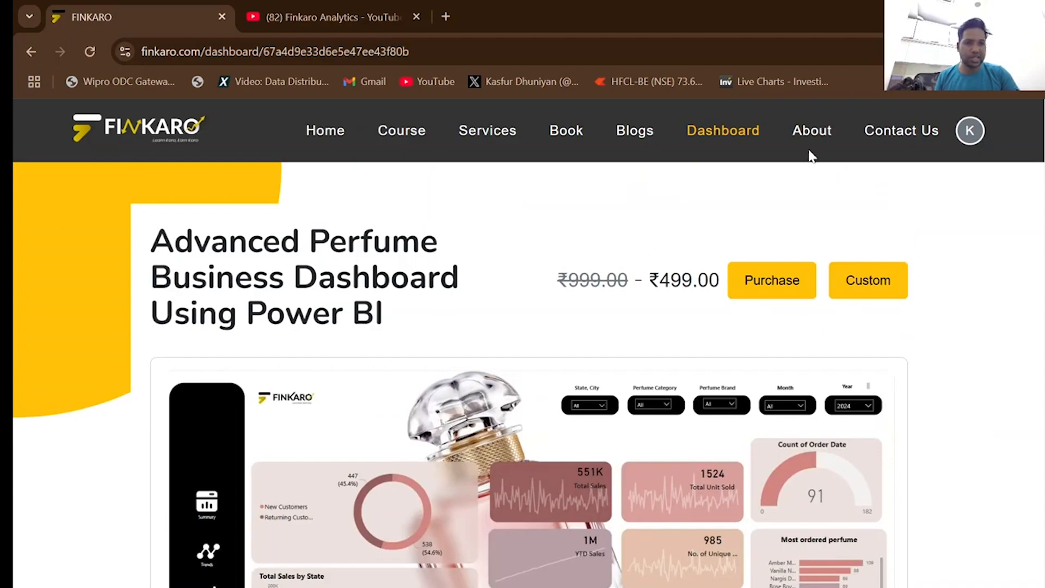
Open Finkaro's dashboard listing and browse its cards around the Food Delivery Advanced level Dashboard for Monitoring.
{"action": "left_click", "coordinate": [719, 136]}
{"action": "scroll", "coordinate": [910, 402], "scroll_direction": "down", "scroll_amount": 10}
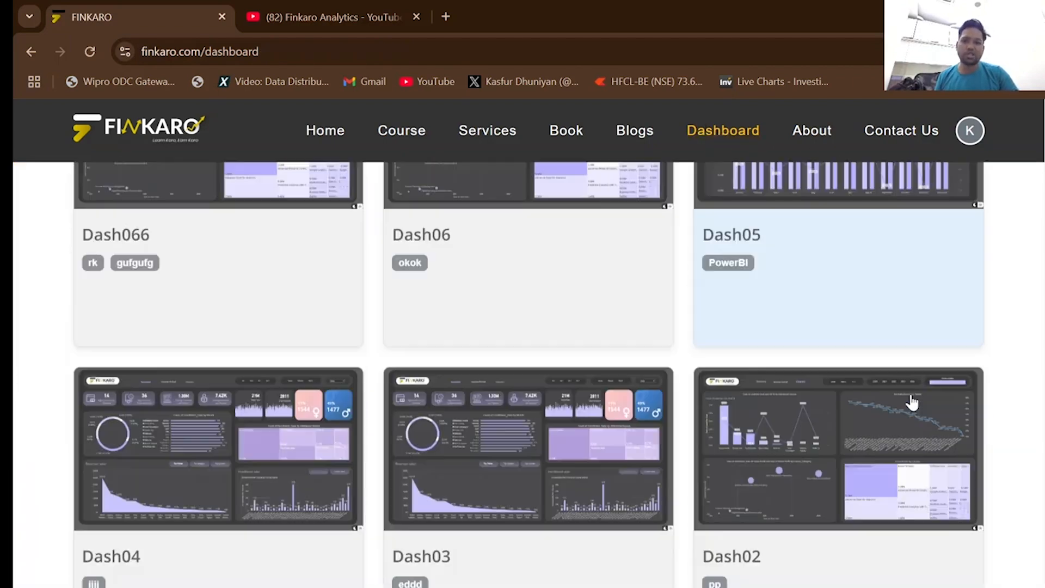
{"action": "scroll", "coordinate": [912, 402], "scroll_direction": "down", "scroll_amount": 8}
{"action": "scroll", "coordinate": [910, 403], "scroll_direction": "up", "scroll_amount": 5}
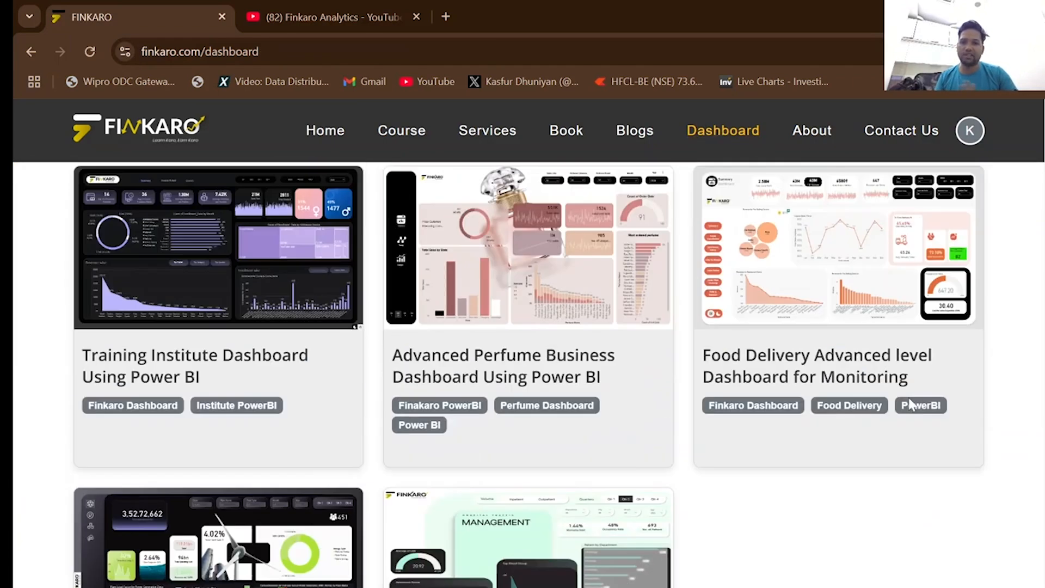